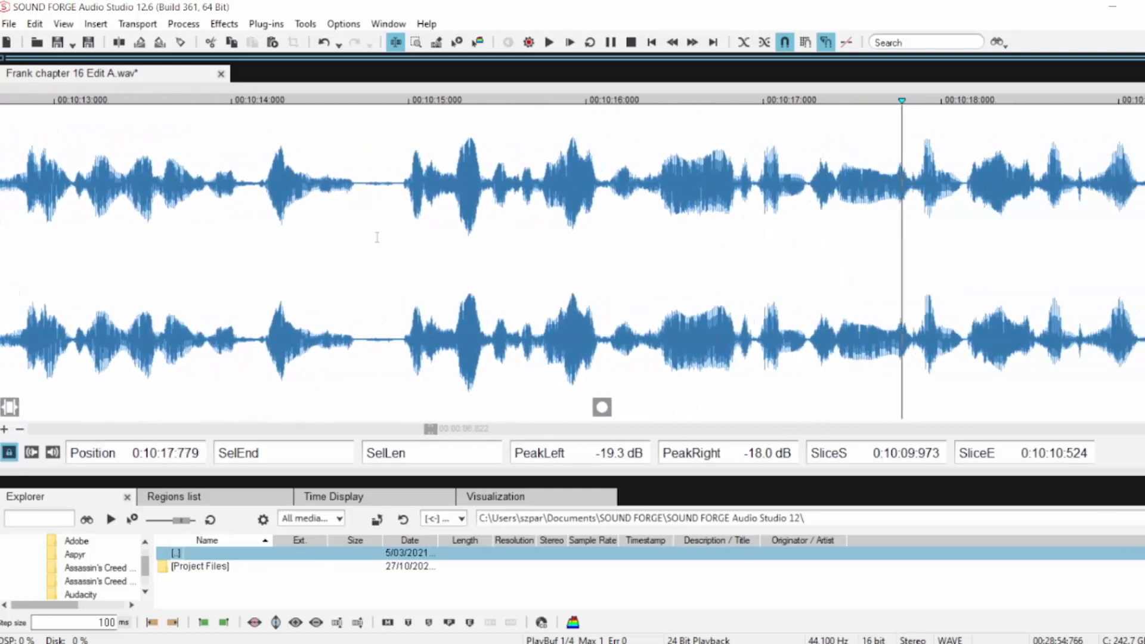
Replace the pause from 0:10:14:695 to 0:10:14:957 with the copied room tone, crossfade its start, and play back the join
click(313, 226)
key(space)
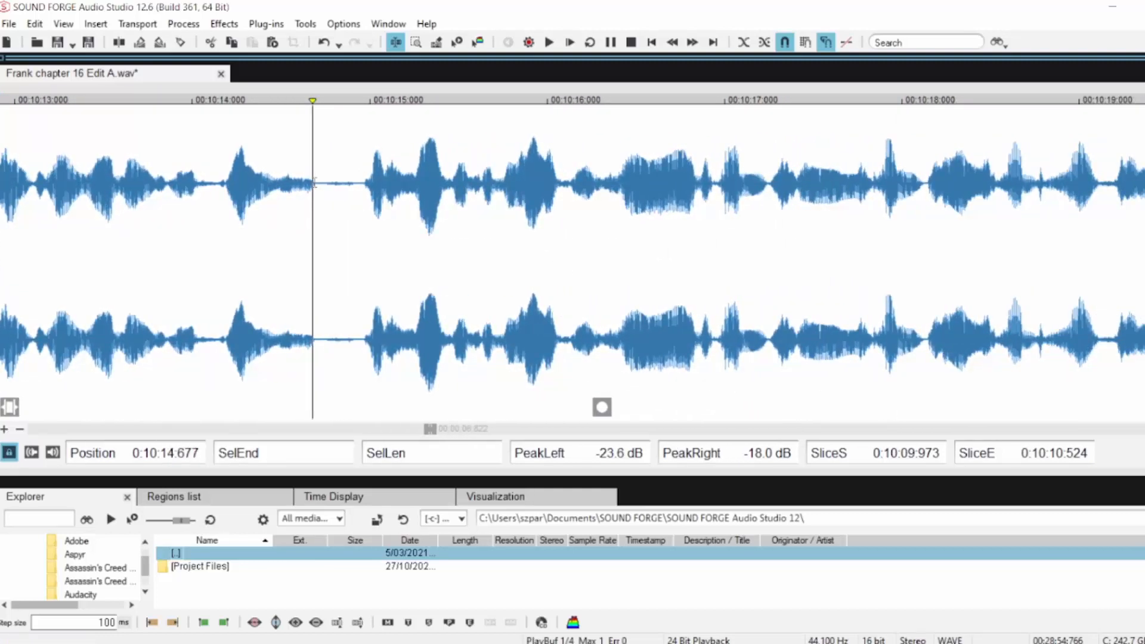
drag(315, 183, 361, 217)
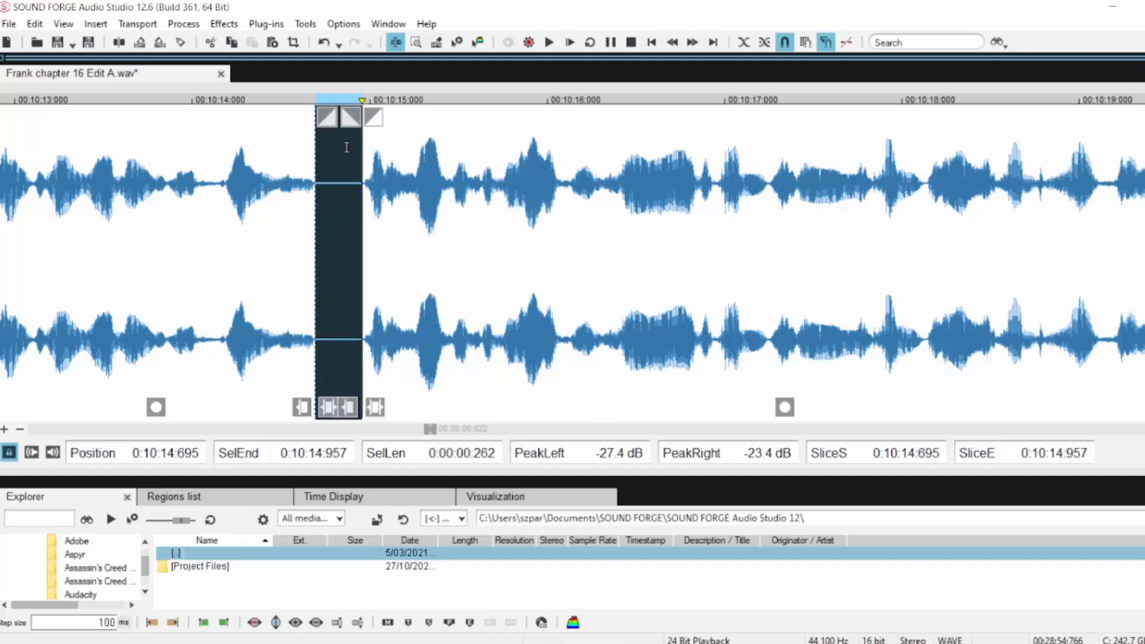
drag(322, 114, 334, 116)
click(200, 203)
key(space)
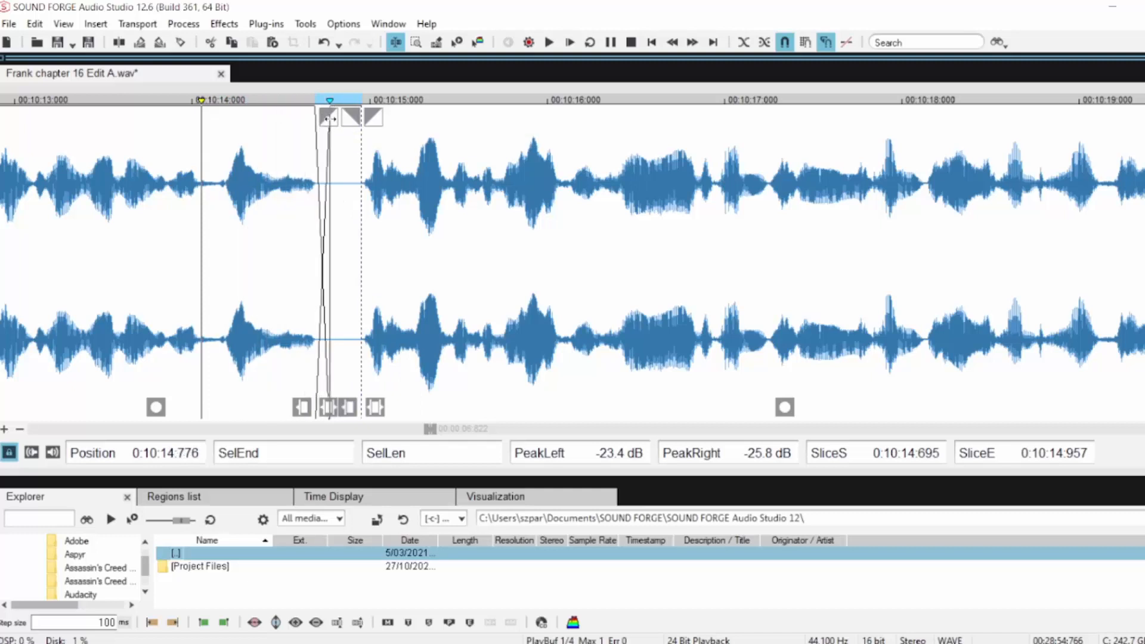
key(space)
key(space)
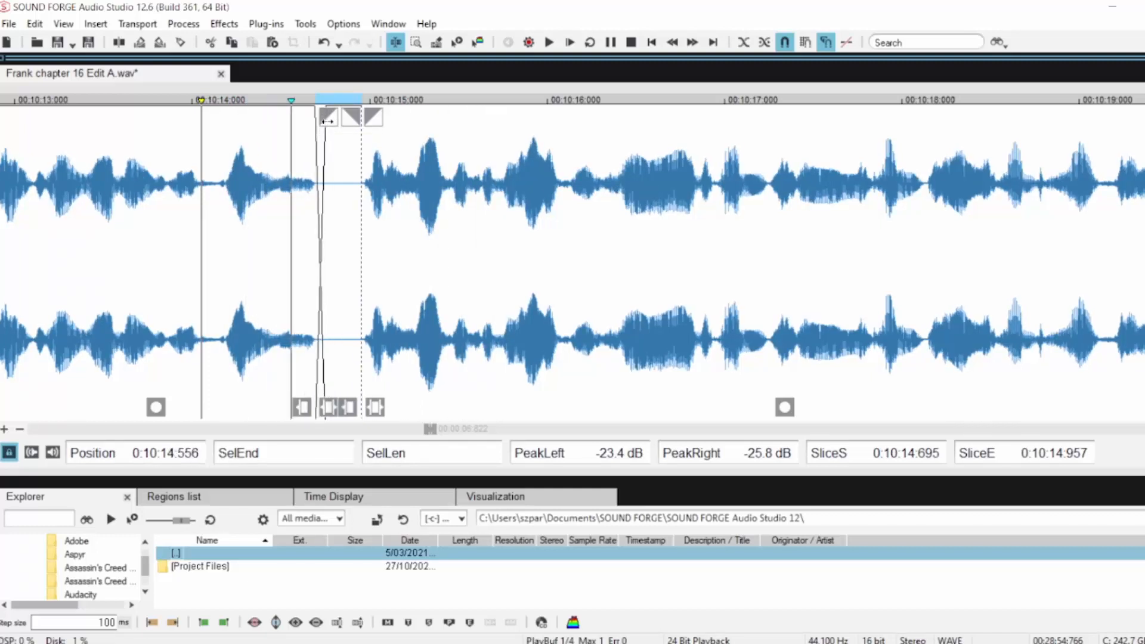
key(space)
key(space)
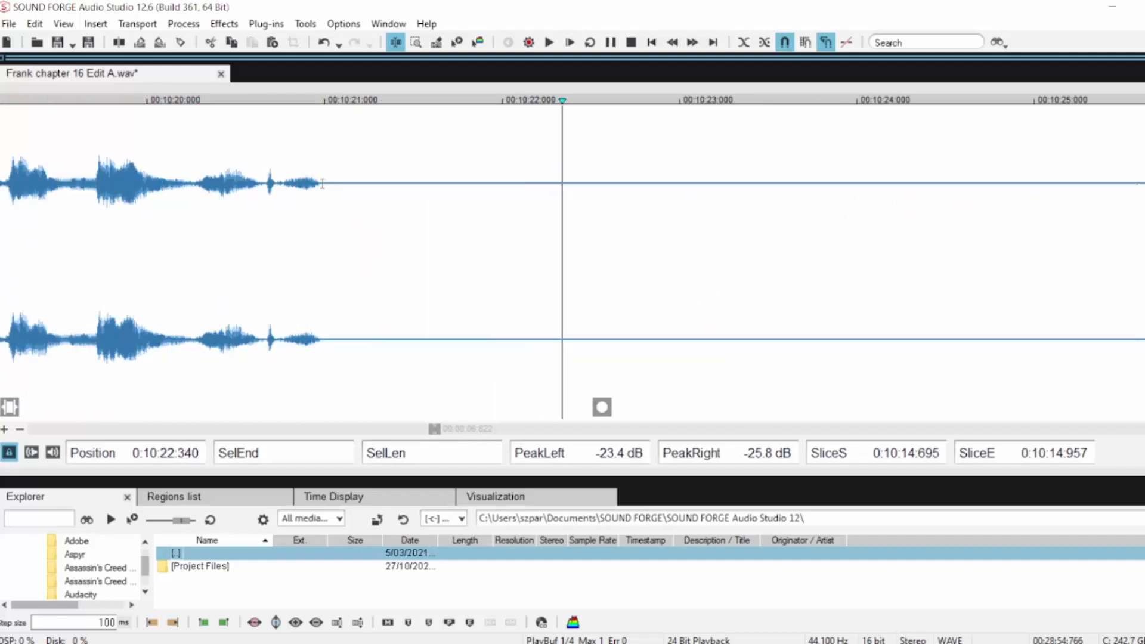
Paste room tone over the silence from 0:10:20:980 to 0:10:21:984, crossfade its start, and play back the transition
drag(322, 183, 497, 218)
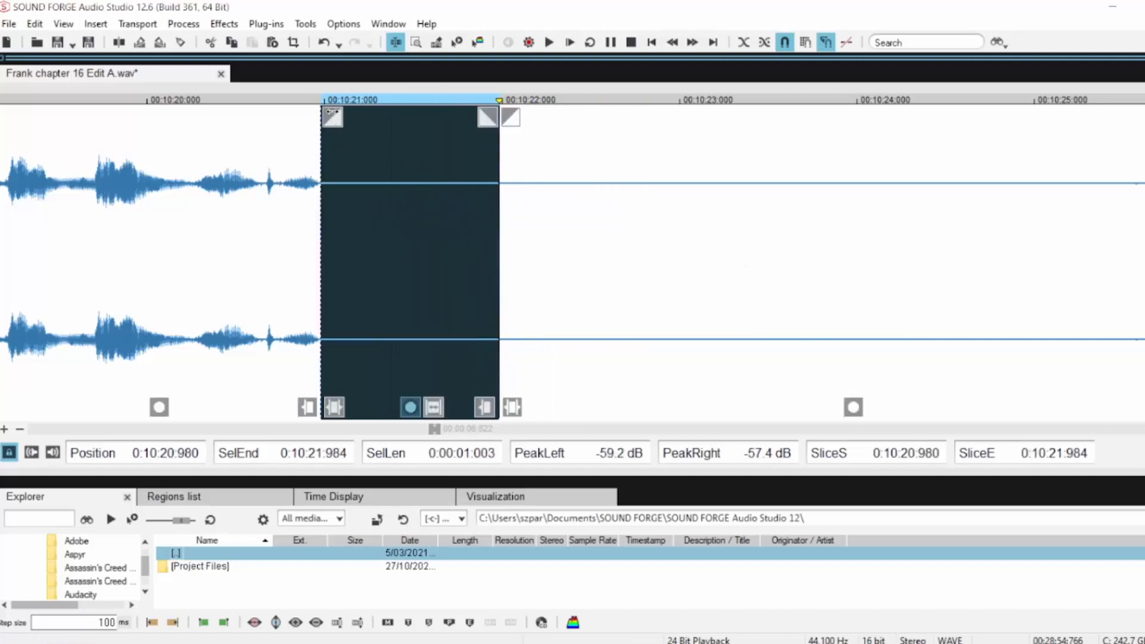
drag(332, 112, 380, 117)
click(137, 153)
key(space)
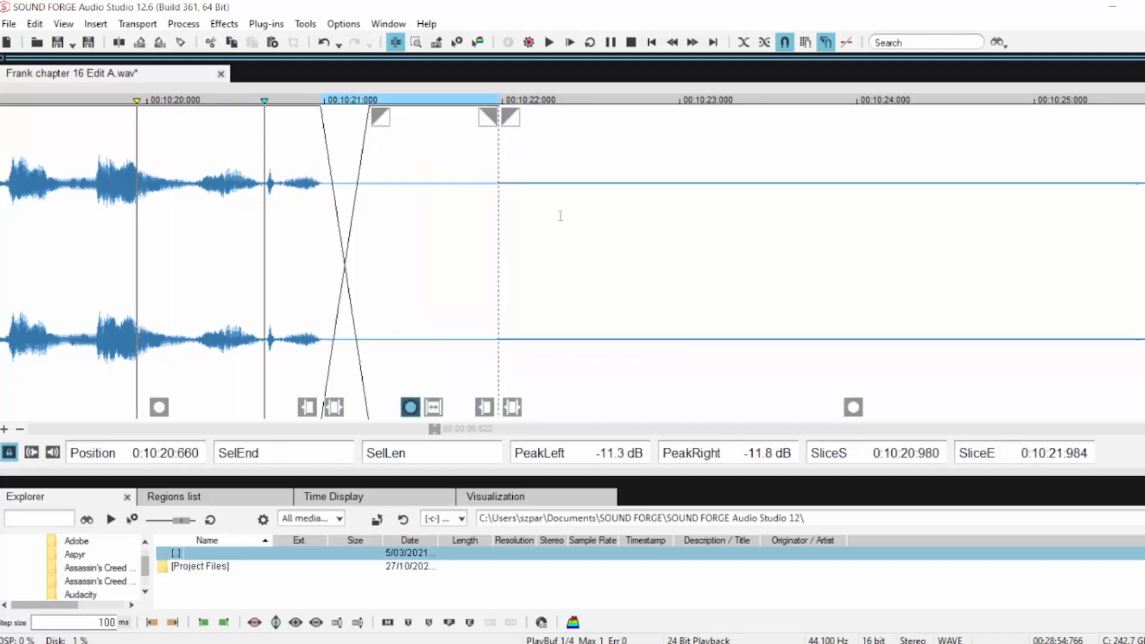
key(space)
Delete the leftover gap with its faint noises from 0:10:21:984 to 0:10:30:965 and play back from the cut
scroll(892, 237, down, 1)
click(867, 171)
key(space)
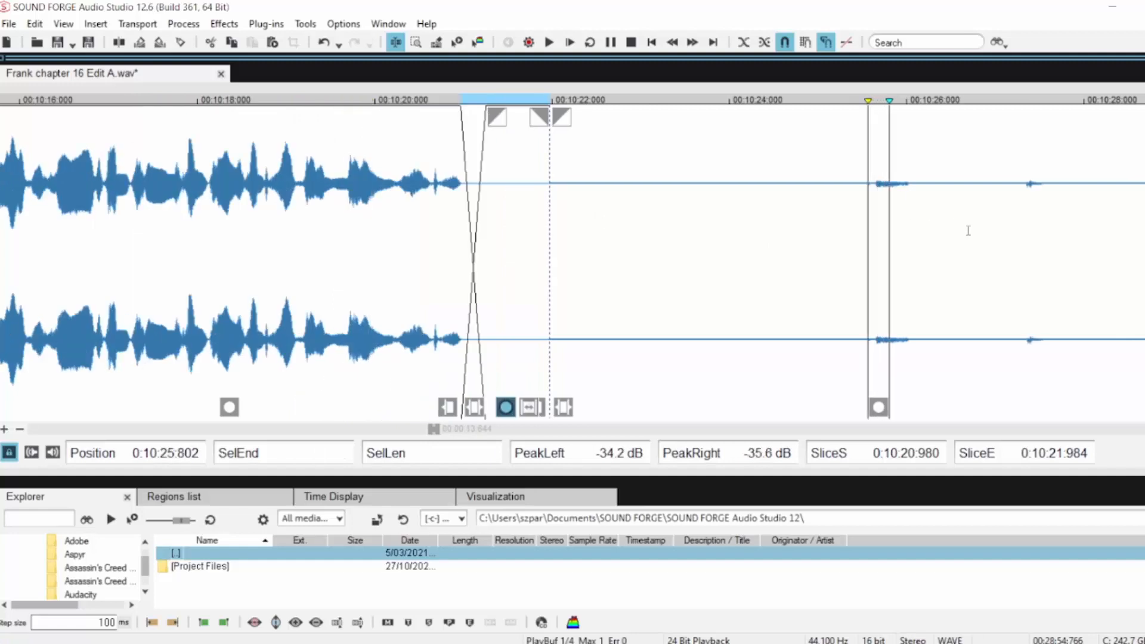
scroll(967, 231, down, 1)
click(968, 179)
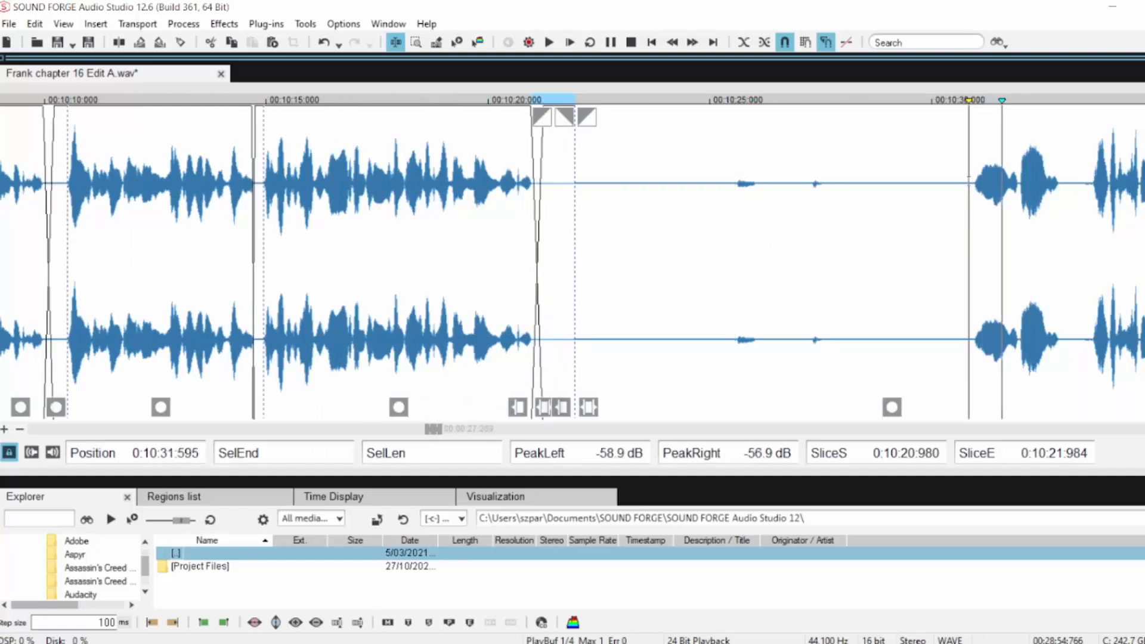
drag(972, 184, 575, 246)
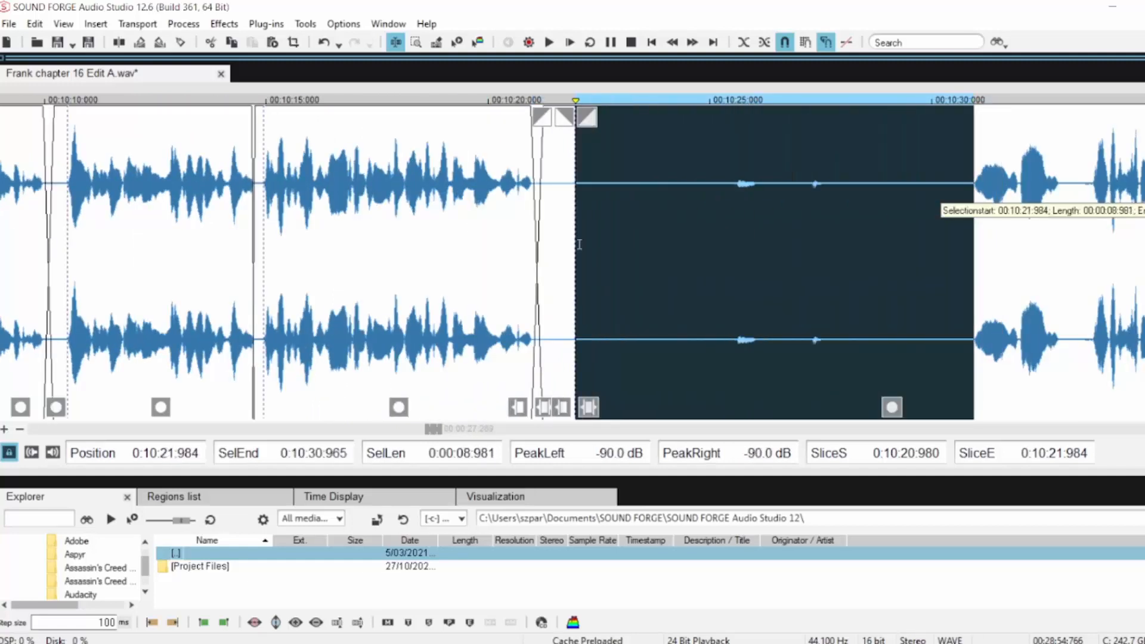
key(Delete)
key(space)
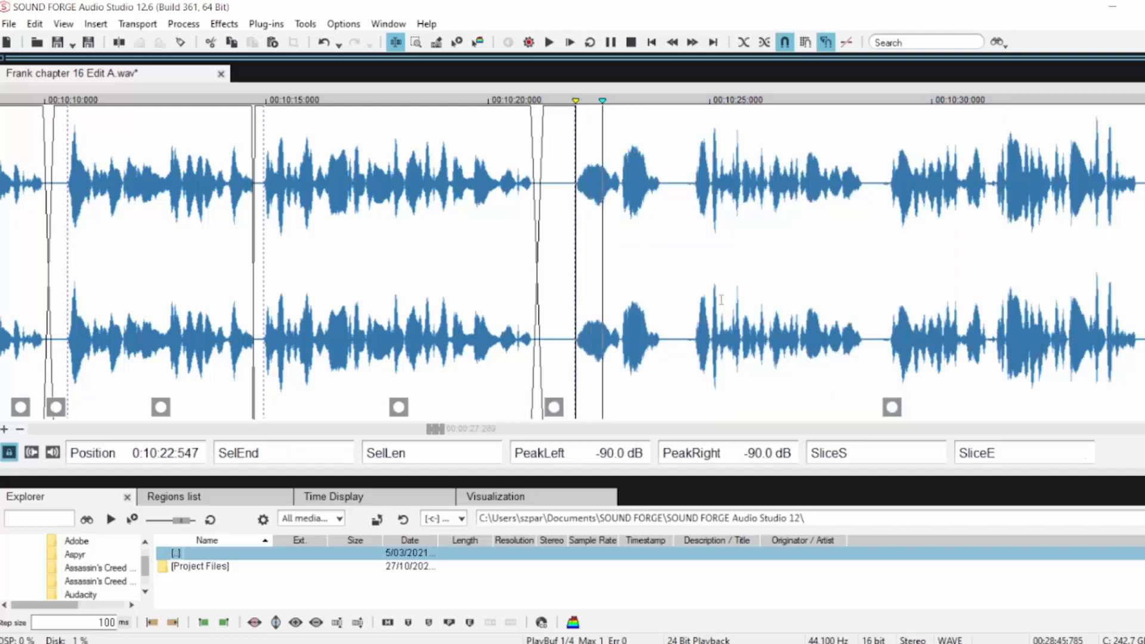
Replace the pause from 0:10:23:893 to 0:10:24:415 with room tone, give it a 182 ms fade-in, and play back the join
scroll(726, 249, up, 2)
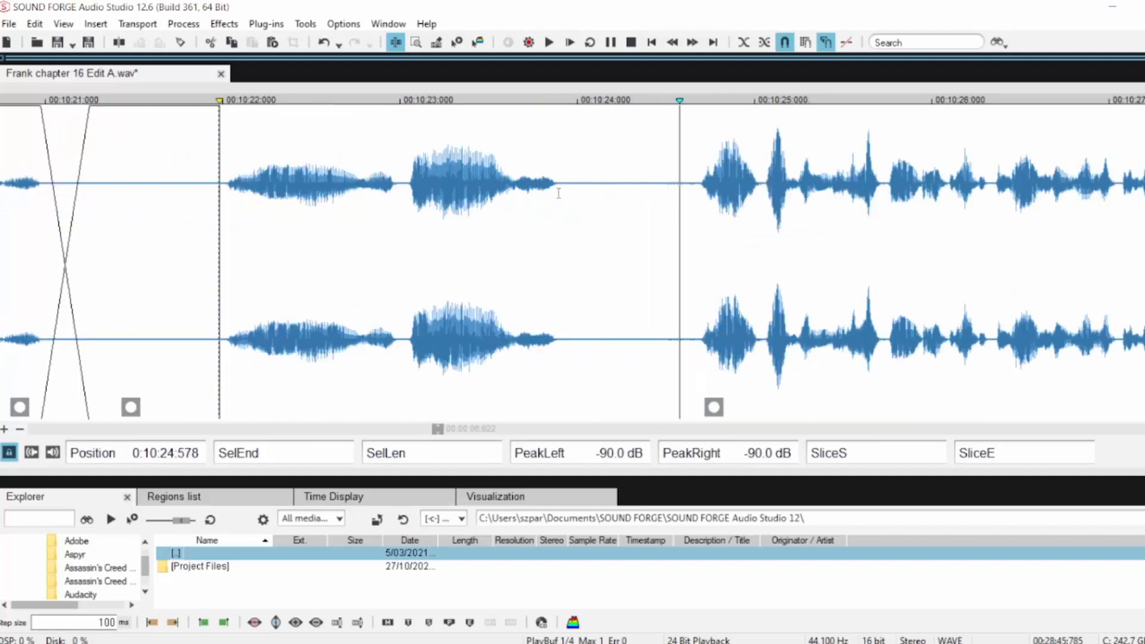
drag(561, 184, 696, 224)
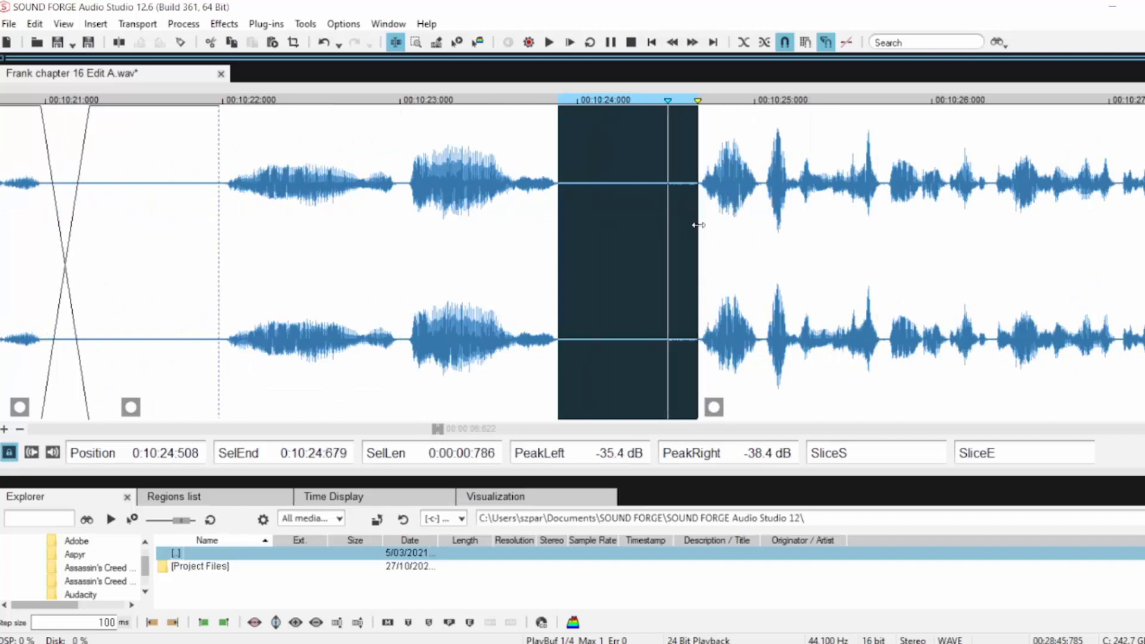
scroll(695, 225, up, 1)
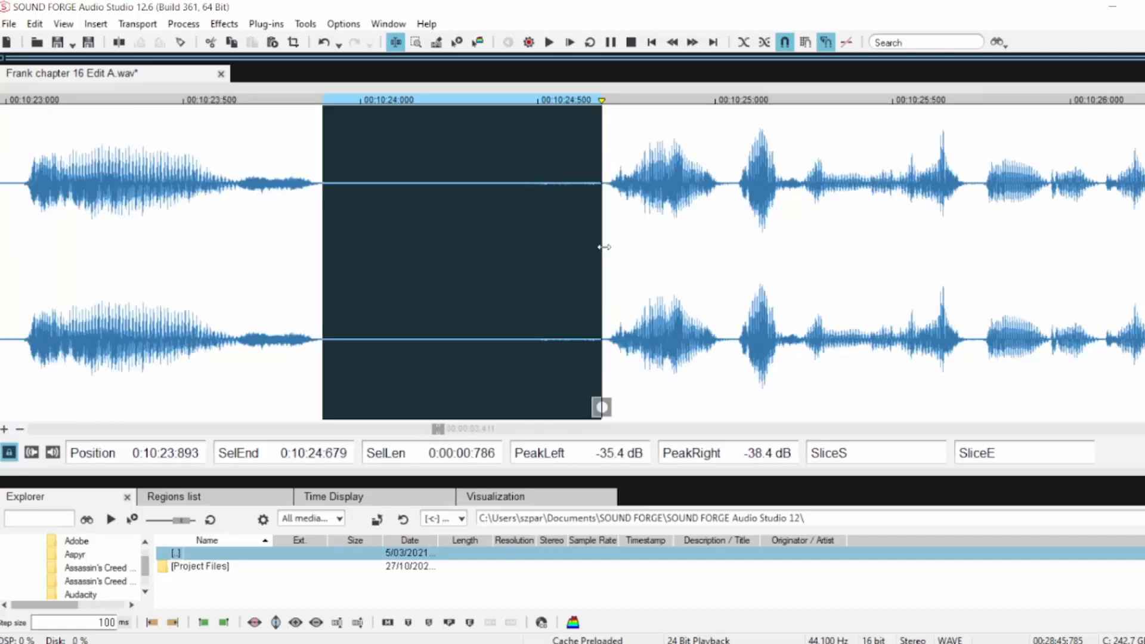
drag(604, 247, 507, 246)
drag(326, 113, 391, 117)
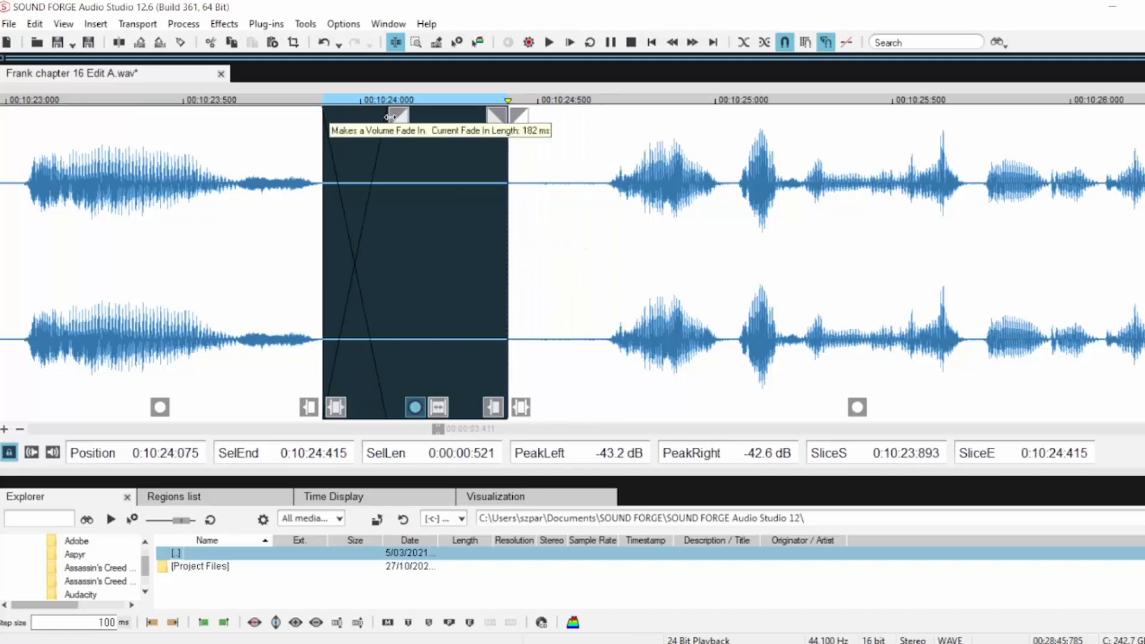
click(86, 202)
key(space)
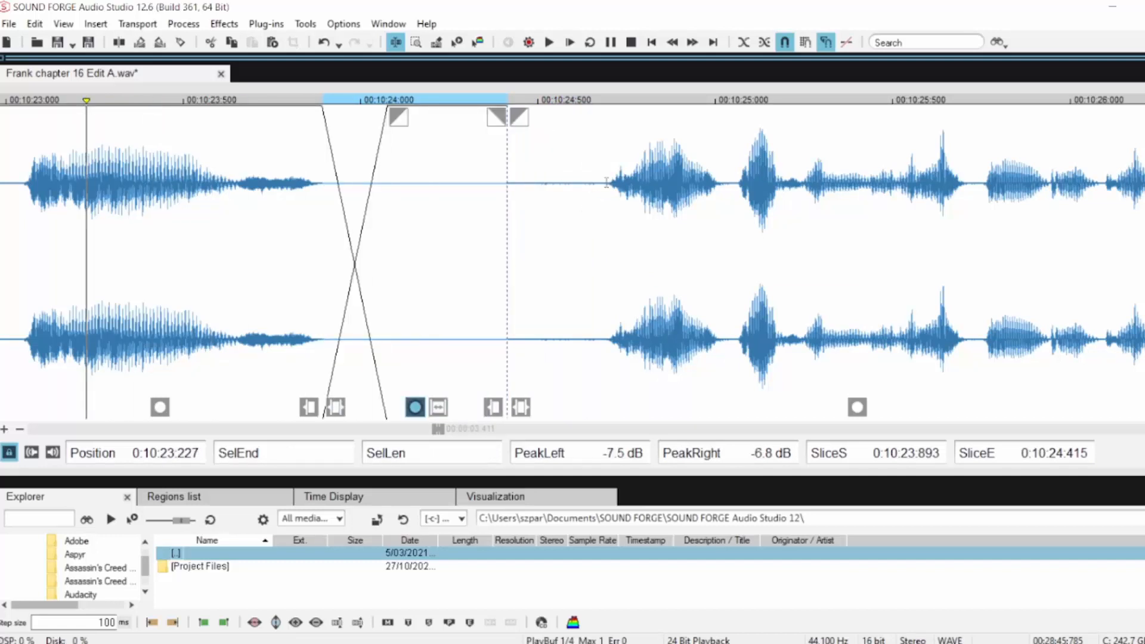
Delete the leftover quiet stretch between the room tone ending at 0:10:24:415 and the next word, and play back the edit
drag(606, 182, 510, 186)
key(Delete)
scroll(510, 186, down, 1)
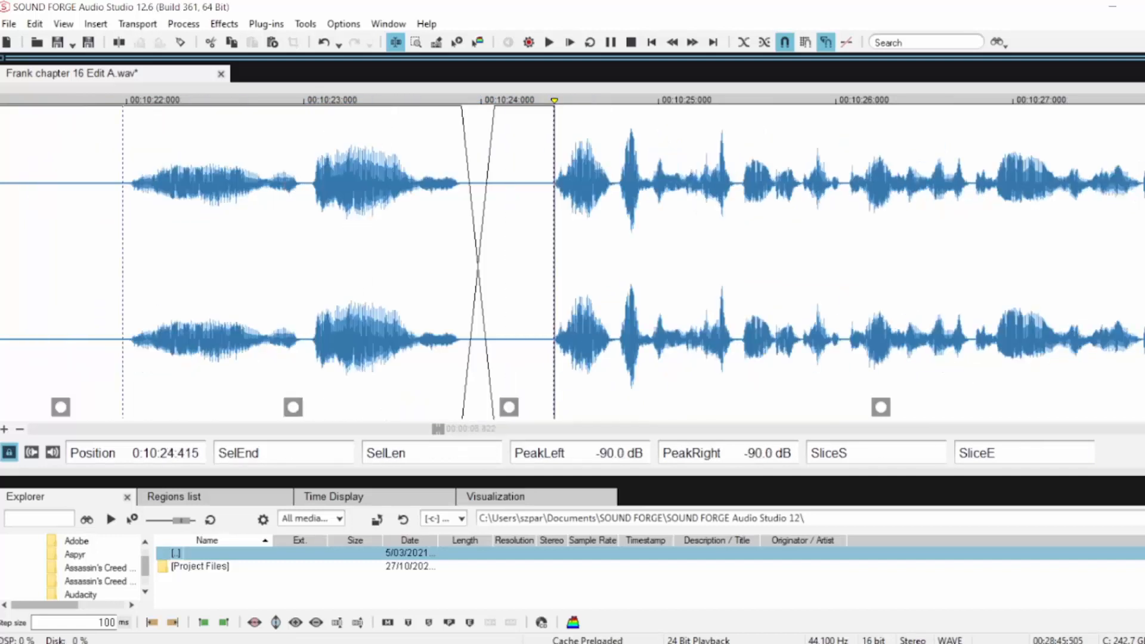
click(83, 174)
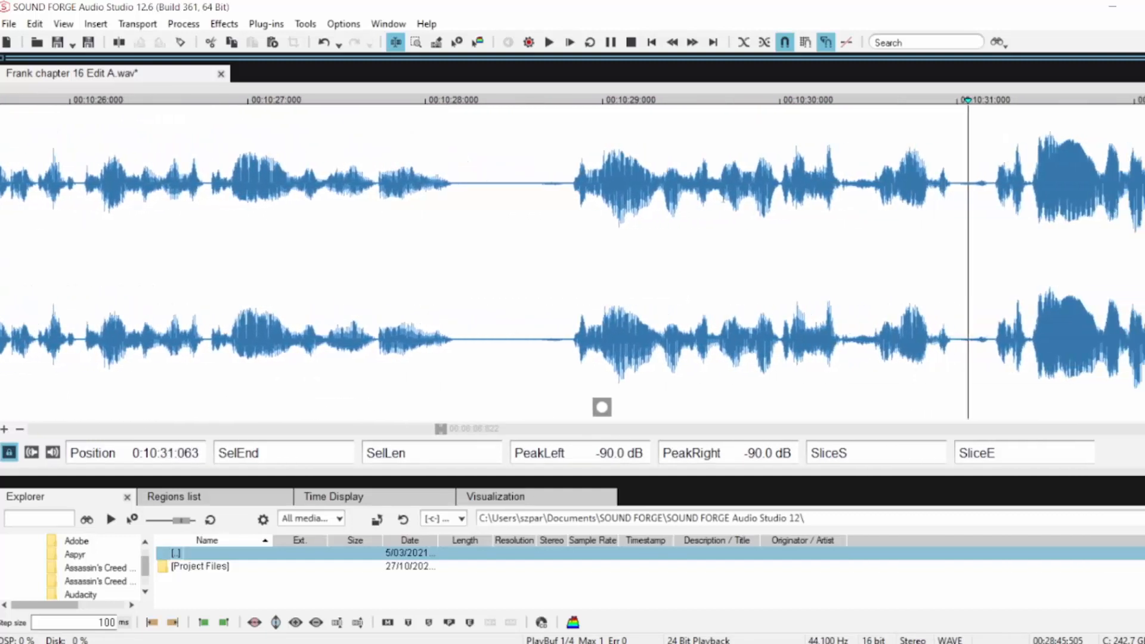
Replace the pause from 0:10:28:162 to 0:10:28:675 with room tone and crossfade its start
click(265, 182)
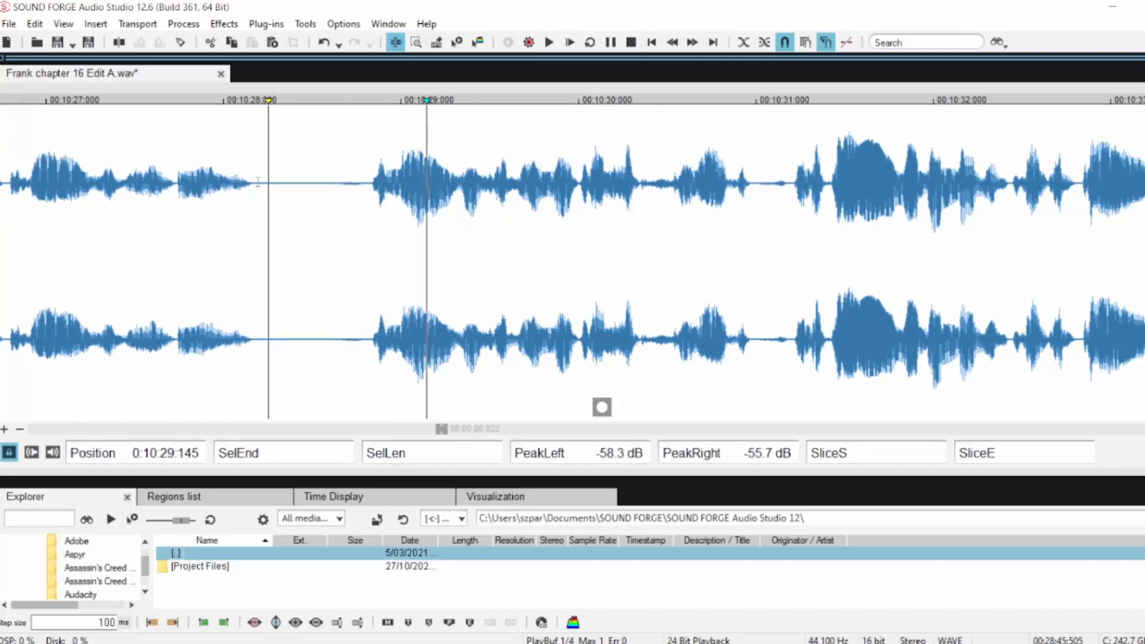
click(258, 182)
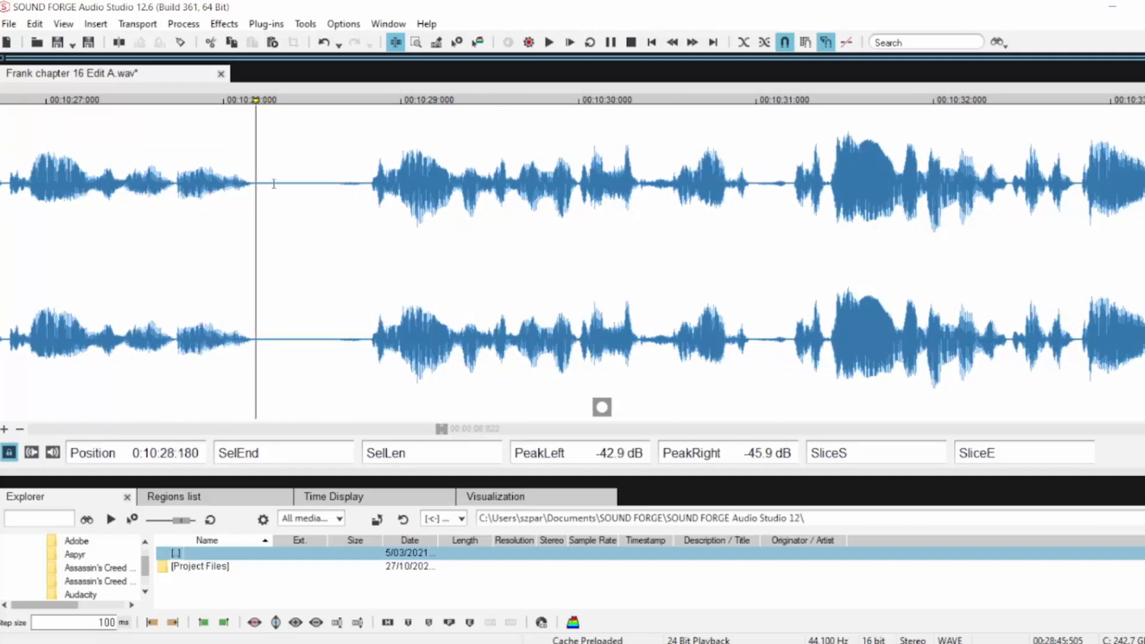
drag(252, 182, 369, 205)
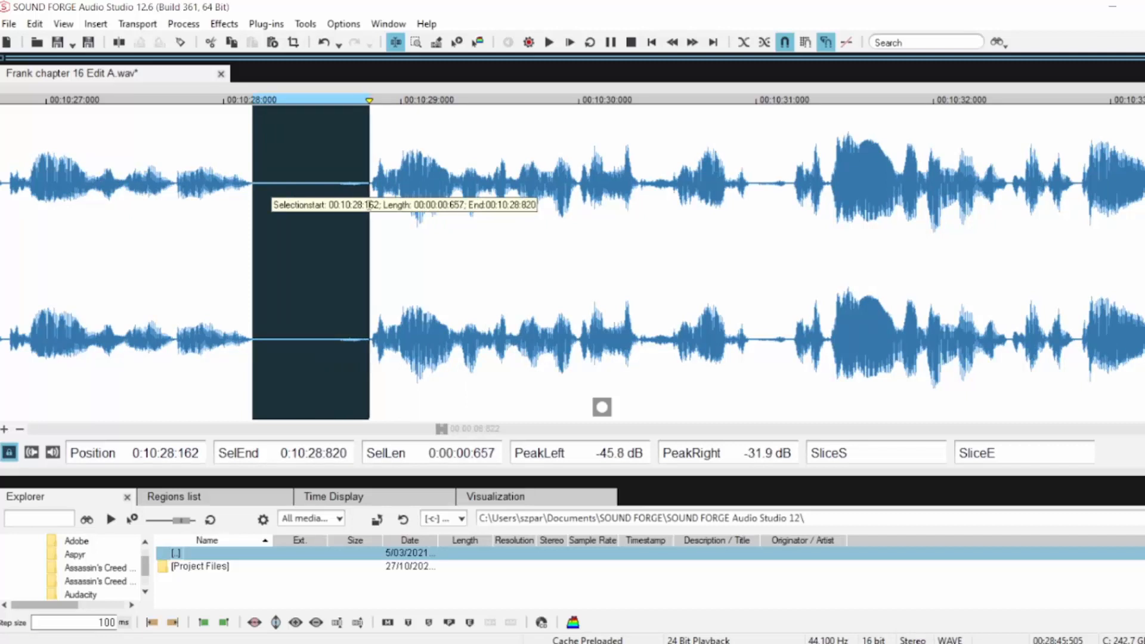
scroll(369, 205, up, 1)
drag(597, 251, 550, 251)
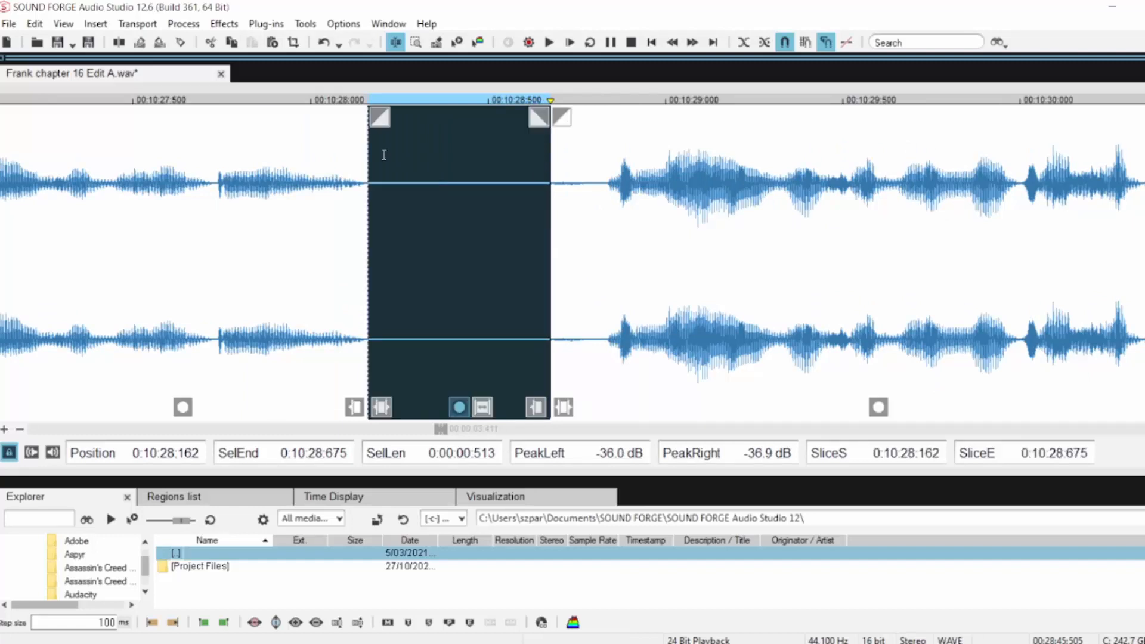
drag(378, 114, 463, 116)
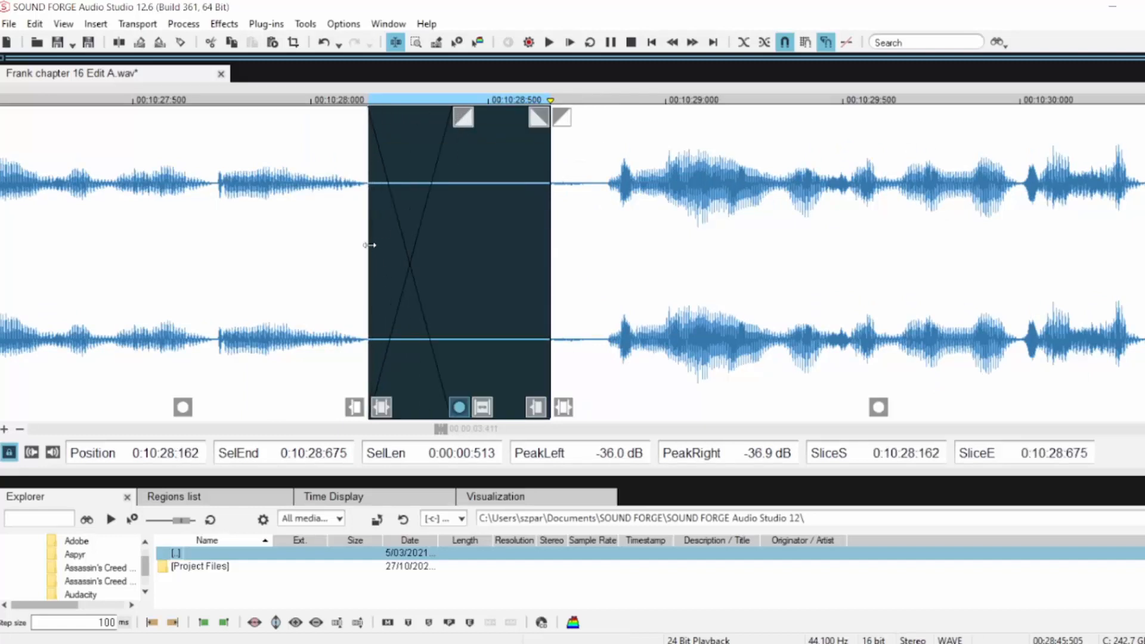
Delete the leftover 0.153 s after the room tone at 0:10:28:675 and play back across the edit
drag(369, 245, 604, 256)
key(Delete)
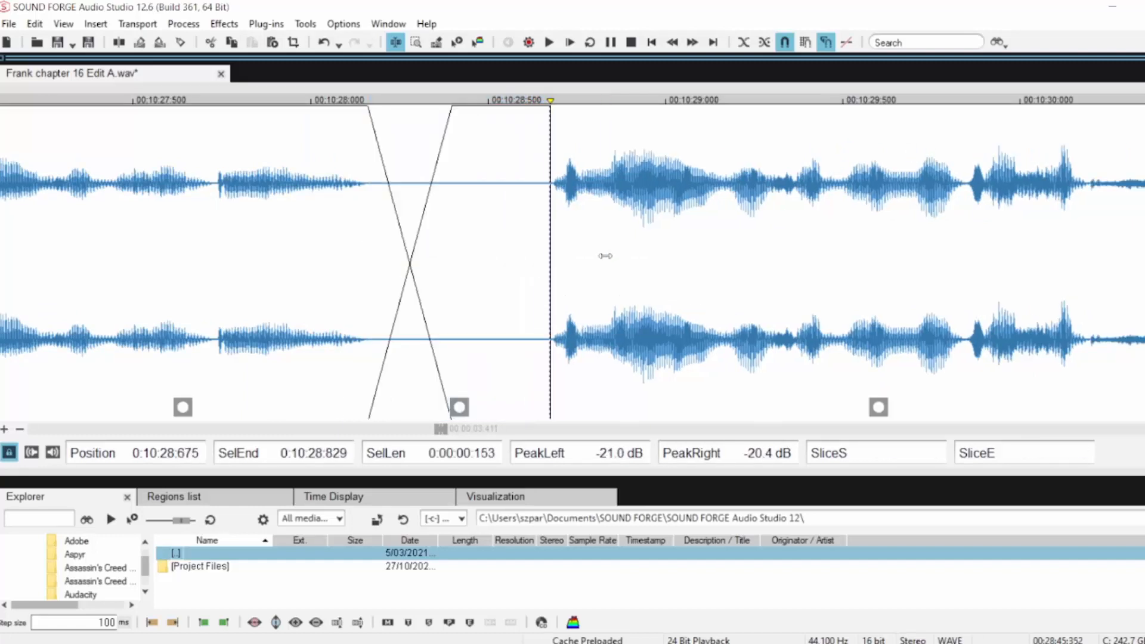
click(9, 218)
key(space)
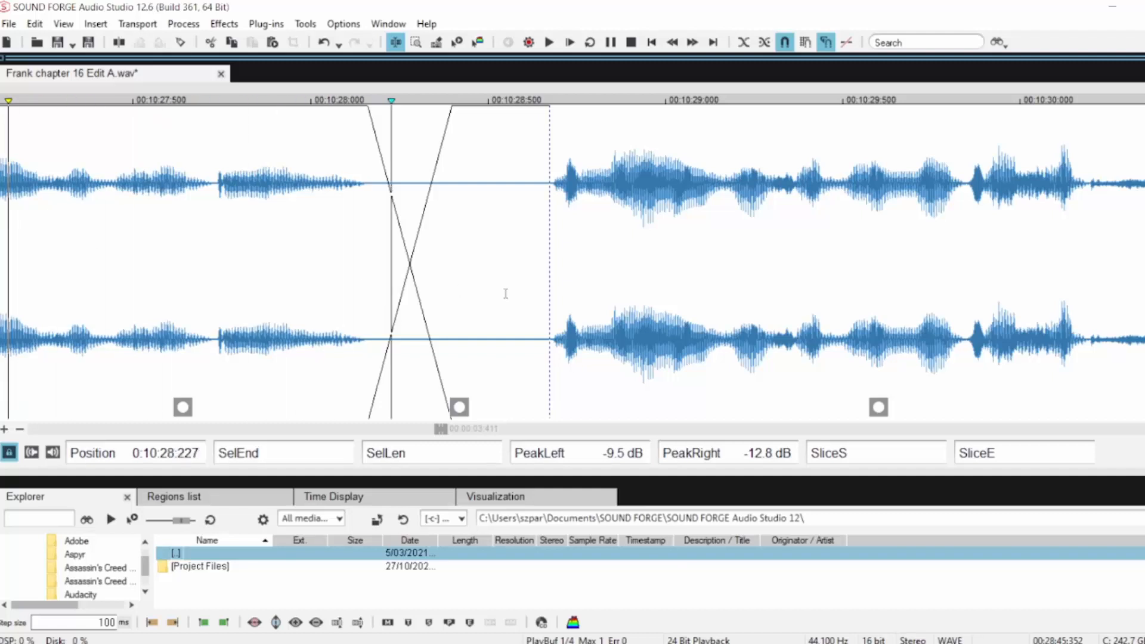
scroll(914, 296, down, 1)
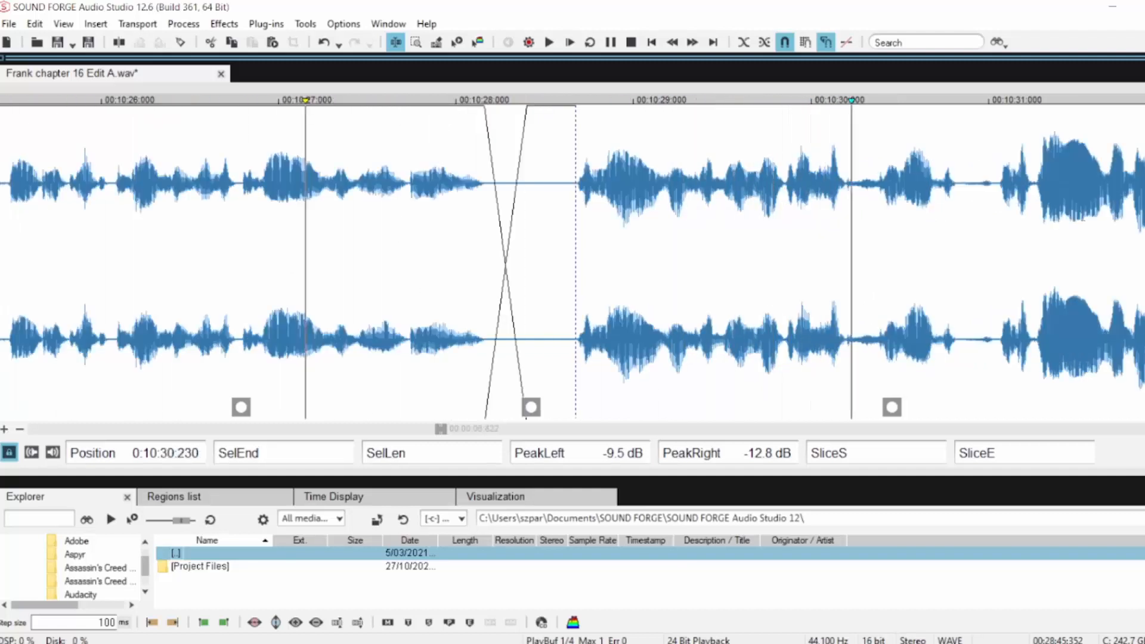
key(space)
Replace the faint noise from 0:10:30:823 to 0:10:31:058 with room tone, lengthen the crossfade at its start, and play it back
drag(957, 179, 999, 205)
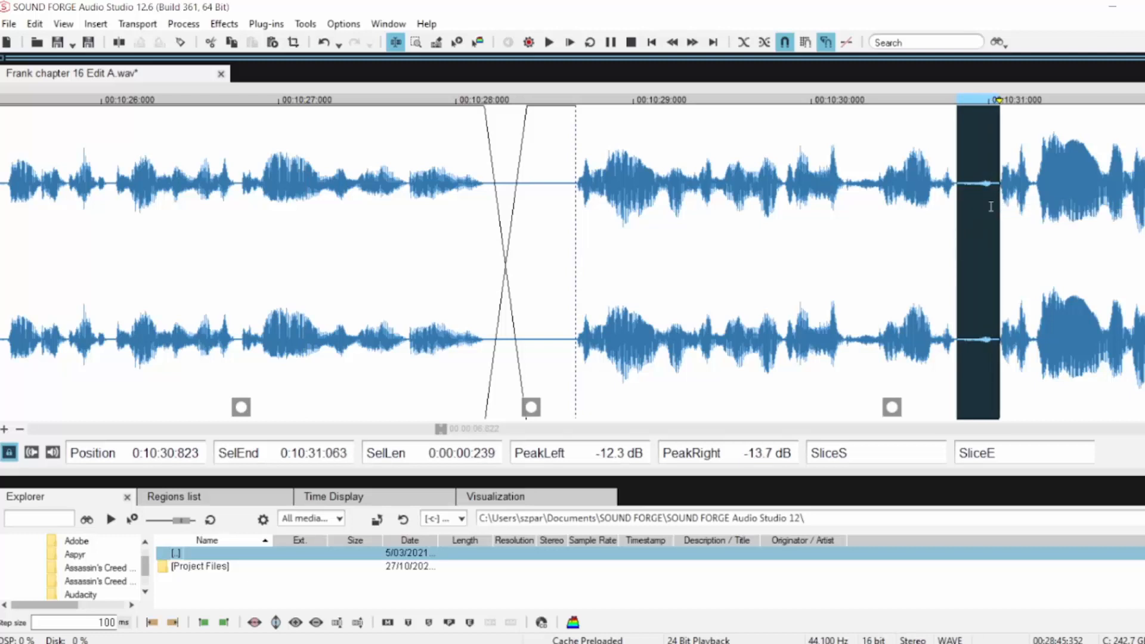
scroll(991, 207, up, 2)
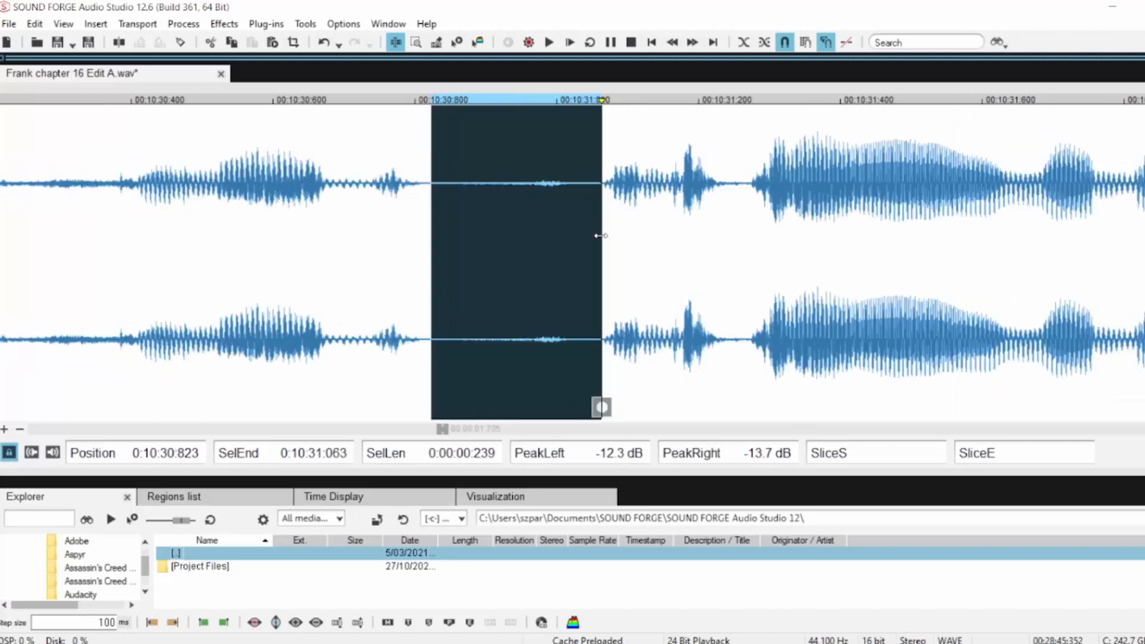
drag(600, 235, 597, 236)
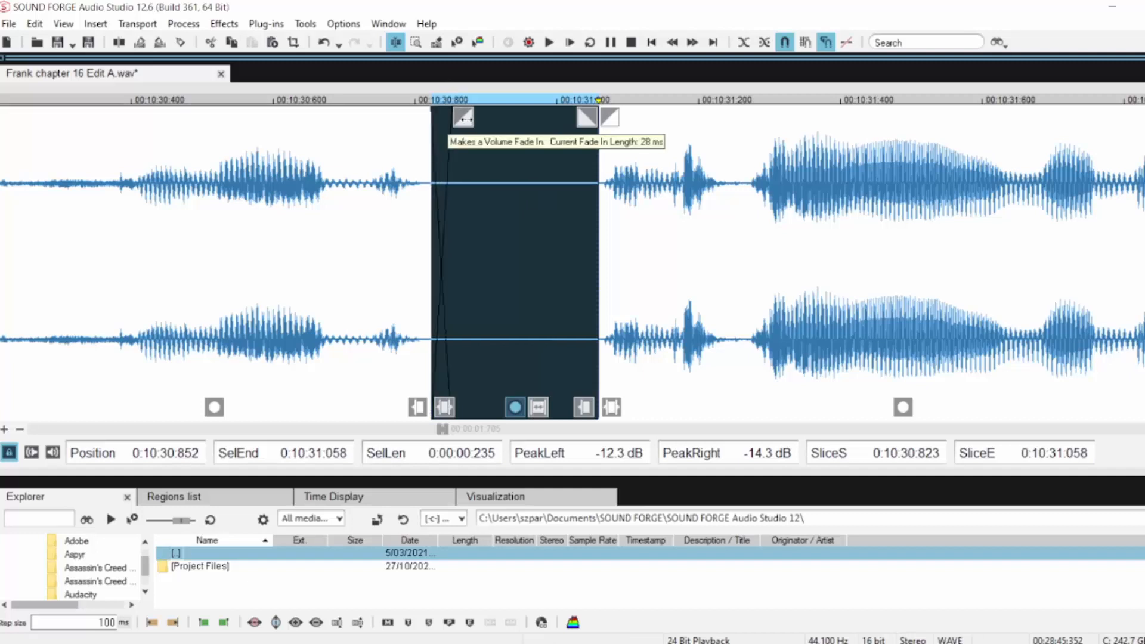
mouse_move(463, 118)
mouse_down()
mouse_move(492, 118)
mouse_move(471, 116)
mouse_up()
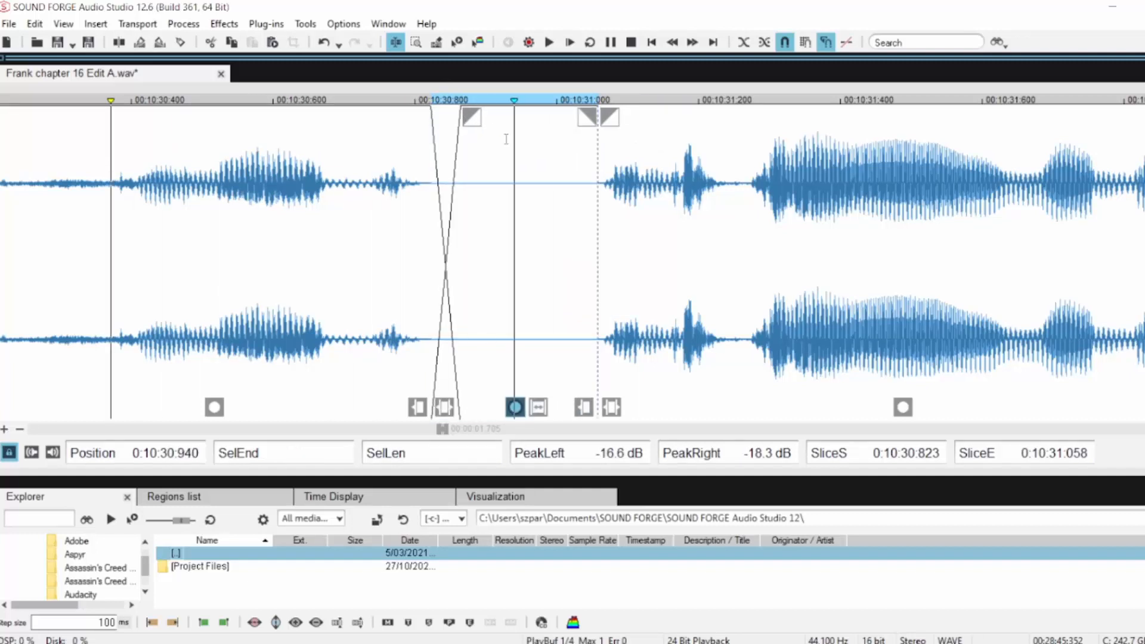
Paste room tone over the silence from 0:10:34:185 to 0:10:35:180 and set its fade-in to 275 ms after listening
scroll(761, 221, down, 2)
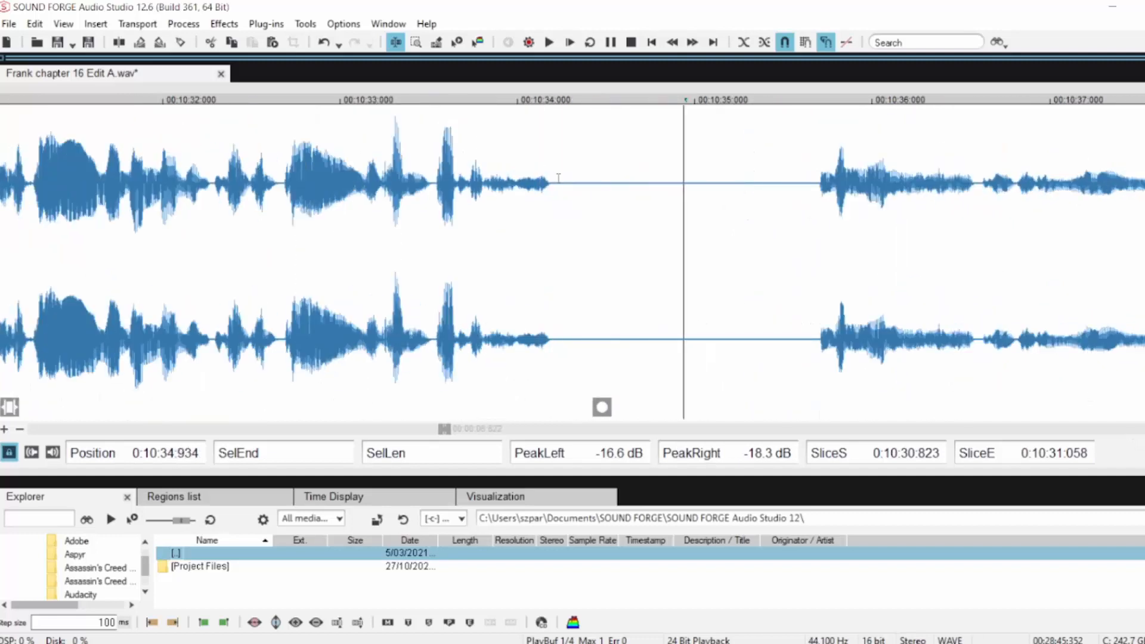
drag(550, 185, 727, 190)
drag(561, 119, 641, 118)
key(space)
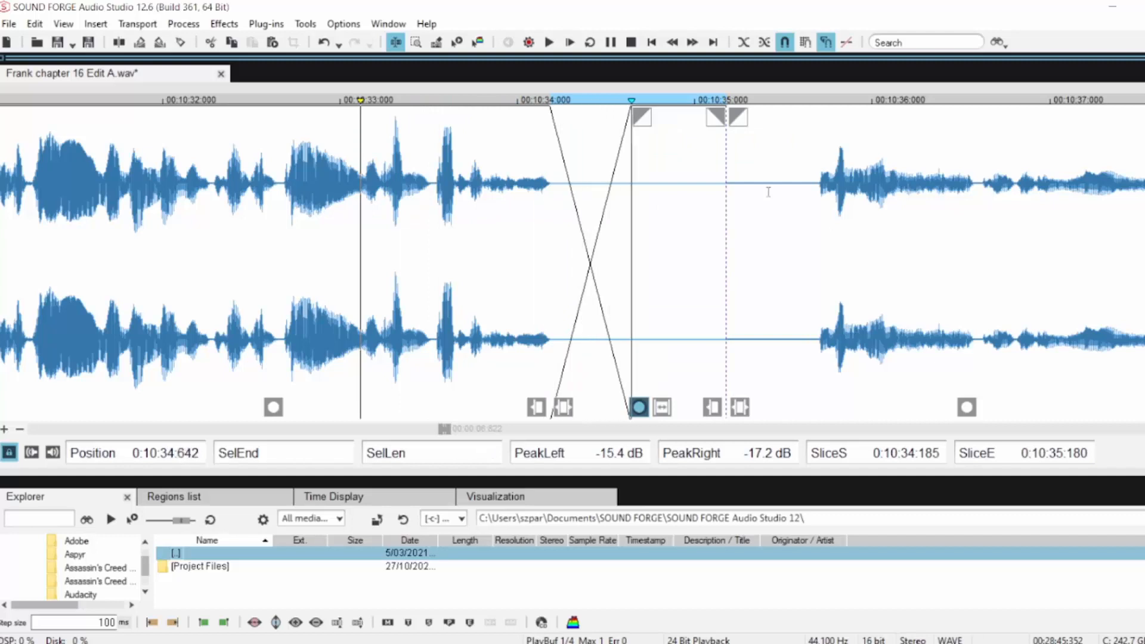
drag(640, 117, 610, 118)
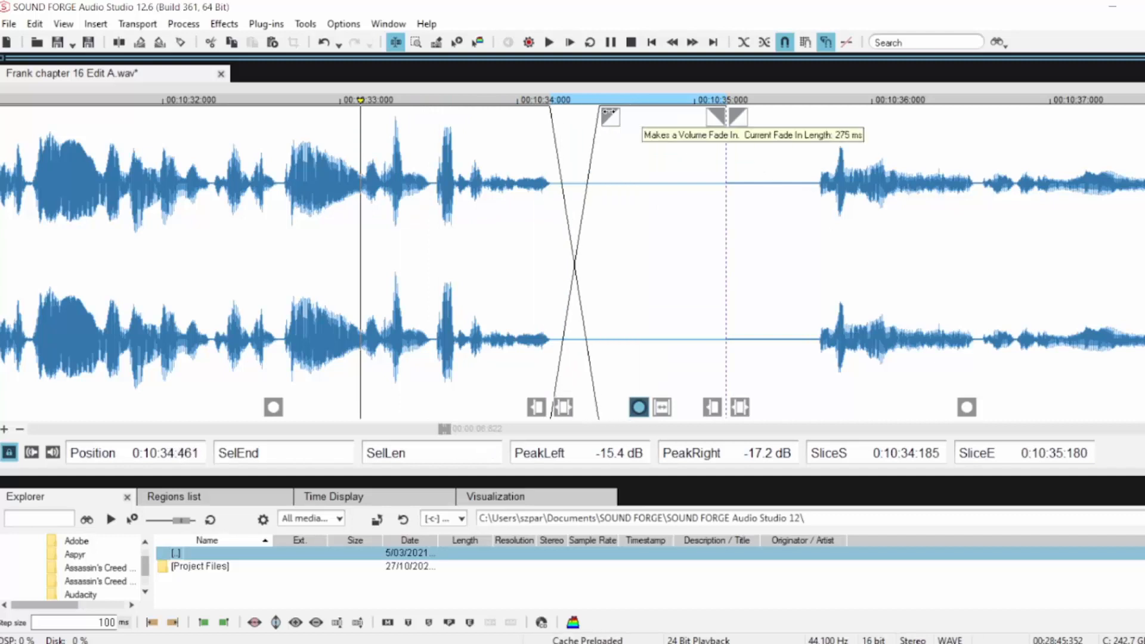
Delete the leftover silence between the room tone ending at 0:10:35:180 and the next phrase, and play back the edit
drag(819, 189, 726, 189)
key(Delete)
click(287, 203)
key(space)
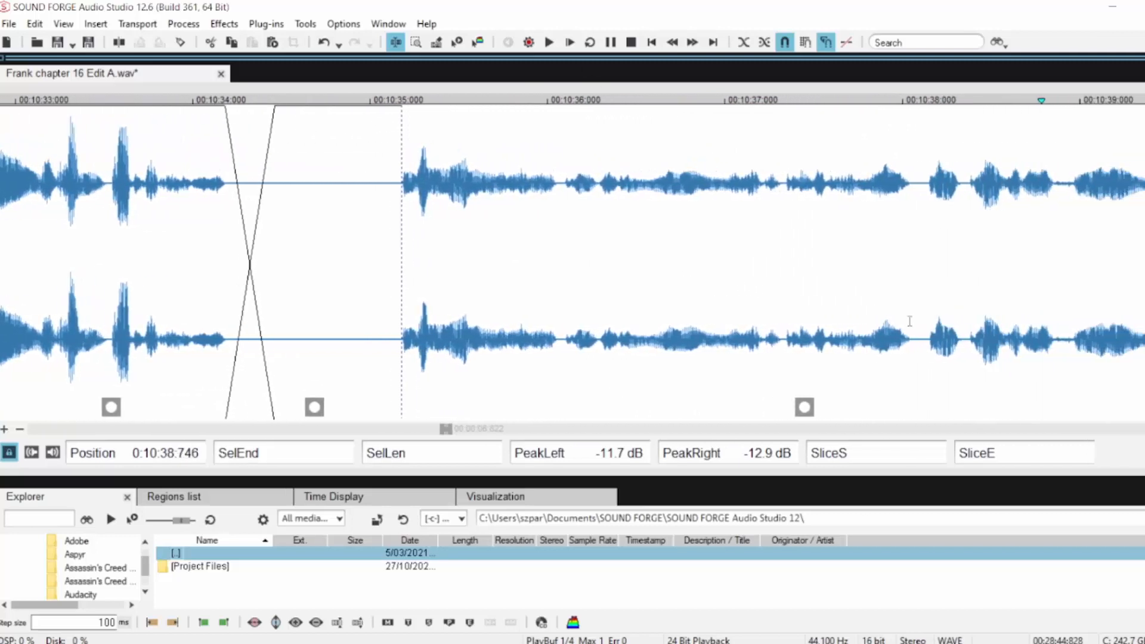
scroll(927, 288, down, 1)
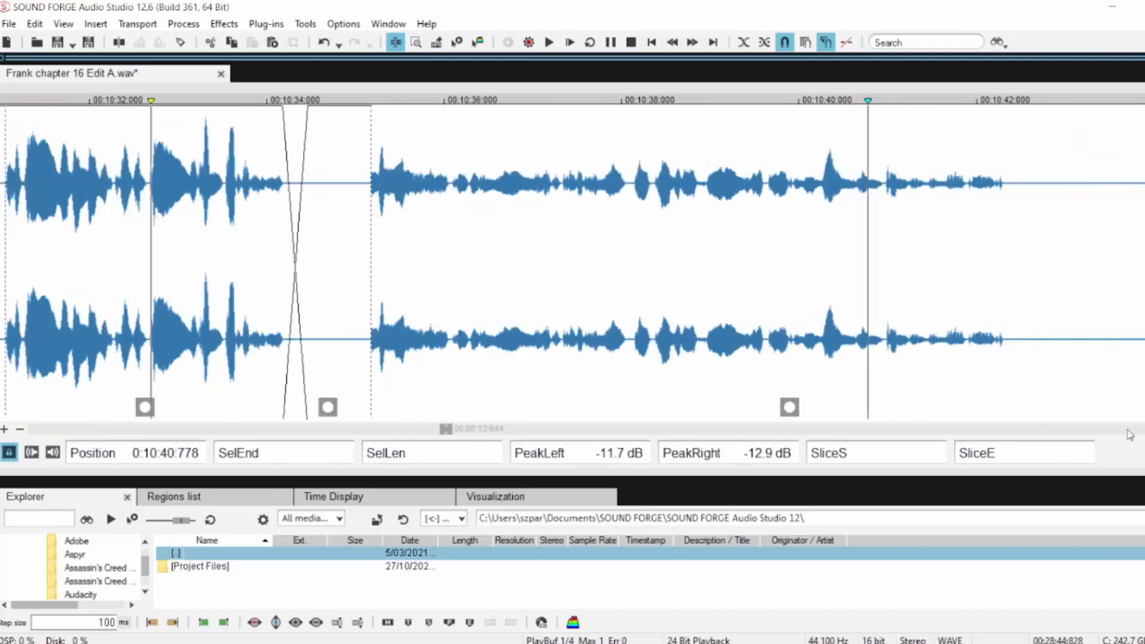
Replace the pause from 0:10:42:304 to 0:10:43:325 with room tone, crossfade its start, and delete the leftover silence before the next phrase
scroll(793, 235, up, 2)
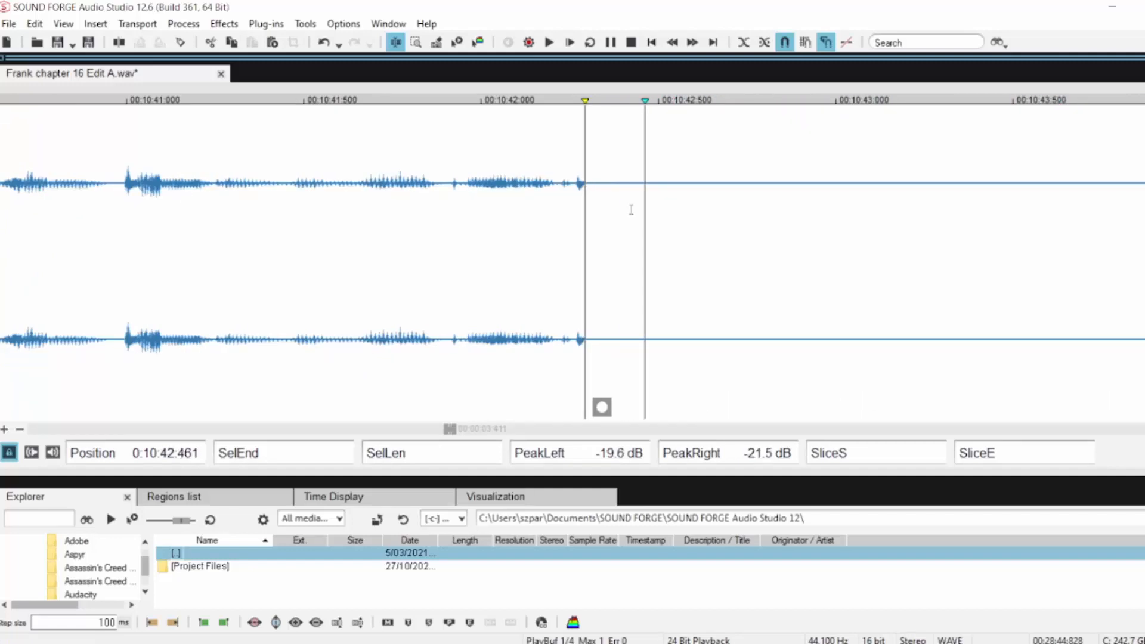
scroll(631, 209, down, 1)
key(space)
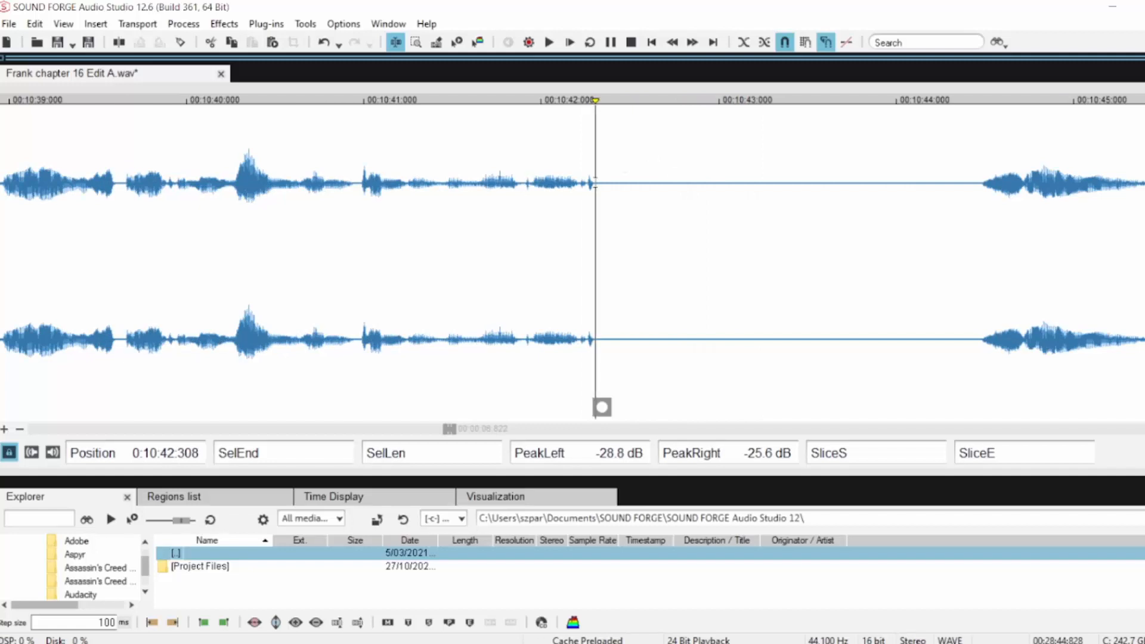
drag(595, 184, 776, 194)
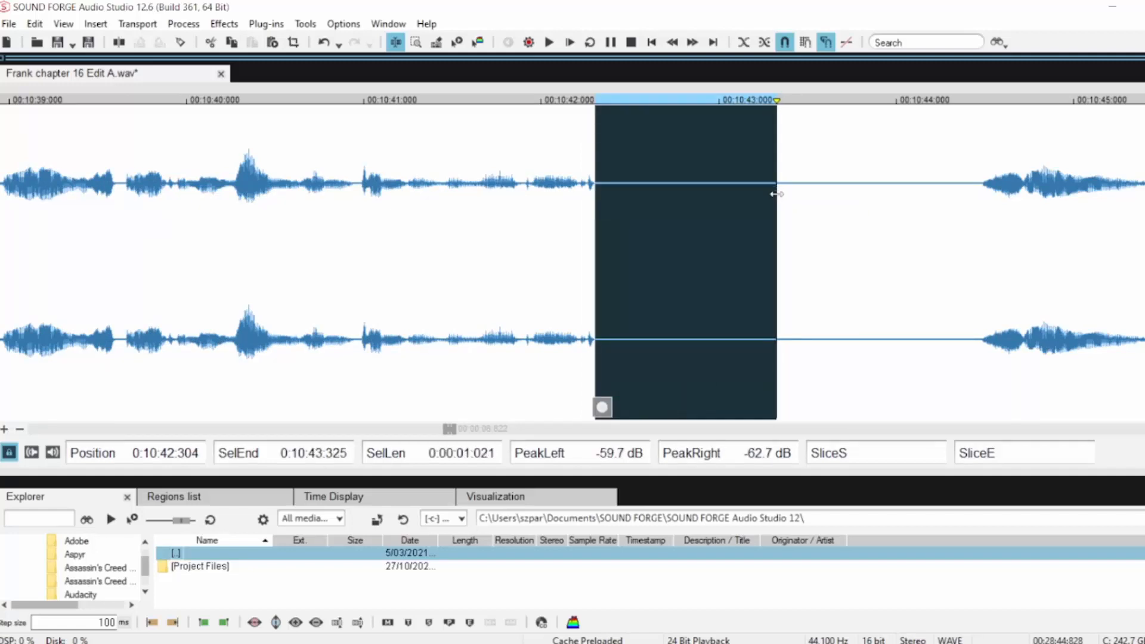
key(Delete)
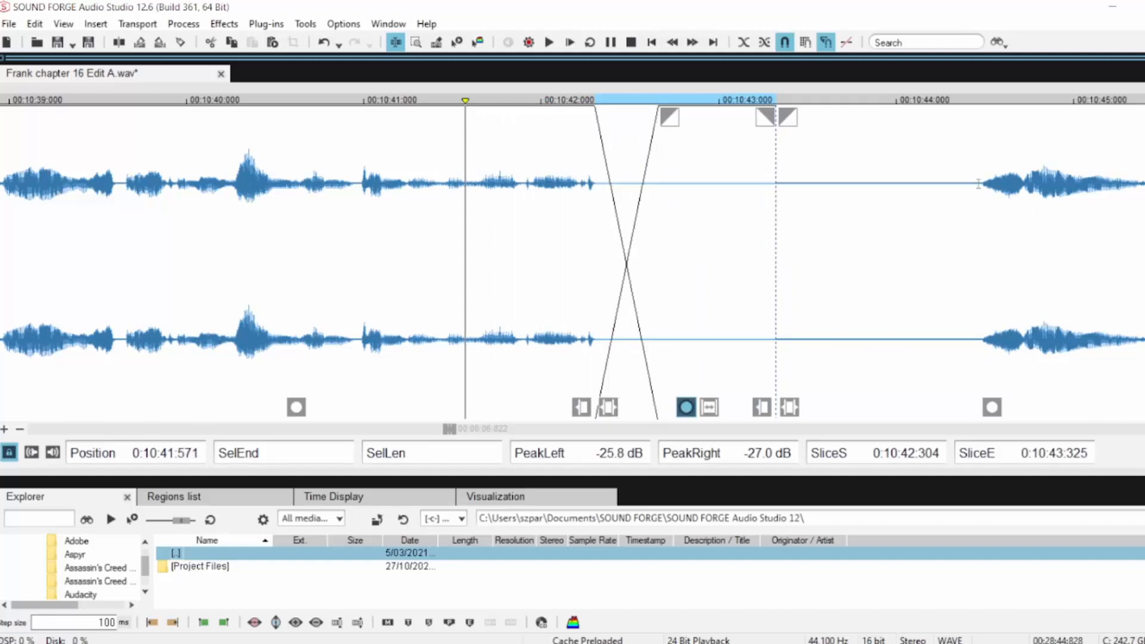
drag(978, 183, 776, 194)
key(Delete)
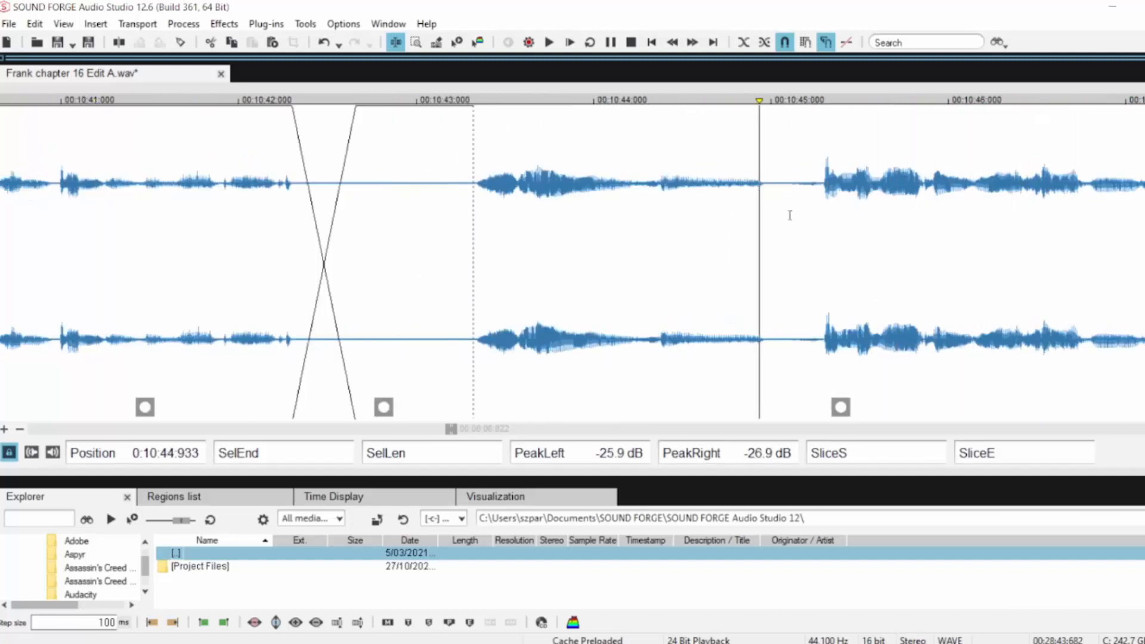
Replace the short pause from 0:10:44:962 to 0:10:45:299 with room tone, crossfade its start over about 100 ms, and play it back
scroll(759, 186, up, 2)
drag(621, 187, 861, 191)
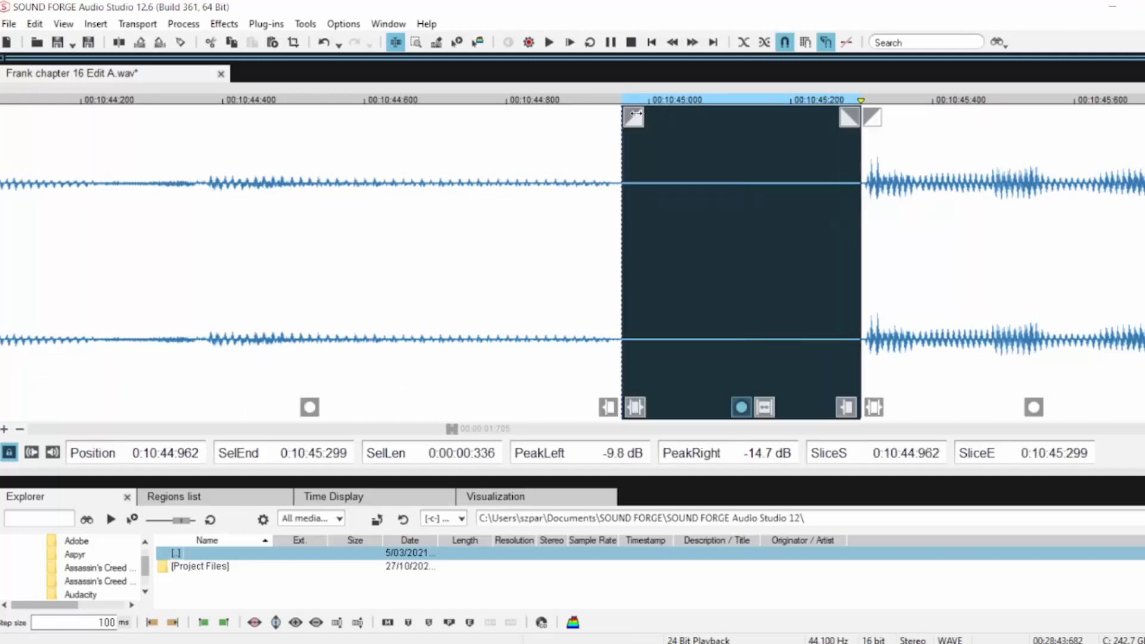
drag(634, 113, 723, 113)
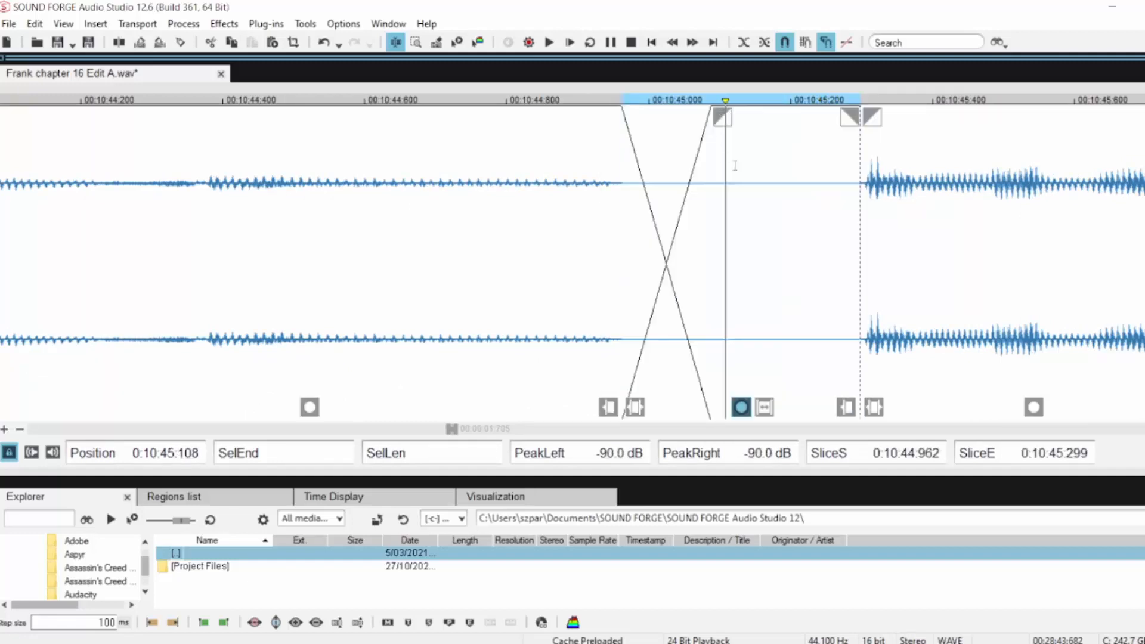
key(ctrl+z)
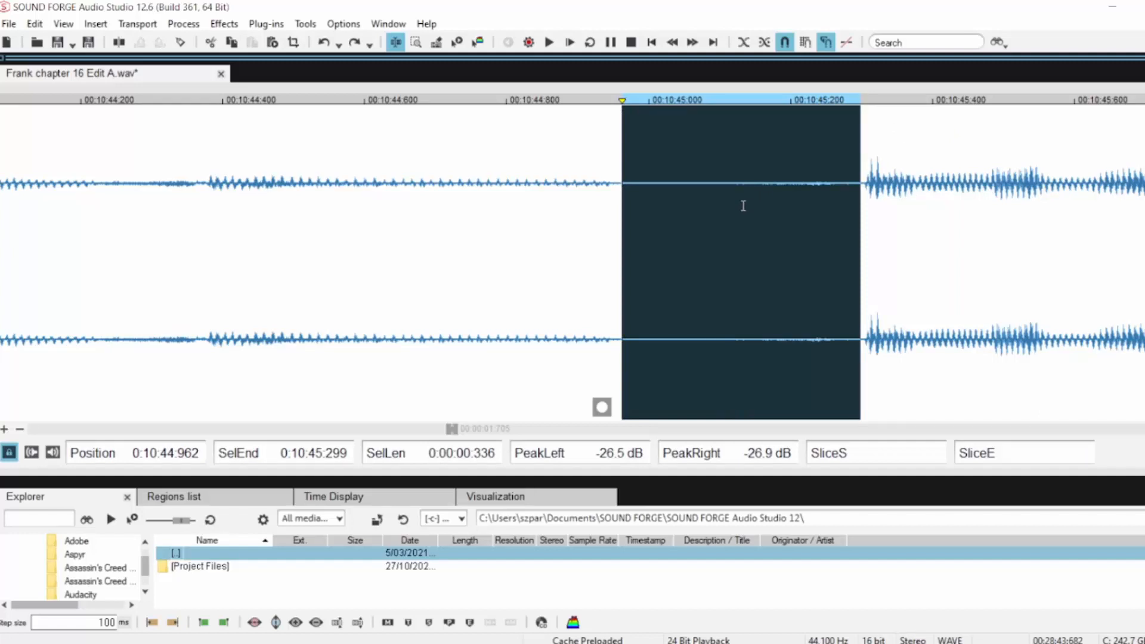
key(s)
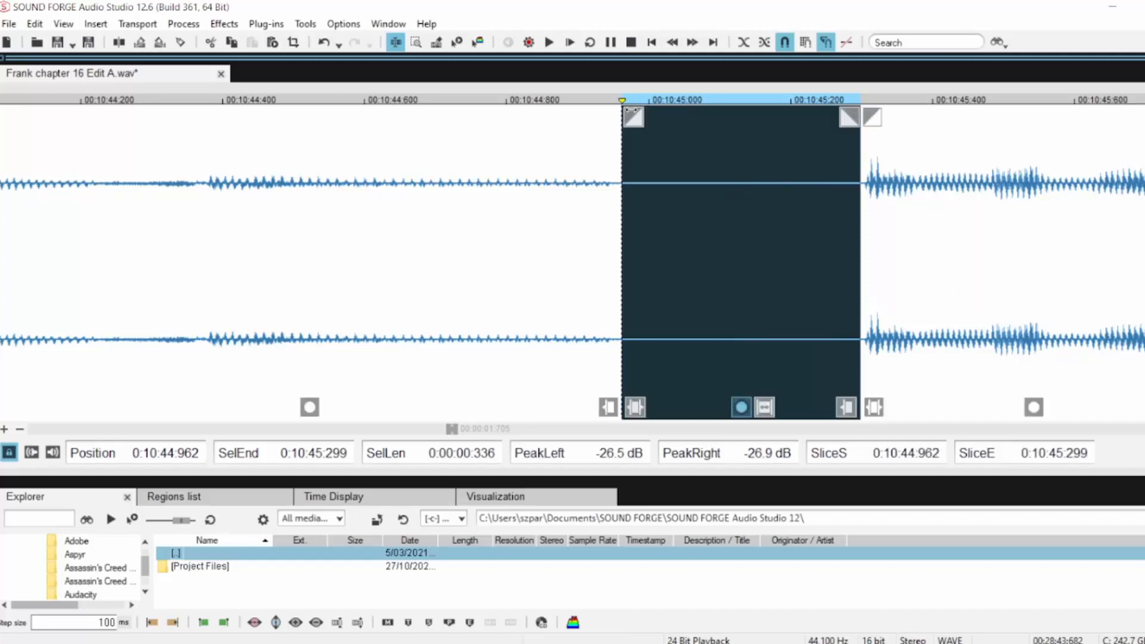
drag(634, 116, 755, 117)
click(228, 143)
key(space)
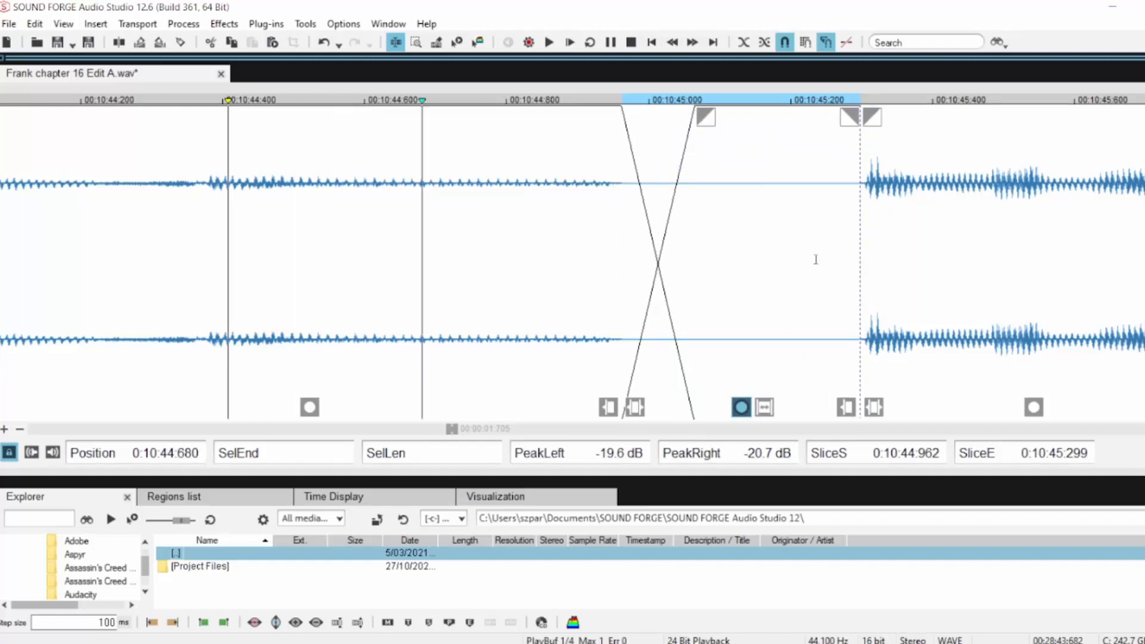
scroll(687, 221, down, 3)
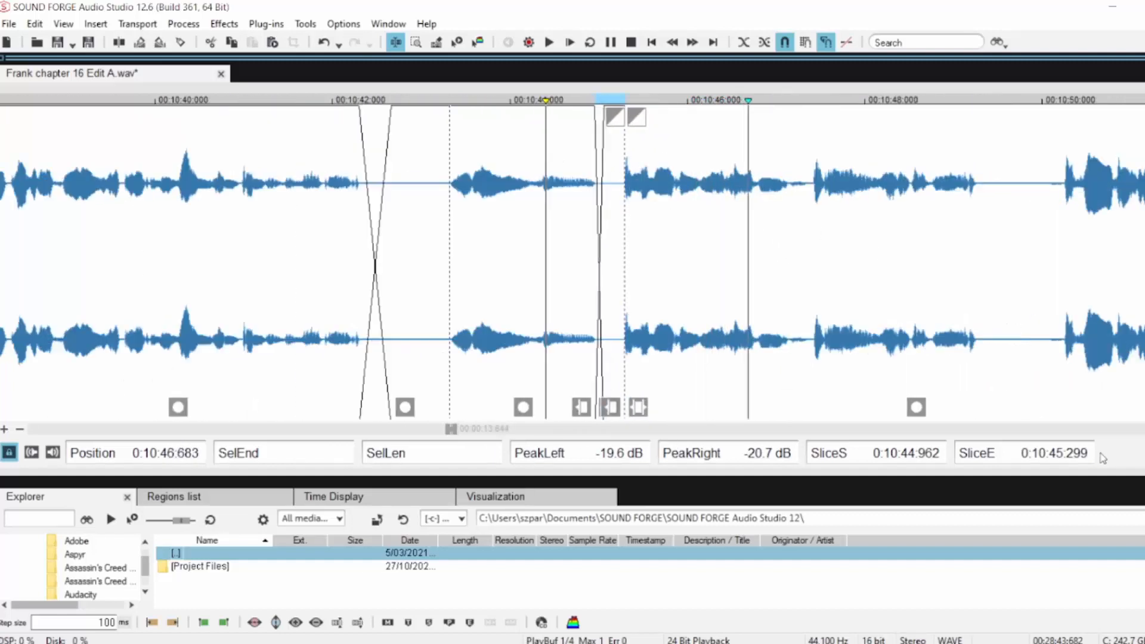
key(space)
Replace the faint noise from 0:10:47:132 to 0:10:47:435 with room tone and crossfade its start over about 90 ms
click(787, 179)
scroll(787, 179, up, 3)
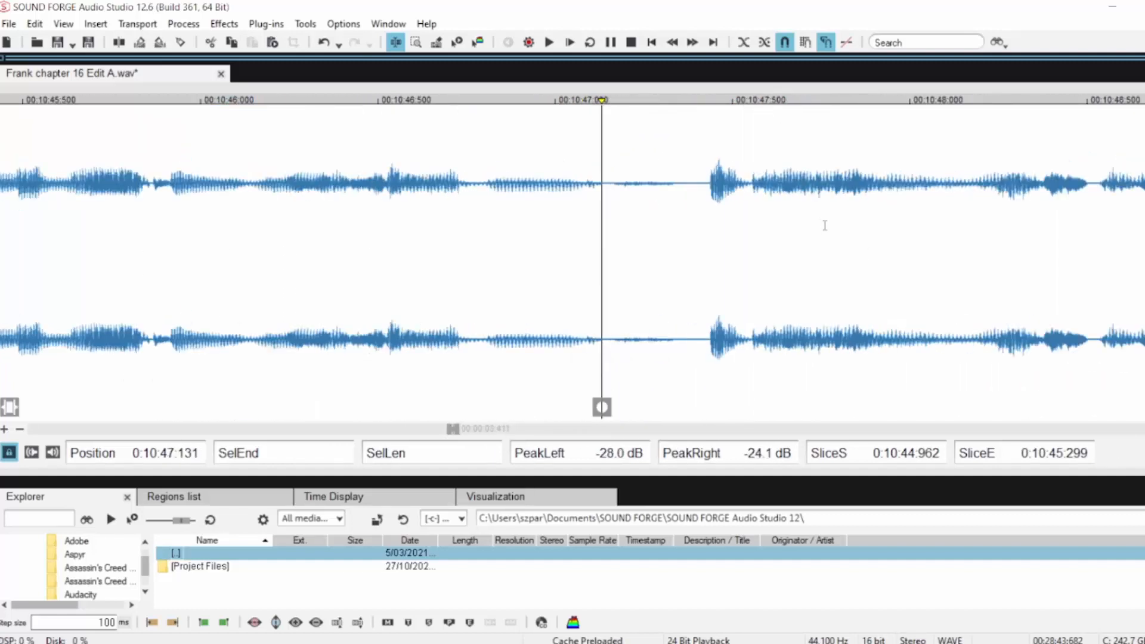
drag(602, 183, 816, 234)
key(ctrl+m)
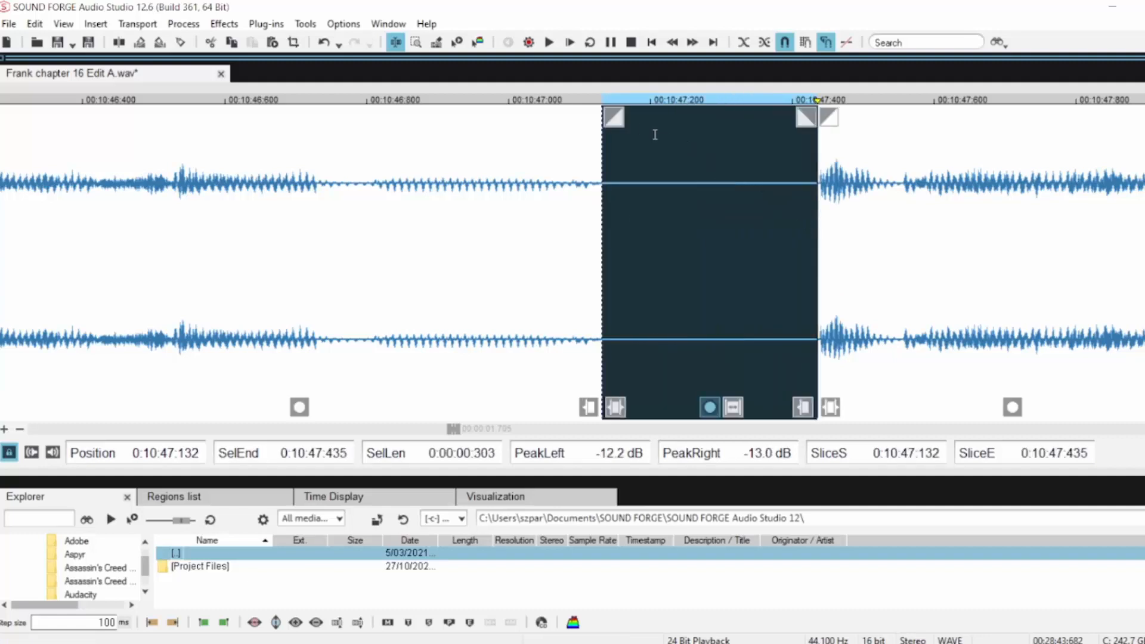
click(668, 118)
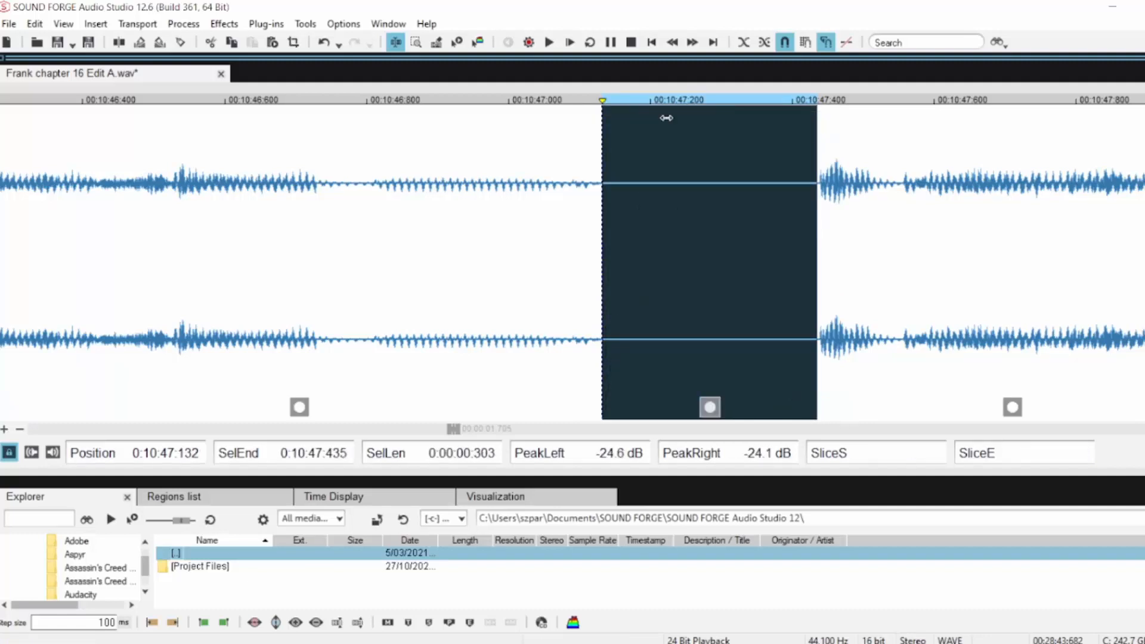
Shorten the crossfade at 0:10:47:132 to about 55 ms and play back across the edit
drag(618, 121, 651, 119)
click(337, 164)
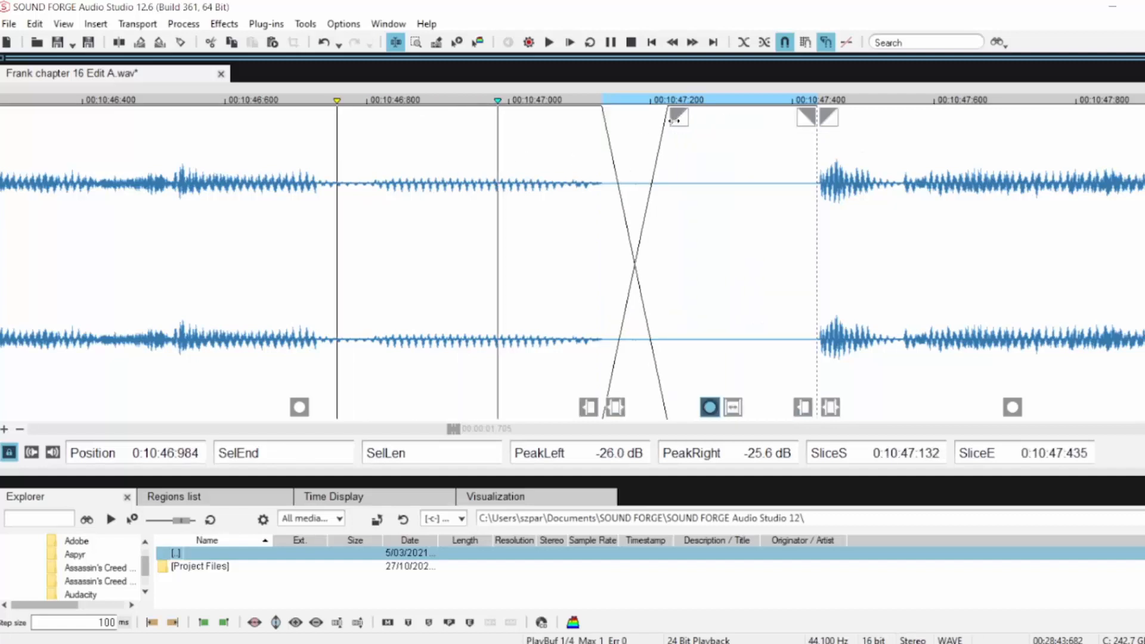
key(space)
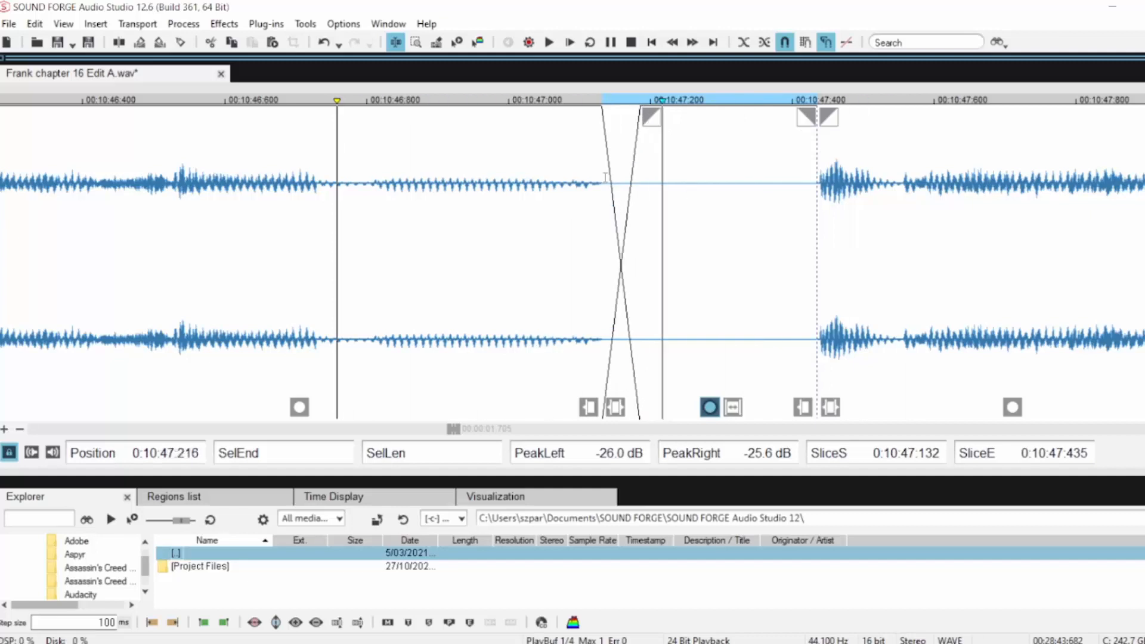
click(116, 153)
key(space)
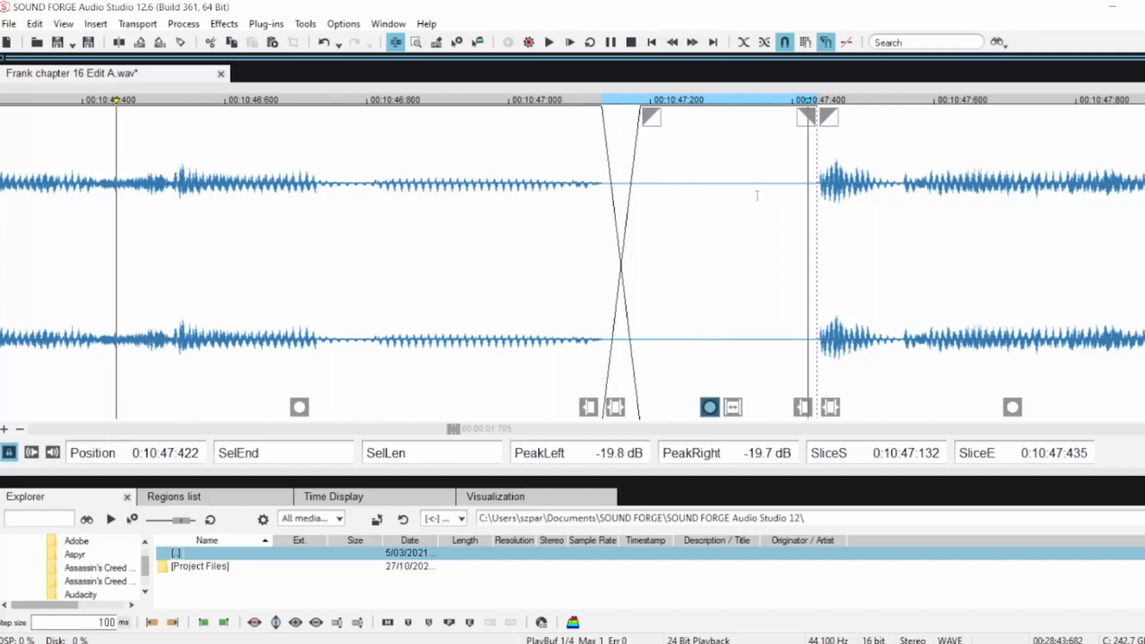
Paste room tone over the pause from 0:10:49:272 to 0:10:50:253, crossfade its start over about 250 ms, and play it back
scroll(757, 196, down, 2)
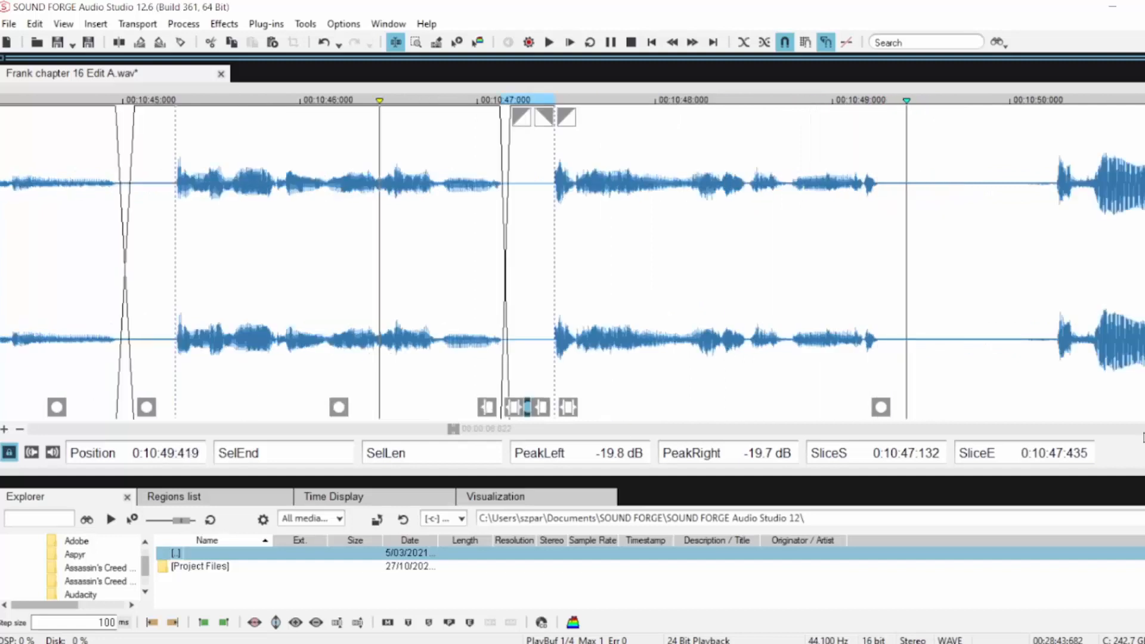
click(476, 180)
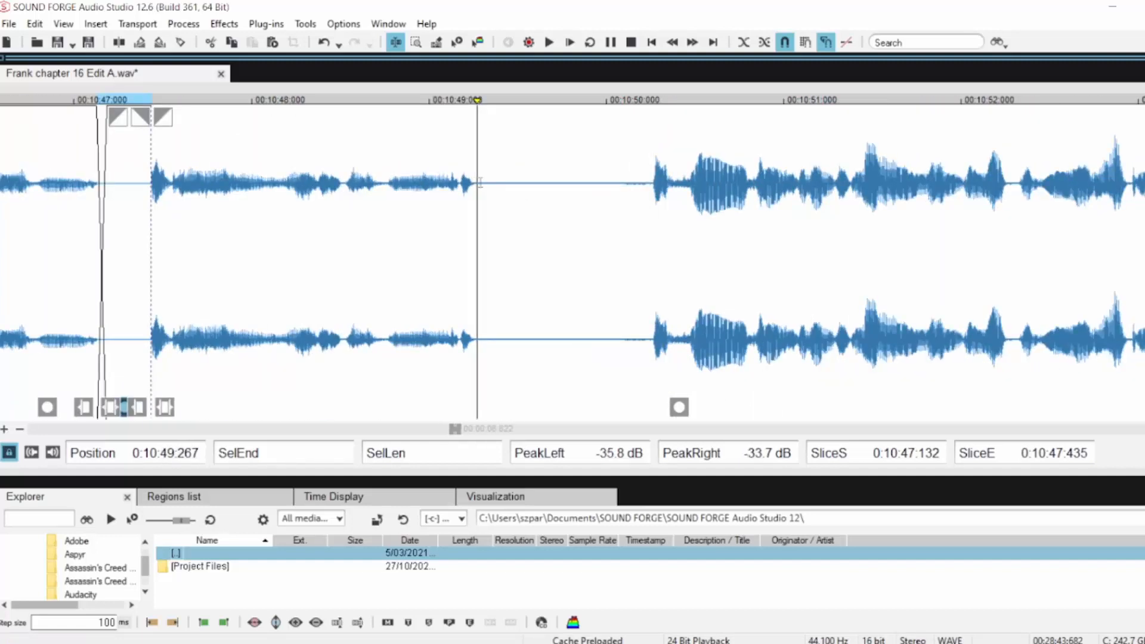
drag(480, 182, 650, 200)
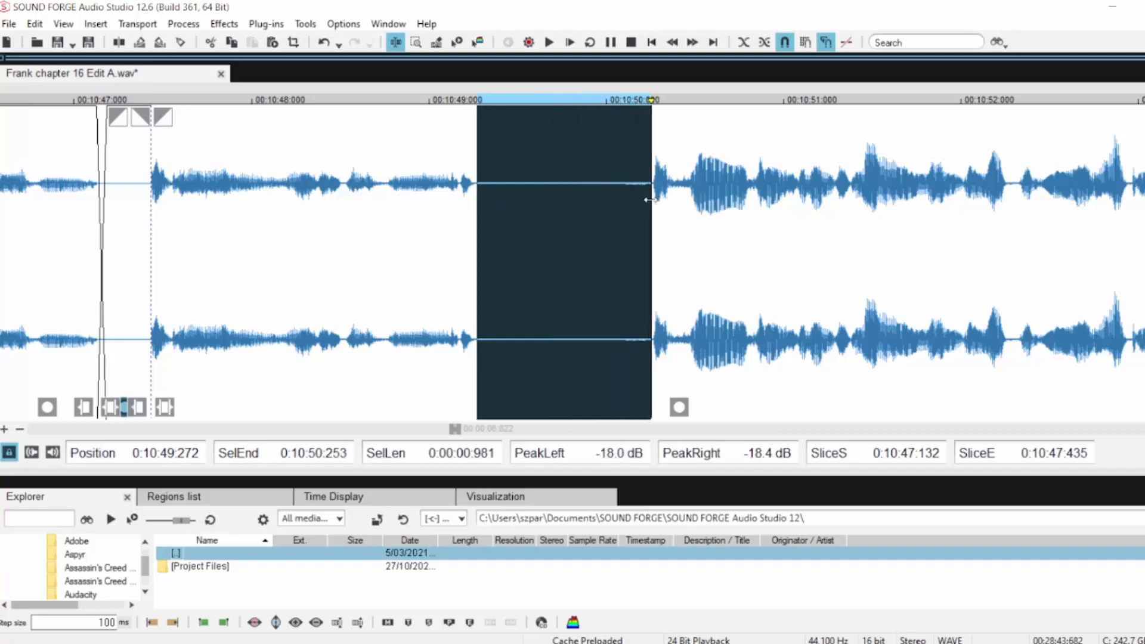
key(ctrl+v)
drag(487, 116, 532, 117)
click(326, 193)
key(space)
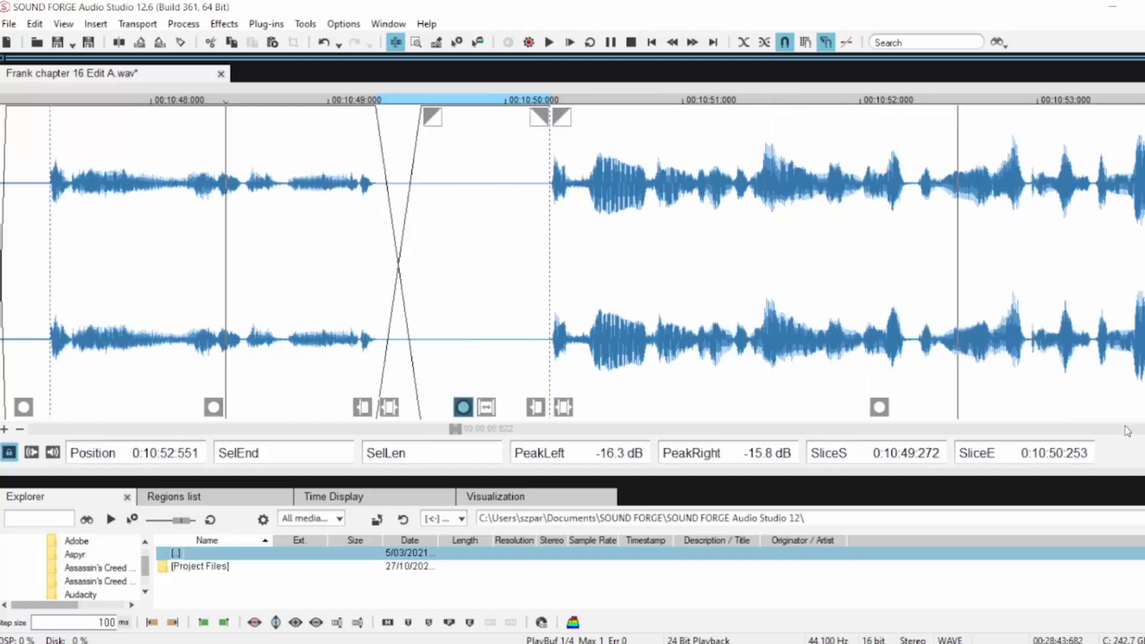
Replace the silence from 0:10:57:820 to 0:10:58:811 with room tone and crossfade its start over about 300 ms
scroll(848, 306, down, 3)
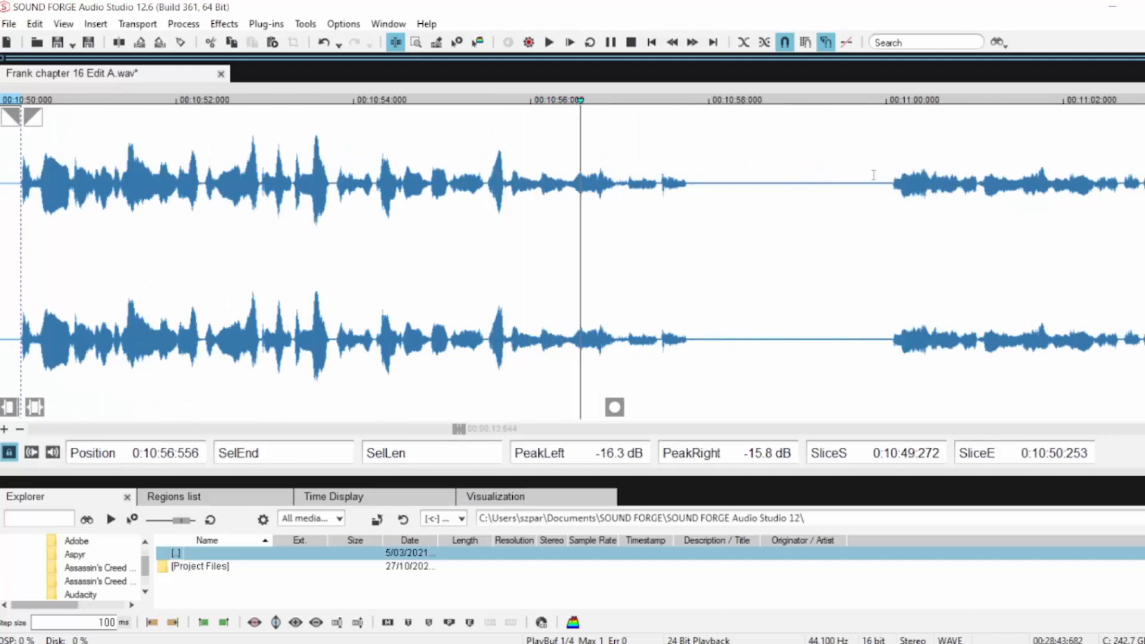
scroll(870, 210, up, 1)
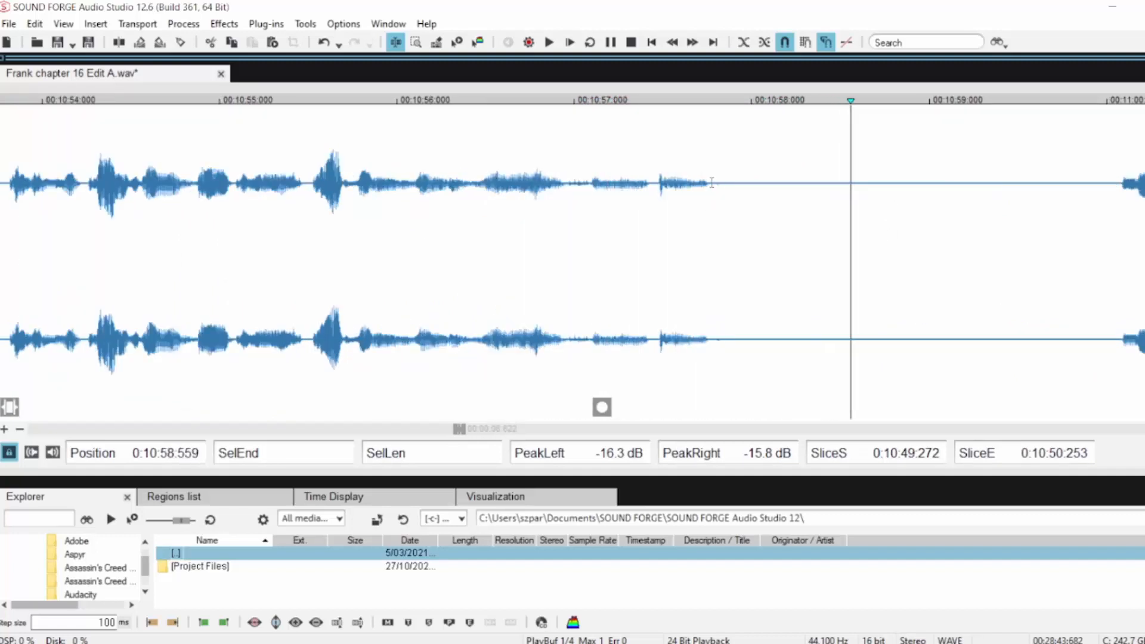
key(space)
key(space)
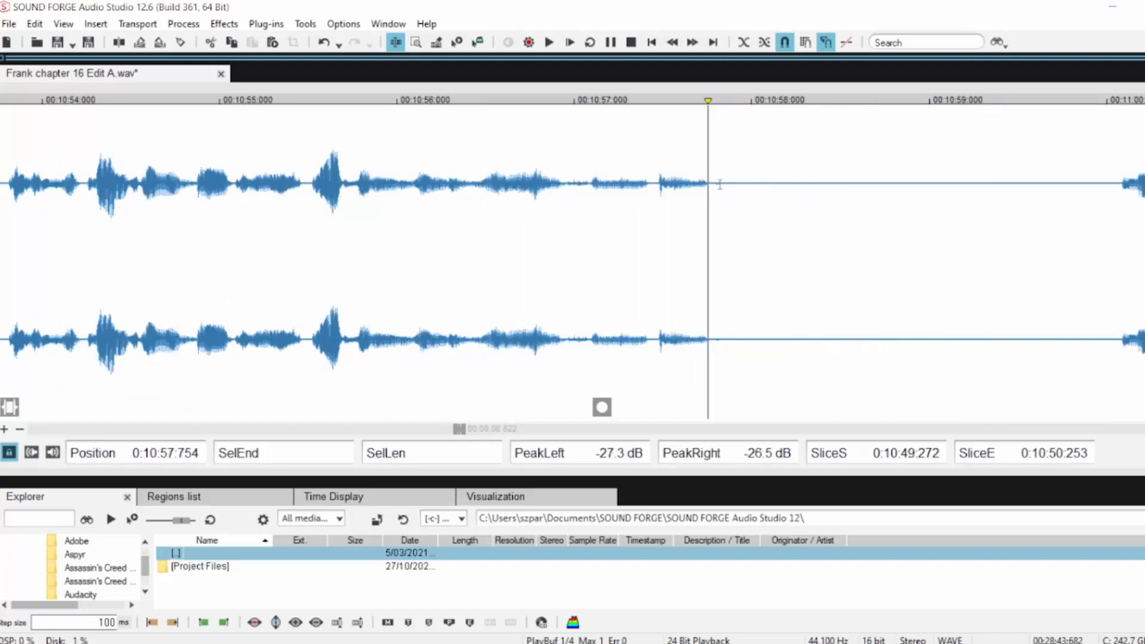
drag(720, 187, 896, 188)
key(s)
drag(729, 118, 784, 119)
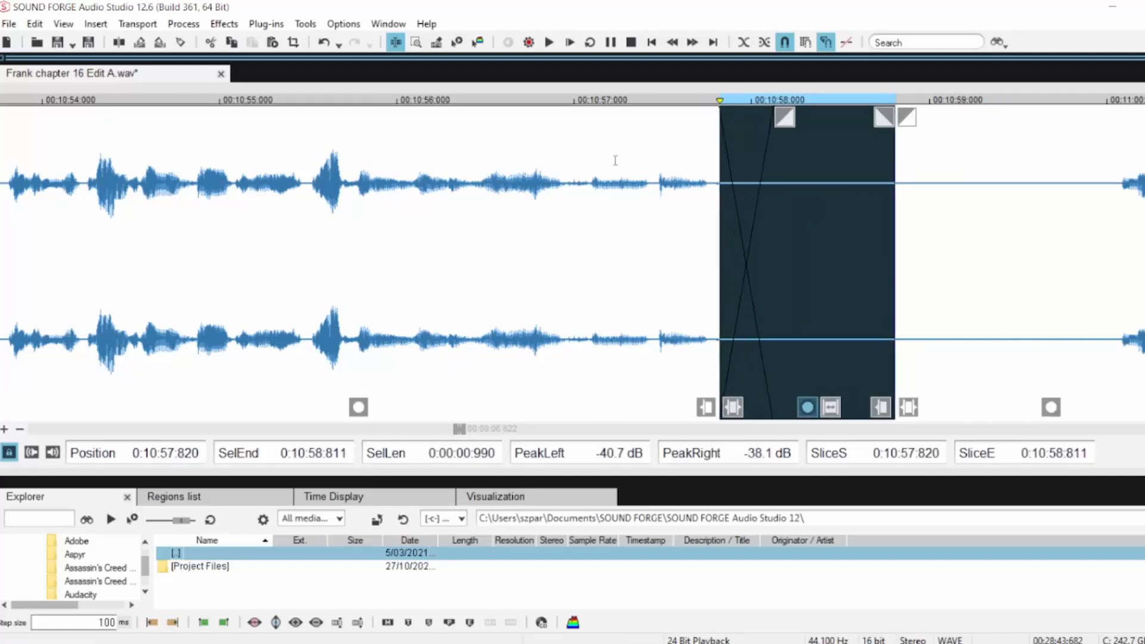
Play back the room tone edit at 0:10:57:820 and delete the leftover silence from 0:10:58:811 to 0:11:00:081
click(590, 173)
key(space)
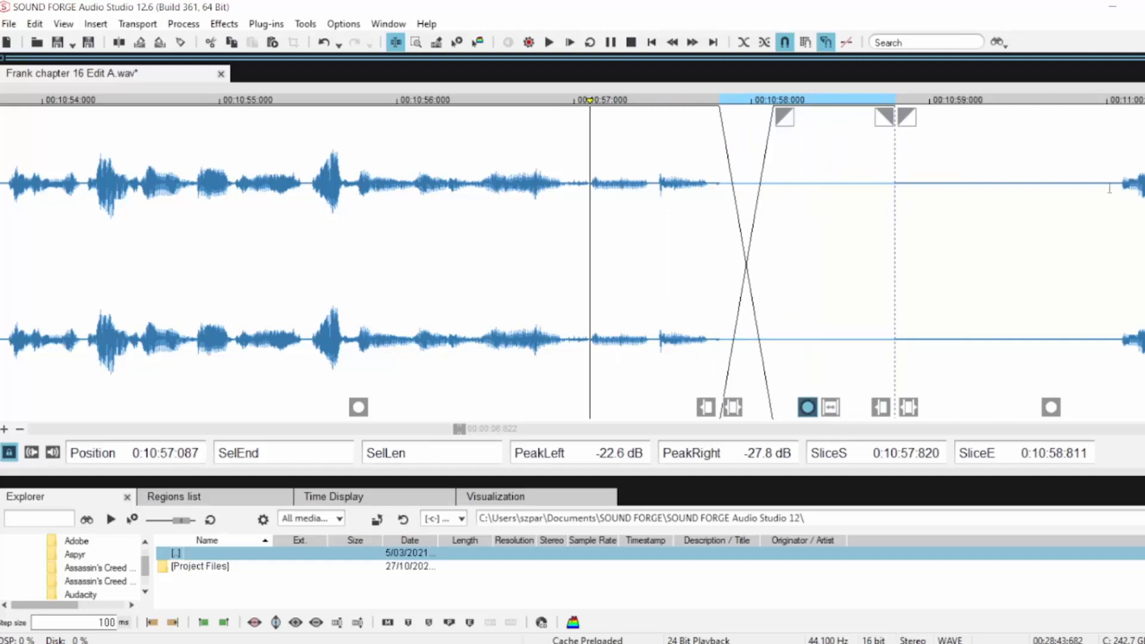
drag(1114, 185, 896, 202)
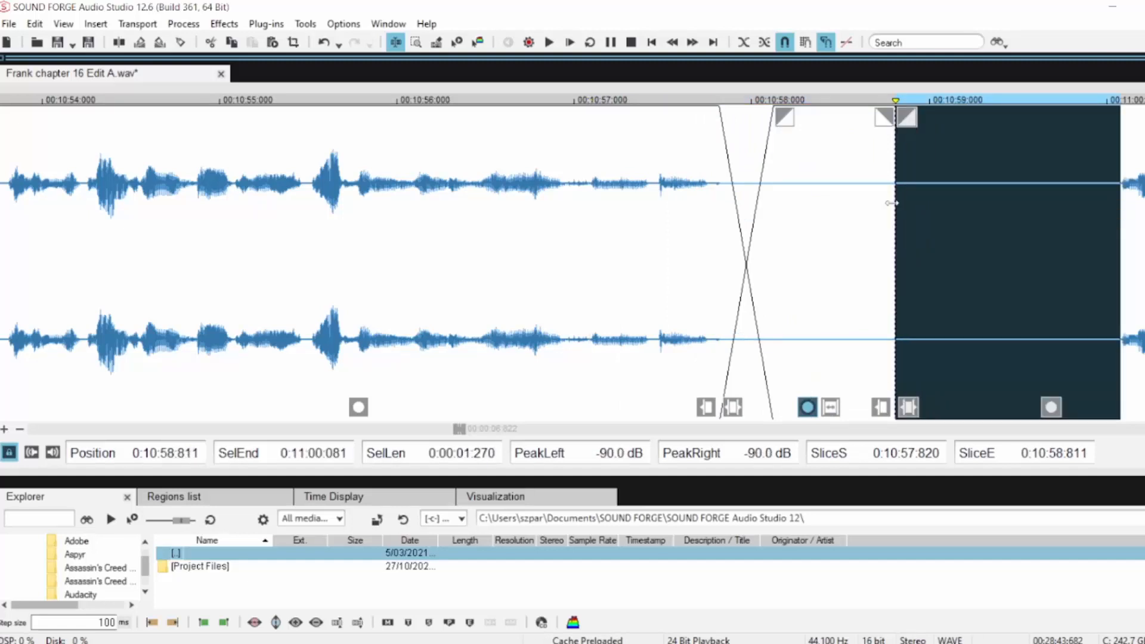
key(Delete)
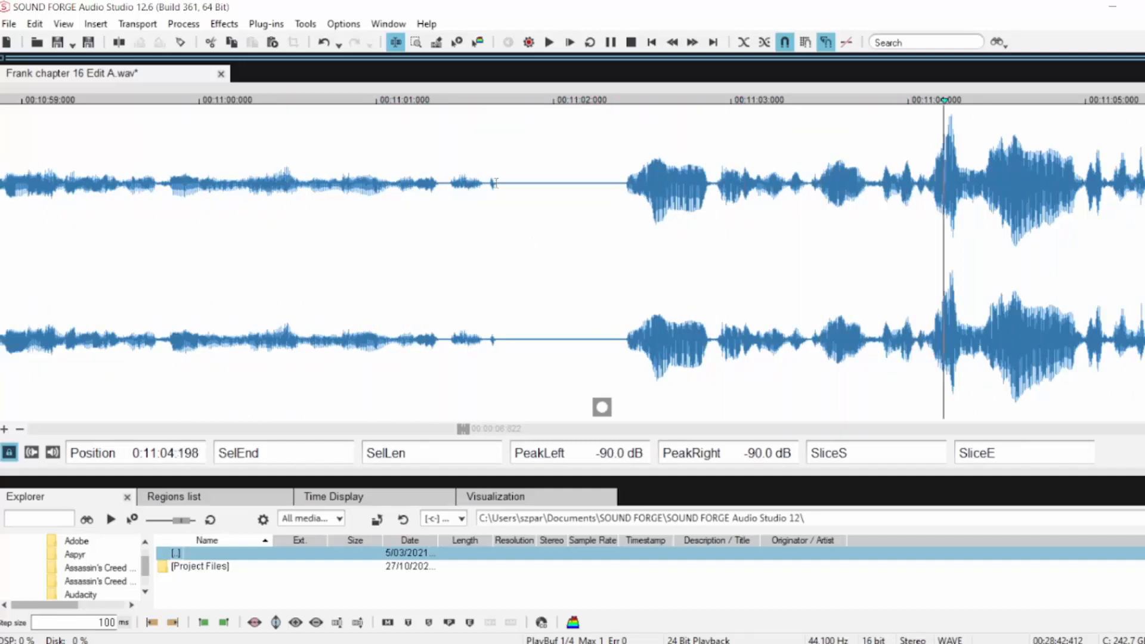
Replace the pause from 0:11:01:675 to 0:11:02:399 with room tone, crossfade its start over about 360 ms, and play it back
drag(495, 182, 624, 214)
key(s)
drag(507, 117, 571, 118)
click(330, 170)
key(space)
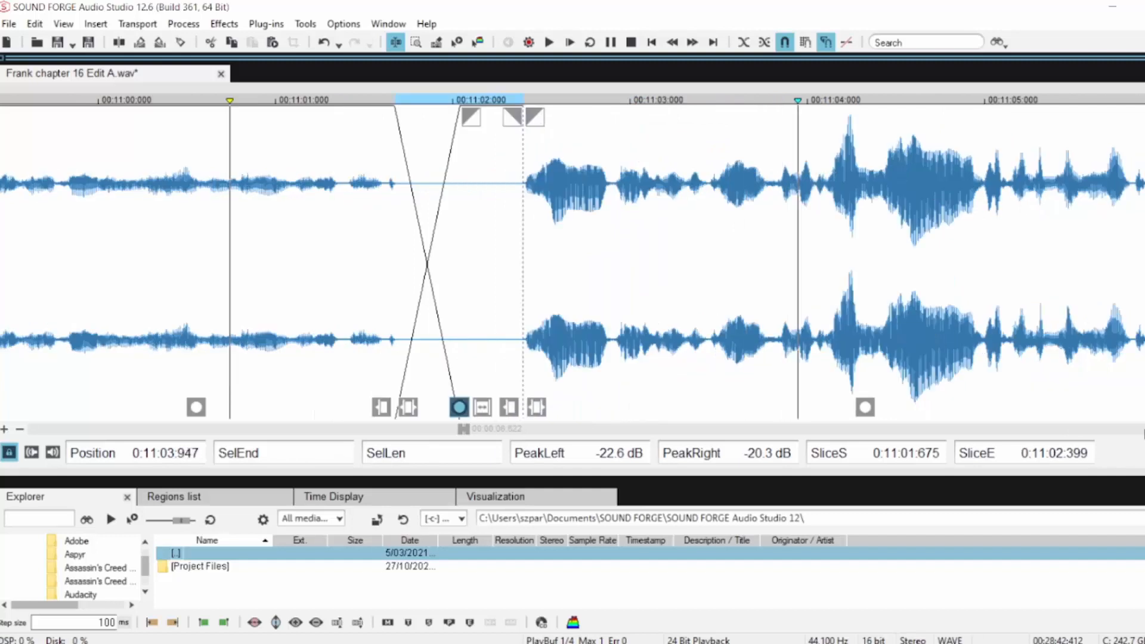
Replace the silence from 0:11:07:332 to 0:11:07:838 with room tone and crossfade its start over about 250 ms
click(490, 182)
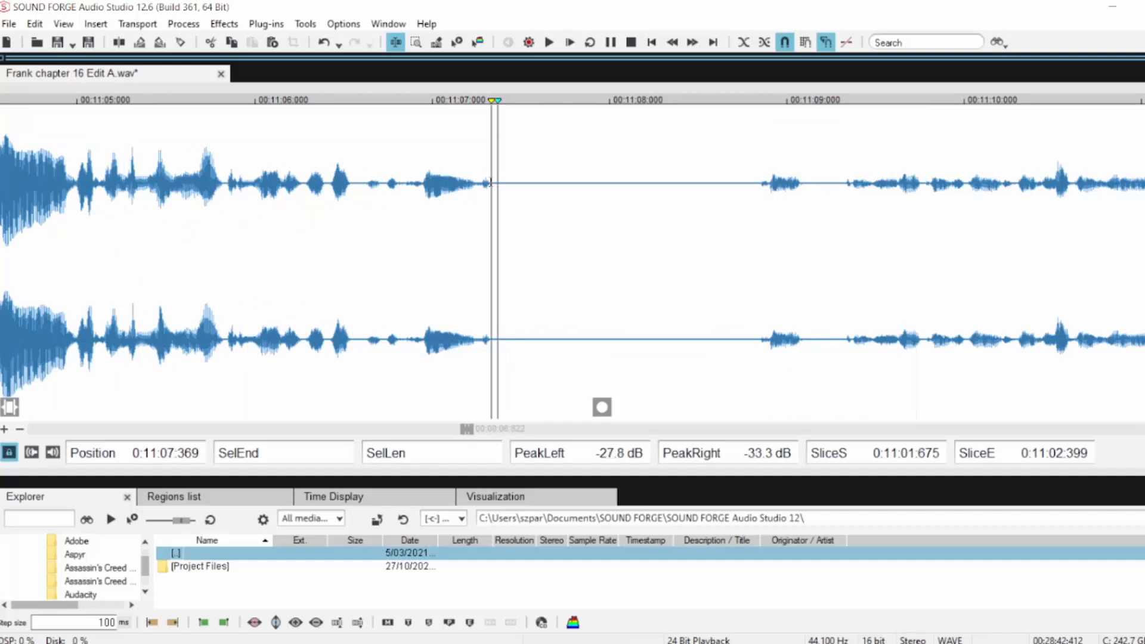
scroll(548, 219, up, 1)
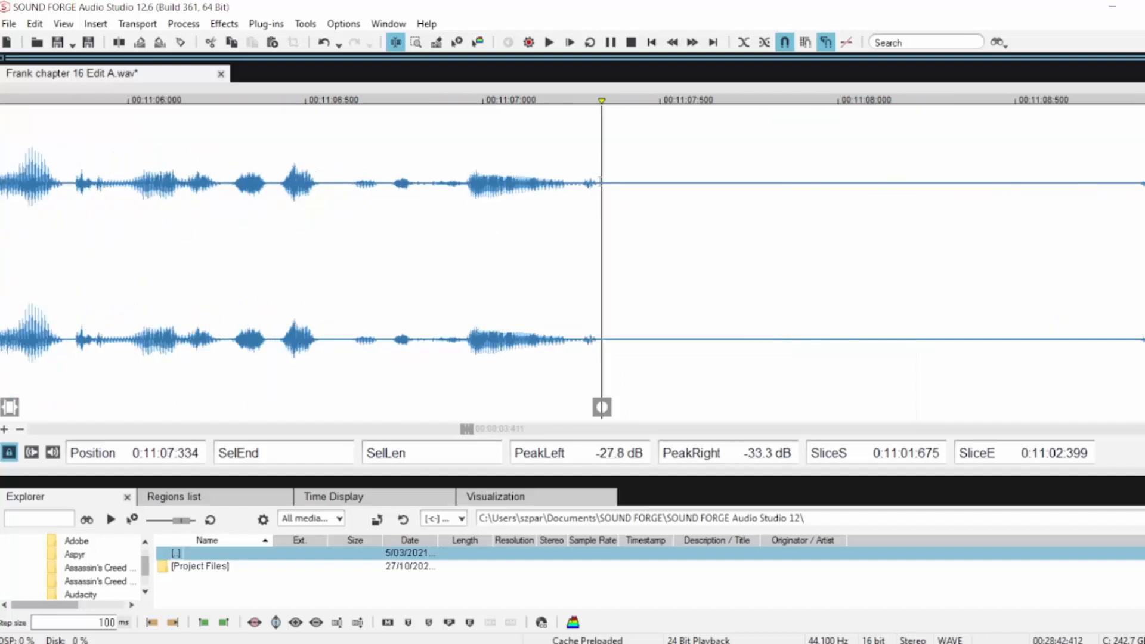
drag(599, 180, 780, 192)
drag(663, 124, 702, 123)
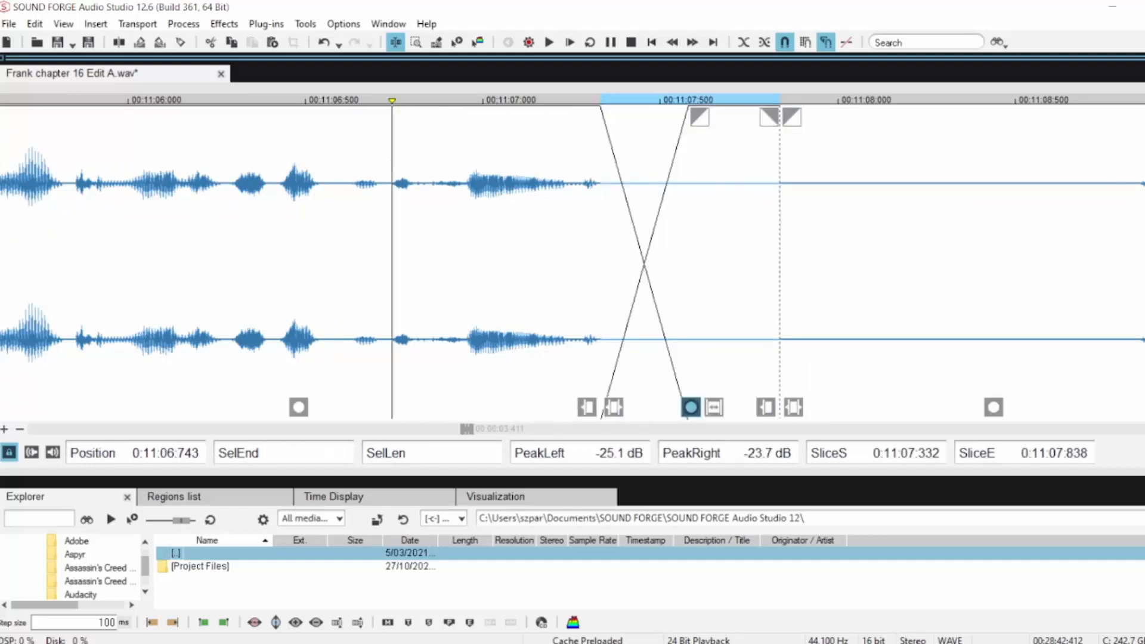
Delete the leftover silence from 0:11:07:838 to 0:11:08:846 and play on to the next pause
drag(1136, 203, 786, 215)
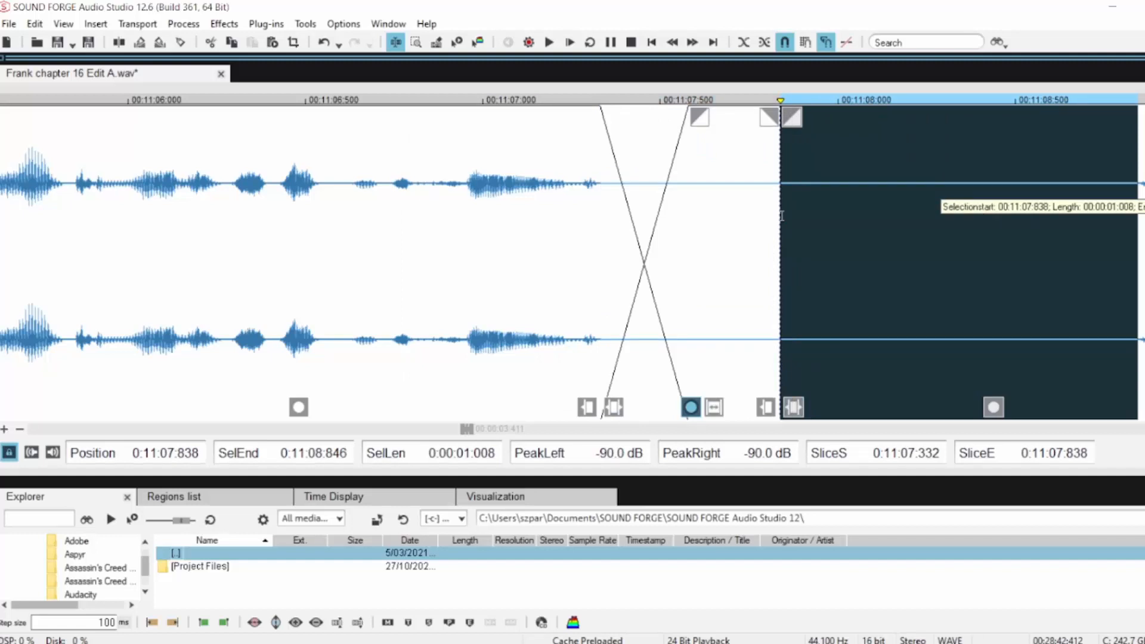
key(Delete)
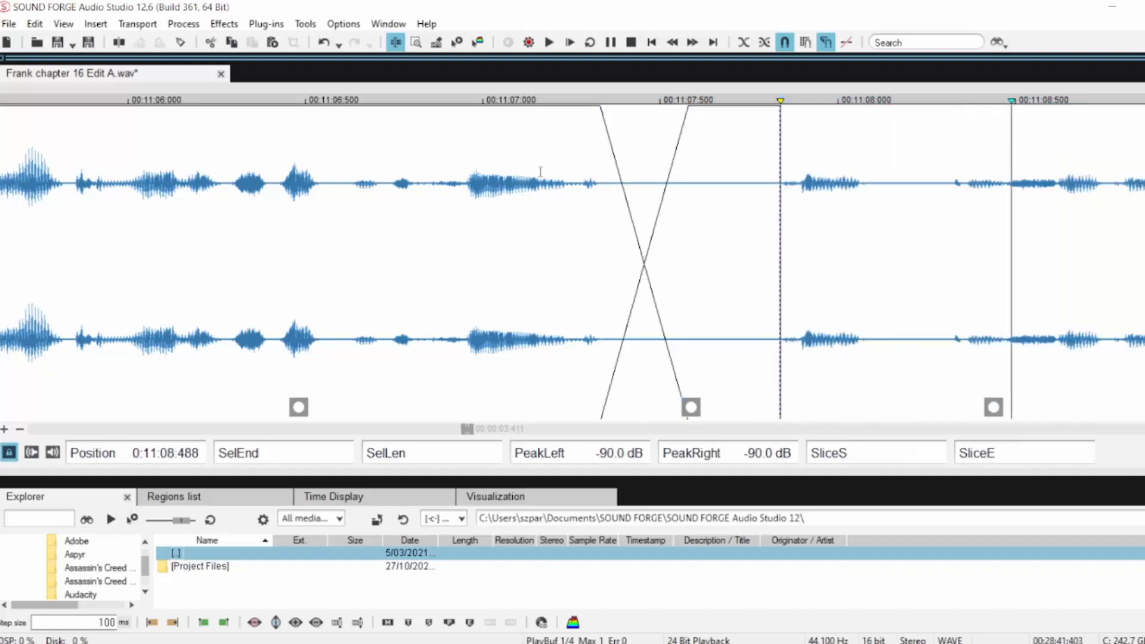
scroll(772, 213, down, 1)
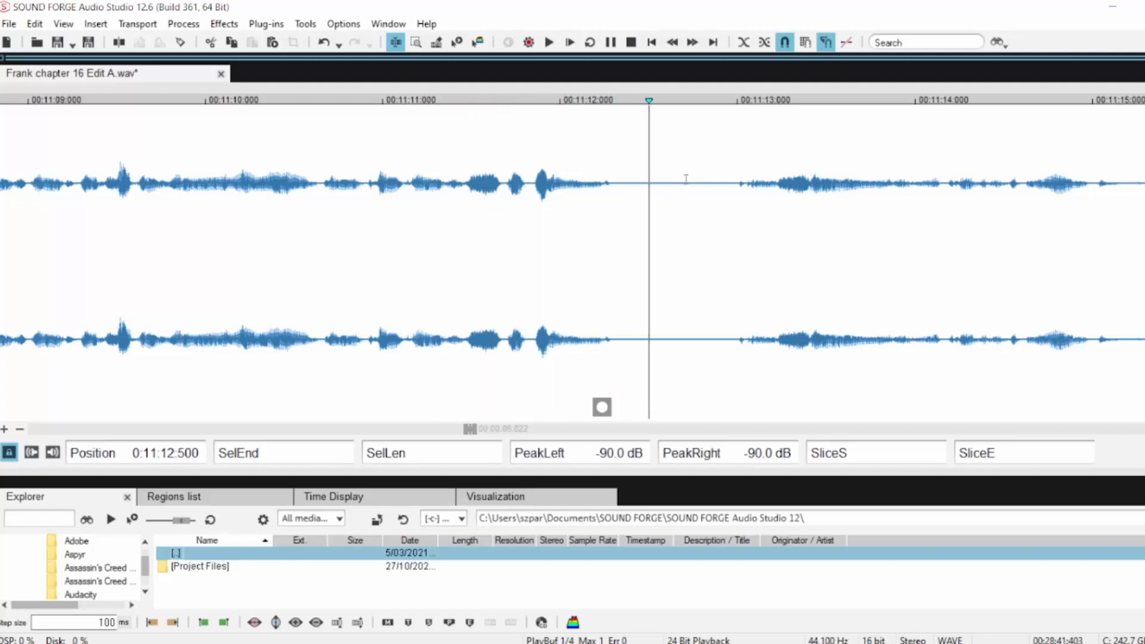
Replace the pause from 0:11:12:291 to 0:11:12:793 with room tone, crossfade its start over about 170 ms, and play it back
click(613, 184)
scroll(653, 226, up, 1)
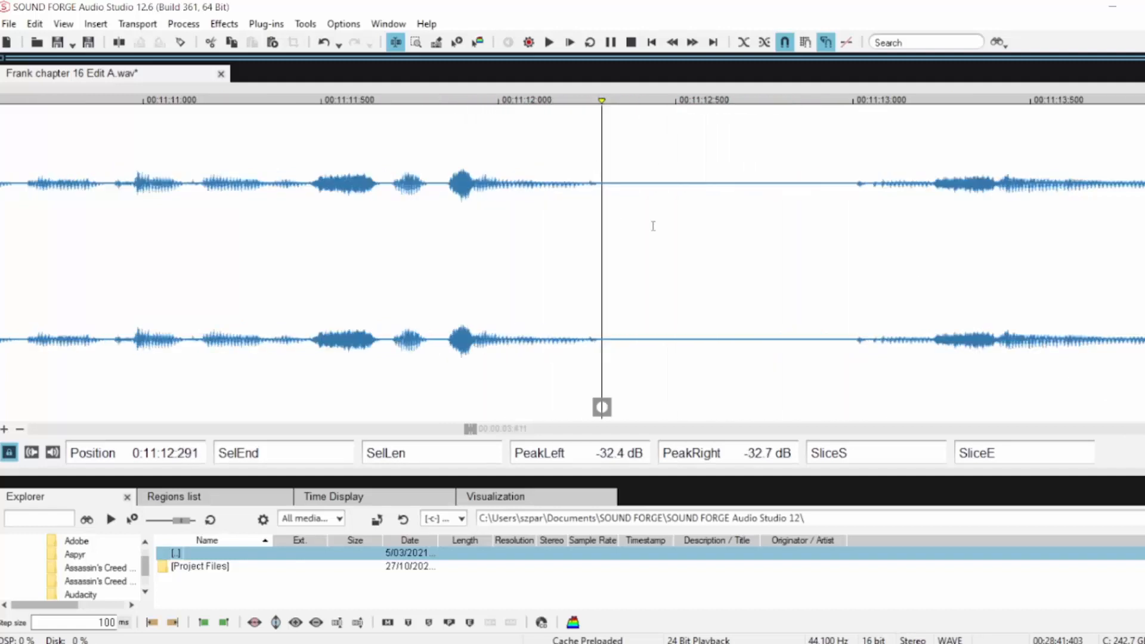
drag(601, 181, 779, 212)
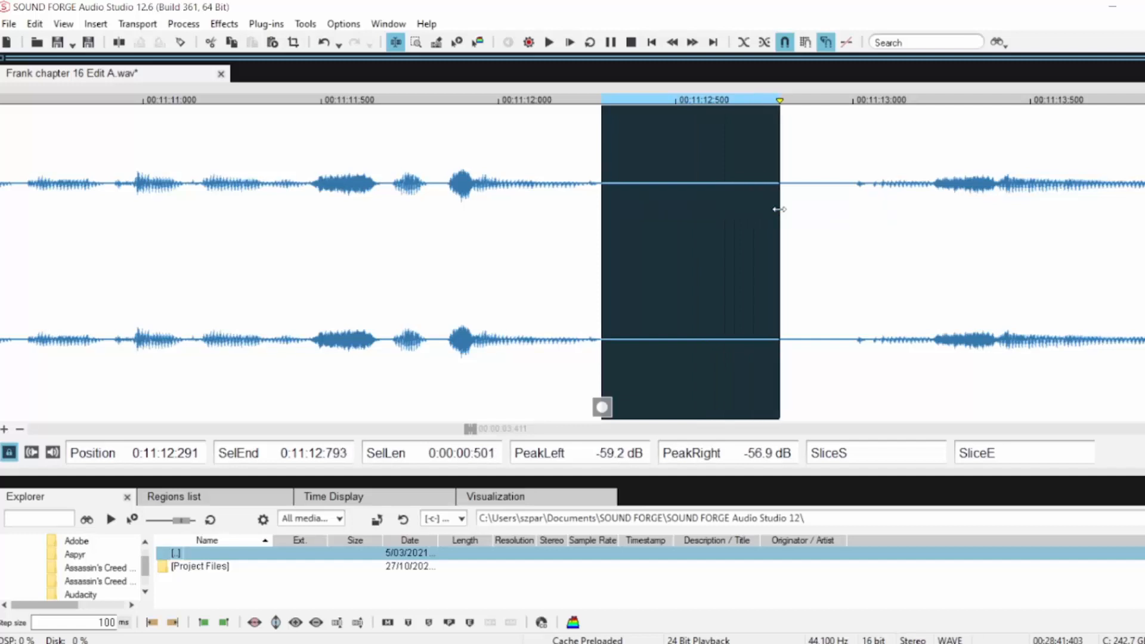
drag(613, 115, 674, 116)
click(439, 160)
key(space)
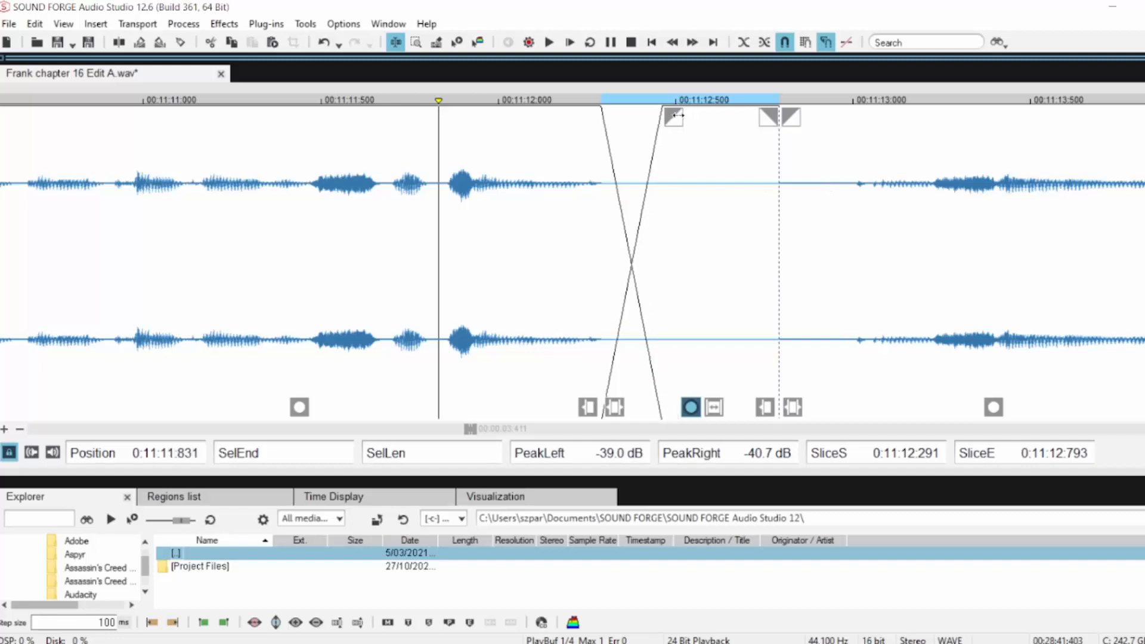
Delete about 0.2 seconds of leftover silence after 0:11:12:793 and play on to the next pause
drag(849, 185, 779, 186)
key(Delete)
click(217, 212)
key(space)
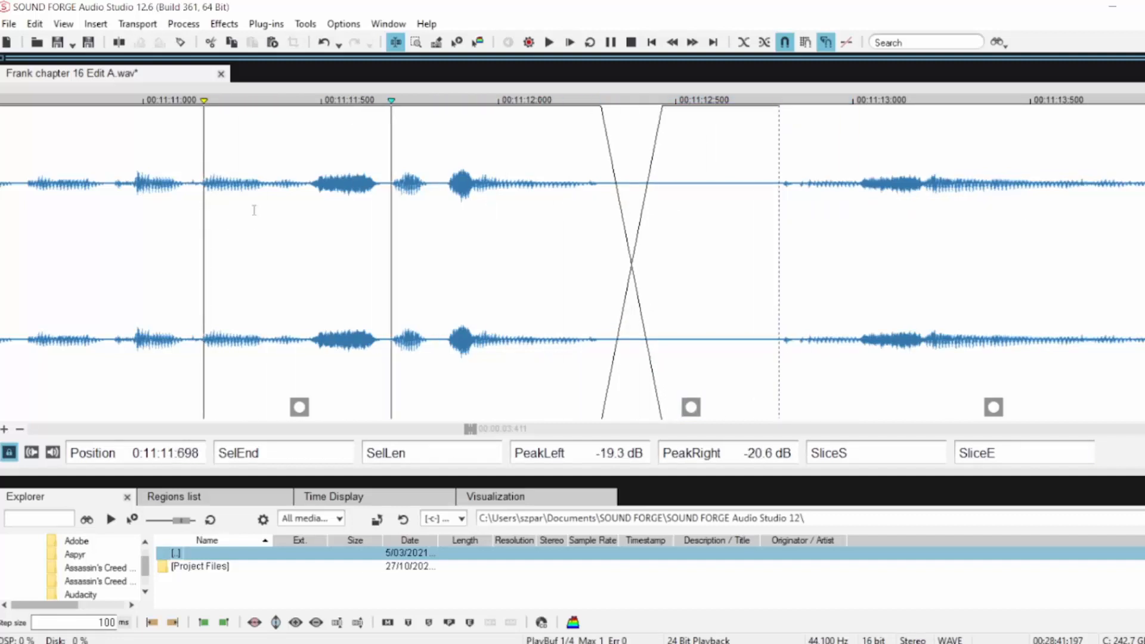
scroll(803, 266, down, 1)
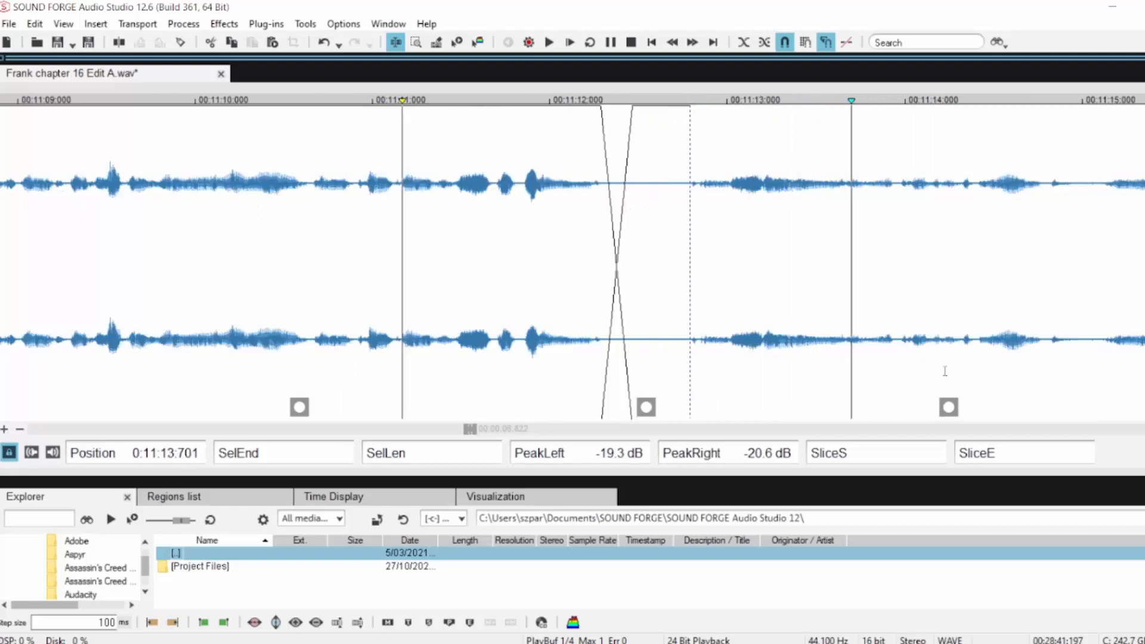
click(1130, 433)
click(1130, 433)
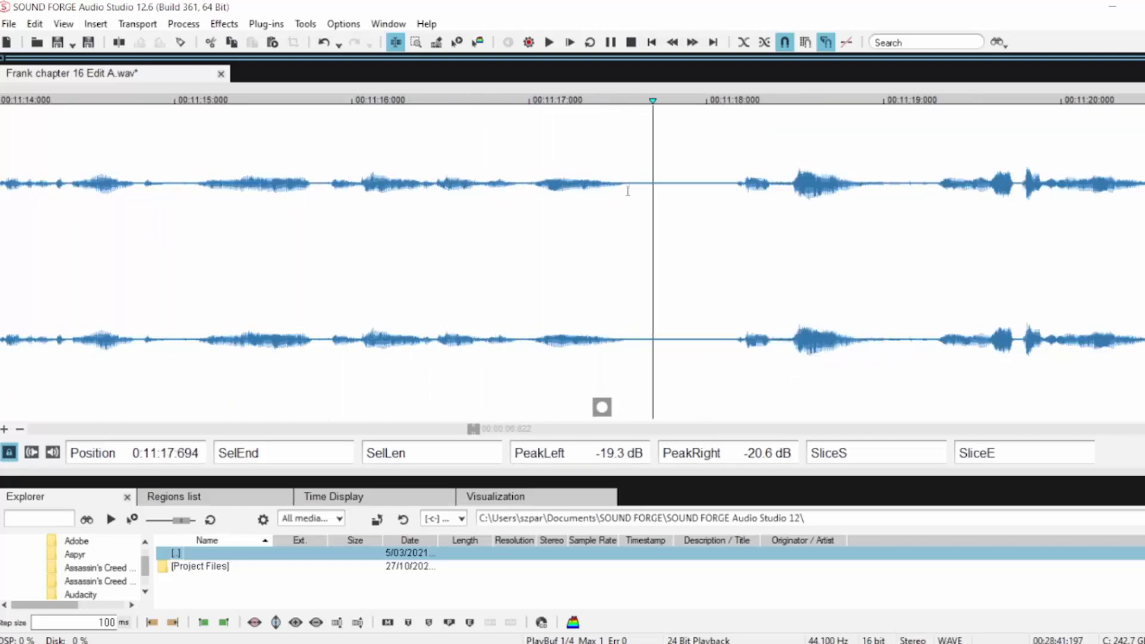
Replace the pause from 0:11:17:537 to 0:11:18:167 with room tone, crossfade its start over about 230 ms, and play it back
drag(625, 179, 736, 197)
key(space)
key(t)
drag(636, 117, 678, 118)
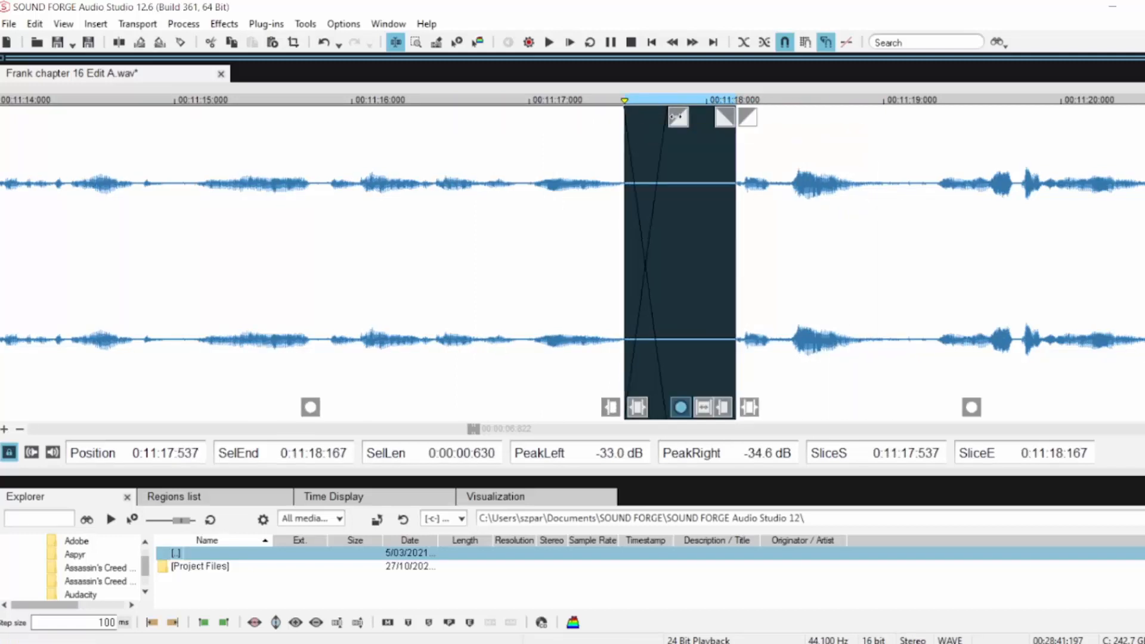
click(454, 153)
key(space)
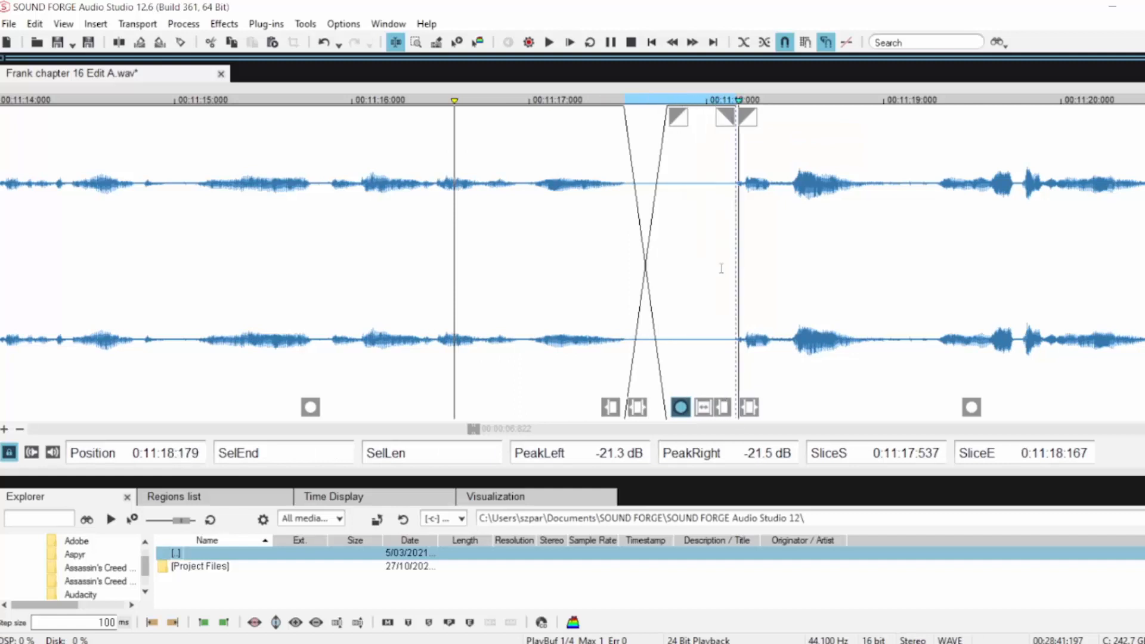
Replace the pause from 0:11:20:539 to 0:11:21:263 with room tone, play it back, and settle its starting crossfade at about 190 ms
click(1119, 431)
click(1120, 430)
click(1120, 430)
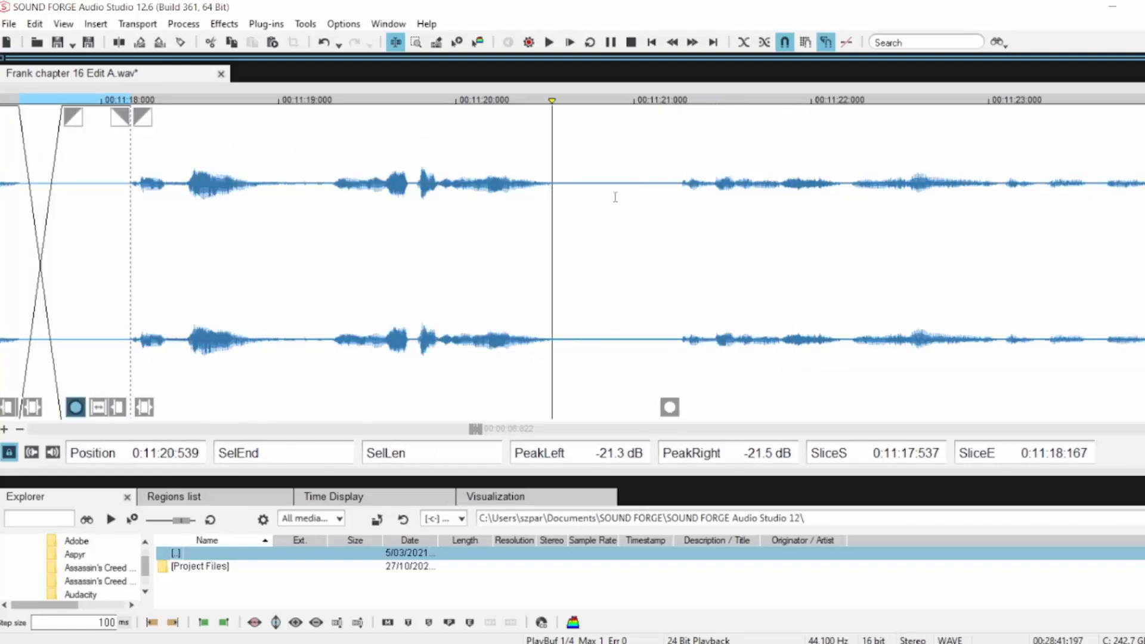
drag(552, 197, 680, 196)
drag(559, 117, 603, 117)
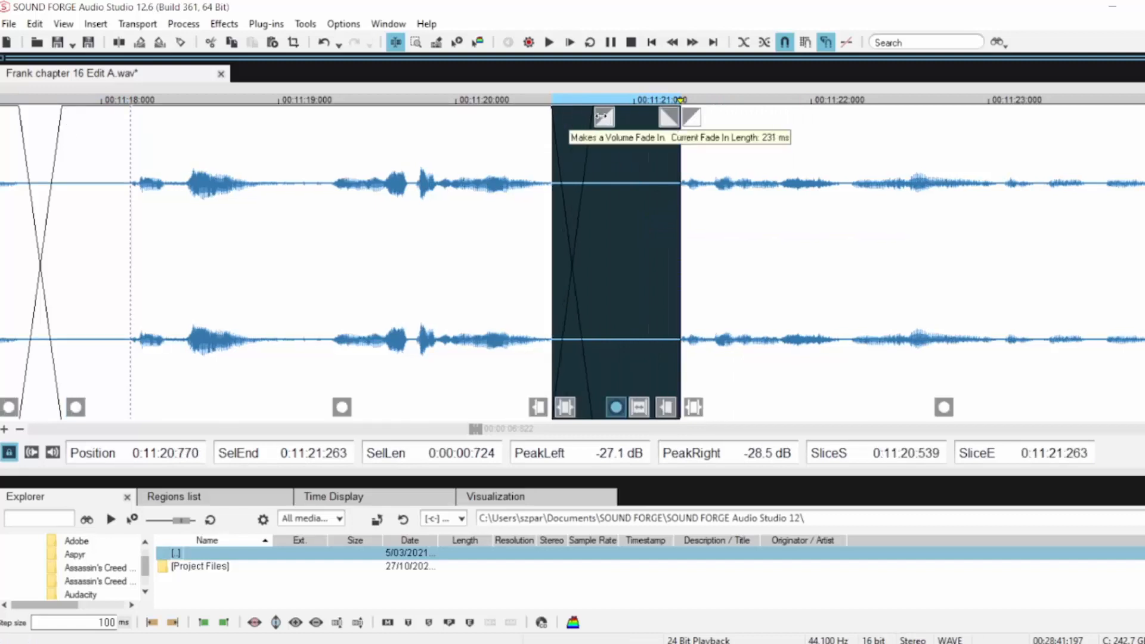
click(367, 149)
key(space)
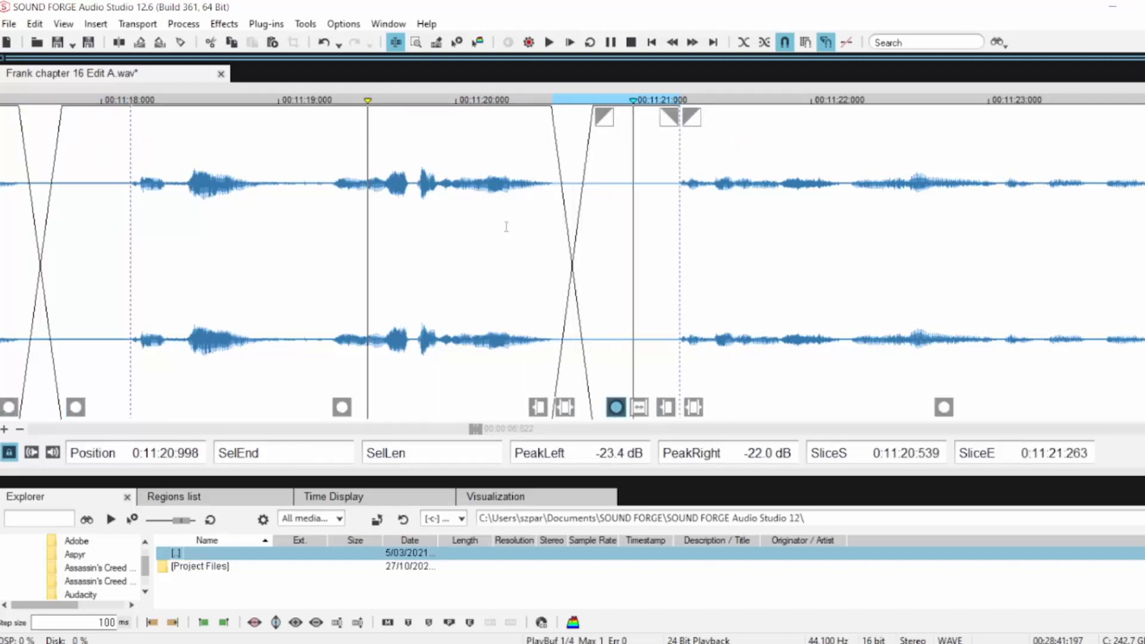
drag(605, 119, 598, 119)
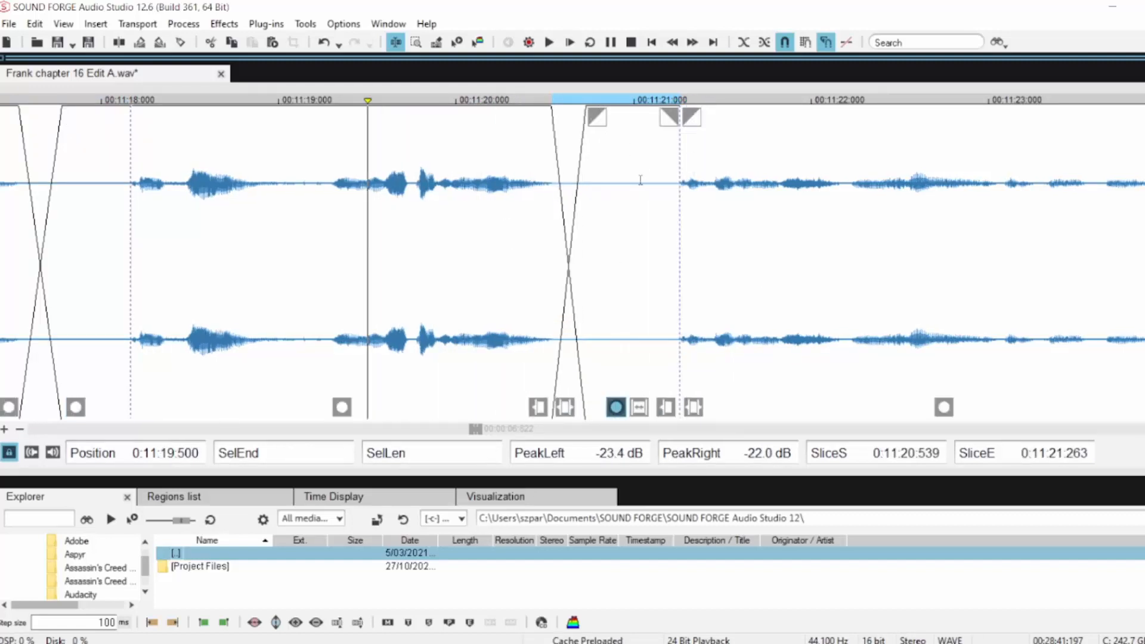
Delete about 0.2 seconds from the end of the pause that finishes at 0:11:21:263 and play back the passage
drag(641, 180, 679, 180)
key(Delete)
click(290, 179)
key(space)
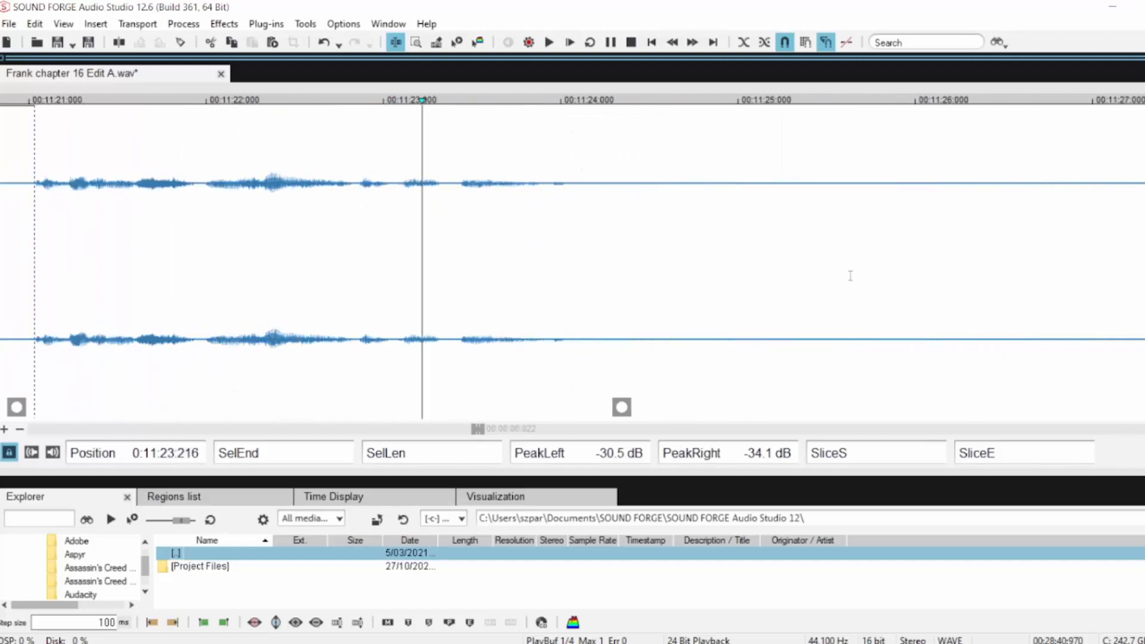
key(space)
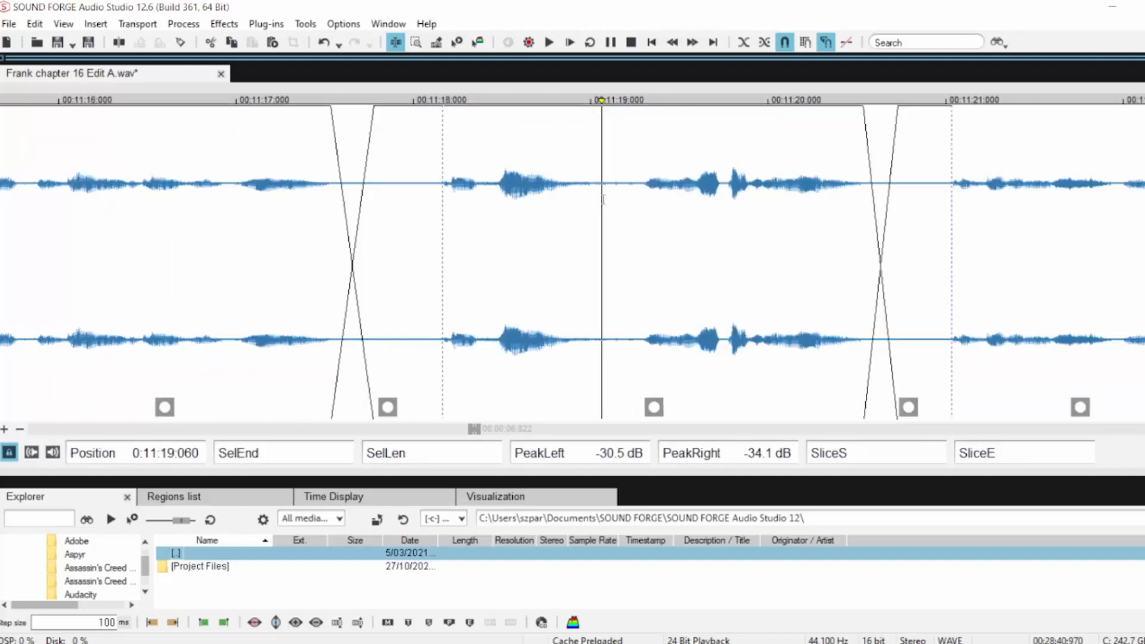
Replace the silence from 0:11:24:088 to 0:11:25:141 with room tone, crossfade its start over about 440 ms, and play it back
scroll(1045, 190, down, 3)
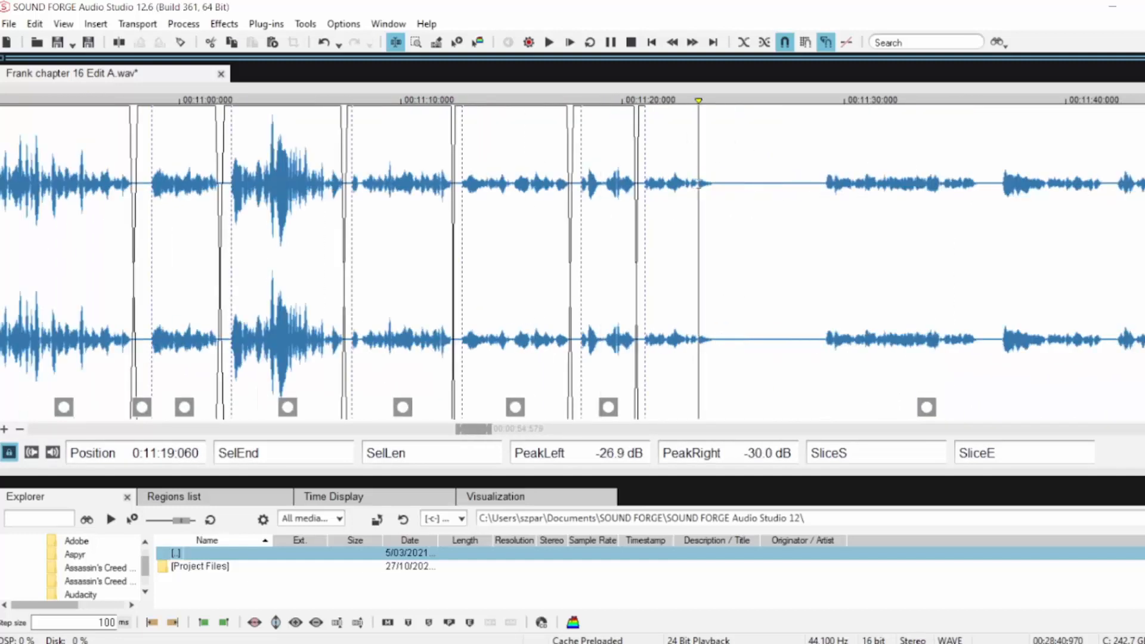
scroll(704, 185, up, 3)
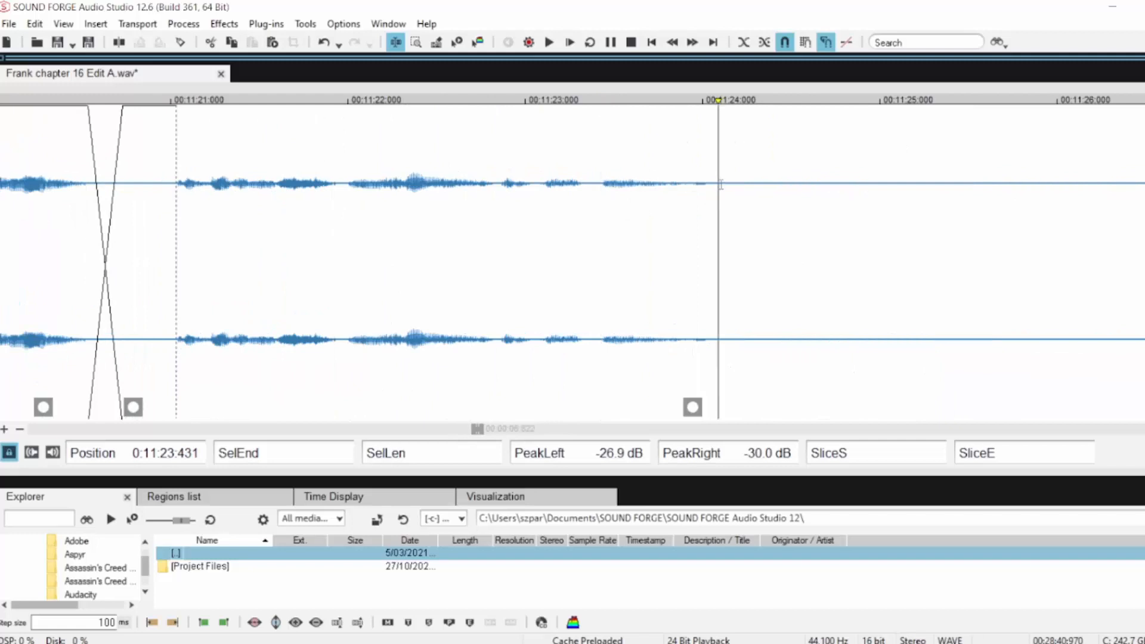
drag(720, 184, 899, 184)
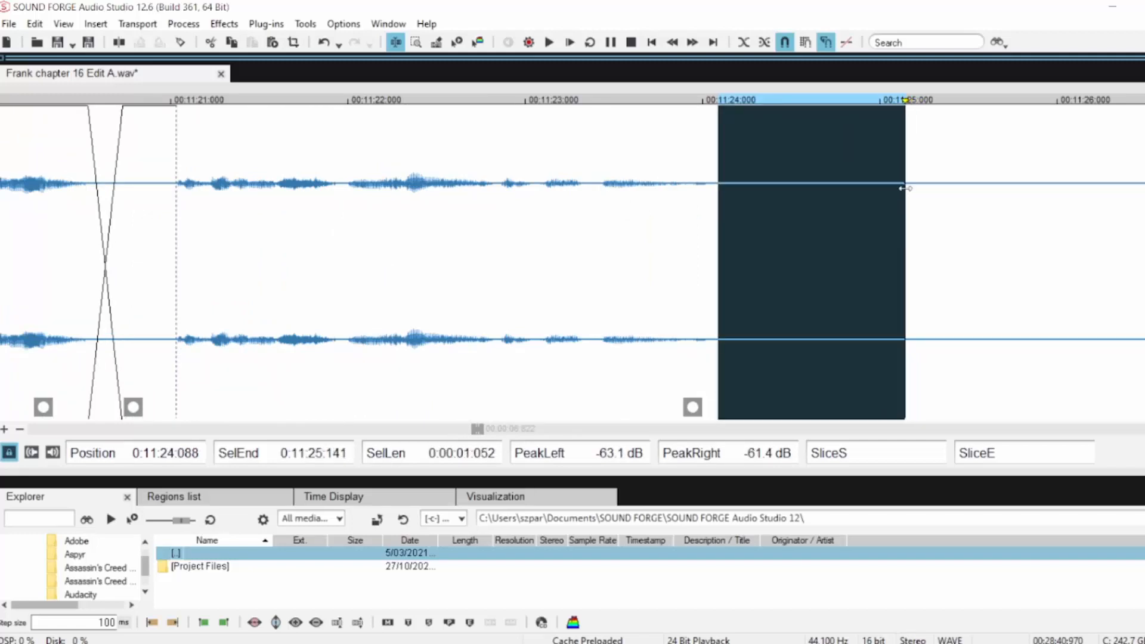
click(555, 170)
key(space)
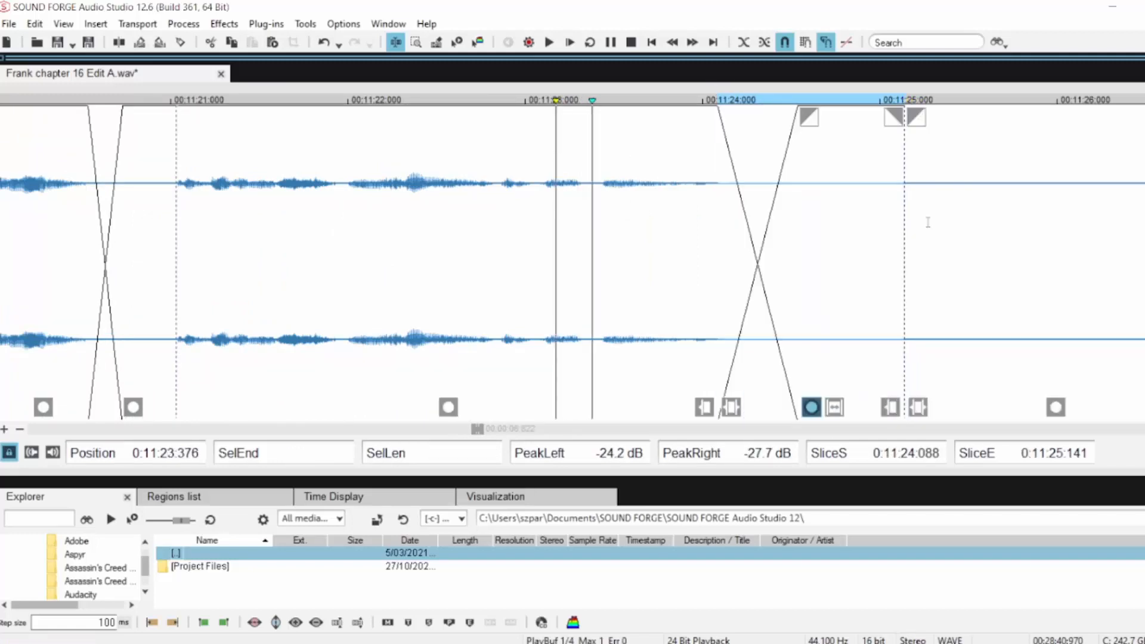
key(space)
Delete the leftover silence from 0:11:25:141 to 0:11:29:196 and play on through the following narration
scroll(999, 221, down, 1)
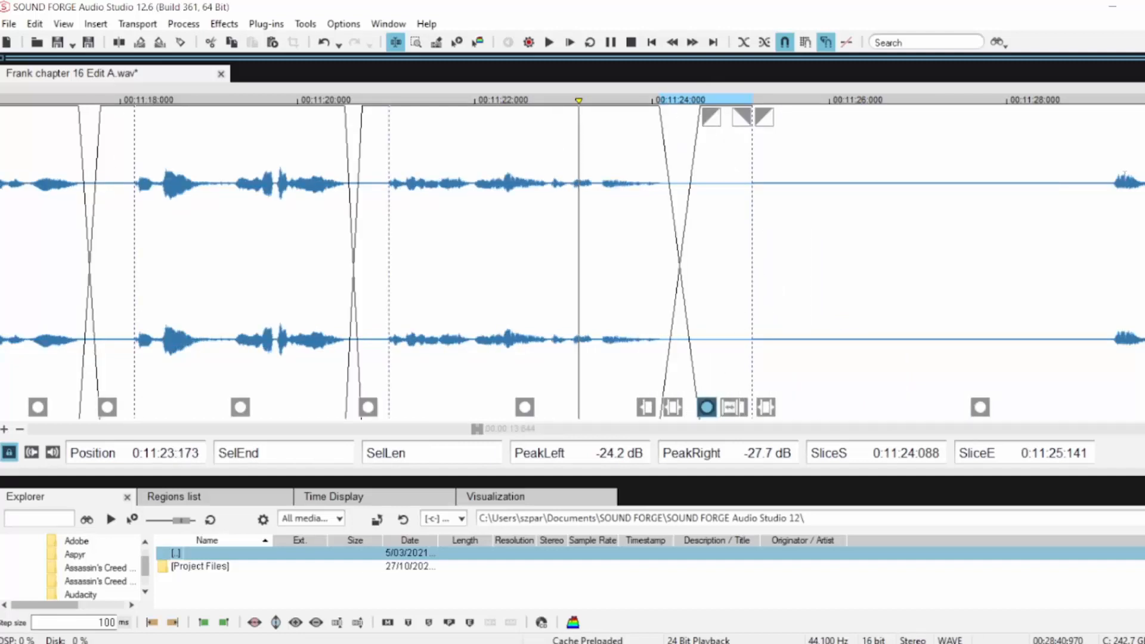
drag(1112, 181, 751, 230)
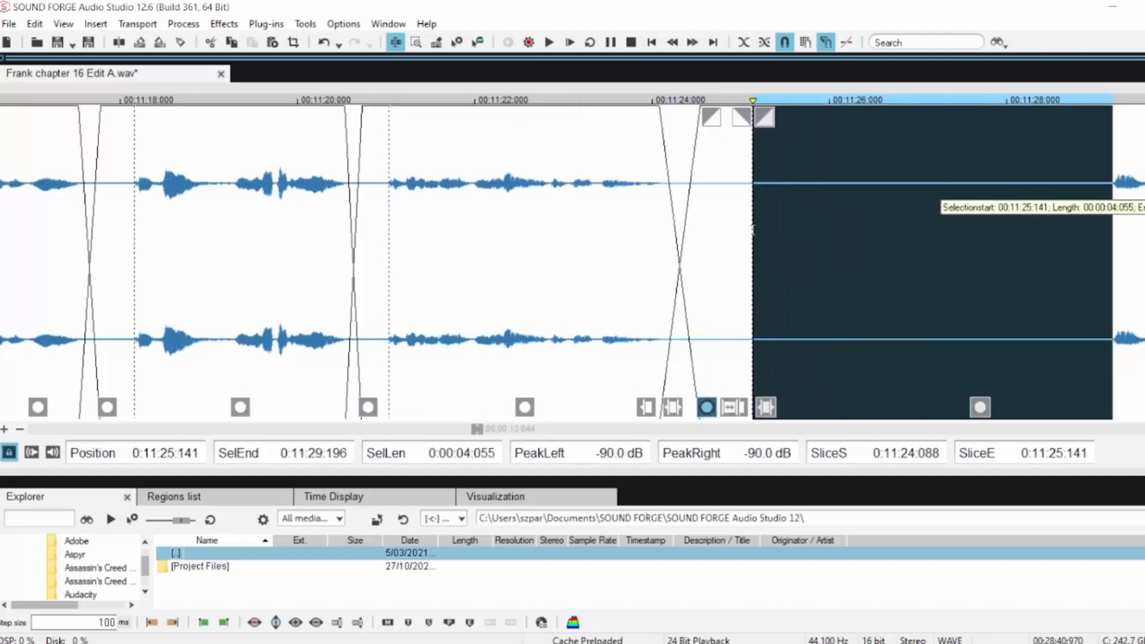
key(Delete)
click(446, 208)
key(space)
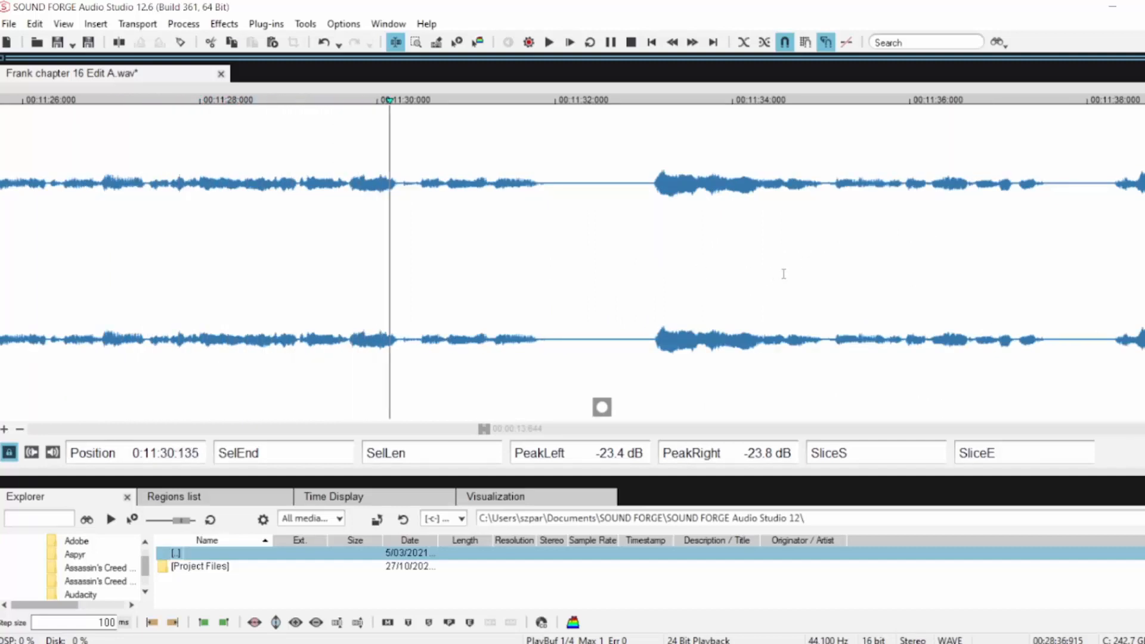
Replace the pause from 0:11:31:883 to 0:11:32:856 with room tone, crossfade its start over about 430 ms, and play it back
click(546, 181)
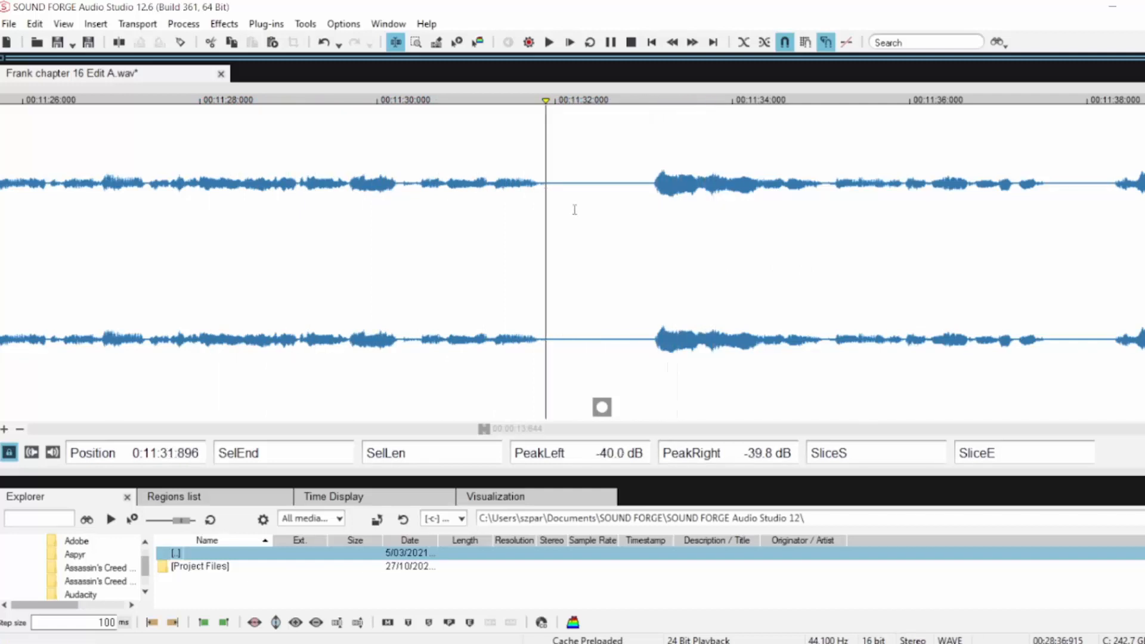
scroll(575, 209, up, 1)
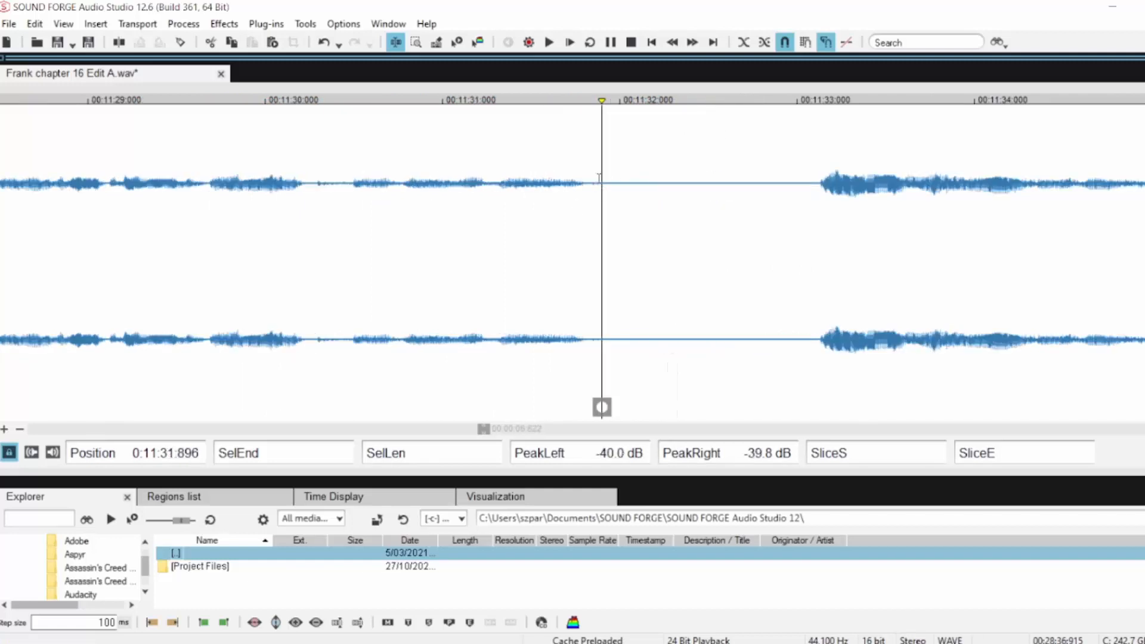
drag(599, 178, 768, 188)
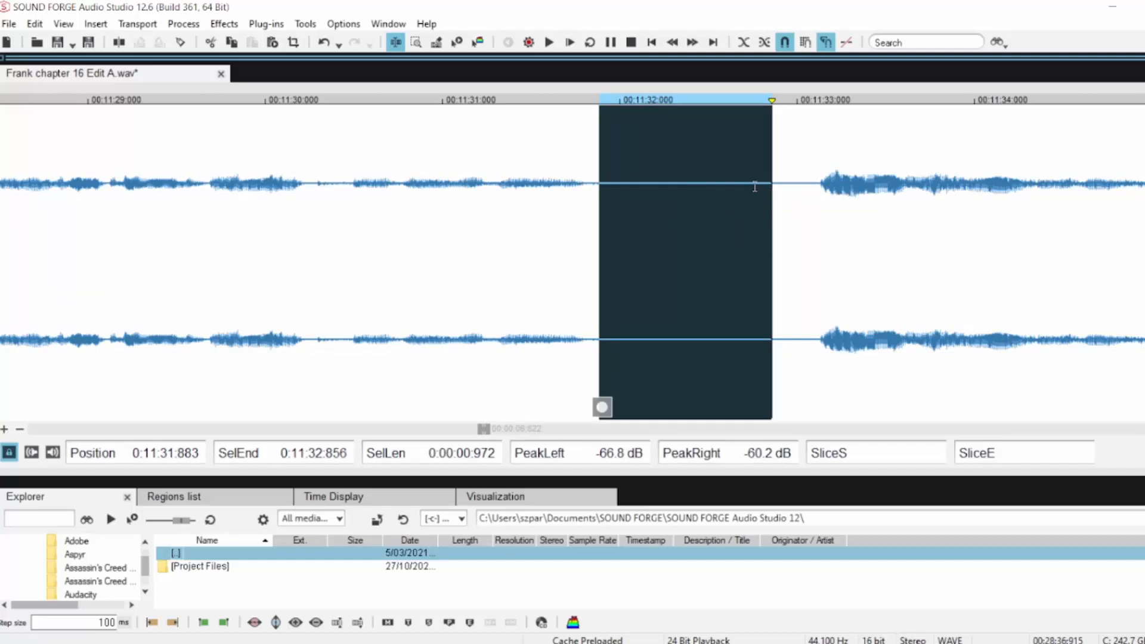
drag(607, 116, 685, 118)
click(465, 166)
key(space)
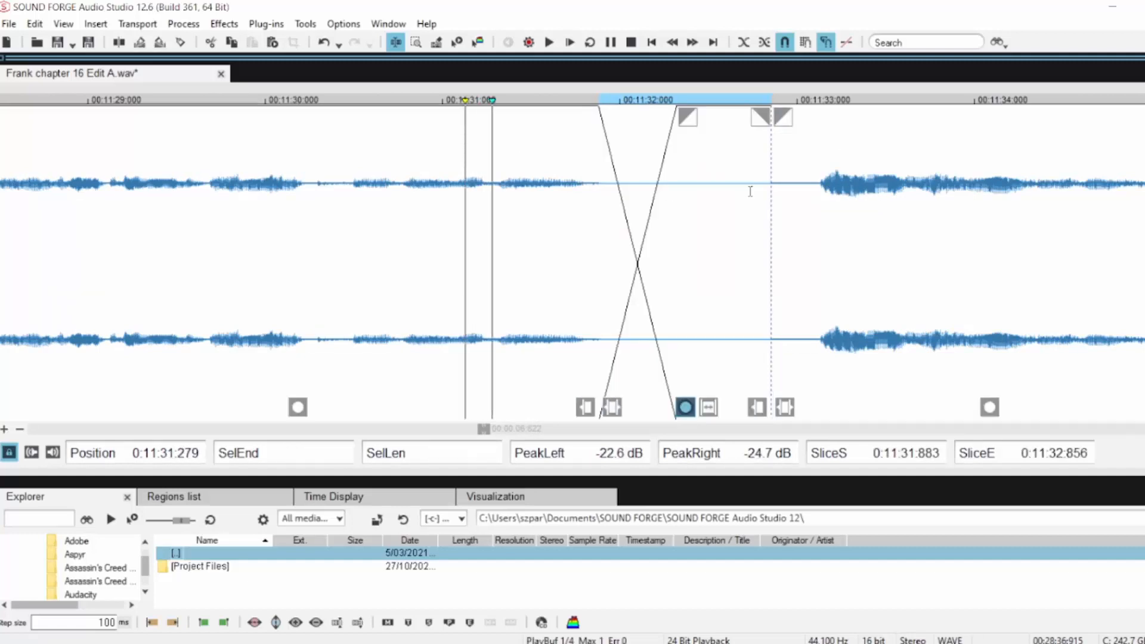
key(space)
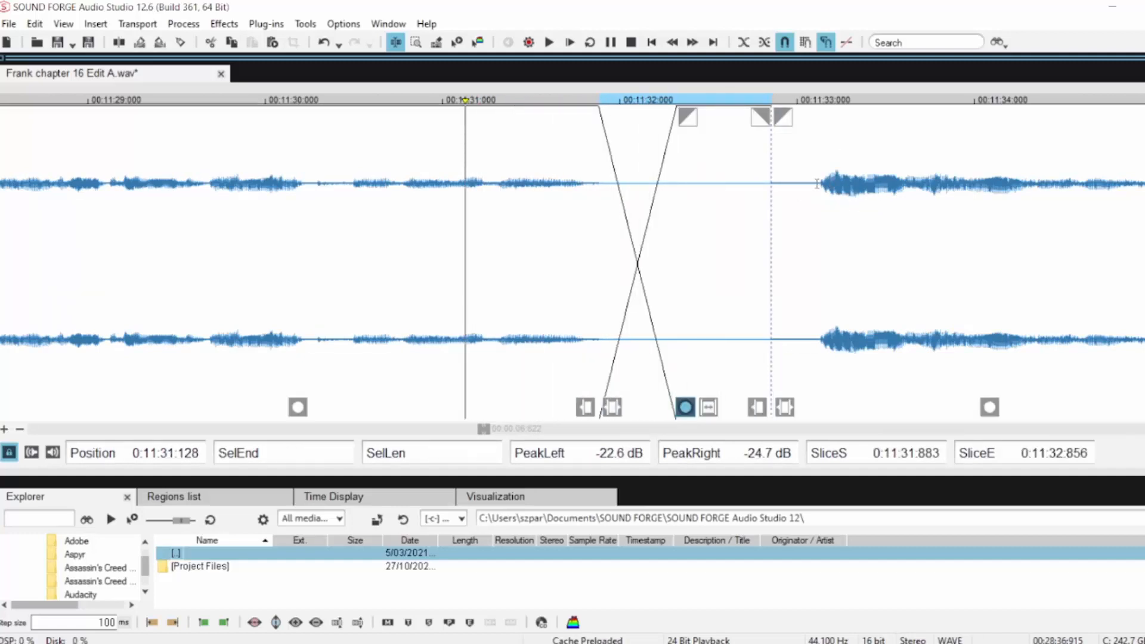
Delete about 0.26 seconds of leftover silence after 0:11:32:856 and play on to the pause near 0:11:37
drag(817, 183, 770, 186)
key(Delete)
click(422, 198)
key(space)
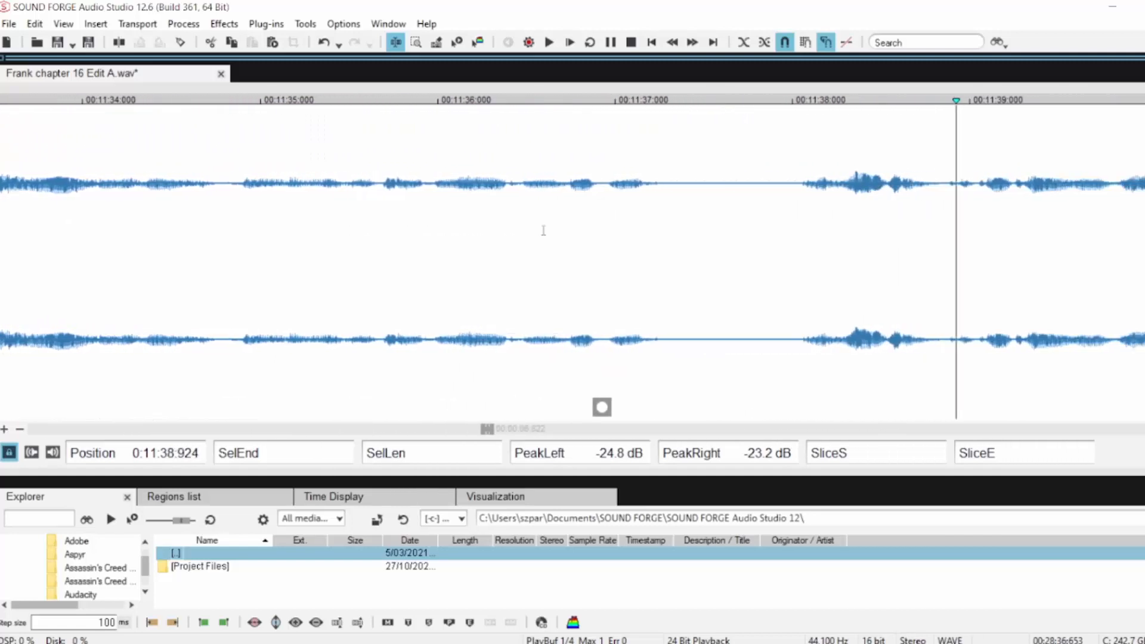
click(458, 159)
key(space)
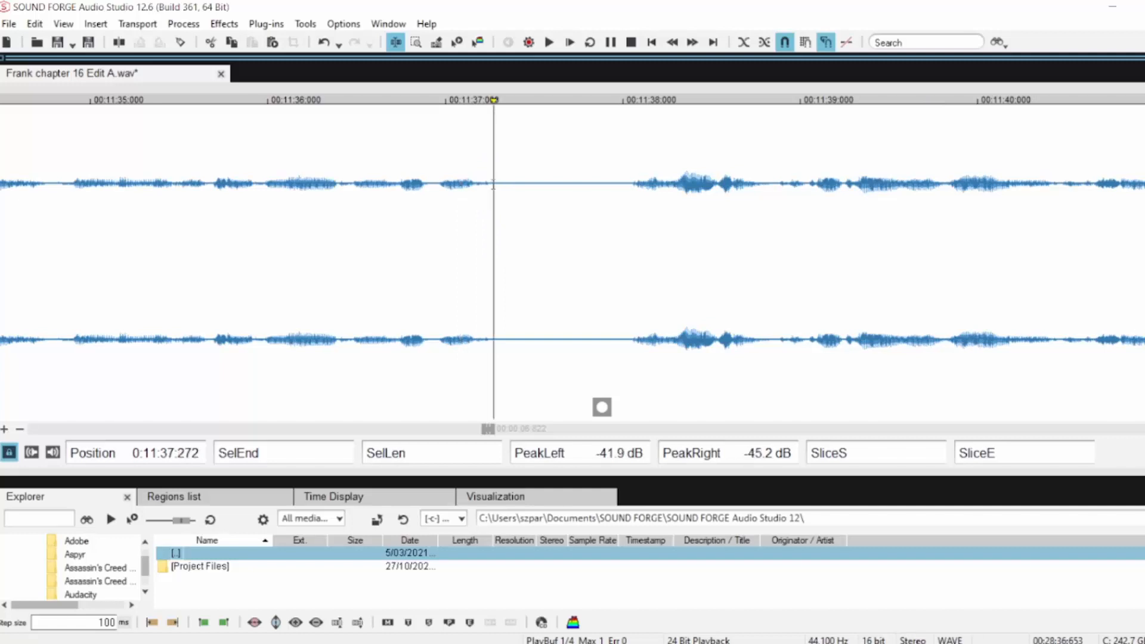
Replace the pause from 0:11:37:245 to 0:11:37:725 with room tone, crossfade its start over about 180 ms, and play it back
scroll(493, 184, up, 1)
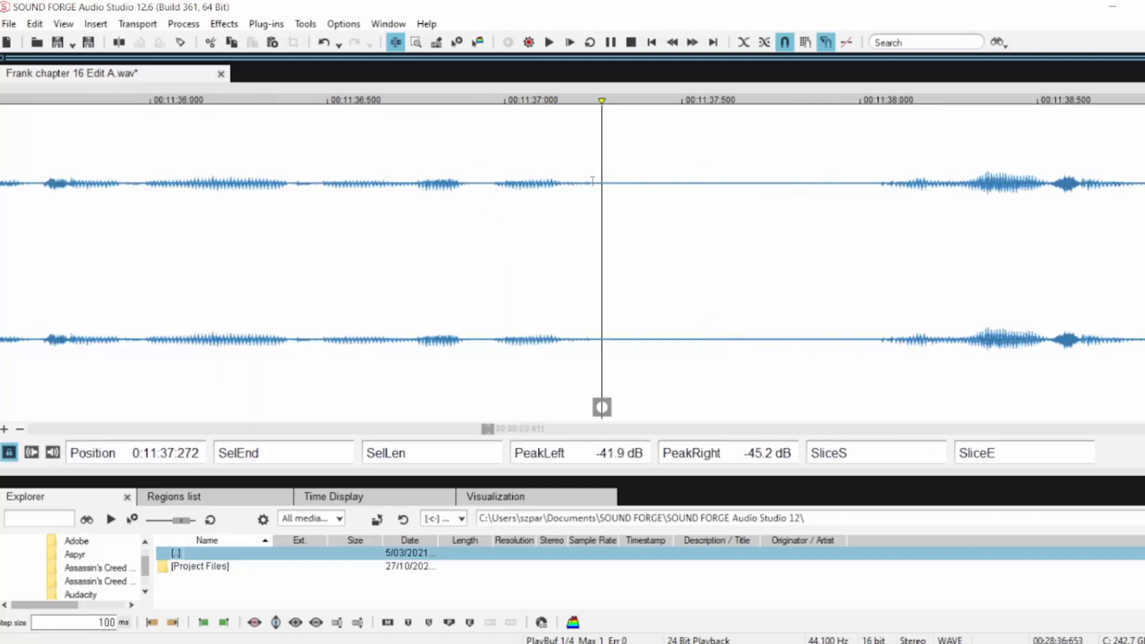
drag(591, 180, 761, 180)
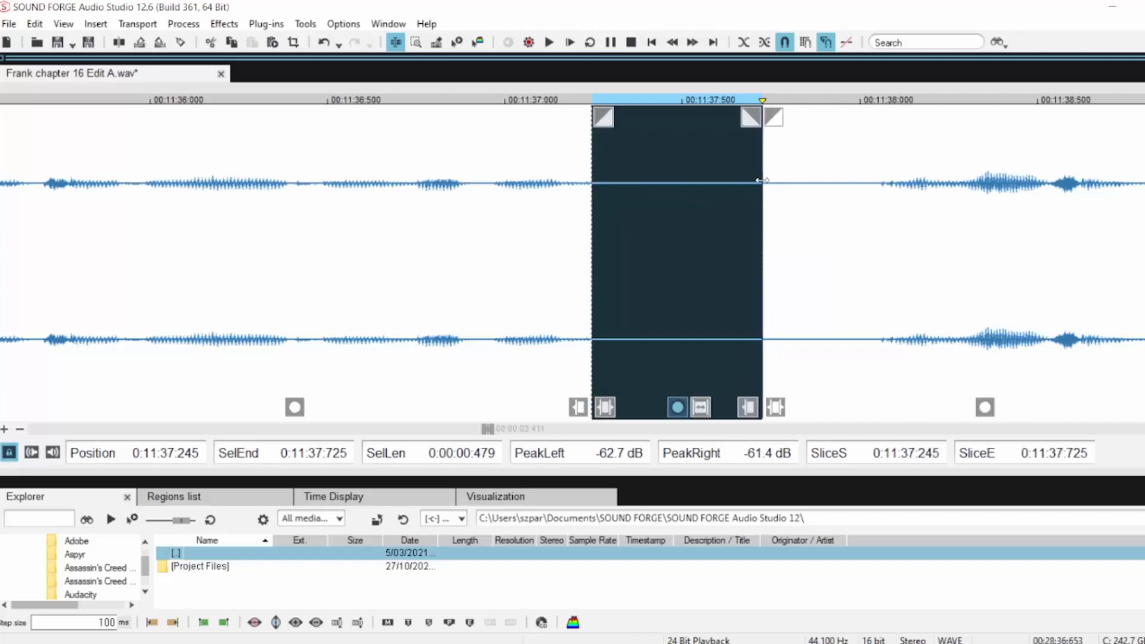
drag(603, 117, 666, 117)
click(364, 209)
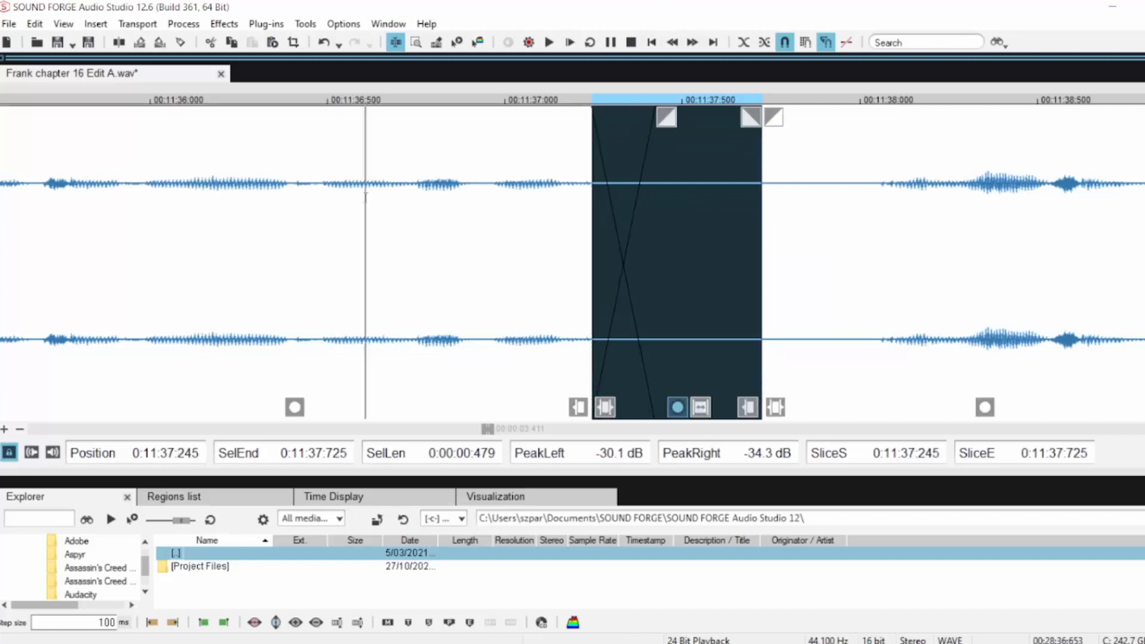
key(space)
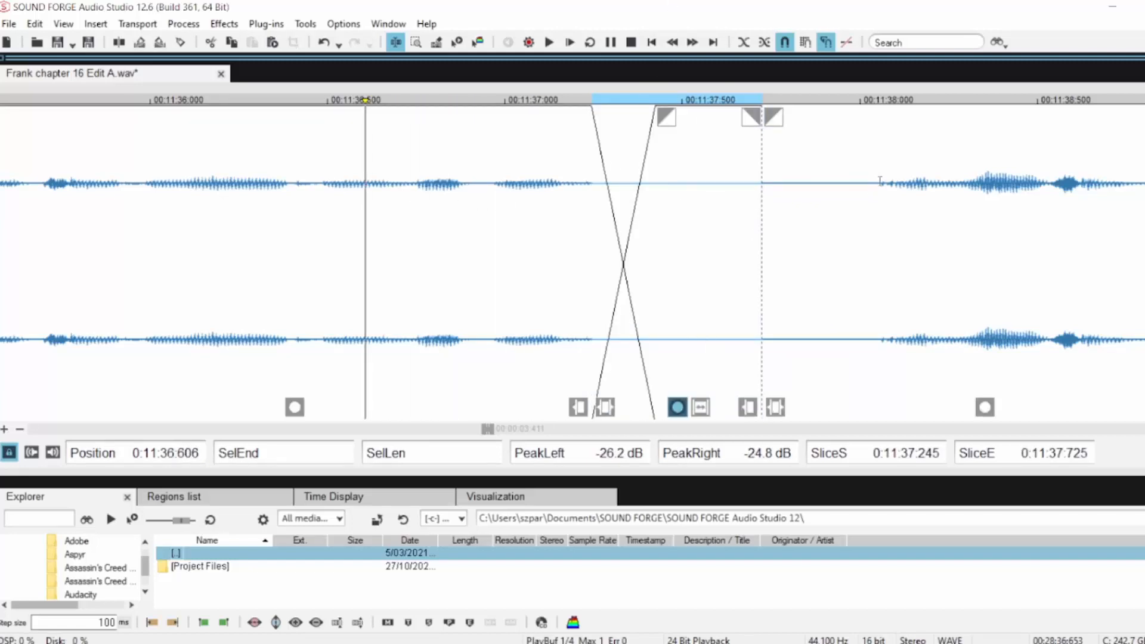
Delete the leftover silence from 0:11:37:701 to 0:11:38:056 and play on to locate the next pause
drag(879, 181, 754, 203)
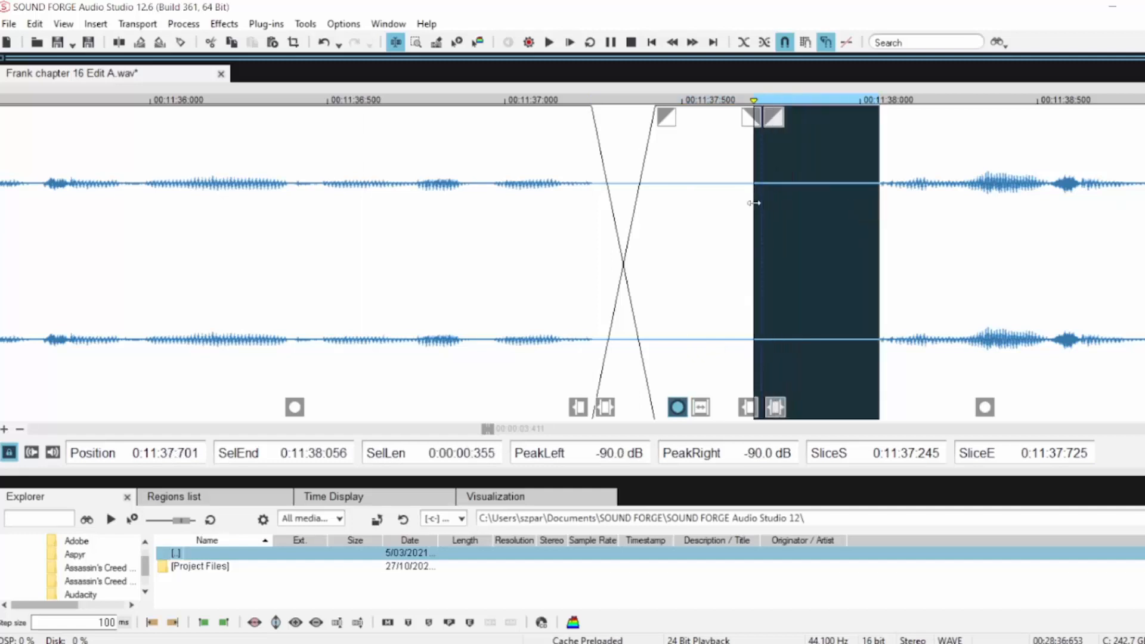
key(Delete)
key(ctrl+k)
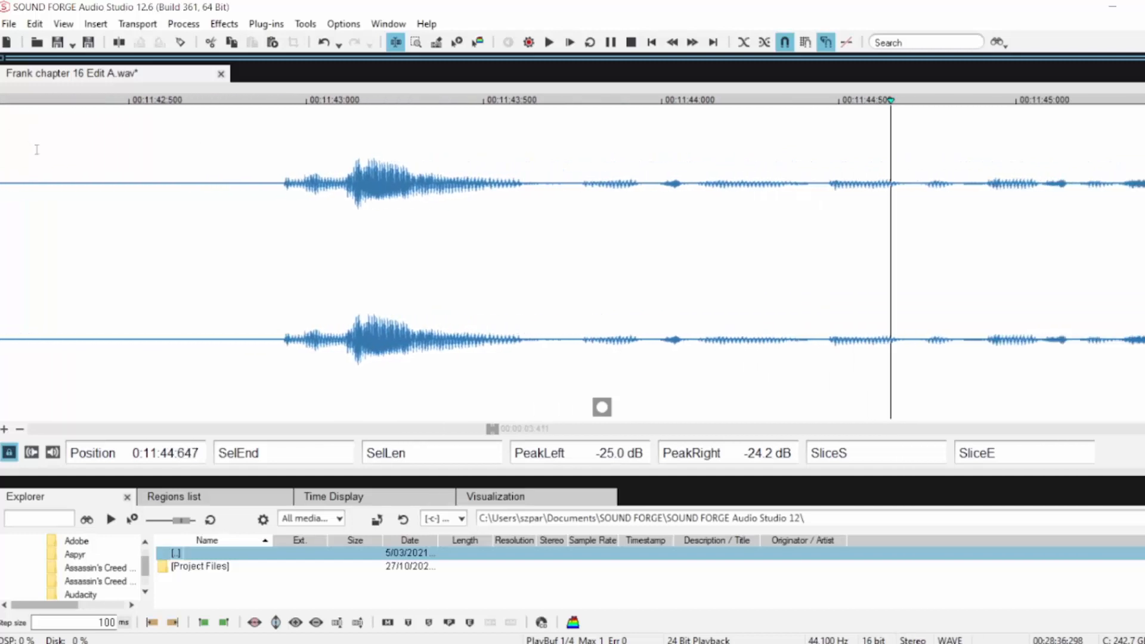
click(77, 192)
scroll(285, 184, down, 3)
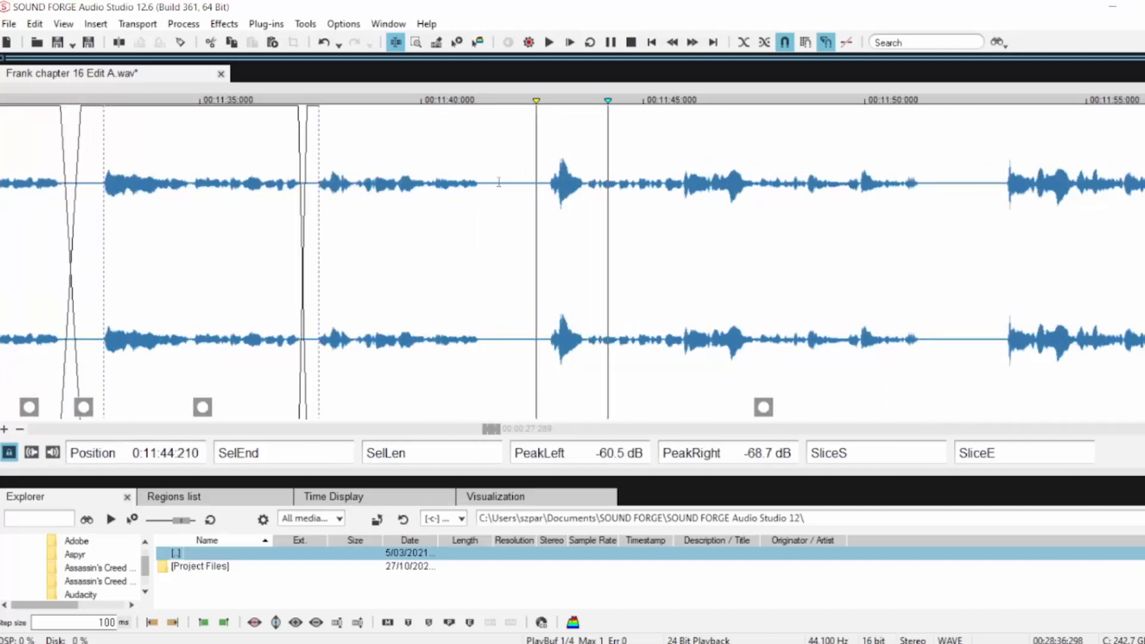
Replace the pause from 0:11:41:268 to 0:11:42:329 with room tone and crossfade its start over about 330 ms
click(480, 184)
scroll(508, 195, up, 1)
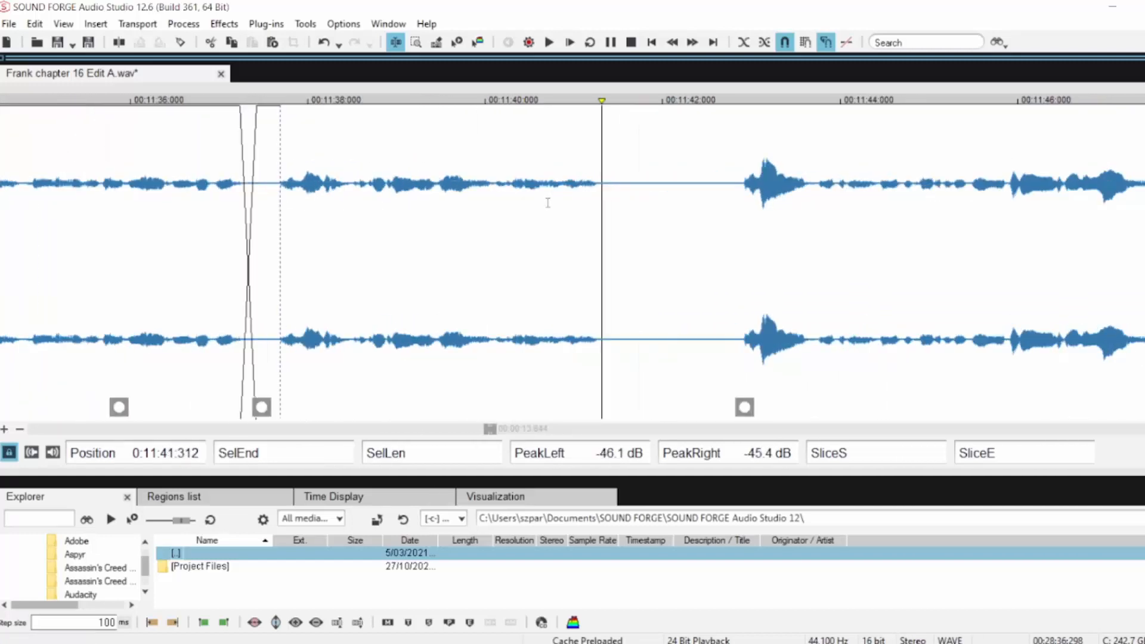
scroll(627, 189, up, 1)
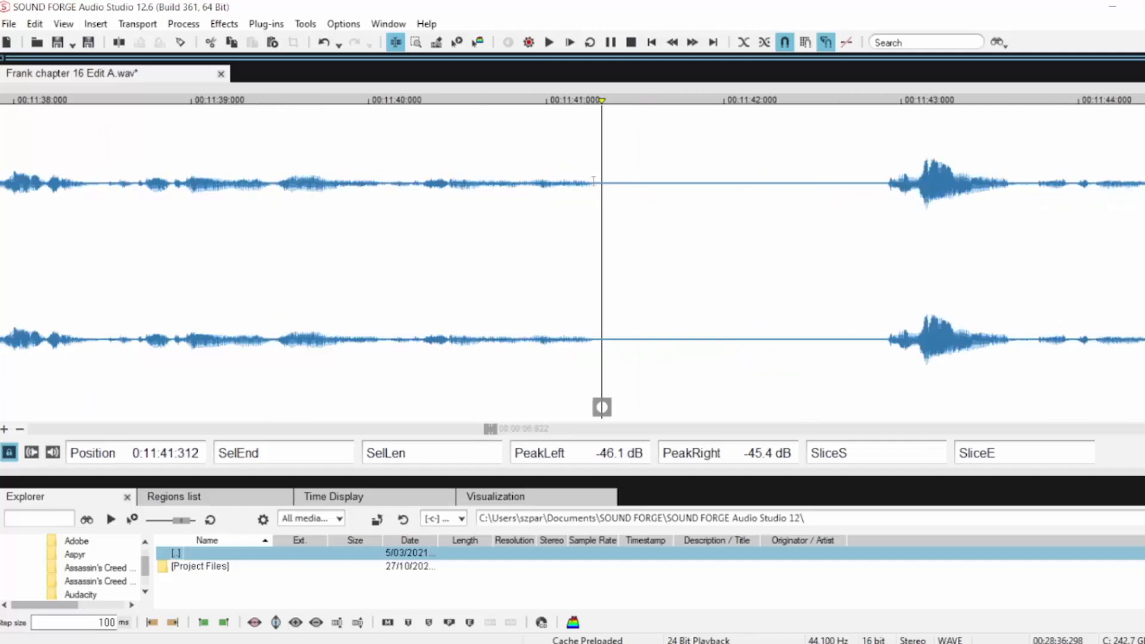
drag(593, 181, 780, 185)
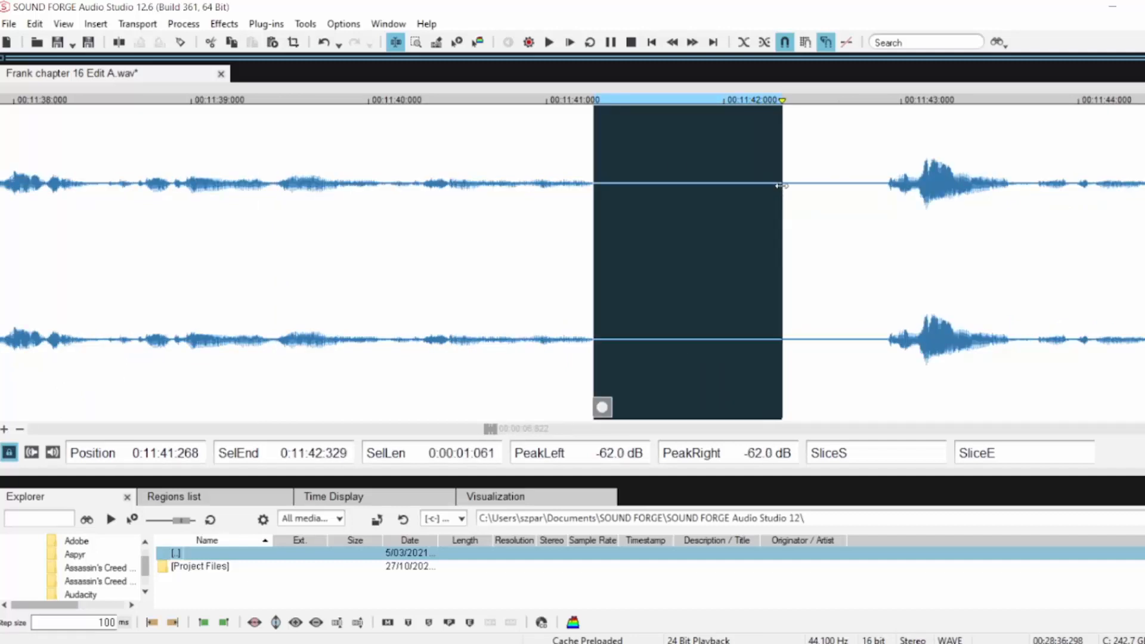
drag(605, 117, 658, 134)
Delete the leftover silence from 0:11:42:329 to 0:11:42:929 and play on through the following narration
drag(781, 273, 887, 275)
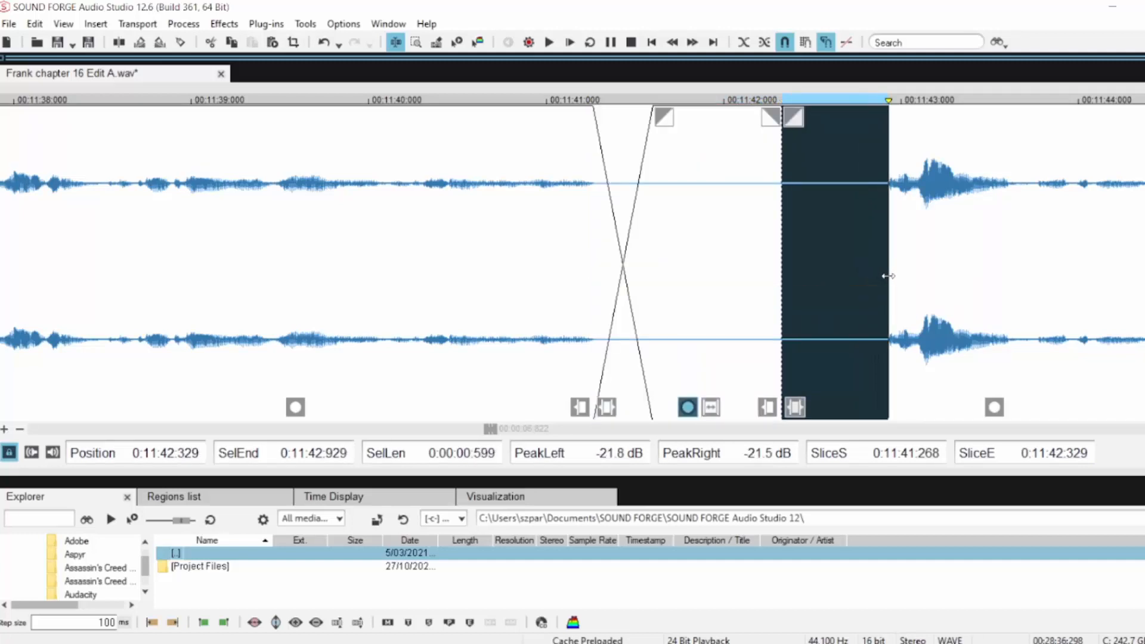
key(Delete)
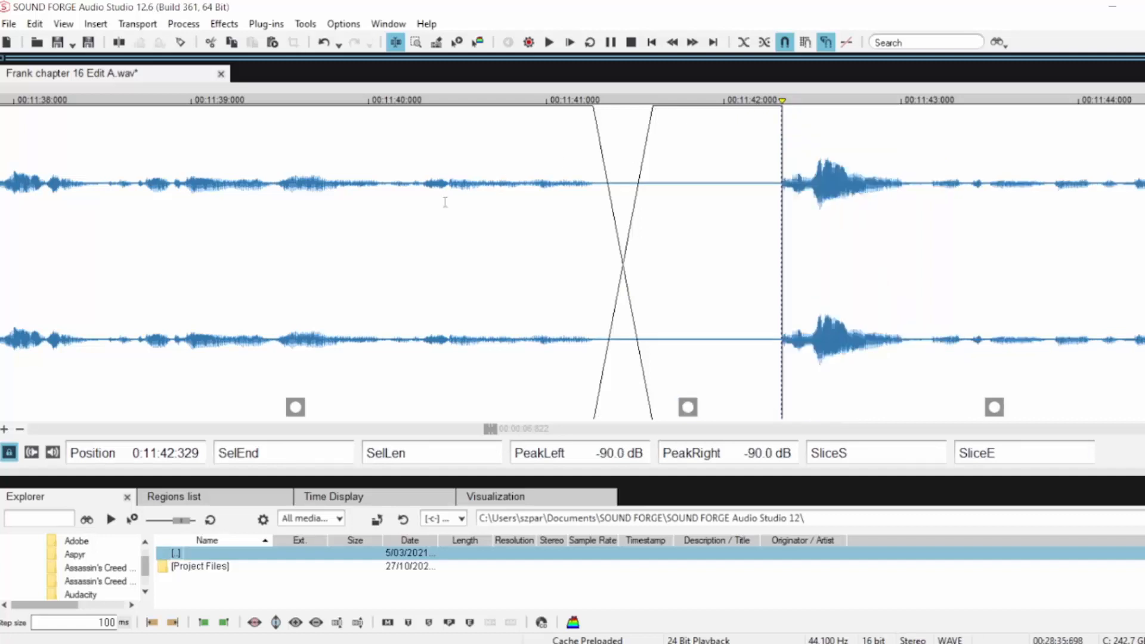
click(317, 203)
key(space)
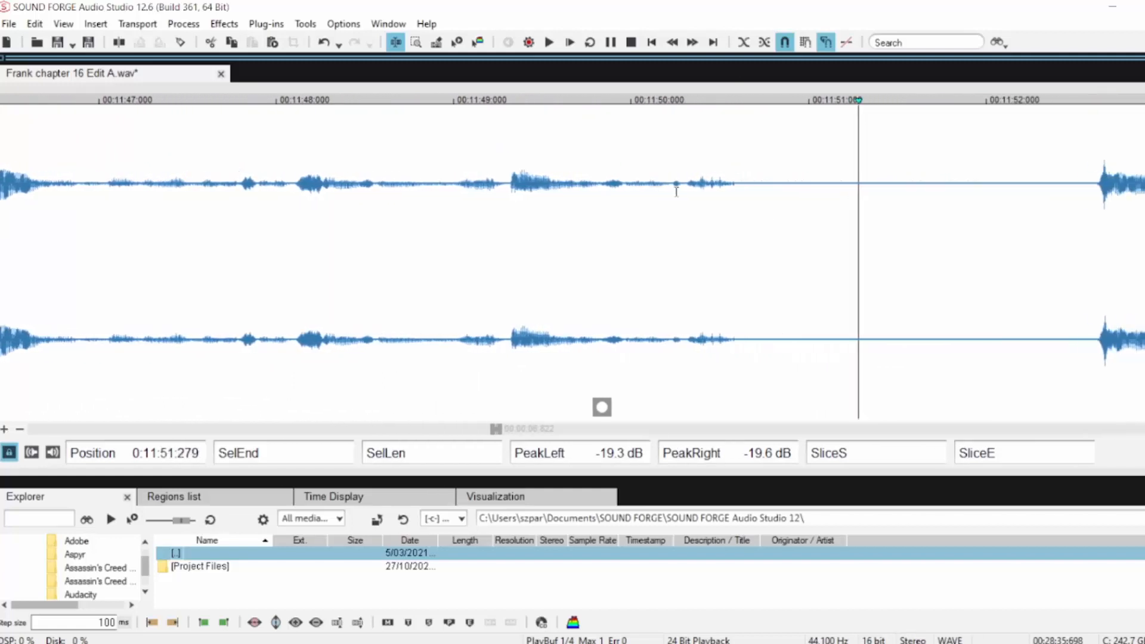
scroll(578, 228, down, 1)
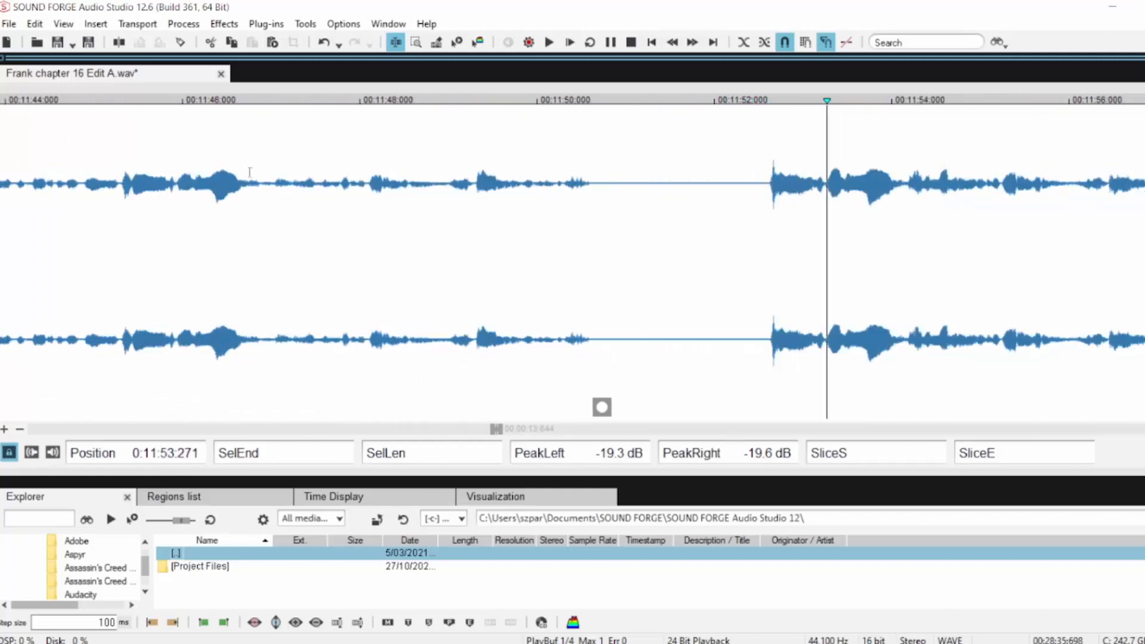
Delete the stretch of narration and silence from 0:11:45:314 to 0:11:52:630 and play across the cut
click(119, 226)
scroll(139, 226, up, 1)
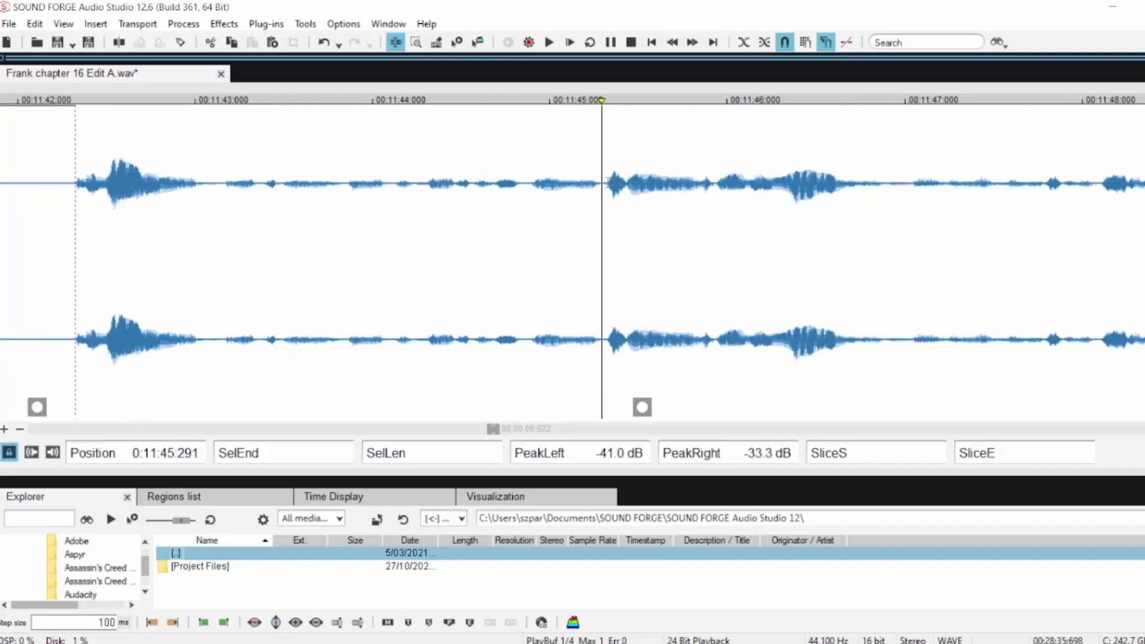
drag(606, 215, 949, 216)
scroll(947, 215, down, 2)
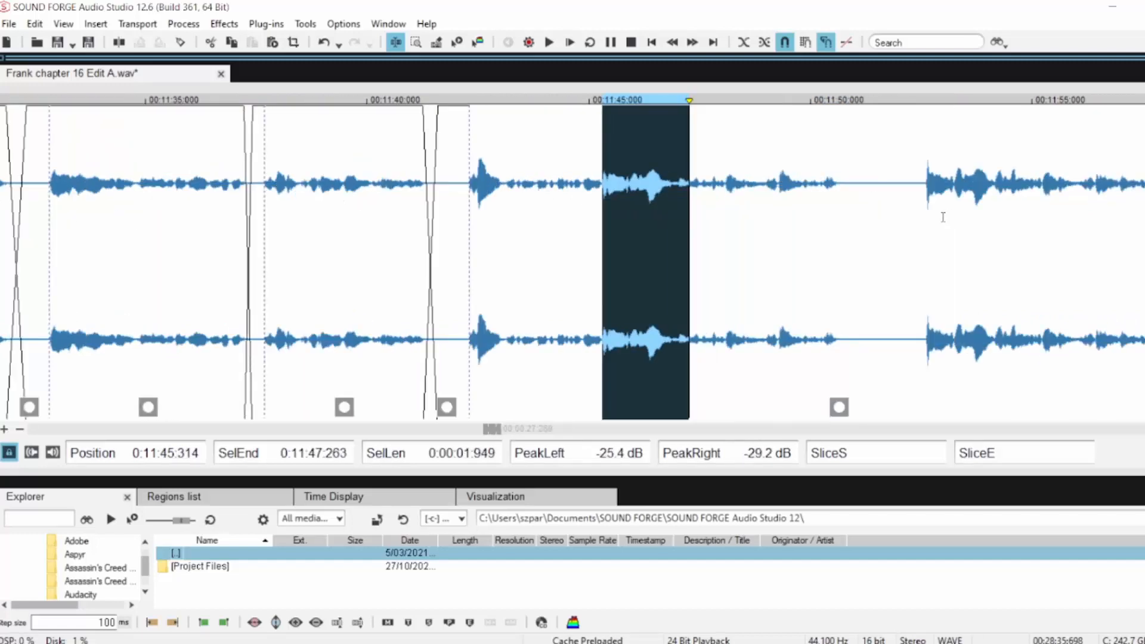
drag(690, 248, 926, 246)
scroll(920, 235, up, 4)
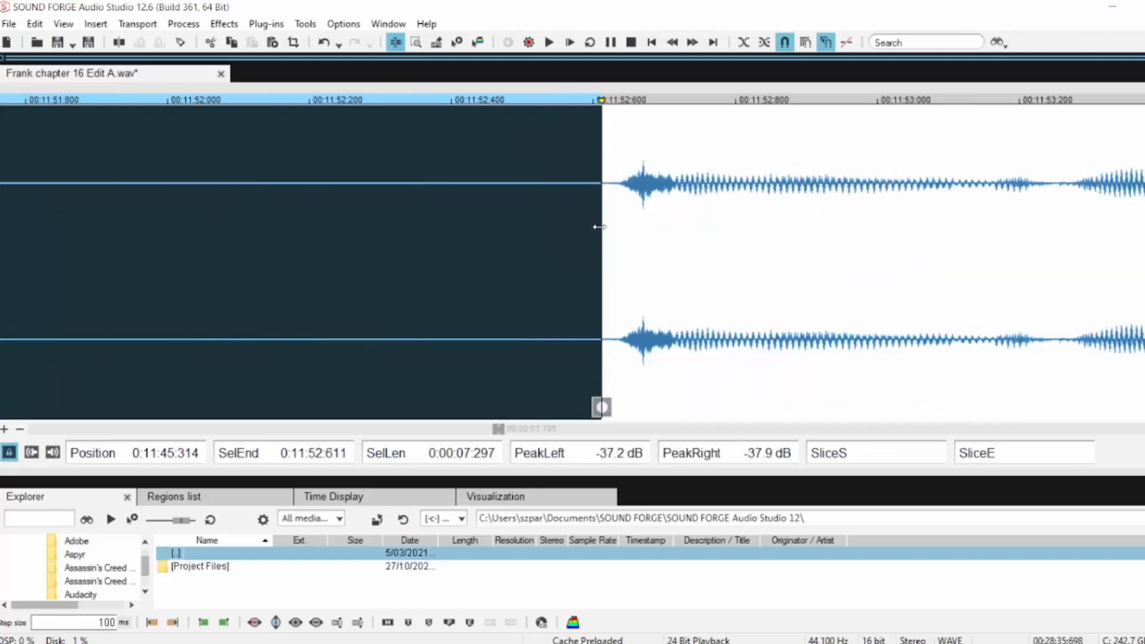
drag(598, 237, 612, 236)
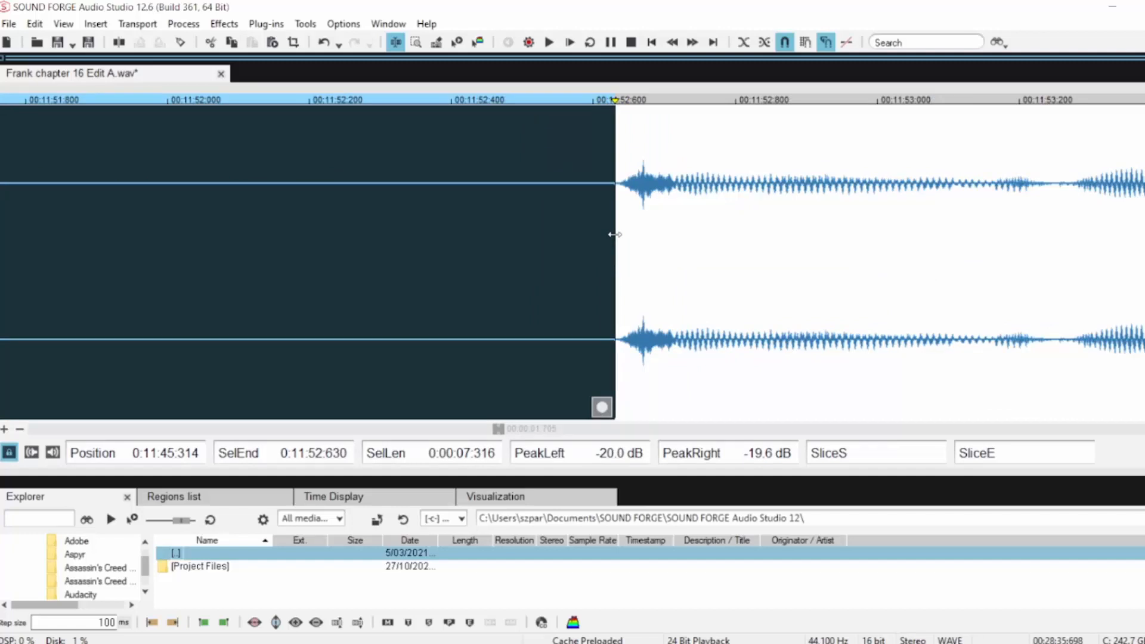
scroll(614, 234, down, 5)
key(Delete)
click(198, 169)
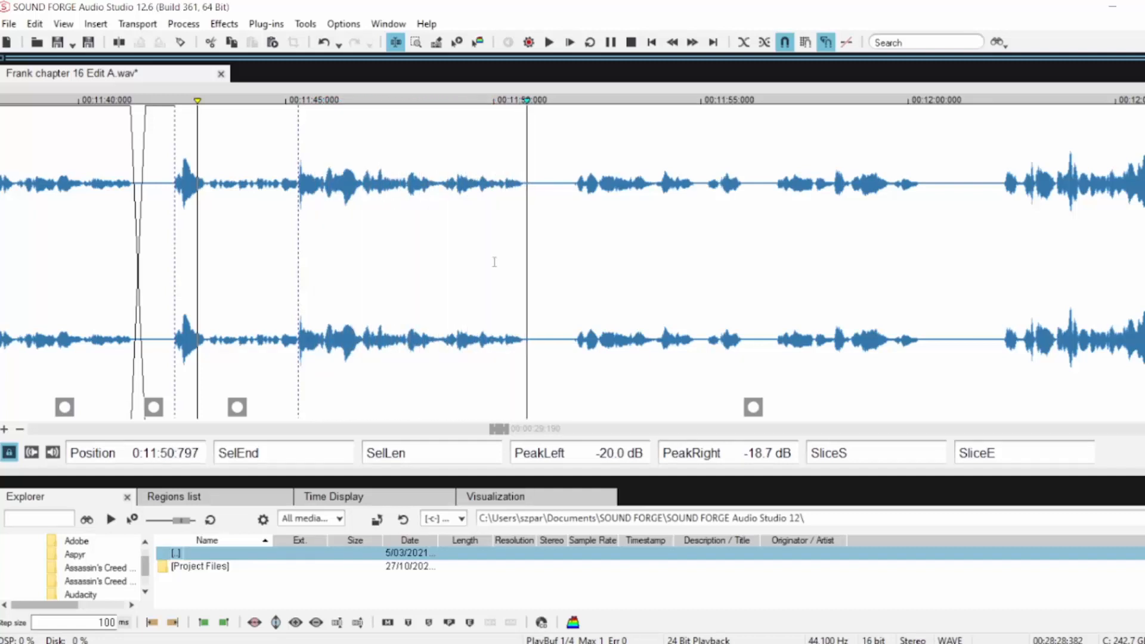
Replace the pause from 0:11:50:730 to 0:11:51:718 with room tone, crossfade its start over about 360 ms, and play it back
click(520, 181)
scroll(599, 255, up, 2)
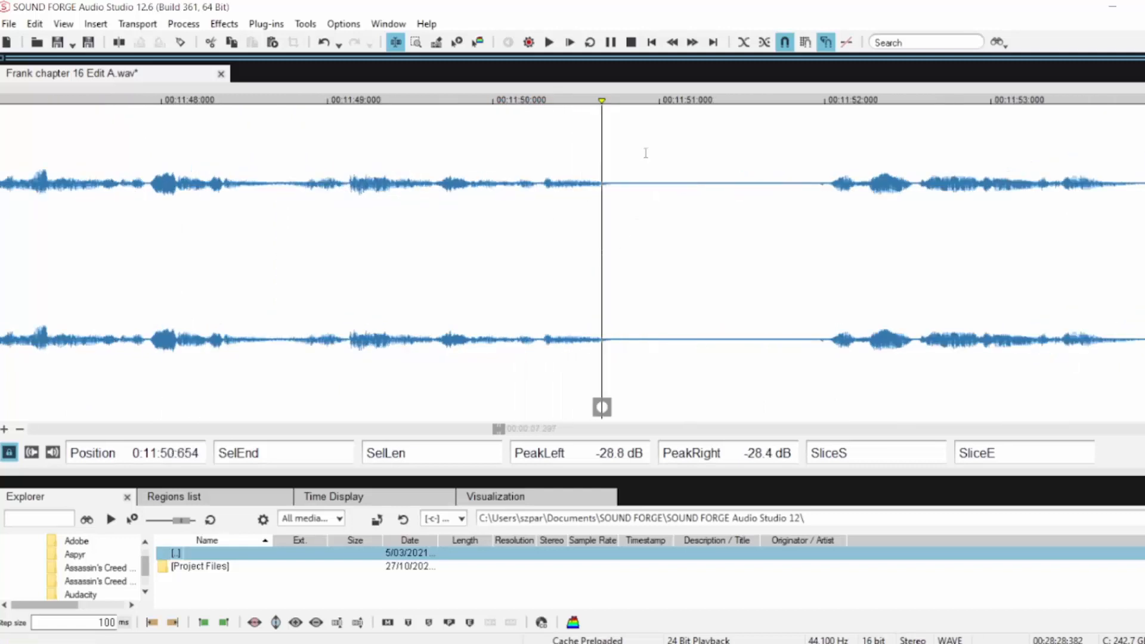
drag(614, 182, 778, 214)
key(s)
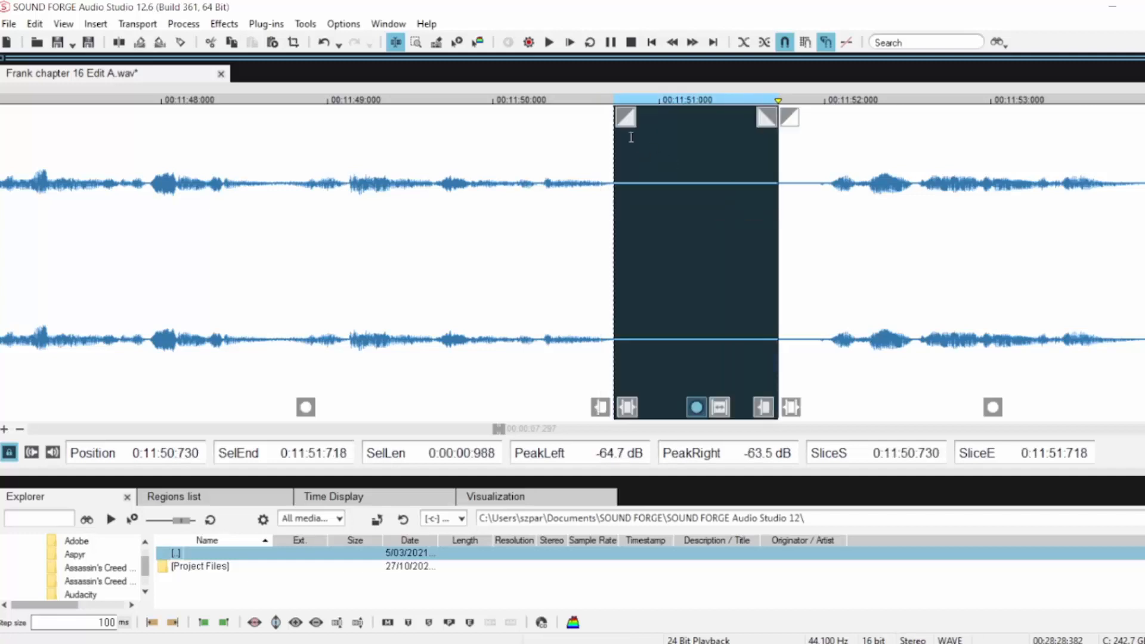
drag(625, 117, 686, 118)
click(466, 169)
key(space)
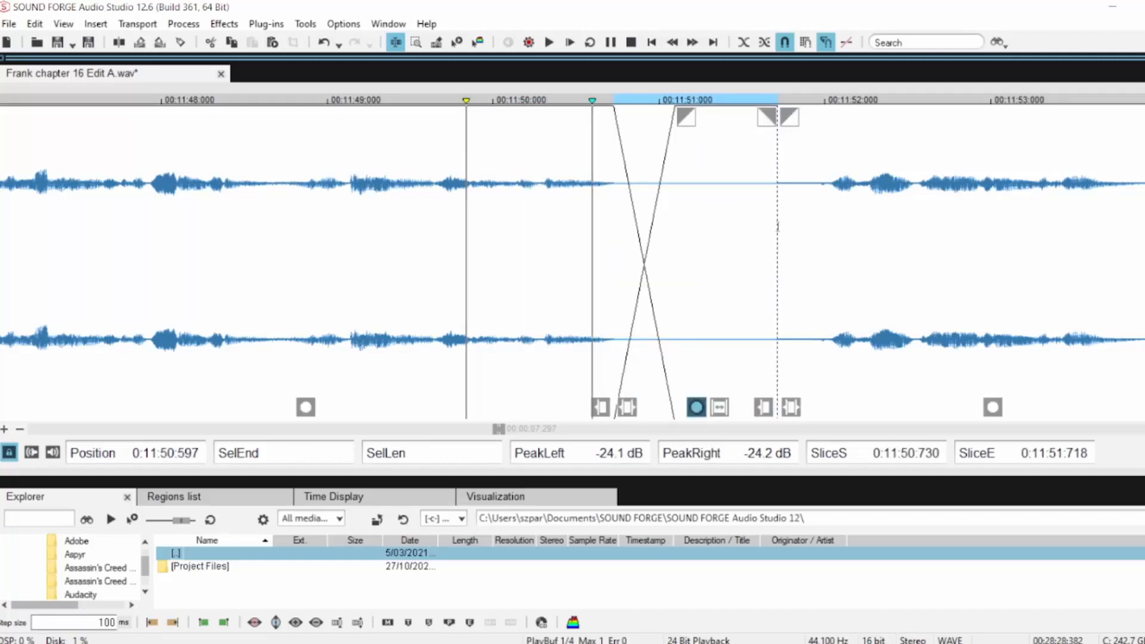
key(space)
Delete about 0.3 seconds of leftover silence after 0:11:51:718 and play on to the pause near 0:11:55
drag(828, 186, 778, 186)
key(Delete)
click(361, 197)
key(space)
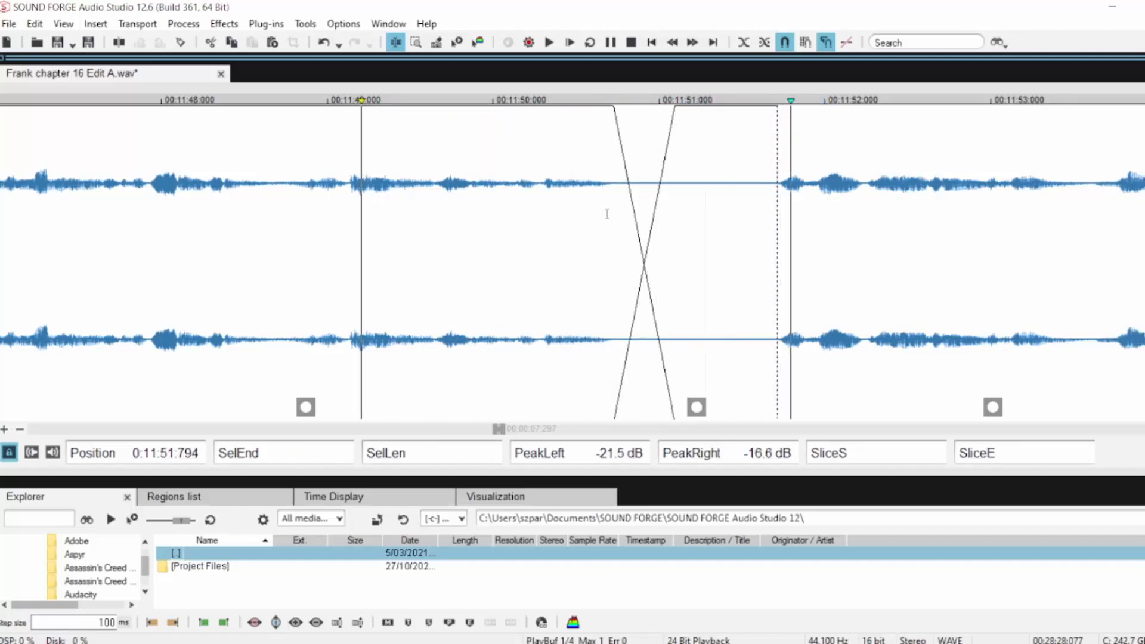
scroll(1075, 418, down, 1)
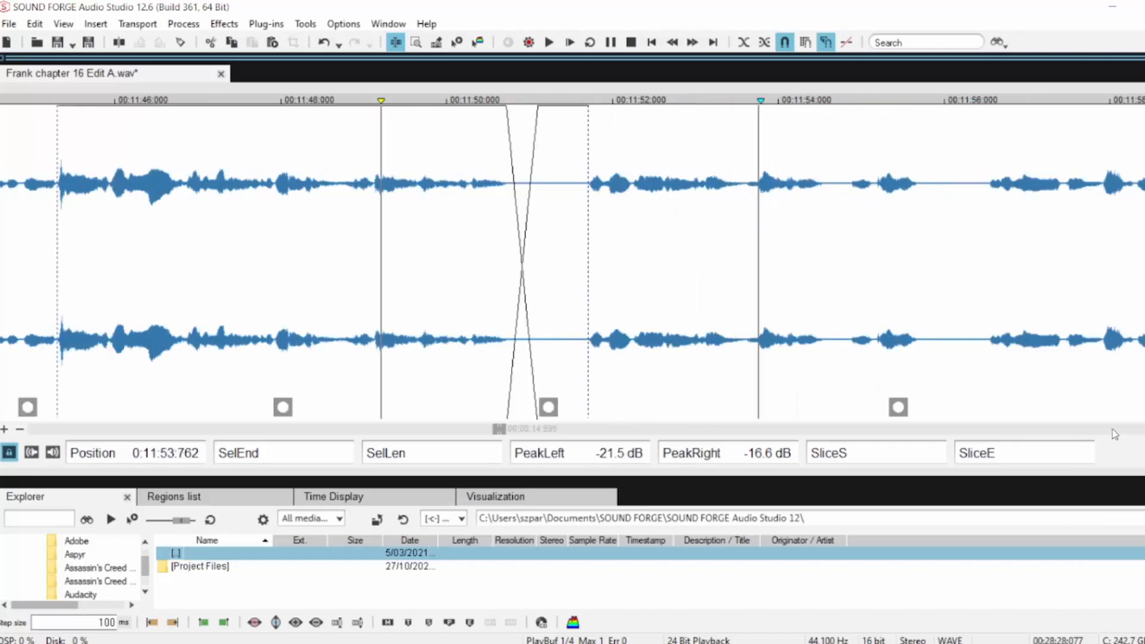
scroll(947, 219, up, 1)
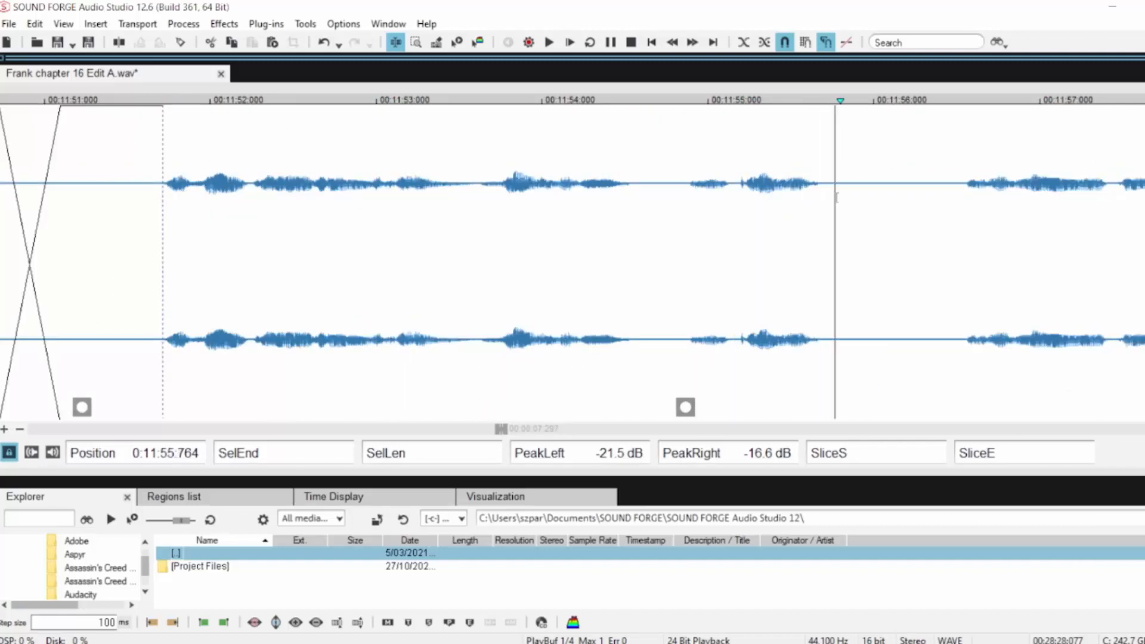
Replace the pause from 0:11:55:676 to 0:11:56:217 with room tone crossfaded over about 200 ms, and delete the leftover silence up to 0:11:56:545
drag(821, 182, 909, 224)
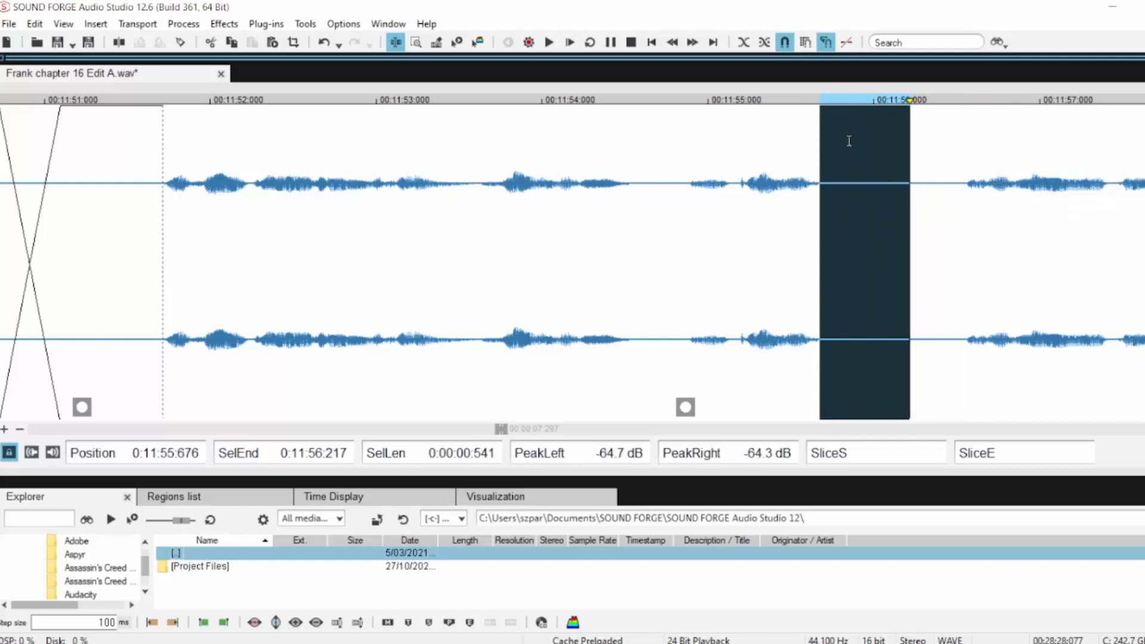
drag(833, 117, 864, 117)
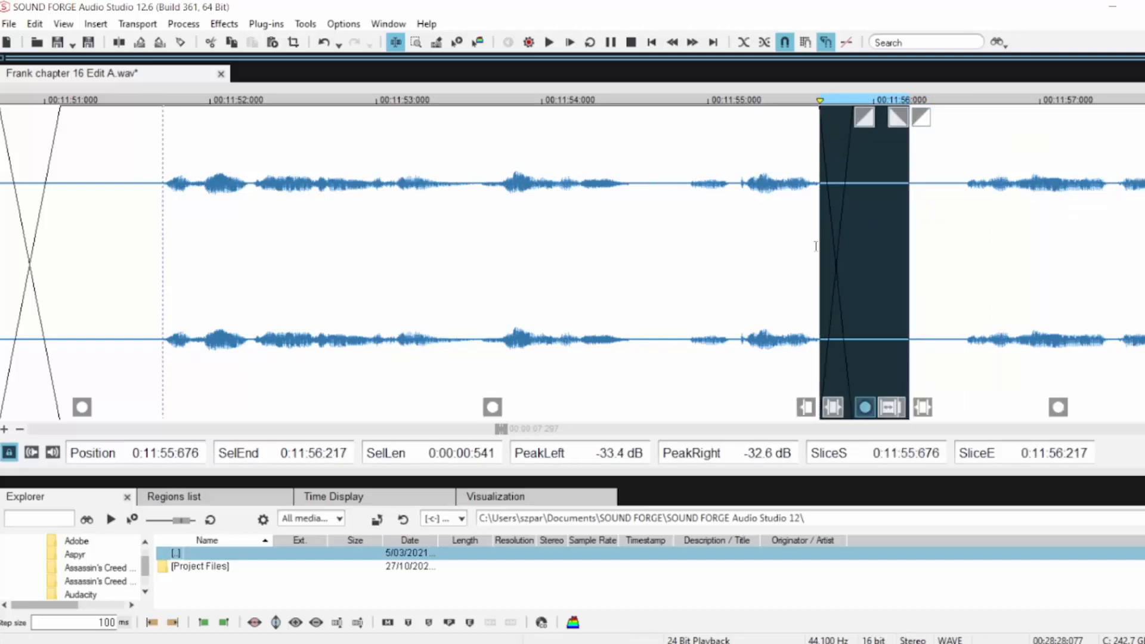
drag(910, 250, 965, 252)
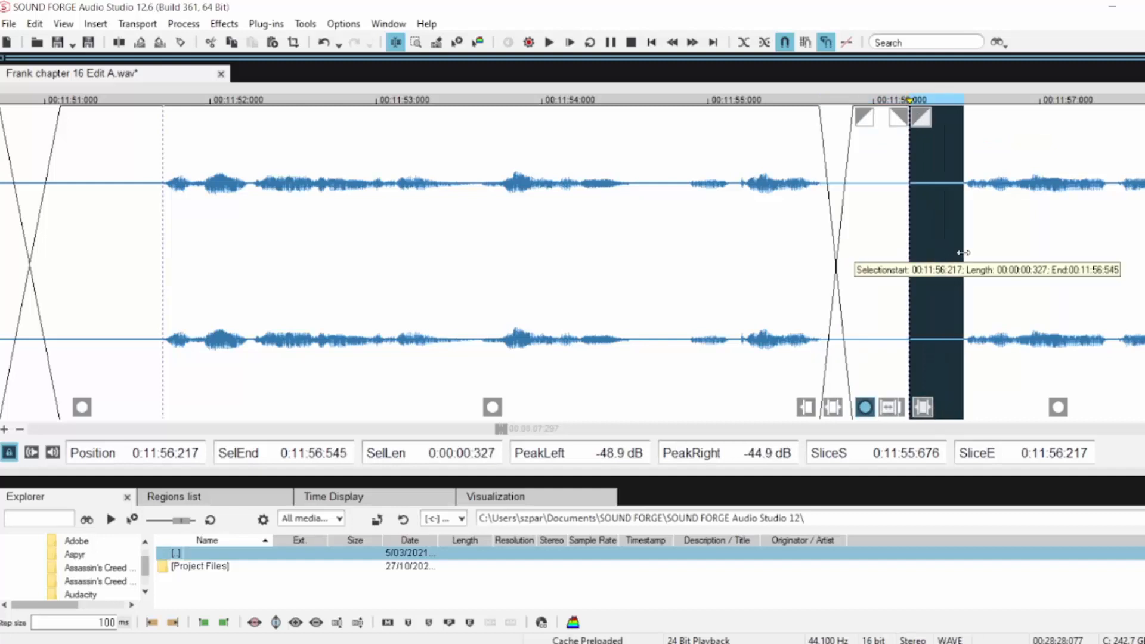
key(Delete)
Replace the pause from 0:11:54:531 to 0:11:54:787 with room tone, crossfade its start over 123 ms, and play it back
mouse_move(655, 183)
mouse_down()
mouse_move(673, 183)
mouse_move(650, 191)
mouse_move(672, 198)
mouse_up()
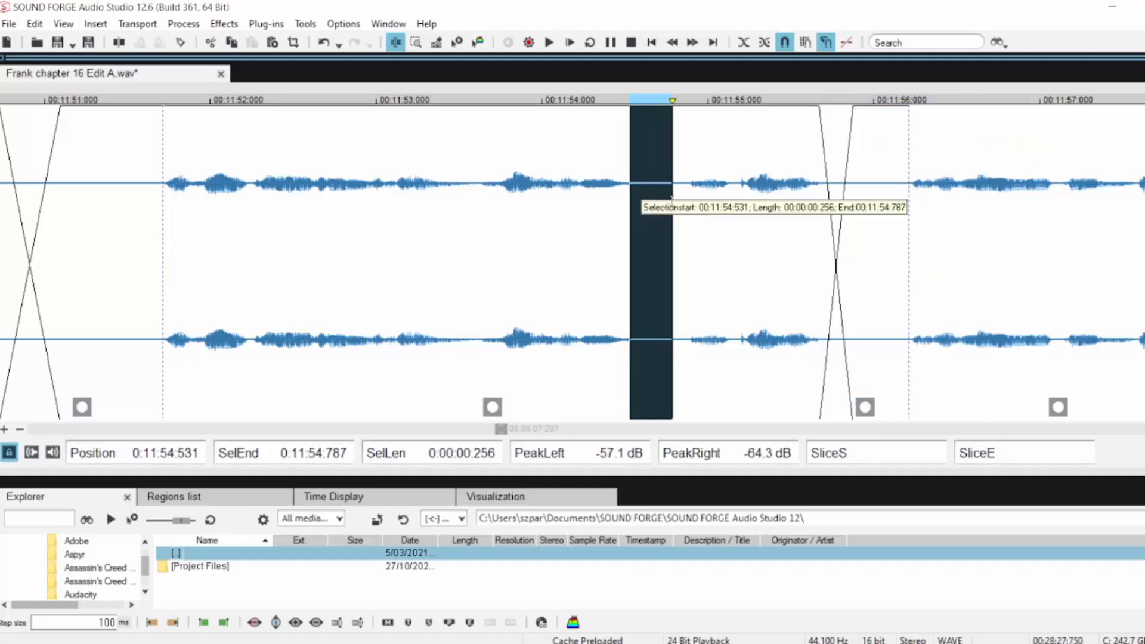
key(s)
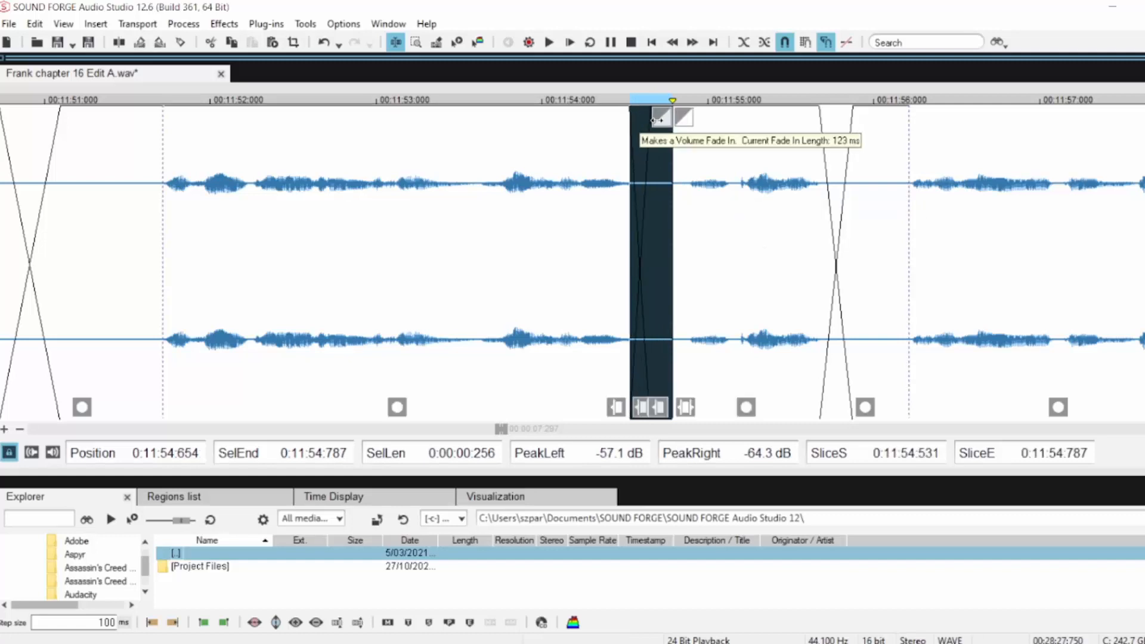
click(573, 160)
key(space)
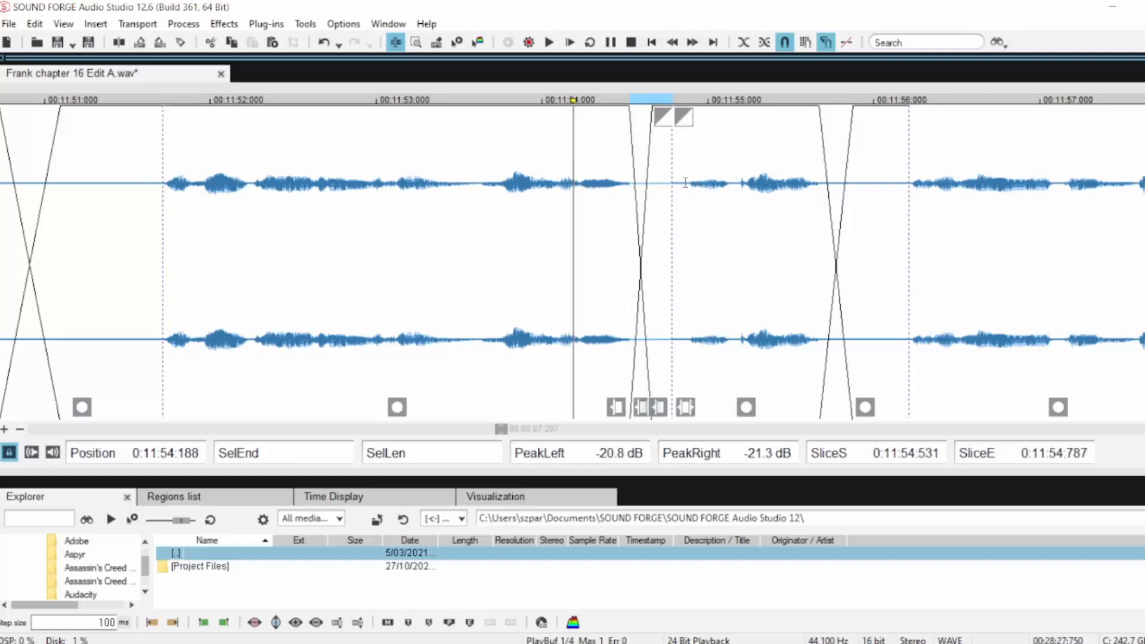
Shorten the same pause by deleting about 0.1 seconds of silence after 0:11:54:787 and the room tone from 0:11:54:664 to there
drag(688, 184, 673, 185)
key(Delete)
click(407, 169)
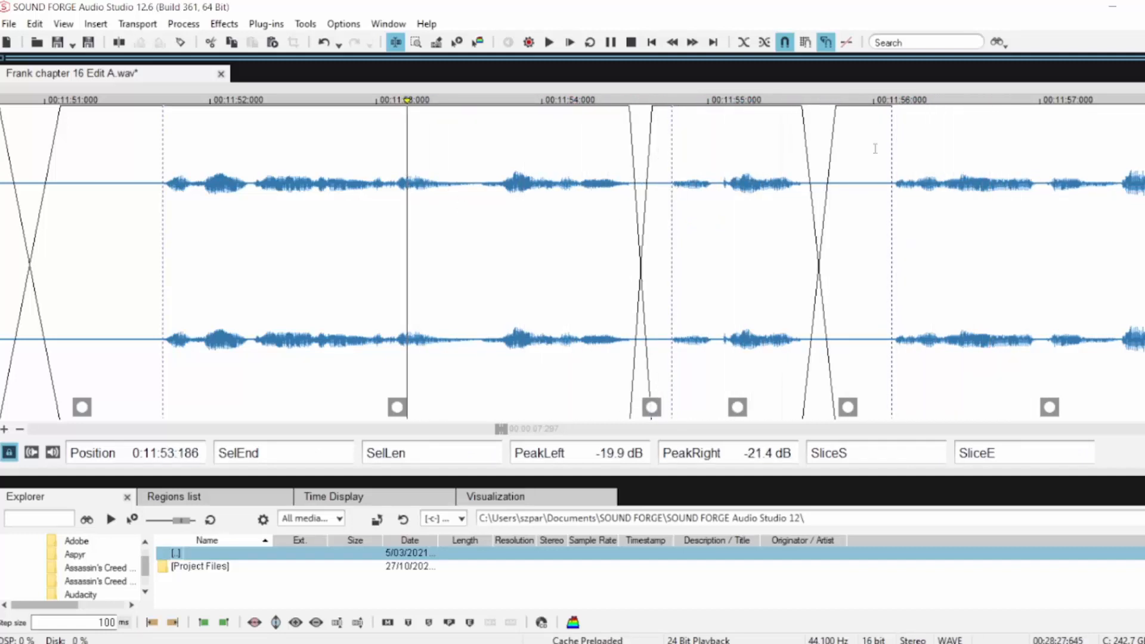
drag(653, 184, 666, 188)
key(Delete)
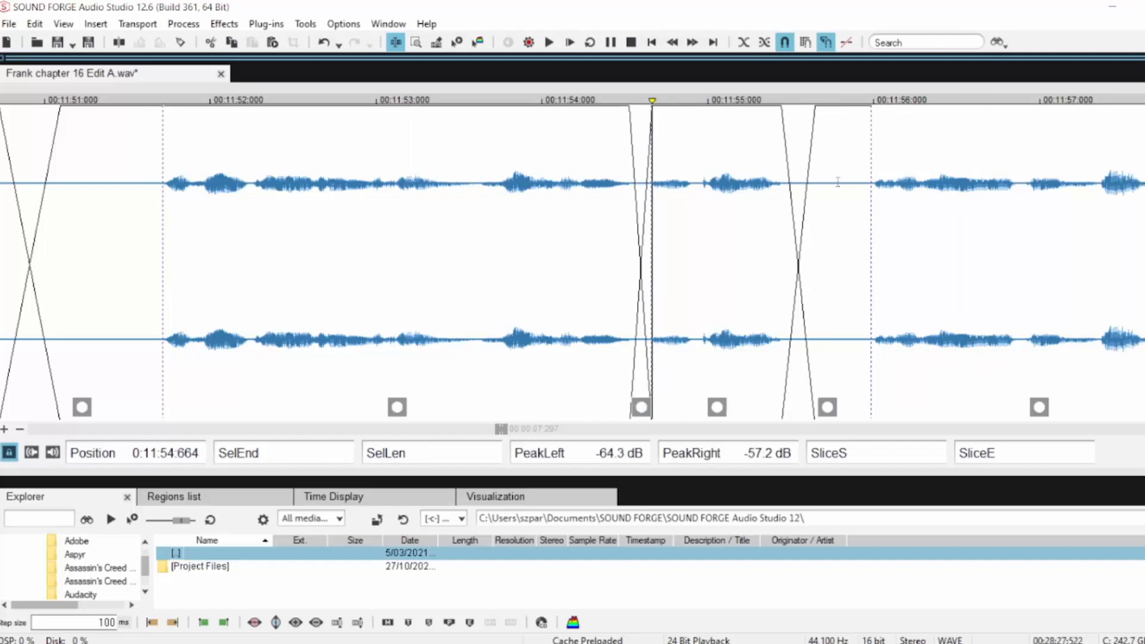
Delete about 0.2 seconds of room tone just before 0:11:56 and play on to the pause near 0:11:59
drag(838, 190, 872, 192)
key(Delete)
click(445, 191)
key(space)
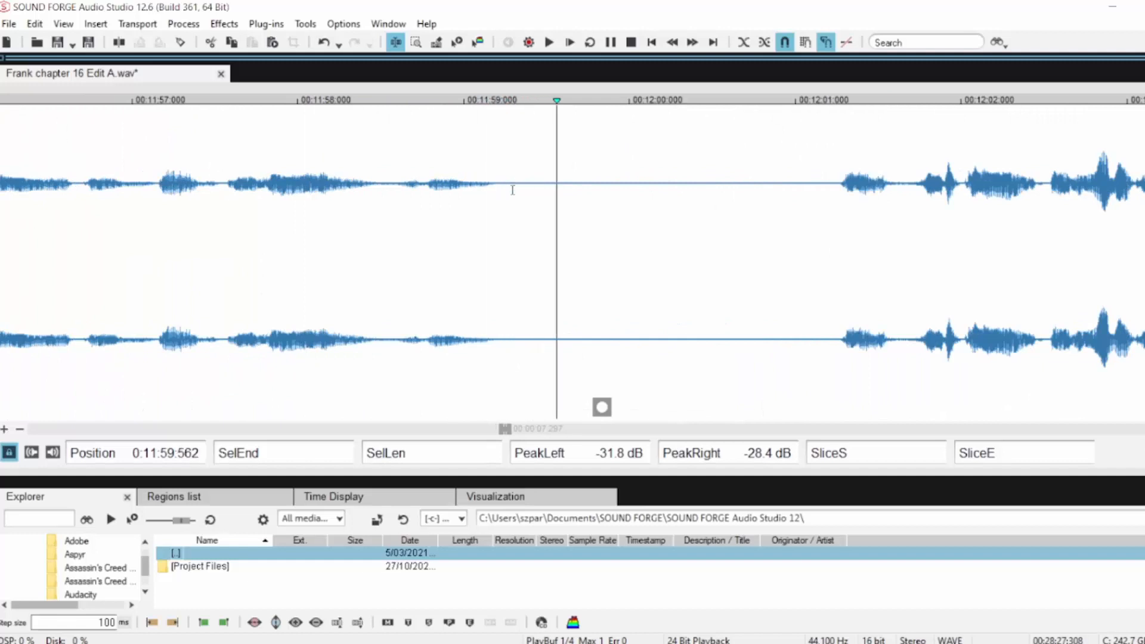
Replace the pause from 0:11:59:205 to 0:12:00:236 with room tone crossfaded over about 340 ms, and delete the leftover silence up to 0:12:01:272
drag(498, 193, 667, 198)
drag(509, 118, 567, 119)
drag(500, 242, 840, 237)
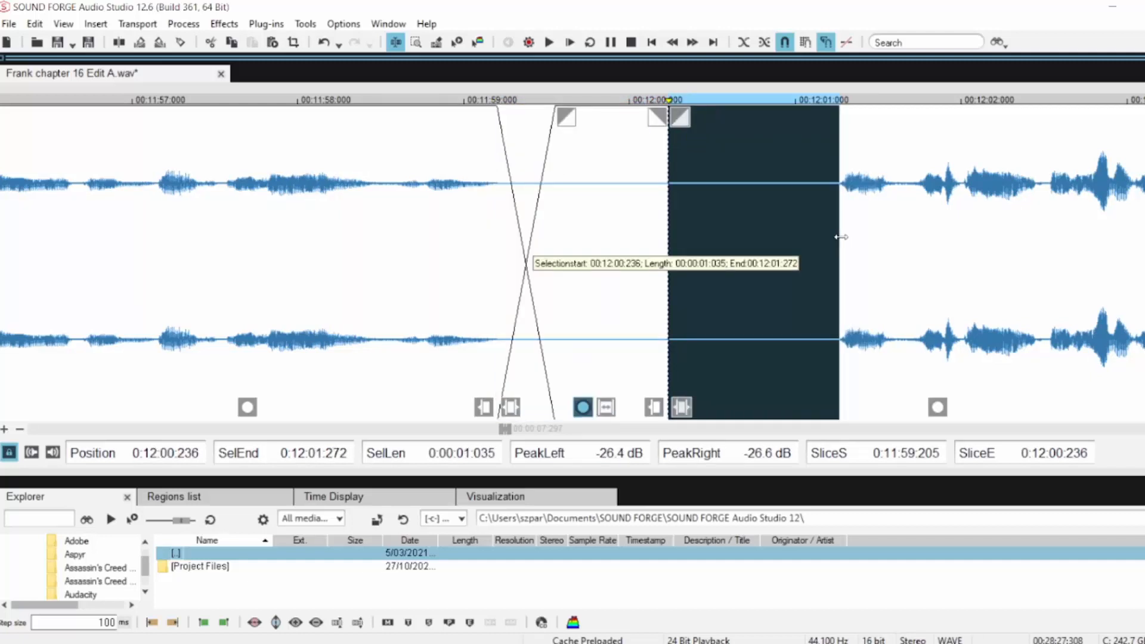
key(Delete)
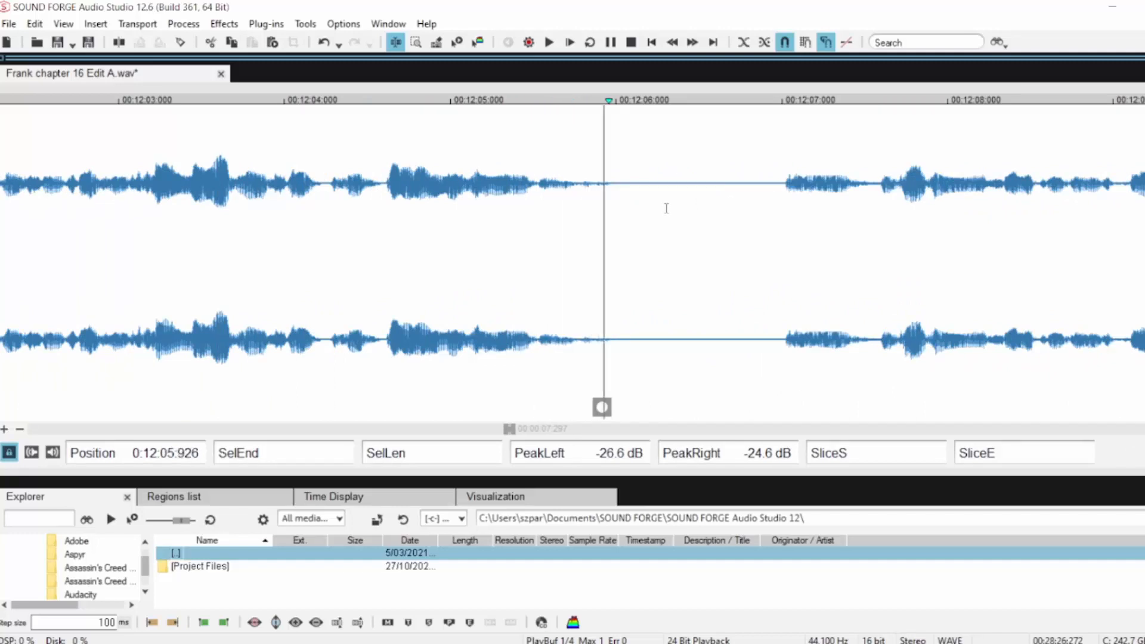
Replace the pause from 0:12:05:990 to 0:12:06:482 with room tone, crossfade its start over about 175 ms, and play it back
drag(614, 191, 662, 197)
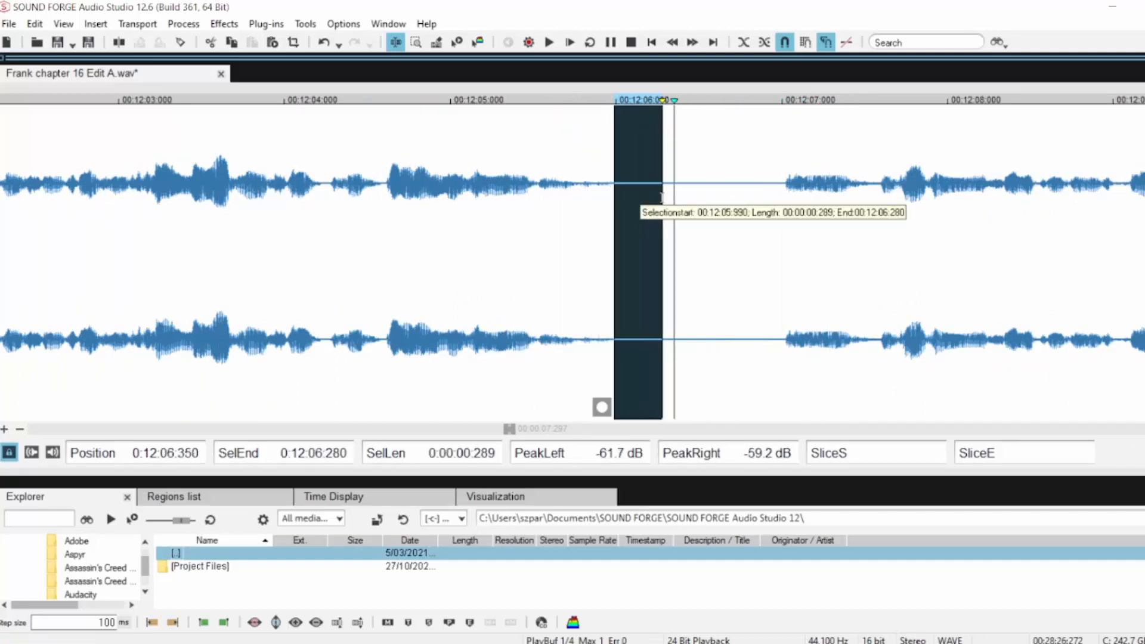
key(space)
scroll(656, 198, up, 1)
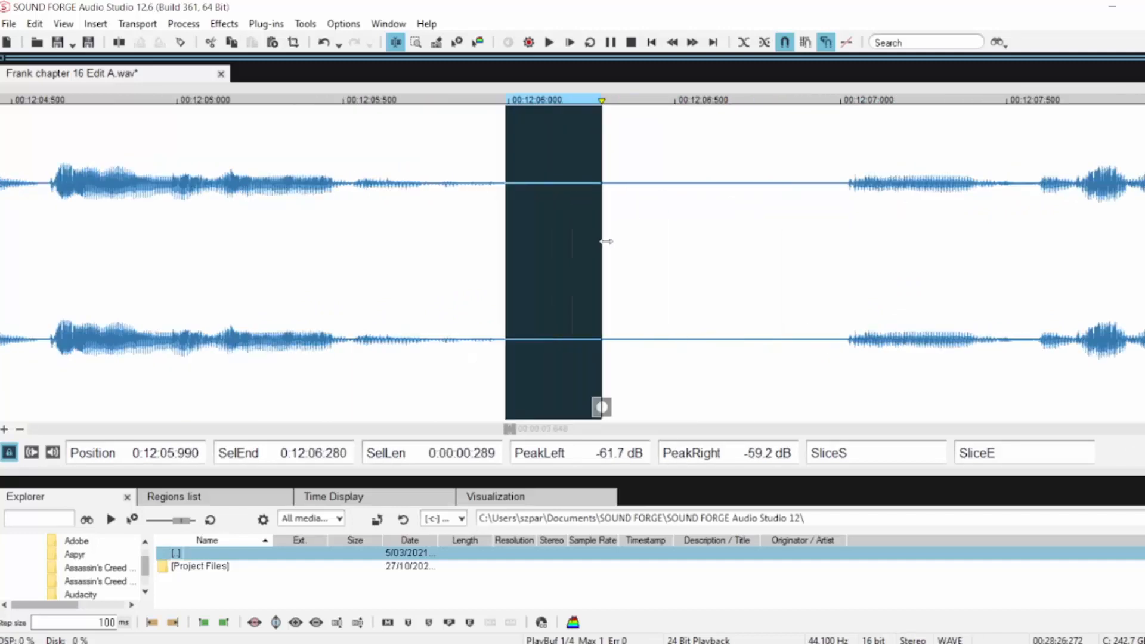
drag(606, 241, 667, 246)
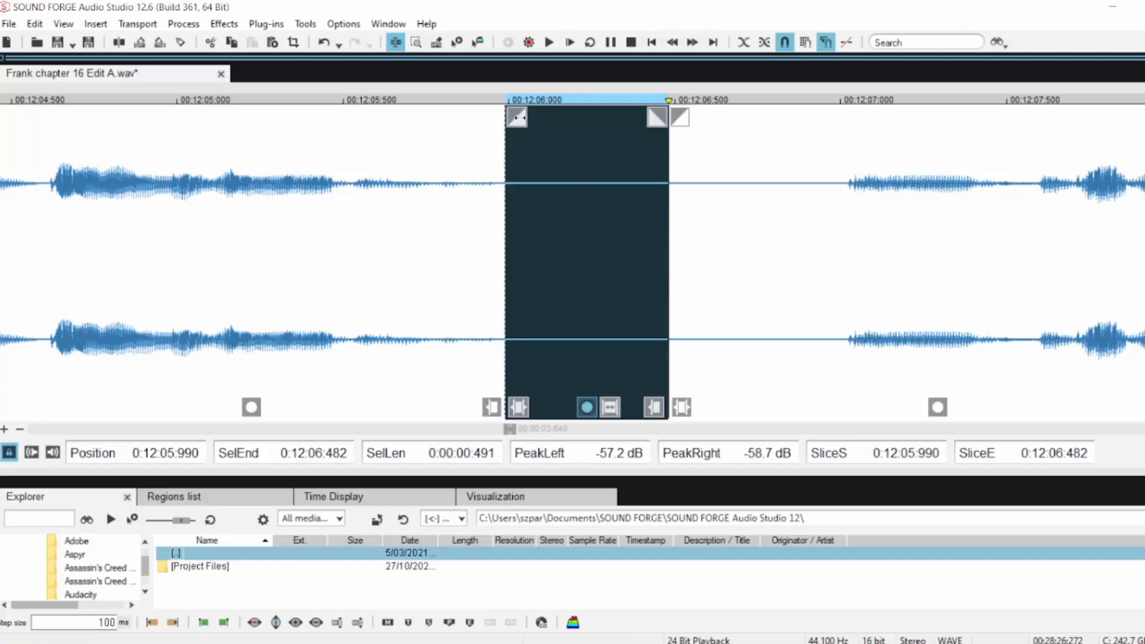
drag(517, 118, 574, 117)
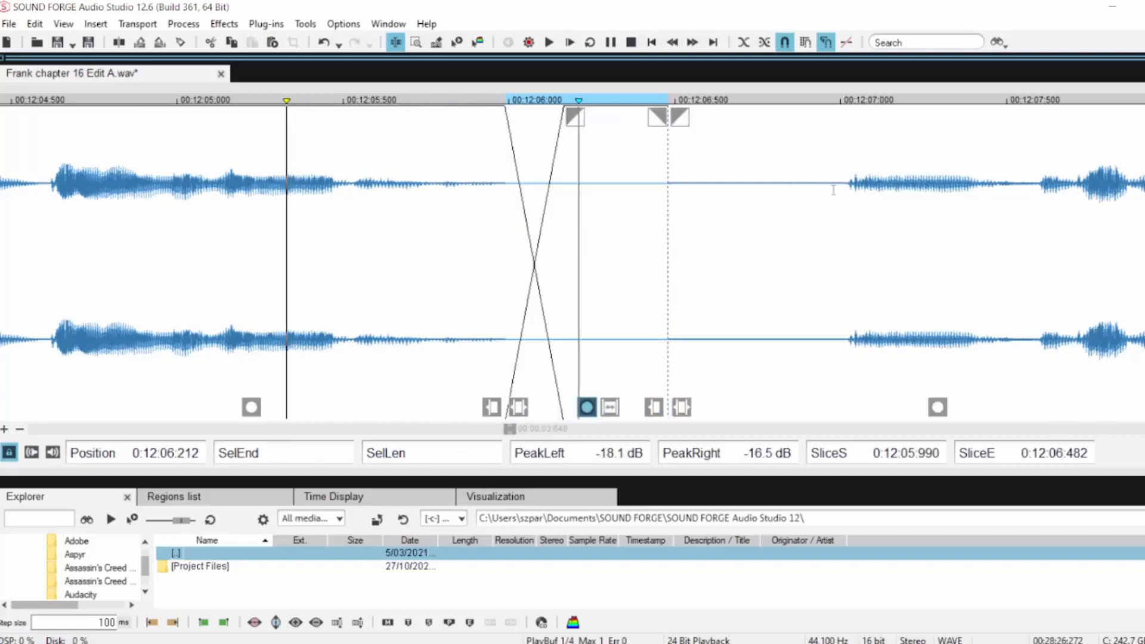
Delete about 0.54 seconds of leftover silence after 0:12:06:482 and play on to the pause near 0:12:09
drag(843, 189, 668, 196)
key(Delete)
scroll(674, 204, down, 2)
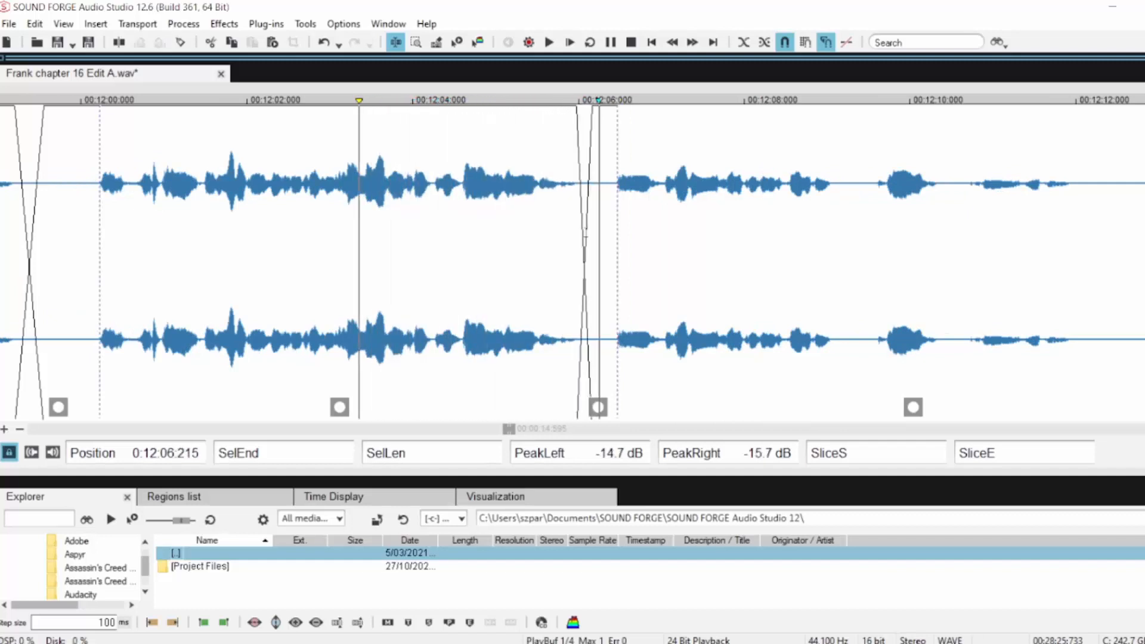
scroll(897, 259, up, 1)
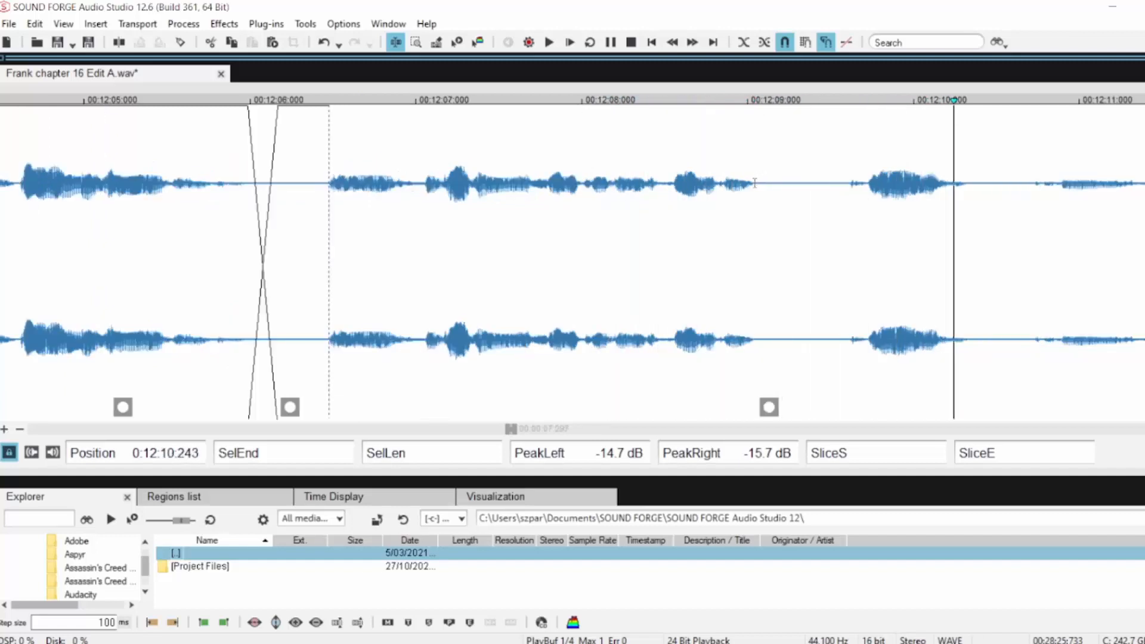
Replace the pauses at 0:12:09:041–0:12:09:611 and 0:12:12:067–0:12:13:107 with room tone, crossfading their starts over about 200 and 410 ms, and play back
drag(753, 223, 849, 225)
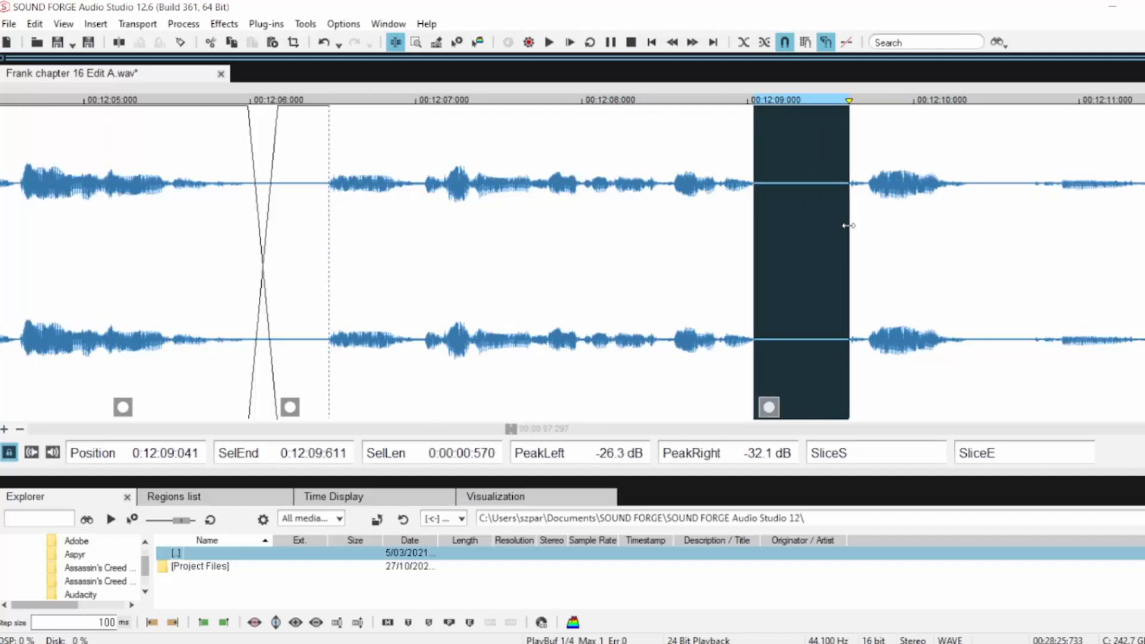
click(769, 118)
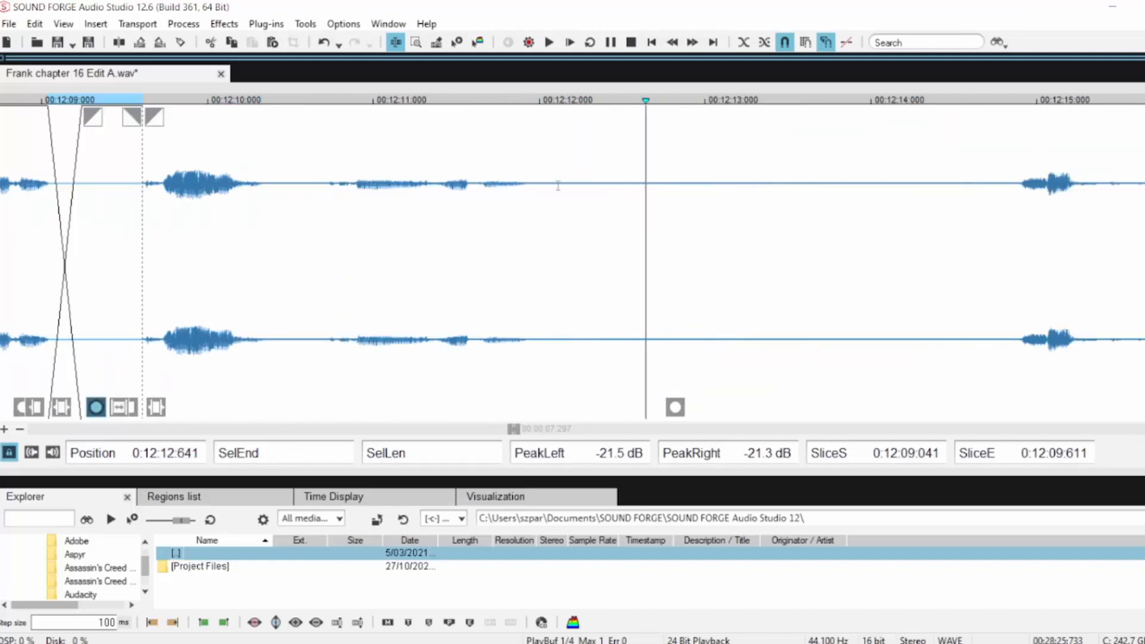
drag(549, 192, 723, 193)
drag(559, 119, 629, 120)
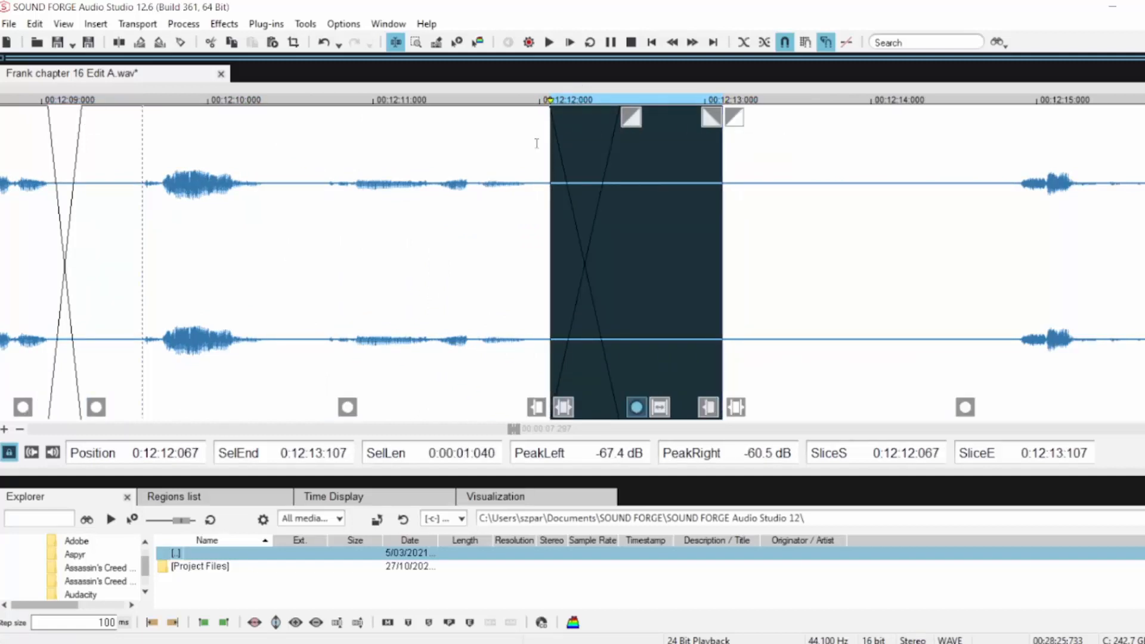
click(452, 162)
key(space)
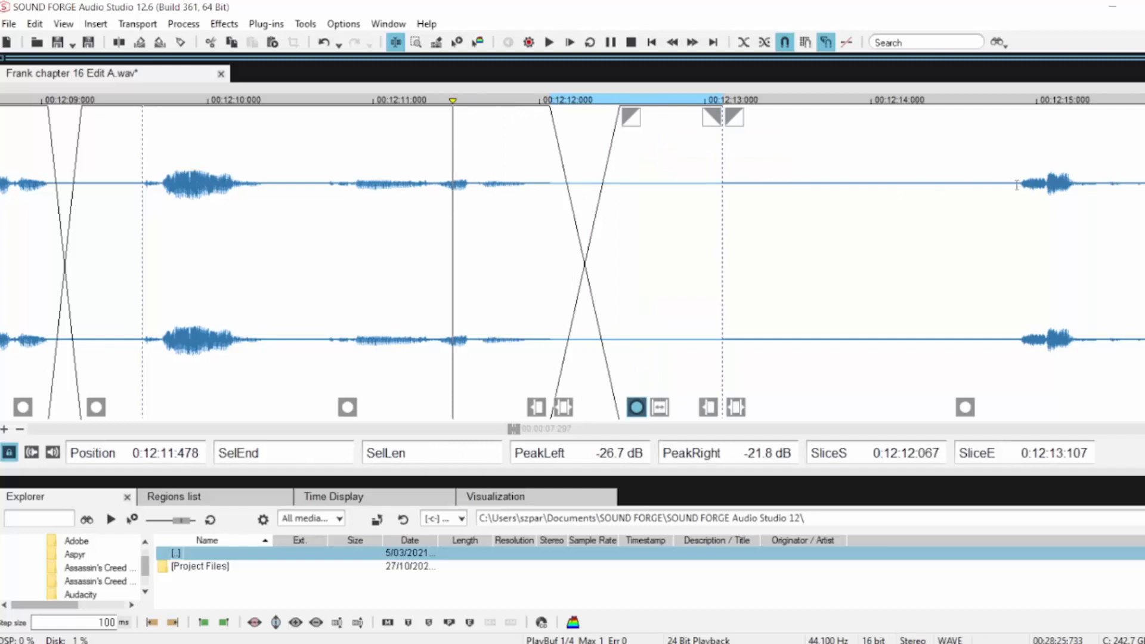
Delete the leftover silence from 0:12:13:107 to 0:12:14:894 and play on to the pause near 0:12:16
drag(1018, 185, 728, 196)
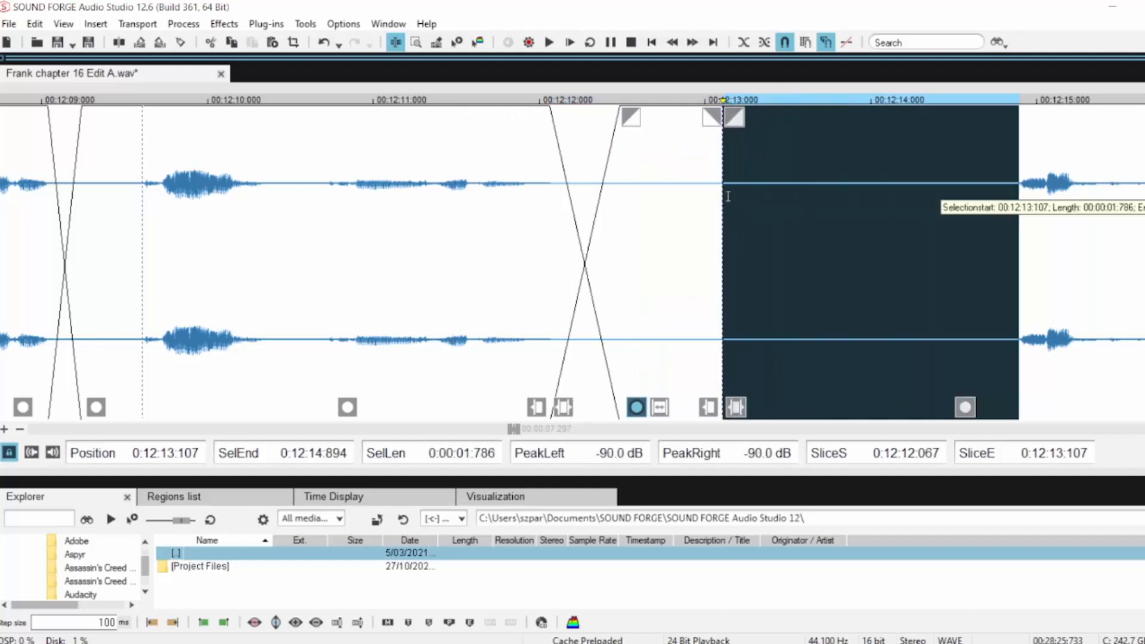
key(Delete)
key(space)
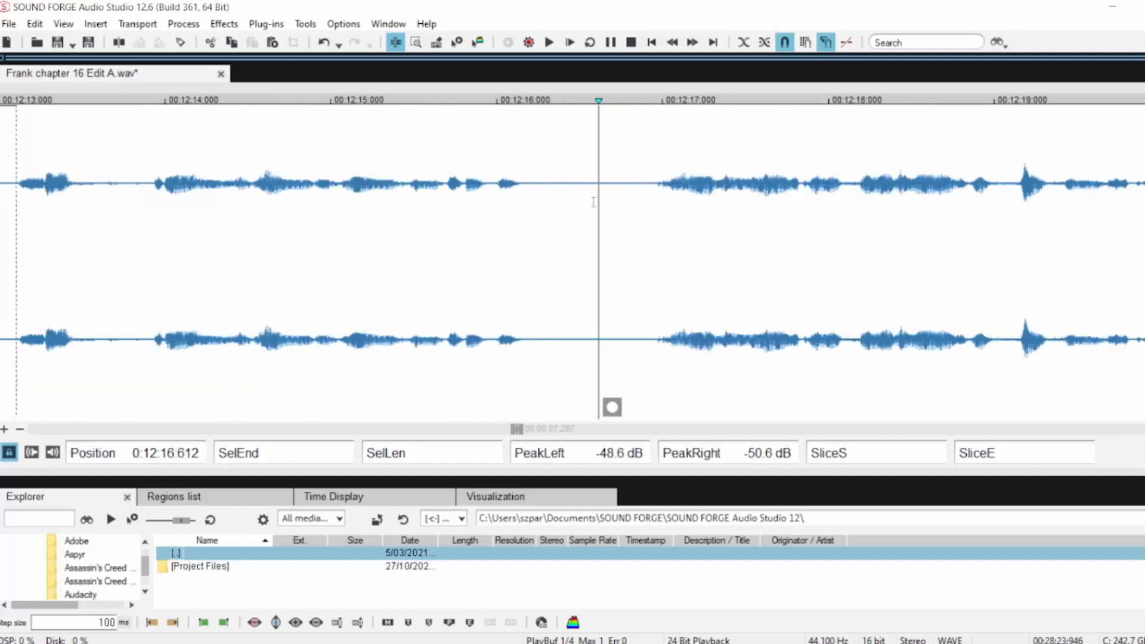
Replace the pause from 0:12:16:157 to 0:12:16:647 with room tone and crossfade its start over about 170 ms
click(522, 182)
scroll(632, 197, up, 1)
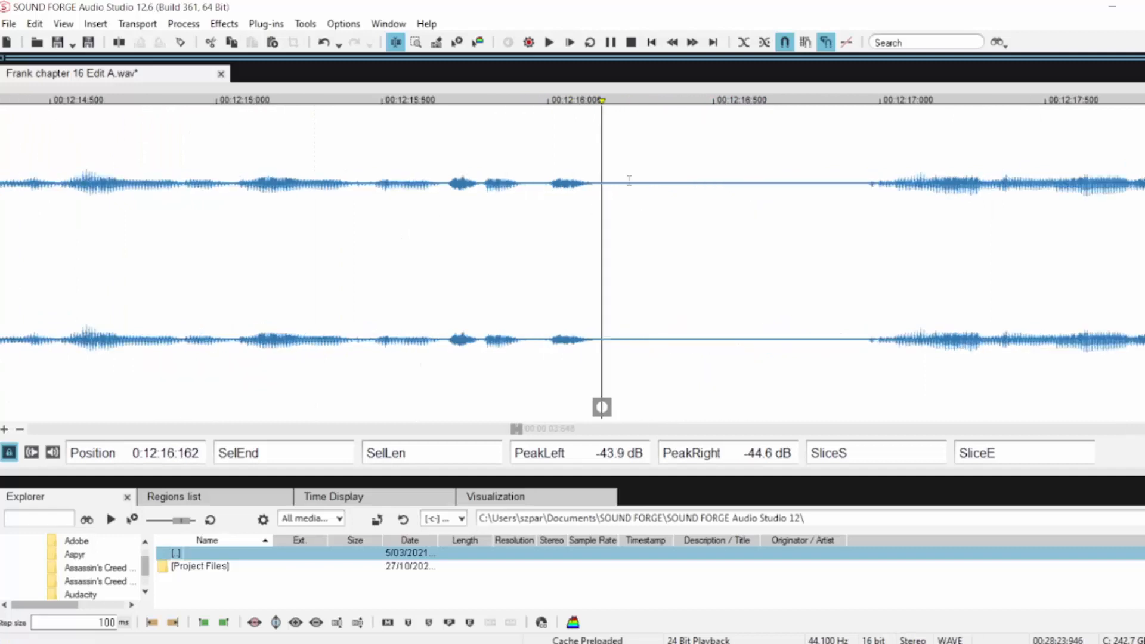
drag(600, 186, 761, 194)
drag(610, 119, 668, 120)
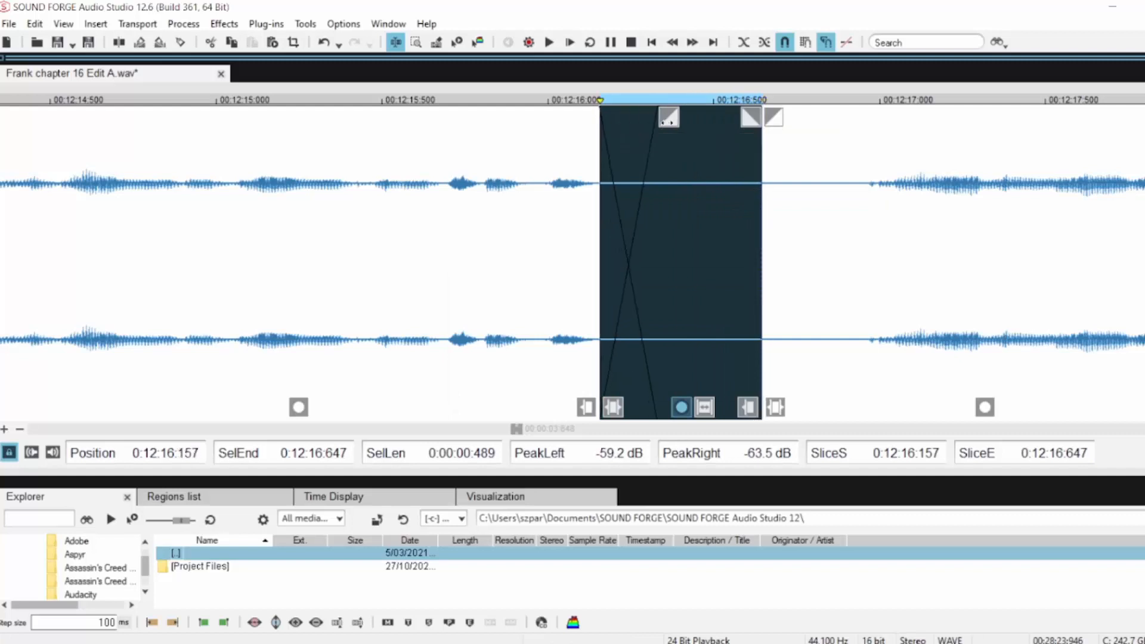
Delete about 0.31 seconds of leftover silence after 0:12:16:647 and play on to the pause near 0:12:21
drag(596, 258, 871, 257)
key(Delete)
click(423, 214)
key(space)
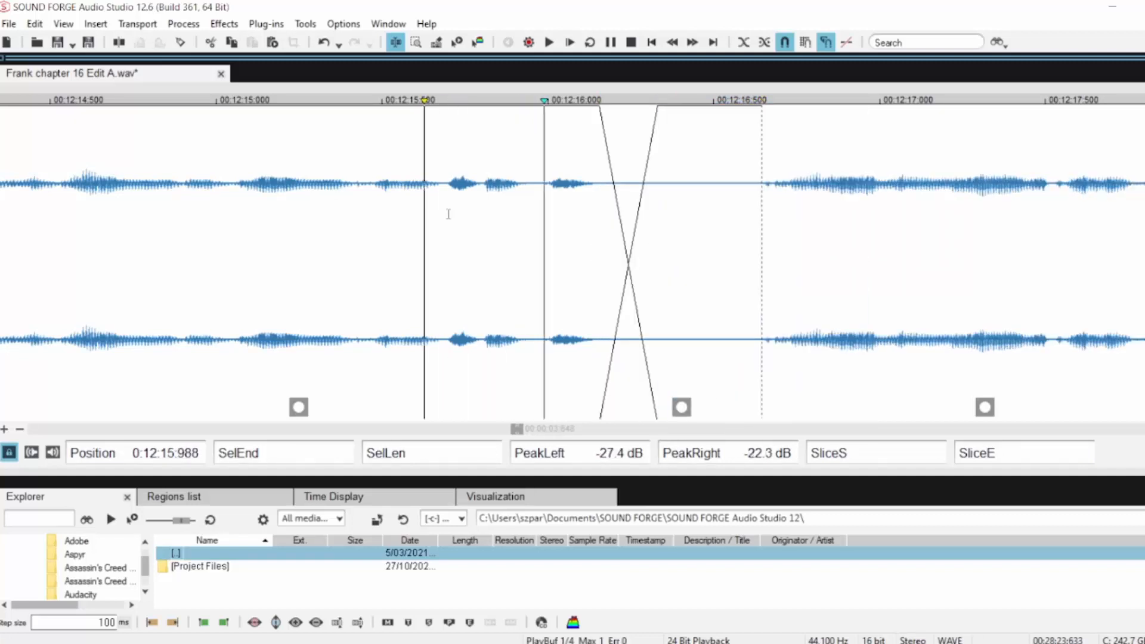
scroll(846, 286, down, 1)
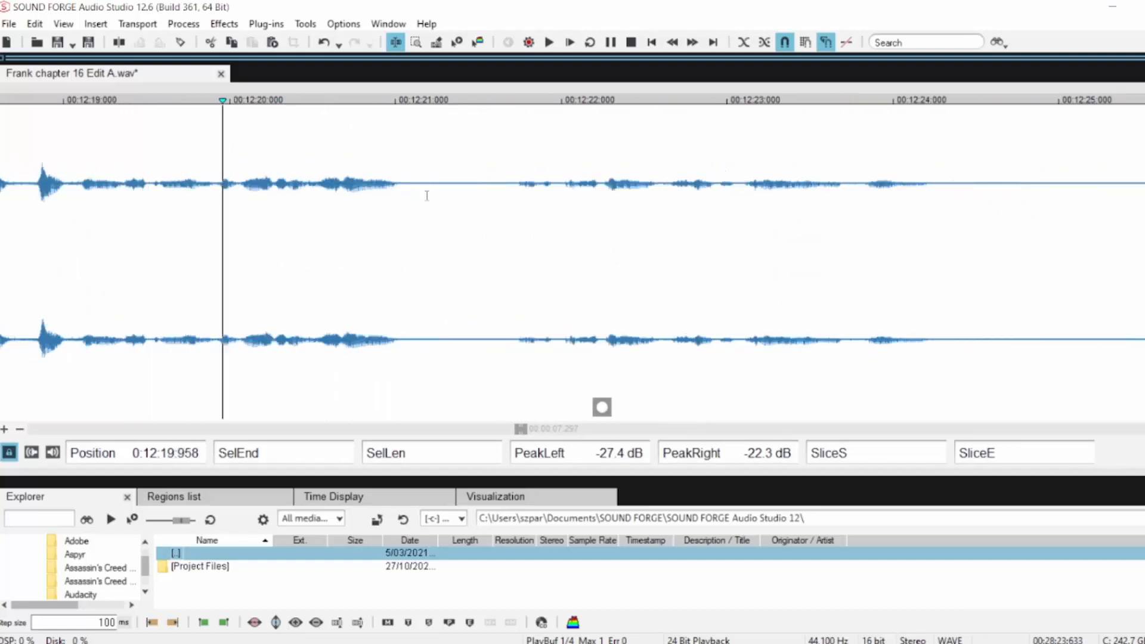
Replace the pause from 0:12:21:020 to 0:12:21:531 with room tone, crossfade its start over about 225 ms, and play it back
scroll(426, 196, up, 1)
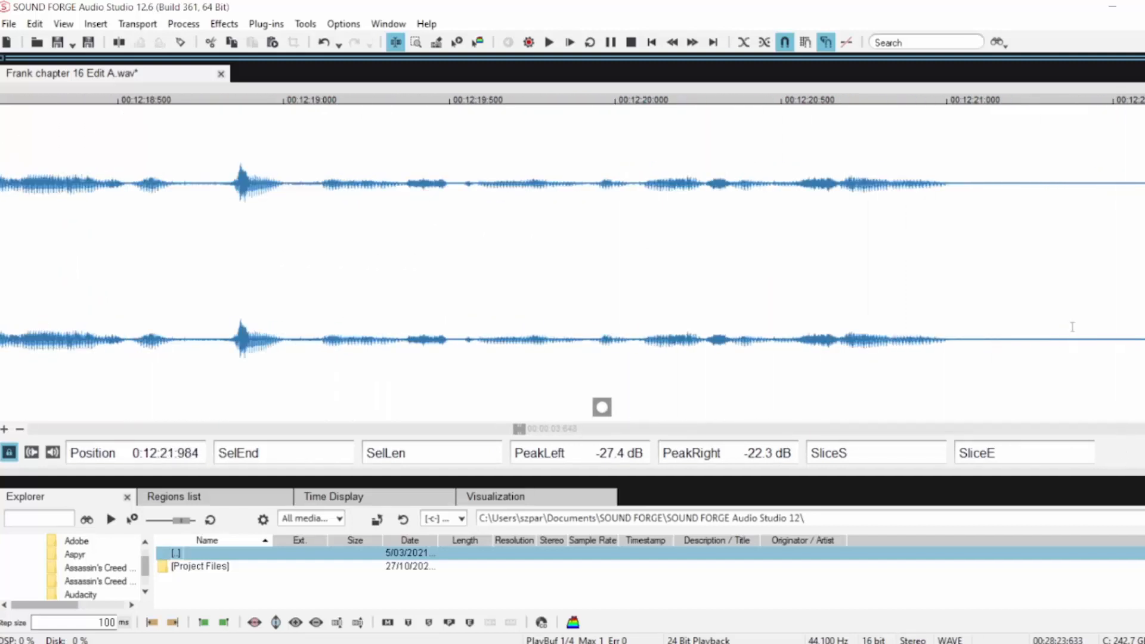
scroll(1026, 292, down, 1)
click(779, 209)
scroll(804, 211, up, 1)
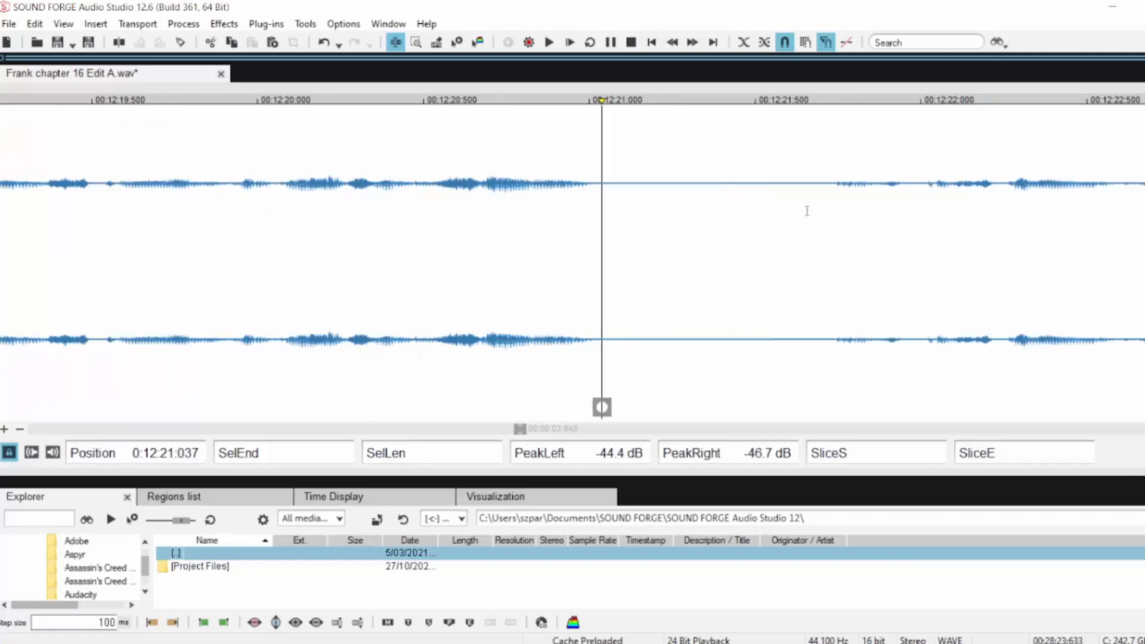
drag(596, 184, 765, 191)
key(s)
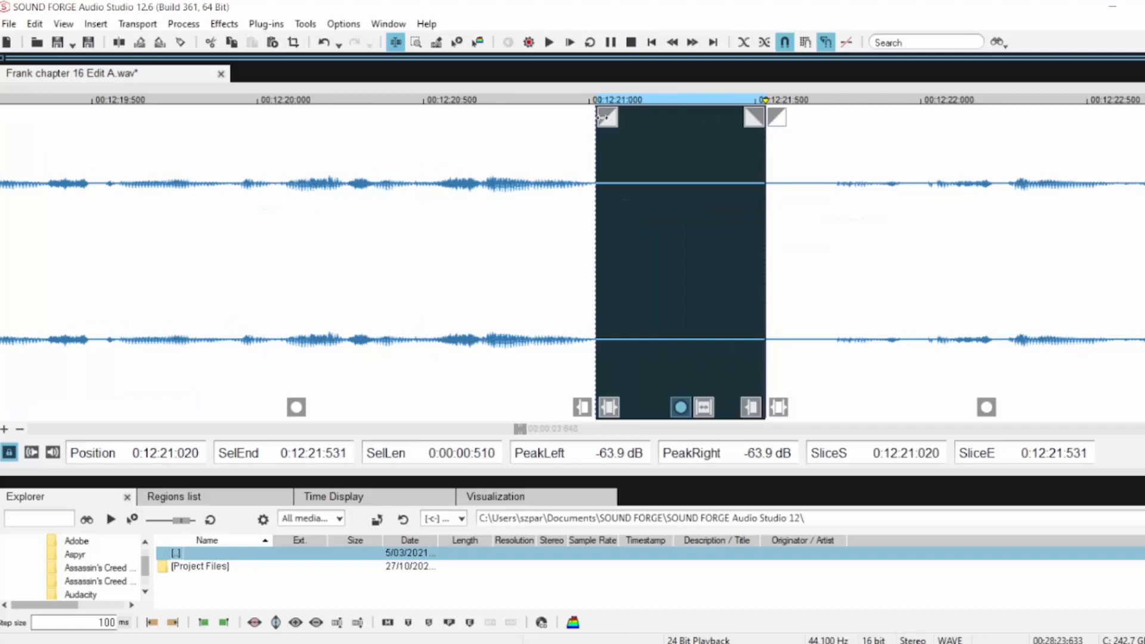
drag(606, 117, 680, 118)
click(427, 173)
key(space)
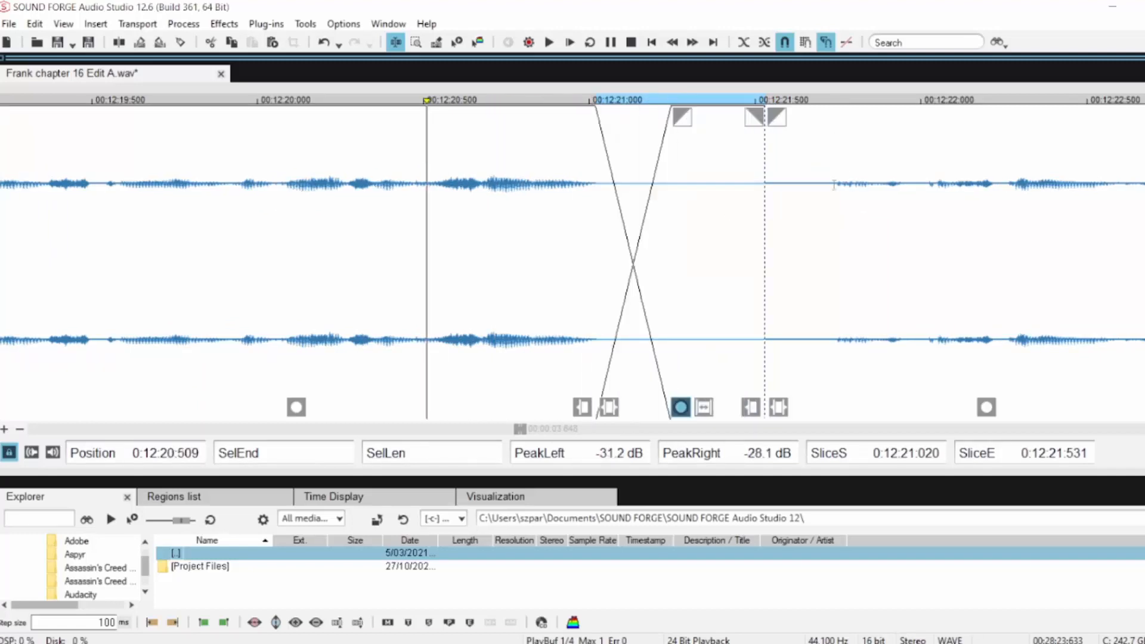
Delete about 0.2 seconds of leftover silence after 0:12:21:531 and play on to the pause near 0:12:24
drag(832, 205, 766, 206)
key(Delete)
click(399, 170)
key(space)
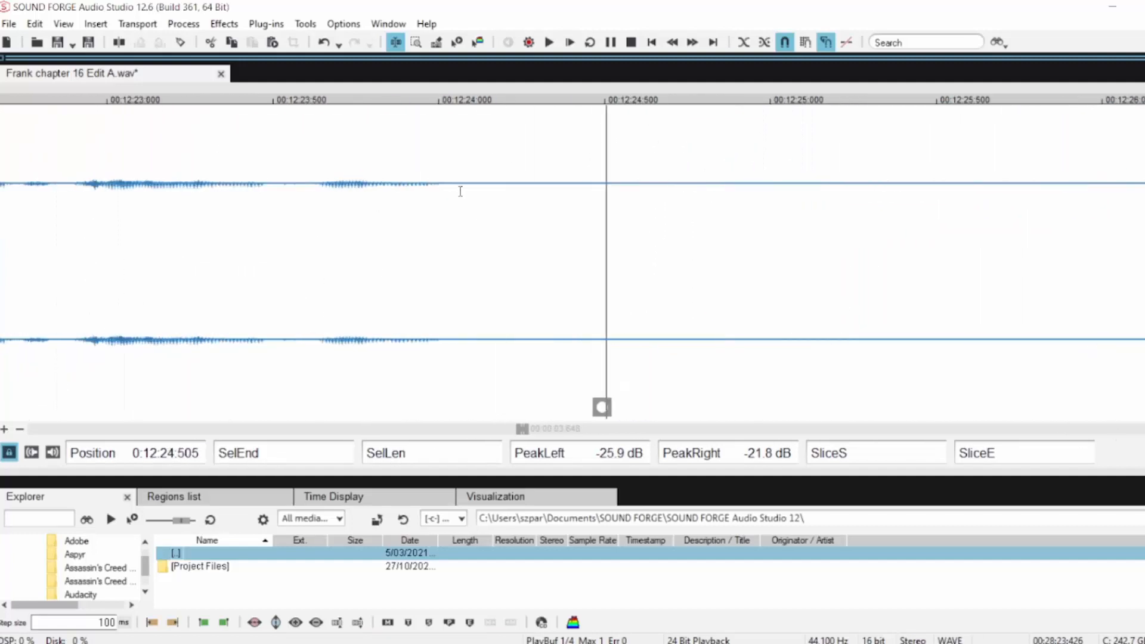
Replace the pause from 0:12:24:006 to 0:12:24:524 with room tone, crossfade its start over about 160 ms, and play it back
drag(441, 192, 612, 197)
drag(448, 119, 501, 119)
scroll(809, 282, down, 2)
click(477, 175)
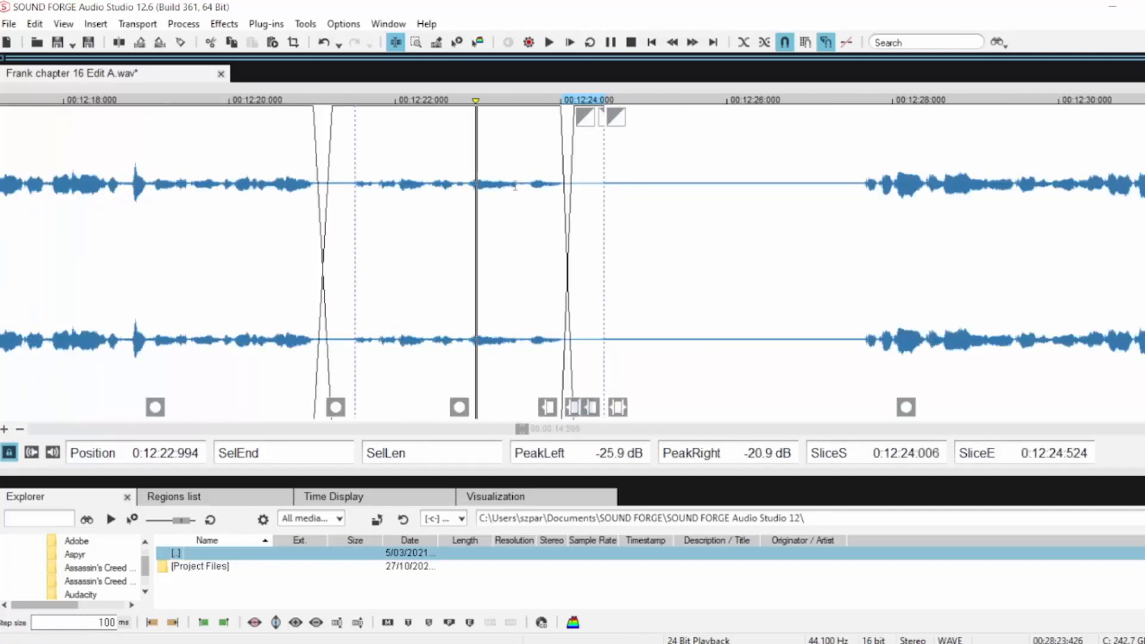
key(space)
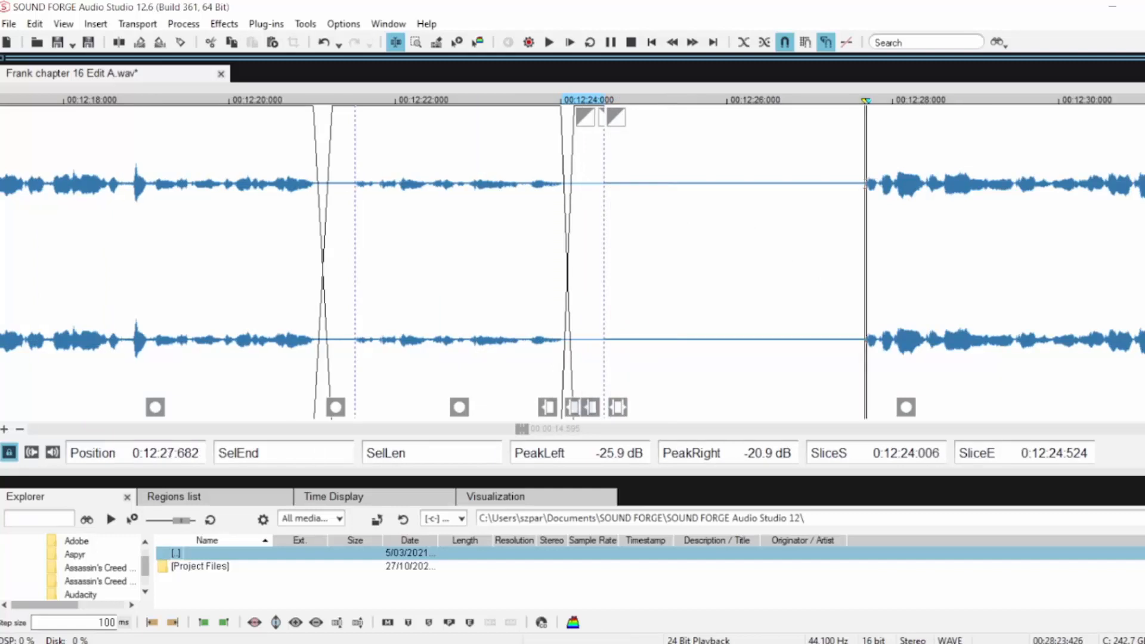
Delete the leftover silence from 0:12:24:524 to 0:12:27:646 and play on toward the pause near 0:12:34
click(833, 186)
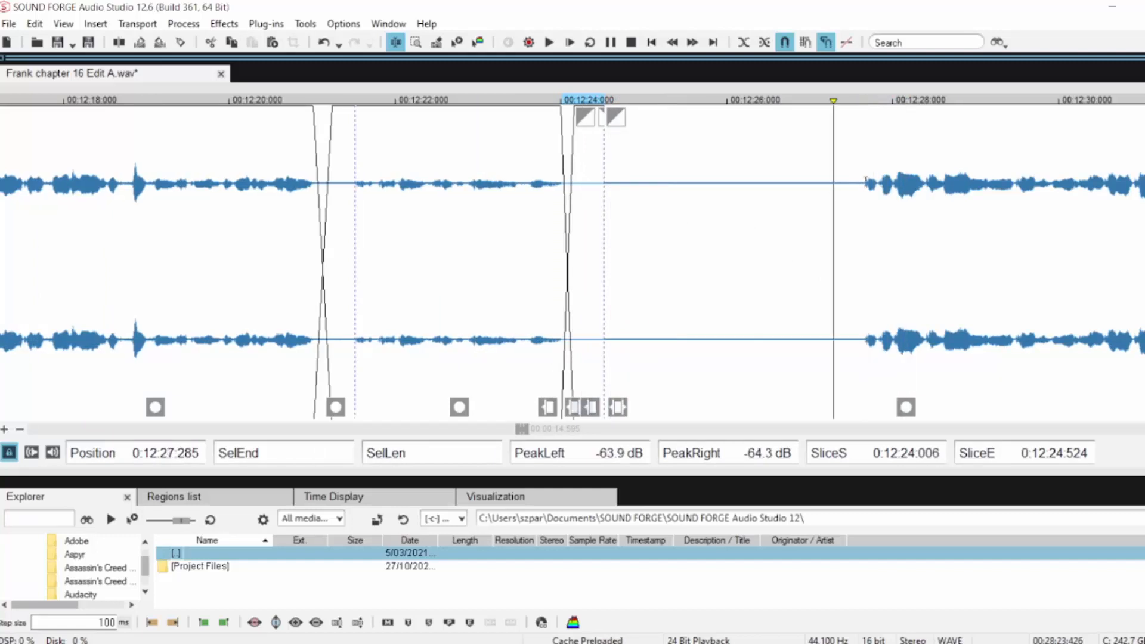
drag(862, 185, 605, 191)
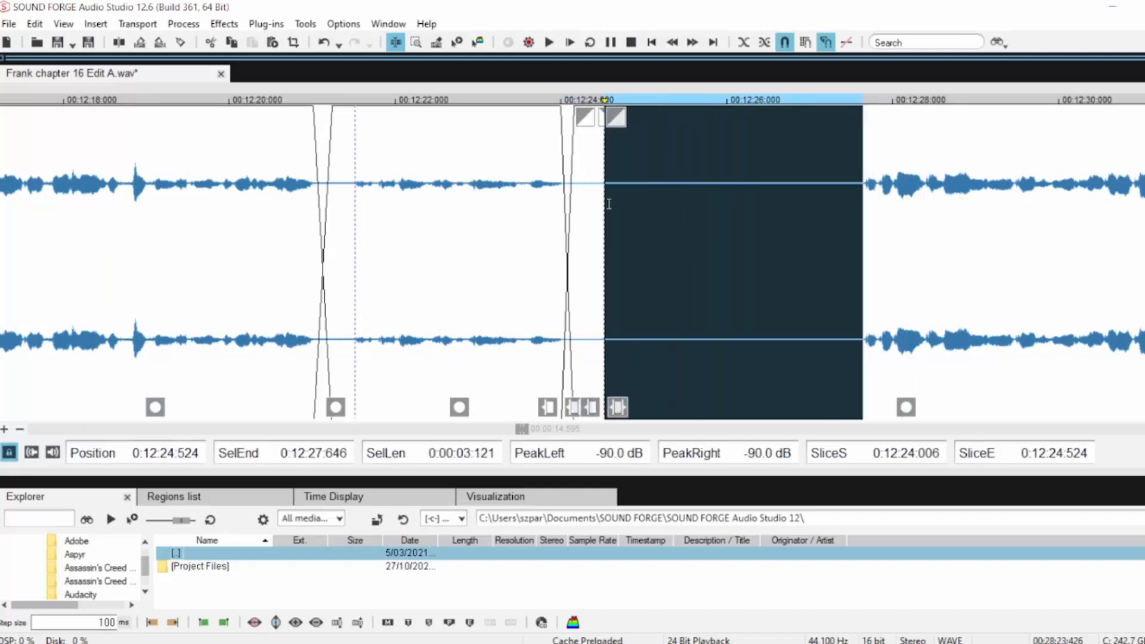
key(Delete)
click(507, 171)
key(space)
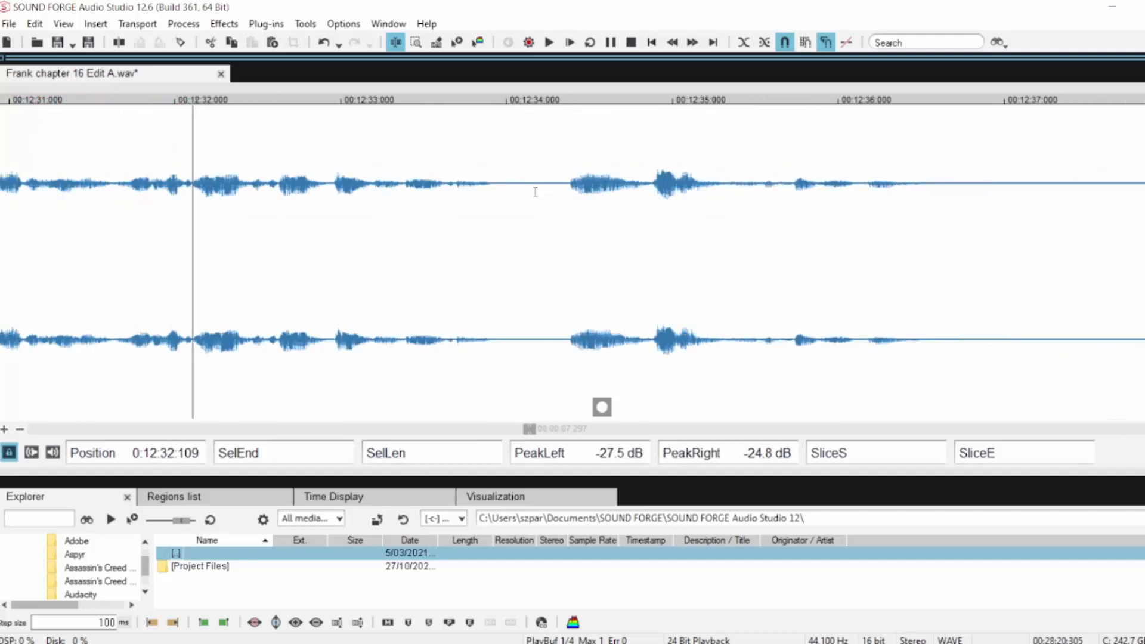
Replace the pause from 0:12:33:903 to 0:12:34:226 with room tone crossfaded over about 120 ms, and delete about 0.16 seconds of leftover silence after it
click(491, 182)
key(Up)
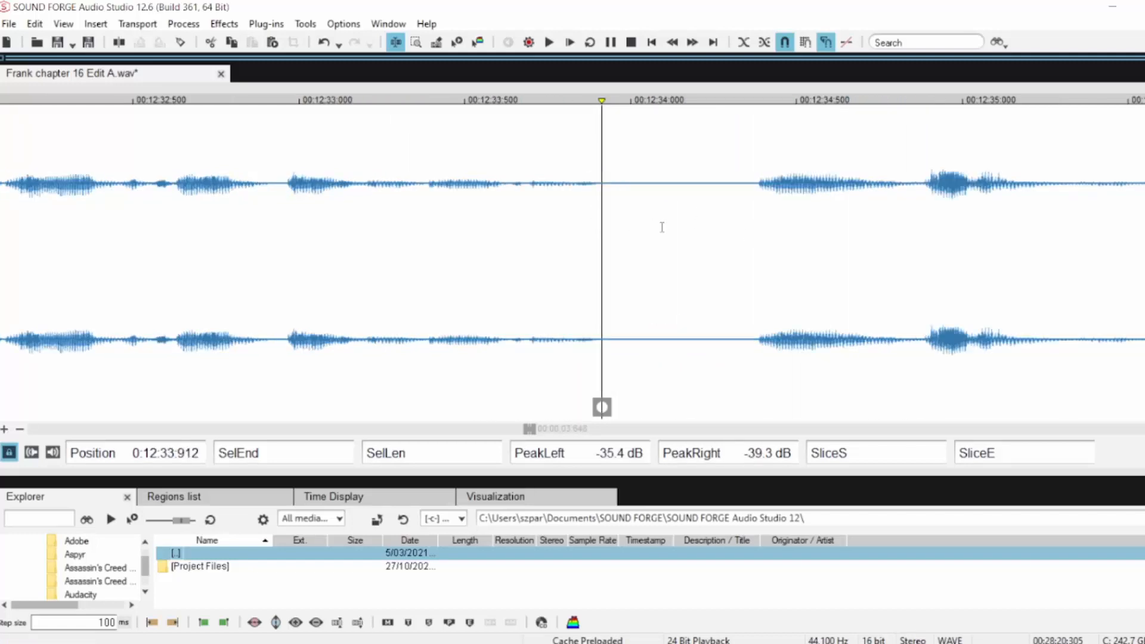
drag(597, 177, 703, 222)
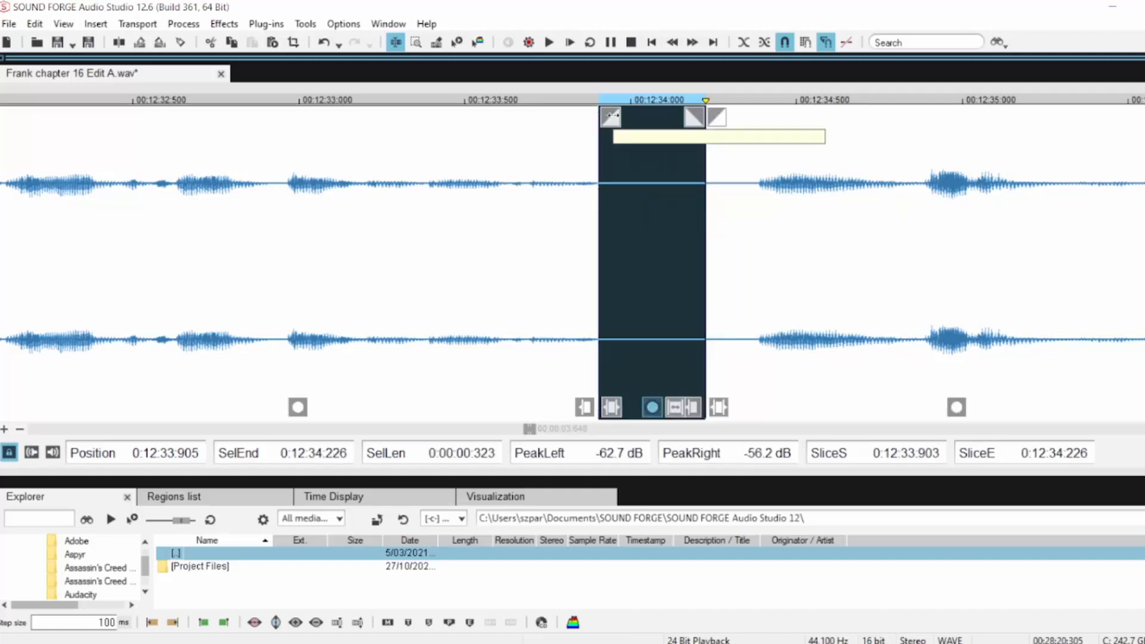
drag(611, 117, 649, 116)
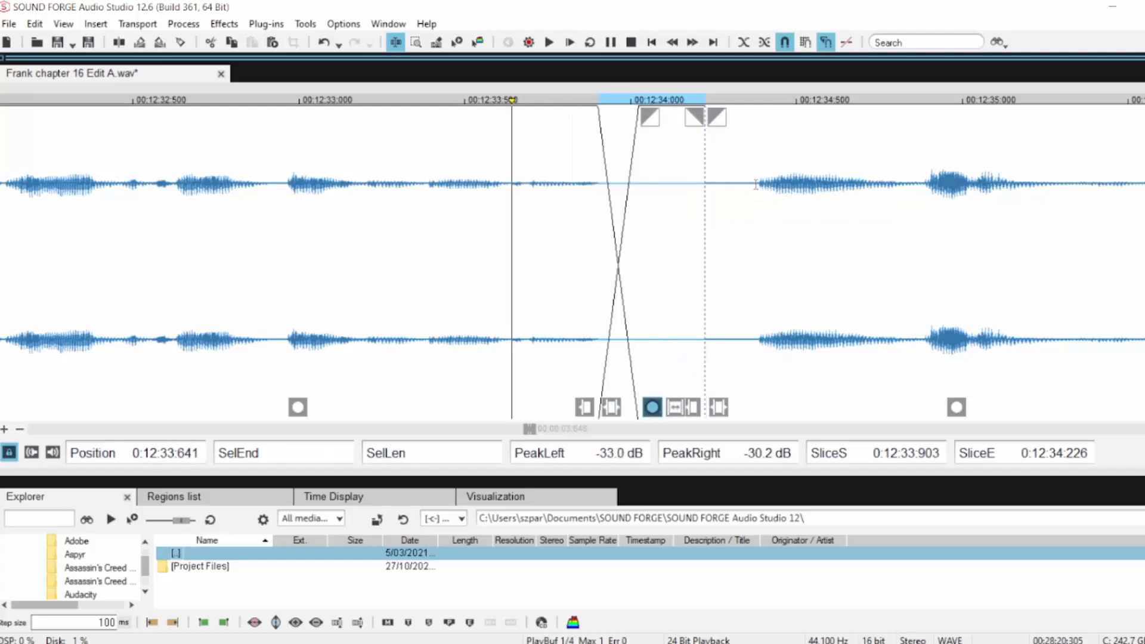
drag(705, 184, 764, 184)
key(Delete)
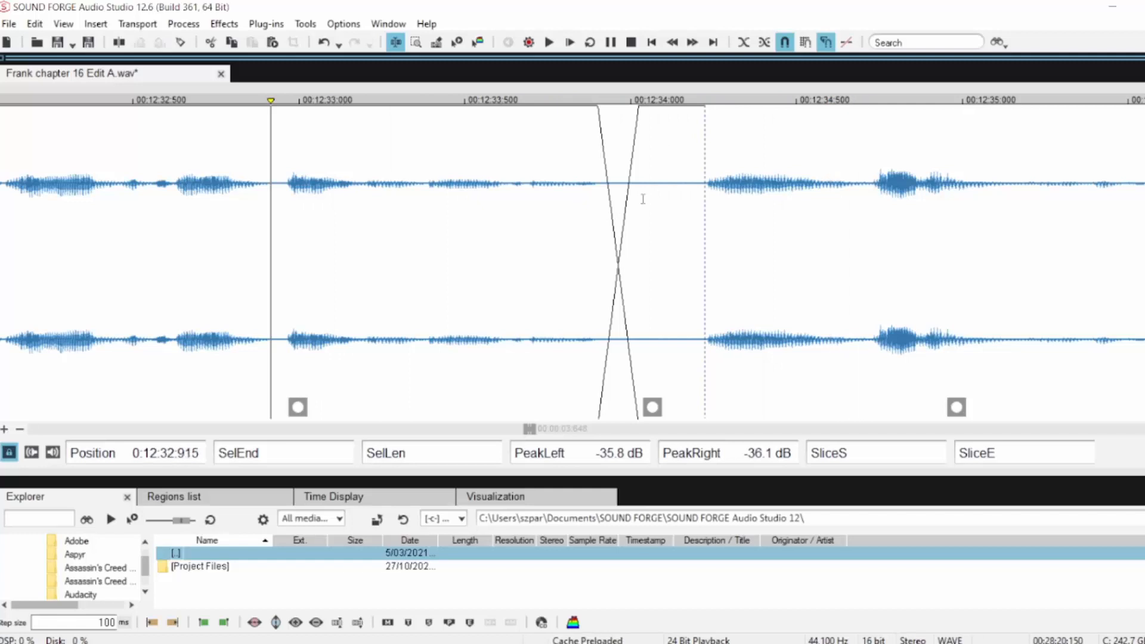
Reapply room tone from 0:12:33:903 to 0:12:34:226 with a shorter start crossfade of about 80 ms and play on to the pause near 0:12:36
drag(704, 200, 598, 199)
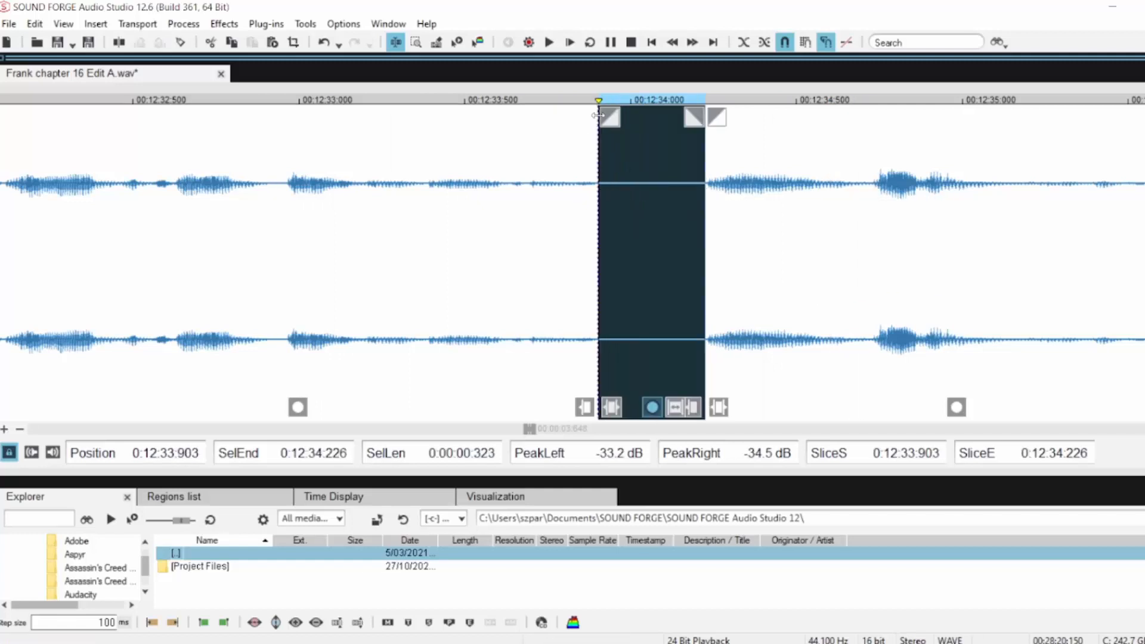
drag(598, 115, 621, 128)
click(263, 192)
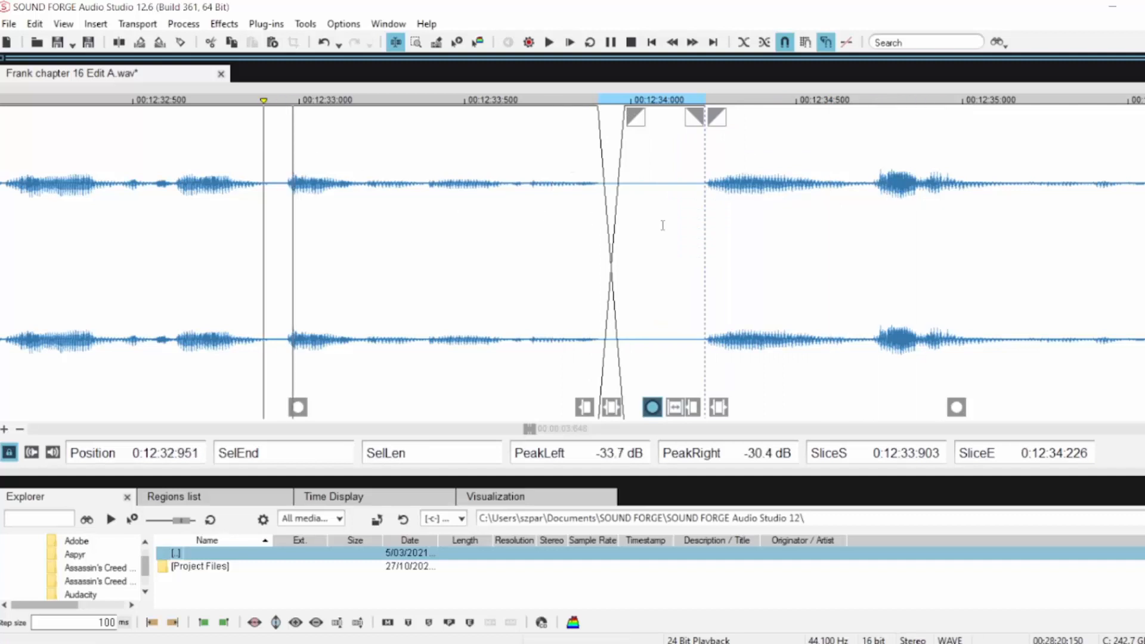
scroll(662, 225, down, 1)
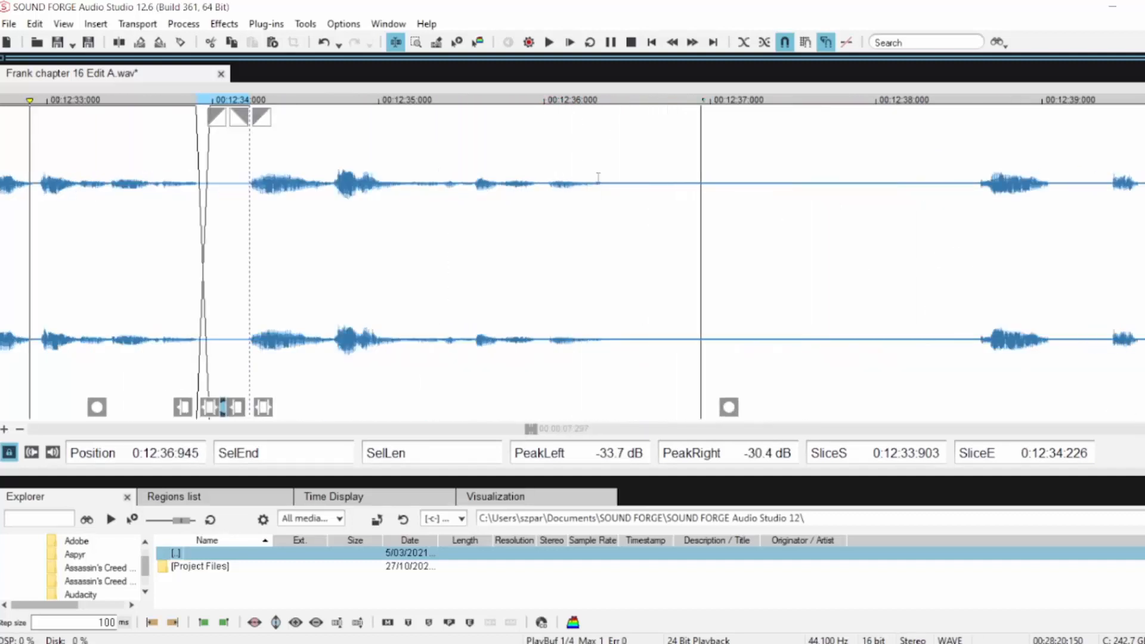
Replace the pause from 0:12:36:397 to 0:12:37:347 with room tone, crossfade its start over about 260 ms, and play it back
drag(609, 182, 767, 185)
drag(620, 116, 663, 117)
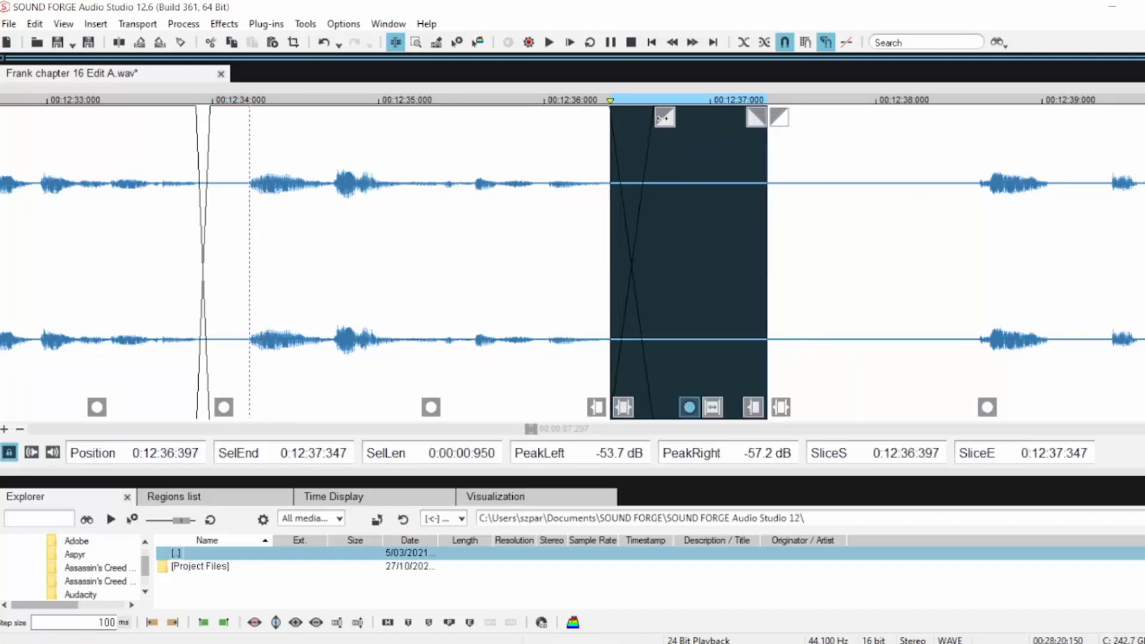
click(507, 178)
key(space)
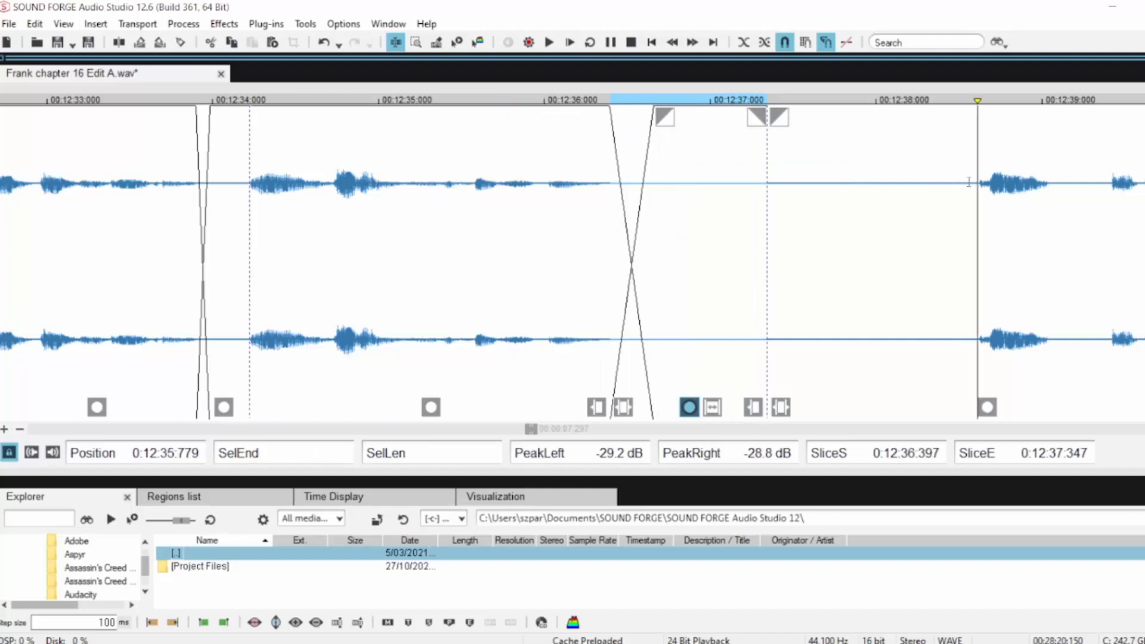
Delete about 1.26 seconds of leftover silence after 0:12:37:347 and play back across the cut
drag(978, 182, 767, 187)
key(Delete)
key(space)
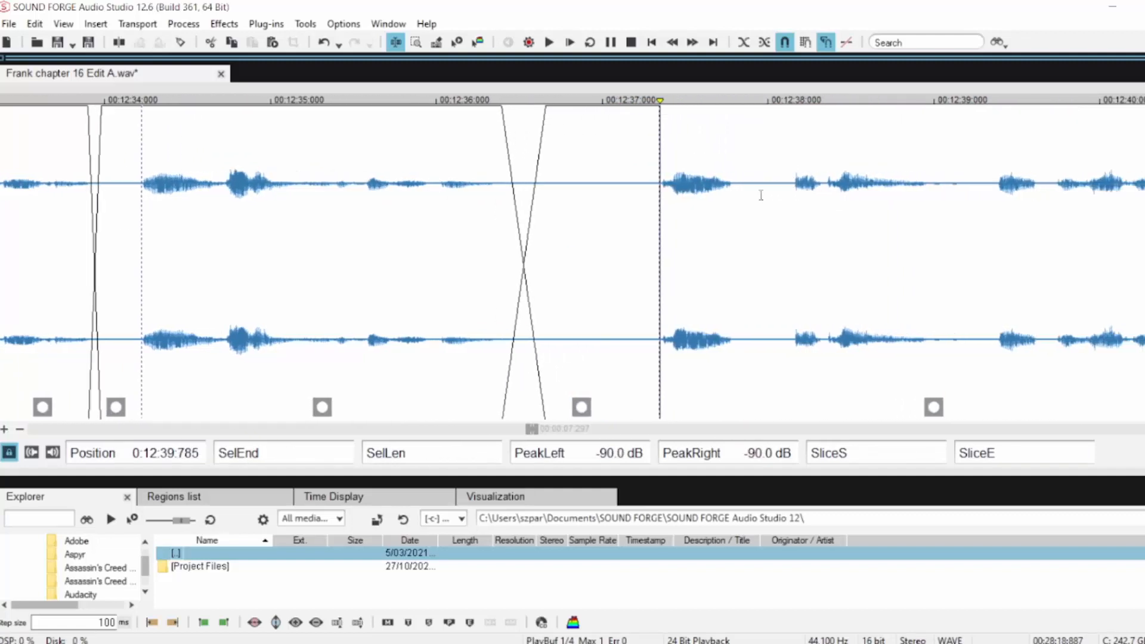
key(space)
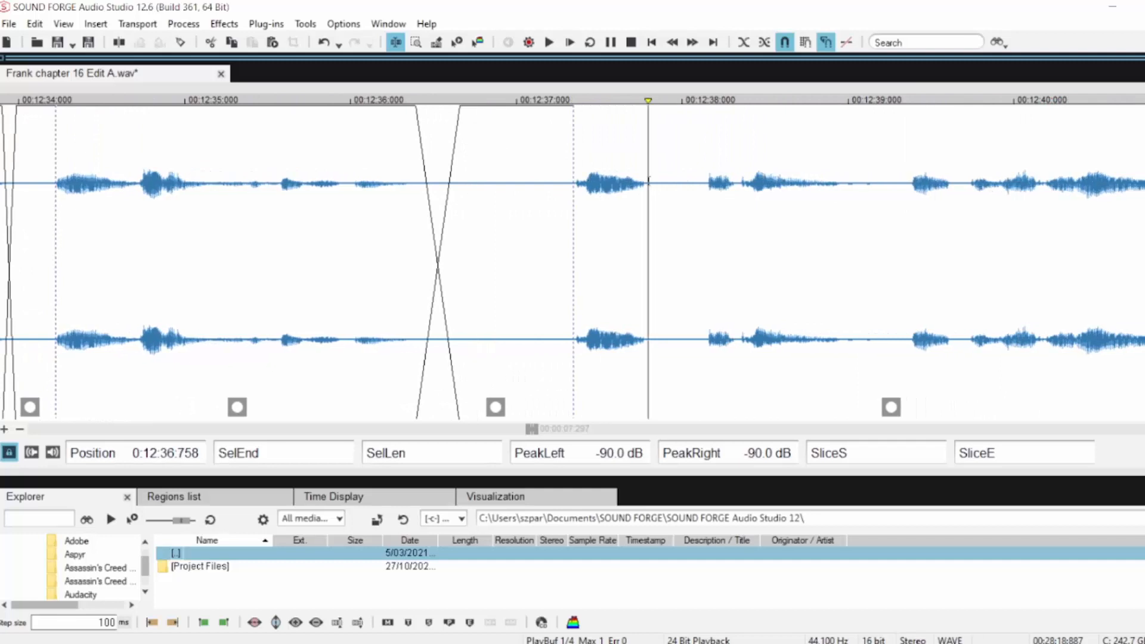
Replace the pauses at 0:12:37:793–0:12:38:150 and 0:12:42:189–0:12:42:676 with room tone, crossfading the first start briefly and the second over about 199 ms
drag(648, 181, 708, 203)
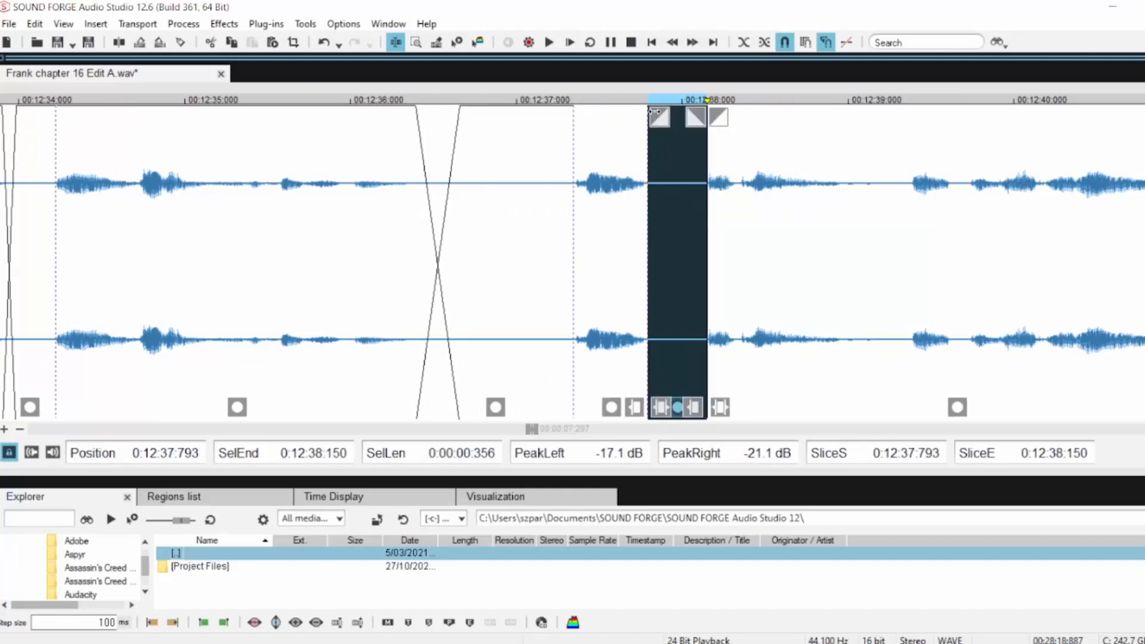
drag(654, 111, 668, 112)
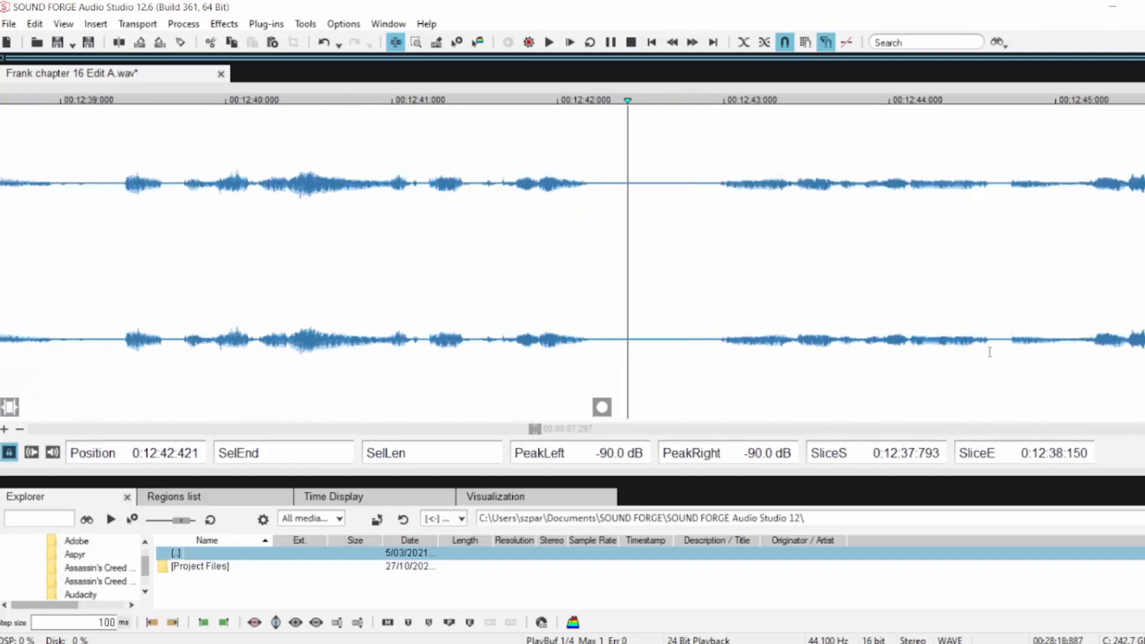
click(587, 181)
scroll(669, 200, up, 1)
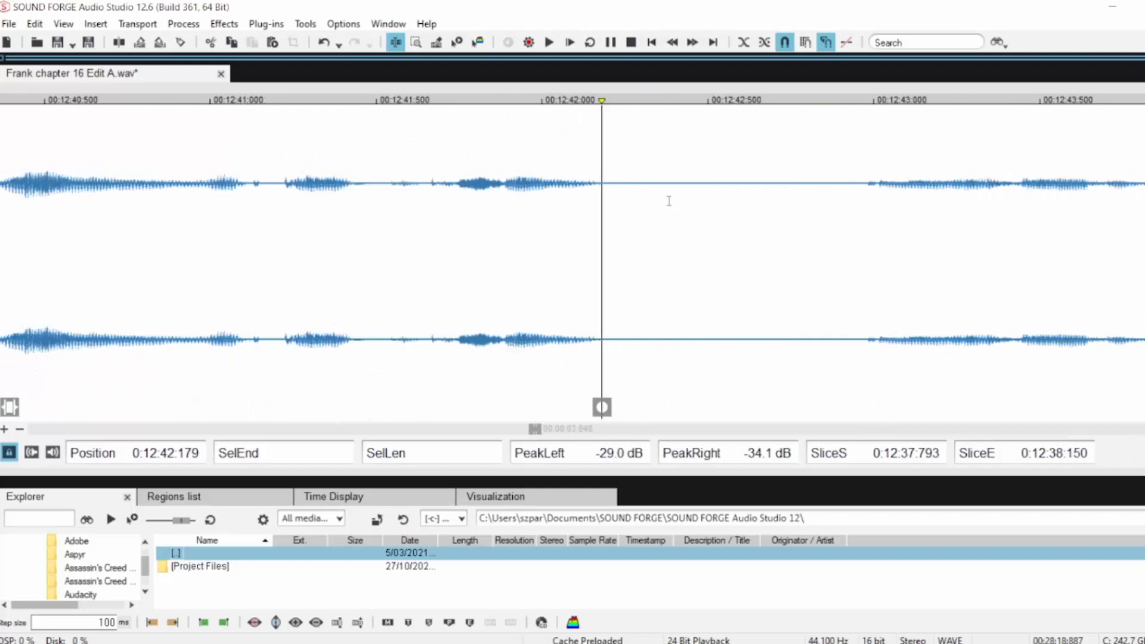
drag(605, 183, 767, 185)
drag(615, 118, 684, 118)
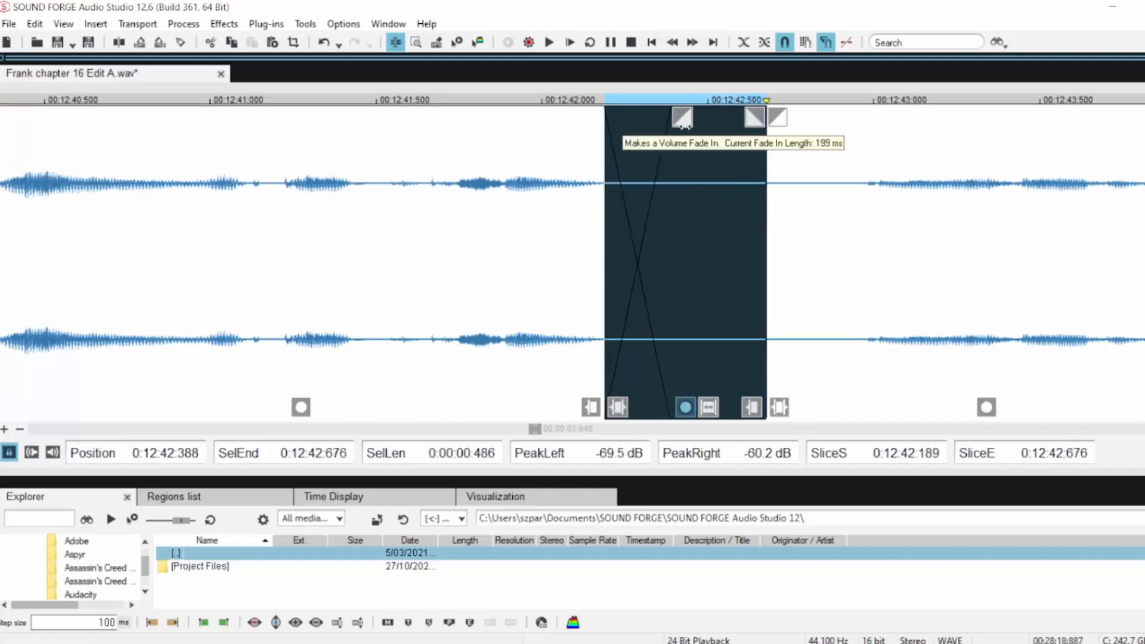
Play back the new crossfade, delete about 0.3 seconds of leftover silence after 0:12:42:676, and play on across the cut
click(448, 158)
key(space)
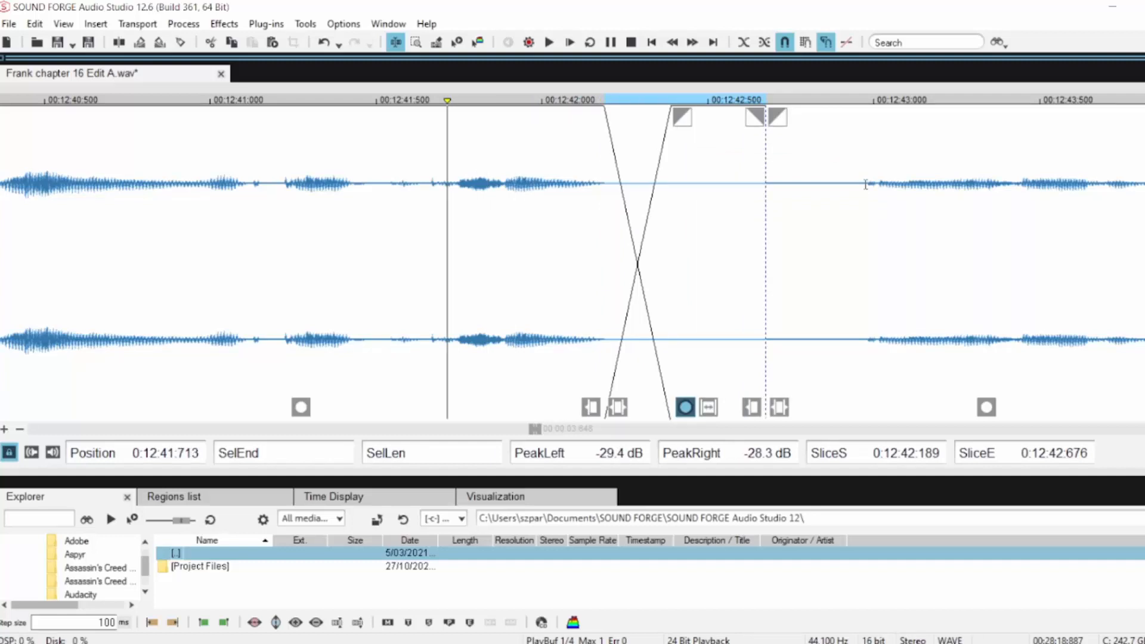
drag(864, 185, 767, 192)
key(Delete)
click(293, 198)
key(space)
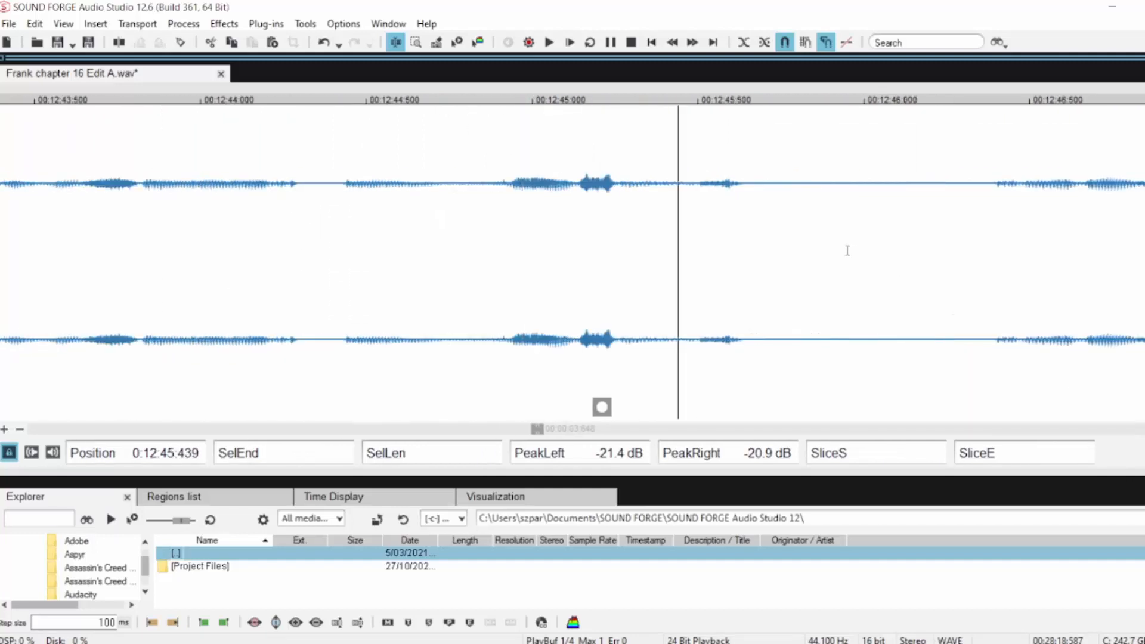
Replace the pause from 0:12:45:641 to 0:12:46:150 with room tone, crossfade its start over about 130 ms, and play it back
drag(744, 208, 913, 211)
key(s)
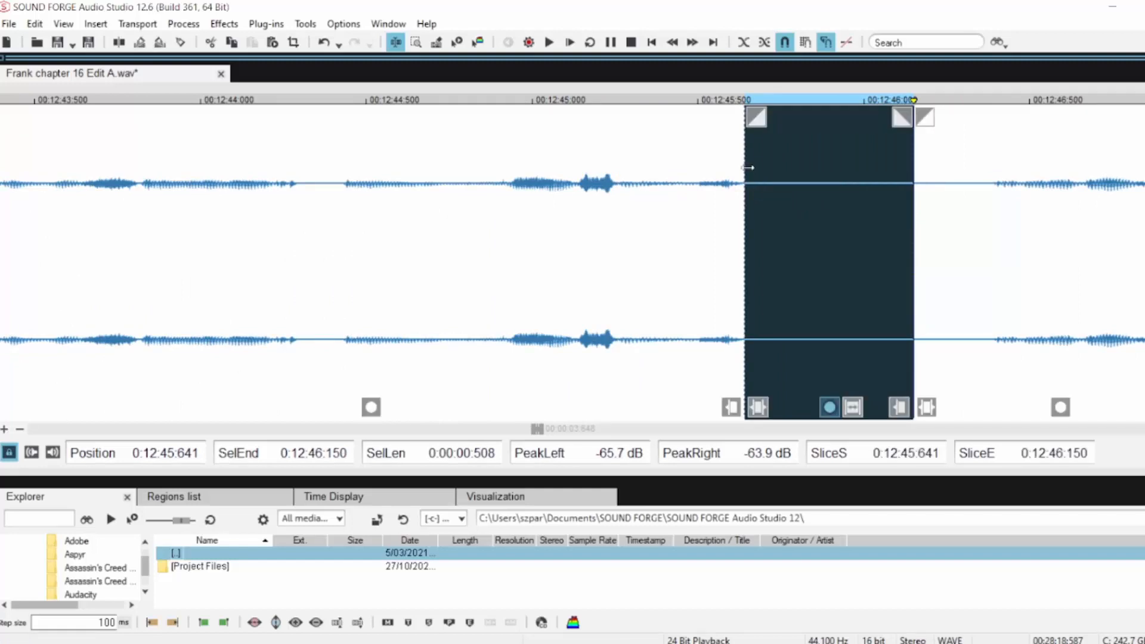
click(755, 118)
click(552, 203)
key(space)
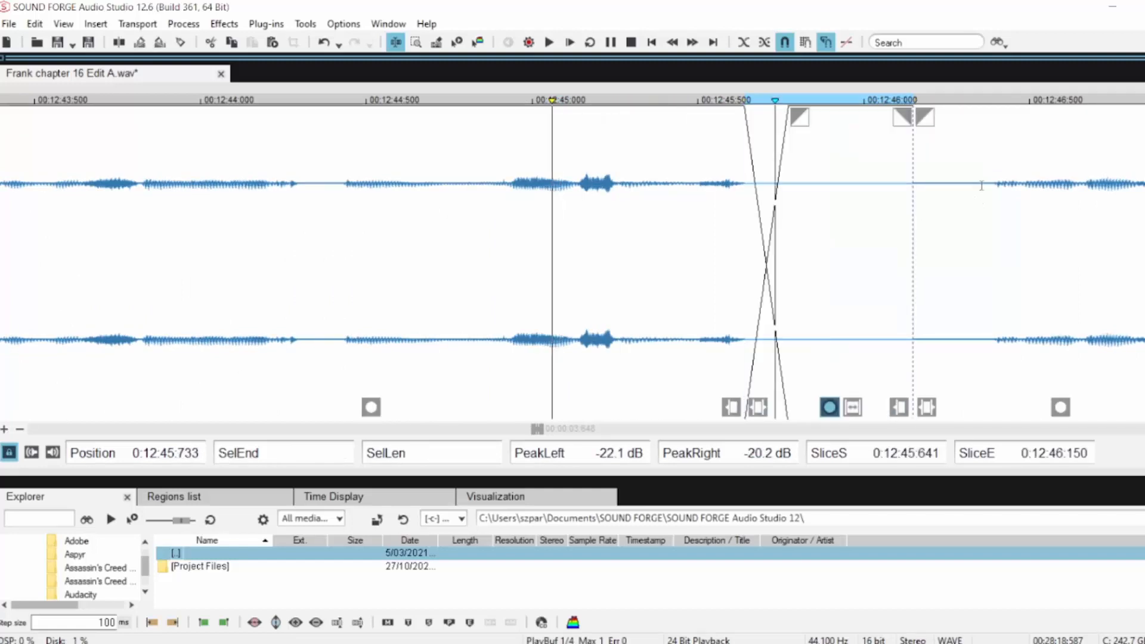
Delete about 0.24 seconds of leftover silence after 0:12:46:150 and play on to the pause near 0:12:49:500
drag(993, 180, 914, 194)
key(Delete)
click(503, 227)
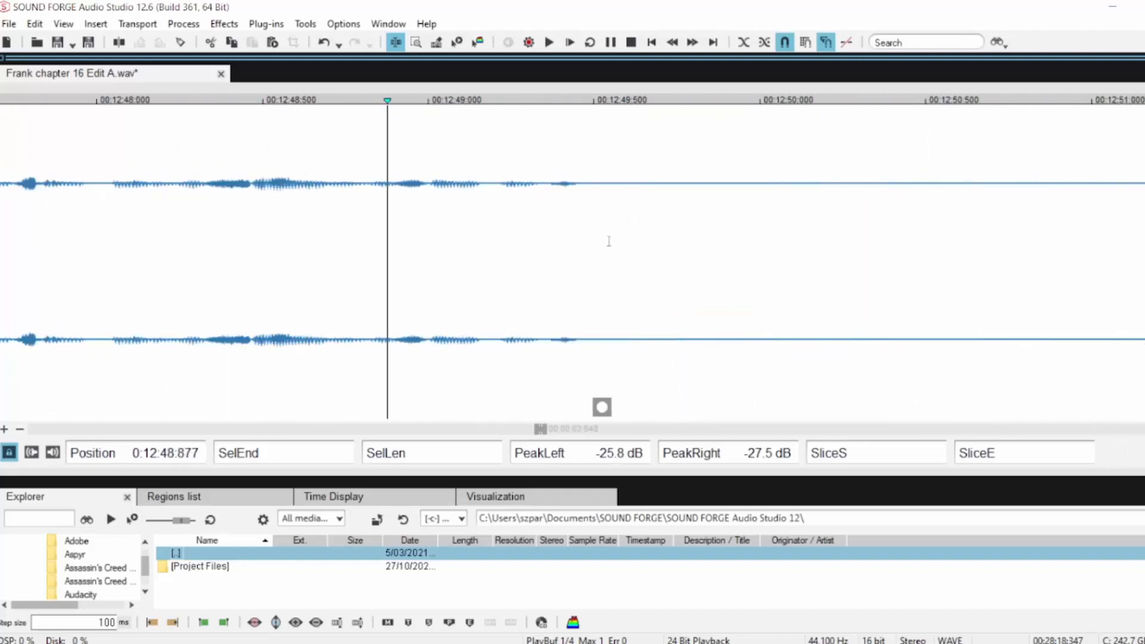
Replace the pause from 0:12:49:475 to 0:12:50:430 with room tone, crossfade its start over about 240 ms, and play it back
scroll(635, 191, down, 1)
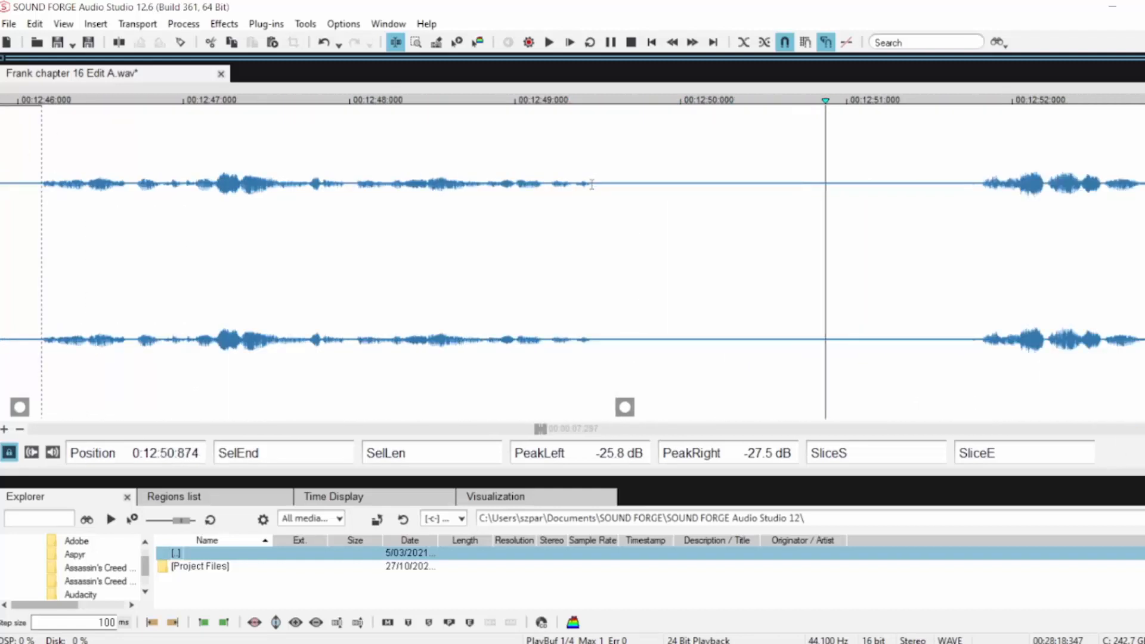
drag(591, 184, 751, 192)
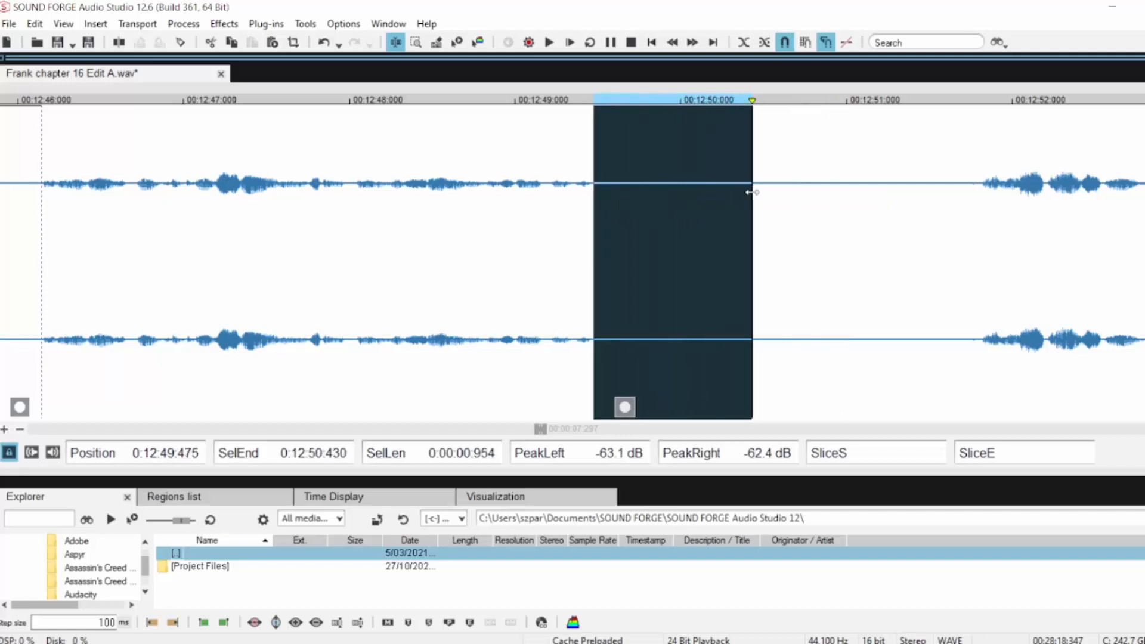
key(s)
drag(604, 117, 645, 122)
click(462, 173)
key(space)
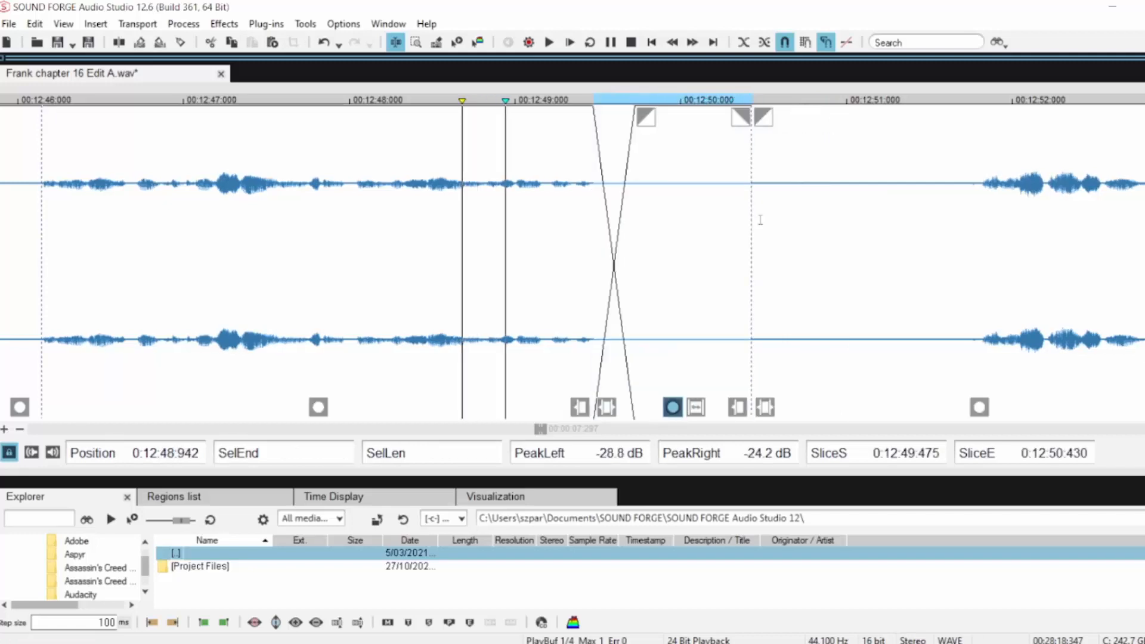
key(space)
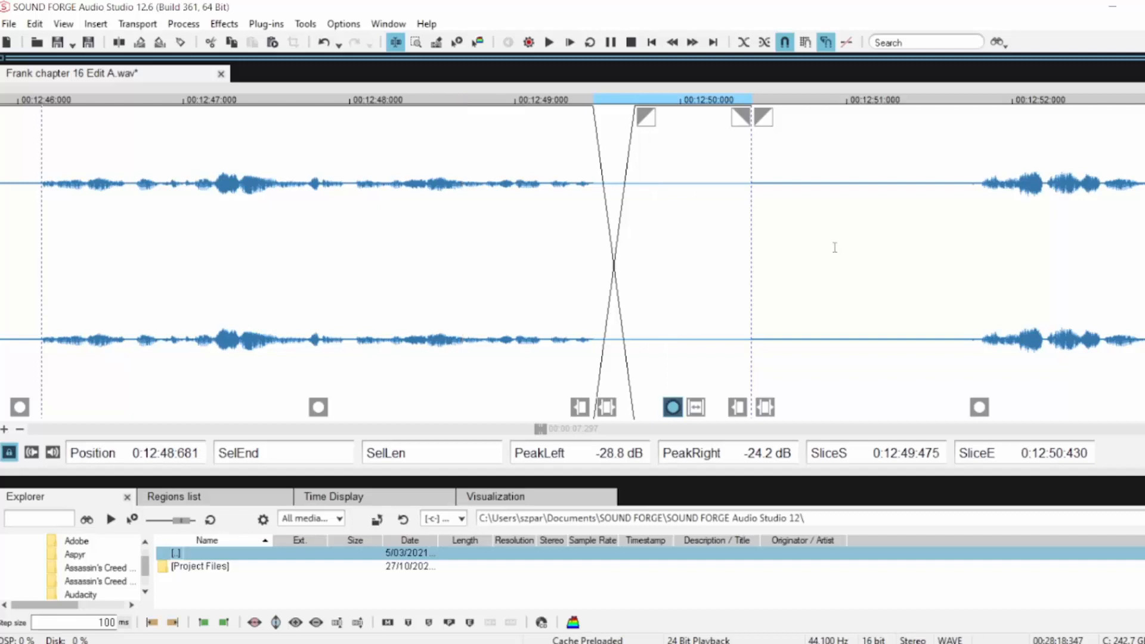
Save Frank chapter 16 Edit A.wav, switch to the Work note in Notepad and replace its time with 12:50
key(ctrl+s)
key(alt+Tab)
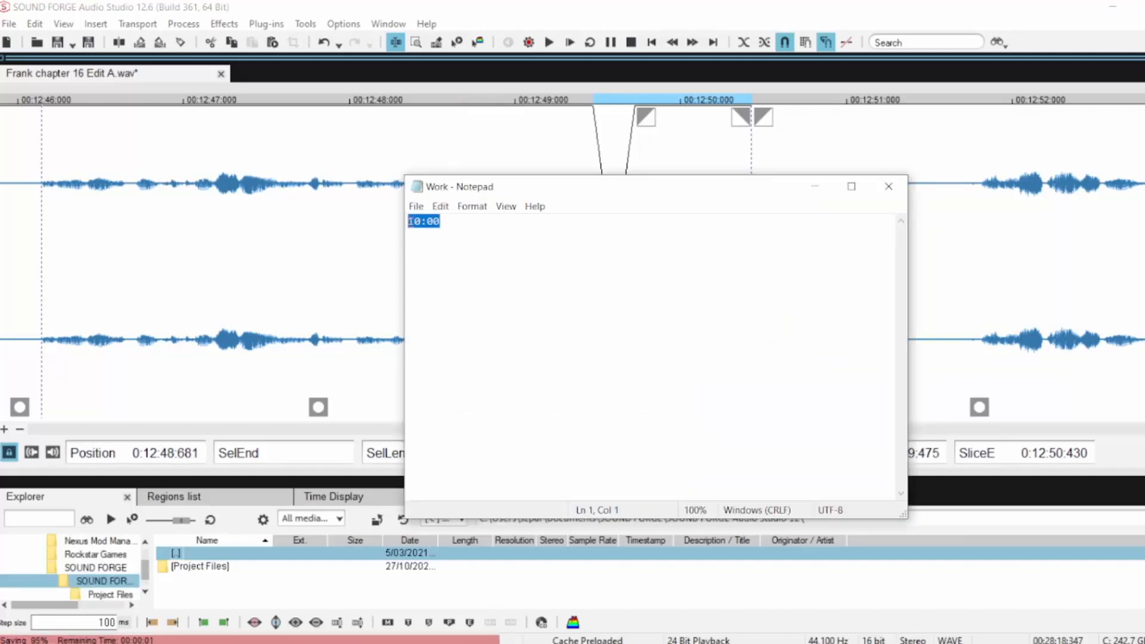
text(12:50)
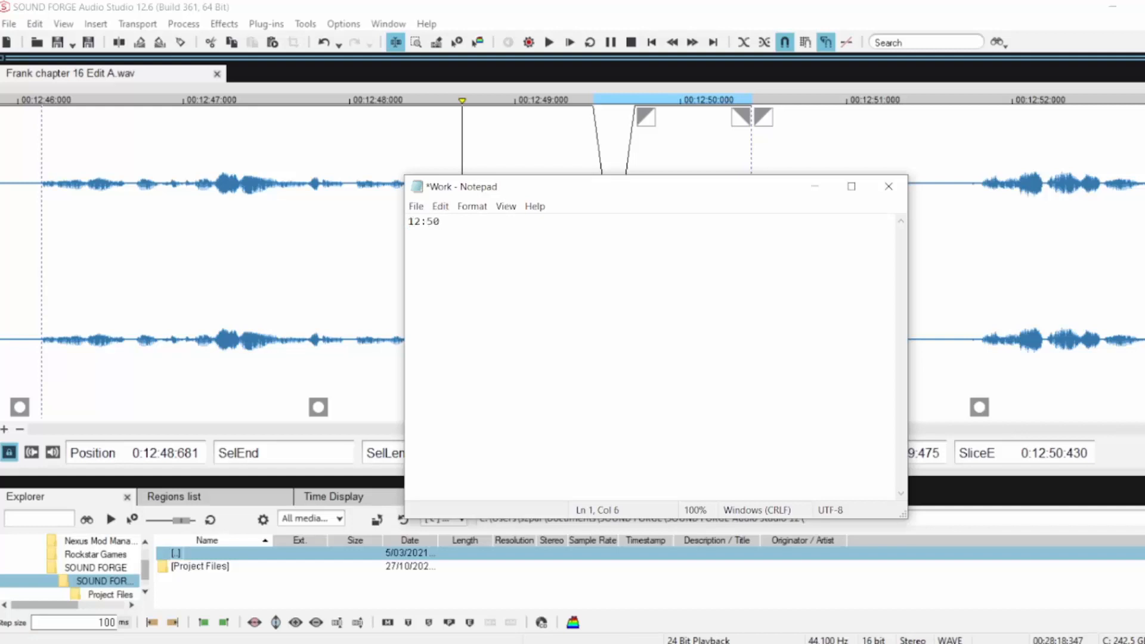
Switch back to SOUND FORGE, save a copy over Frank chapter 16 Edit B.wav on the Desktop, and close that copy
click(585, 5)
key(ctrl+shift+s)
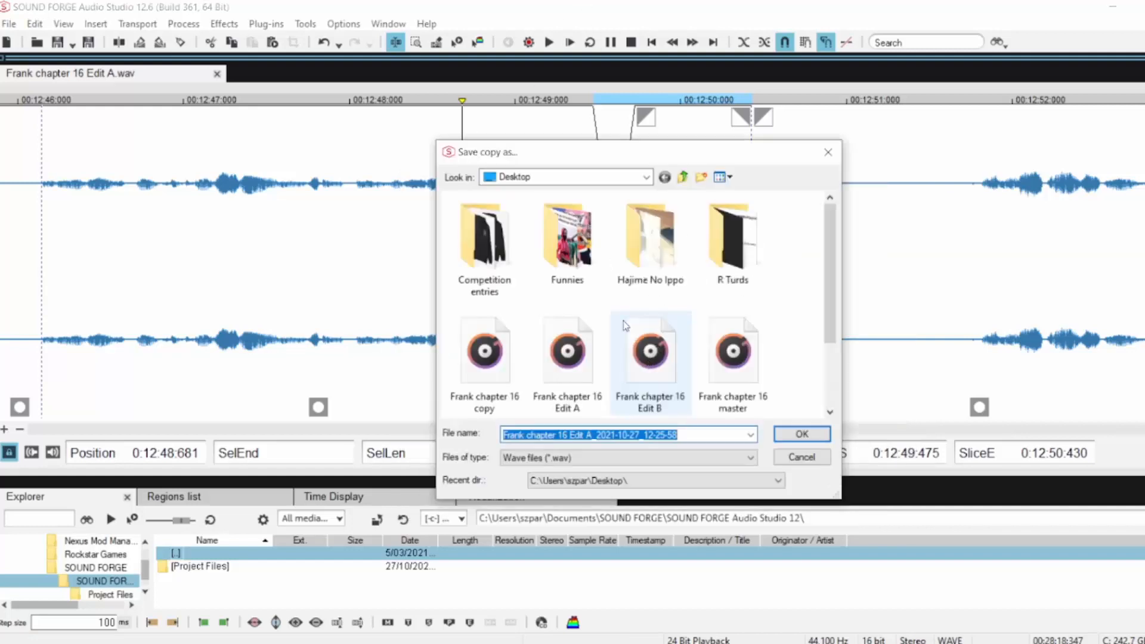
click(650, 357)
click(802, 435)
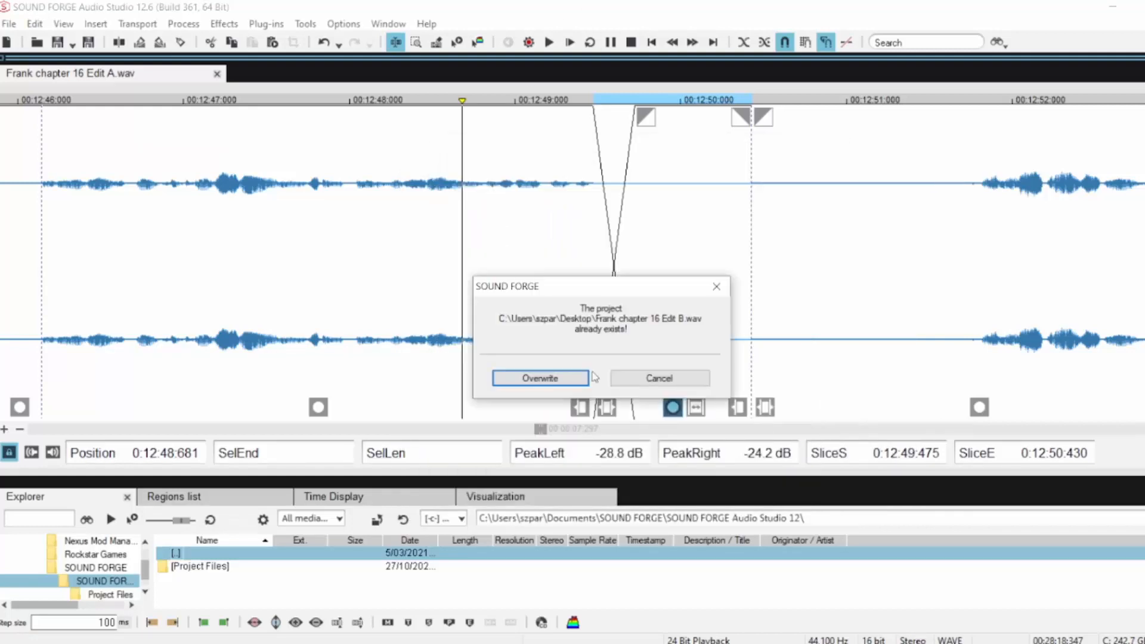
click(541, 379)
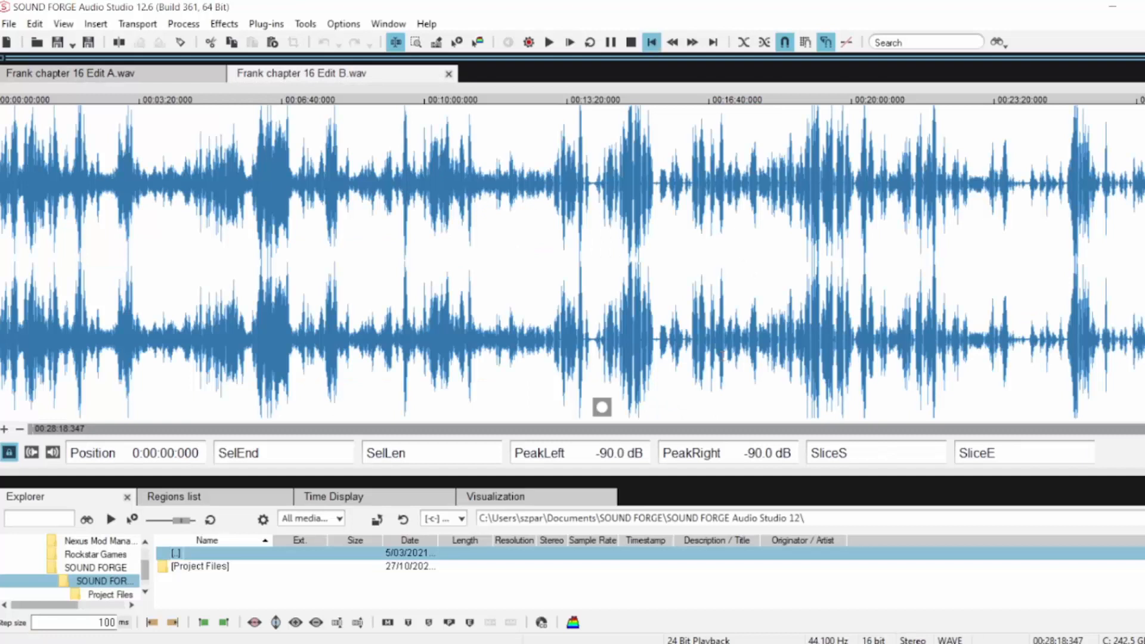
click(448, 73)
Delete about 1.37 seconds of leftover silence after 0:12:50:430 and play on to the pause near 0:12:56
key(space)
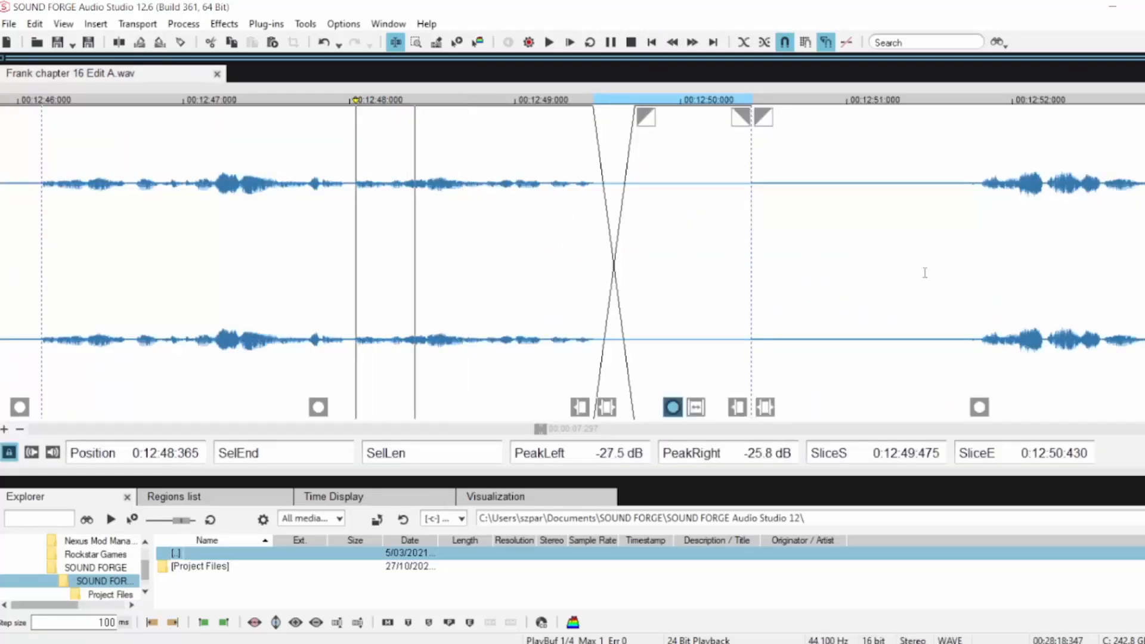
drag(978, 181, 751, 221)
key(Delete)
key(space)
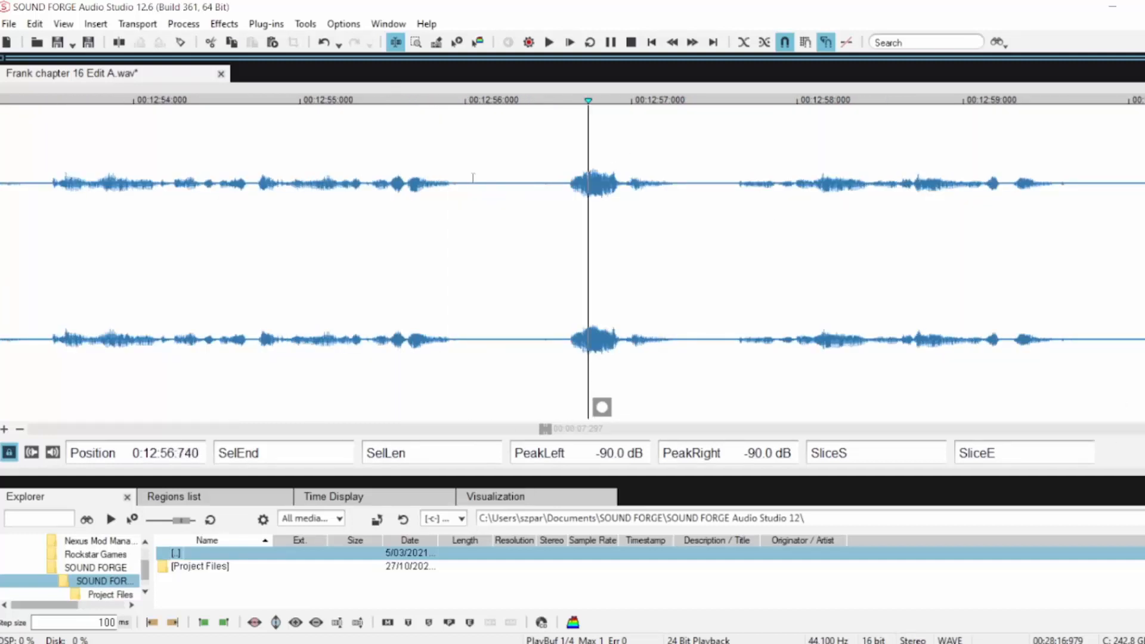
Locate the end of the speech near 0:12:55:900, replace the pause from 0:12:55:936 to 0:12:56:425 with room tone, and crossfade its start over about 170 ms
click(456, 182)
scroll(500, 204, up, 1)
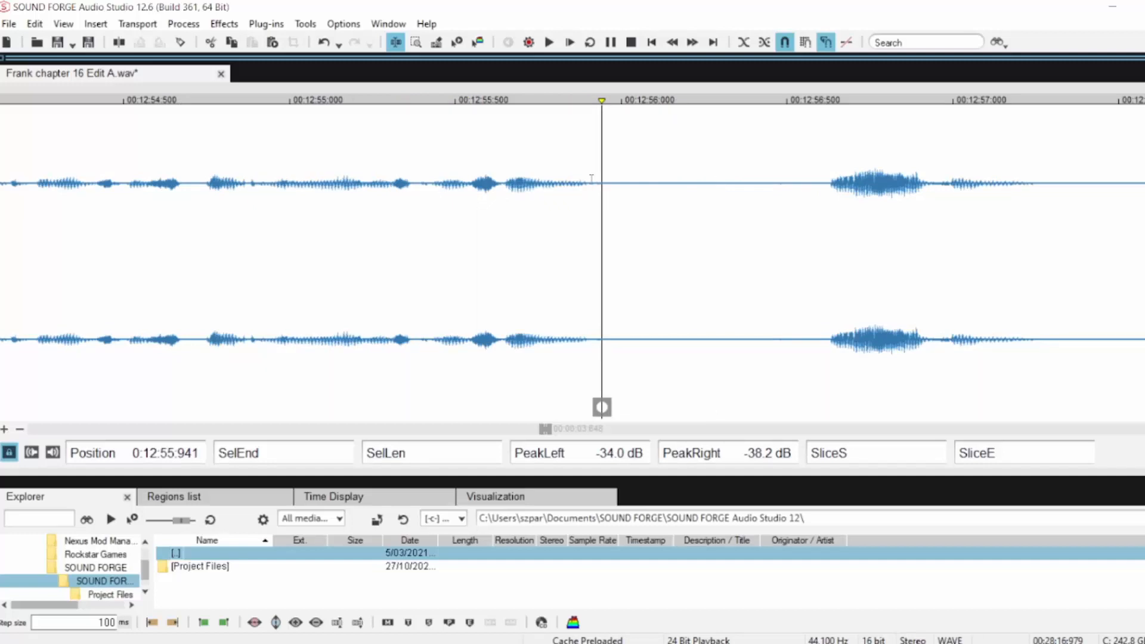
drag(591, 178, 674, 195)
click(537, 188)
key(space)
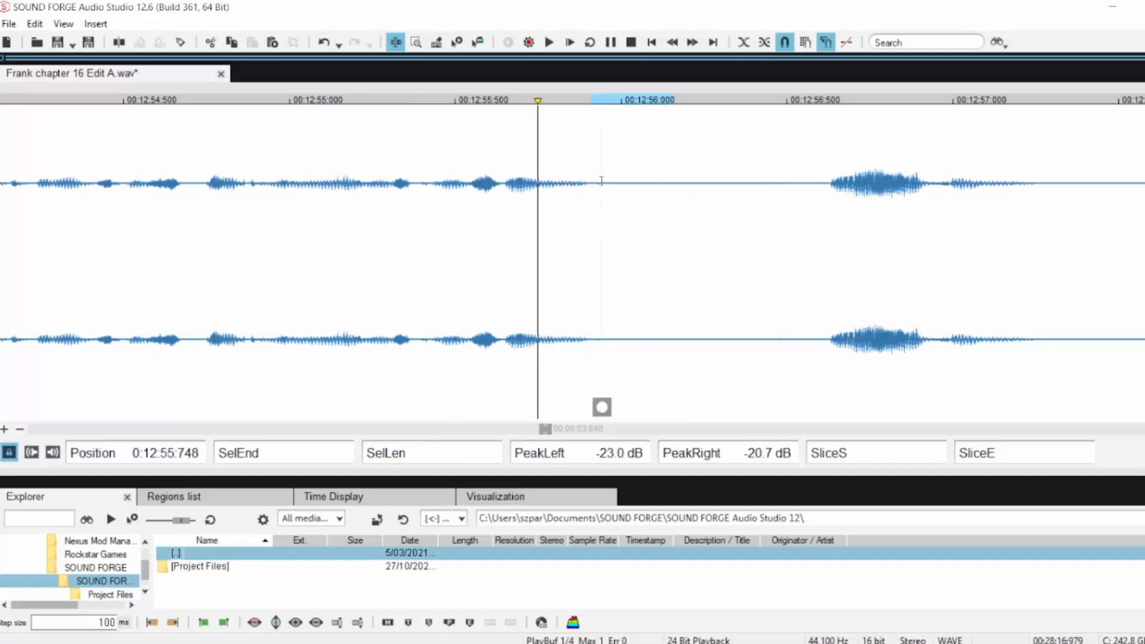
click(601, 181)
drag(600, 176, 761, 194)
drag(611, 117, 667, 117)
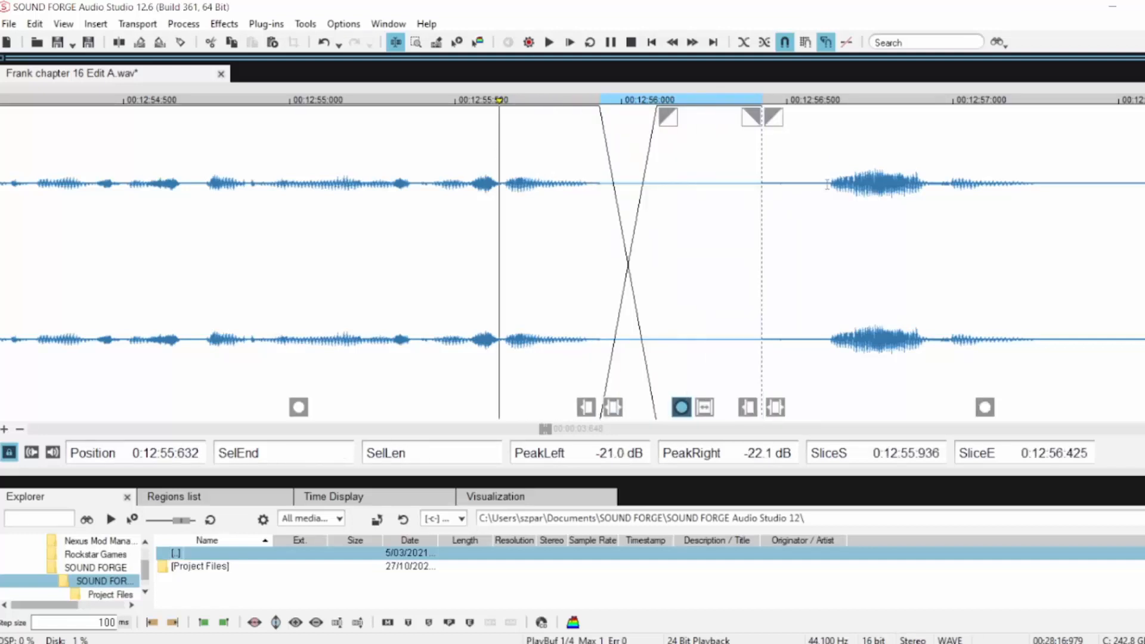
Delete about 0.2 seconds of leftover silence after 0:12:56:425 and play back across the cut
drag(826, 185, 761, 187)
key(Delete)
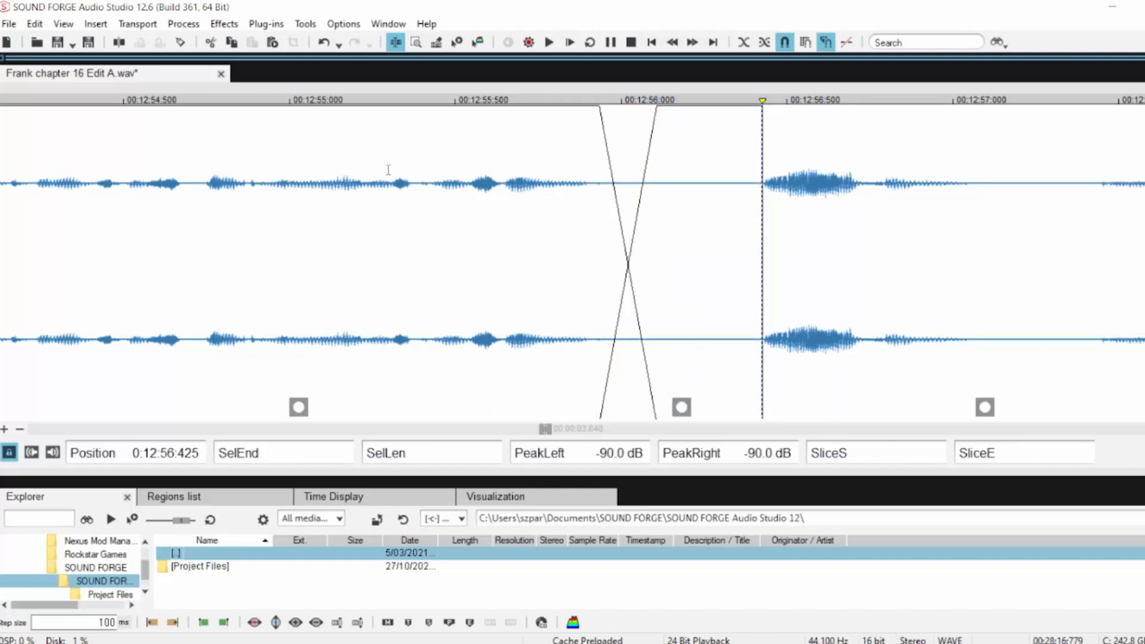
click(388, 170)
key(space)
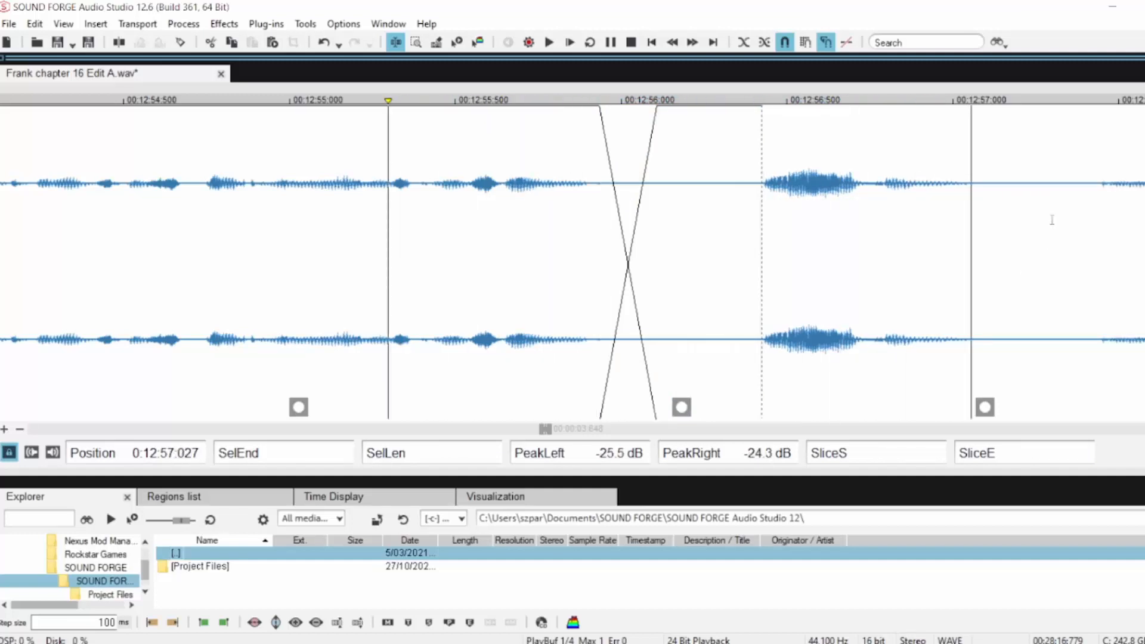
key(space)
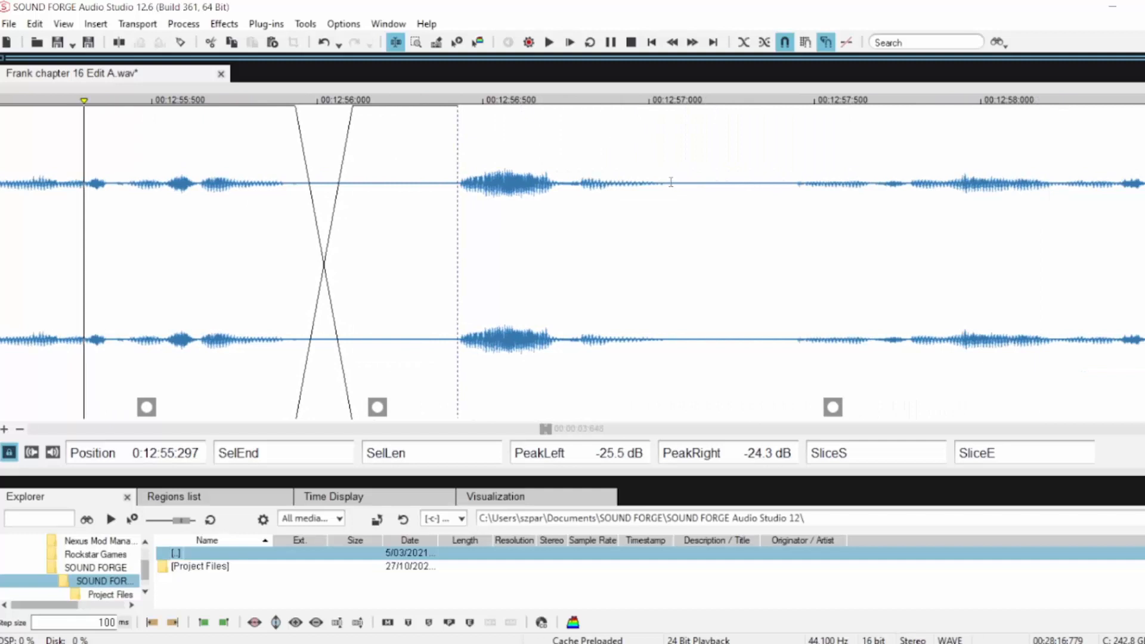
Replace the pause from 0:12:57:052 to 0:12:57:432 with room tone, crossfade its start over 97 ms, and play on
drag(667, 182, 792, 230)
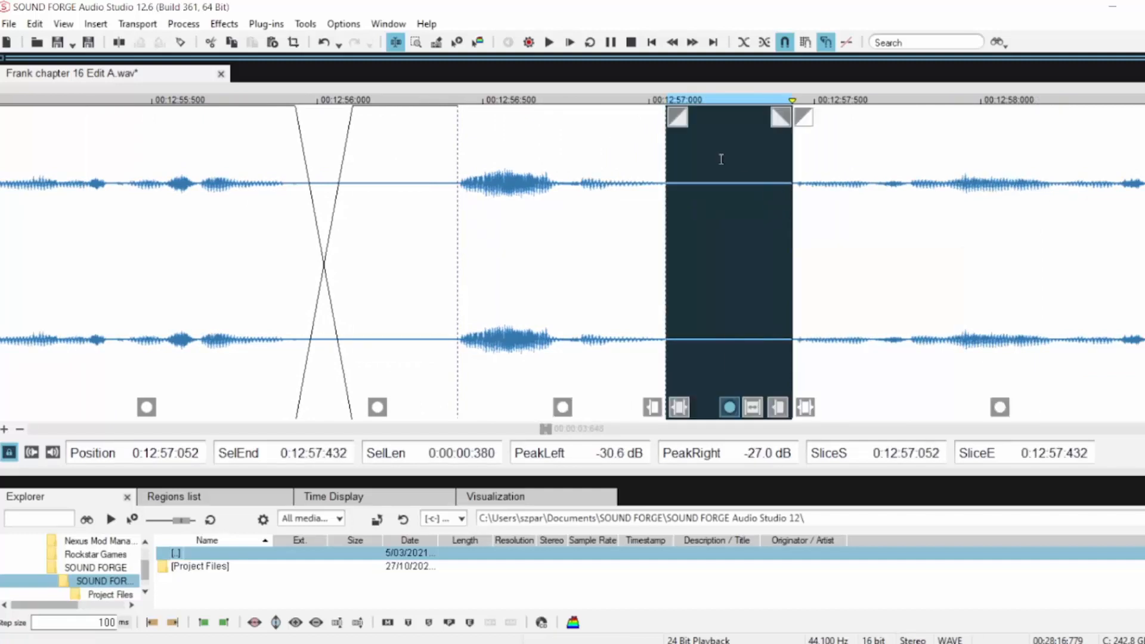
key(space)
drag(677, 117, 707, 116)
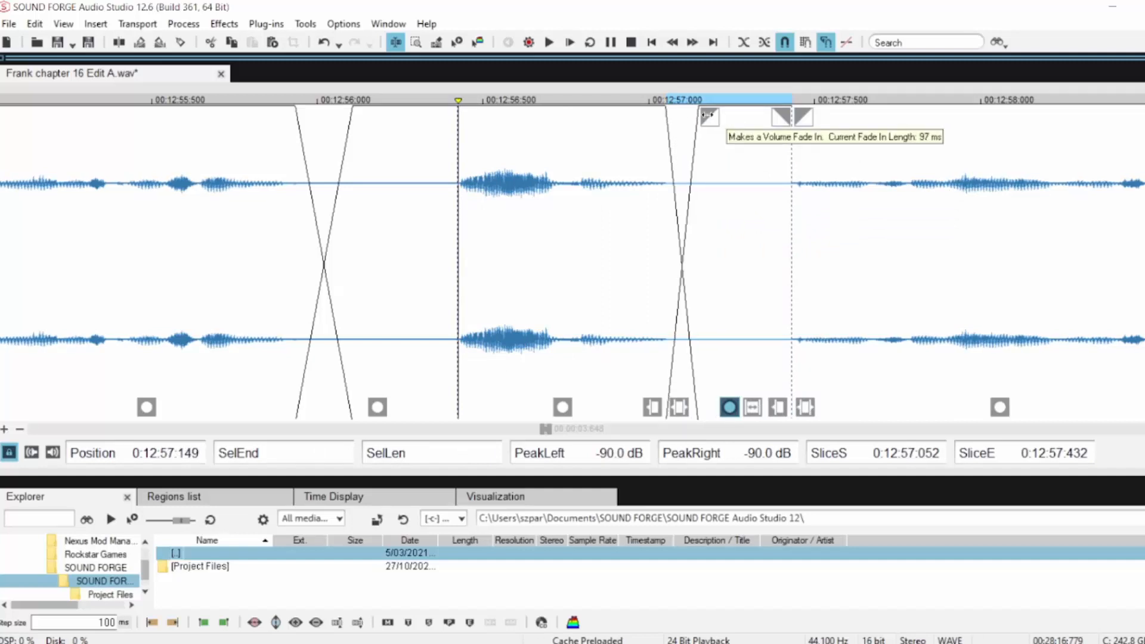
key(space)
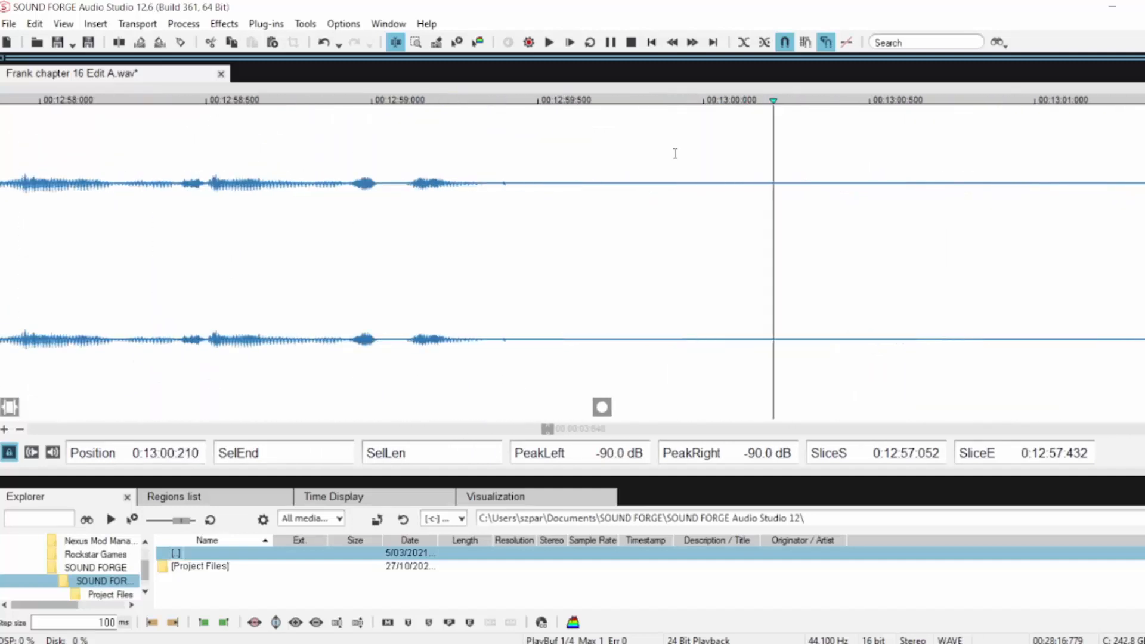
Replace the pause from 0:12:59:417 to 0:13:00:408 with room tone, crossfade its start over about 300 ms, and play it back
drag(510, 182, 839, 188)
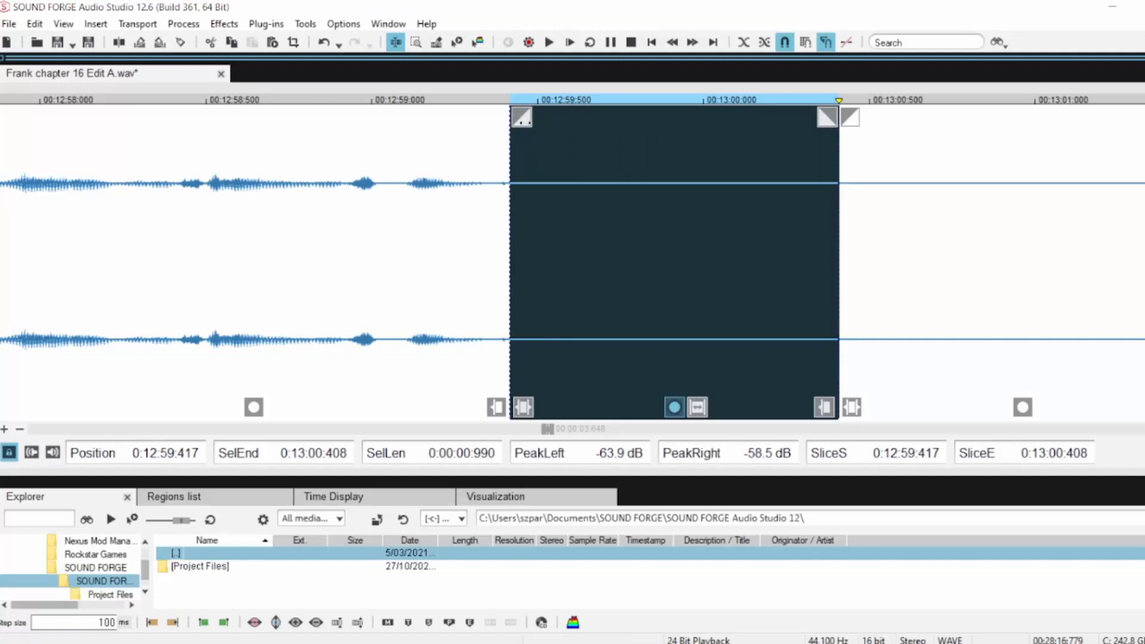
drag(525, 122, 626, 121)
click(356, 182)
key(space)
Delete the 1.617 seconds of leftover silence from 0:13:00:408 to 0:13:02:026 and play on
scroll(973, 218, down, 1)
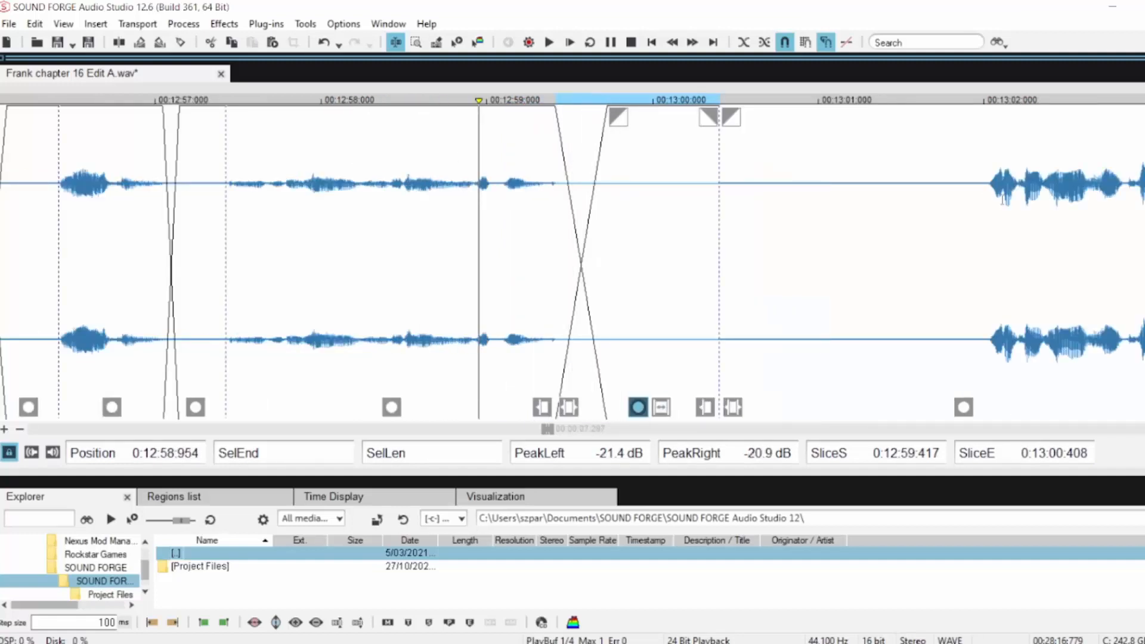
drag(986, 205, 718, 205)
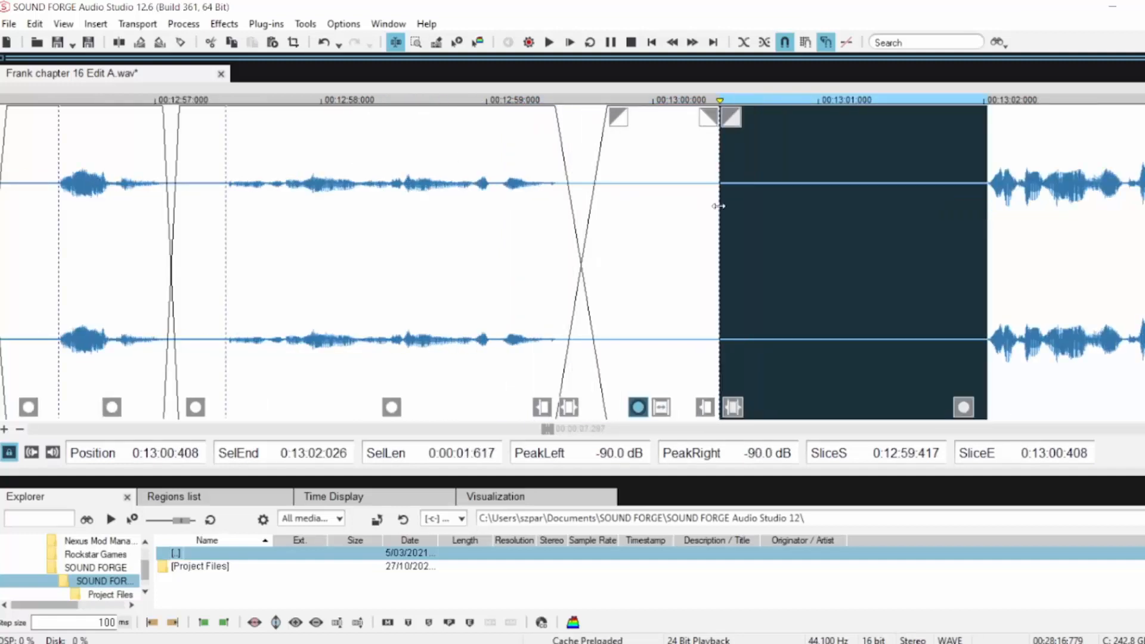
key(Delete)
key(space)
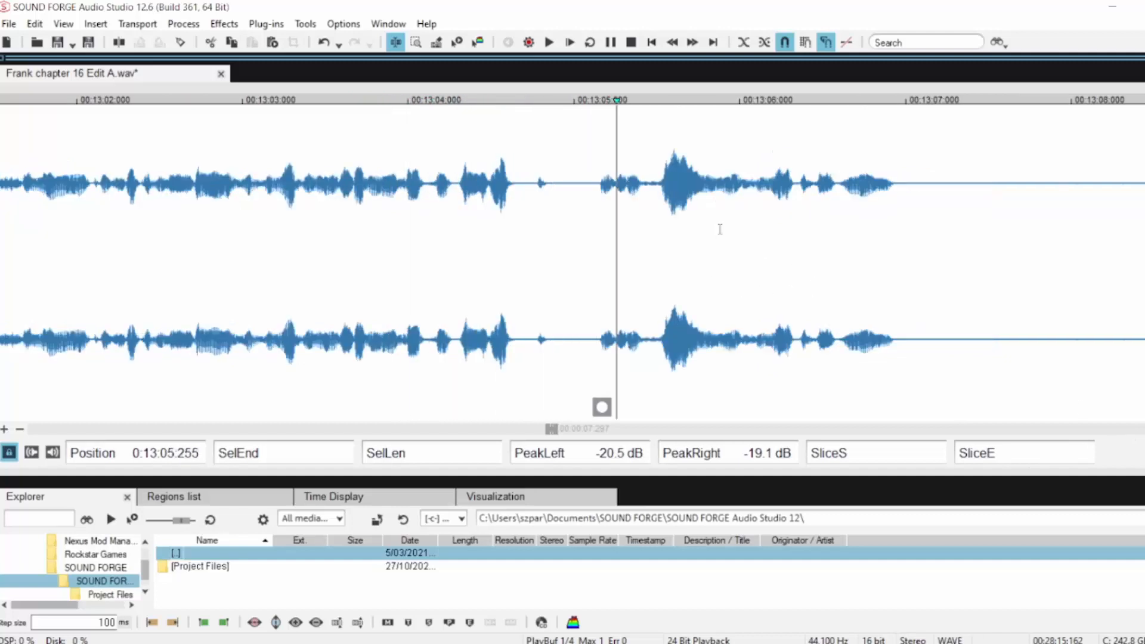
Replace the short pause from 0:13:04:857 to 0:13:05:147 with room tone, crossfade its start over about 70 ms, and play it back
scroll(547, 183, up, 1)
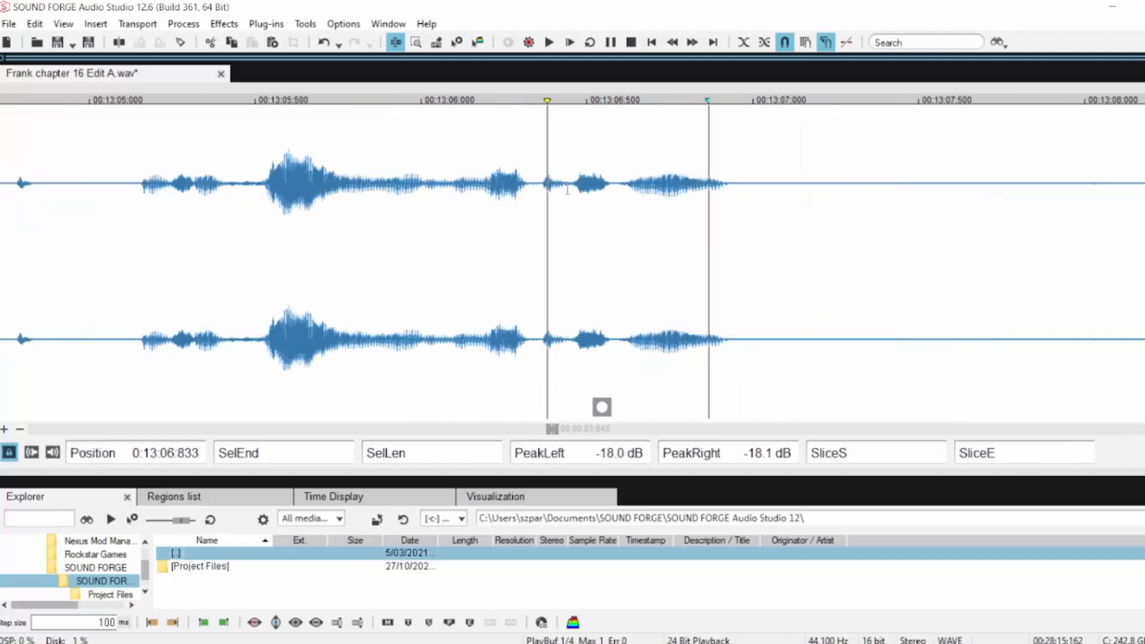
scroll(567, 189, down, 1)
key(space)
drag(322, 183, 367, 200)
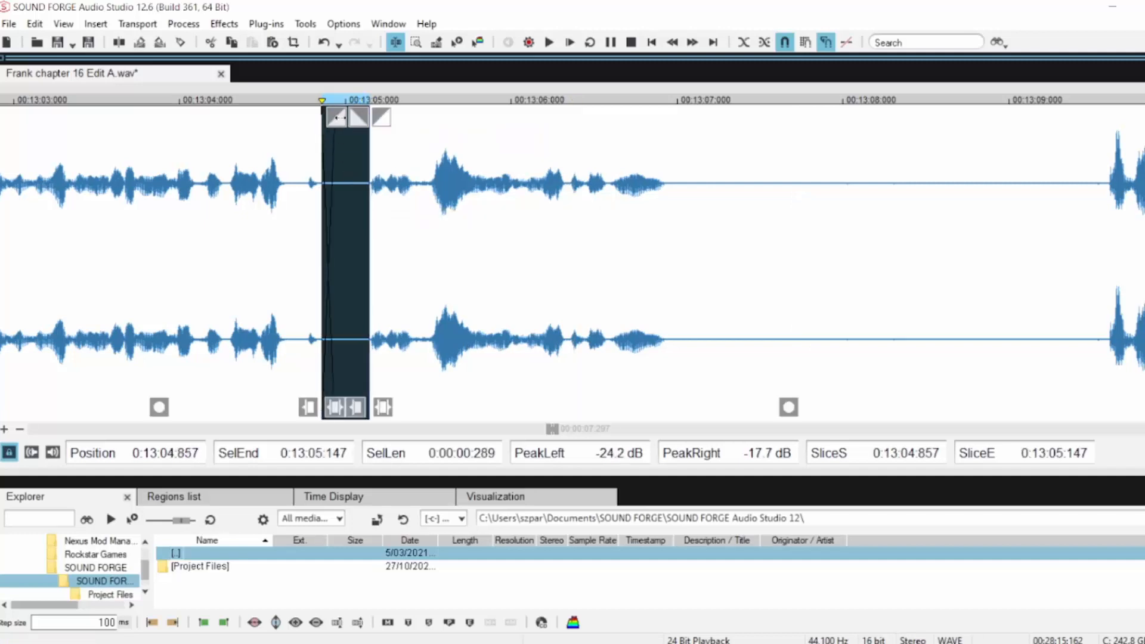
click(224, 178)
key(space)
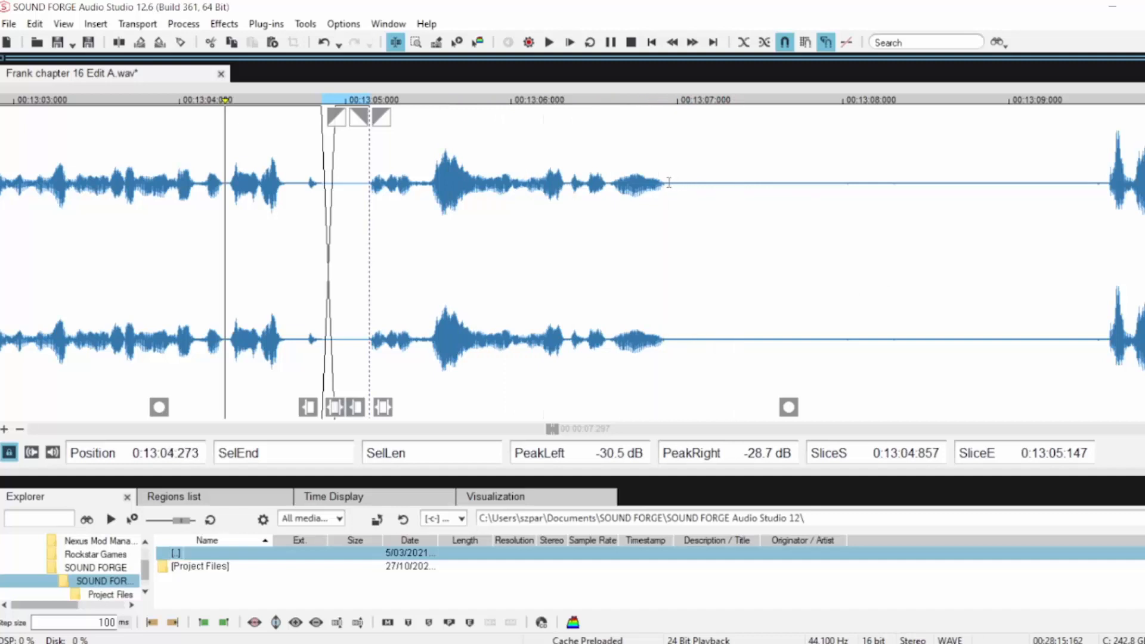
Replace the pause from 0:13:06:952 to 0:13:07:926 with room tone, crossfade its start over about 360 ms, and delete about 1.67 seconds of silence after it
drag(668, 183, 831, 184)
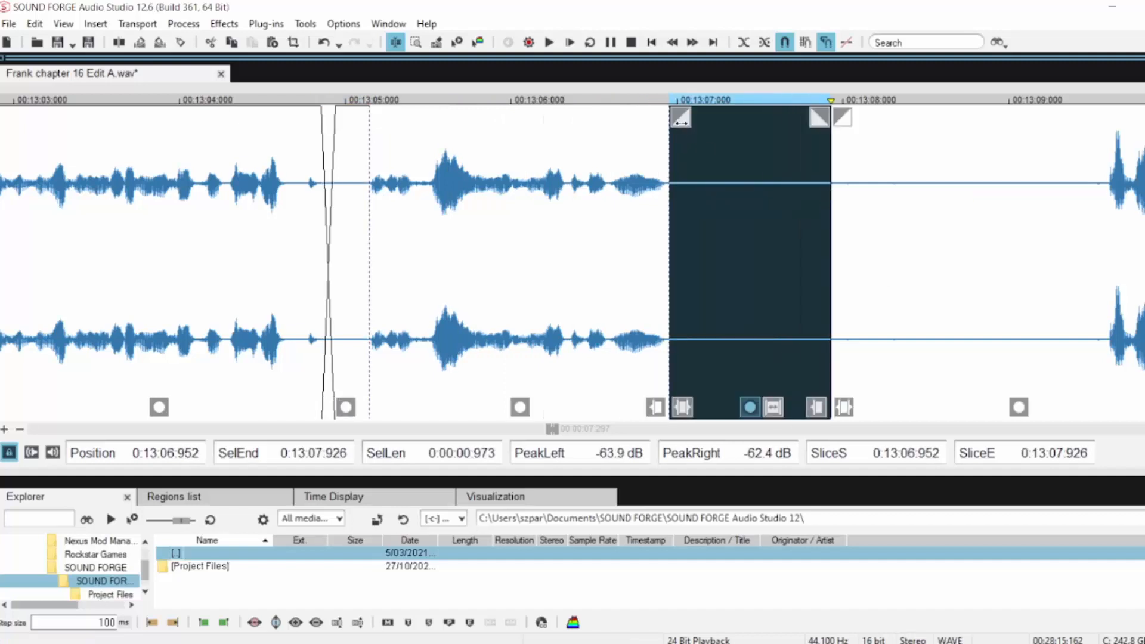
drag(681, 119, 734, 118)
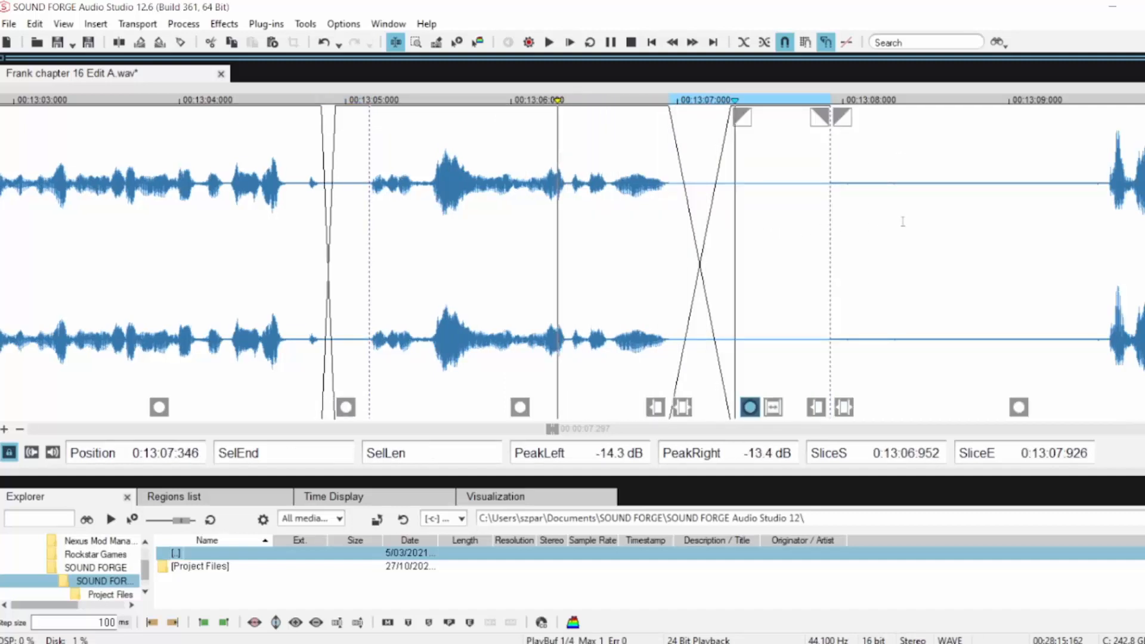
key(space)
drag(1107, 182, 828, 216)
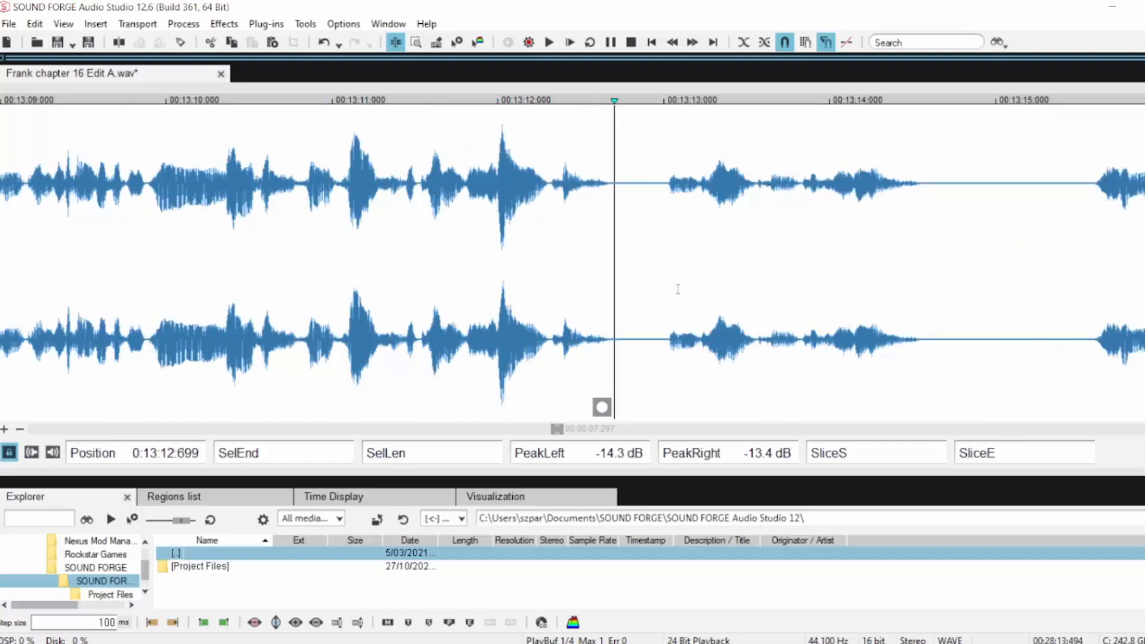
Replace the pause from 0:13:12:668 to 0:13:13:019 with room tone, crossfade its start over about 90 ms, and play it back
drag(608, 180, 666, 224)
key(s)
drag(616, 116, 632, 117)
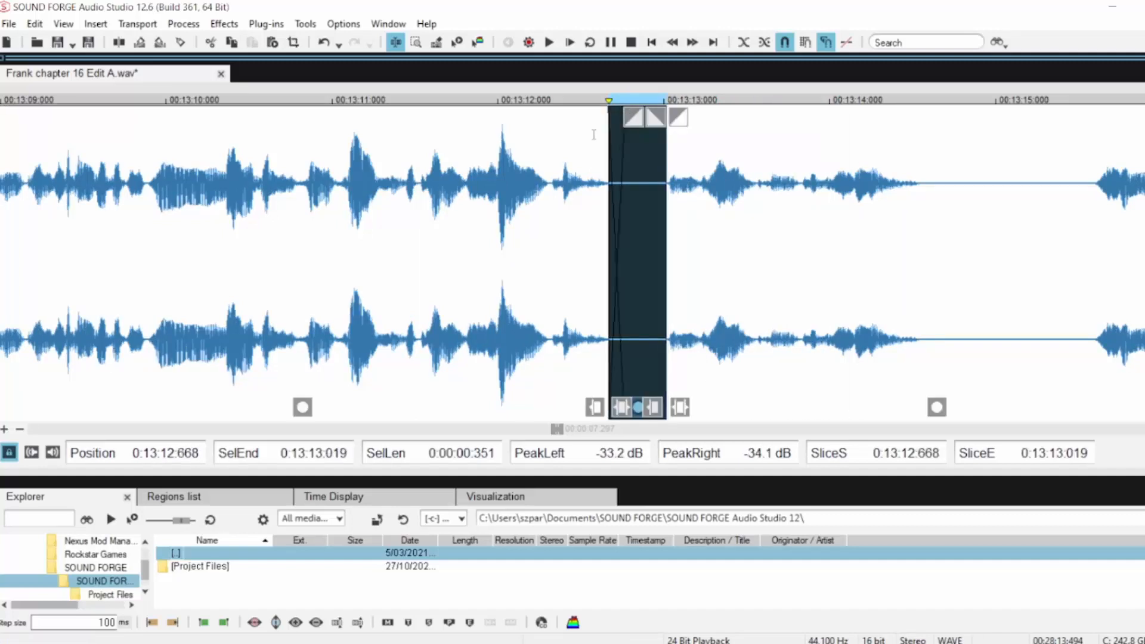
click(523, 161)
key(space)
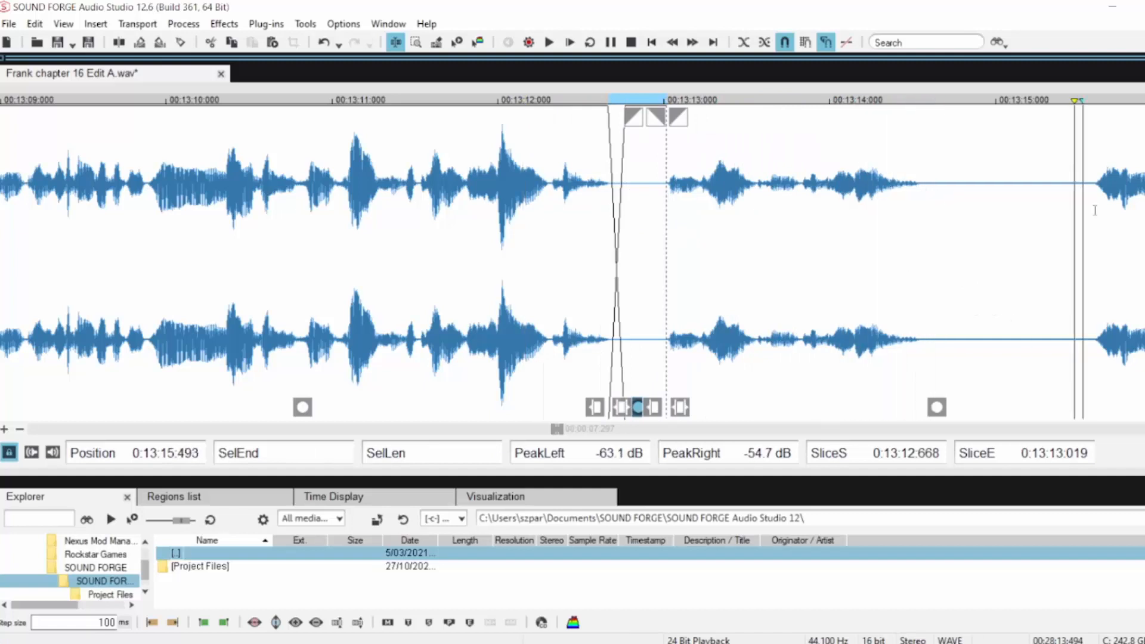
Replace the pause from 0:13:14:552 to 0:13:15:583 with room tone, crossfade its start over about 270 ms, and play it back
drag(810, 190, 980, 235)
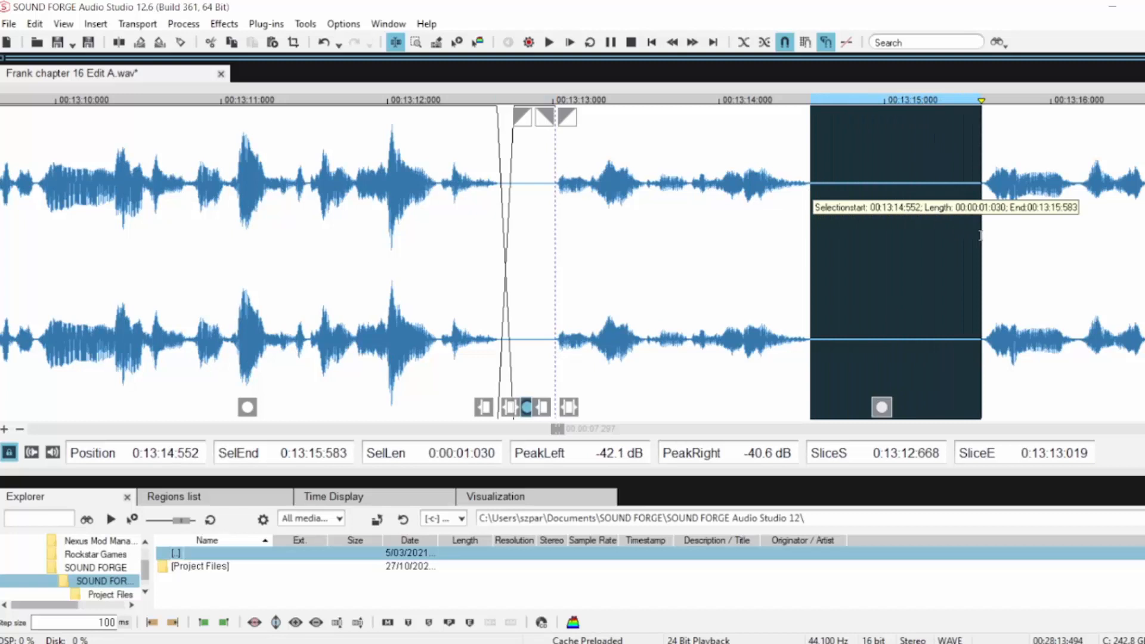
key(s)
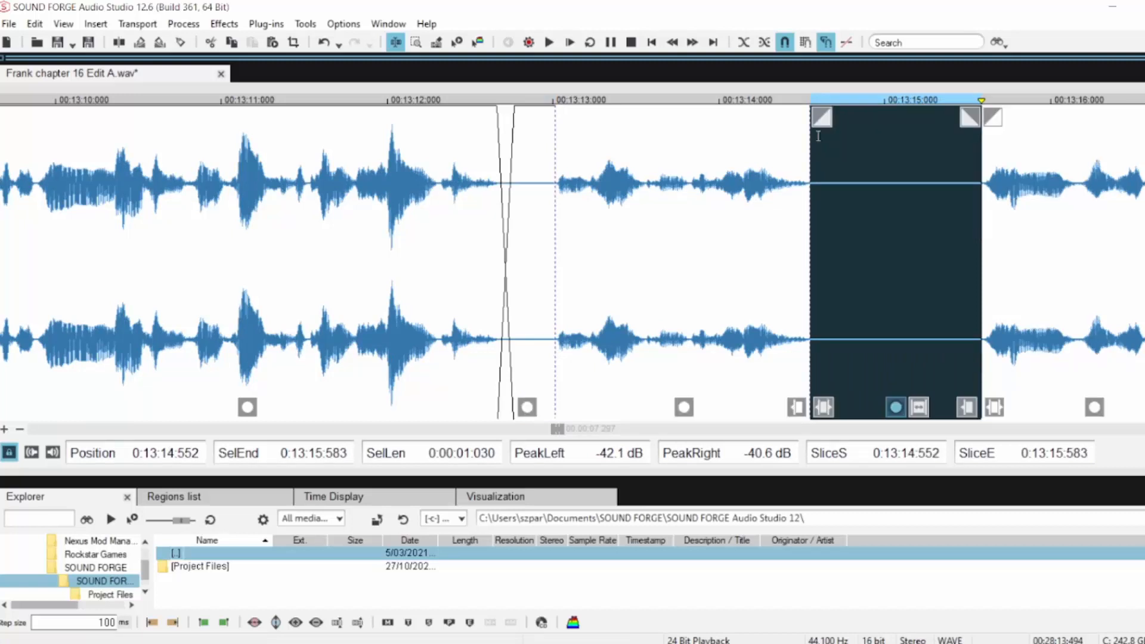
drag(826, 117, 868, 117)
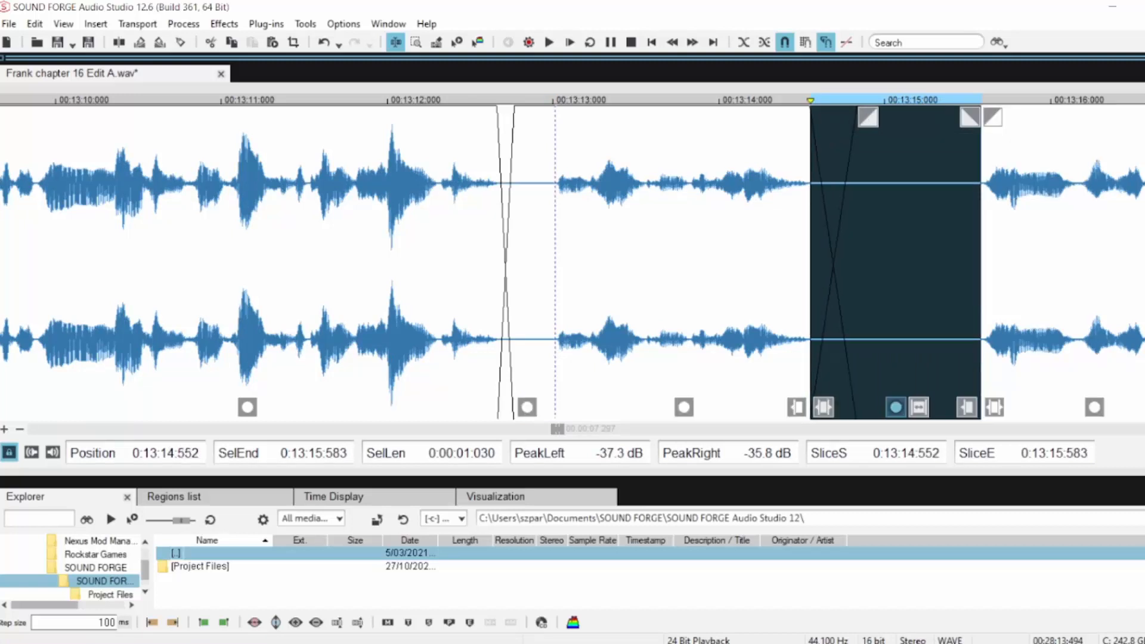
click(678, 257)
key(space)
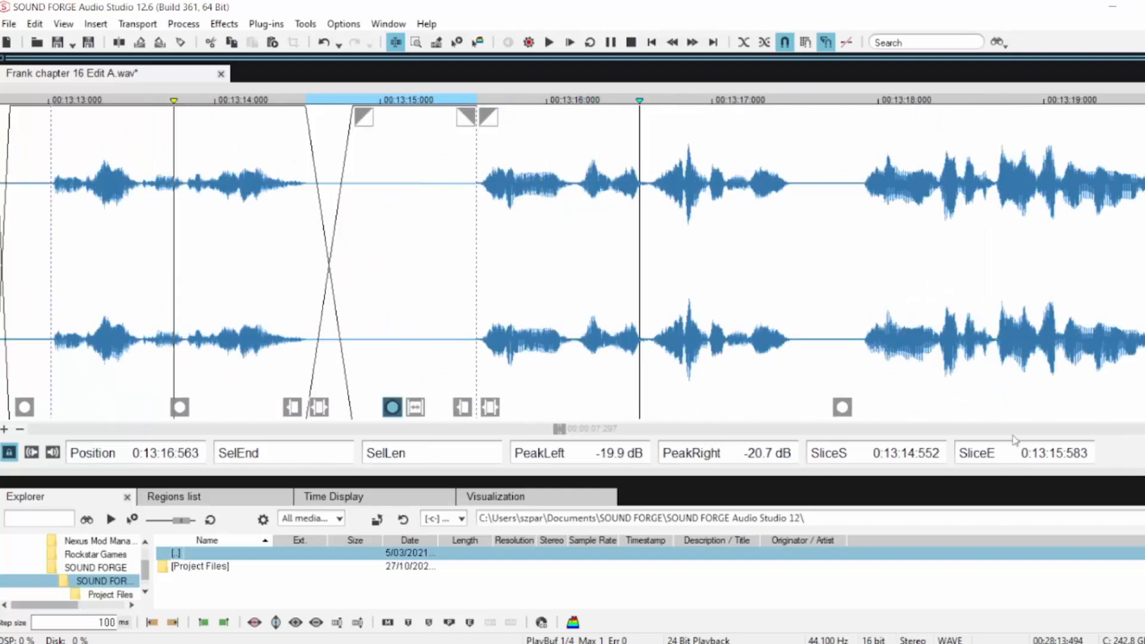
Replace the pause from 0:13:17:469 to 0:13:17:901 with room tone, crossfade its start over about 150 ms, and play on from there
click(587, 180)
scroll(653, 239, up, 1)
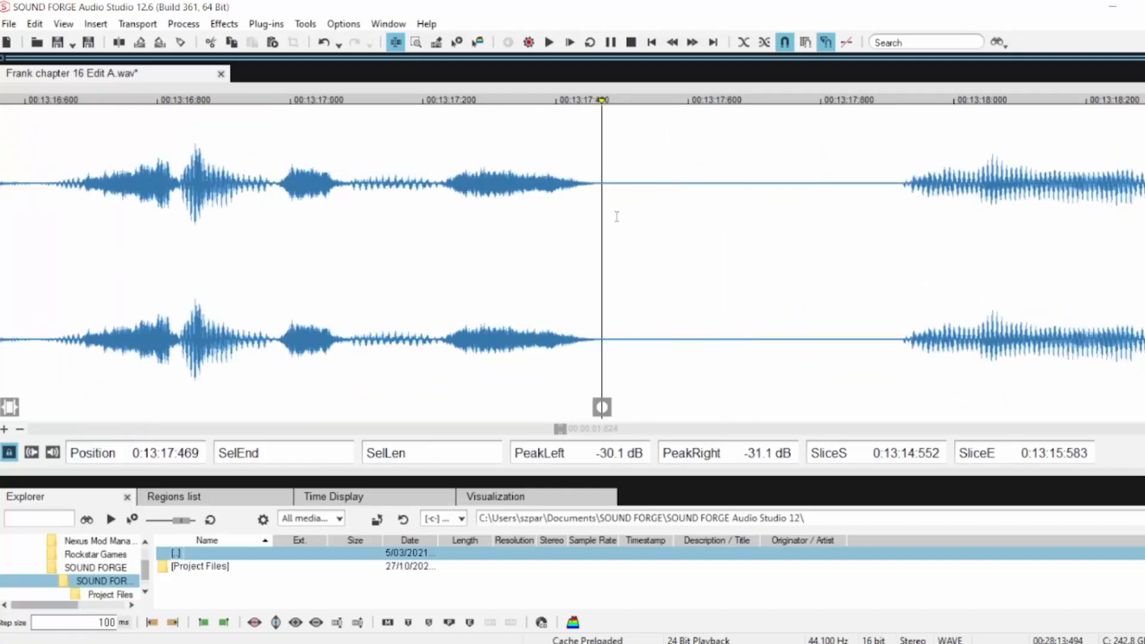
drag(602, 182, 745, 192)
key(s)
drag(614, 118, 666, 118)
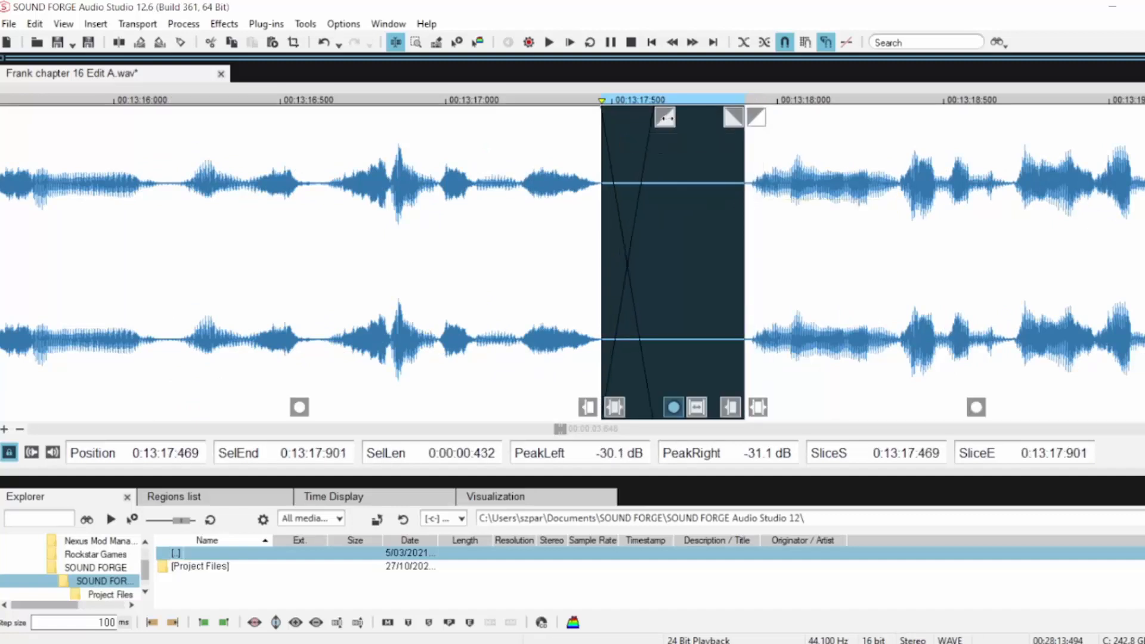
click(405, 167)
key(space)
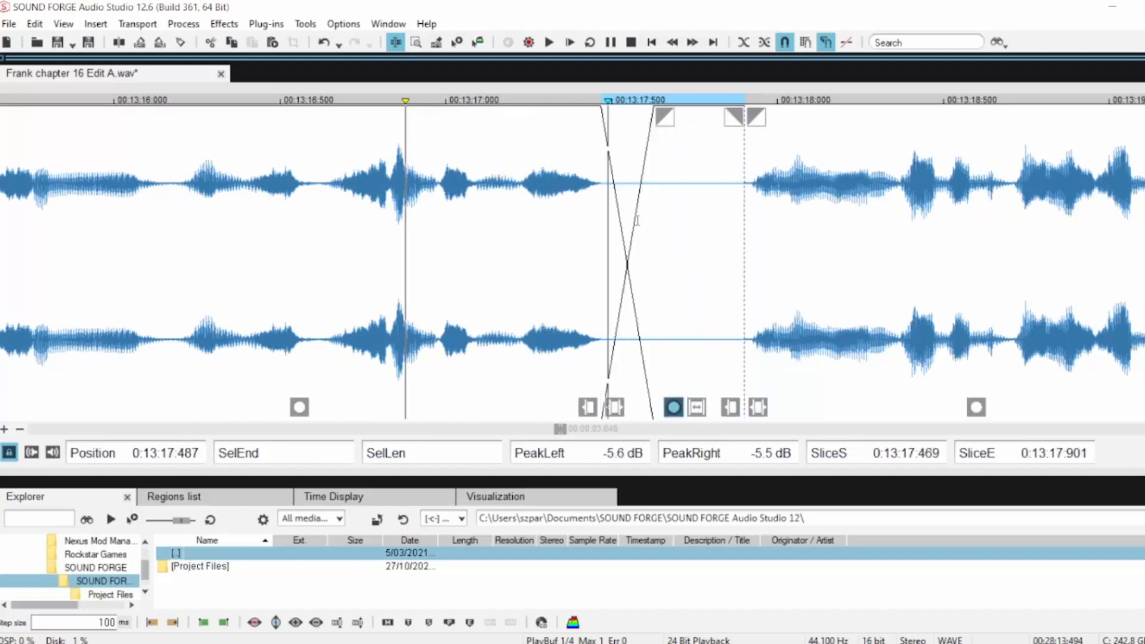
scroll(926, 329, down, 1)
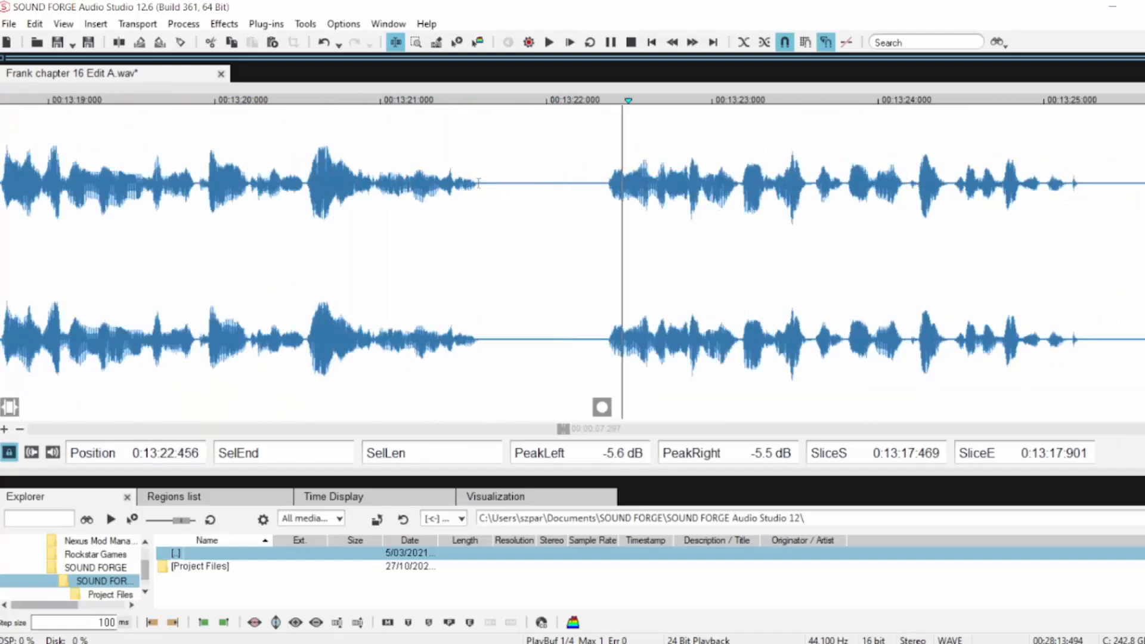
Replace the pause from 0:13:21:595 to 0:13:22:094 with room tone, crossfade its start over about 175 ms, and play it back
click(478, 182)
scroll(532, 194, up, 1)
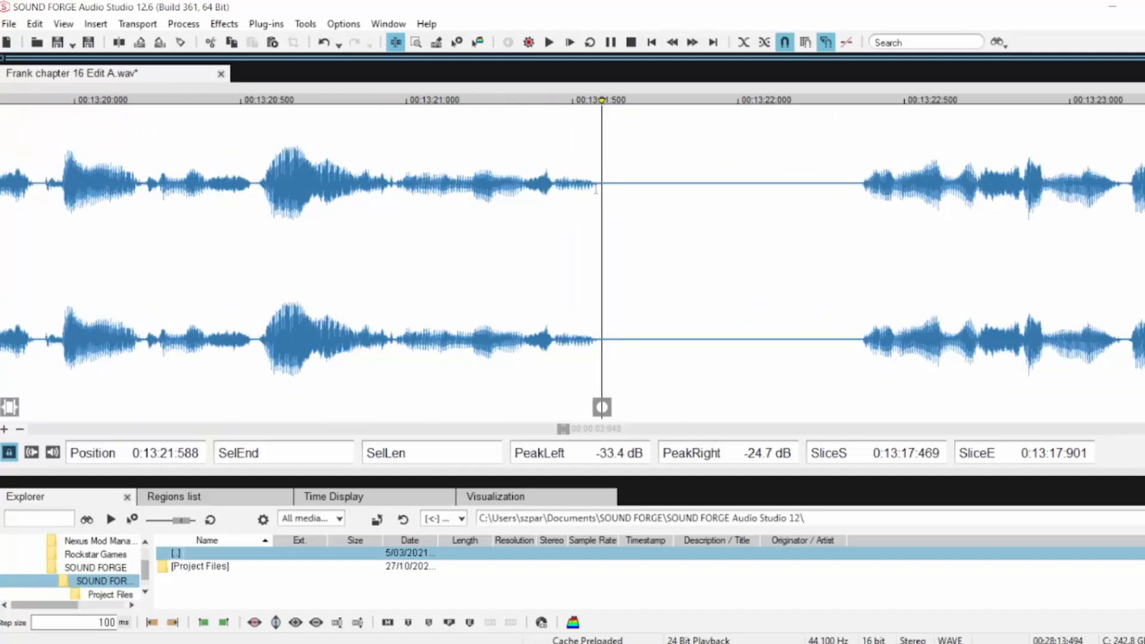
drag(602, 182, 769, 183)
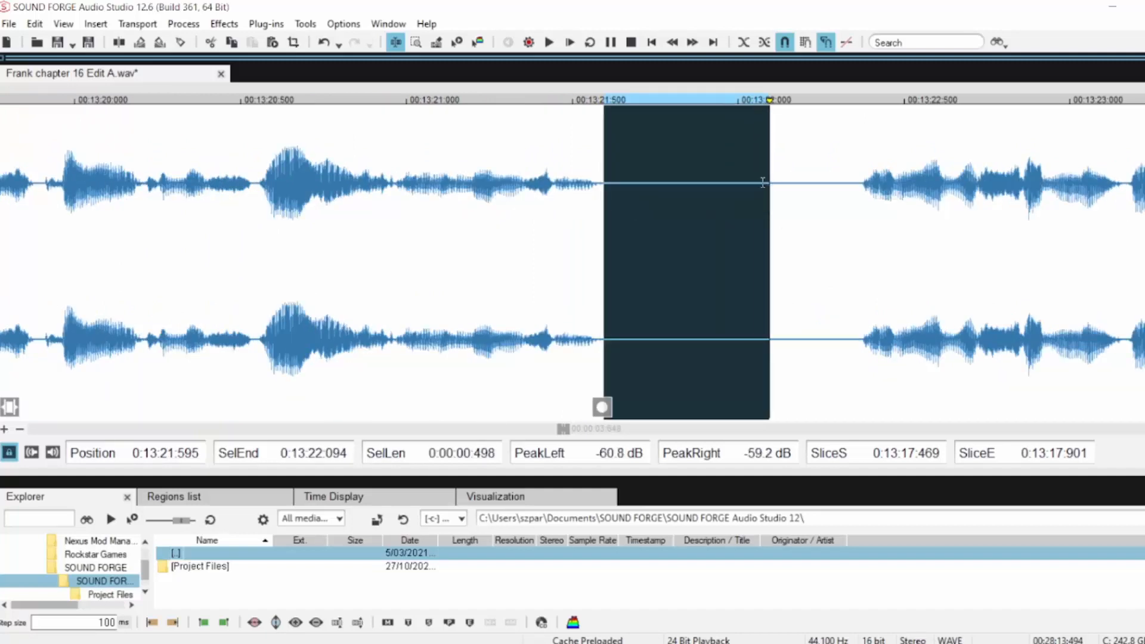
drag(614, 116, 673, 117)
click(506, 167)
key(space)
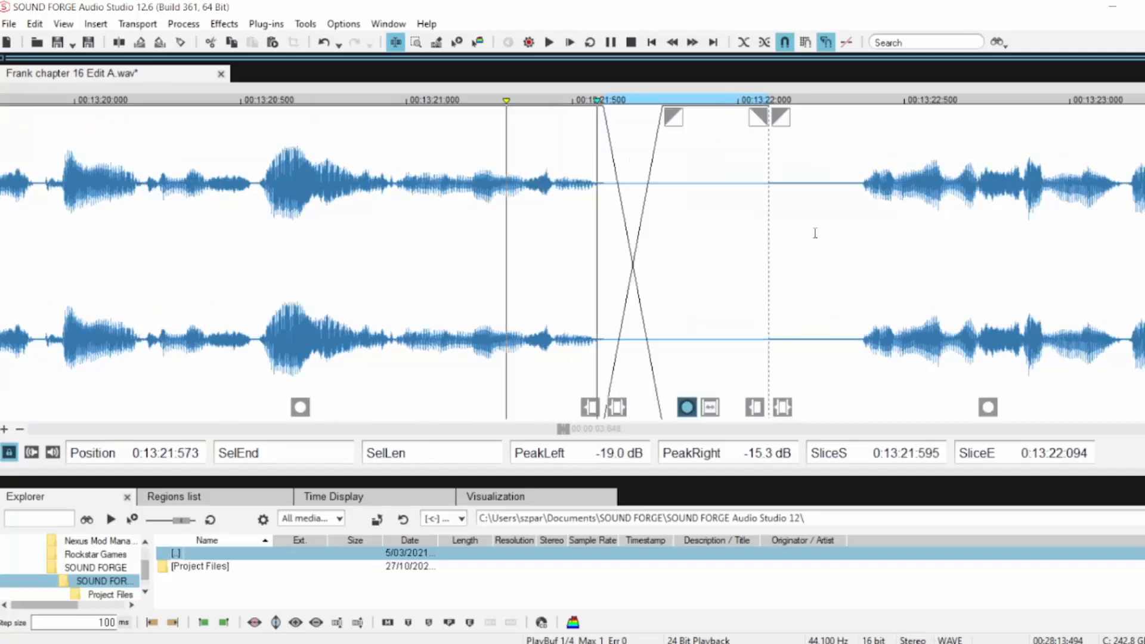
Delete the 0.275 seconds of leftover silence from 0:13:22:094 to 0:13:22:370 and play on
drag(860, 184, 768, 184)
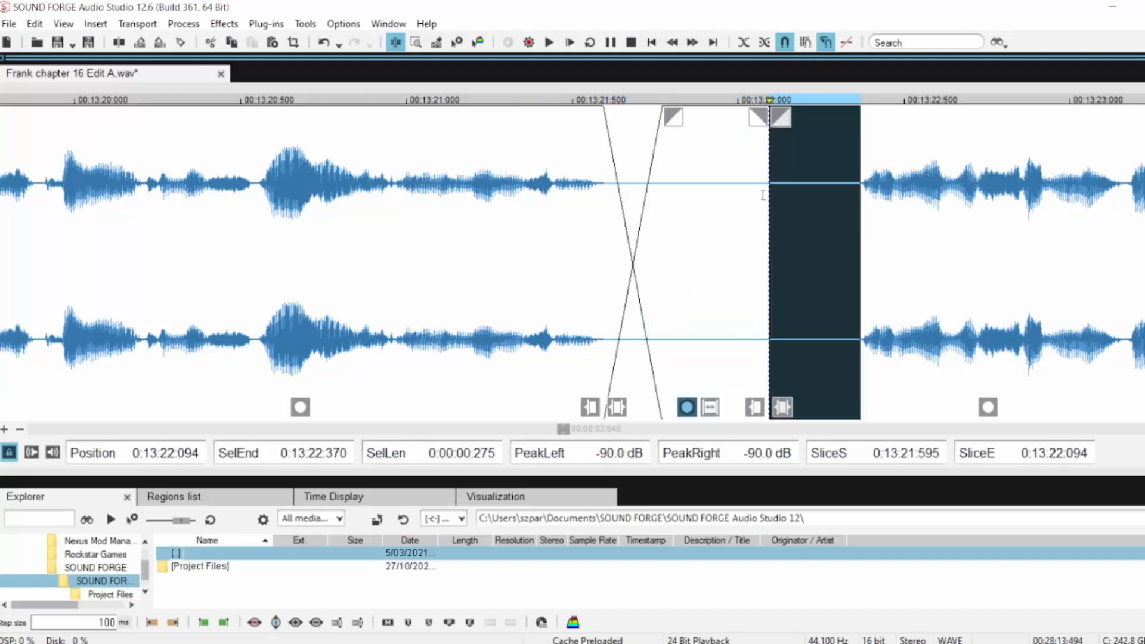
key(Delete)
click(354, 226)
key(space)
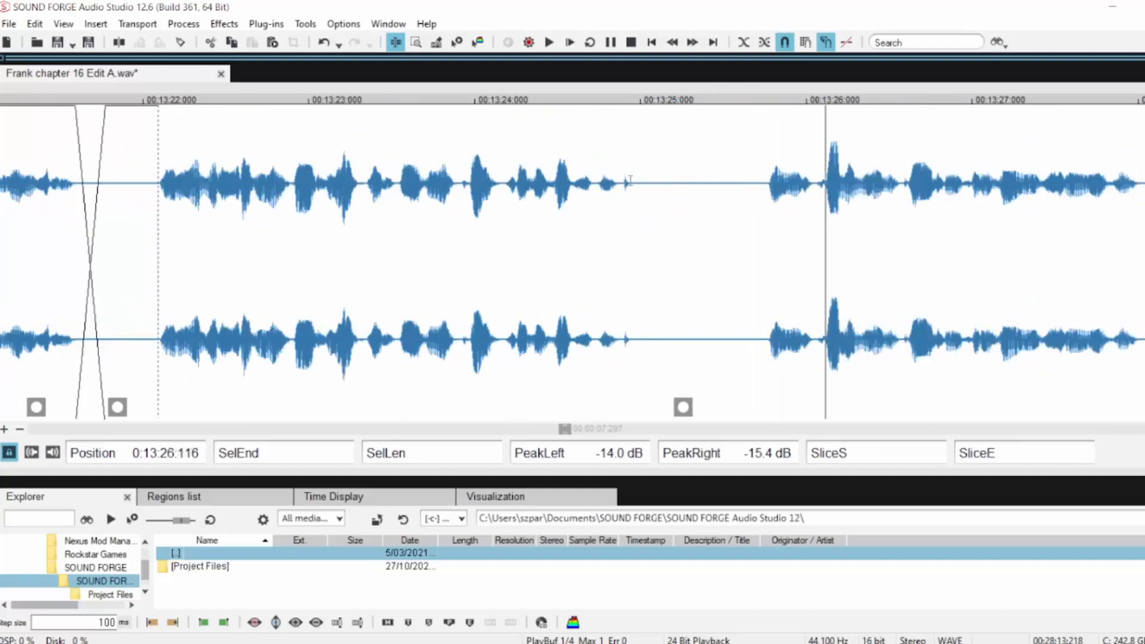
Replace the pause from 0:13:24:932 to 0:13:25:428 with room tone, crossfade its start over about 190 ms, and play it back
click(630, 212)
scroll(664, 217, up, 1)
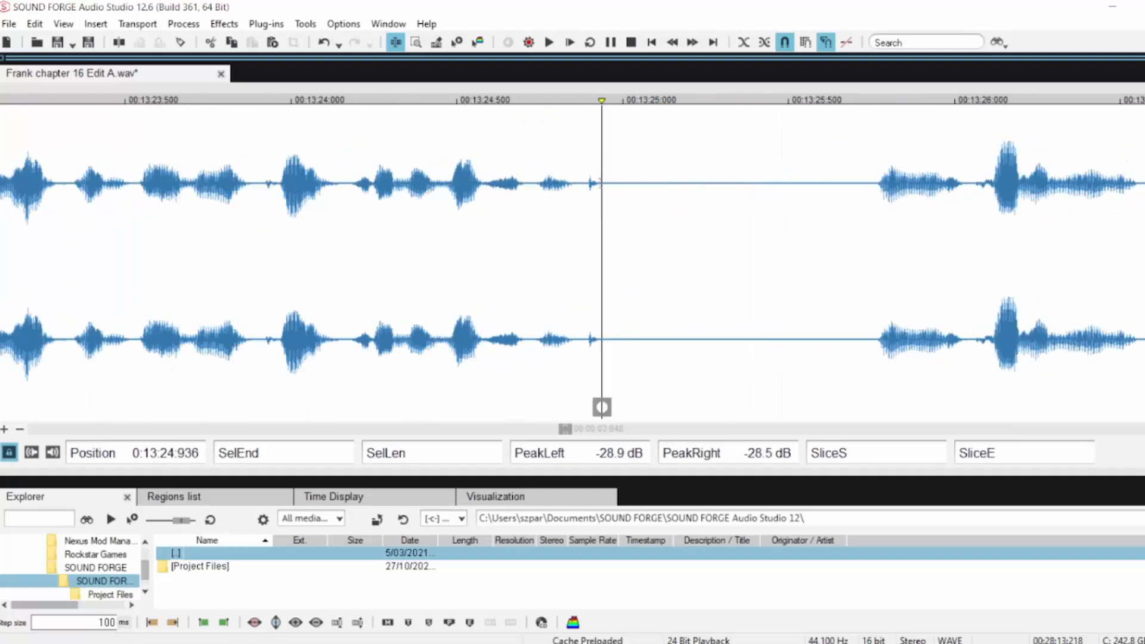
drag(601, 197, 764, 190)
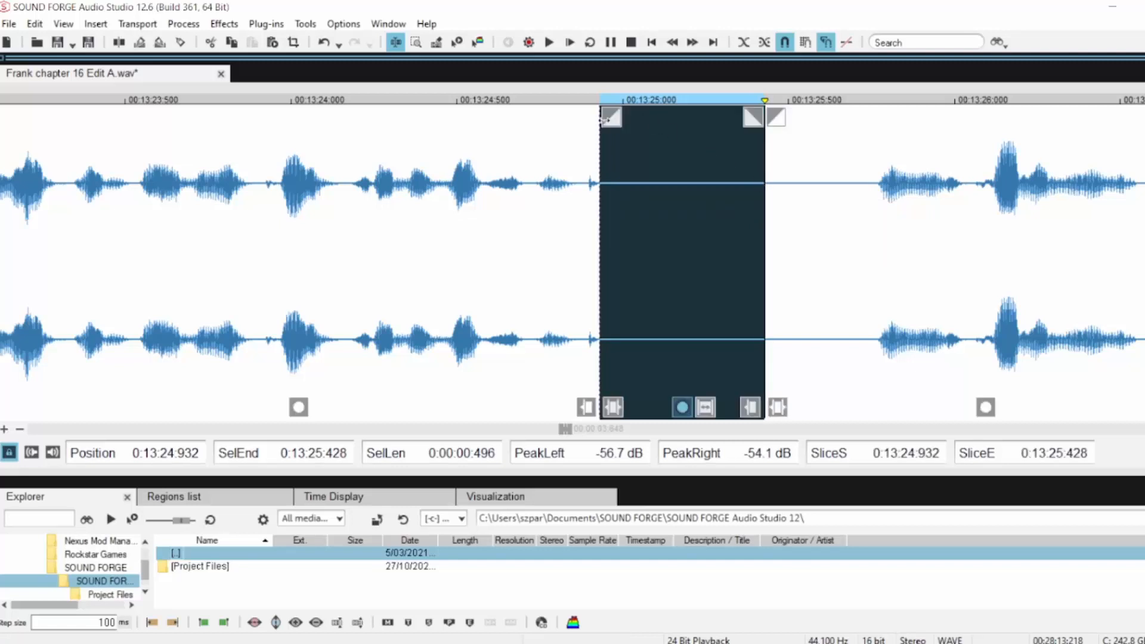
drag(605, 120, 668, 123)
click(471, 173)
key(space)
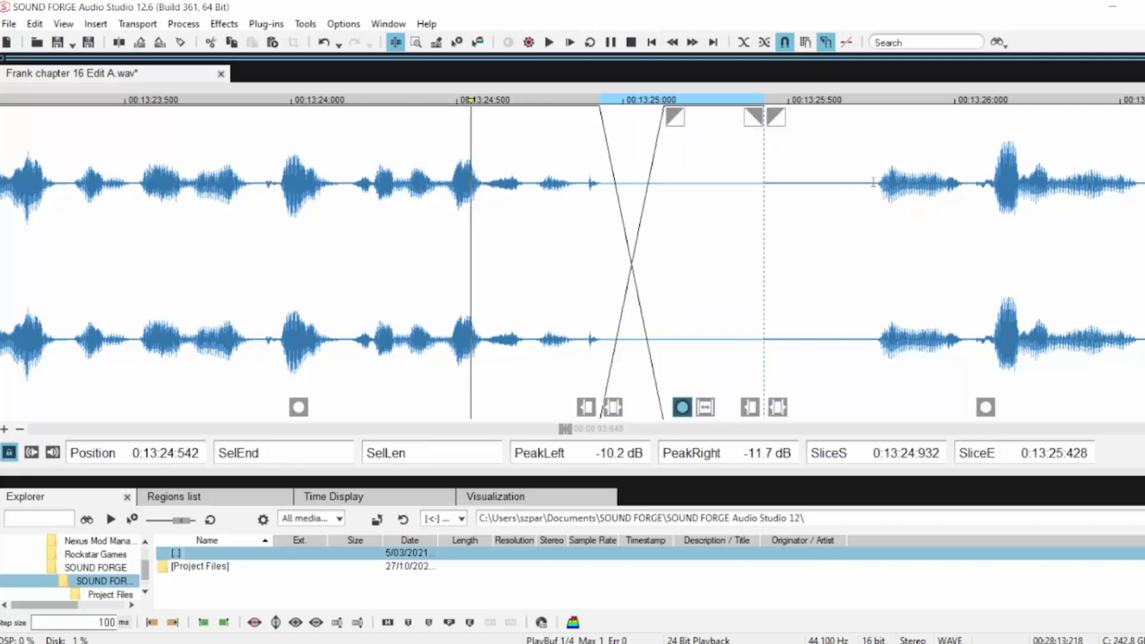
Delete about 0.33 seconds of leftover silence after 0:13:25:428 and play on
drag(875, 182, 768, 188)
key(Delete)
click(287, 209)
key(space)
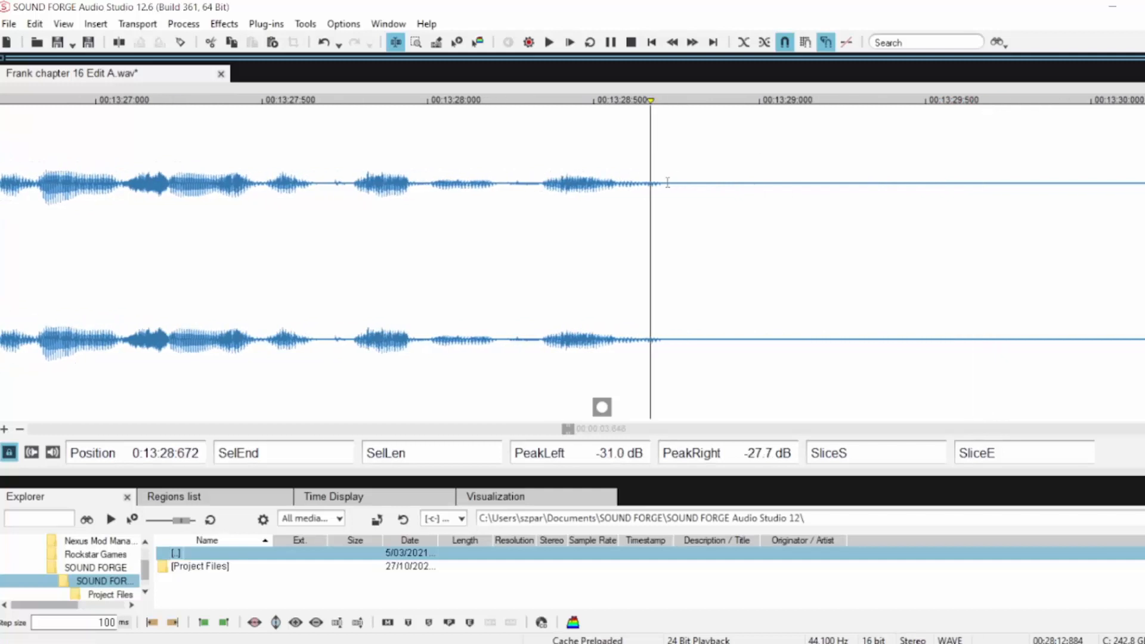
Replace the pause from 0:13:28:719 to 0:13:29:745 with room tone, crossfade its start over about 320 ms, and delete about 1.18 seconds of silence after it
click(665, 182)
scroll(657, 180, down, 1)
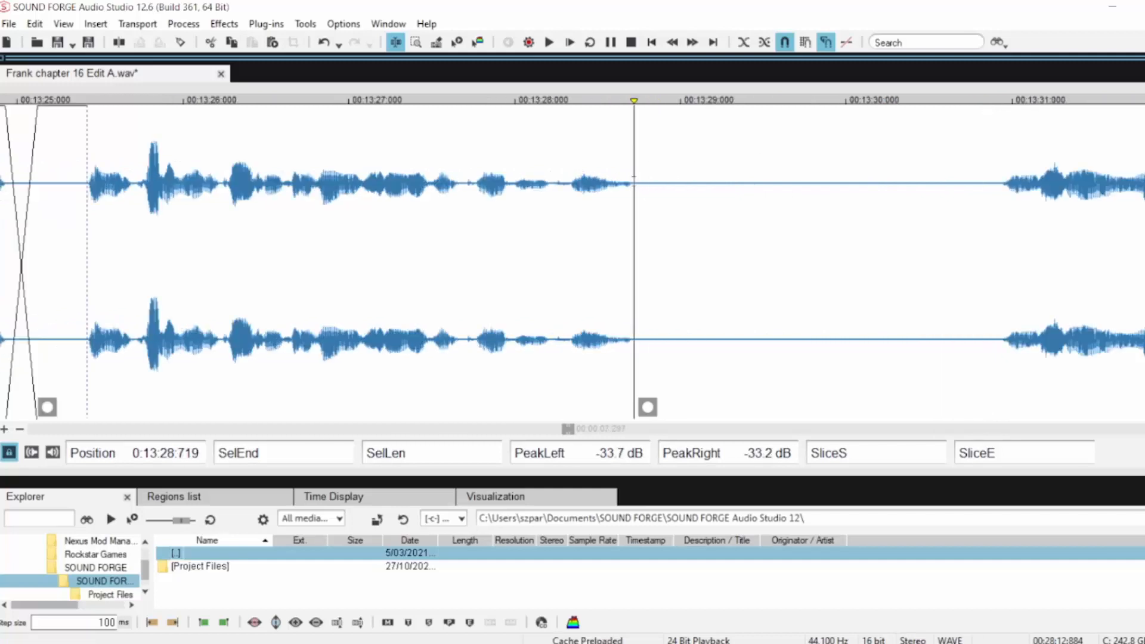
drag(633, 178, 804, 190)
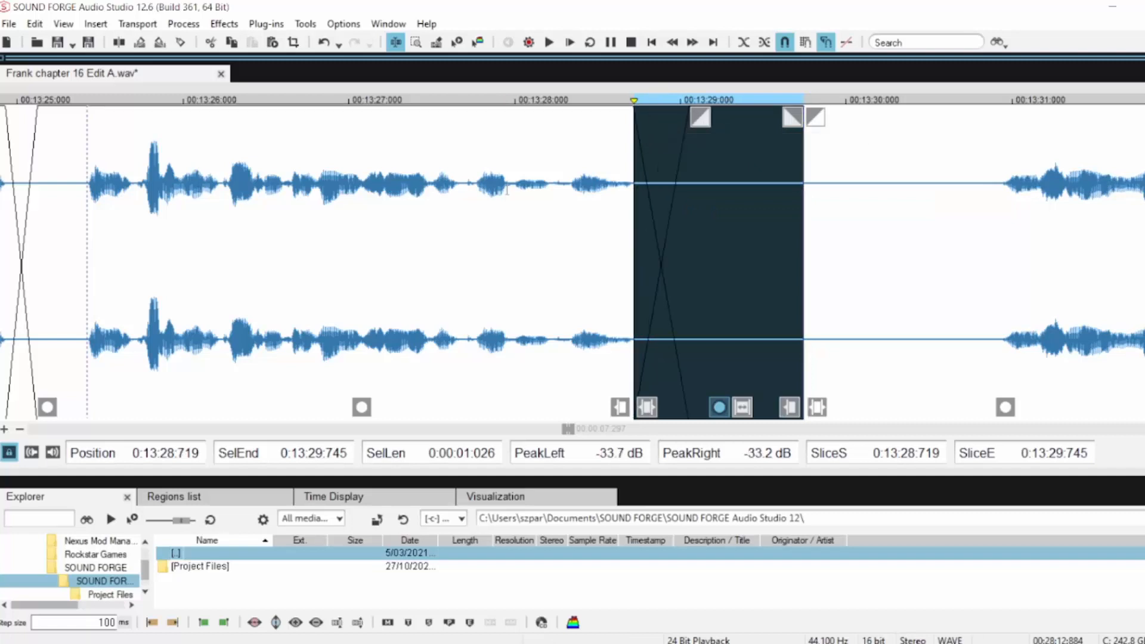
click(507, 189)
key(space)
key(space)
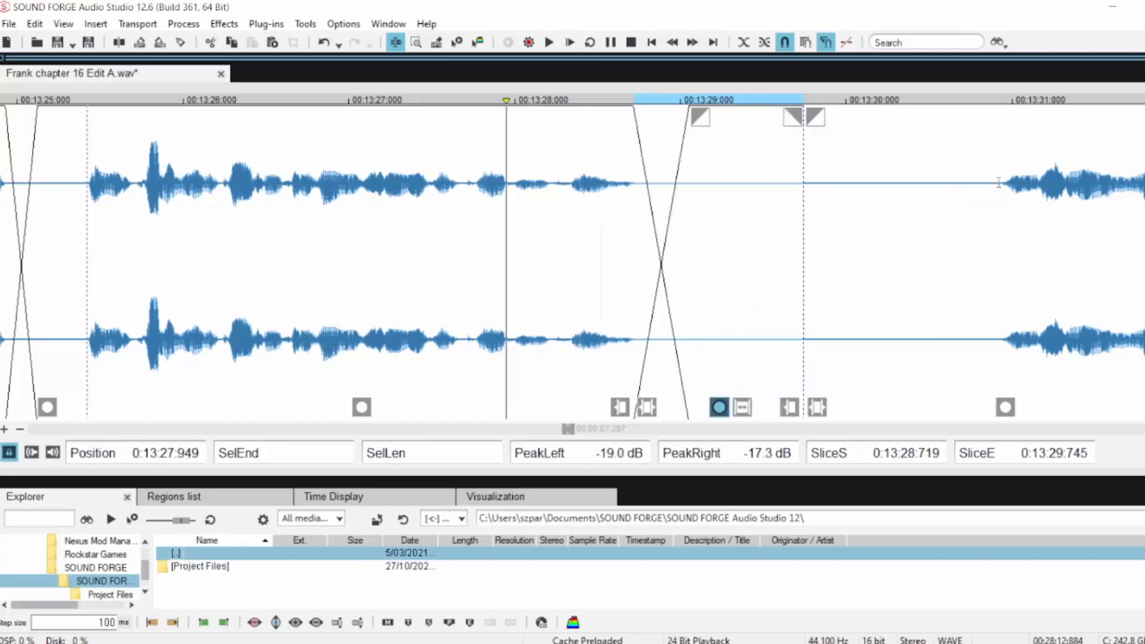
drag(998, 182, 803, 183)
key(Delete)
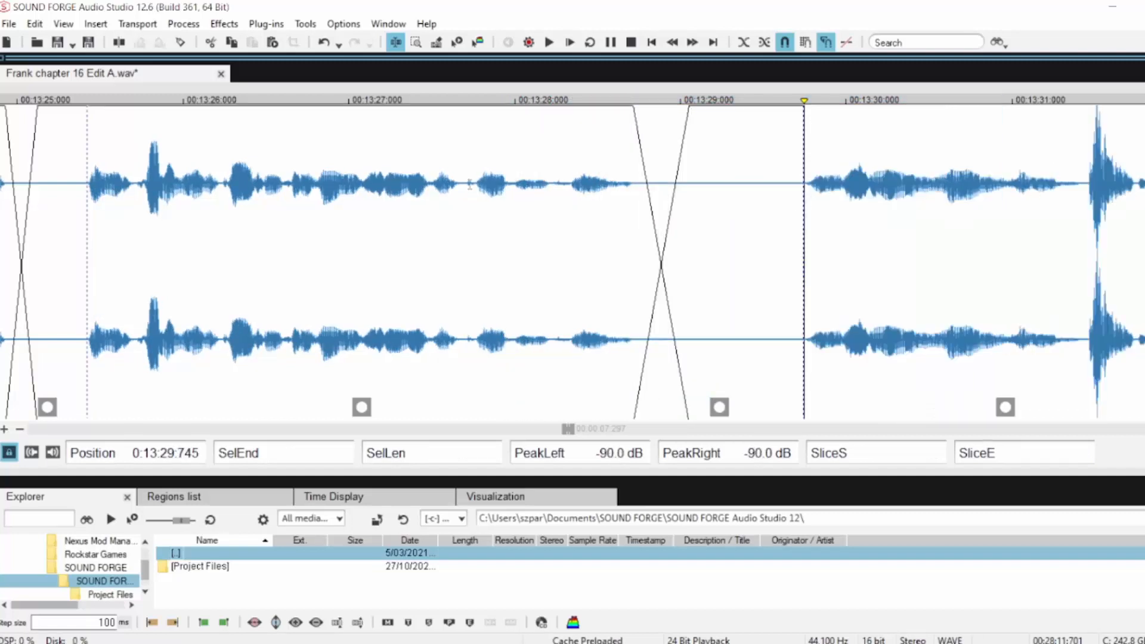
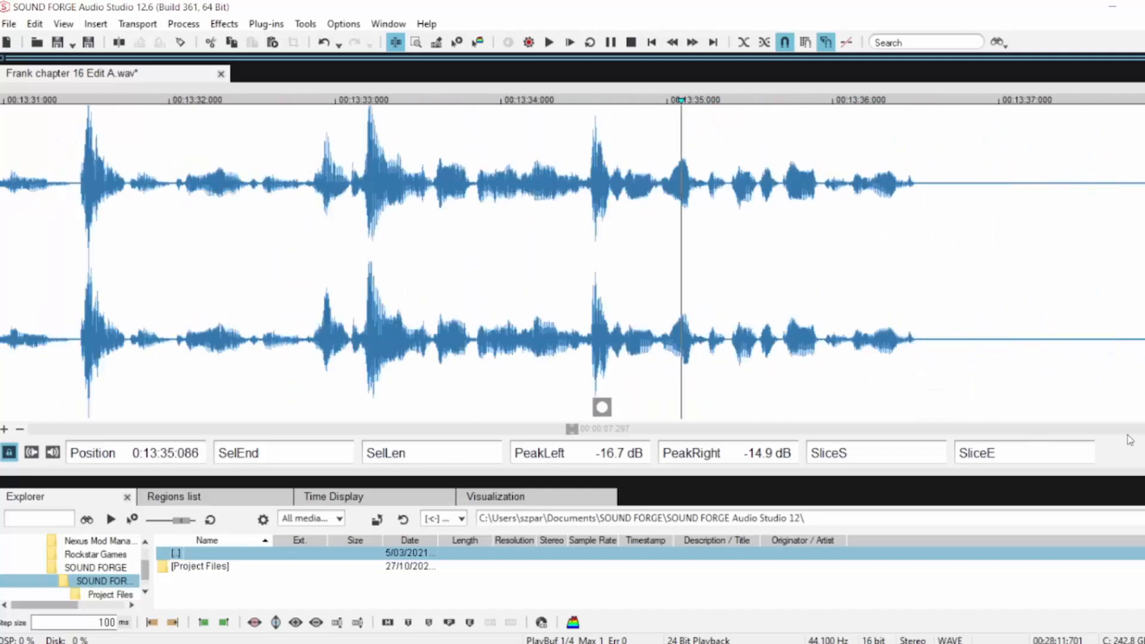
Listen to the scattered sounds between about 0:13:41 and 0:14:11 to find where the usable narration resumes
scroll(577, 224, down, 1)
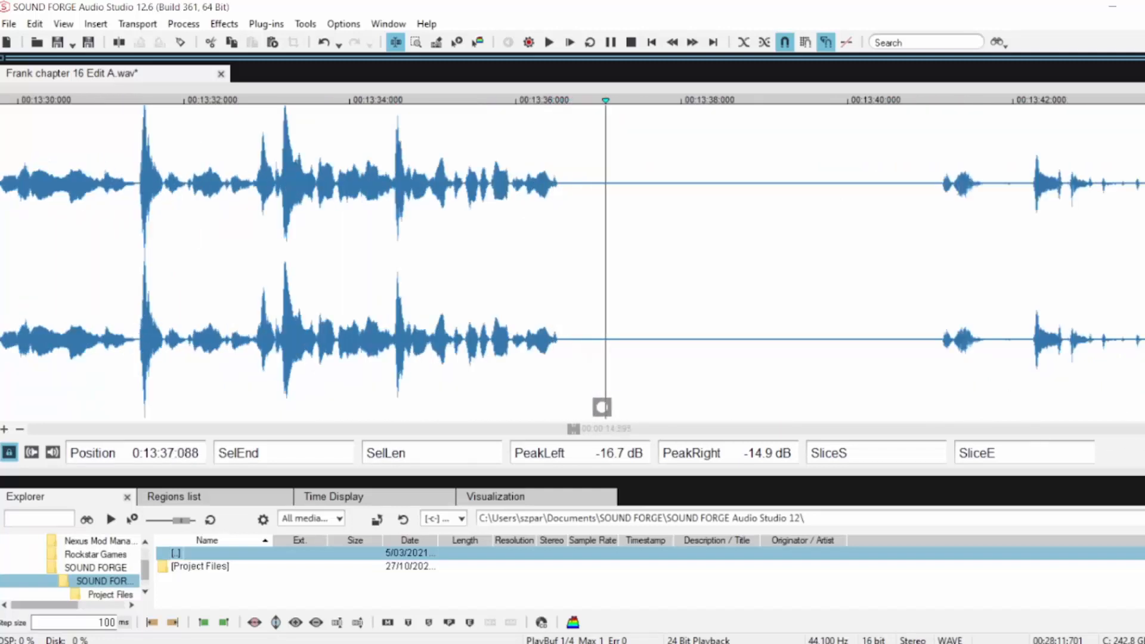
click(938, 230)
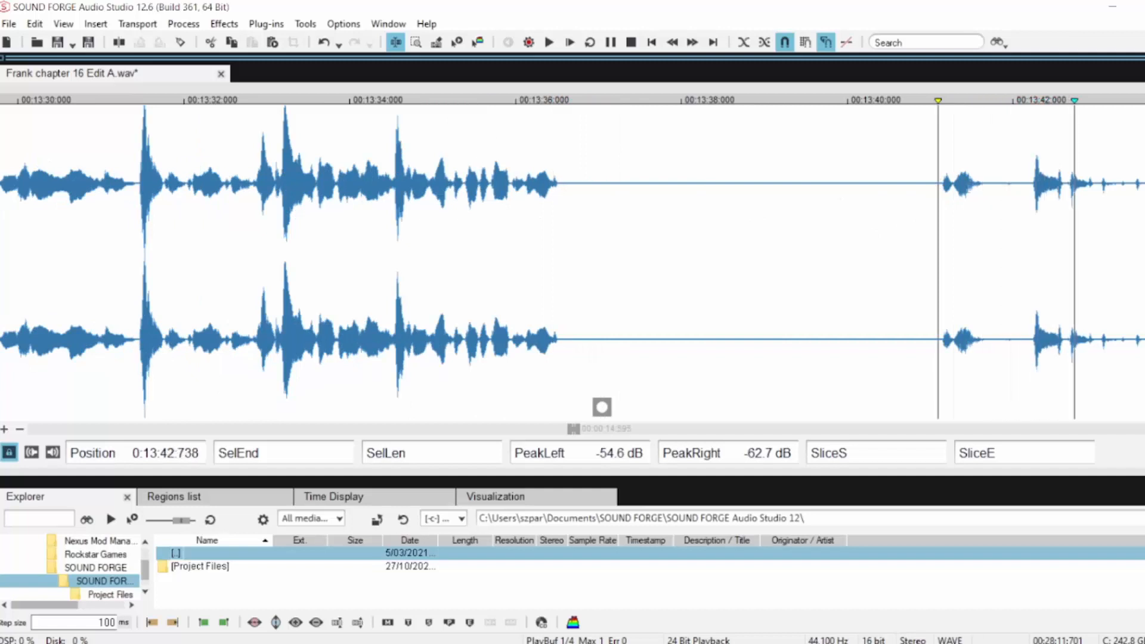
scroll(563, 182, down, 3)
key(space)
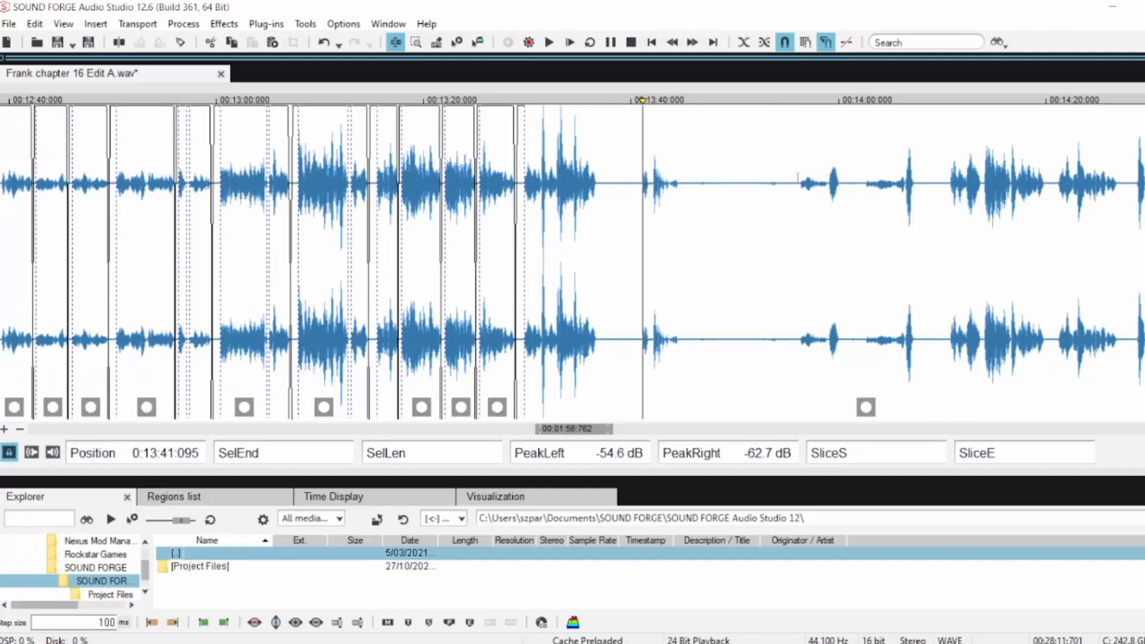
click(798, 178)
key(space)
key(space)
click(867, 180)
key(space)
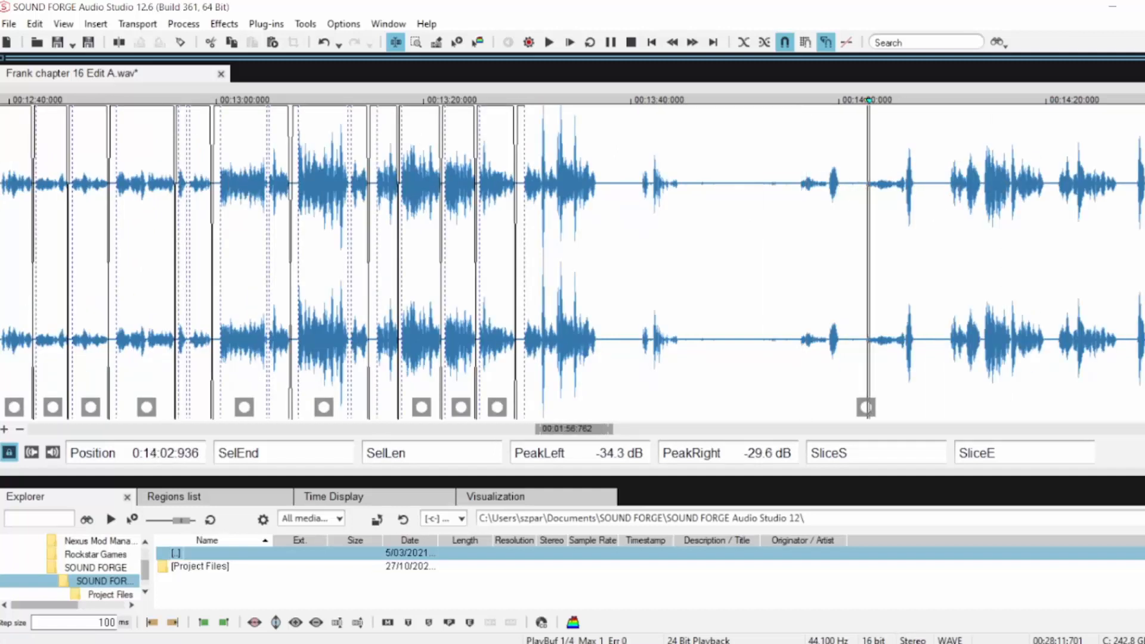
click(939, 228)
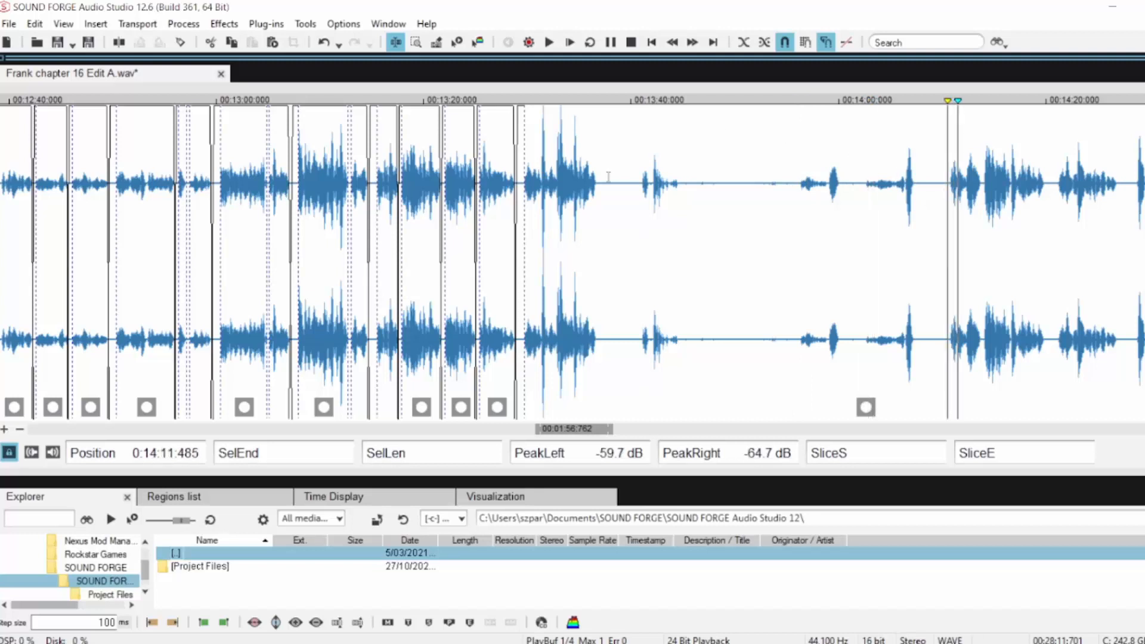
key(space)
Replace the start of the long pause, from 0:13:36:508 to 0:13:37:468, with room tone, crossfade it in over about 150 ms, and play it back
scroll(637, 201, up, 4)
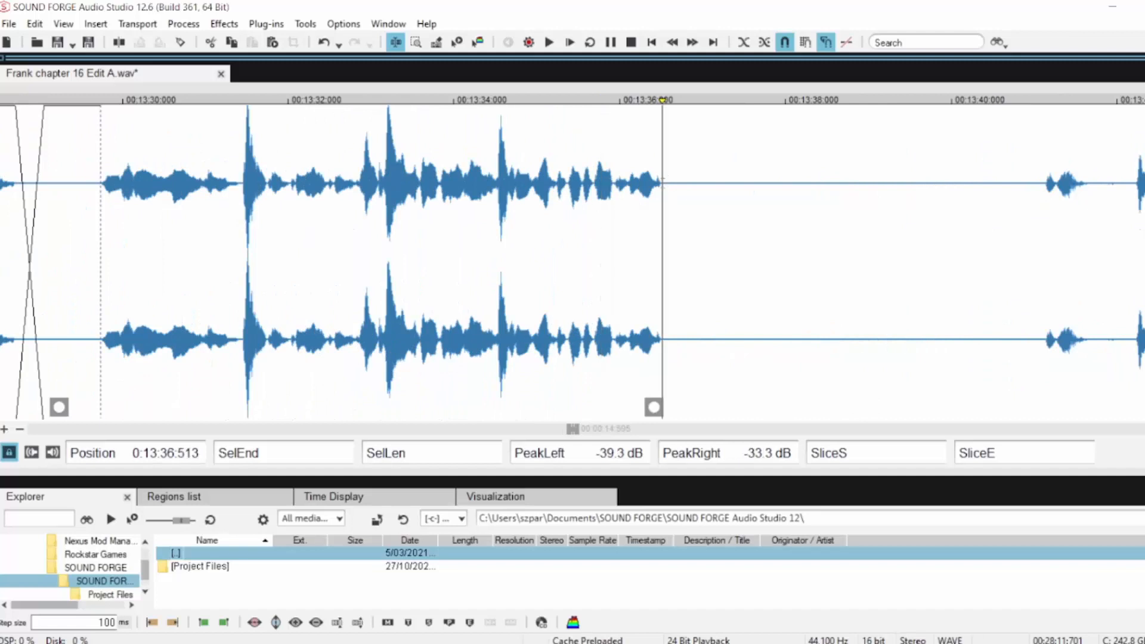
scroll(664, 185, up, 1)
drag(601, 182, 760, 189)
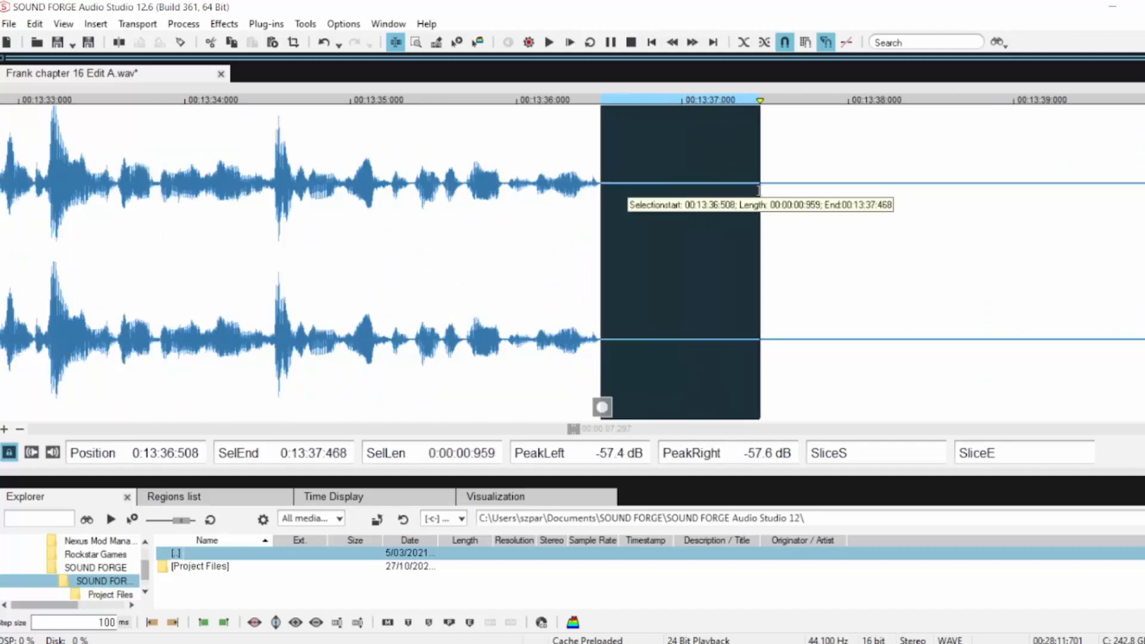
click(510, 164)
key(space)
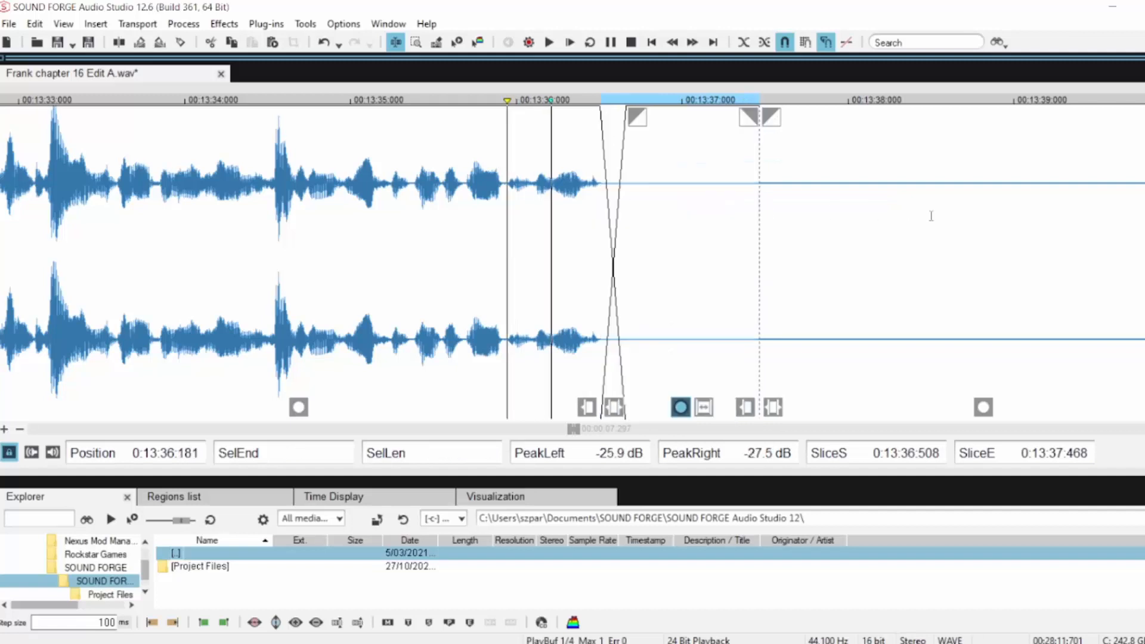
Delete about 33 seconds of silence and stray sounds after 0:13:37:468 and play across the join
scroll(932, 186, down, 3)
scroll(932, 185, down, 1)
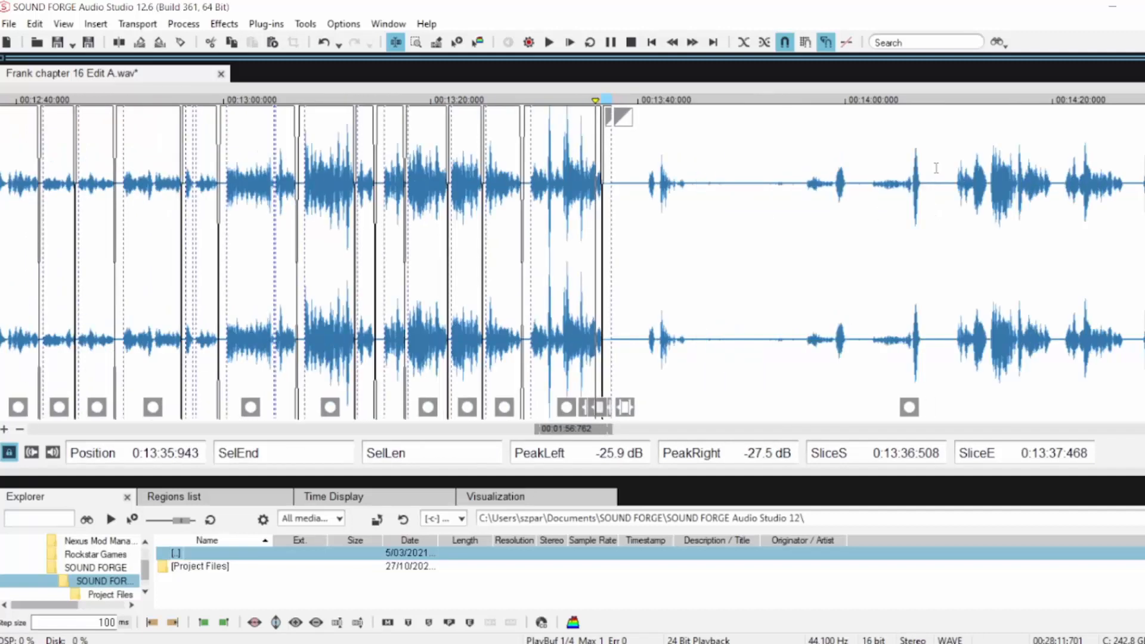
drag(954, 182, 616, 225)
key(Delete)
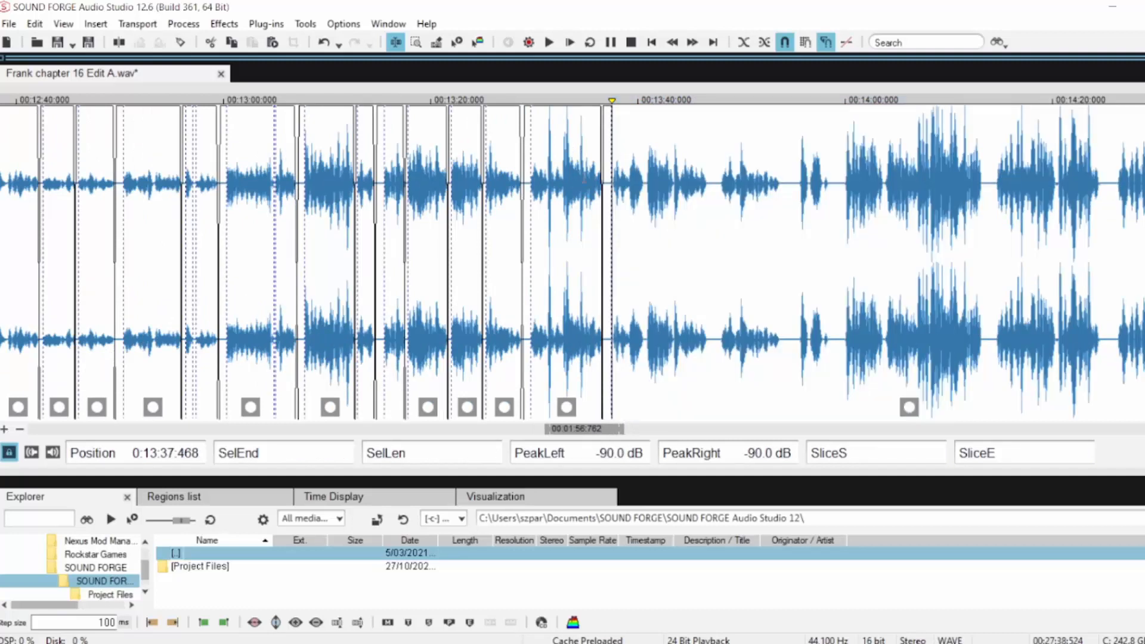
click(586, 181)
key(space)
scroll(602, 194, up, 8)
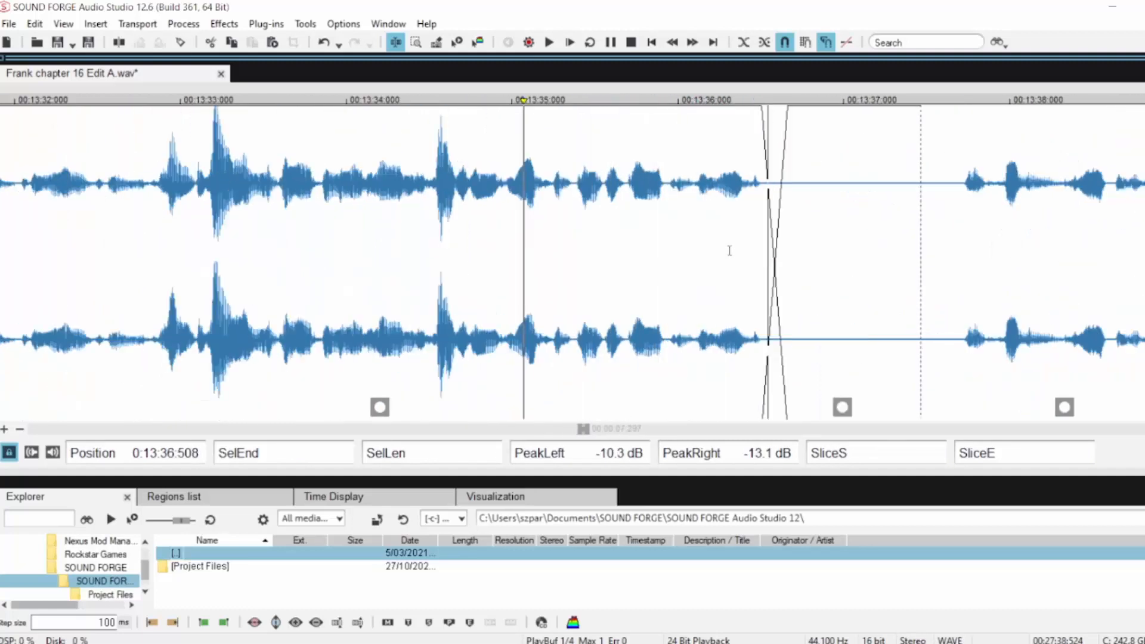
Delete about 0.26 seconds of silence after 0:13:37:468 and play across the join
key(space)
drag(963, 180, 920, 185)
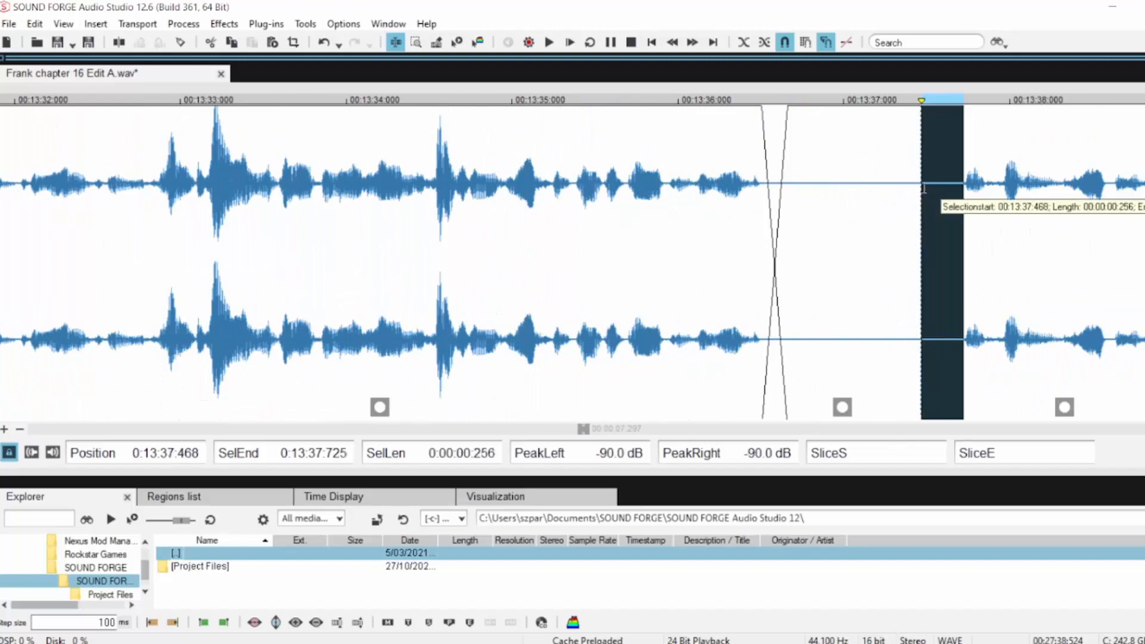
key(Delete)
click(677, 190)
key(space)
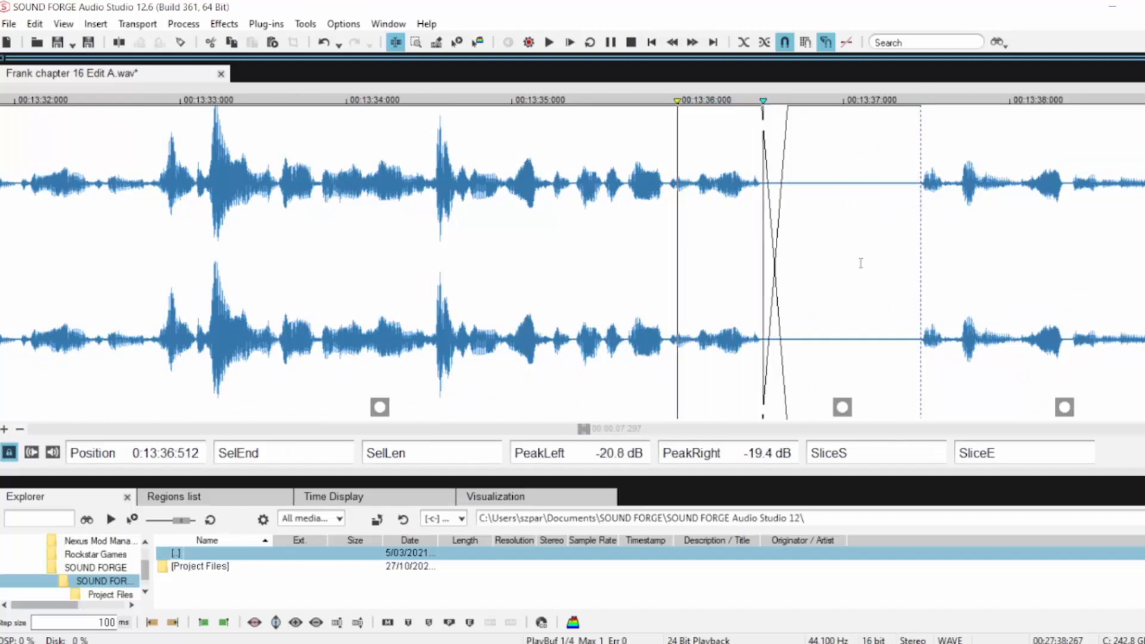
Replace the pause from 0:13:40:160 to 0:13:40:697 with room tone, crossfade it in over about 160 ms, and play it back
scroll(866, 254, down, 2)
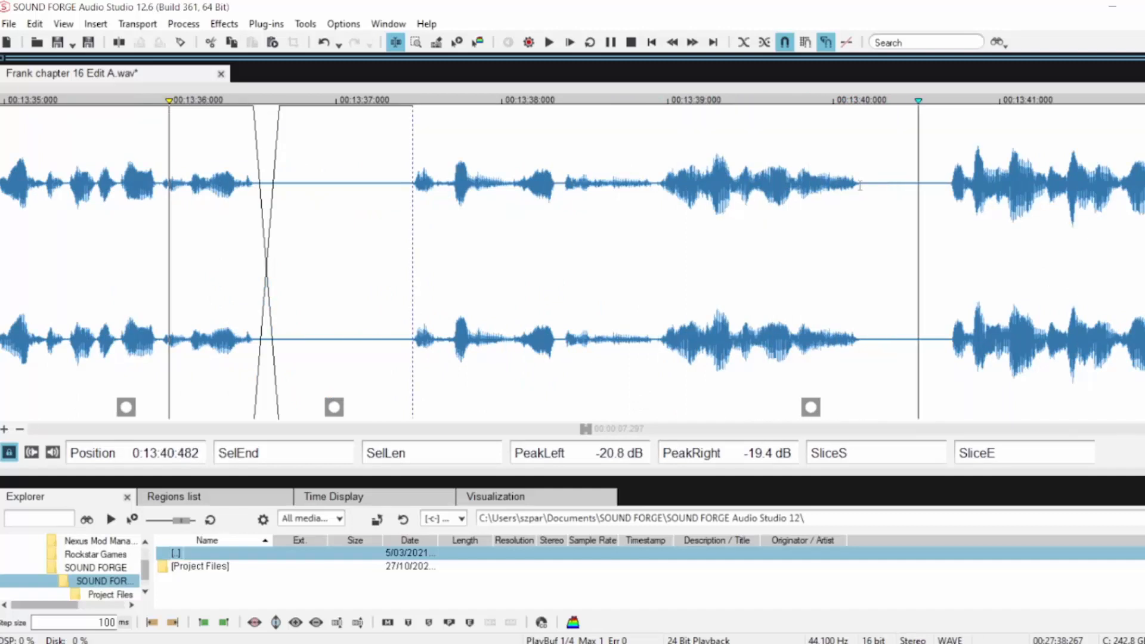
drag(859, 182, 948, 203)
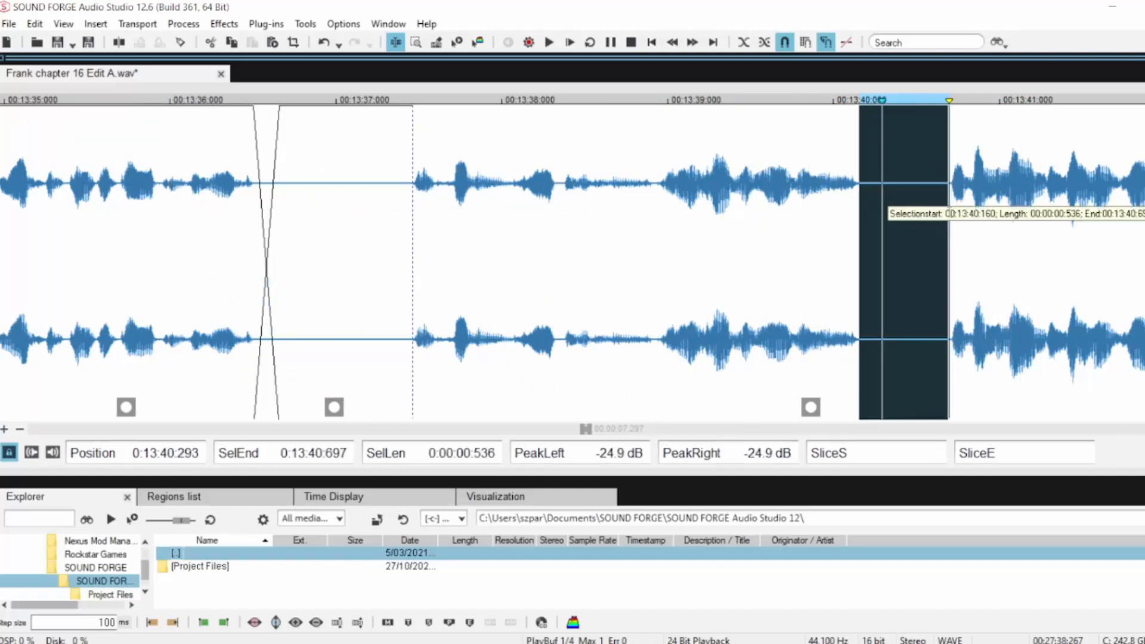
click(781, 221)
key(space)
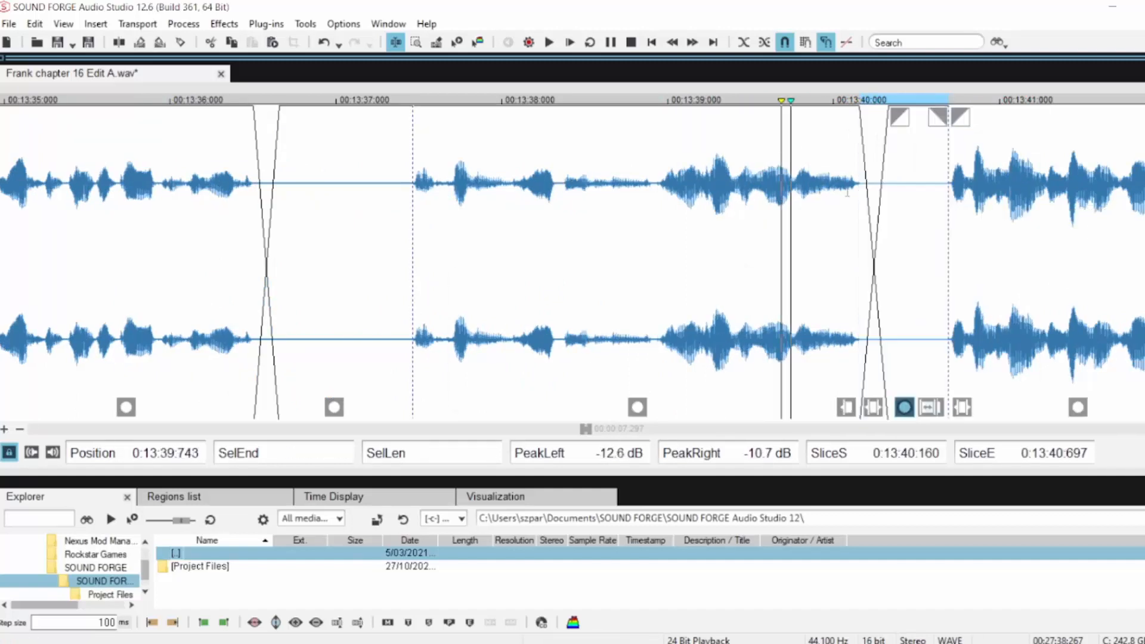
drag(895, 118, 891, 118)
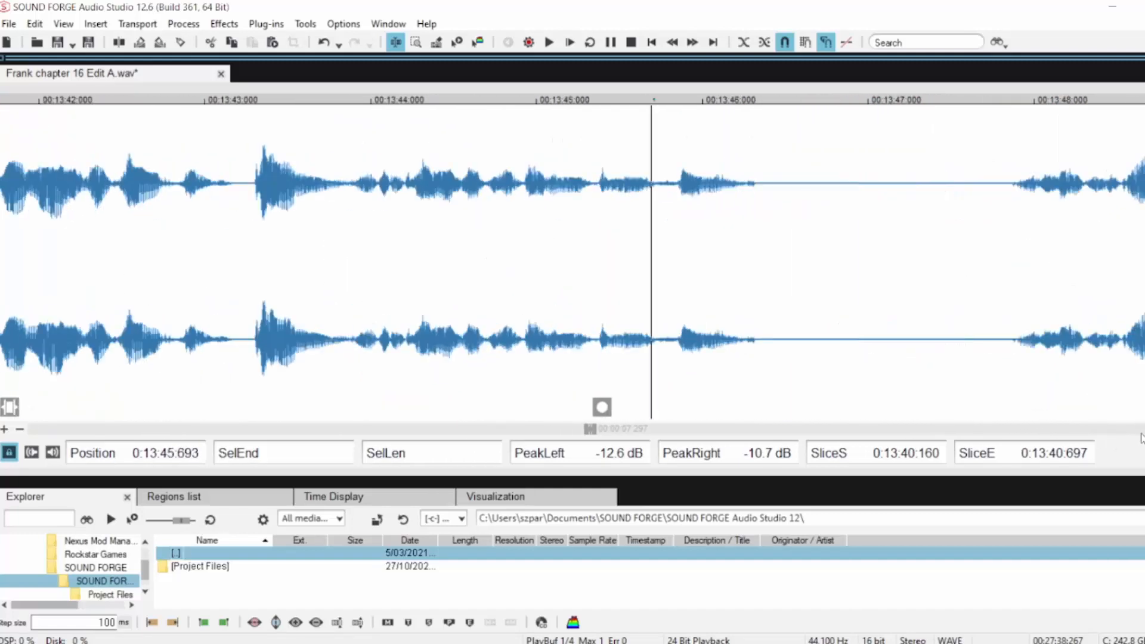
Replace the start of the pause, from 0:13:46:334 to 0:13:47:322, with room tone, crossfade it in over about 200 ms, and play it back
drag(656, 190, 821, 190)
key(ctrl+m)
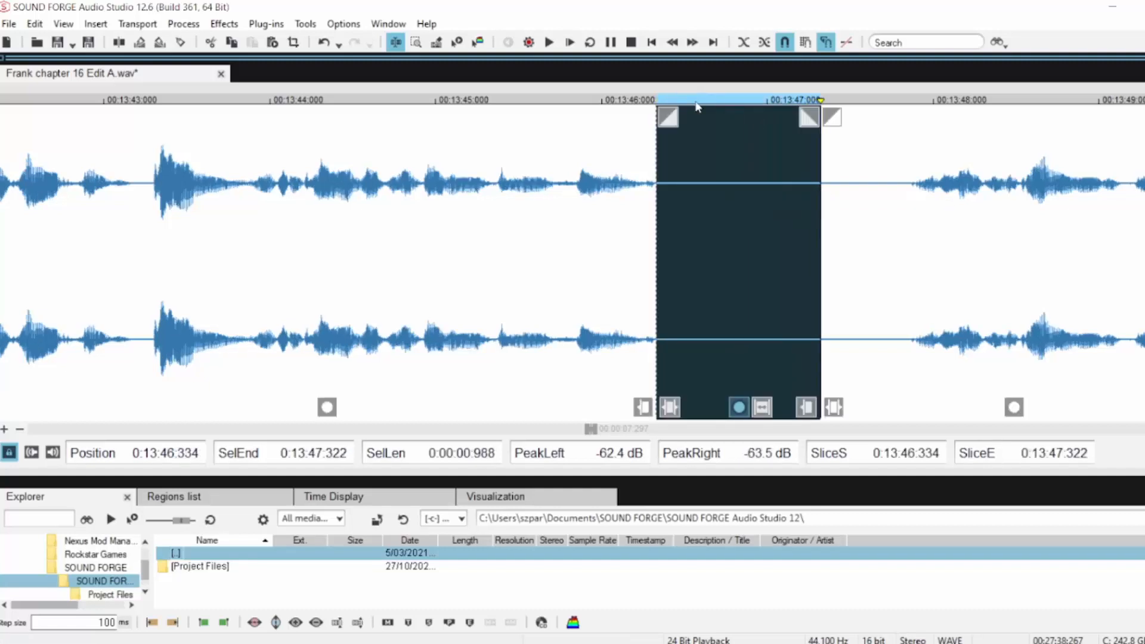
drag(670, 117, 702, 117)
click(547, 179)
key(space)
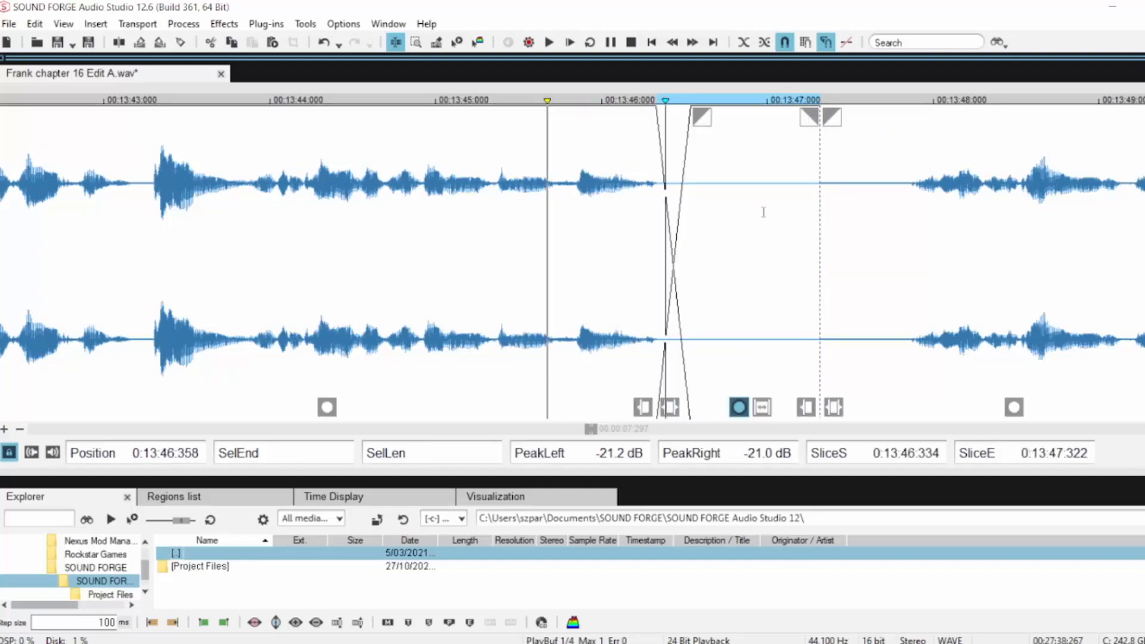
Delete about 0.54 seconds of leftover silence after 0:13:47:322 and play across the join
key(space)
drag(910, 183, 819, 184)
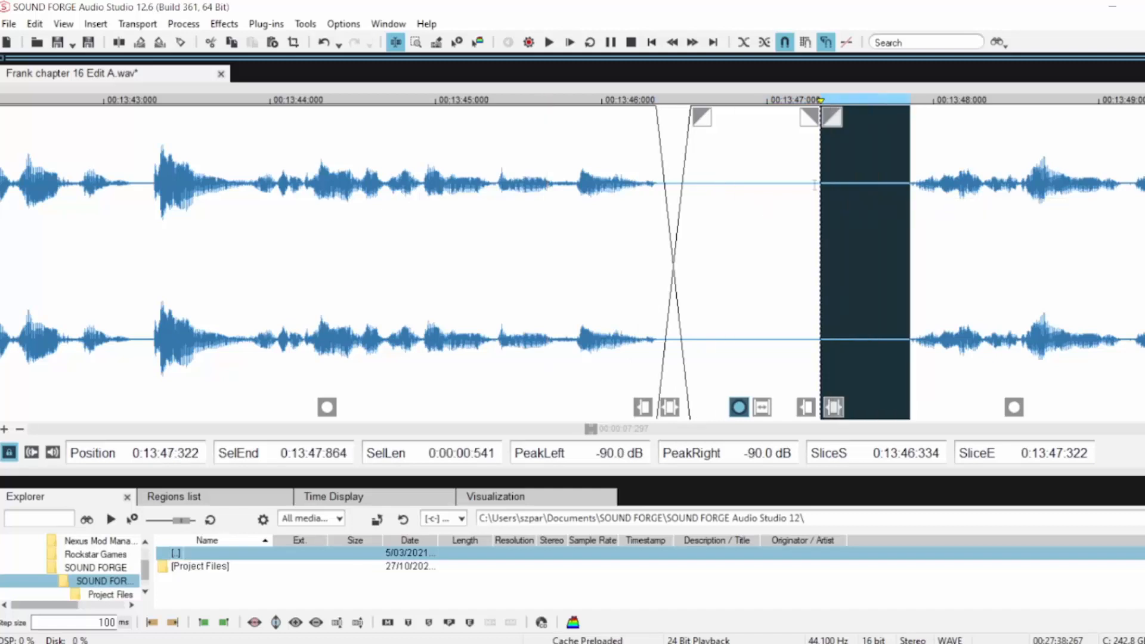
key(Delete)
click(503, 196)
key(space)
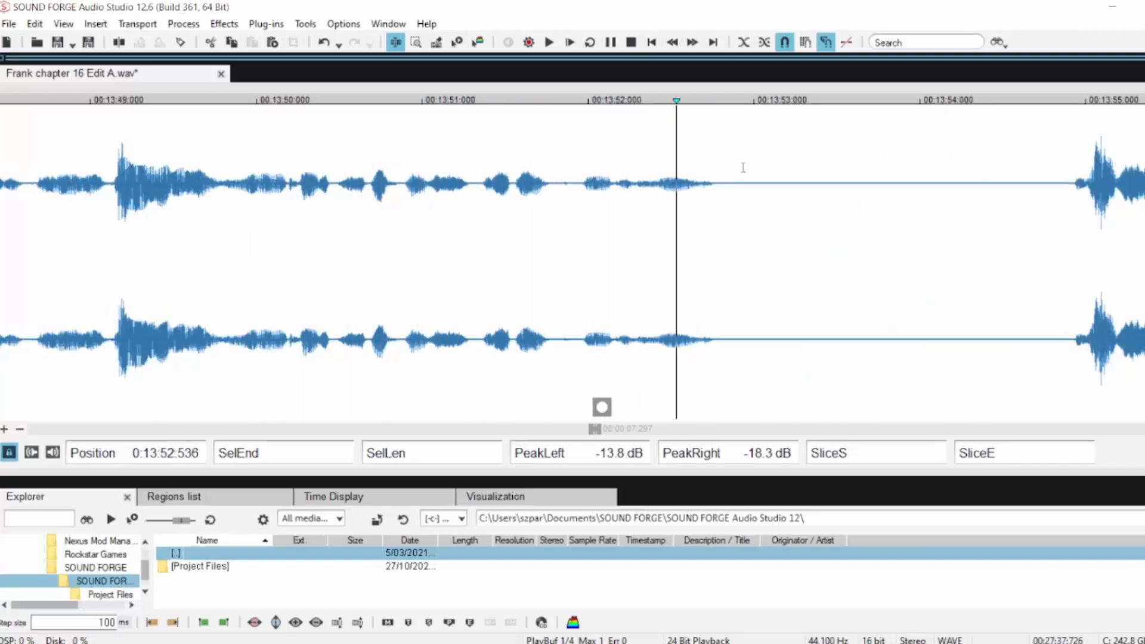
Replace the pause from 0:13:52:771 to 0:13:53:769 with room tone, crossfade its start over about 300 ms, and delete about 1.15 seconds of silence after it
drag(715, 180, 881, 180)
drag(734, 125, 777, 119)
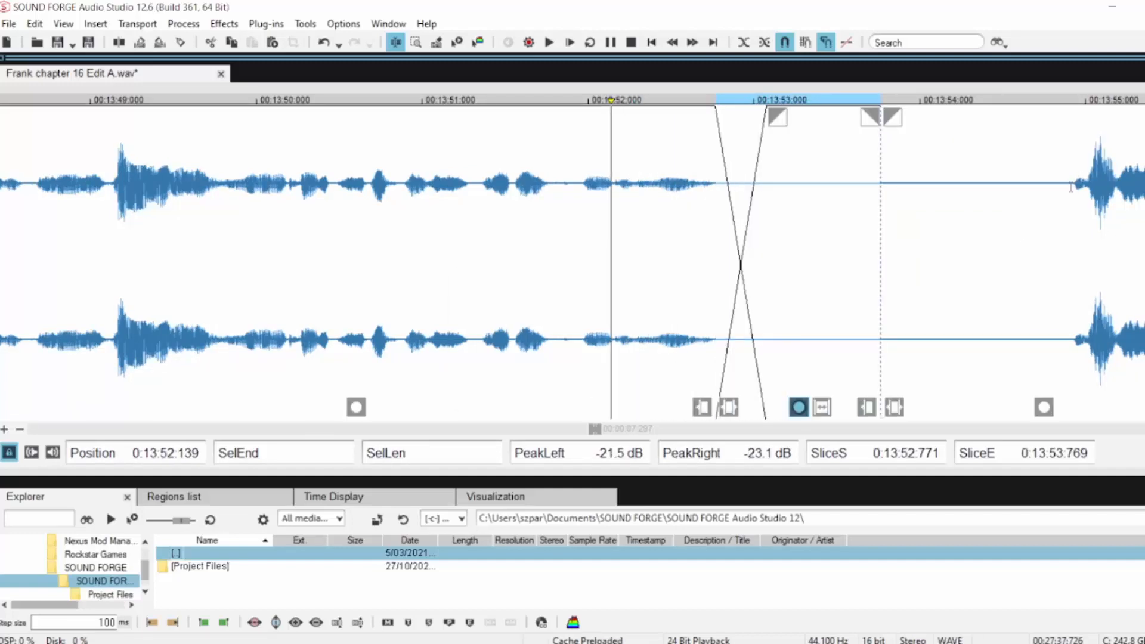
drag(1073, 183, 881, 190)
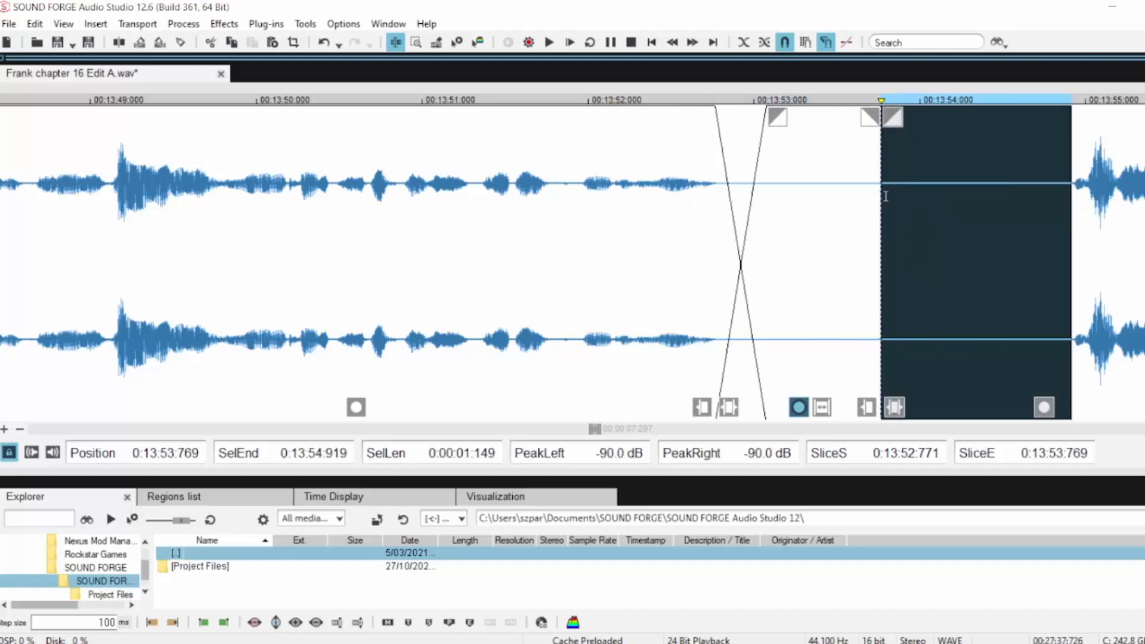
key(Delete)
key(space)
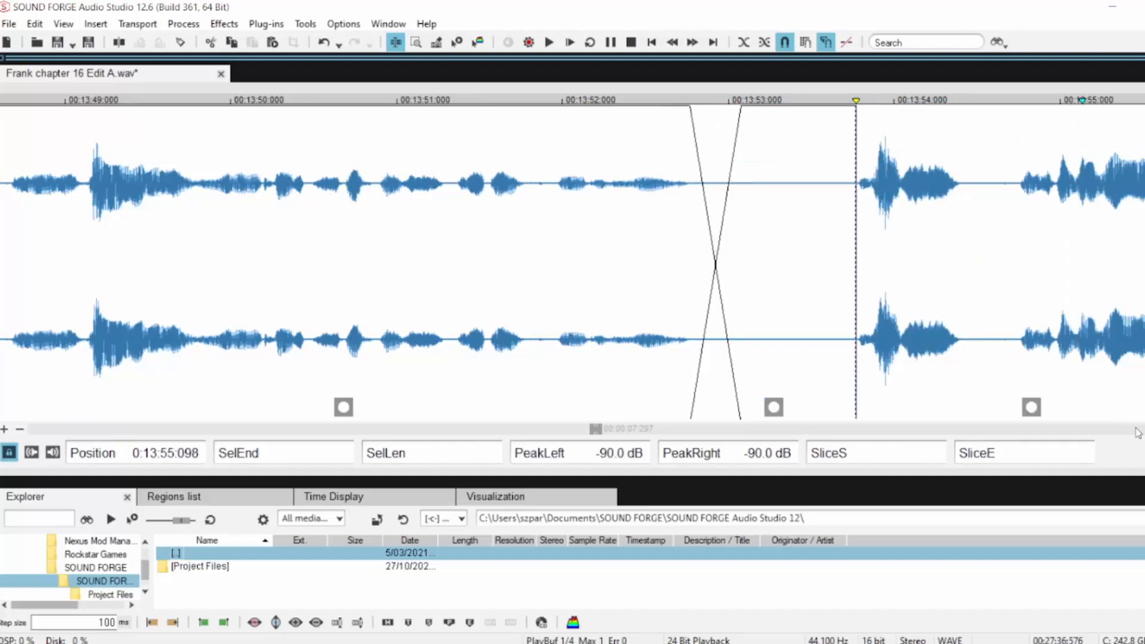
Replace the pause from 0:13:54:391 to 0:13:54:747 with room tone, crossfade its start over about 110 ms, and shorten it by about 140 ms
key(space)
drag(923, 183, 981, 211)
key(ctrl+v)
drag(929, 120, 946, 119)
click(866, 180)
key(space)
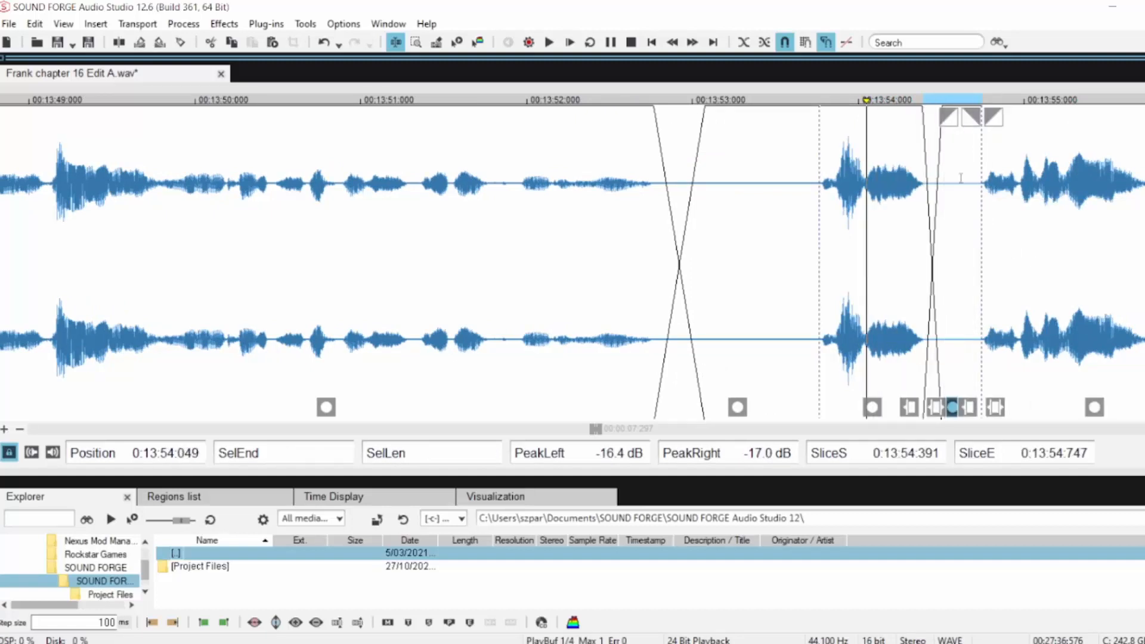
drag(960, 177, 980, 179)
key(Delete)
click(765, 166)
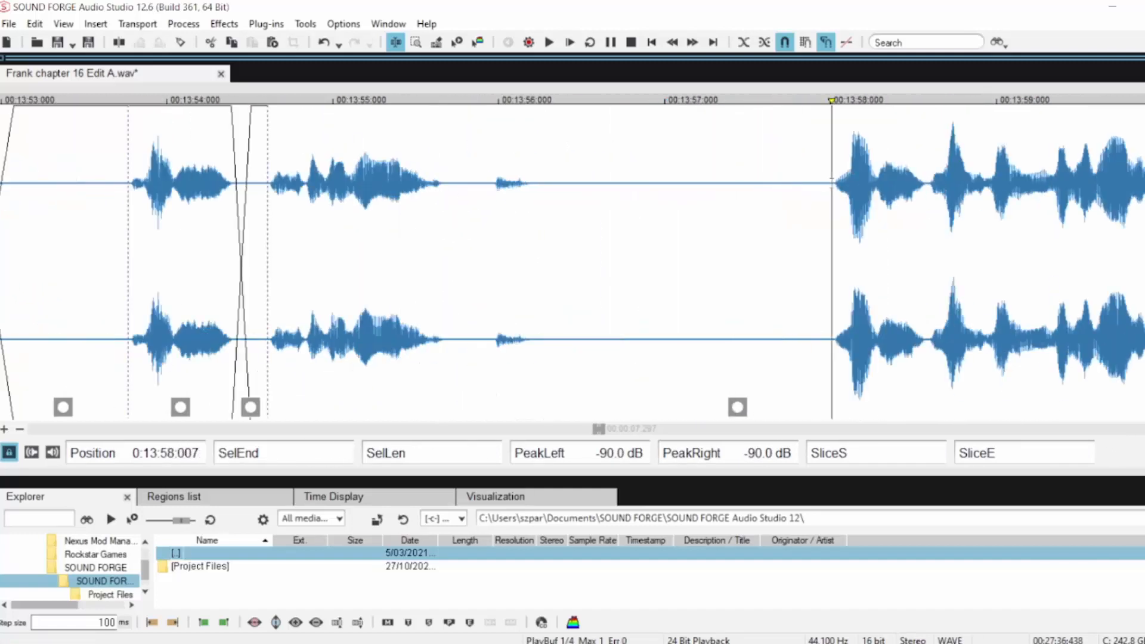
Delete about 4.25 seconds of speech and silence from 0:13:53:769 up to the narration starting at about 0:13:58:007
drag(828, 182, 132, 231)
key(Delete)
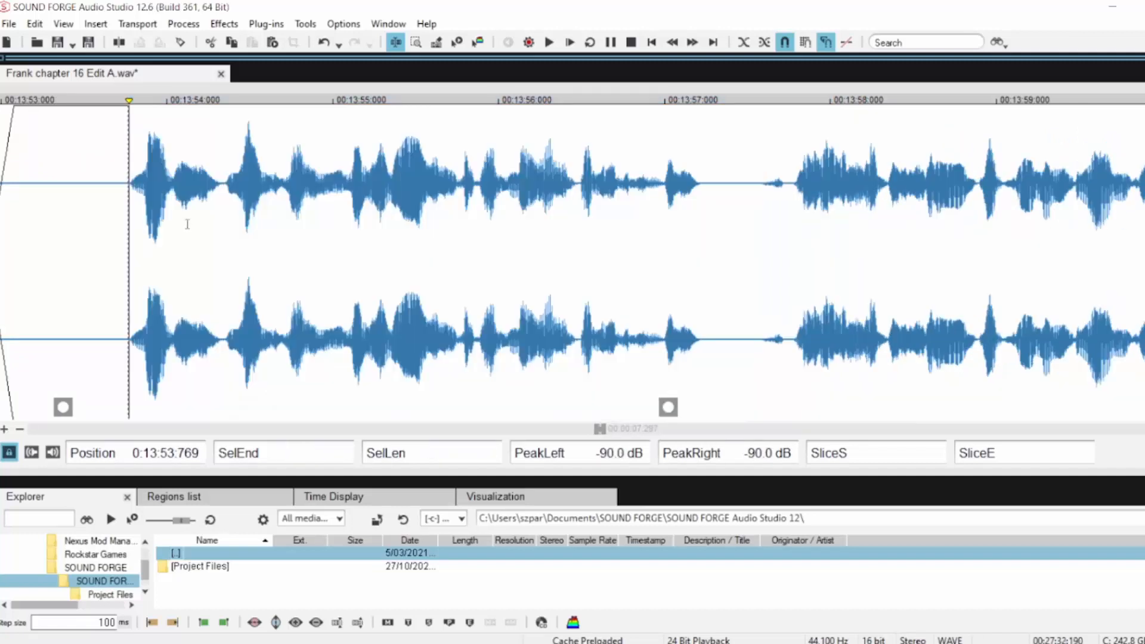
scroll(183, 191, down, 1)
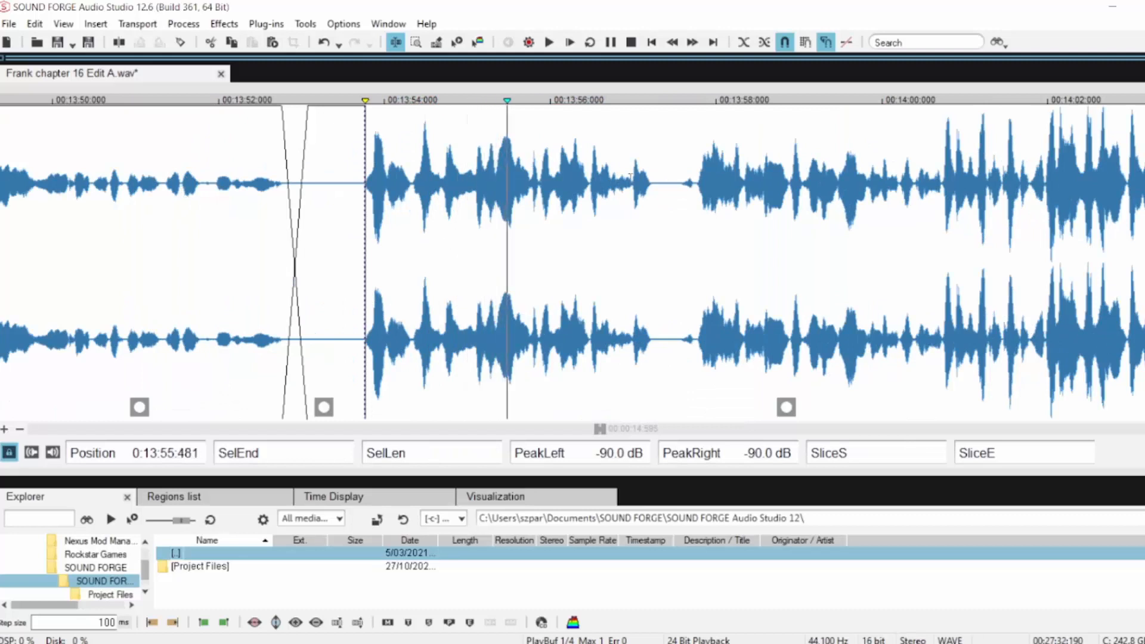
Replace the pause from 0:13:57:229 to 0:13:57:780 with room tone, crossfade it in over about 150 ms, and play it back
scroll(630, 176, up, 1)
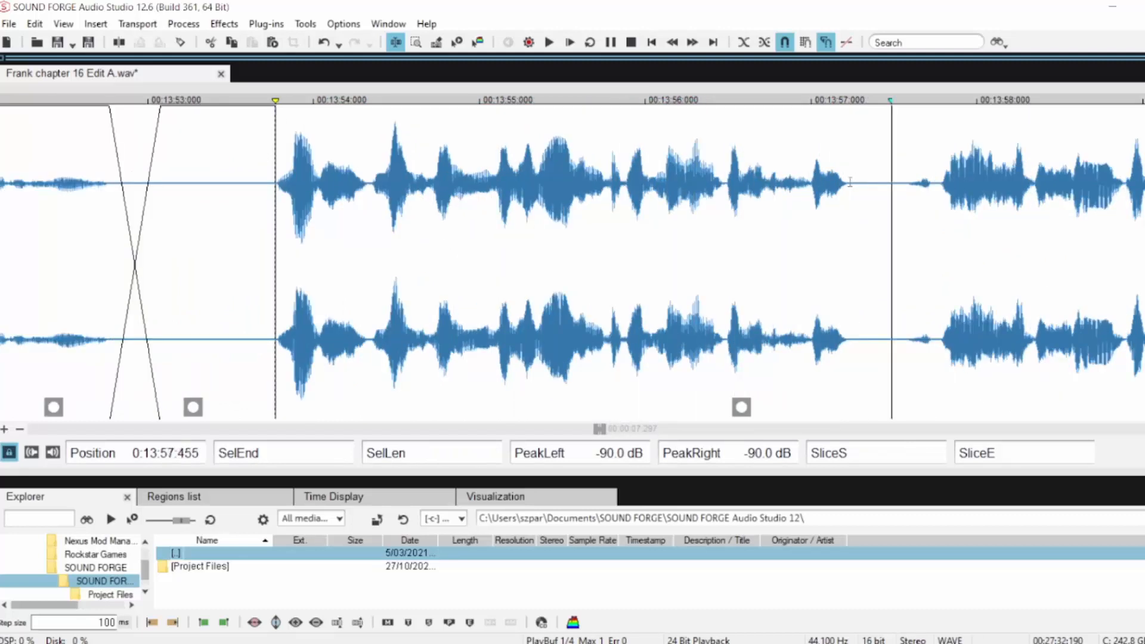
drag(849, 182, 940, 176)
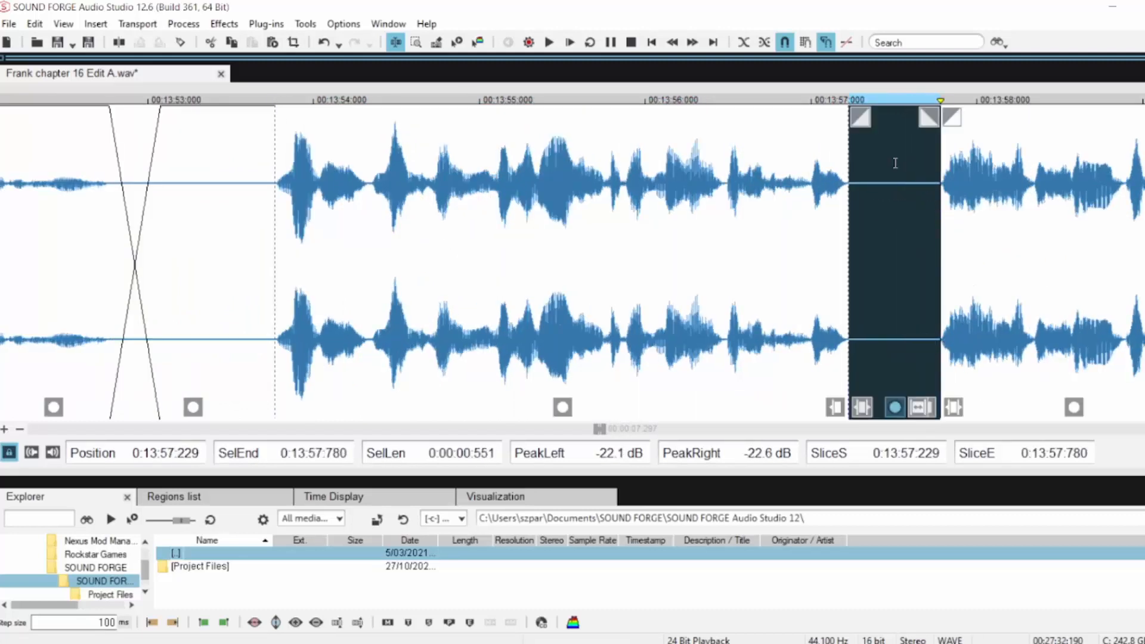
drag(862, 124, 888, 124)
click(732, 239)
key(space)
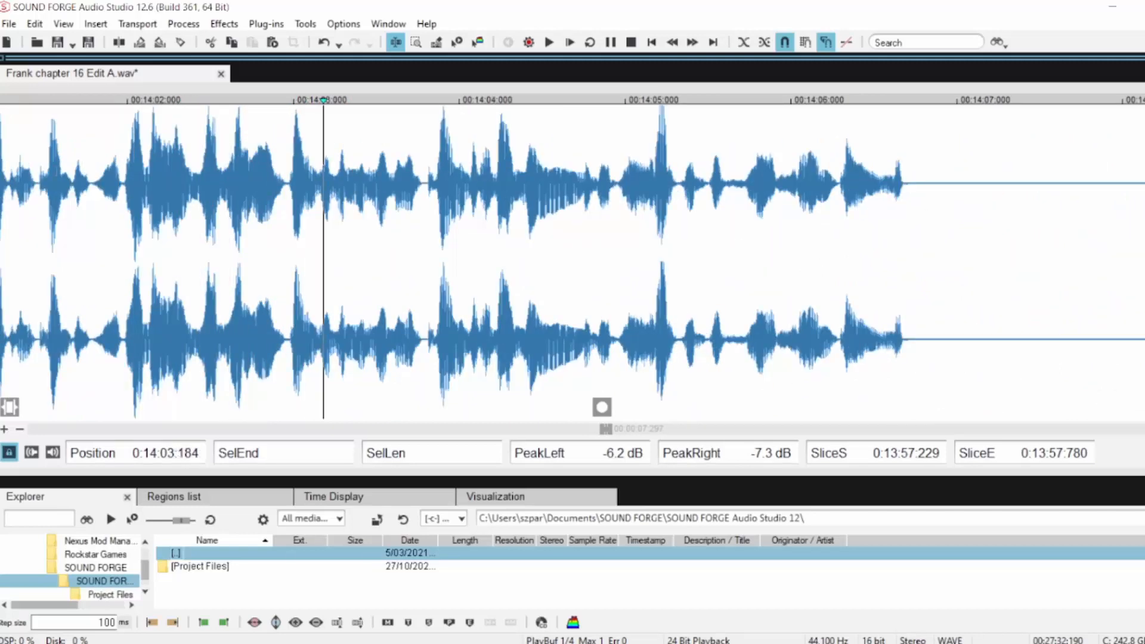
Replace the short sound from 0:14:01:777 to 0:14:01:983 with room tone, crossfade it in over about 20 ms, and play across it
click(57, 178)
scroll(278, 213, up, 2)
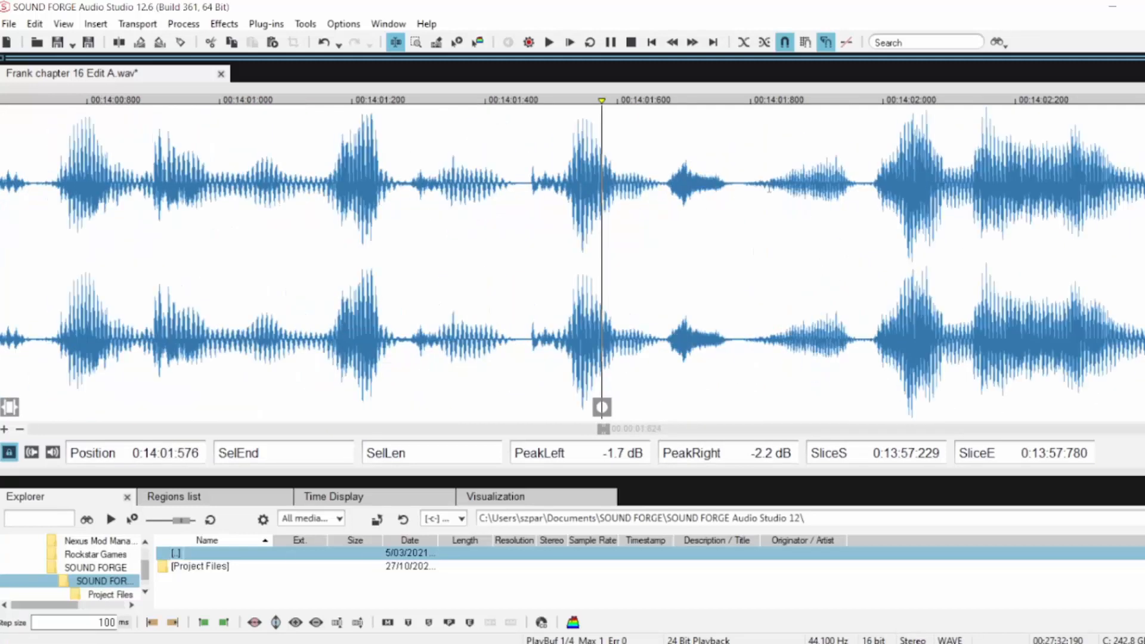
drag(735, 178, 872, 182)
key(Delete)
drag(760, 119, 762, 120)
click(589, 214)
key(space)
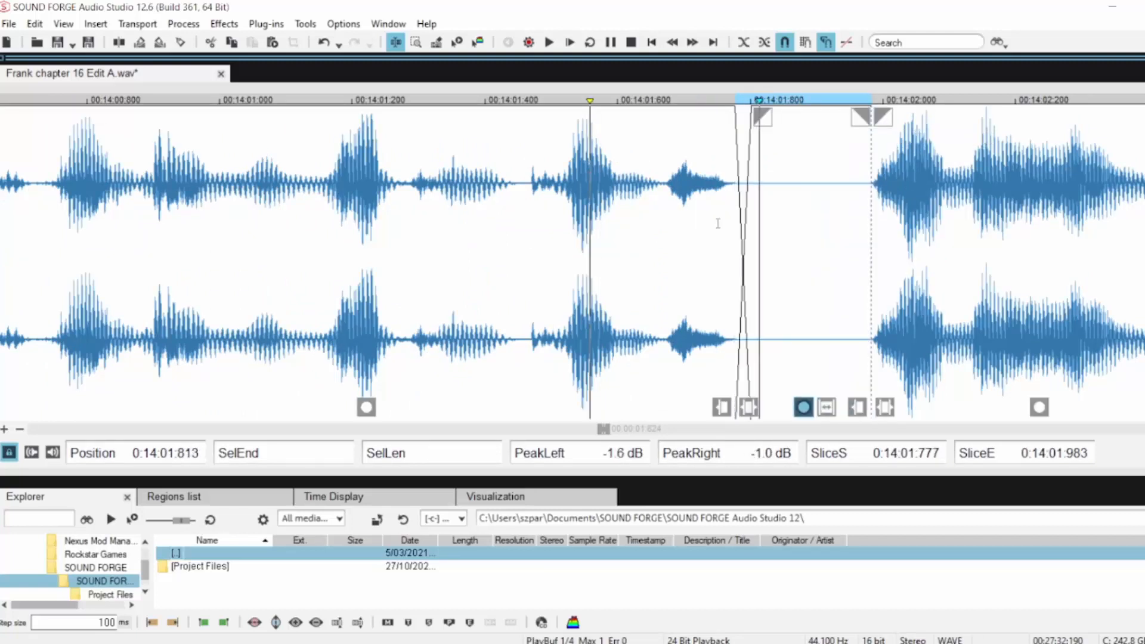
key(space)
click(256, 209)
key(space)
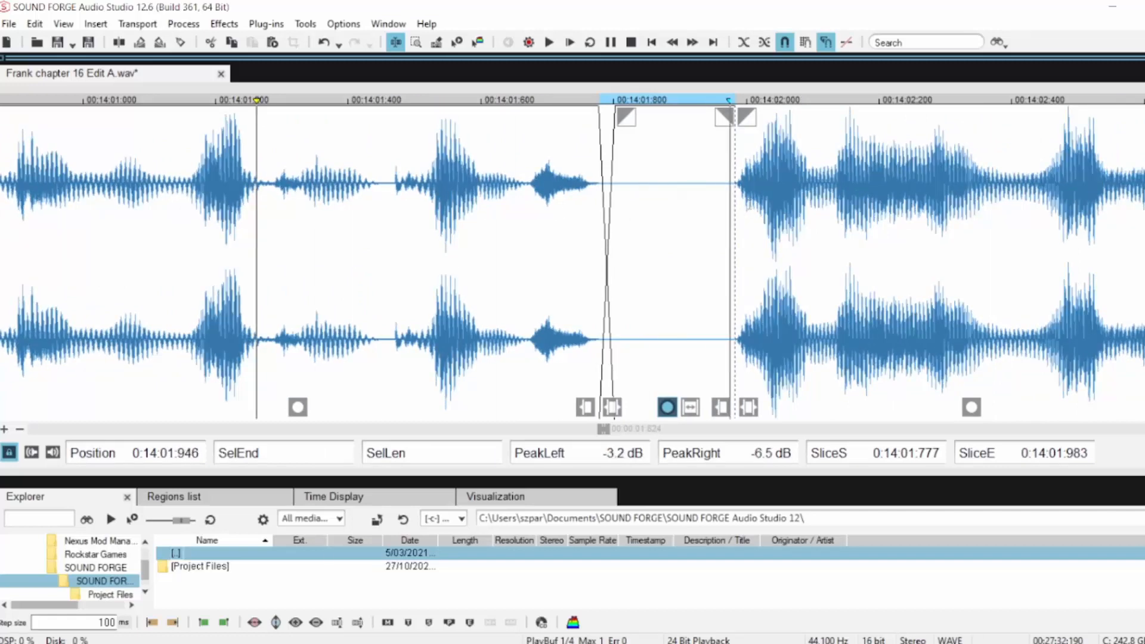
scroll(767, 209, down, 1)
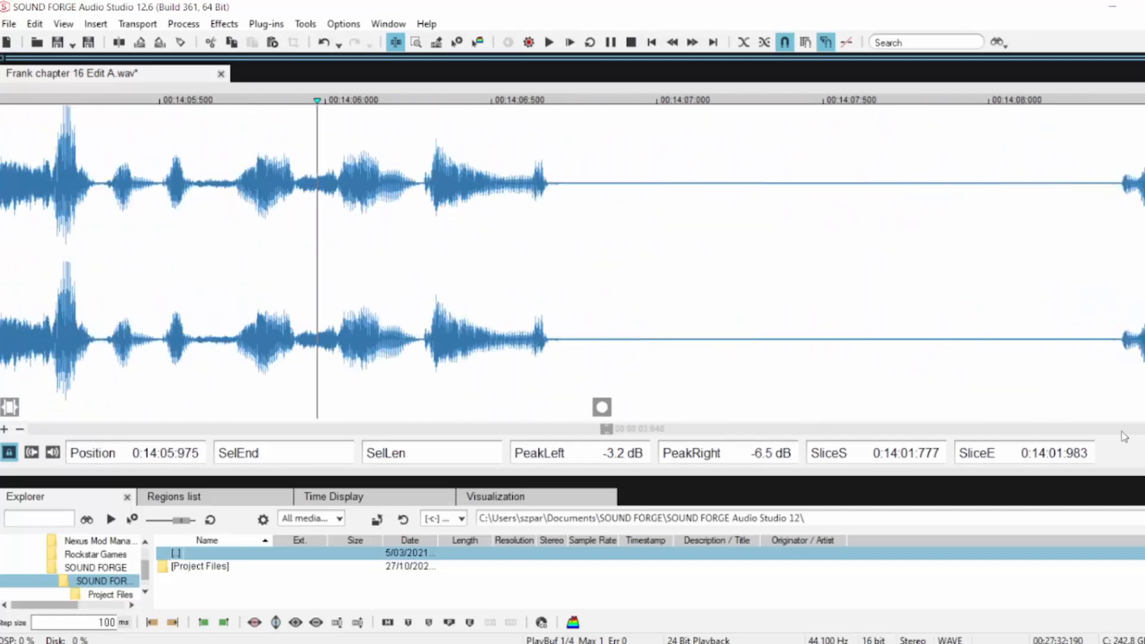
key(space)
Replace the start of the pause, from 0:14:06:711 to 0:14:07:704, with room tone and crossfade it in over about 330 ms
scroll(558, 227, down, 2)
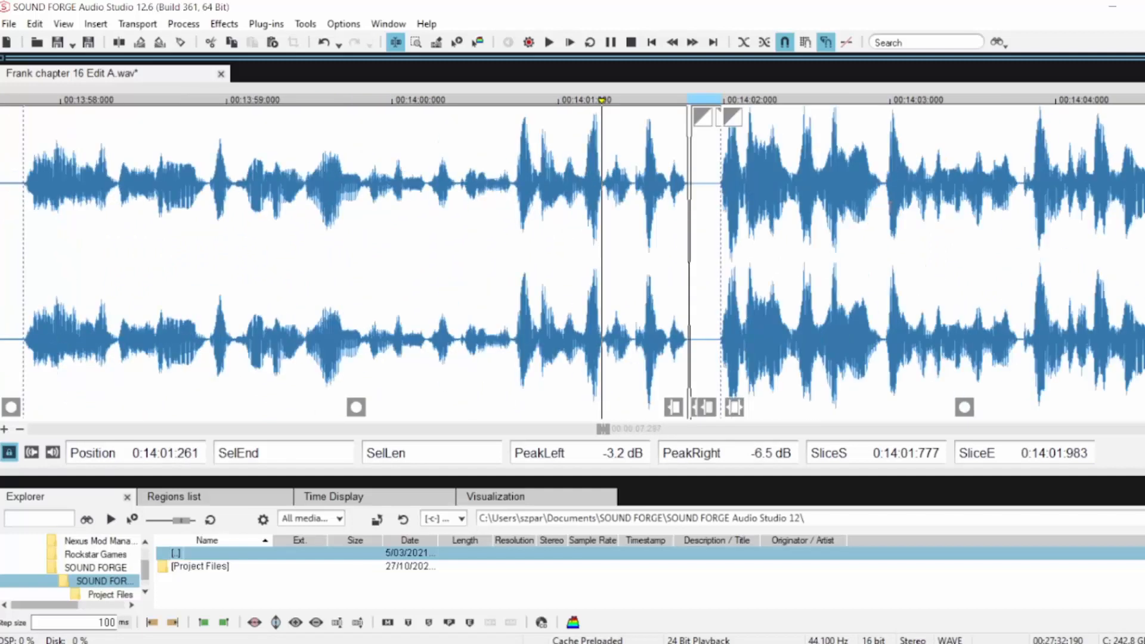
click(1058, 182)
scroll(1089, 223, up, 2)
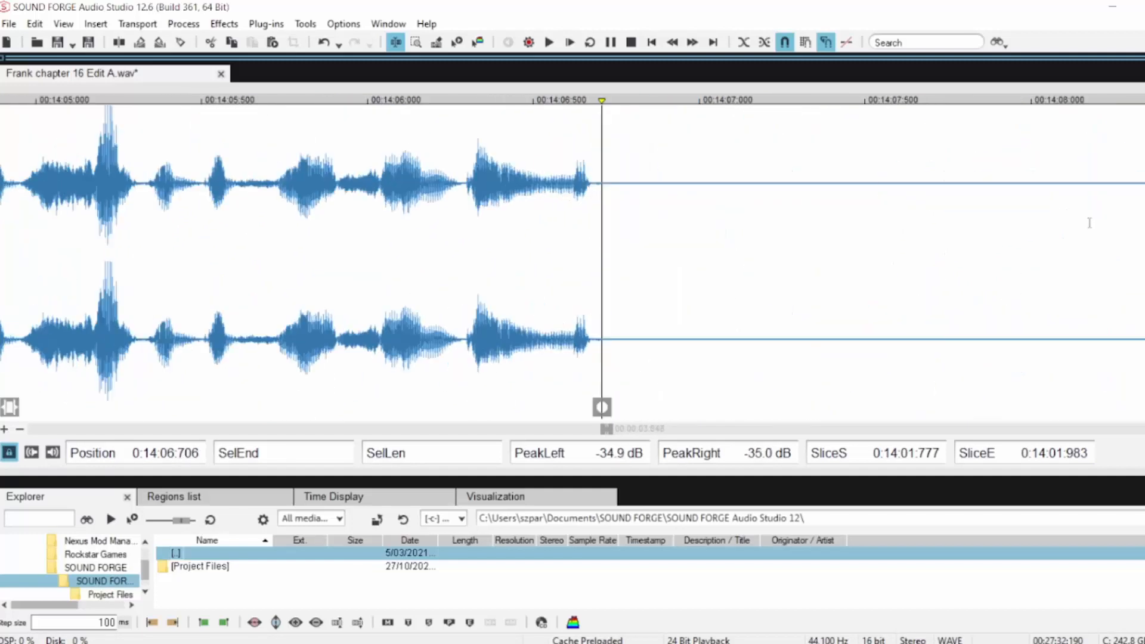
scroll(601, 173, down, 1)
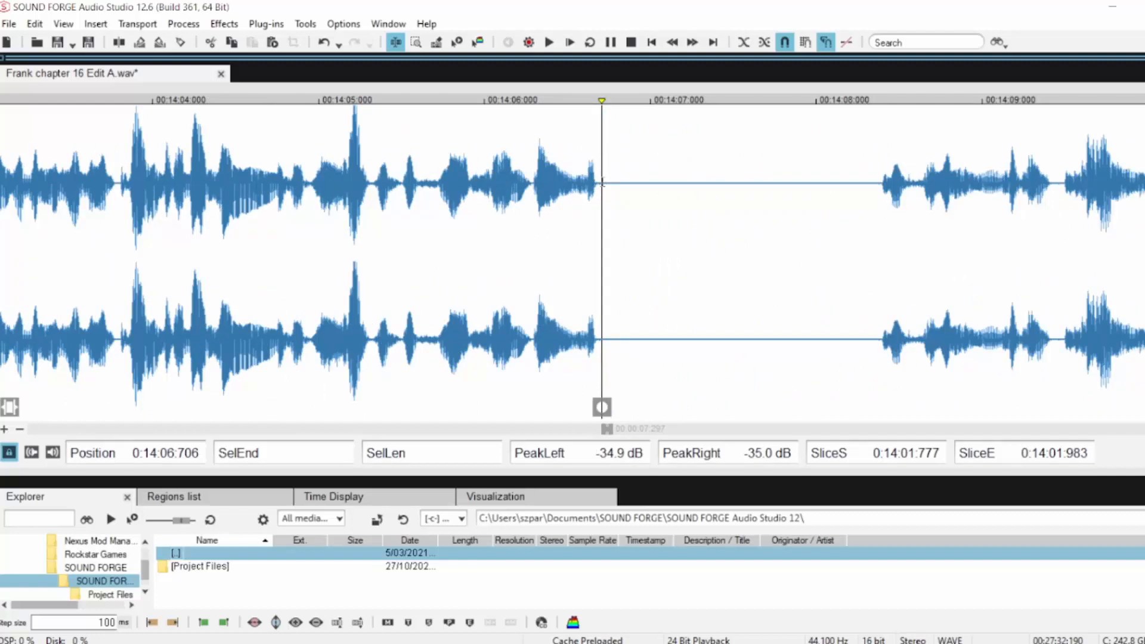
drag(602, 182, 768, 183)
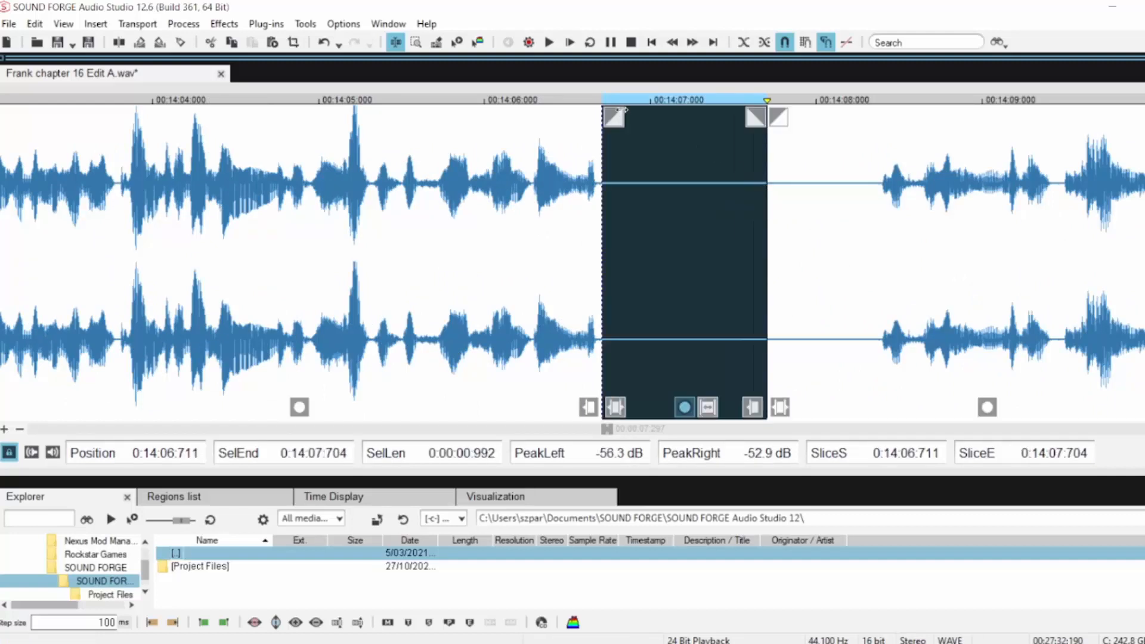
drag(623, 110, 667, 113)
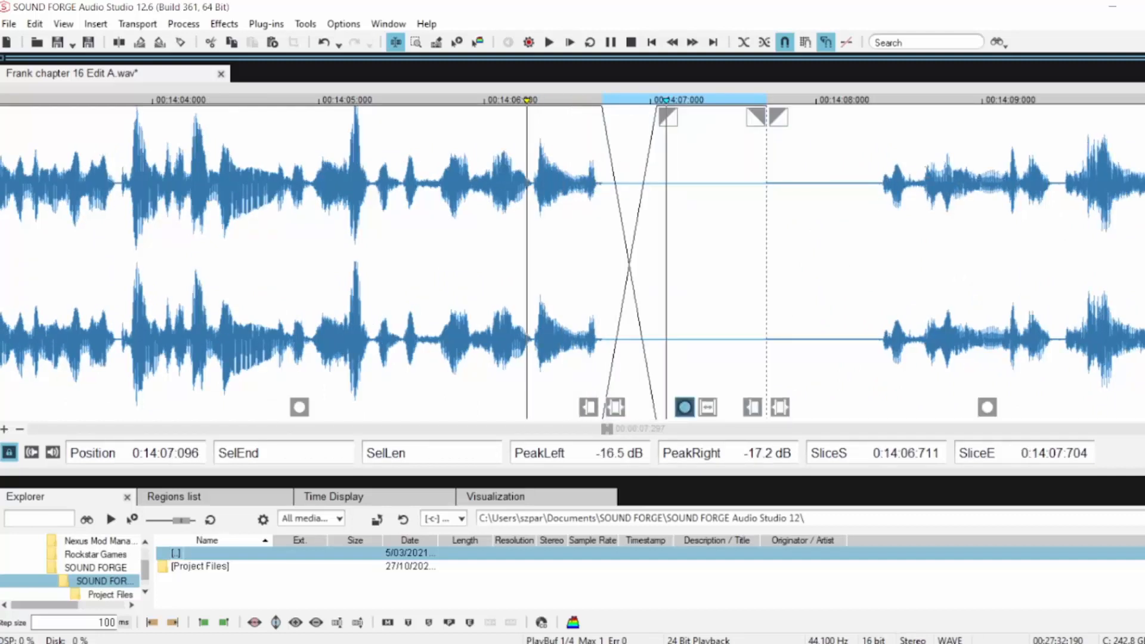
Delete about 0.68 seconds of leftover silence after 0:14:07:704 and play the narration that follows
drag(881, 199, 764, 199)
key(Delete)
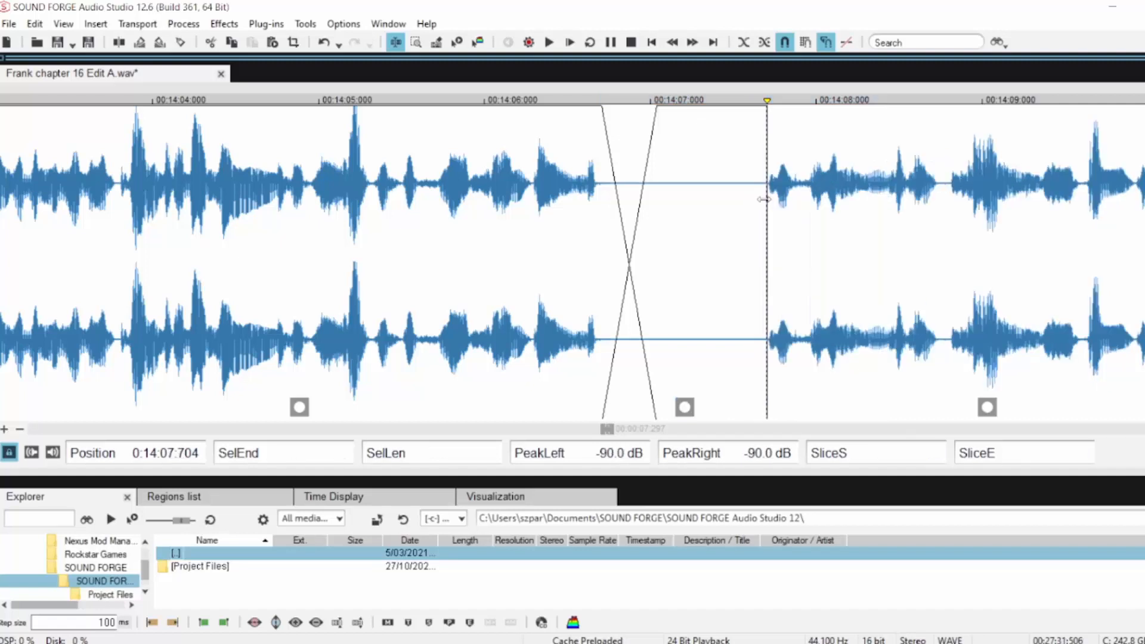
key(space)
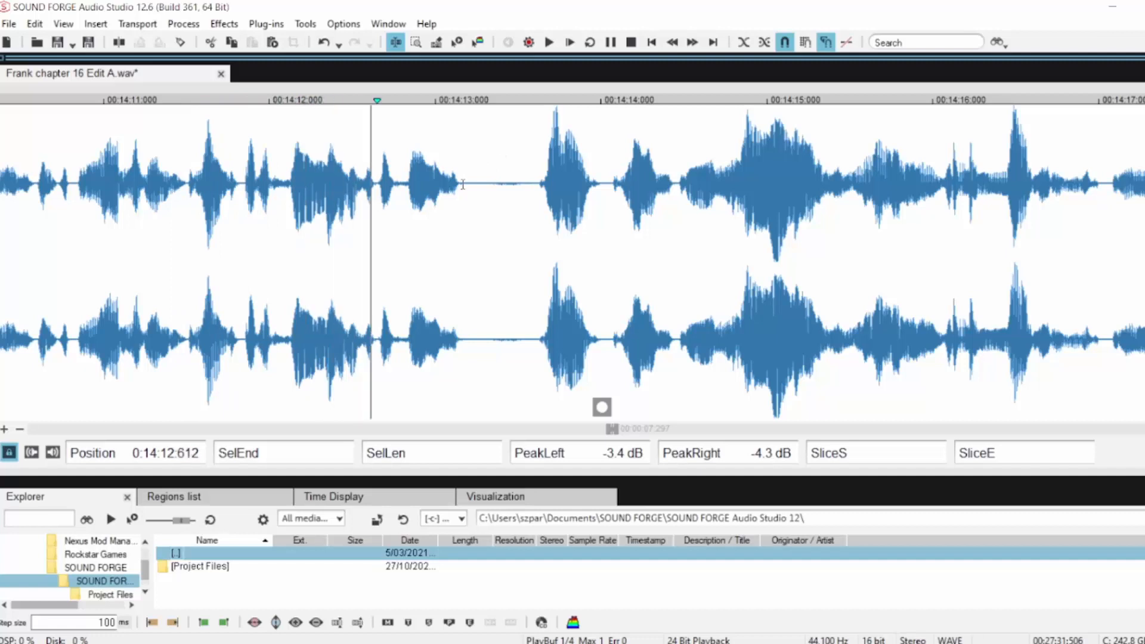
Replace the pause from 0:14:13:181 to 0:14:13:614 with room tone and crossfade its start over about 80 ms
drag(466, 183, 536, 191)
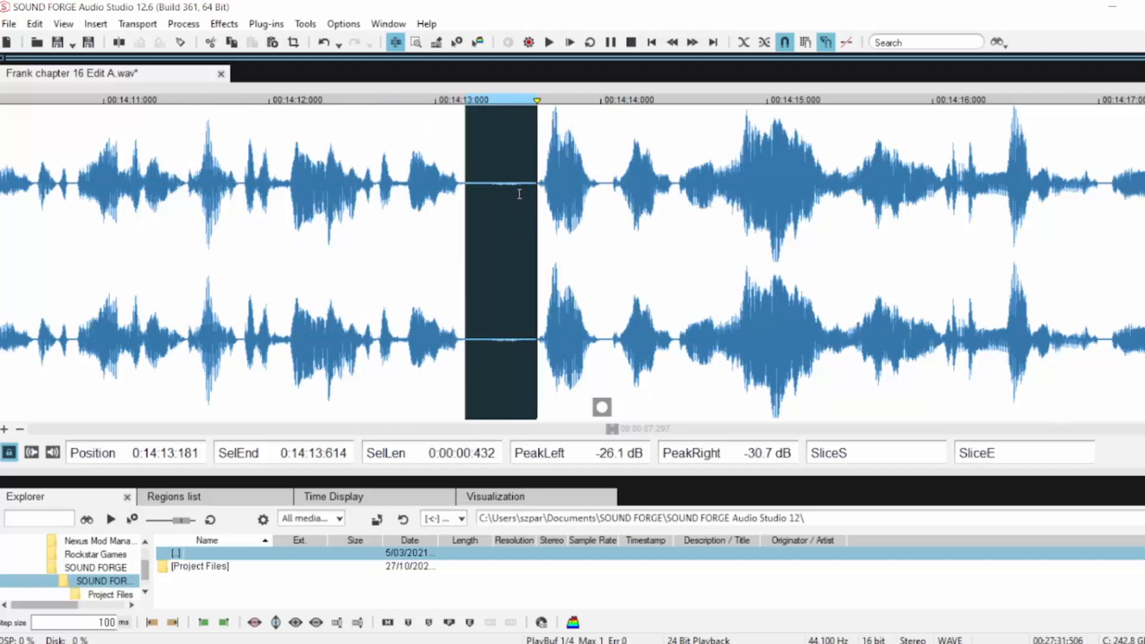
click(475, 116)
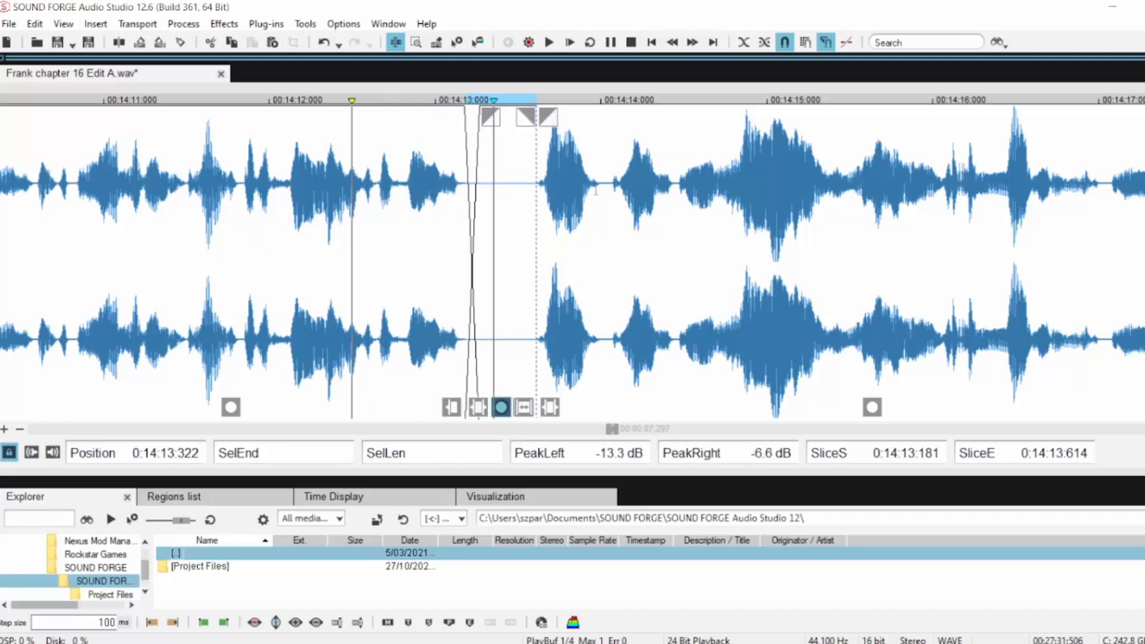
Shorten the crossfade at the pause near 14:13, delete about 0.15 s of silence before the next phrase, and play the edit
drag(491, 120, 481, 117)
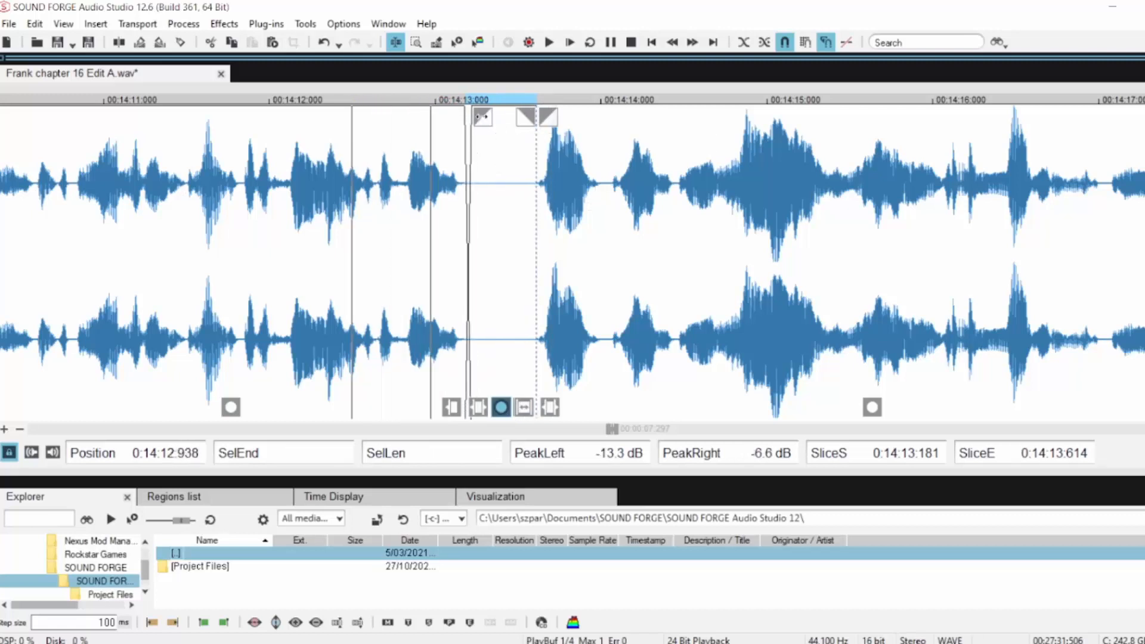
drag(511, 192, 538, 201)
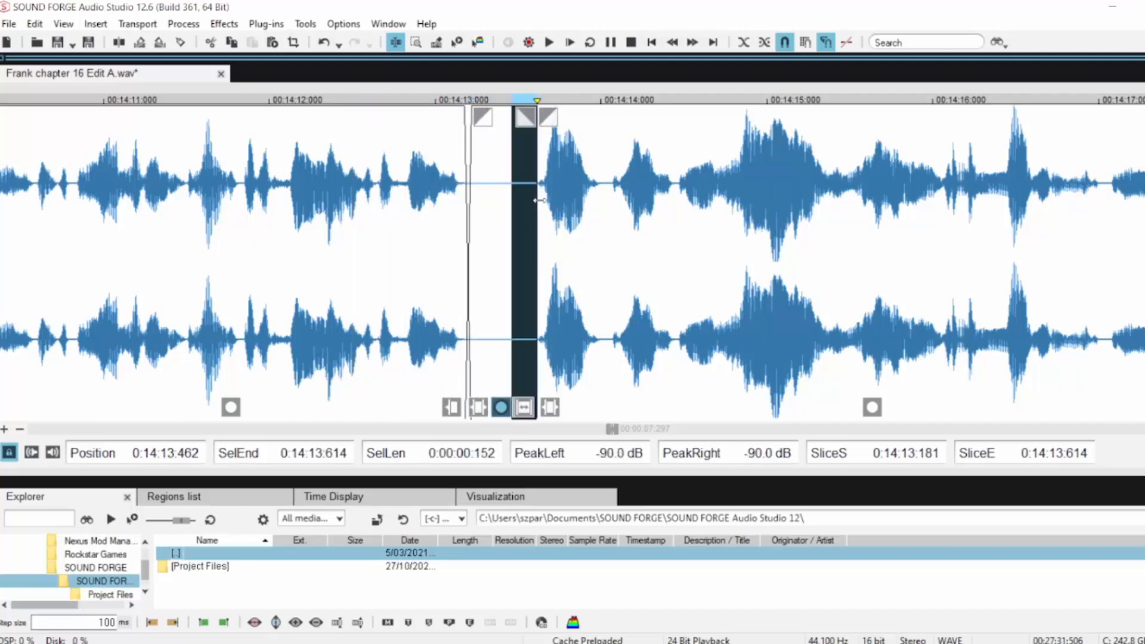
key(Delete)
click(325, 202)
key(space)
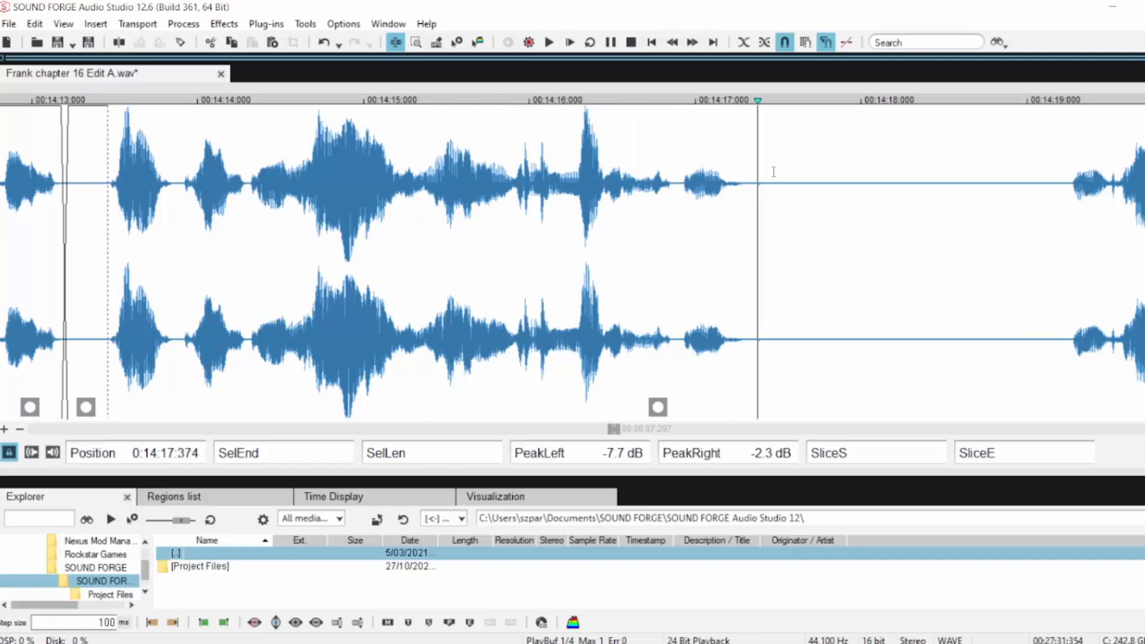
Slice about 1 s of silence from 14:17.301 to 14:18.308 after the phrase and lengthen the crossfade at its start
key(space)
scroll(1081, 199, down, 1)
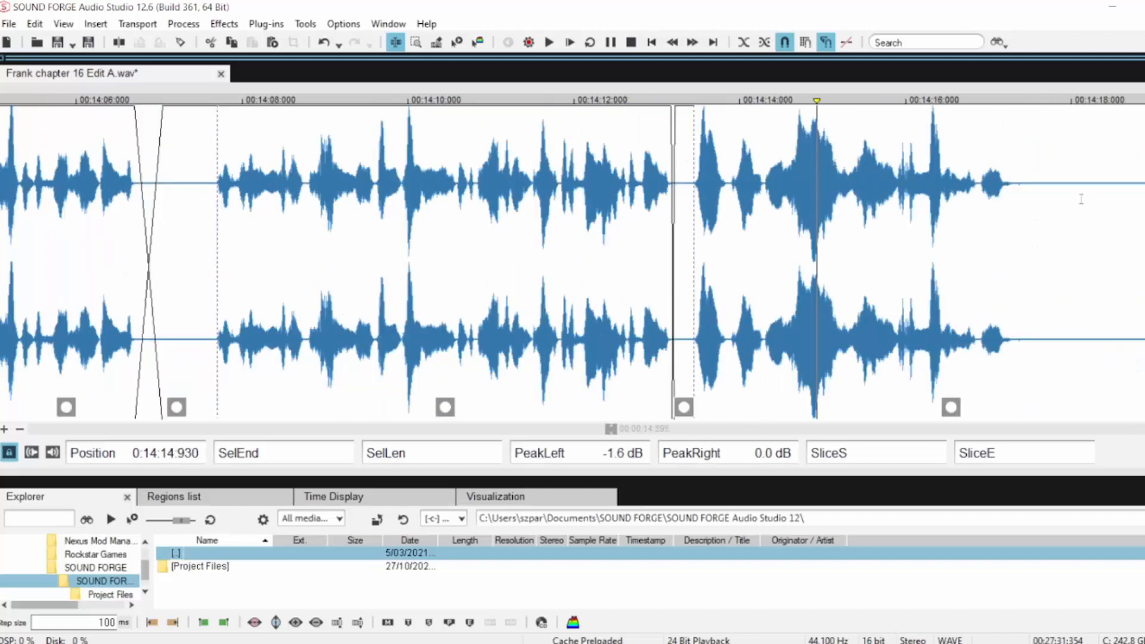
scroll(1028, 206, up, 1)
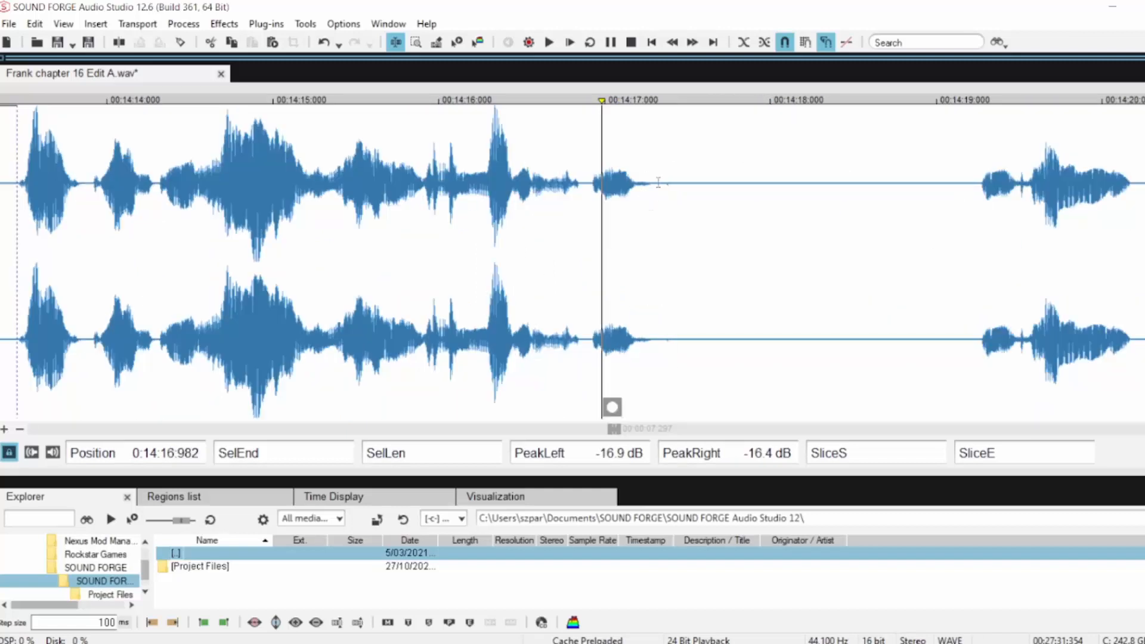
key(space)
drag(654, 182, 795, 185)
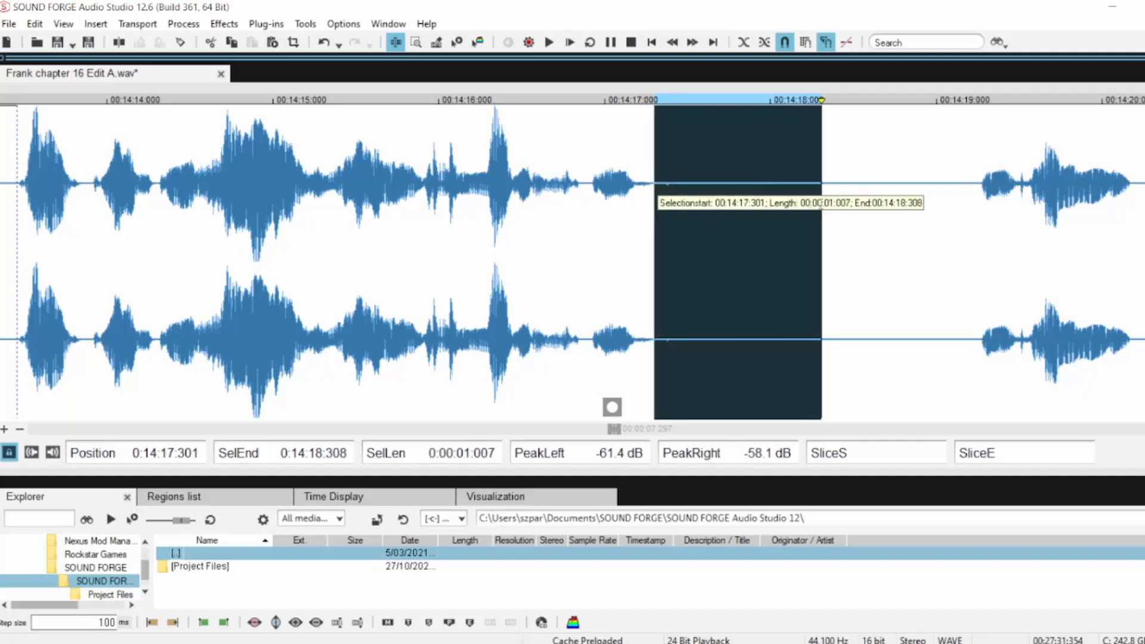
drag(663, 119, 683, 121)
click(531, 169)
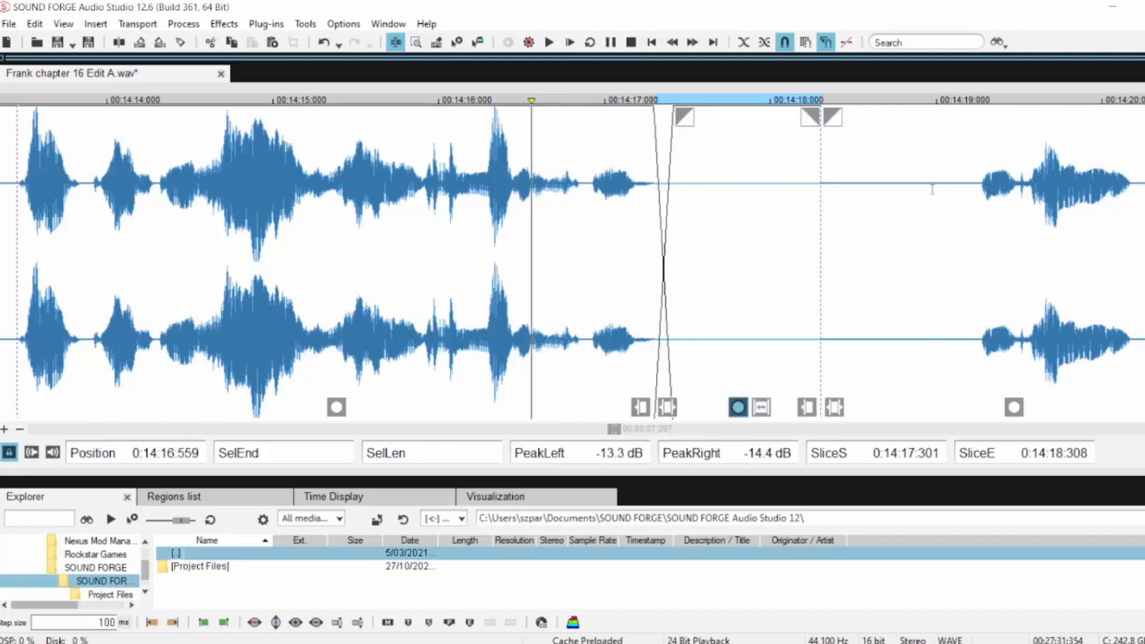
Tighten the pause around 14:18 by deleting about 0.95 s and another 0.42 s of silence, playing back the result
drag(980, 182, 820, 189)
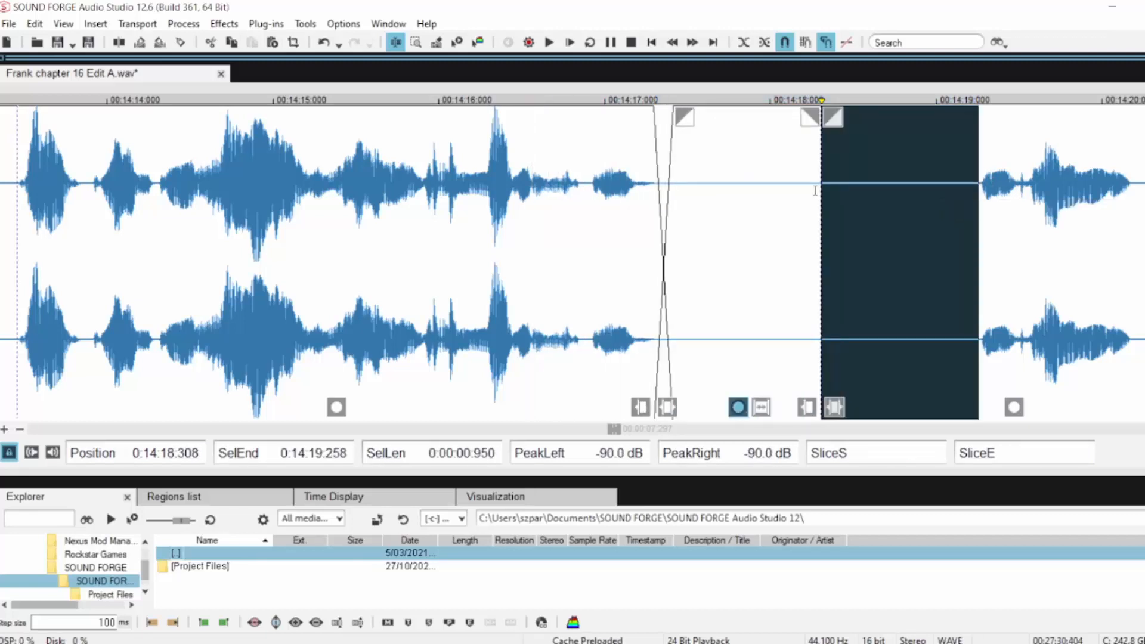
key(Delete)
click(485, 194)
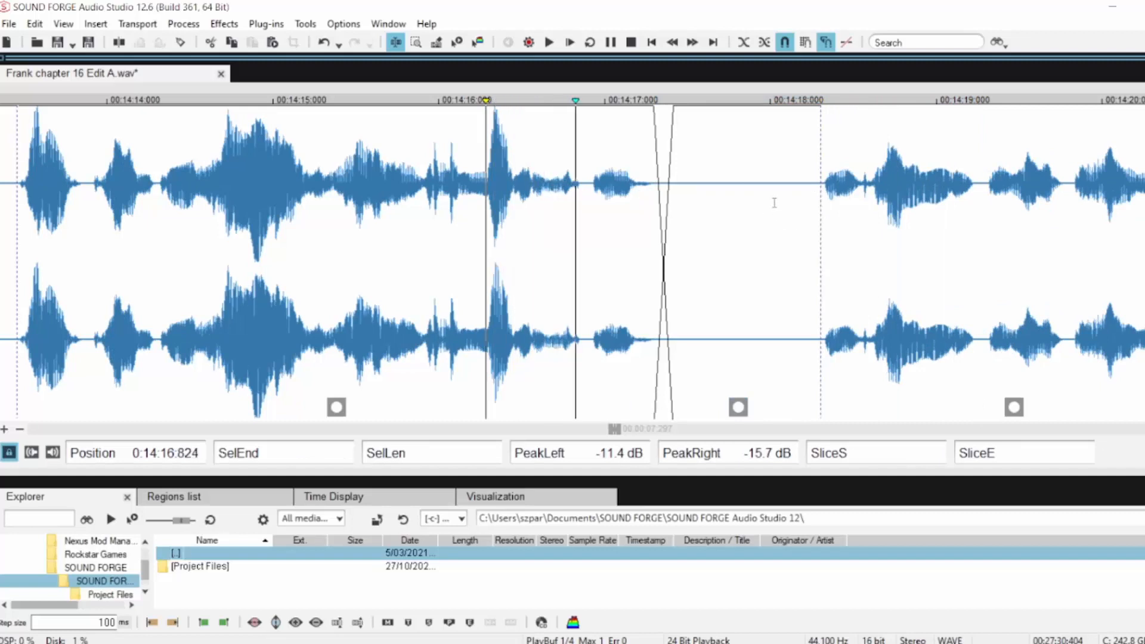
drag(751, 191, 823, 192)
key(Delete)
key(space)
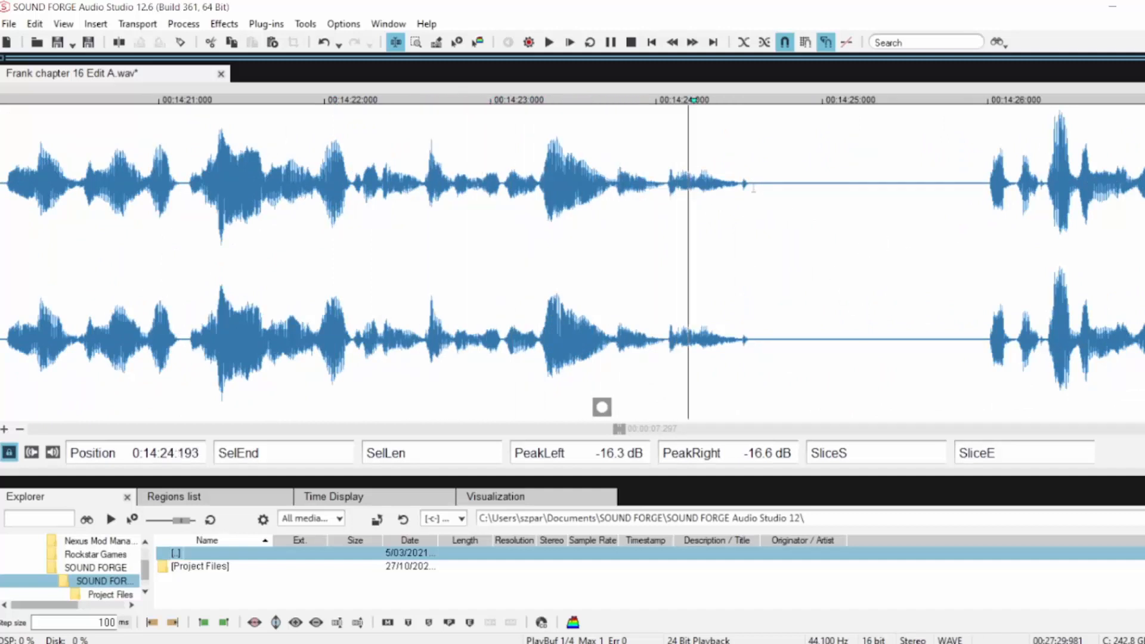
Slice about 1 s of silence from 14:24.565 to 14:25.572, lengthen the crossfade at its start, and audition it
drag(750, 188, 918, 211)
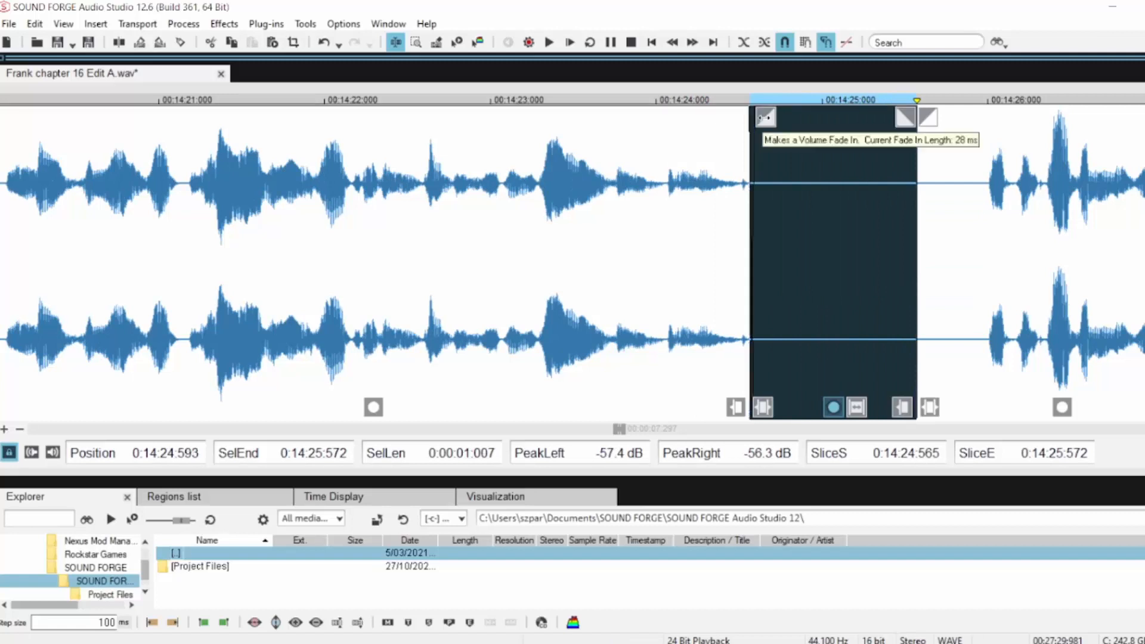
drag(764, 117, 803, 118)
click(646, 227)
key(space)
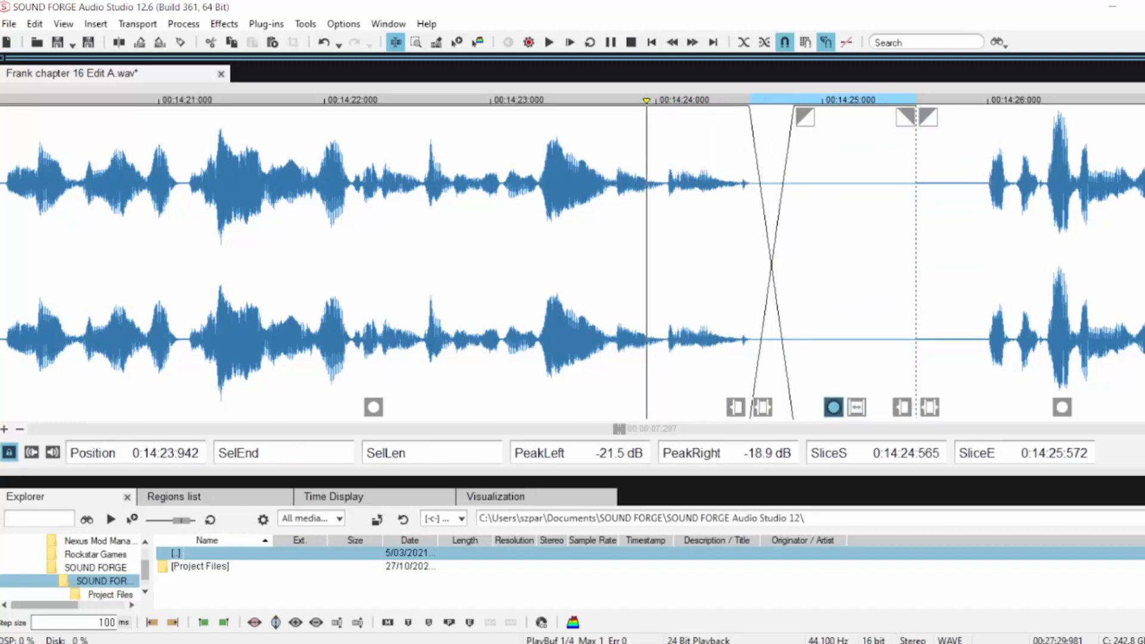
Tighten the pause around 14:25 by deleting about 0.43 s and another 0.47 s of silence, playing back the result
drag(918, 197, 988, 197)
key(Delete)
key(space)
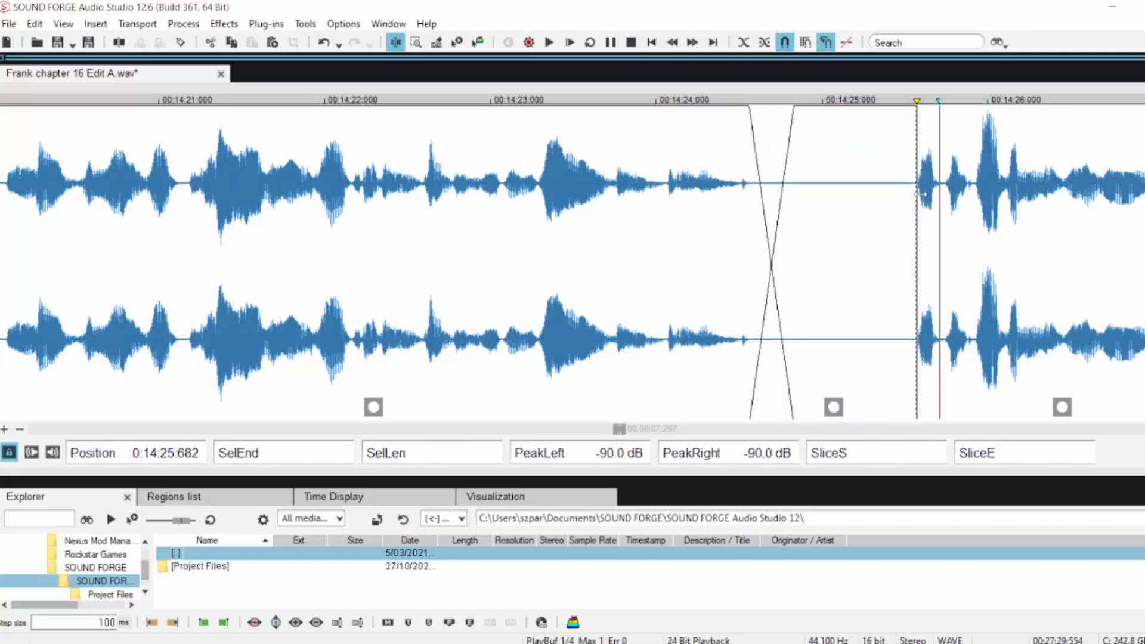
drag(825, 179, 898, 213)
key(Delete)
click(551, 238)
key(space)
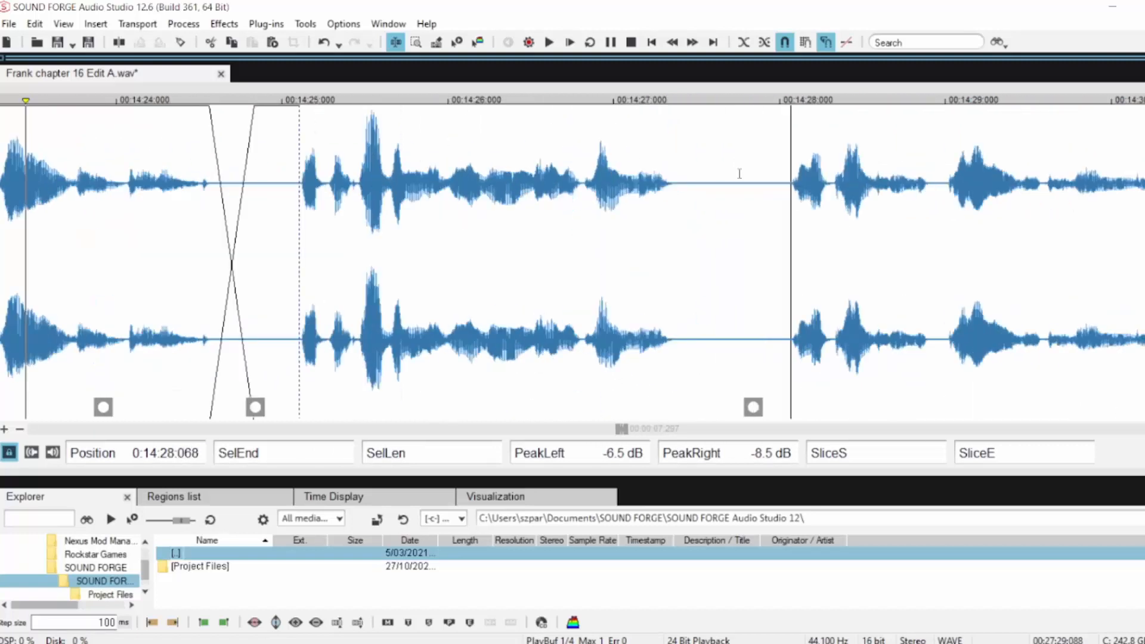
Slice the silence from 14:27.364 to 14:28.068, lengthen its opening crossfade, and delete about 0.23 s before the next phrase
drag(674, 184, 790, 222)
key(t)
drag(685, 121, 735, 122)
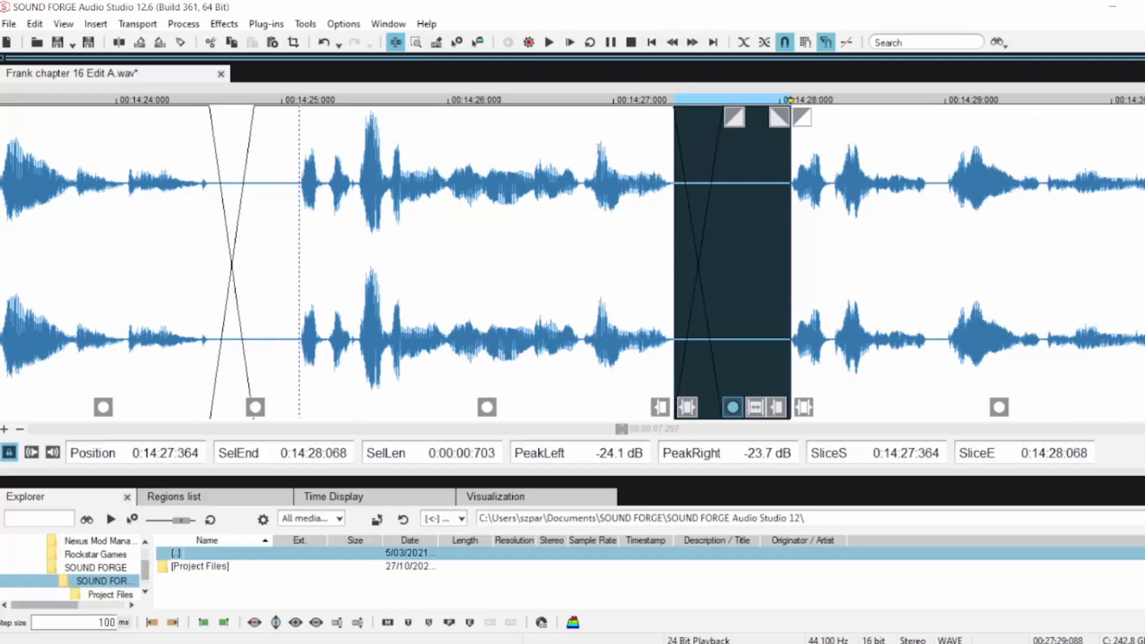
key(space)
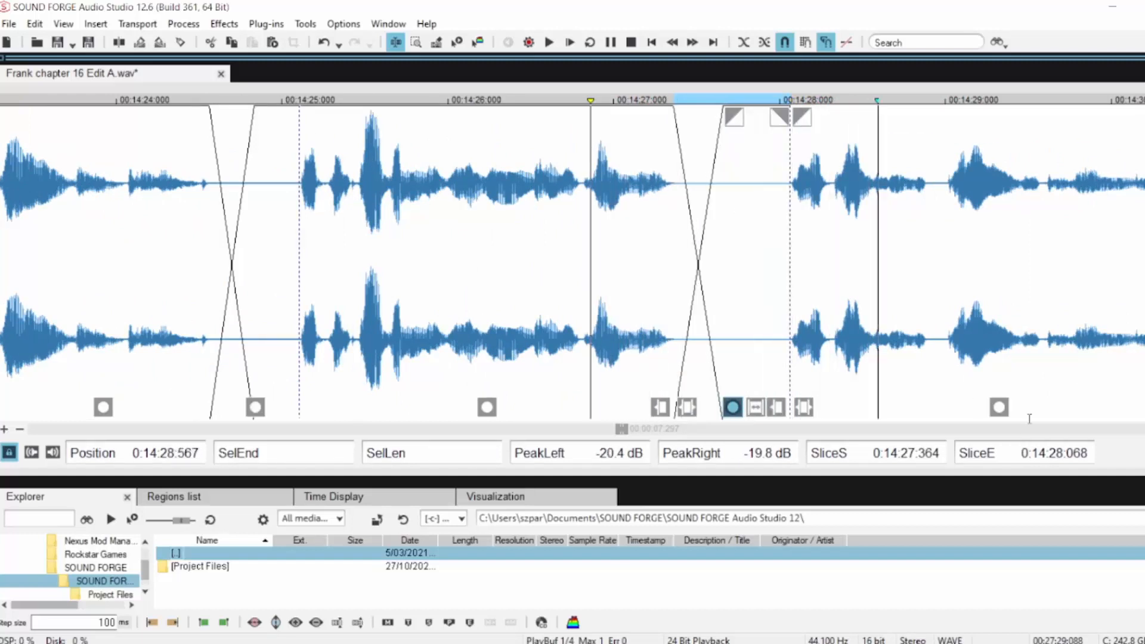
drag(752, 191, 790, 191)
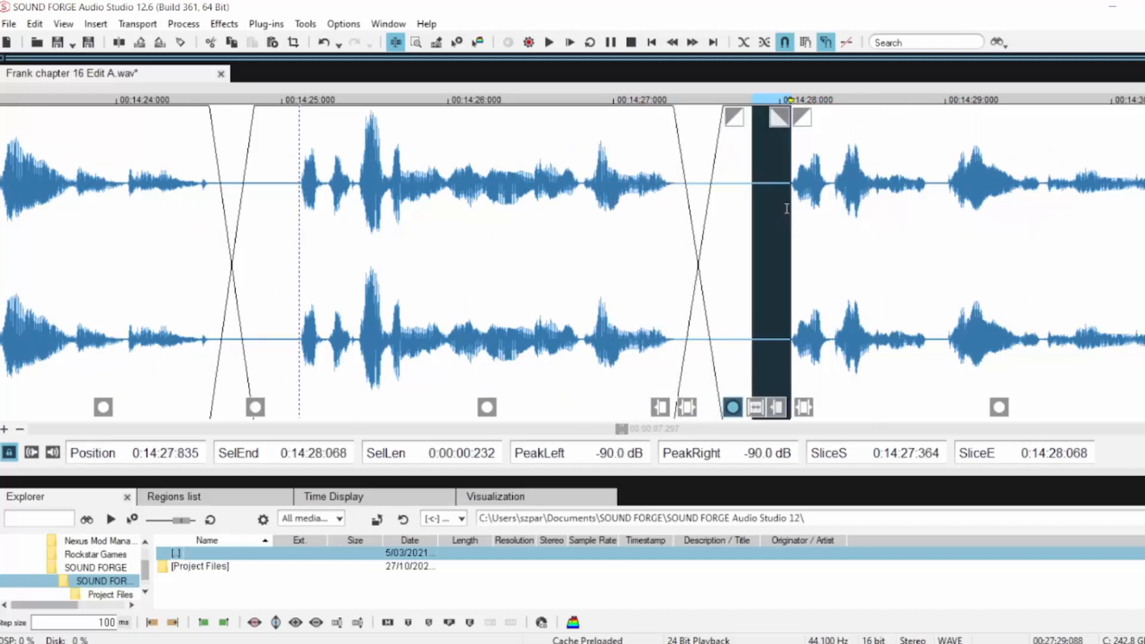
key(Delete)
key(space)
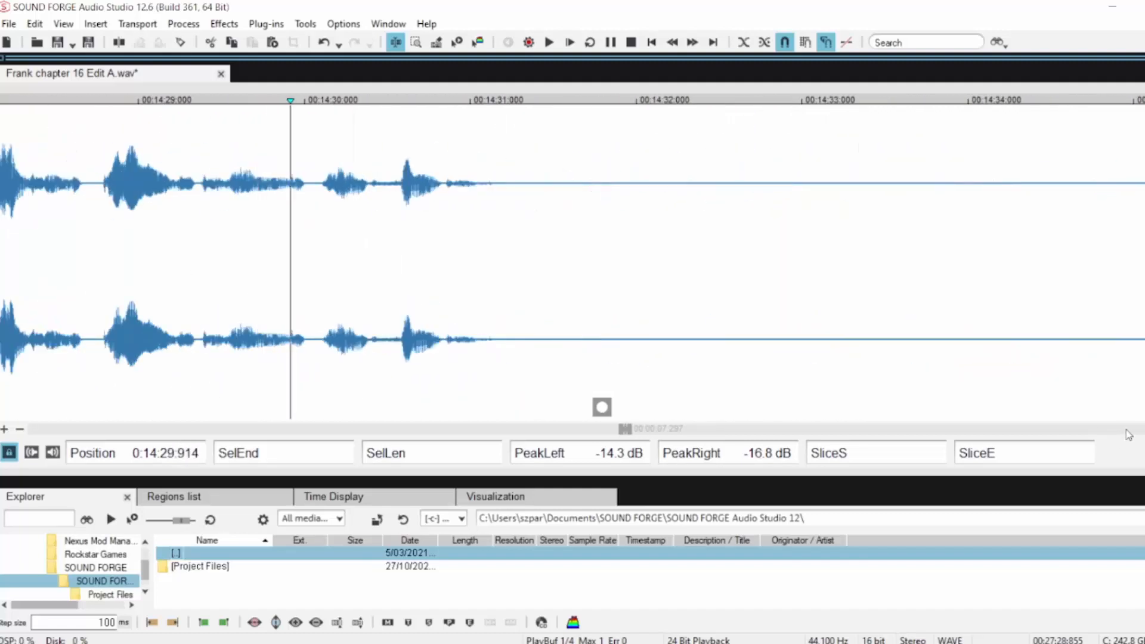
Slice about 1 s of silence from 14:31.151 to 14:32.153, crossfade its start, and audition the transition
drag(494, 179, 660, 204)
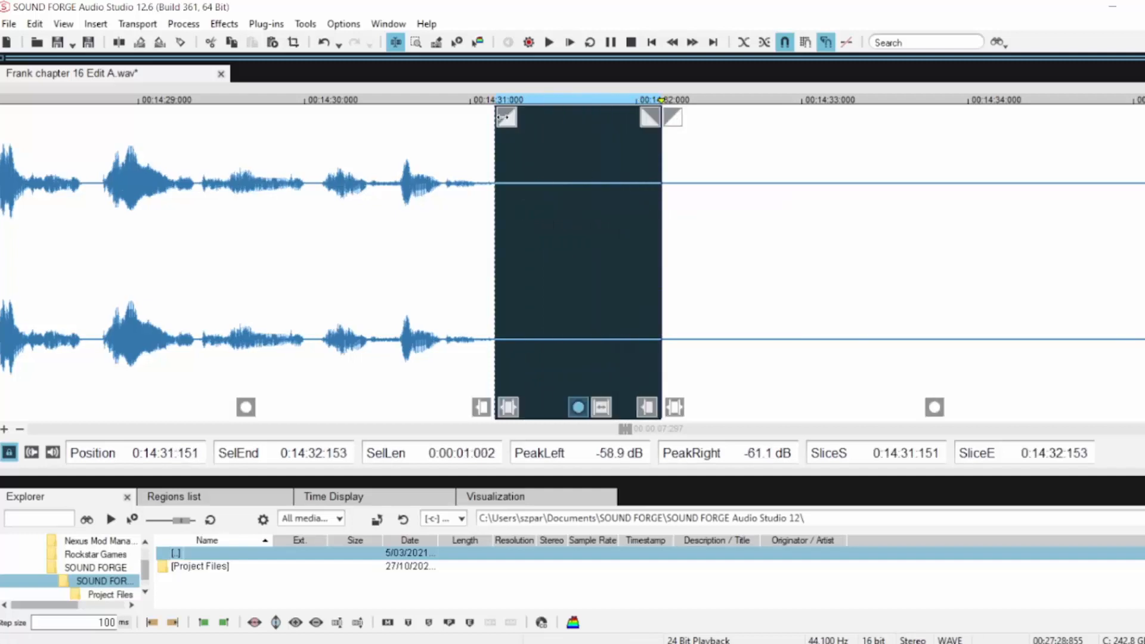
click(415, 157)
key(space)
key(space)
Audition the following audio, delete the unwanted section from 14:32.153 to the phrase starting near 14:55.7, and play the join
scroll(856, 198, down, 3)
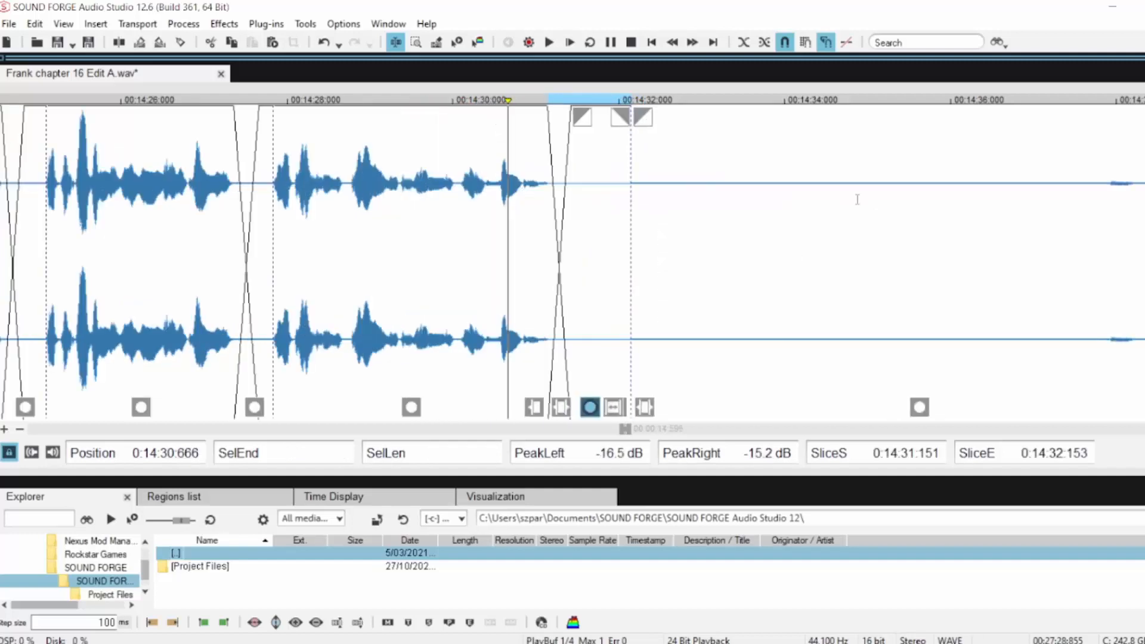
click(833, 185)
key(space)
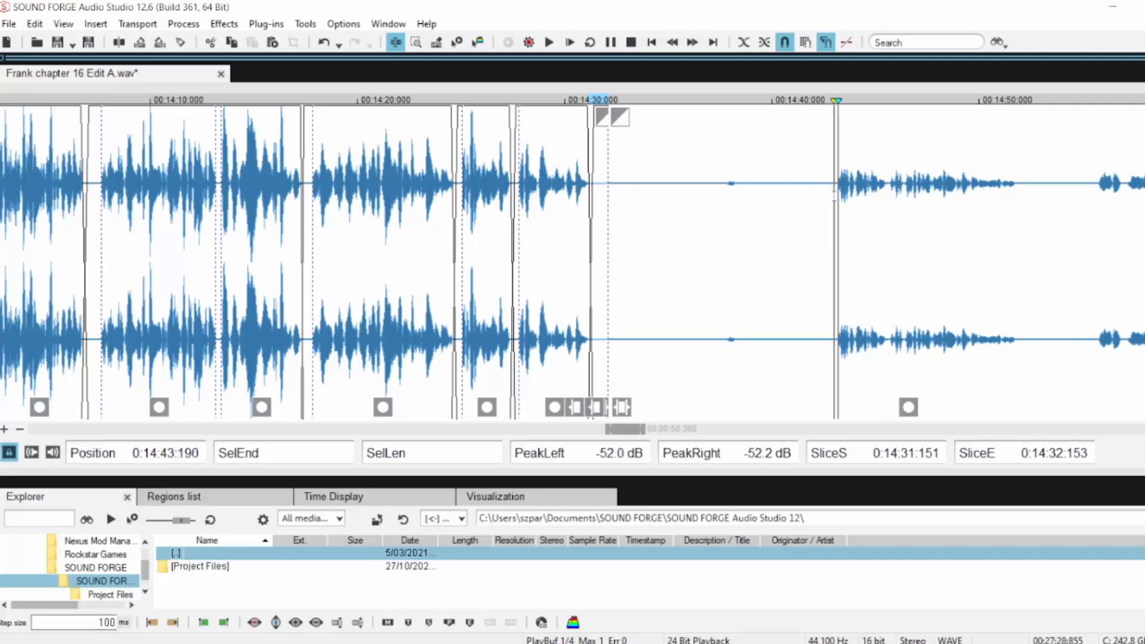
key(space)
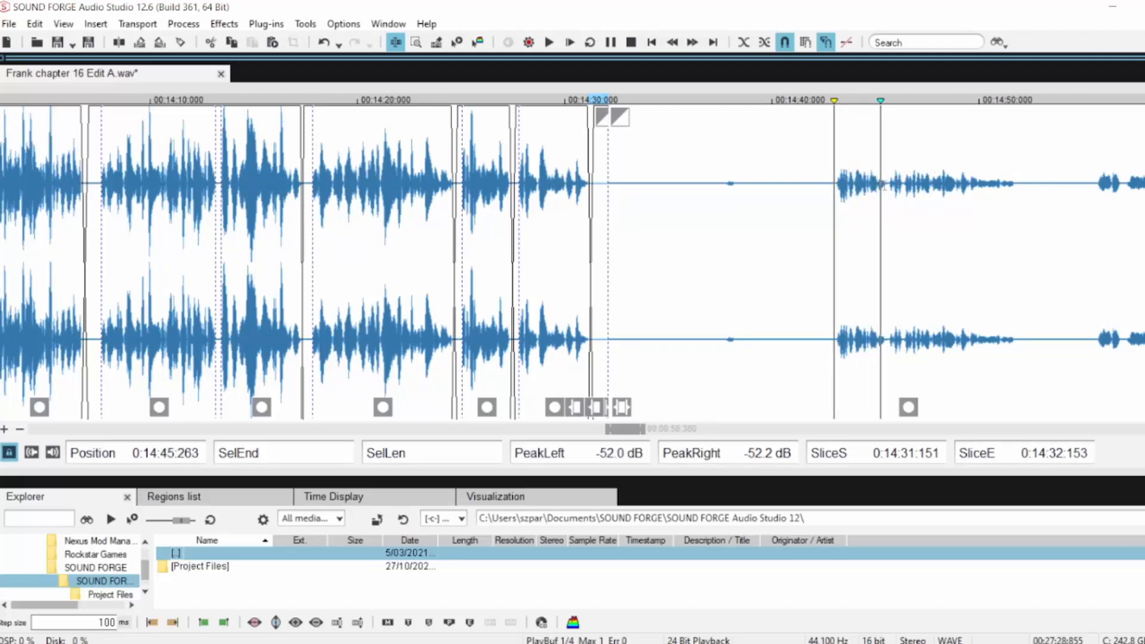
click(1094, 177)
key(space)
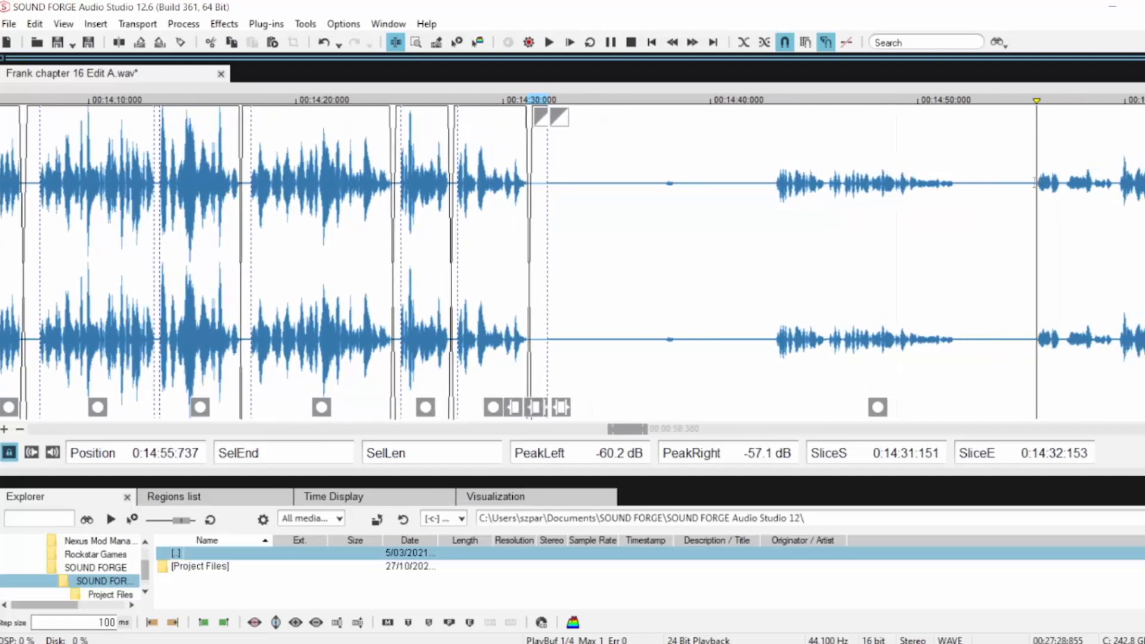
drag(1036, 185, 549, 226)
key(Delete)
key(space)
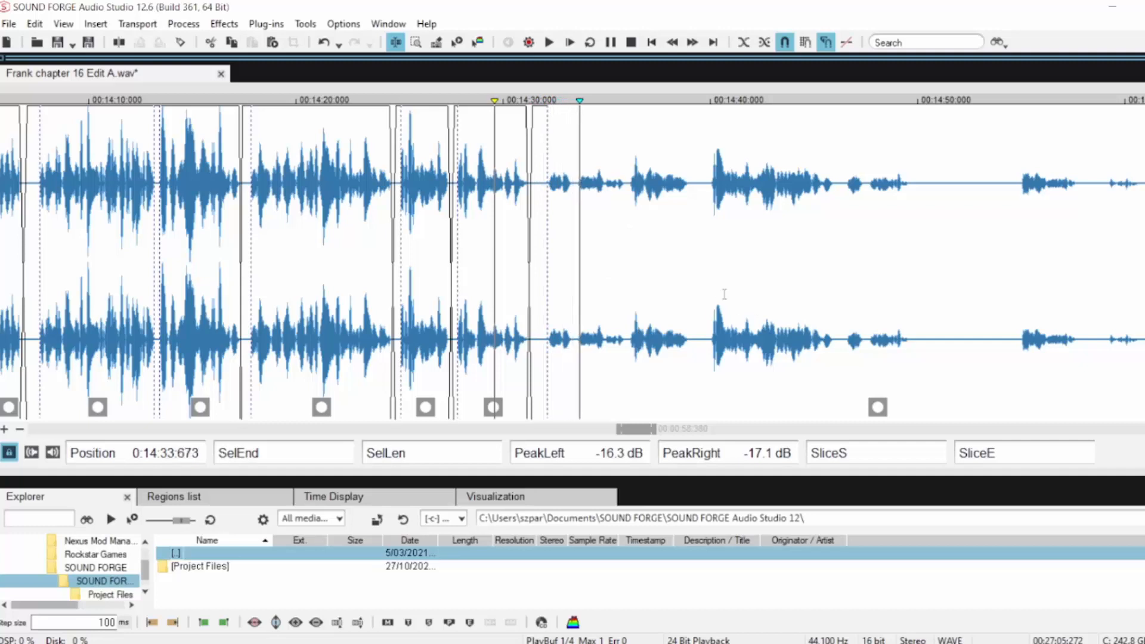
Slice about 1 s of silence from 14:38.882 to 14:39.870, lengthen the crossfade at its start, and audition it
scroll(659, 255, up, 3)
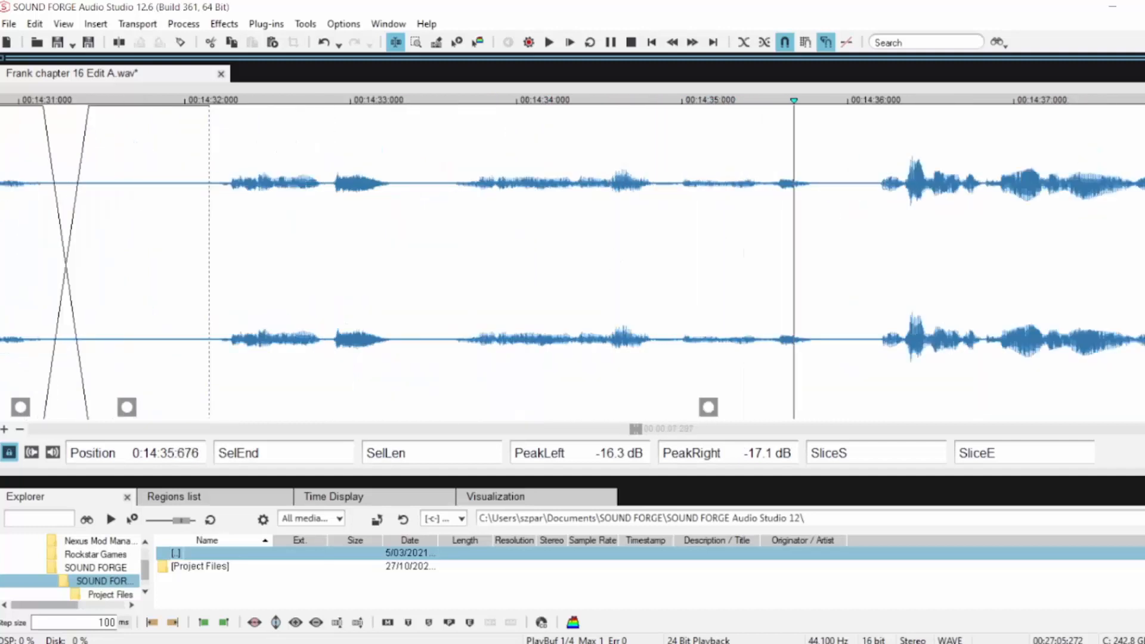
scroll(1019, 298, down, 1)
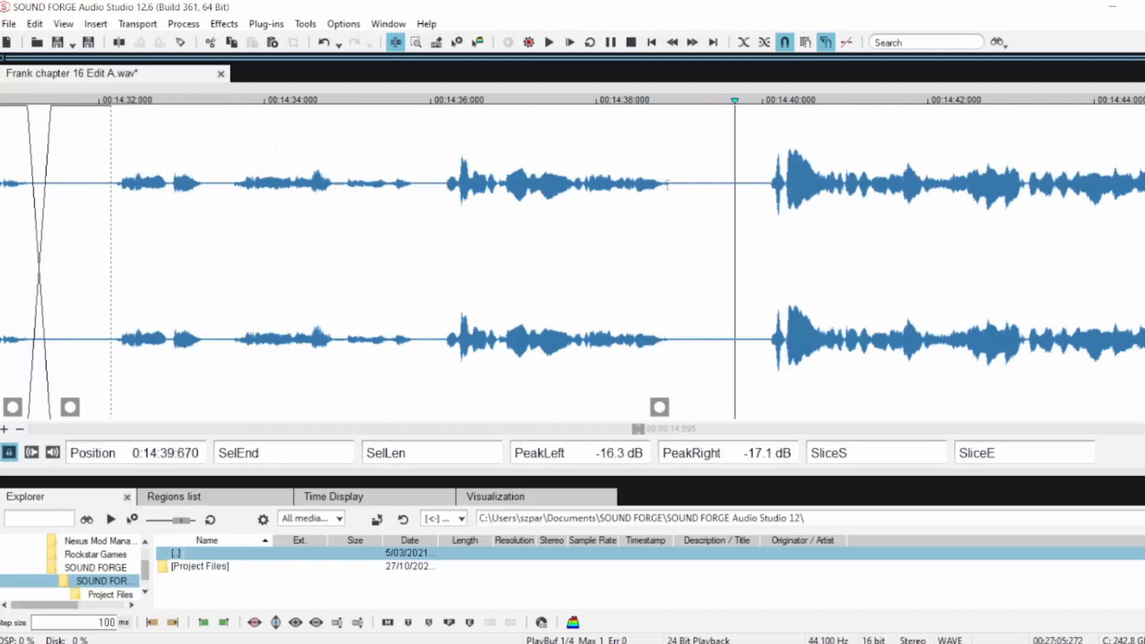
drag(670, 221, 774, 226)
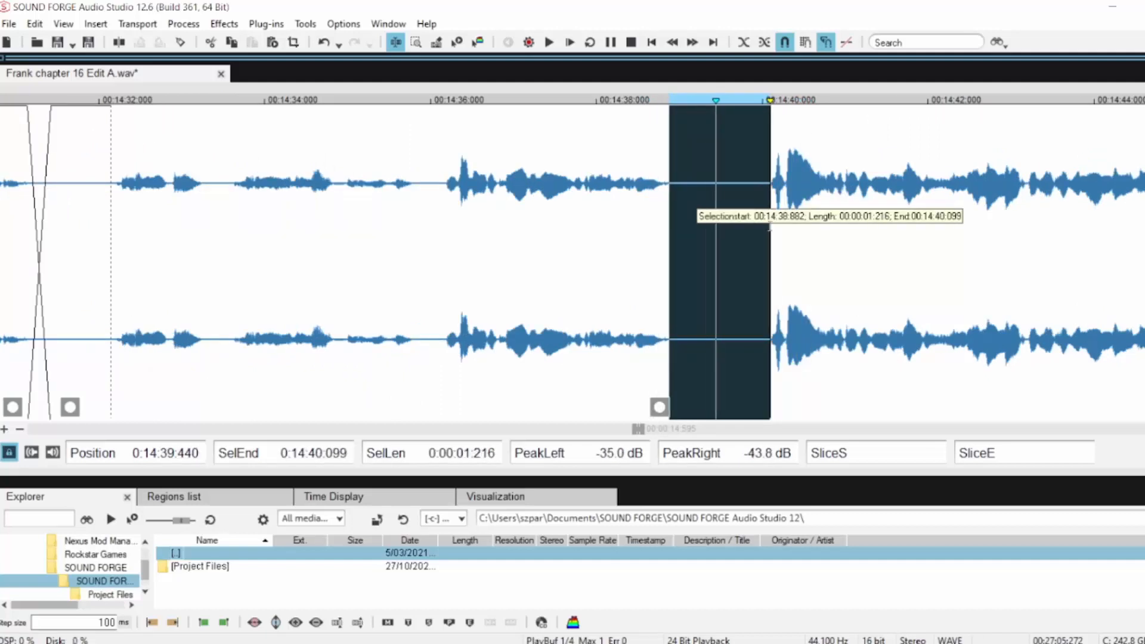
scroll(717, 237, up, 1)
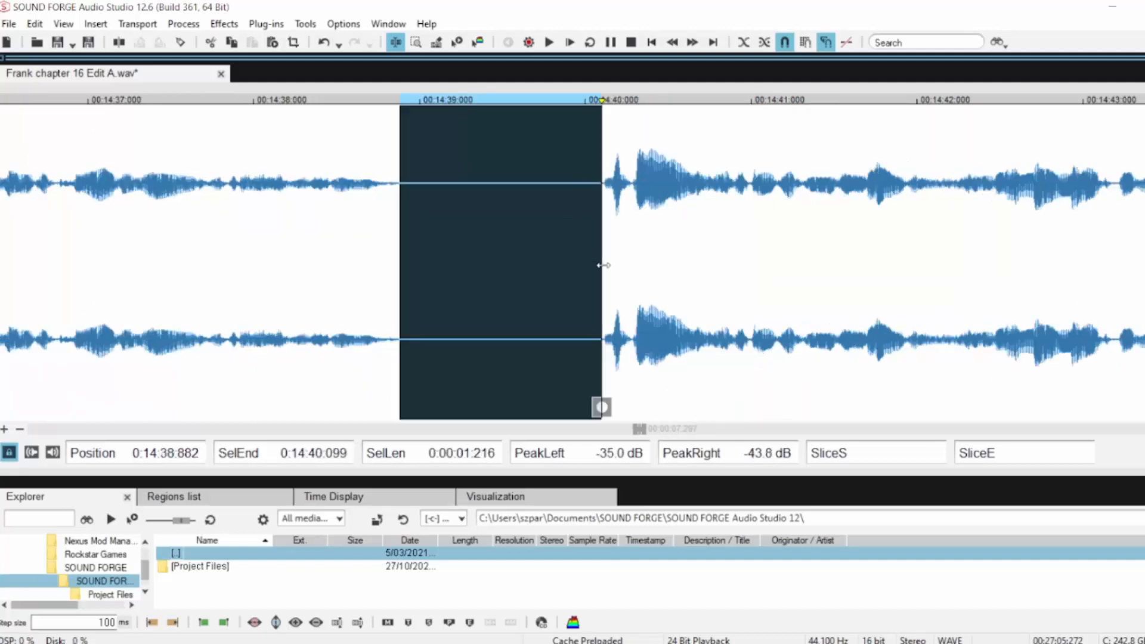
drag(600, 251, 564, 251)
drag(412, 118, 448, 118)
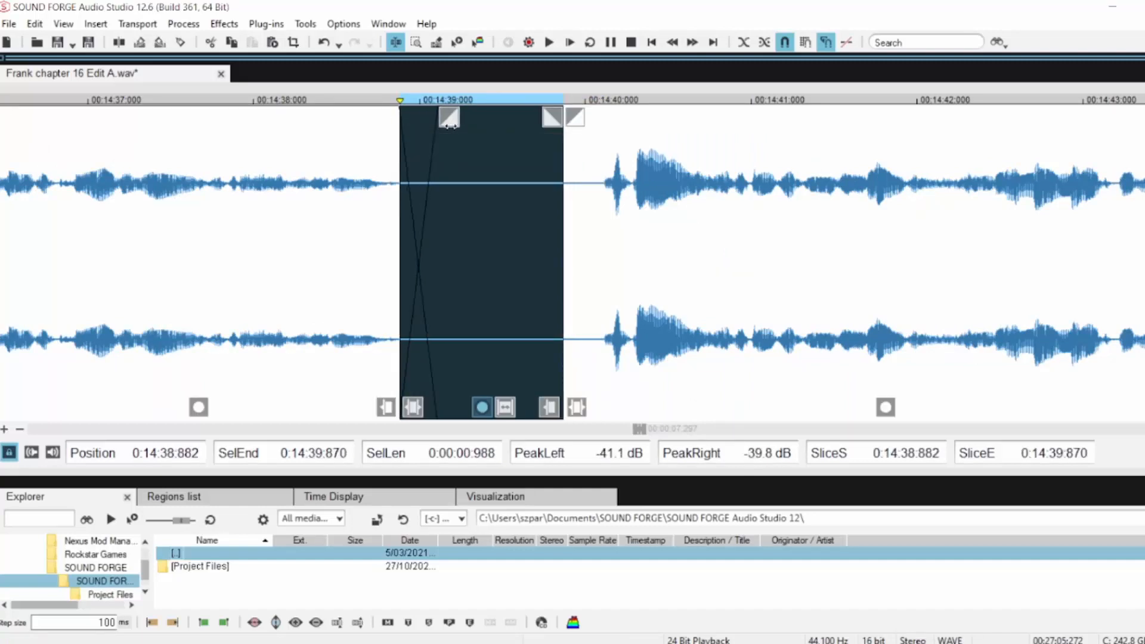
key(space)
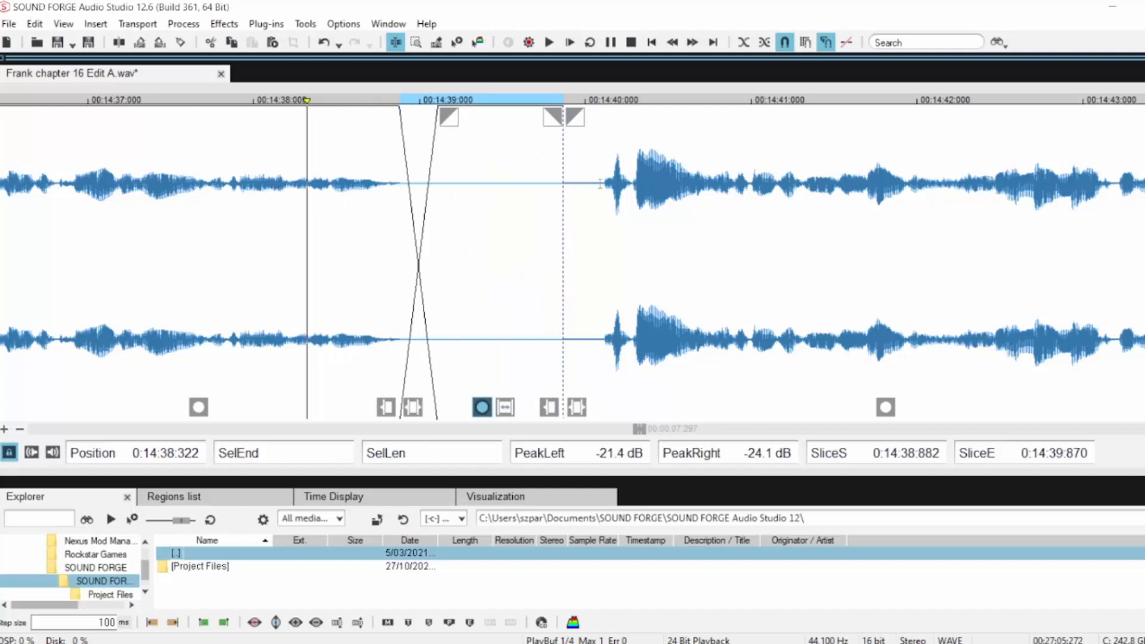
Delete about 0.22 s of leftover silence after the slice ending at 14:39.870 and play on through the next phrase
drag(600, 183, 564, 186)
key(Delete)
key(space)
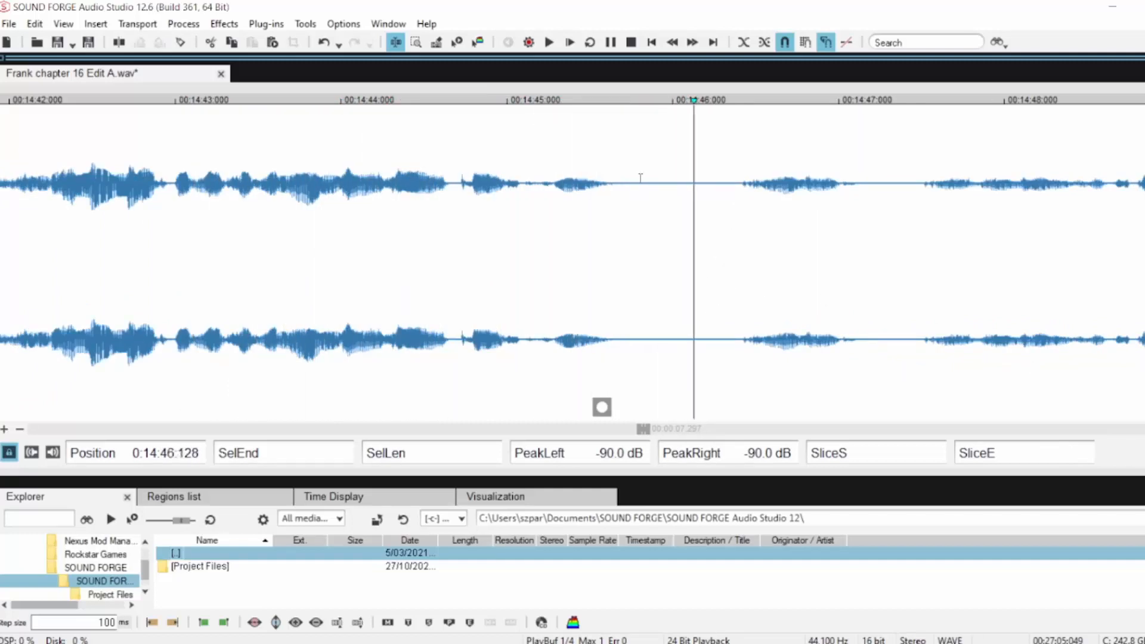
Slice the silence from 14:45.667 to 14:46.394, lengthen the crossfade at its start, and play the transition
drag(617, 223, 738, 230)
key(s)
drag(625, 116, 659, 117)
click(519, 163)
key(space)
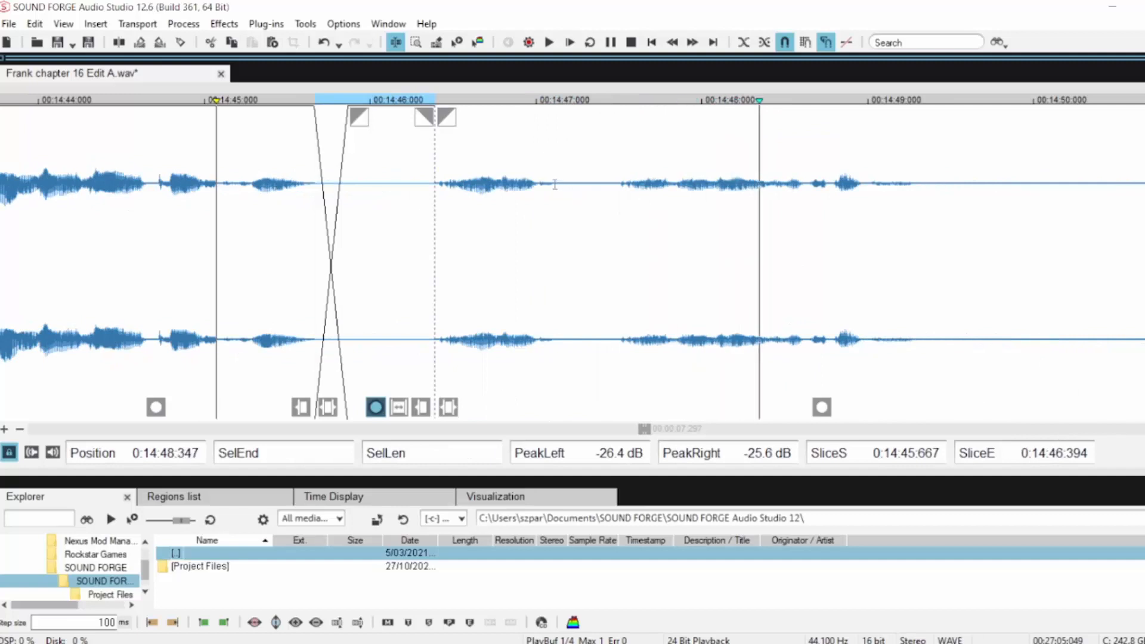
Slice the short silence from 14:47.111 to 14:47.491, crossfade its start, and play from just before it
drag(555, 202, 619, 203)
key(s)
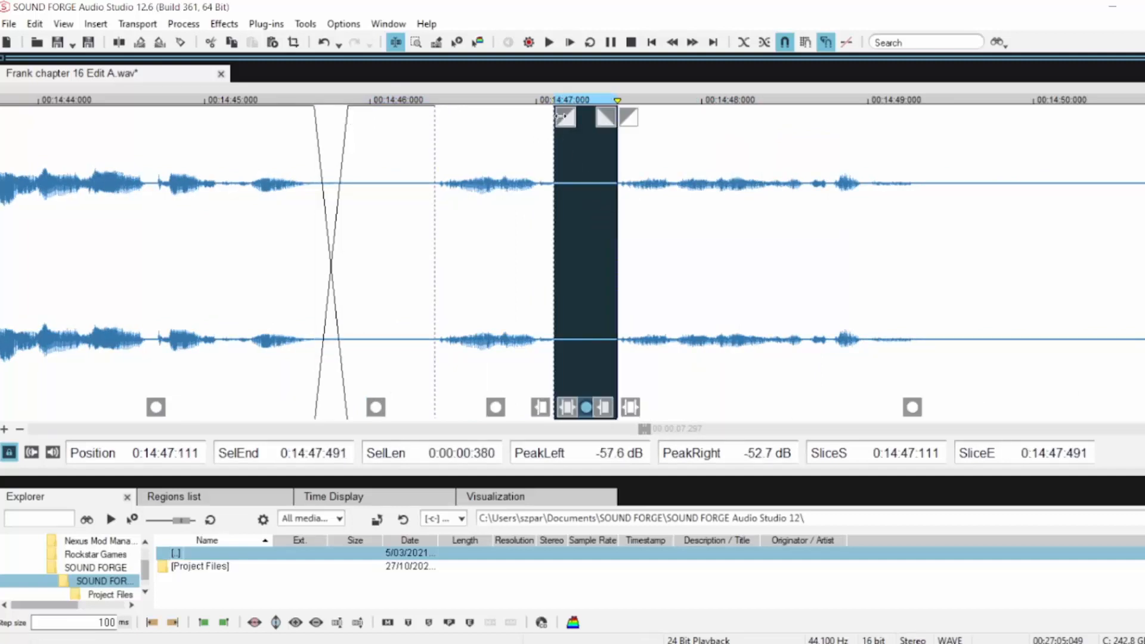
click(417, 160)
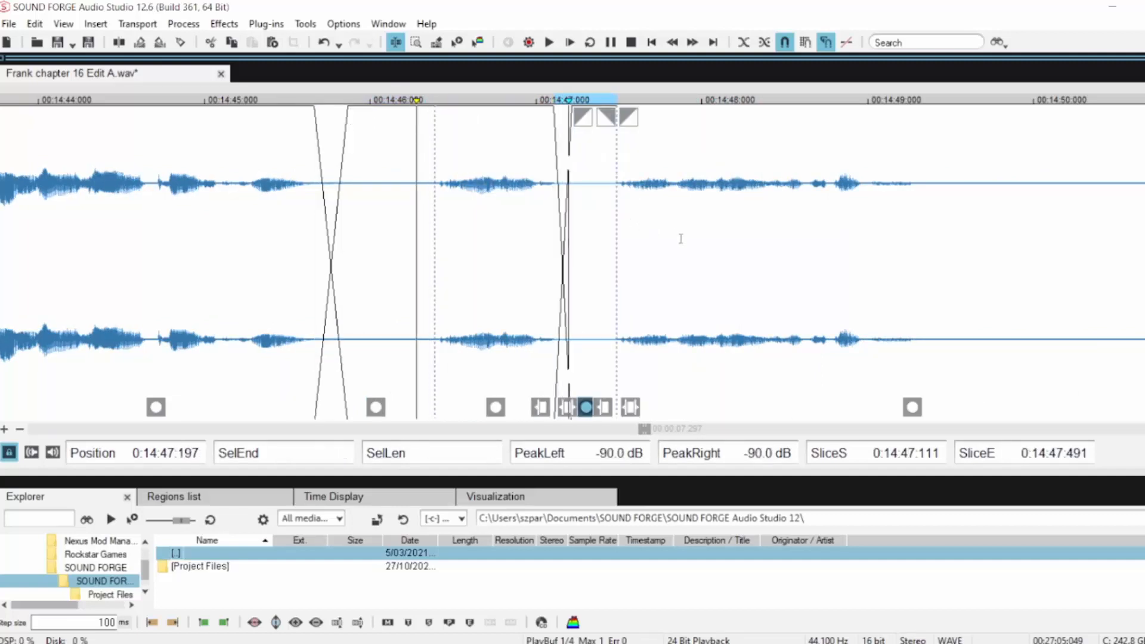
click(1125, 434)
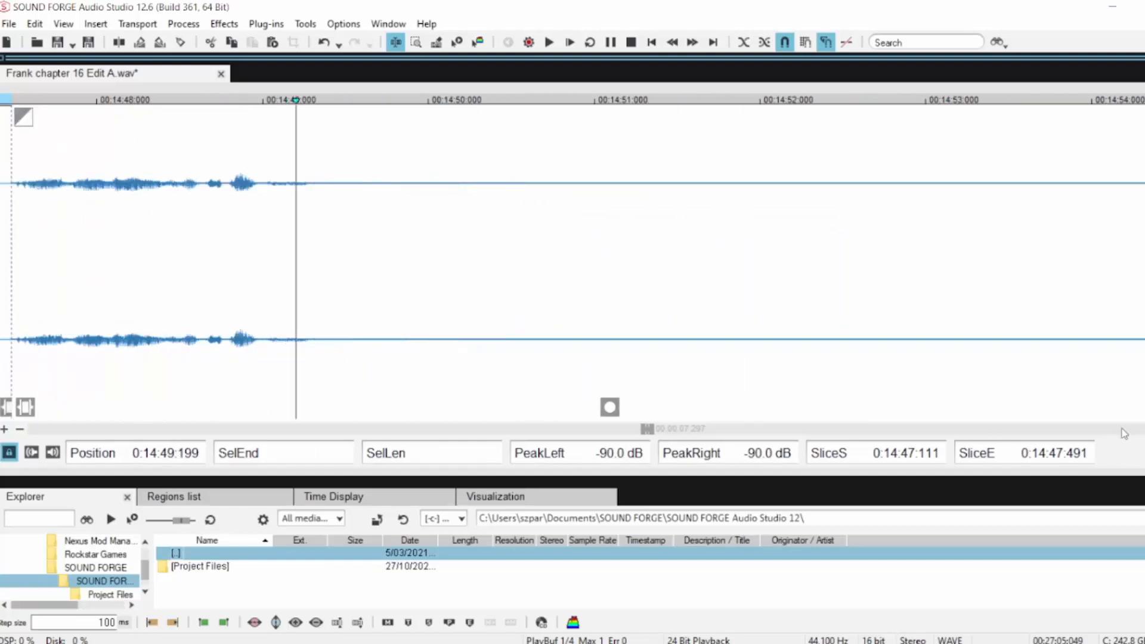
Delete the unwanted take from 14:46.394 to 14:54.826 and play through the join
scroll(835, 304, down, 3)
click(758, 175)
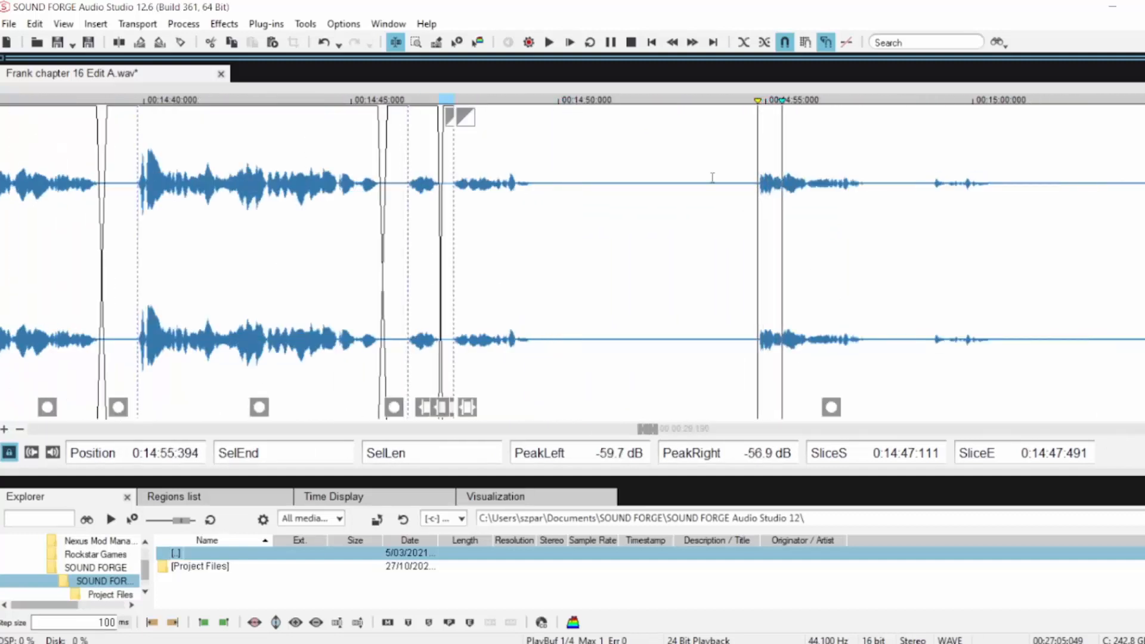
key(space)
click(409, 134)
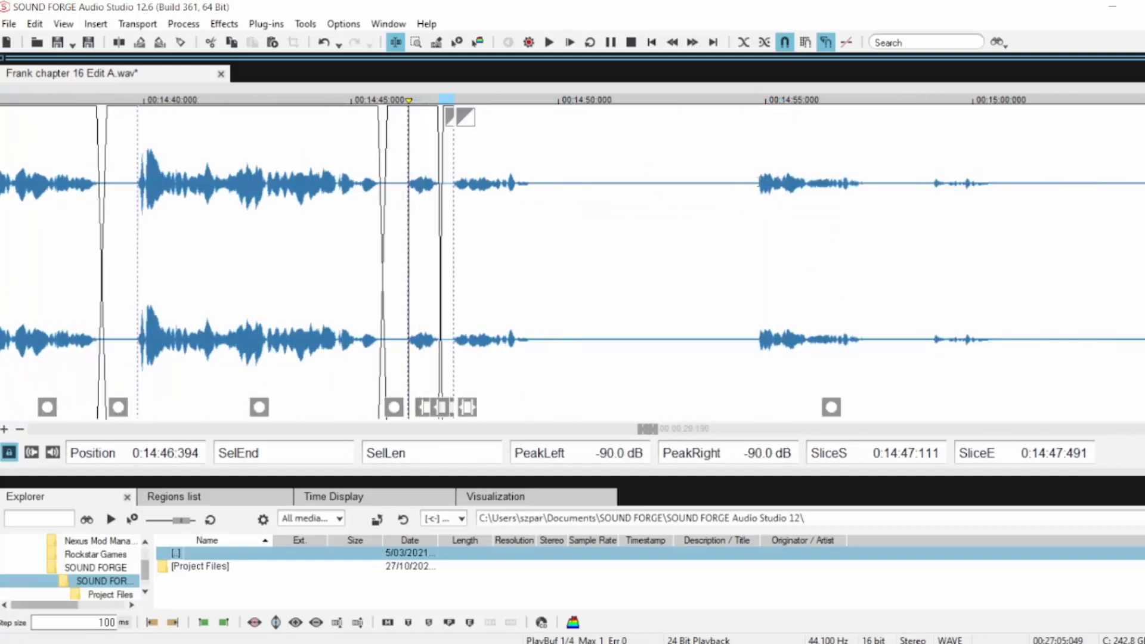
drag(758, 210, 408, 210)
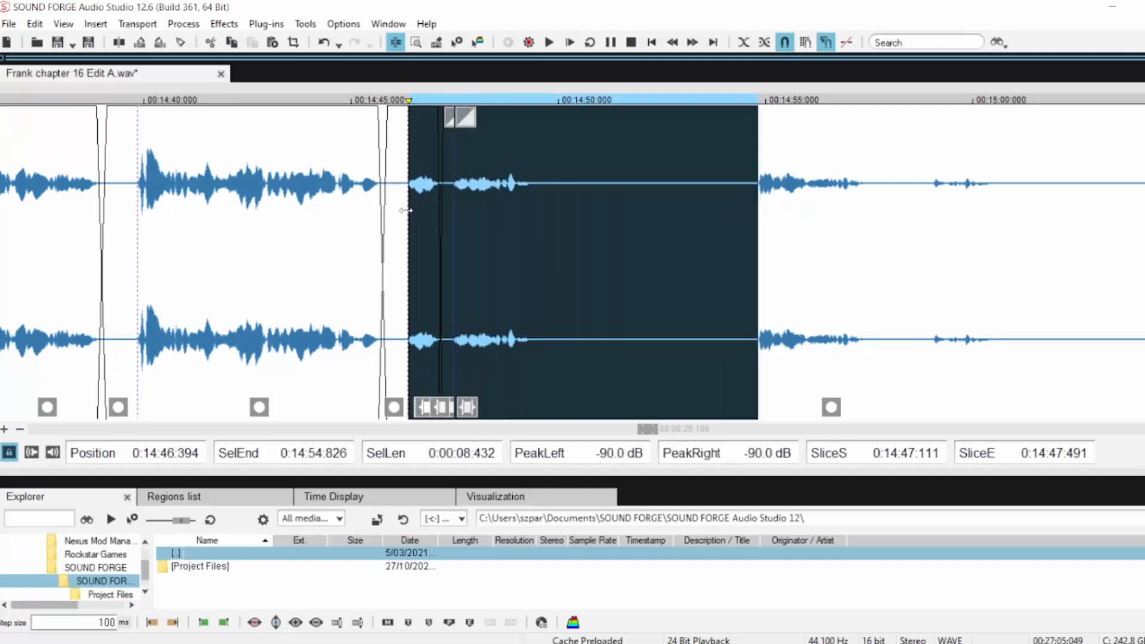
key(Delete)
key(space)
Slice the silence from 14:48.913 to 14:49.906, lengthen the crossfade at its start, and play the transition
scroll(537, 233, up, 1)
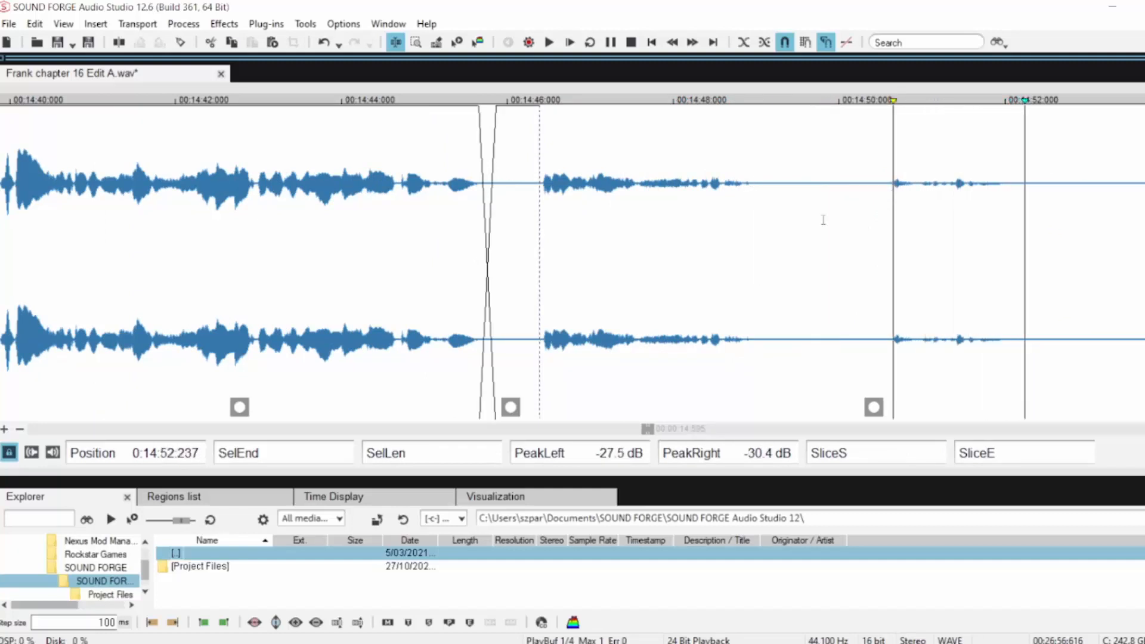
scroll(822, 220, down, 1)
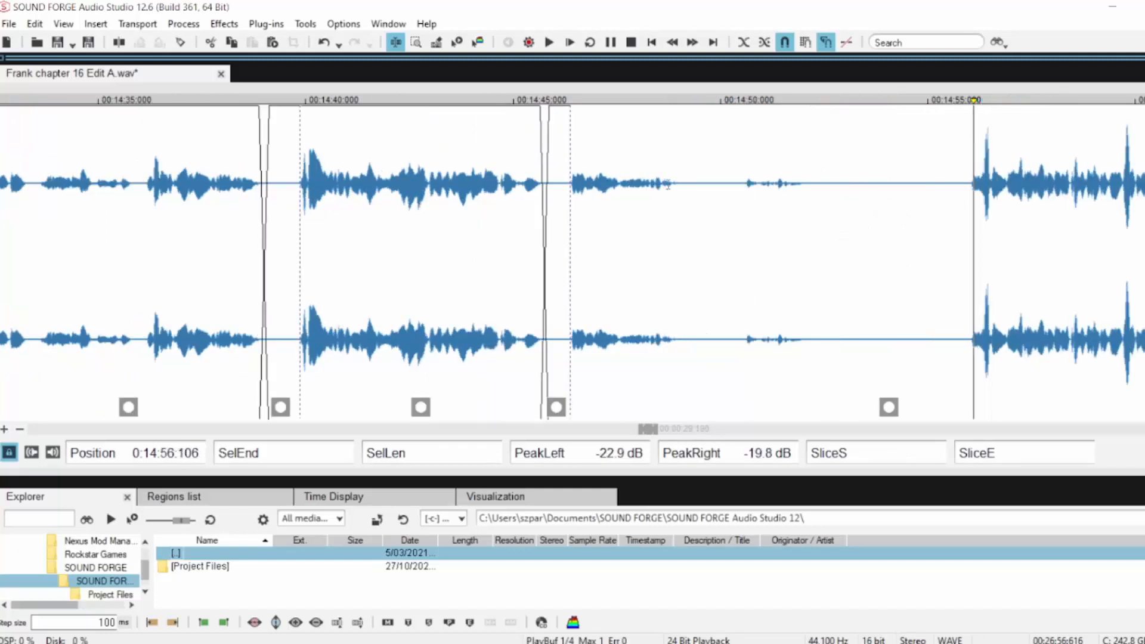
scroll(733, 230, up, 2)
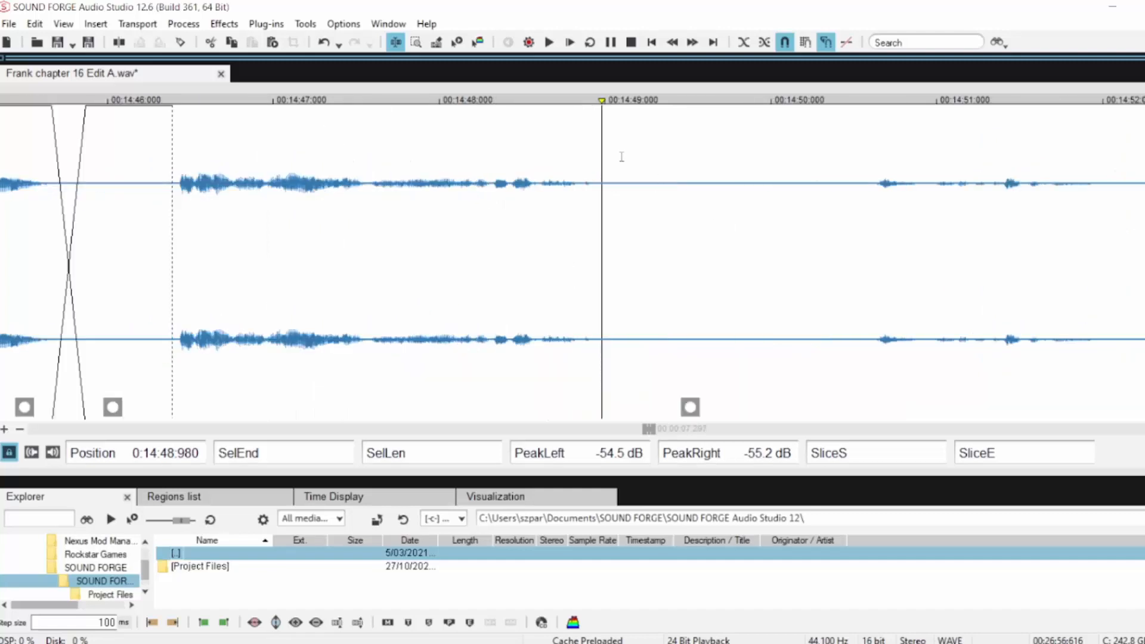
drag(606, 189, 755, 216)
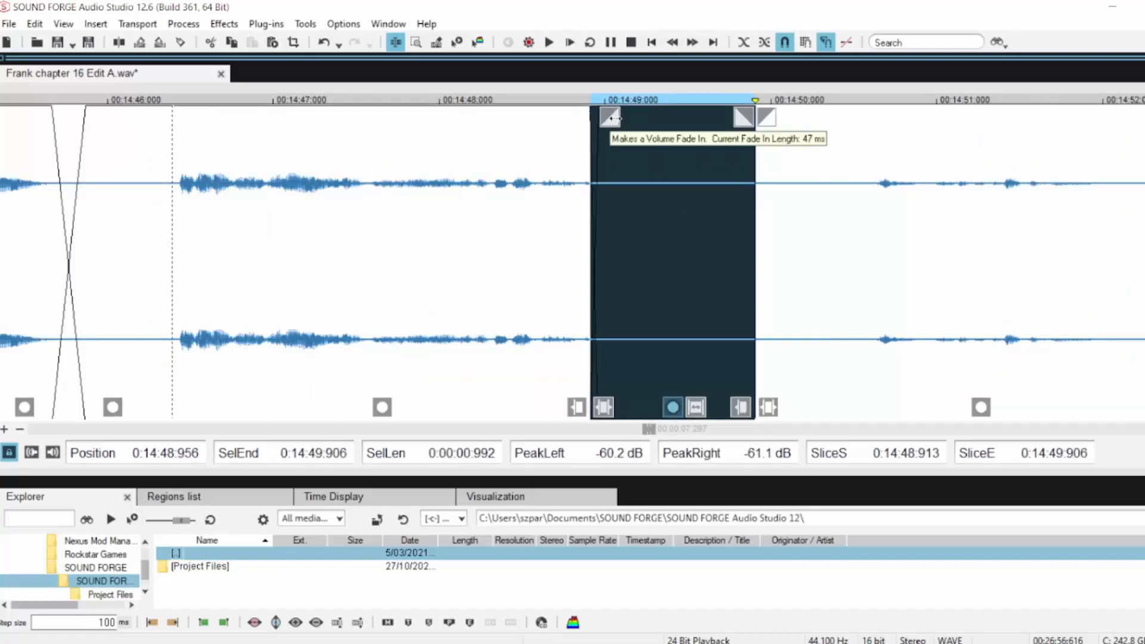
drag(608, 109, 637, 113)
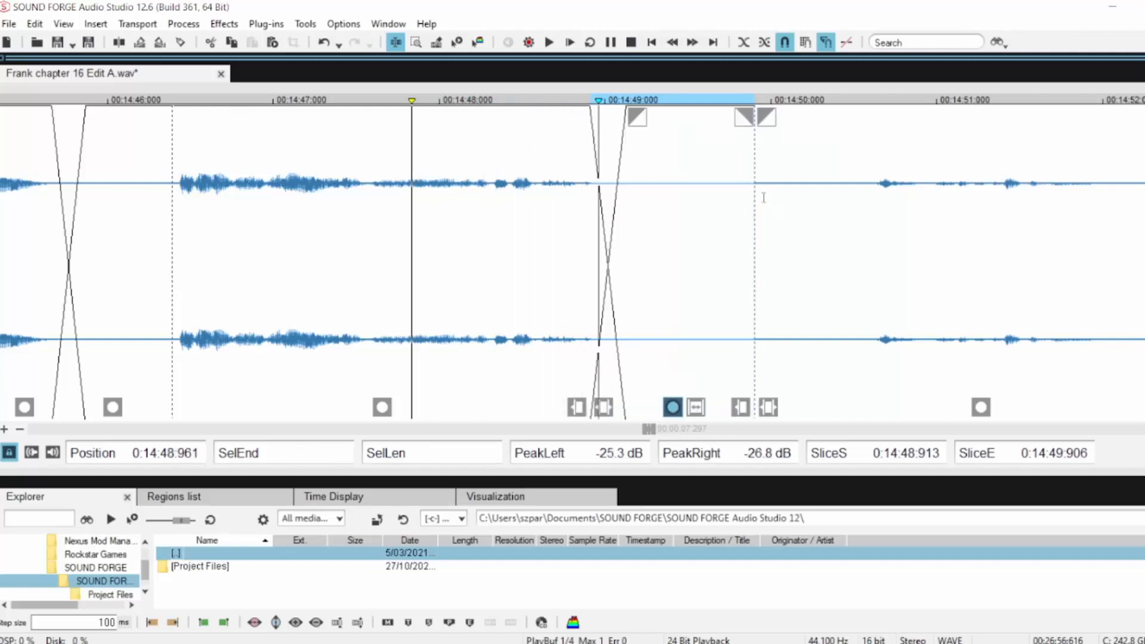
Delete the section from 14:49.906 to 14:56.049, just before the next loud phrase, and audition the join
scroll(818, 214, down, 2)
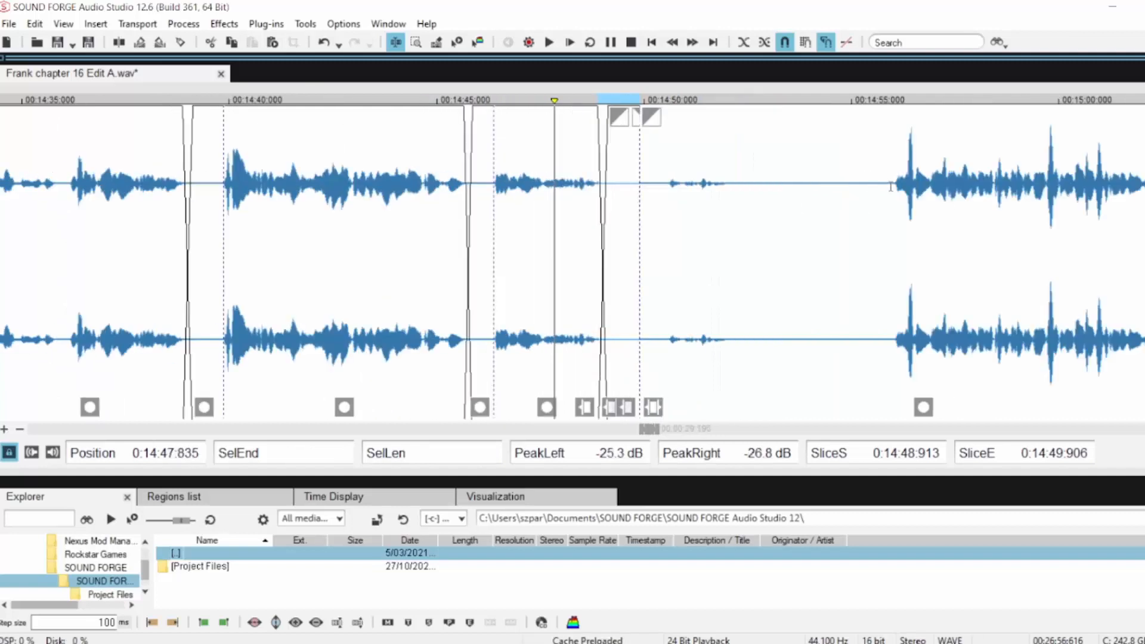
drag(894, 183, 638, 206)
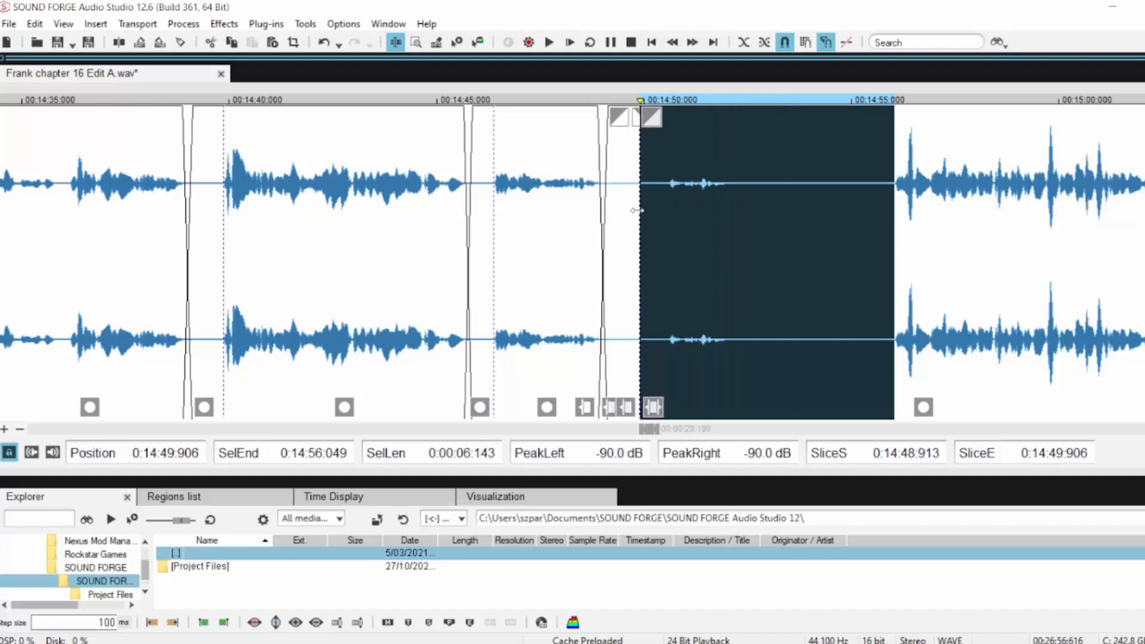
key(Delete)
click(497, 182)
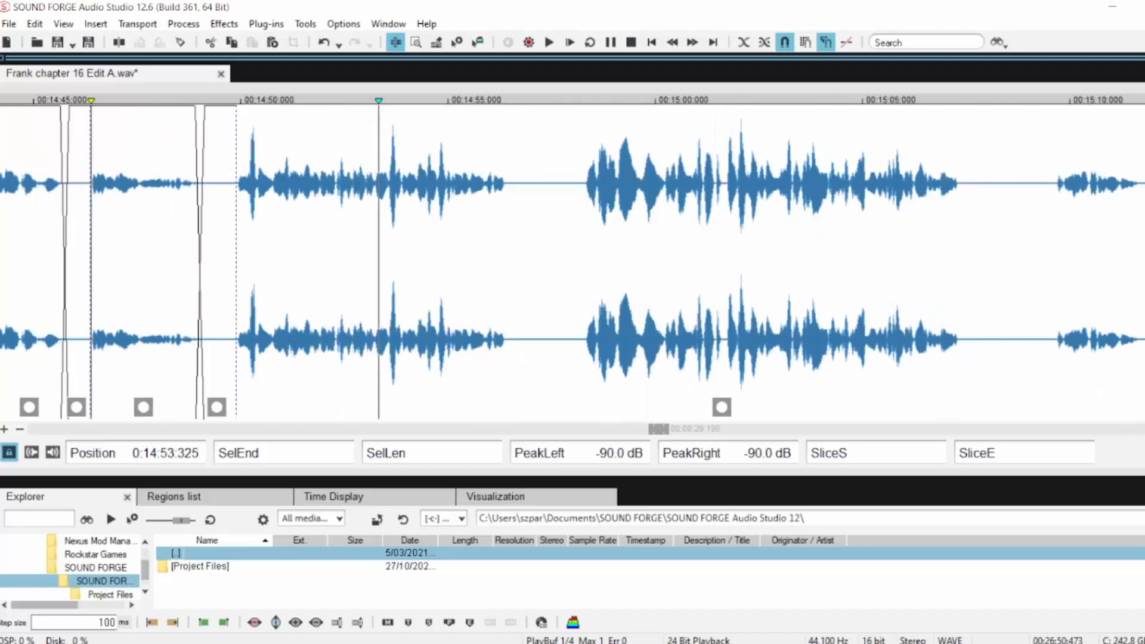
Slice the silence from 14:56.347 to 14:57.340, crossfade and audition its start, and delete about 1 s of leftover silence after it
scroll(569, 242, up, 2)
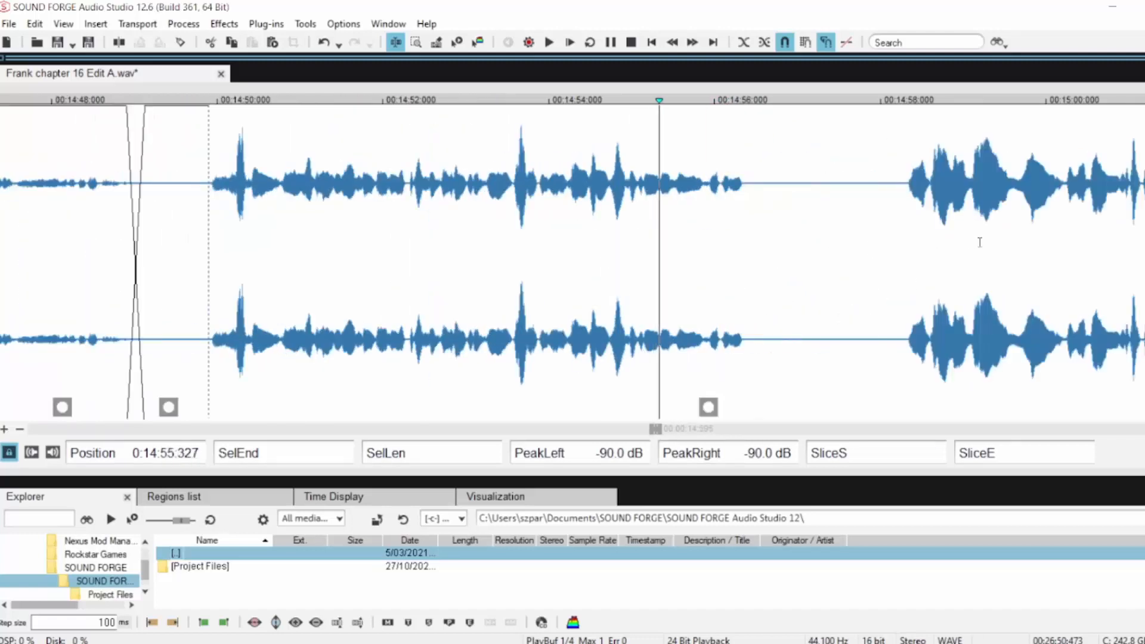
scroll(909, 210, up, 1)
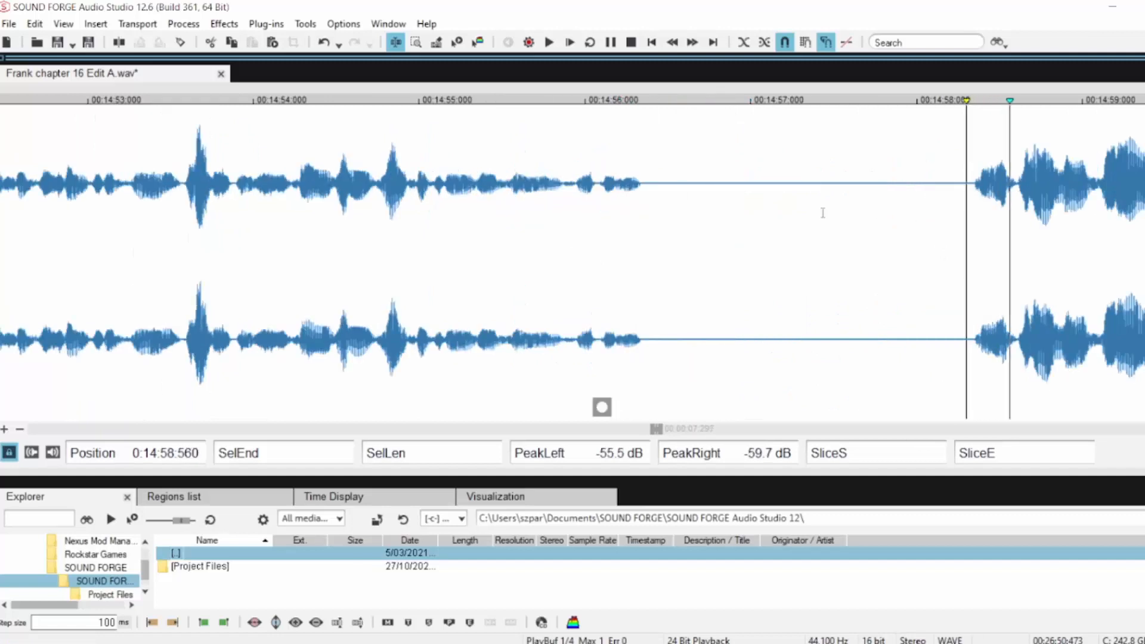
drag(628, 182, 791, 190)
key(t)
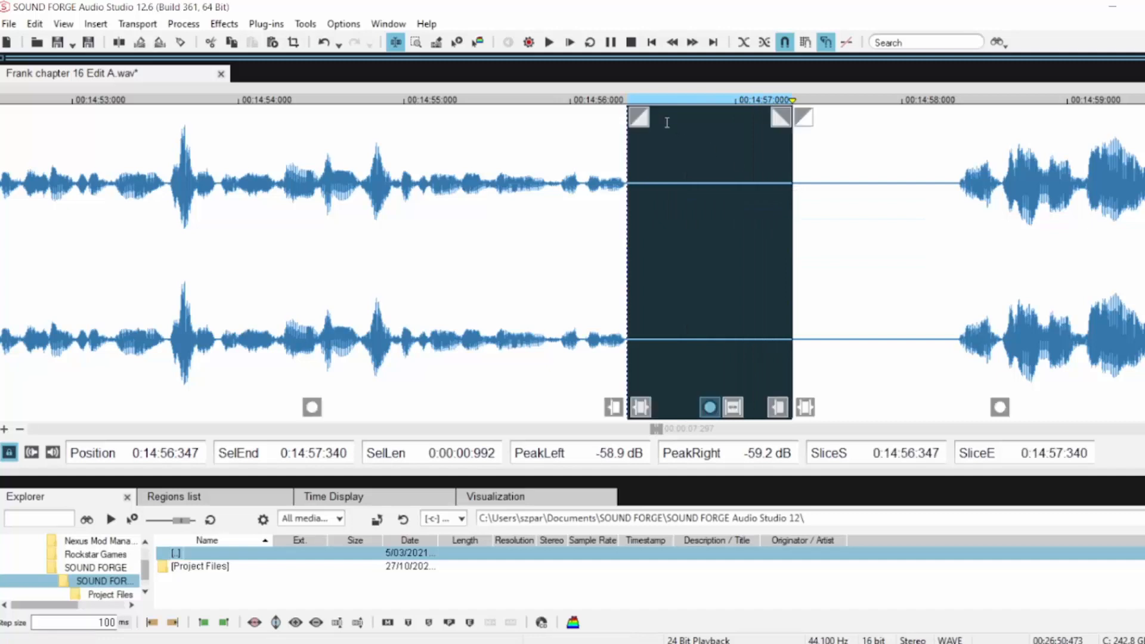
drag(639, 117, 667, 118)
click(536, 155)
key(space)
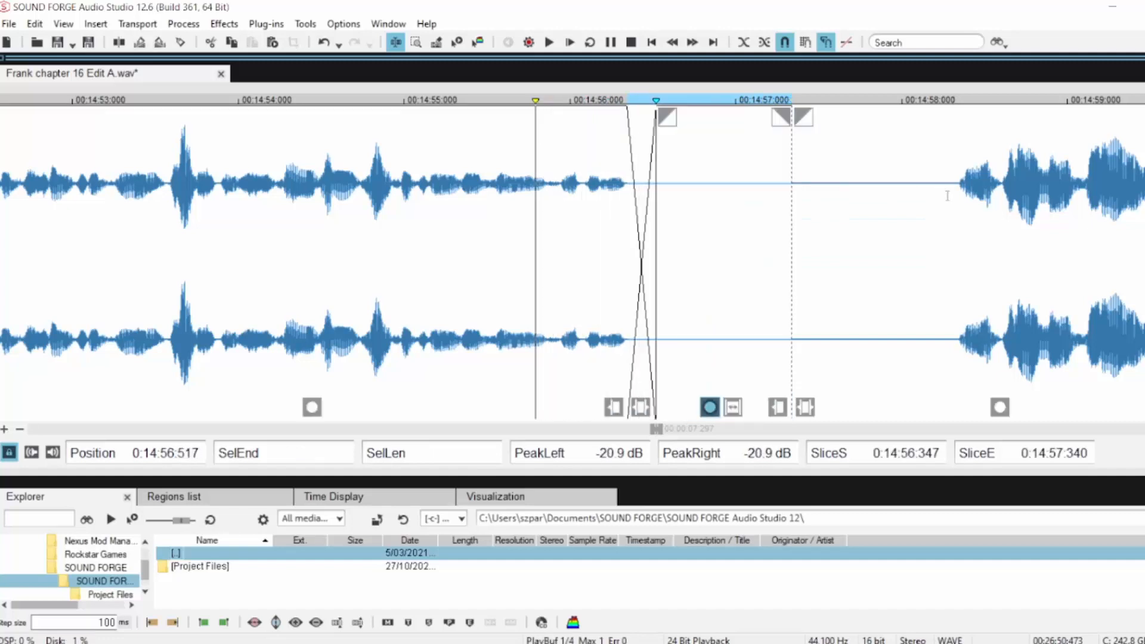
drag(956, 178, 794, 206)
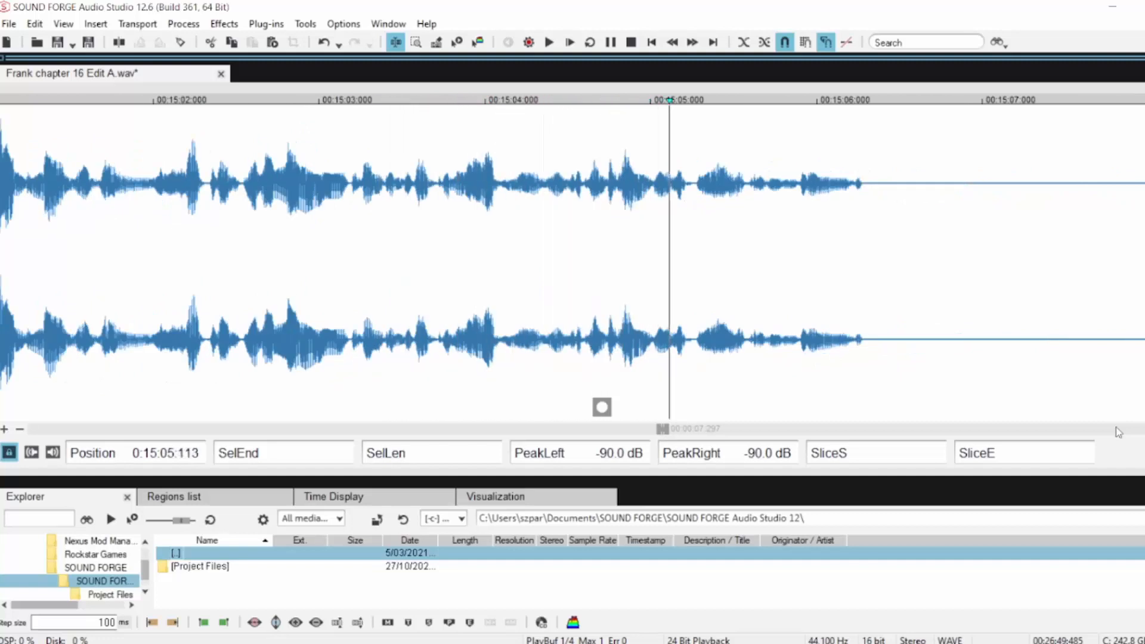
Slice about 1 s of silence from 15:06.290 to 15:07.288, lengthen the crossfade at its start, and audition it
click(865, 186)
drag(865, 185, 1030, 204)
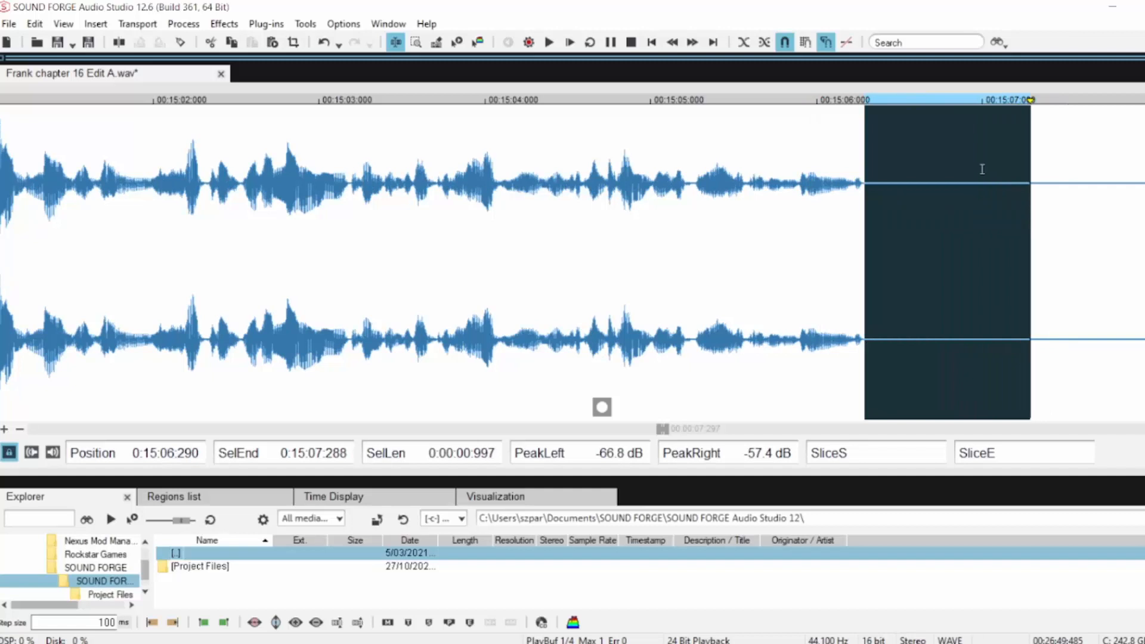
drag(877, 118, 915, 118)
click(750, 185)
key(space)
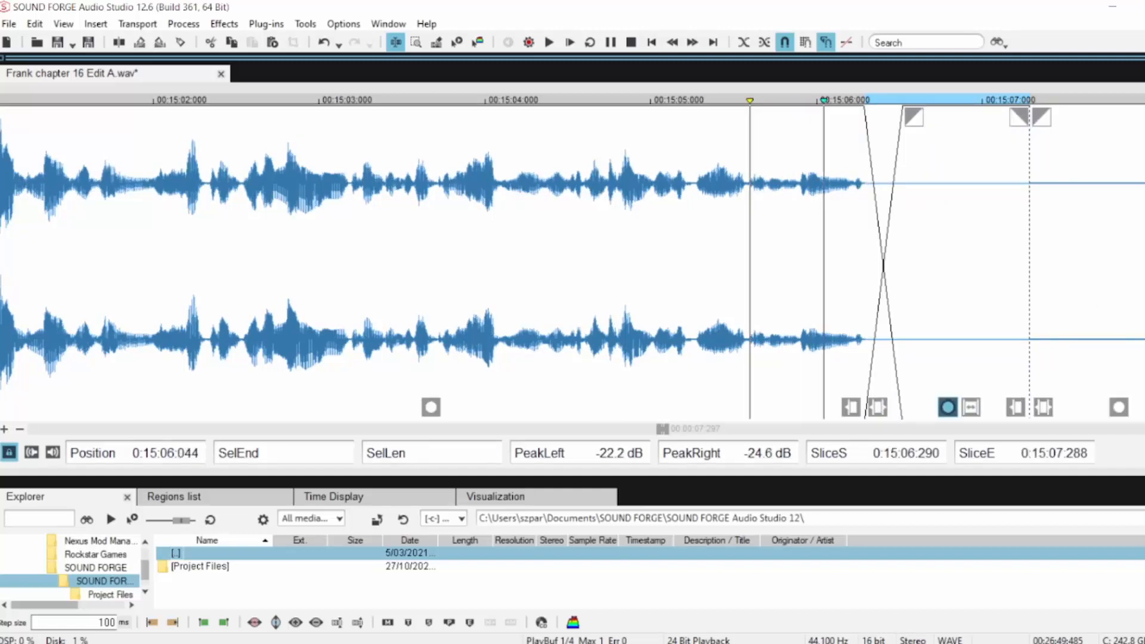
Stop playback and delete the leftover silence from 15:07.288 to 15:08.713
key(space)
click(1139, 430)
click(1139, 431)
click(1139, 430)
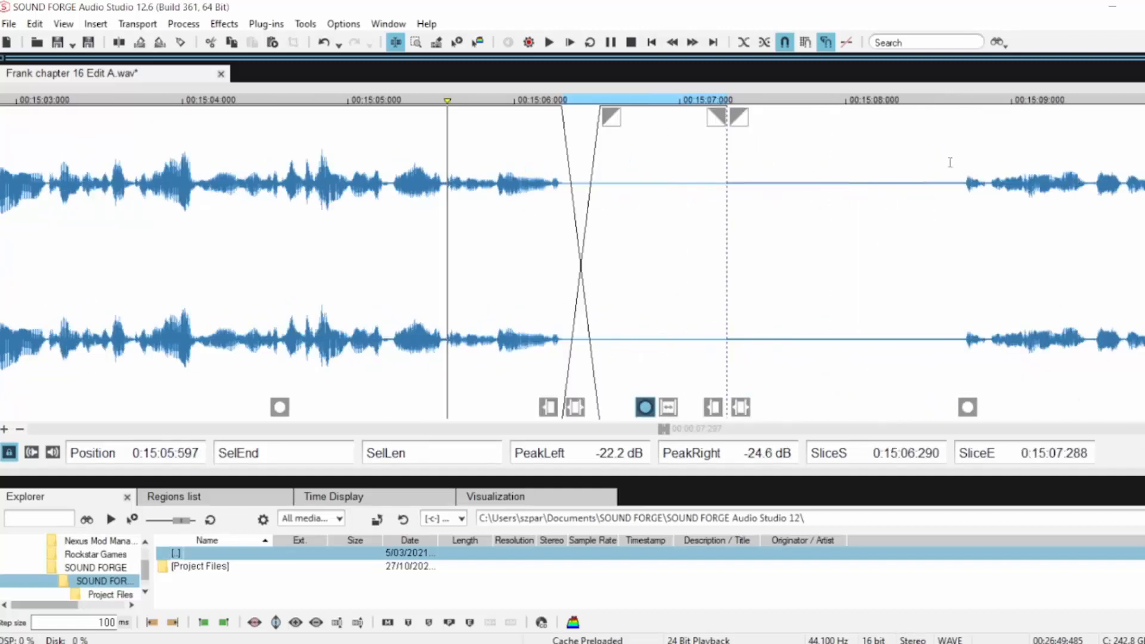
drag(963, 184, 733, 201)
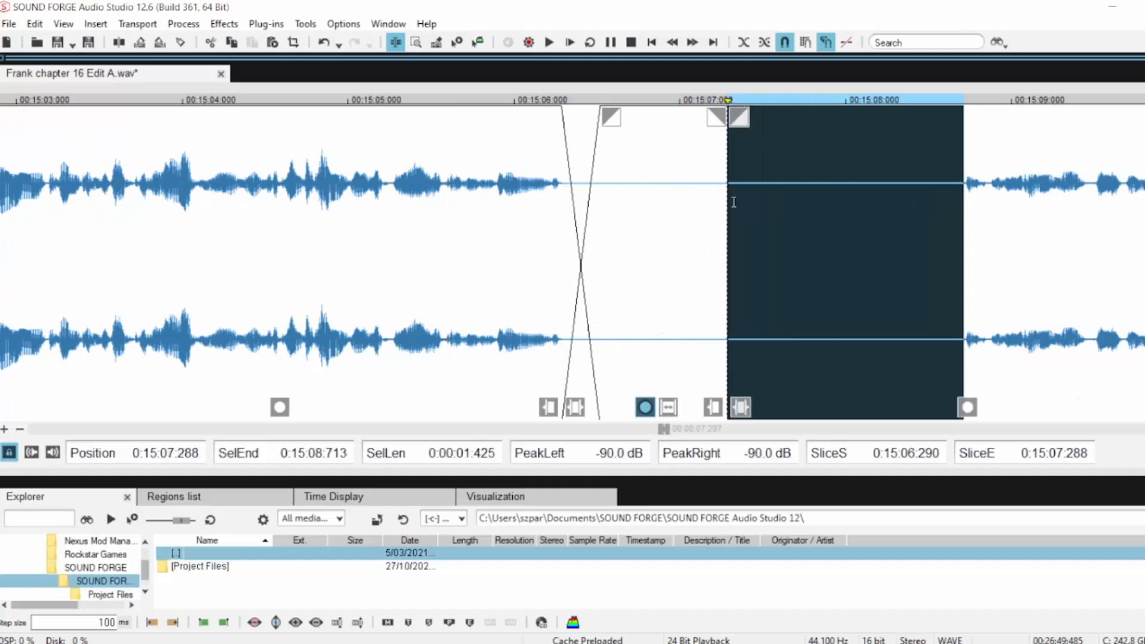
key(Delete)
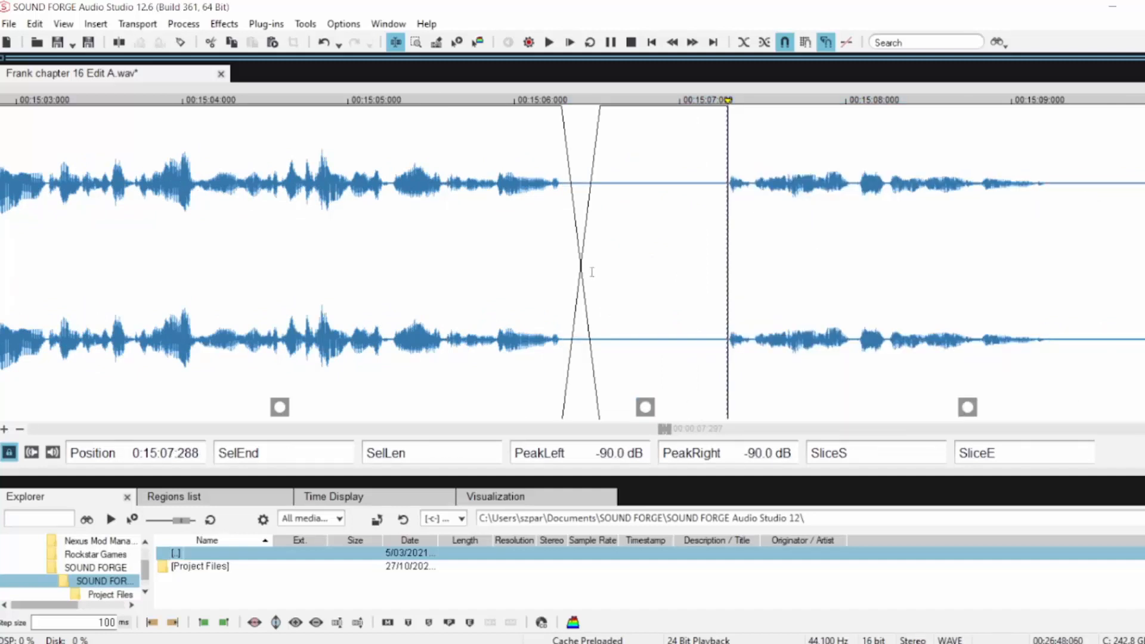
Save the Edit A recording and log the progress time 15:07 in the Work note in Notepad
key(ctrl+s)
key(alt+Tab)
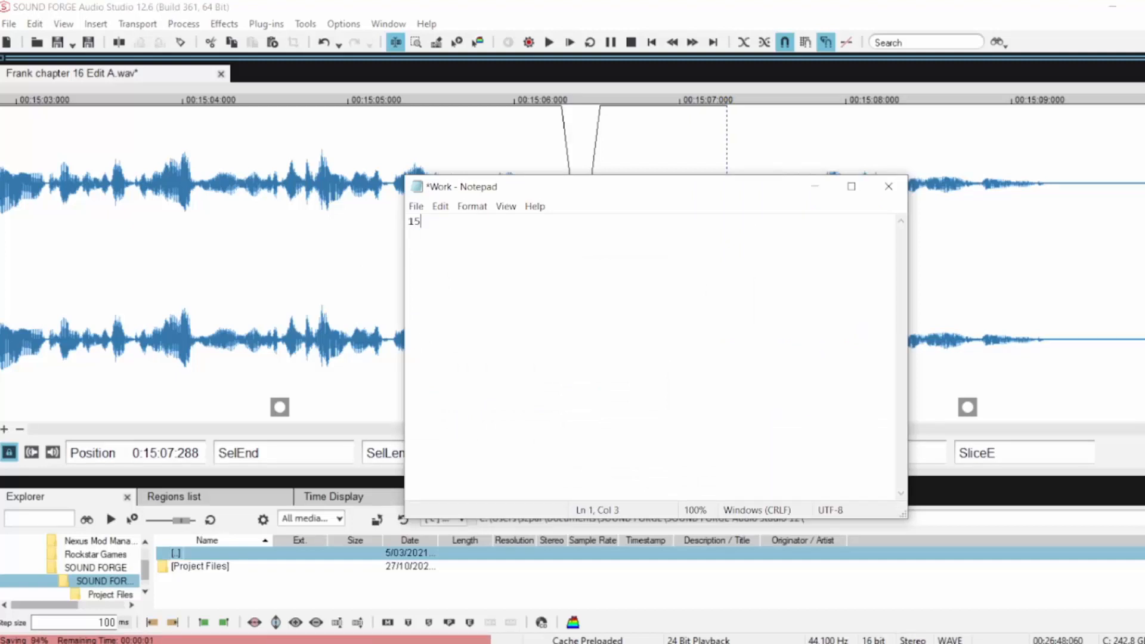
text(:07)
click(545, 12)
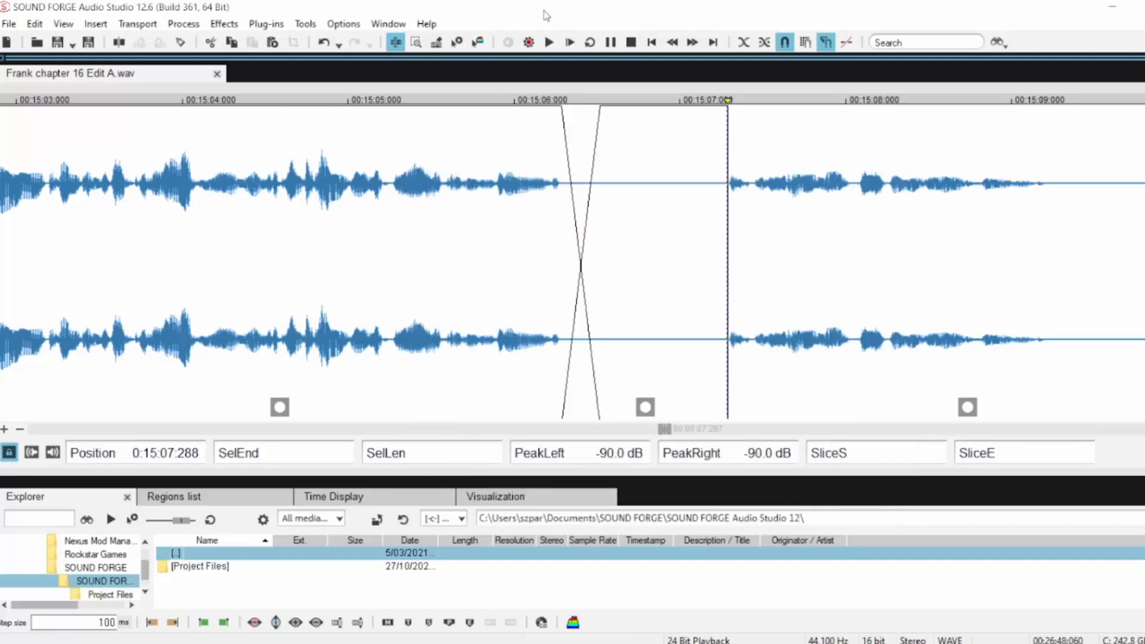
Save a copy over Frank chapter 16 Edit B on the Desktop and close the opened copy
key(ctrl+shift+s)
click(650, 358)
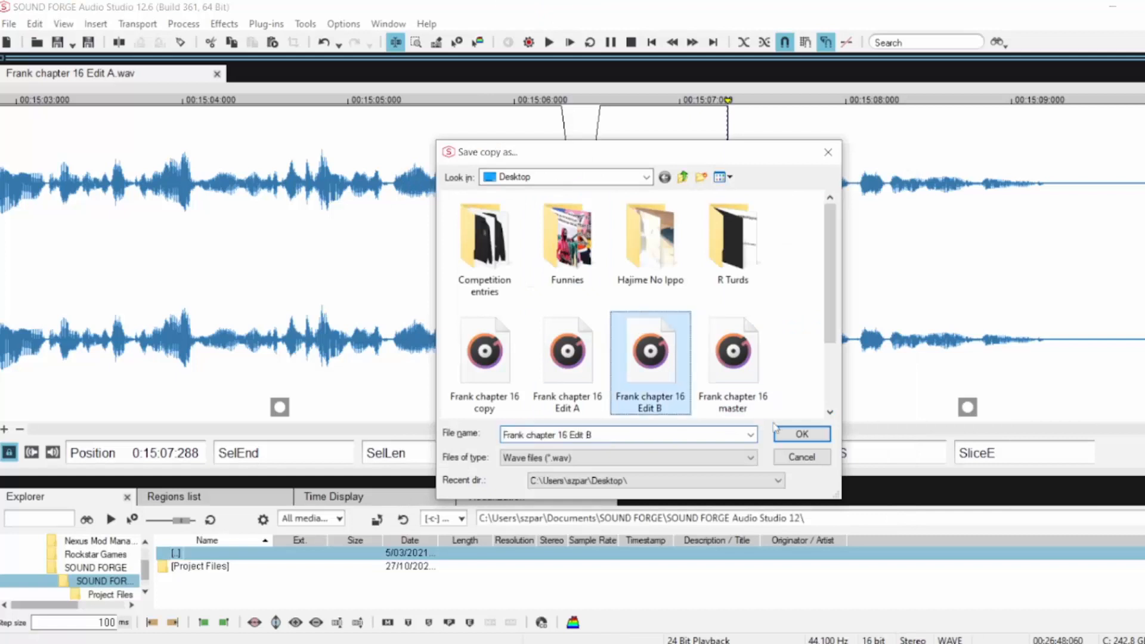
click(801, 434)
click(552, 379)
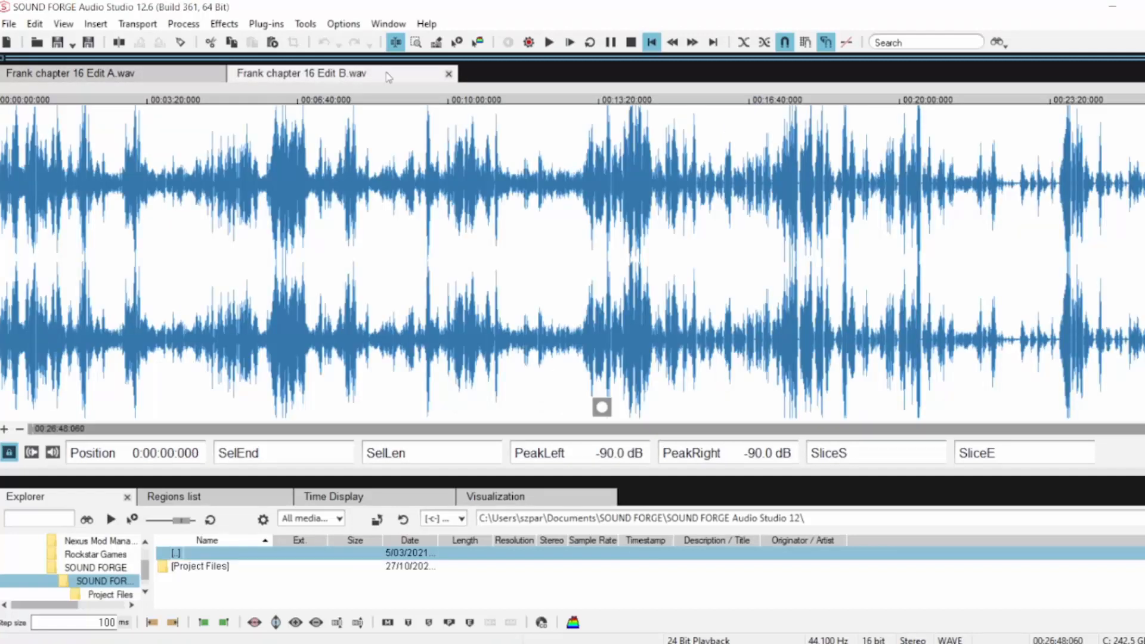
click(448, 73)
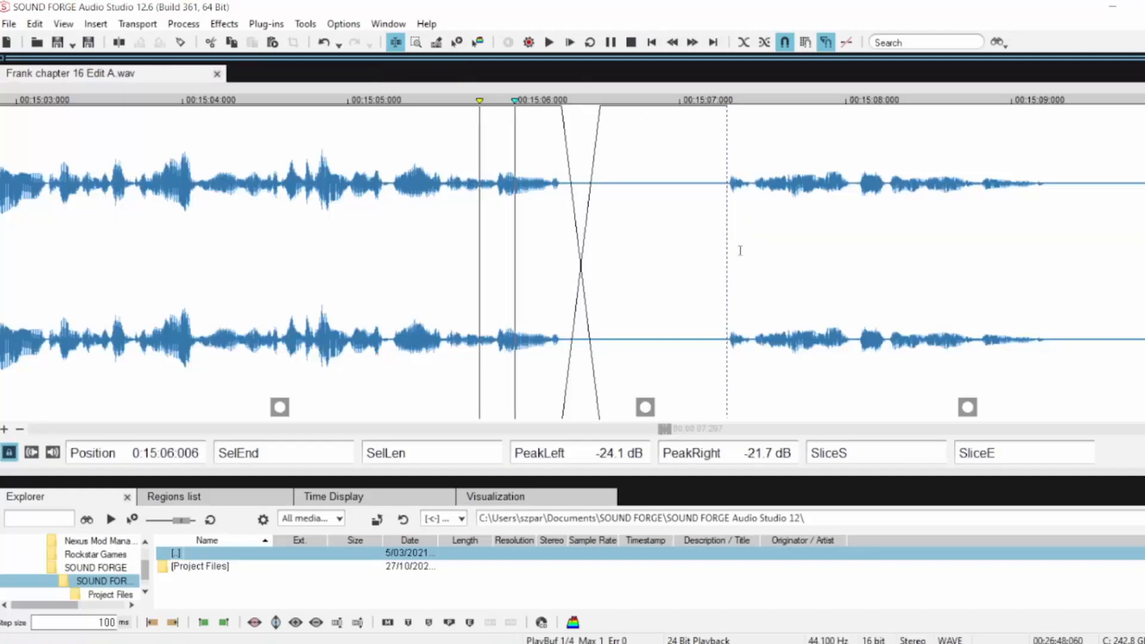
Play on to the next pause, slice the silence from 15:09.207 to 15:09.692, and lengthen the crossfade at its start
click(1141, 430)
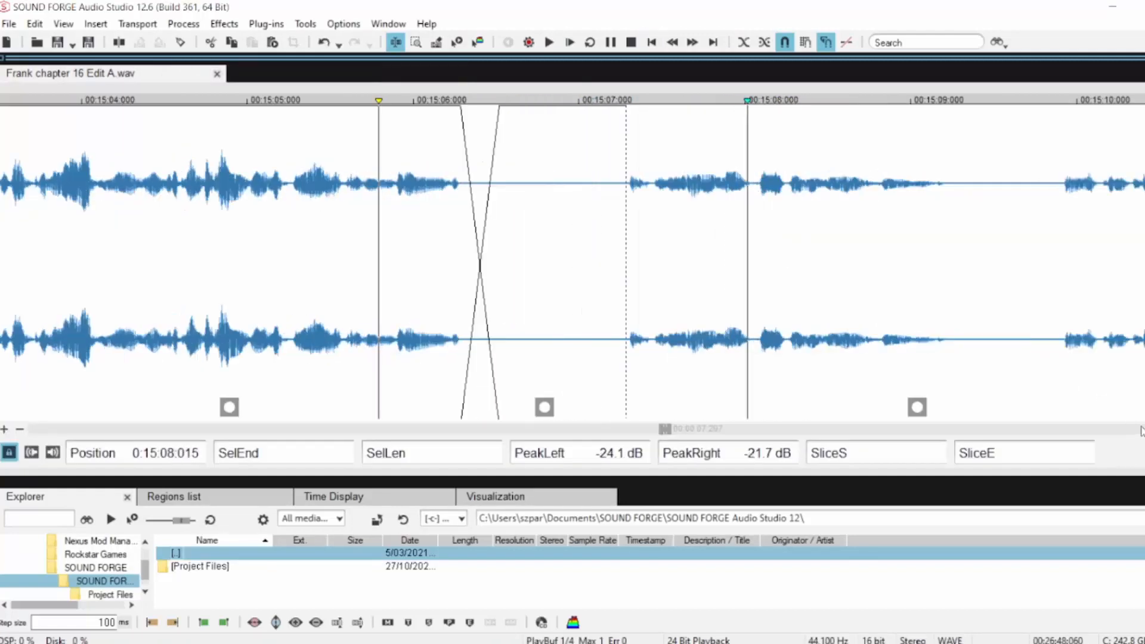
click(1141, 430)
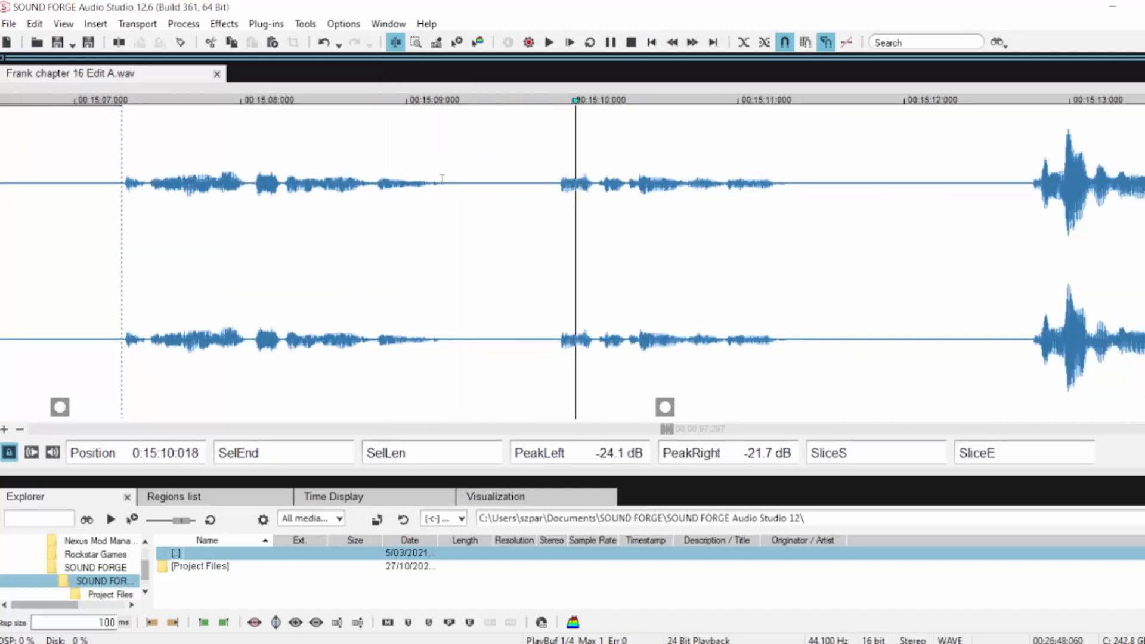
click(441, 179)
scroll(534, 143, up, 1)
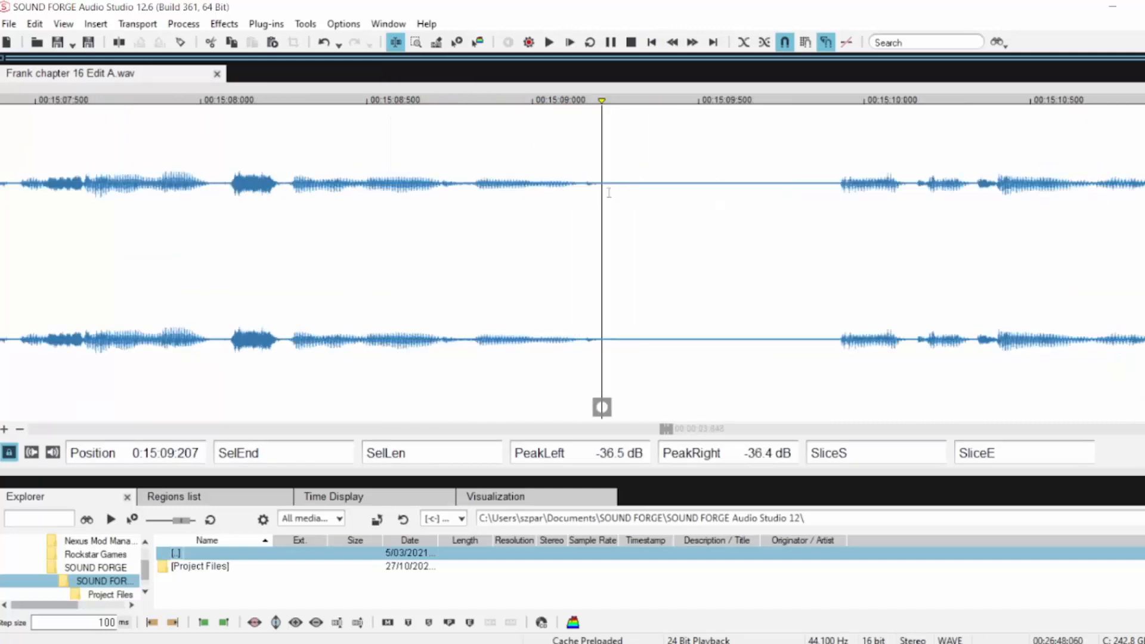
drag(602, 181, 643, 193)
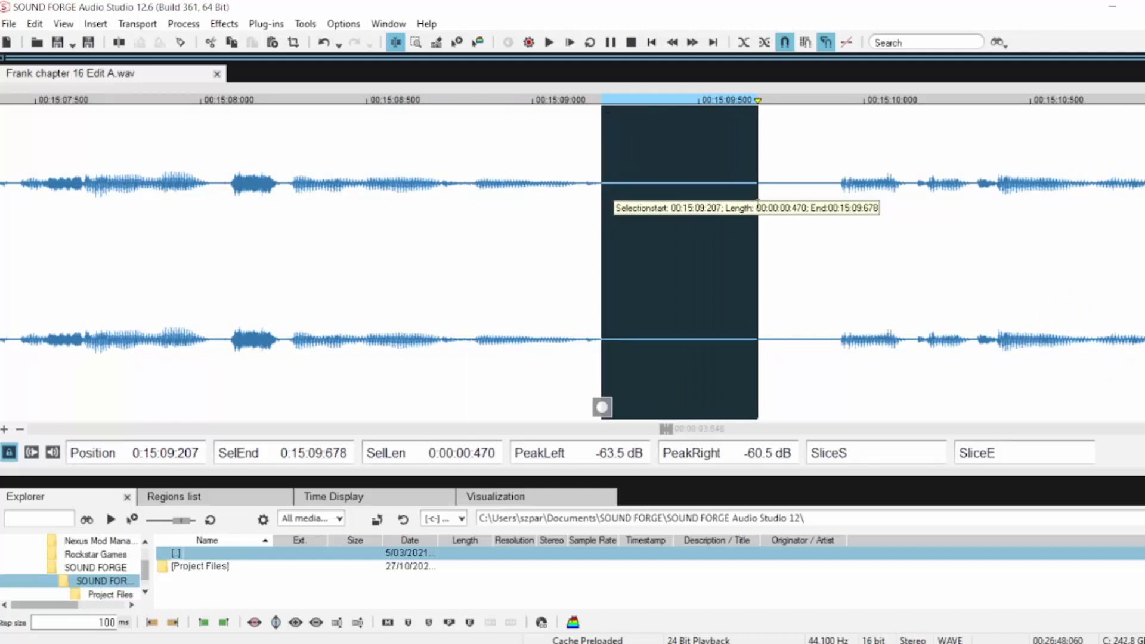
drag(757, 206, 761, 204)
key(s)
drag(611, 117, 658, 121)
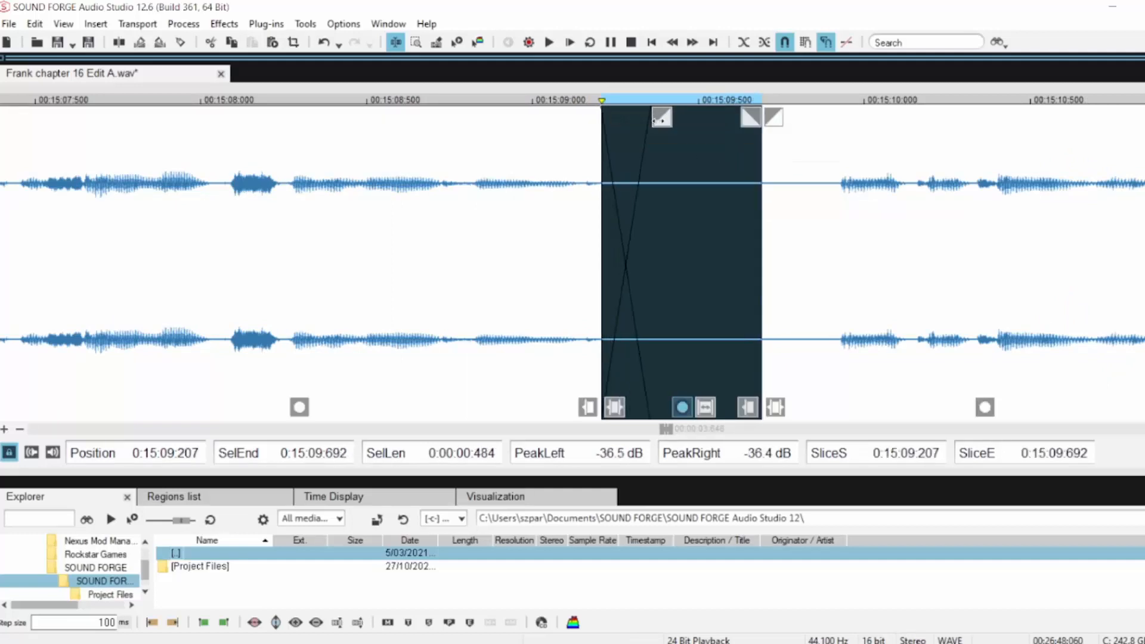
Delete the leftover silence from 15:09.692 to 15:09.923 and play from the phrase before the crossfade
drag(762, 274, 838, 276)
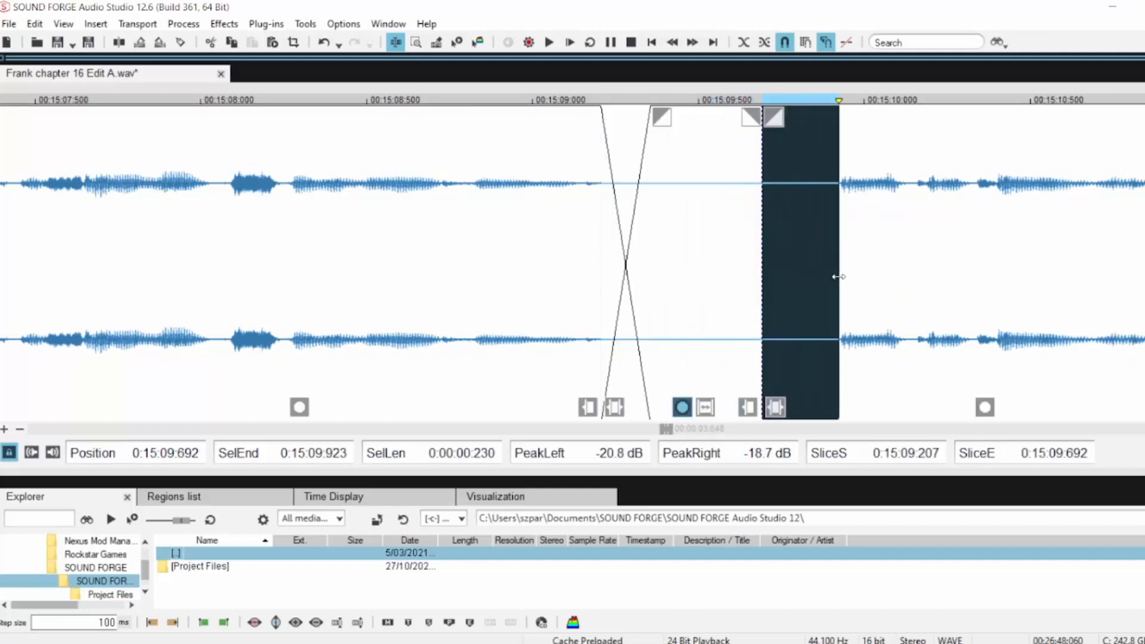
key(Delete)
click(364, 233)
key(space)
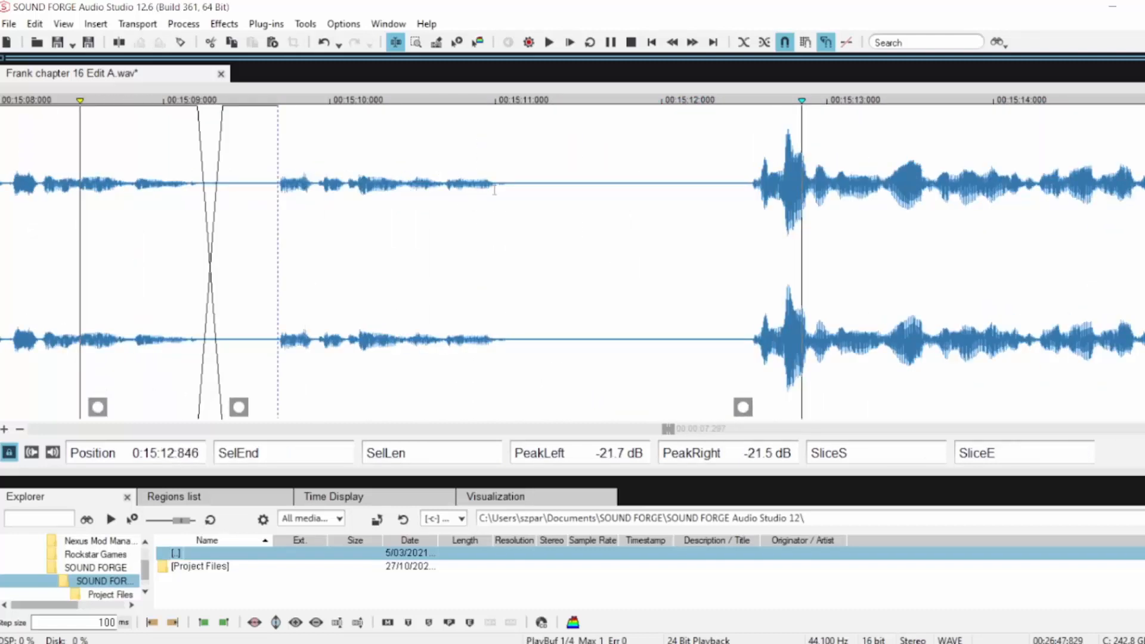
Slice the silence from 15:11.084 to 15:12.134, lengthen the crossfade at its start, and audition it
drag(508, 182, 683, 206)
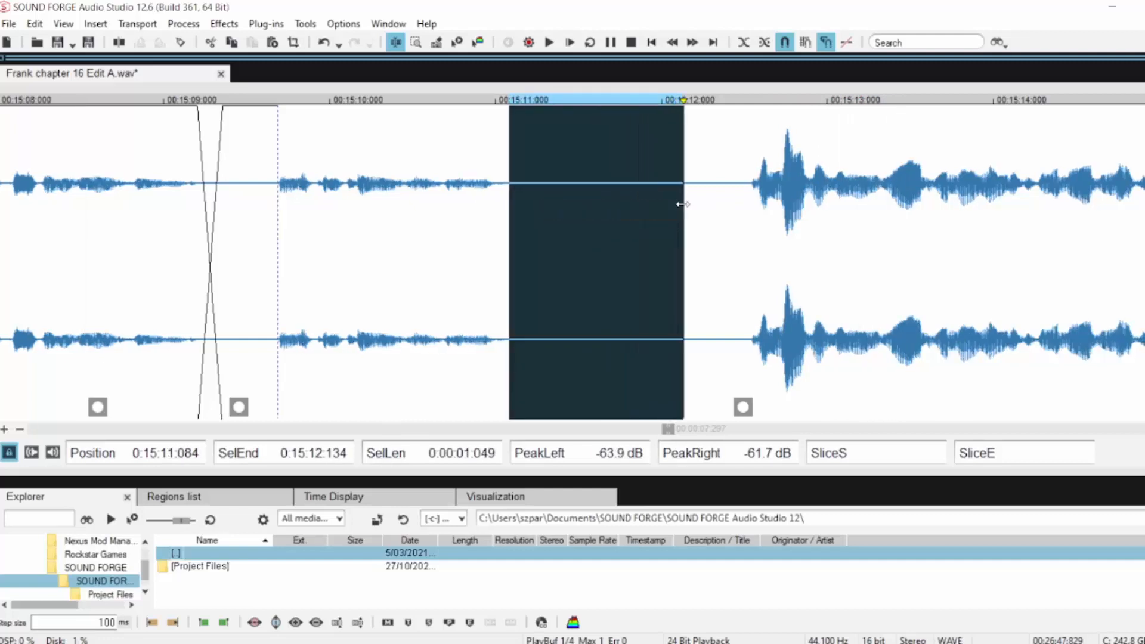
drag(521, 118, 583, 117)
key(space)
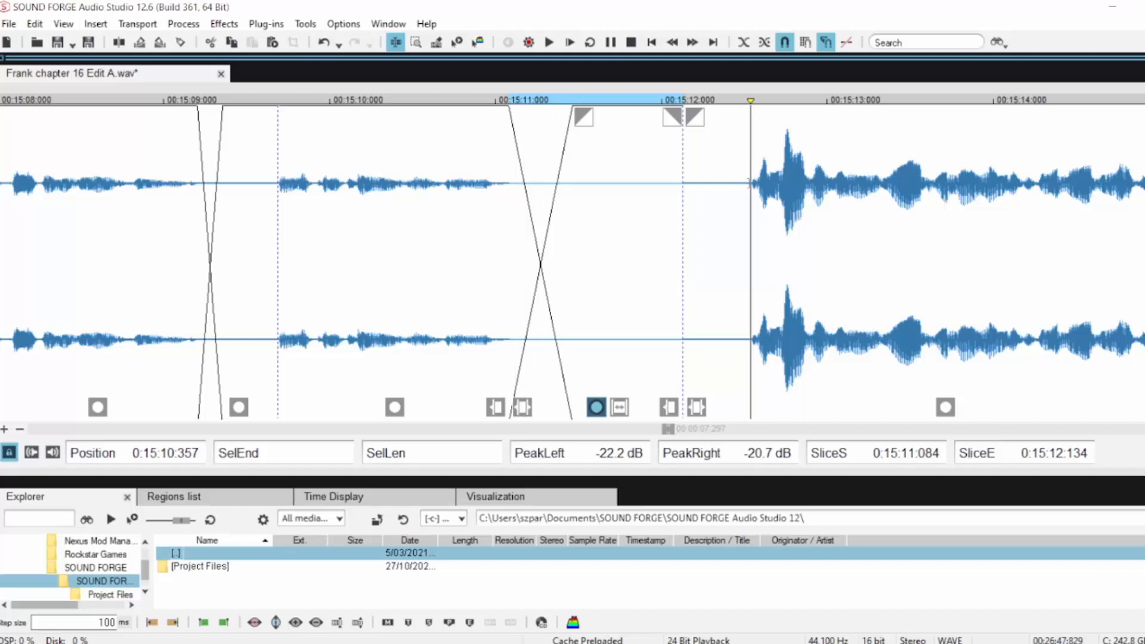
Delete the silence from 15:12.020 to 15:12.538 and play on into the next passage
drag(750, 182, 665, 196)
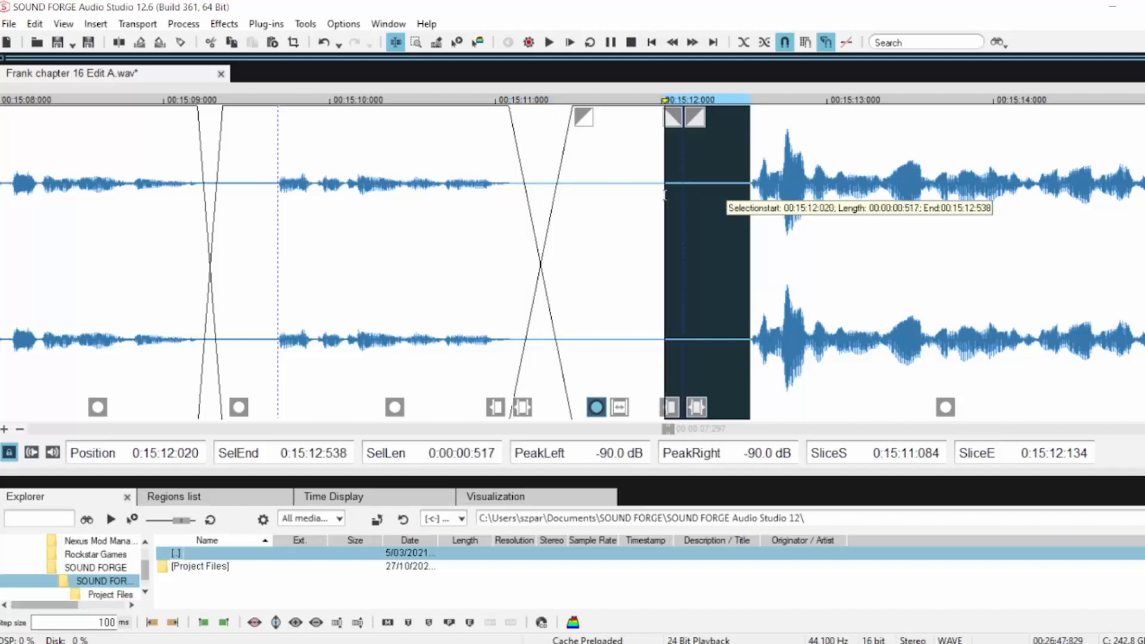
key(Delete)
key(space)
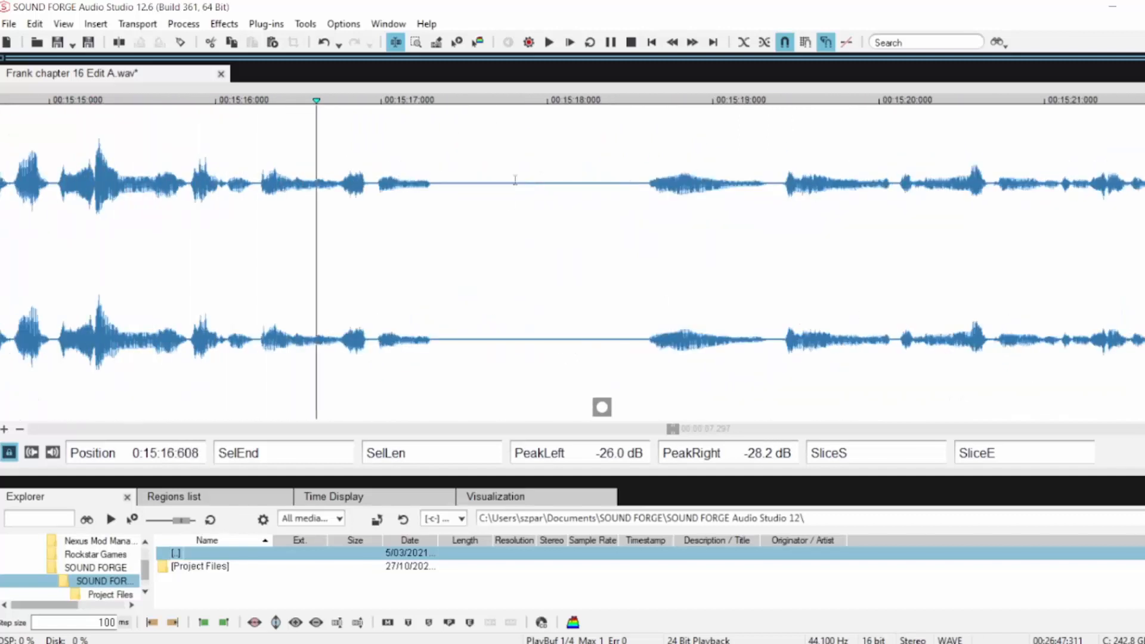
Replace the pause from 15:17.303 to 15:17.821 with silence and lengthen the crossfade at its start
click(646, 181)
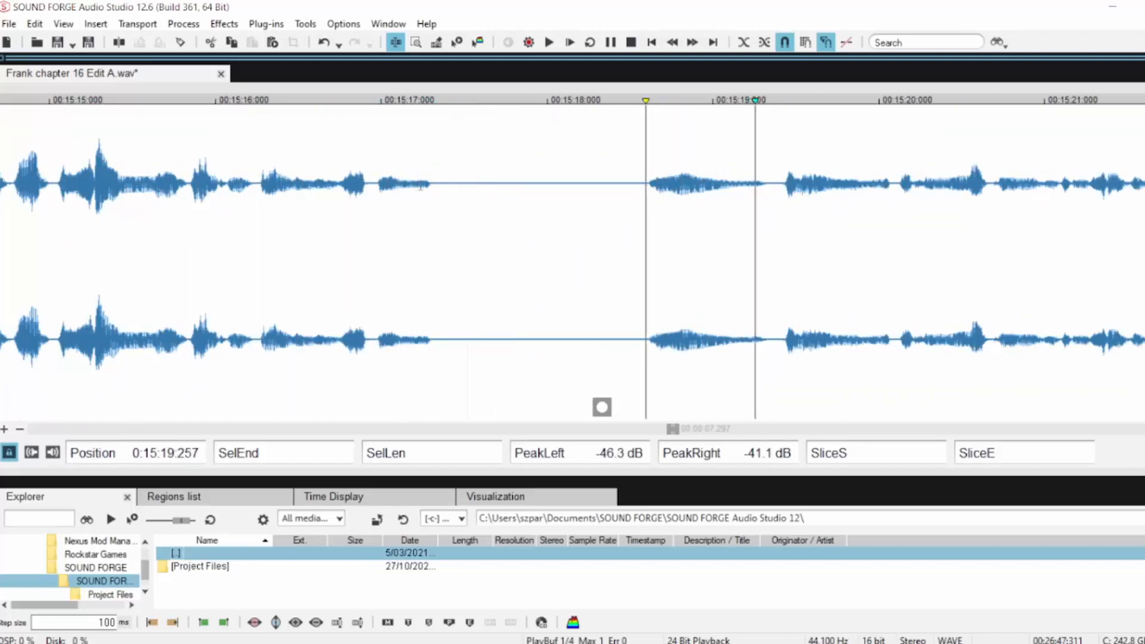
key(space)
click(432, 183)
scroll(498, 213, up, 1)
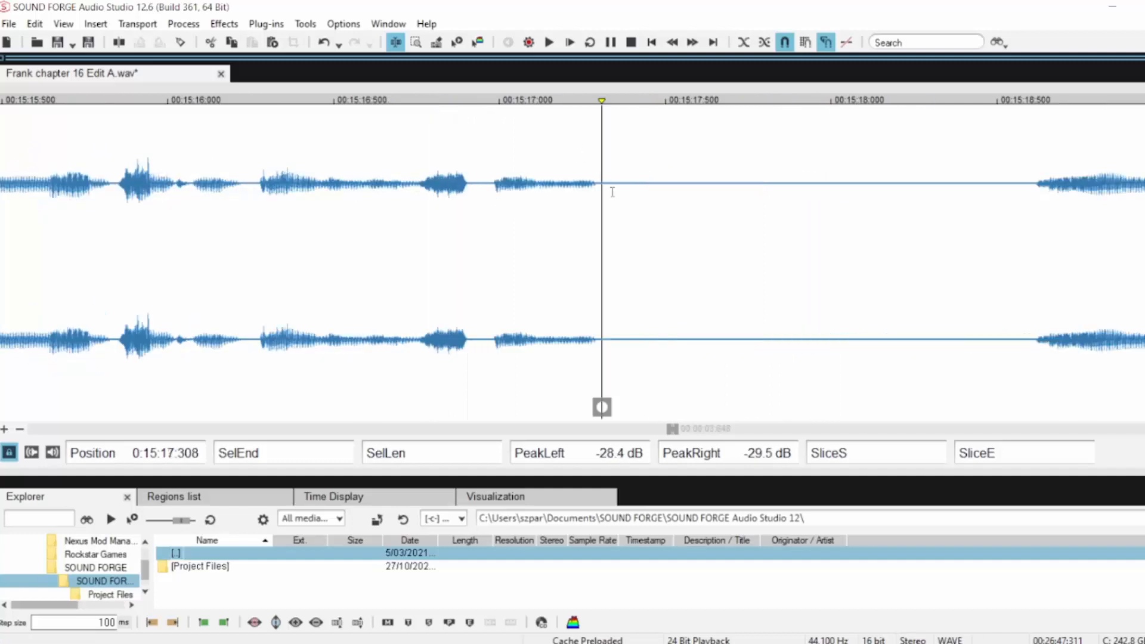
drag(600, 182, 771, 187)
key(Delete)
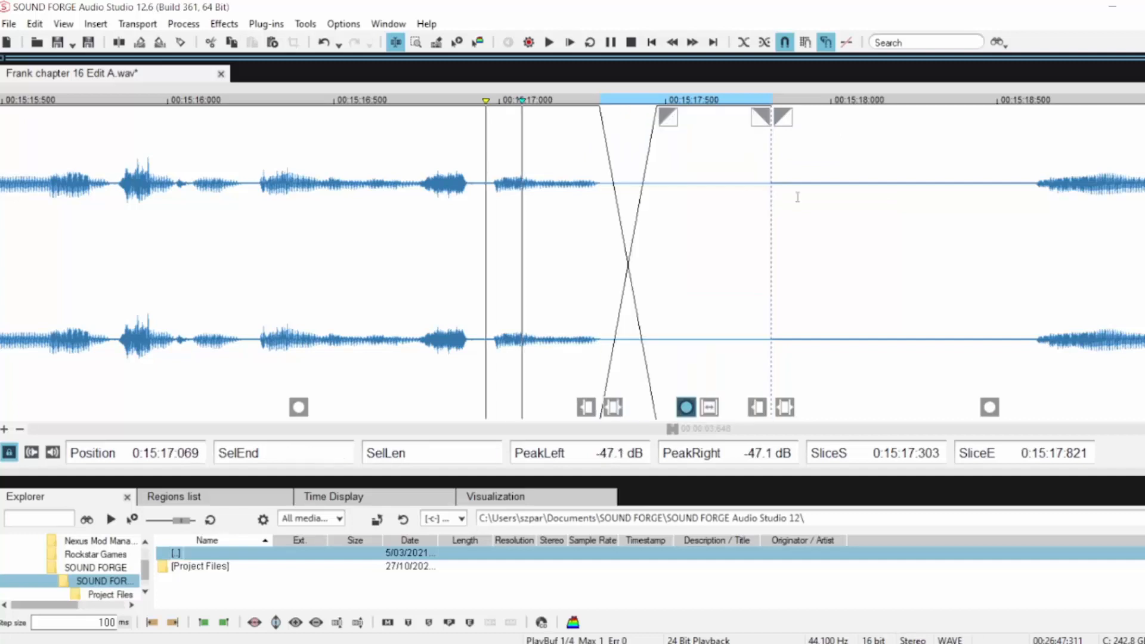
Delete the leftover silence from 15:17.821 up to the next phrase and play from before the crossfade
drag(1034, 183, 778, 221)
key(Delete)
click(356, 189)
key(space)
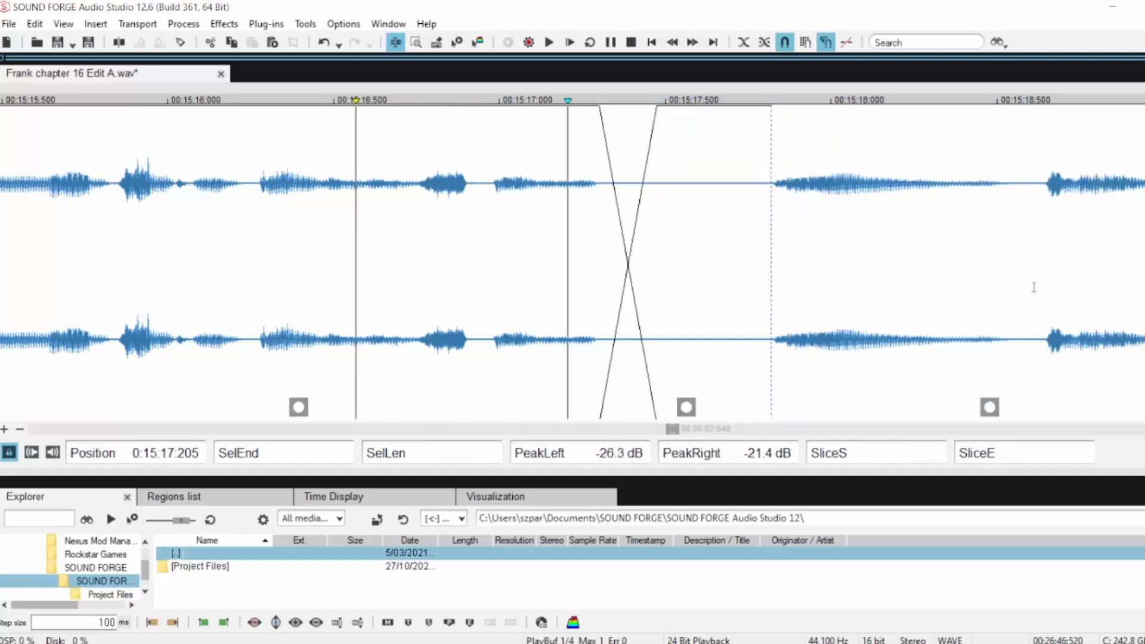
scroll(1036, 296, down, 1)
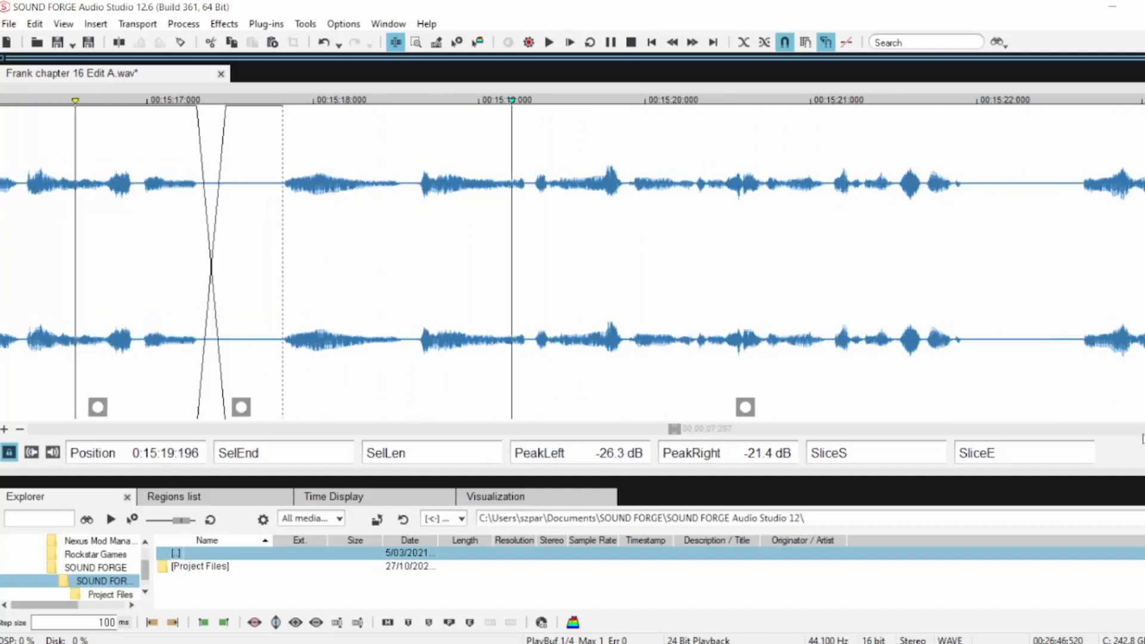
Replace the start of the next pause, from 15:21.905 to 15:22.115, with silence and lengthen the crossfade at its start
click(559, 182)
scroll(696, 188, up, 1)
scroll(638, 182, up, 1)
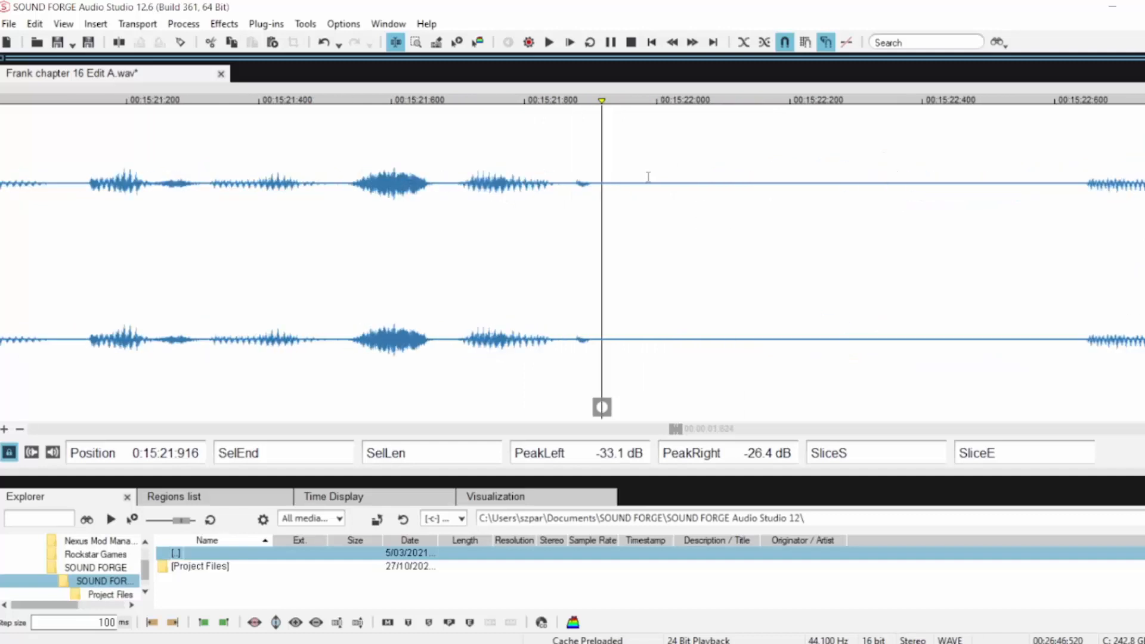
drag(594, 186, 733, 187)
drag(602, 119, 636, 119)
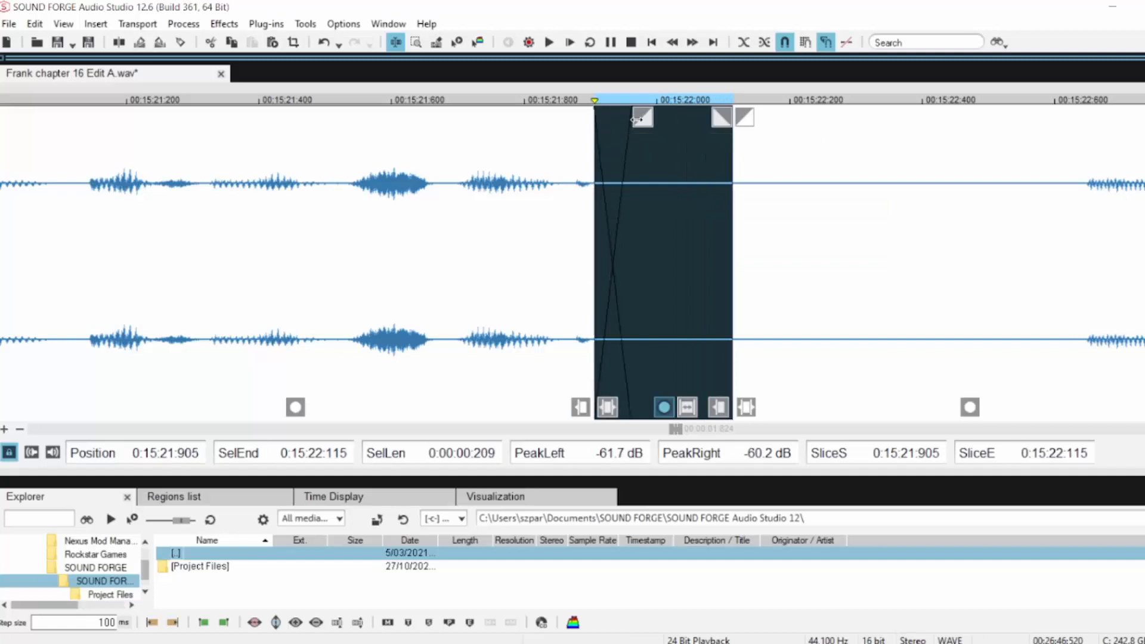
Audition the crossfade at 15:21.905, lengthen it further, and play it again
click(401, 259)
key(space)
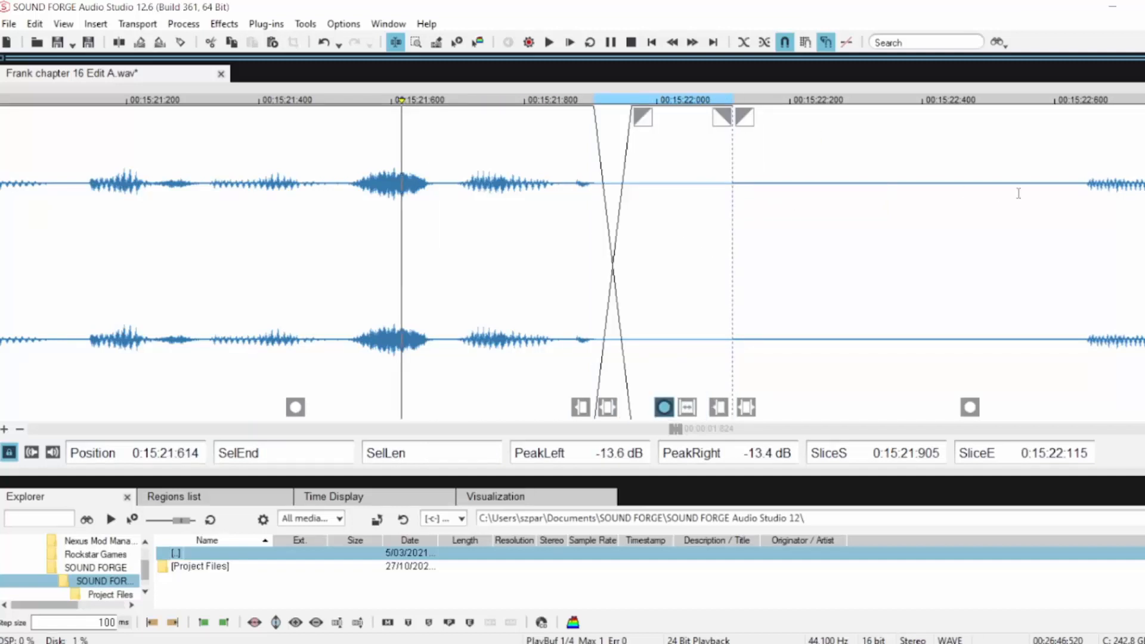
drag(642, 118, 678, 118)
click(478, 173)
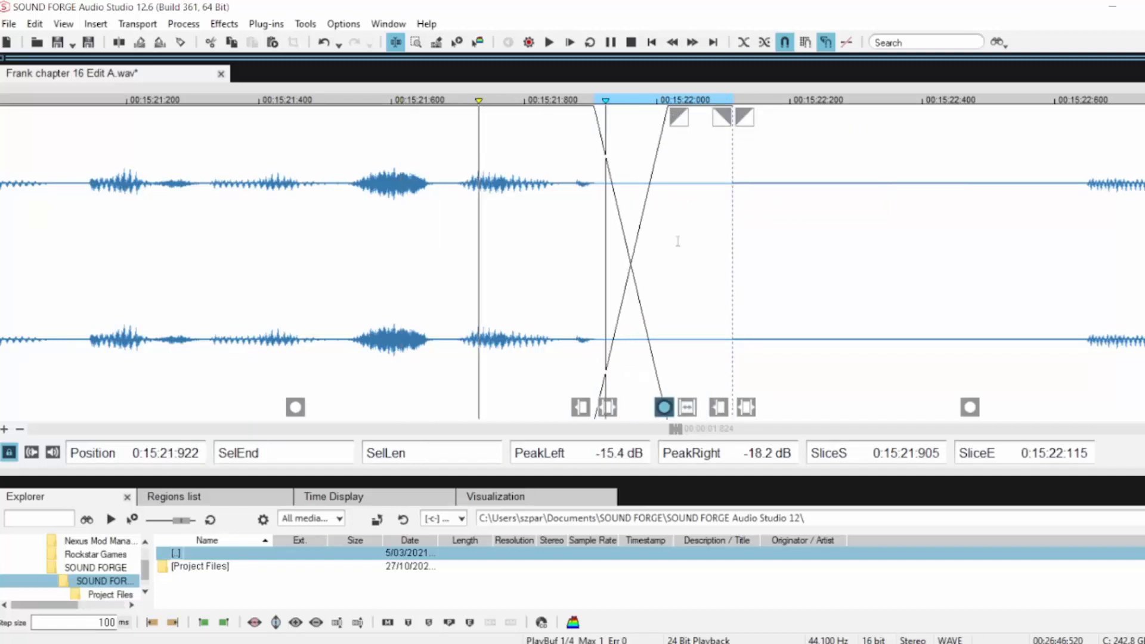
Delete the remaining silence from 15:22.115 up to the next phrase and audition the shortened gap
drag(1083, 185, 733, 196)
key(Delete)
click(102, 194)
key(space)
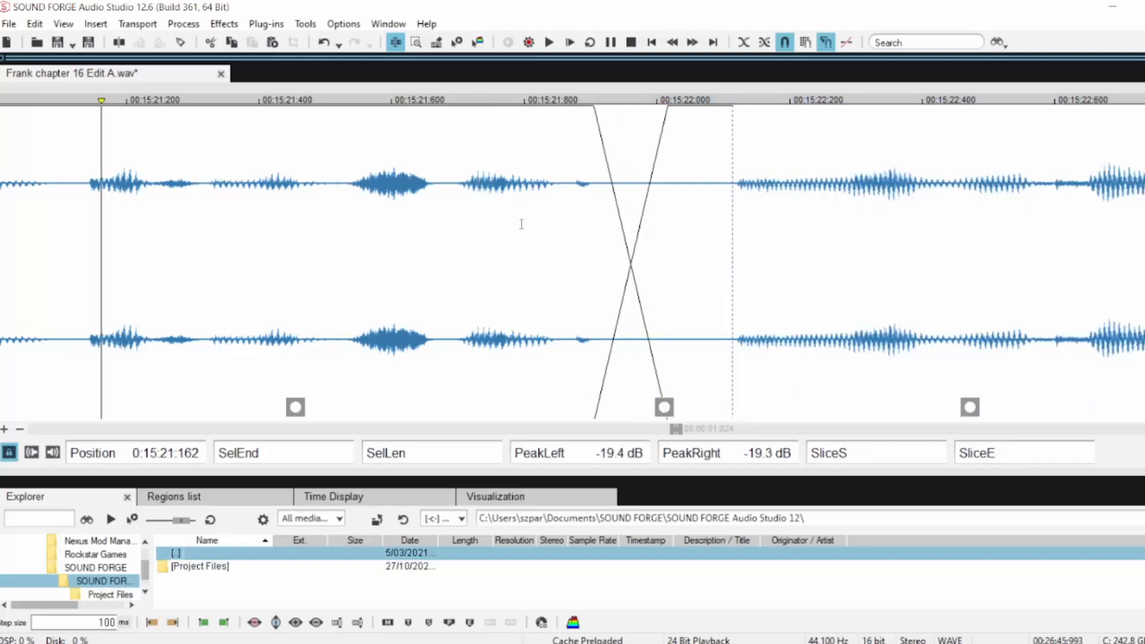
scroll(497, 233, down, 2)
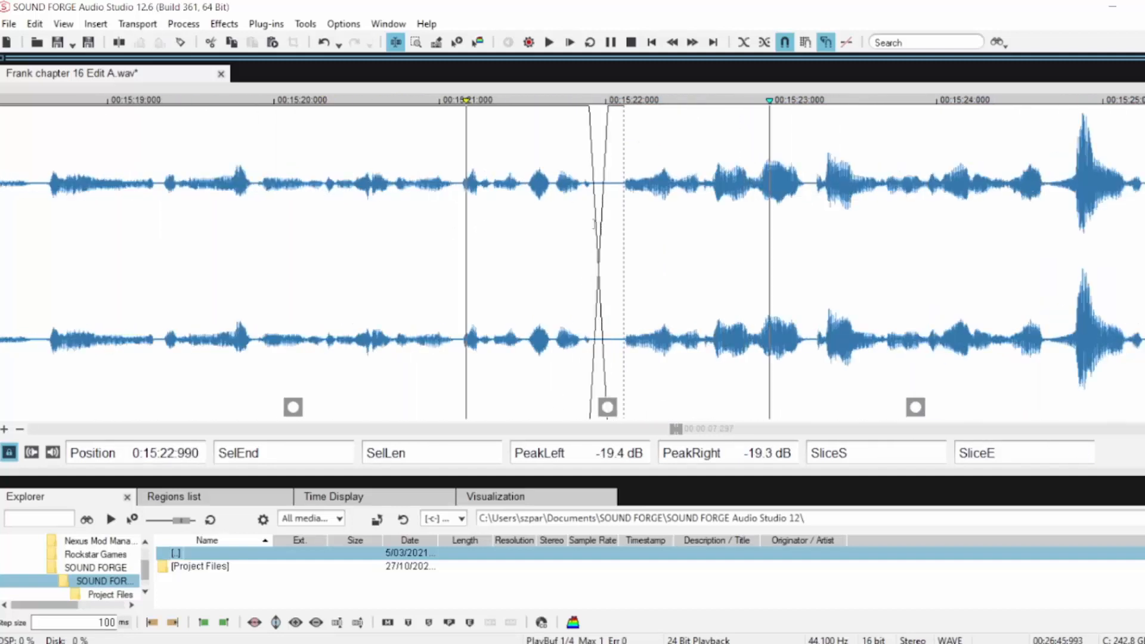
click(381, 170)
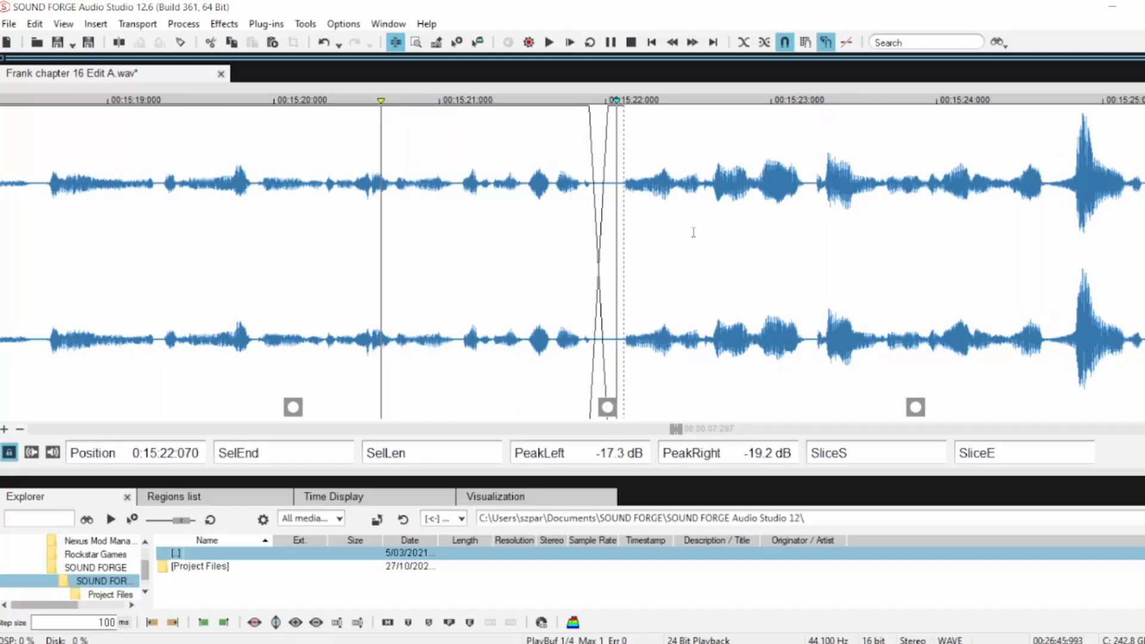
key(space)
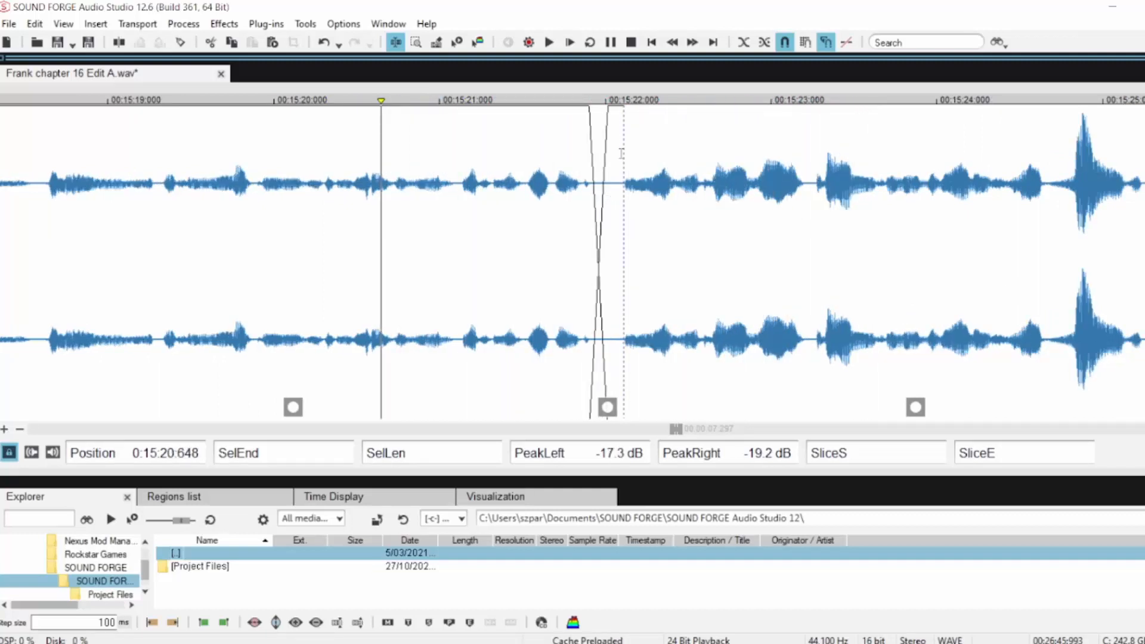
Insert 0.500 seconds of silence at 15:22.115, where the crossfaded silence ends
click(624, 149)
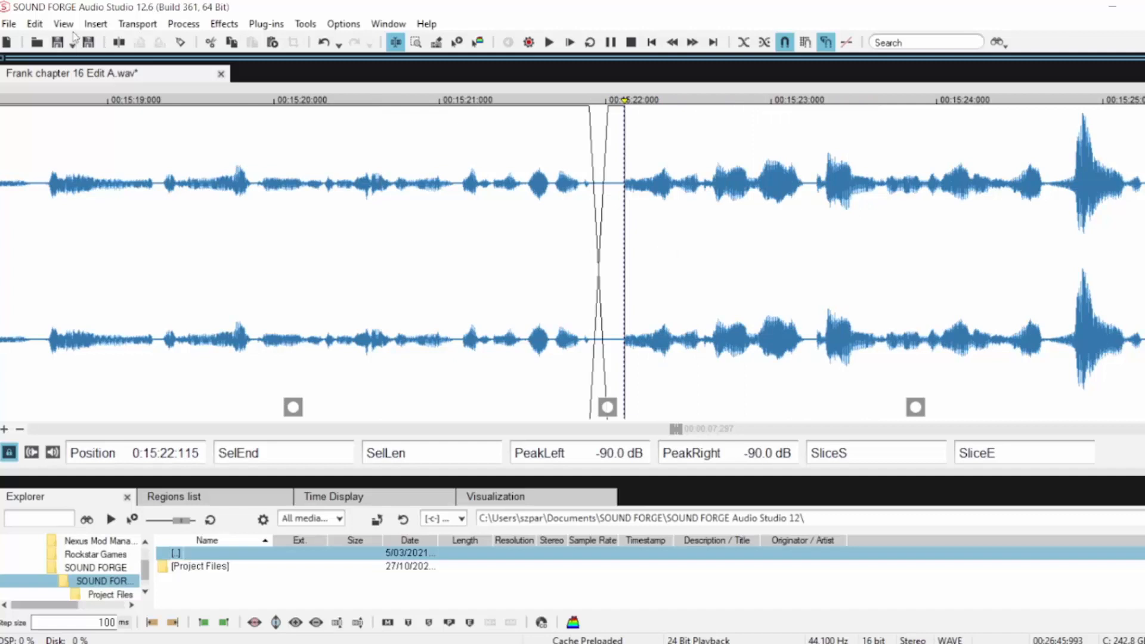
click(96, 24)
click(145, 158)
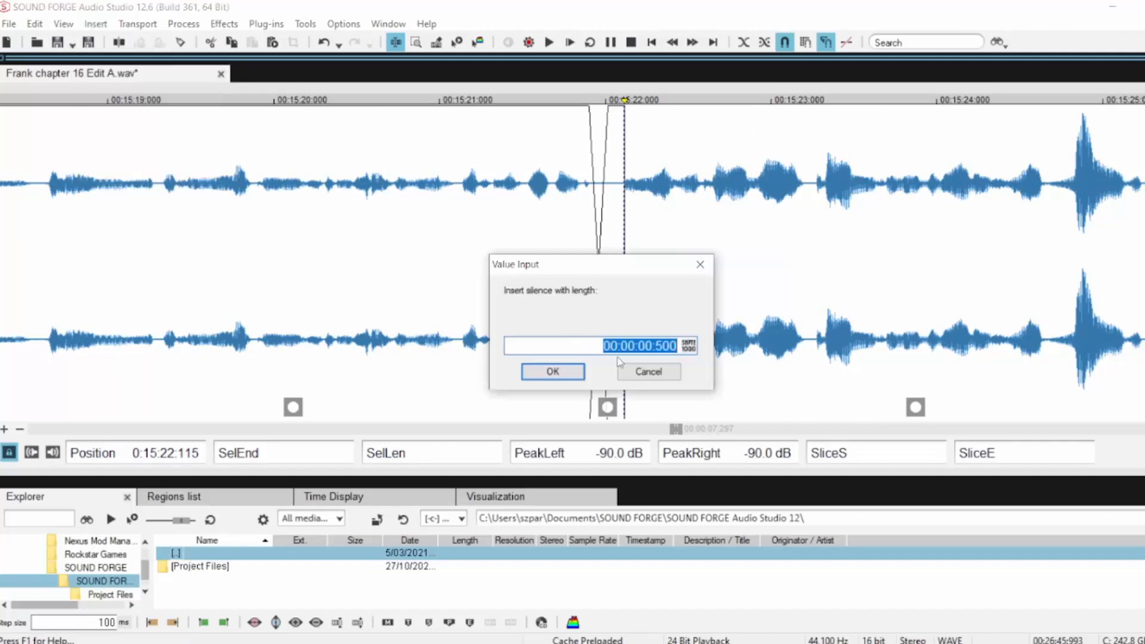
click(552, 372)
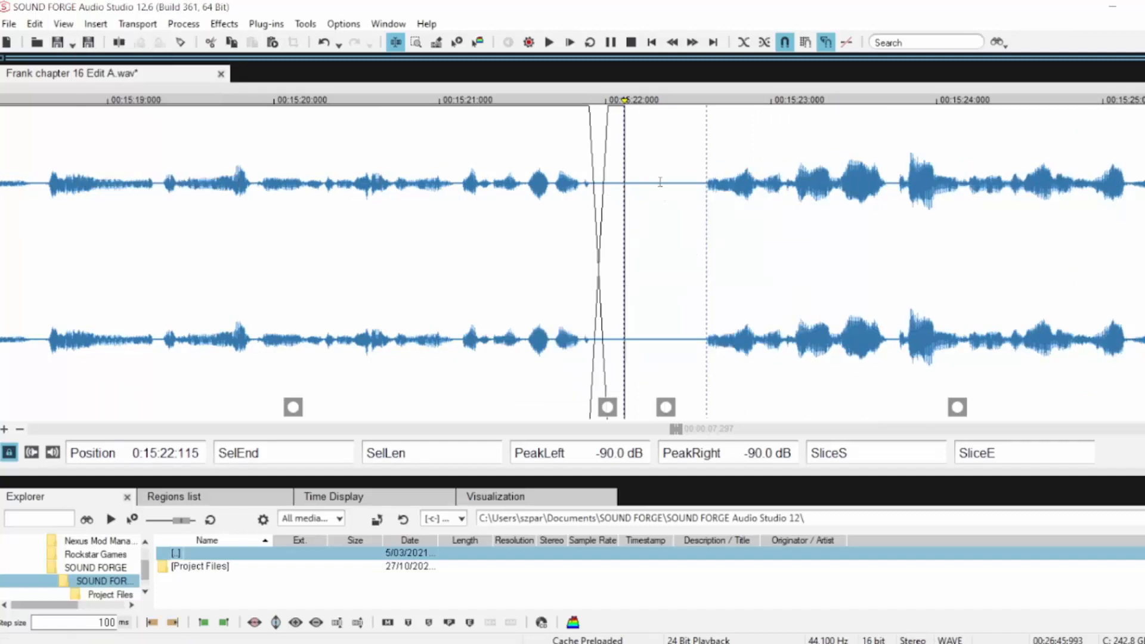
Delete the latter part of the inserted silence up to the next phrase and play on
drag(660, 182, 707, 203)
key(Delete)
key(space)
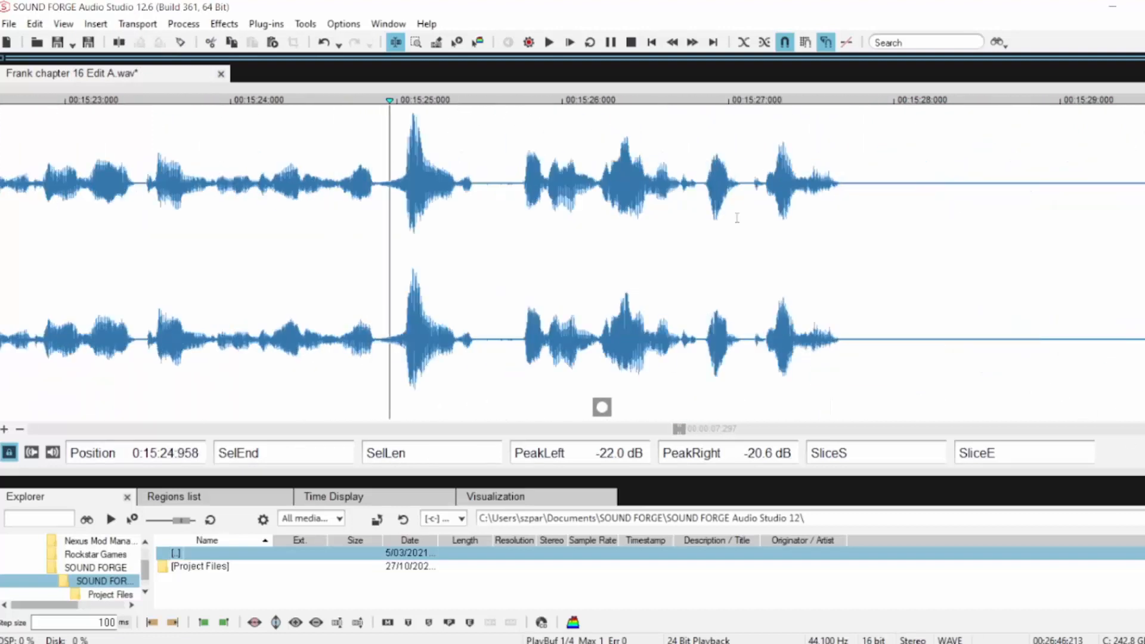
Try deleting the pause from 15:25.467 to 15:25.731, and undo the deletion
click(739, 183)
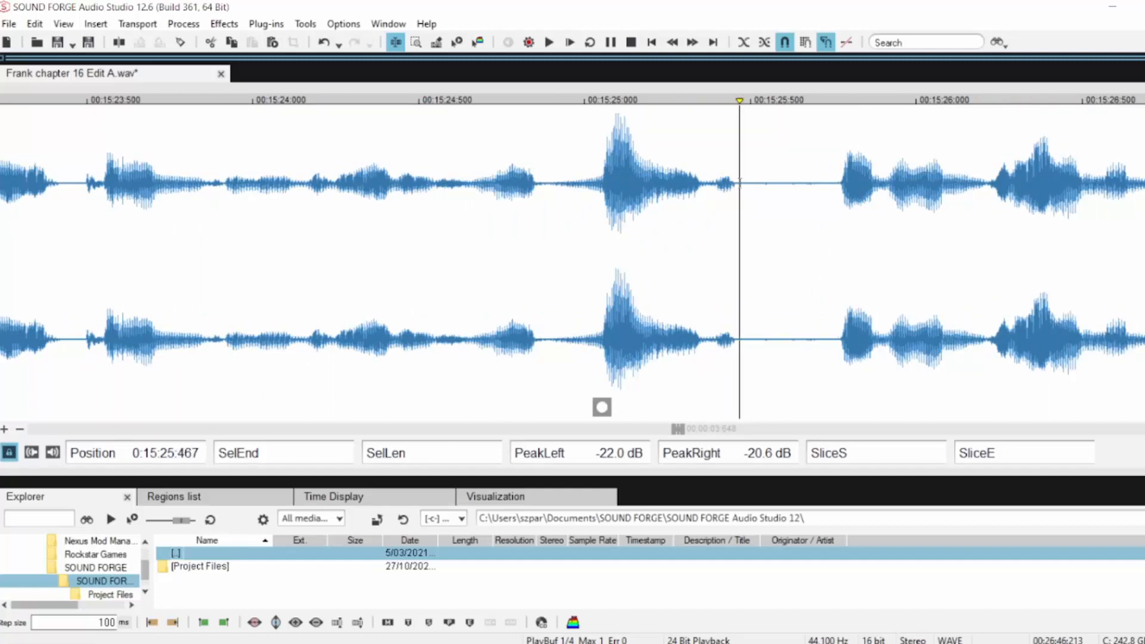
drag(739, 183, 827, 205)
key(Delete)
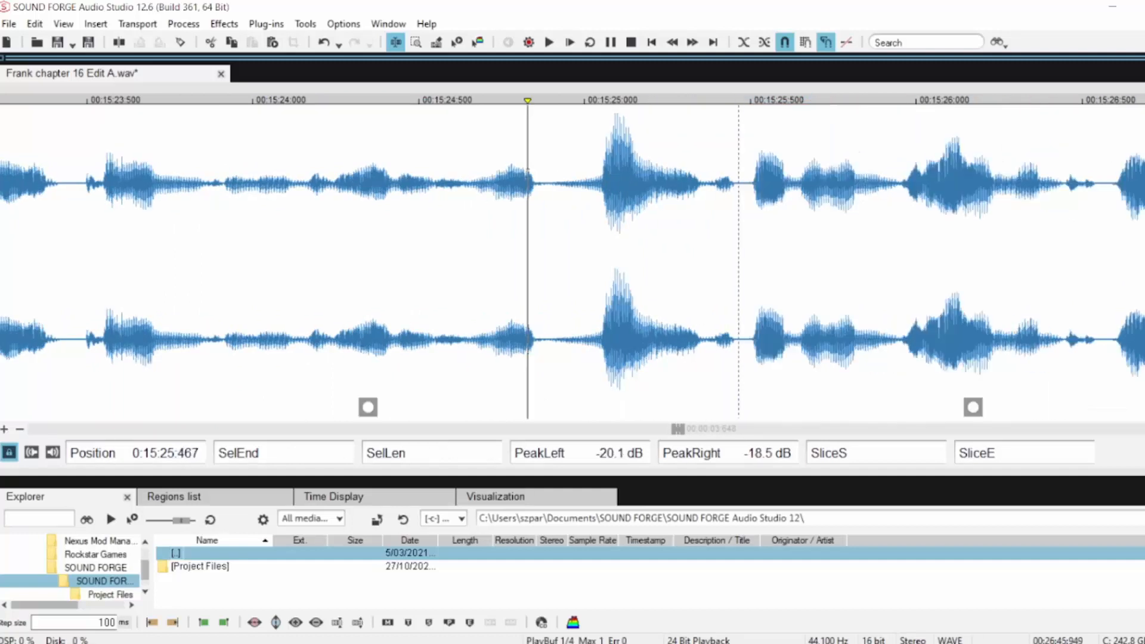
key(ctrl+z)
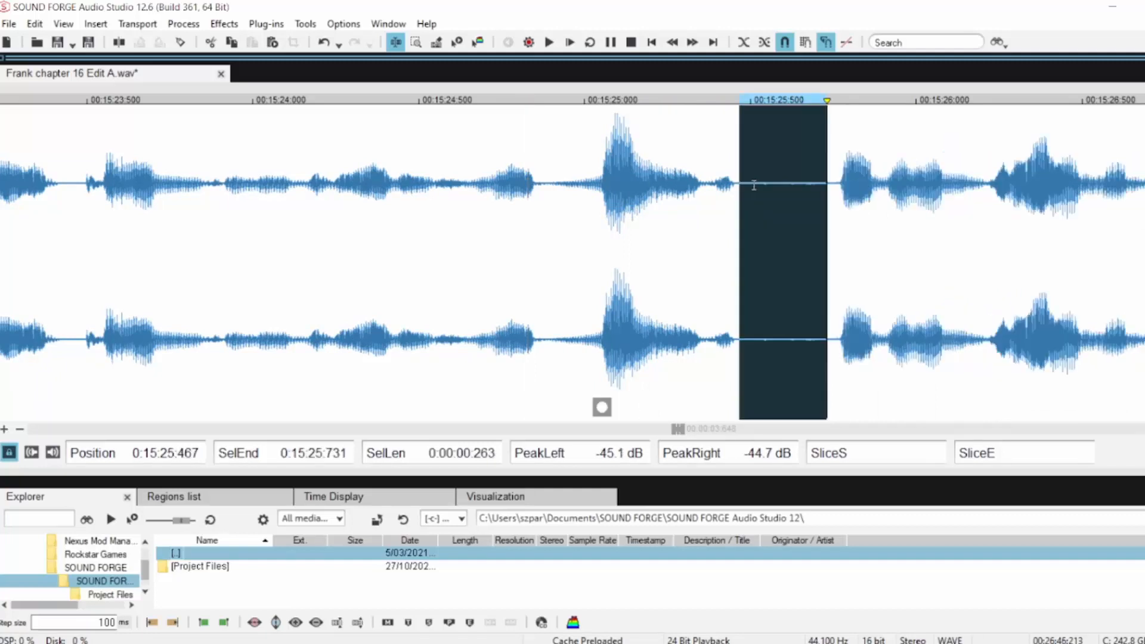
Replace the selected pause from 15:25.467 to 15:25.731 with silence, lengthen the crossfade at its start, and audition it
key(t)
drag(744, 116, 752, 118)
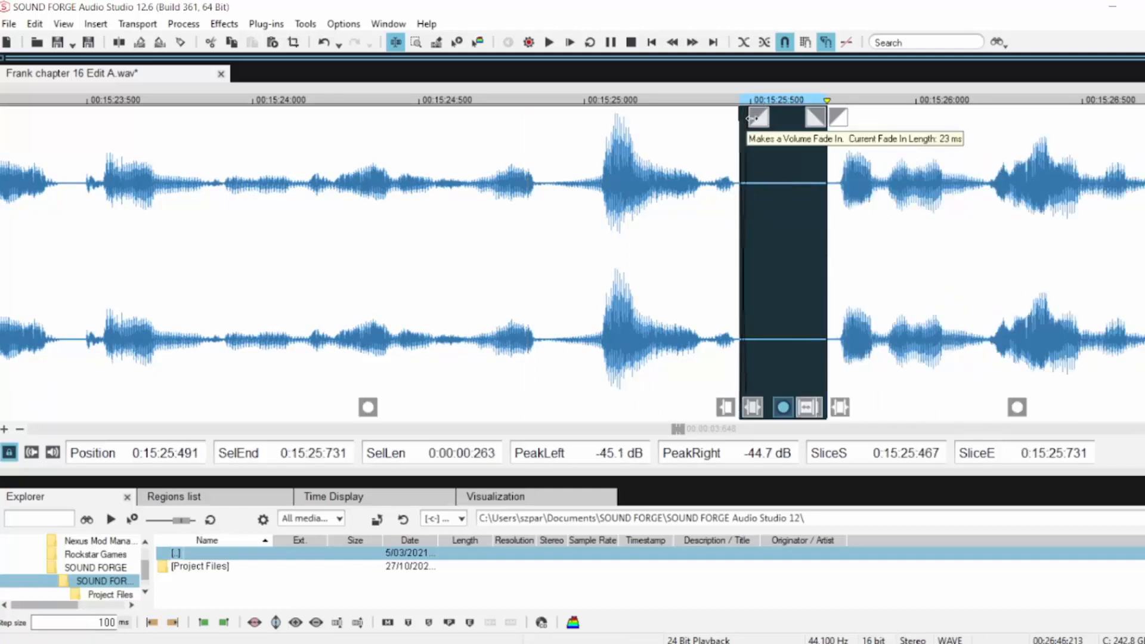
click(631, 203)
key(space)
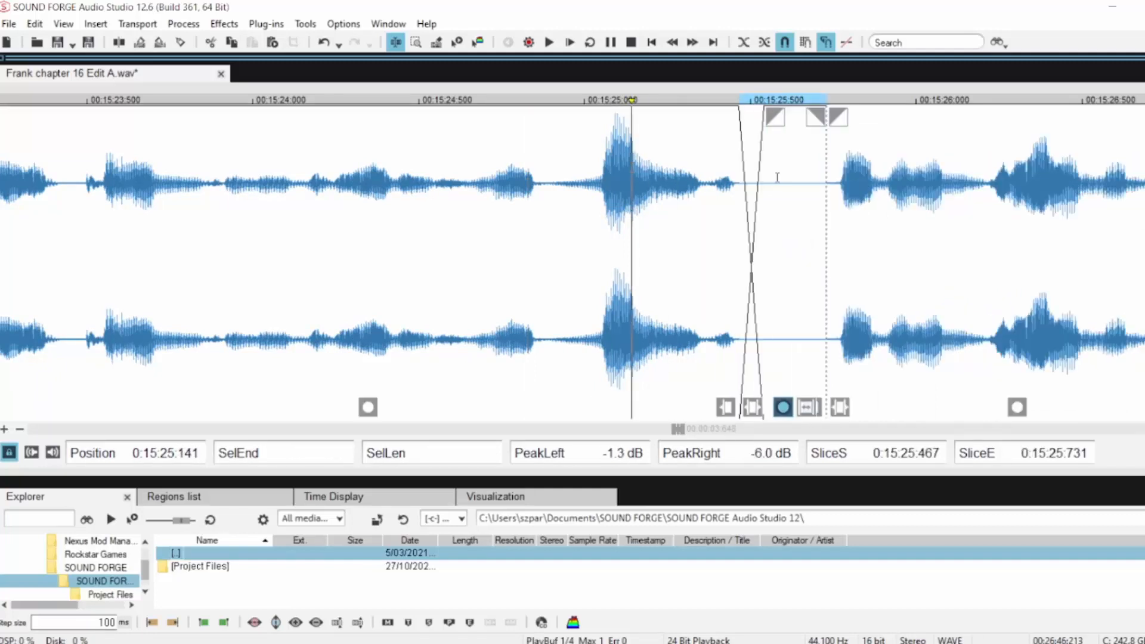
Delete the end of the new silence up to 15:25.731 and play from before the loud word preceding the crossfade
drag(778, 177, 831, 199)
key(Delete)
click(530, 208)
key(space)
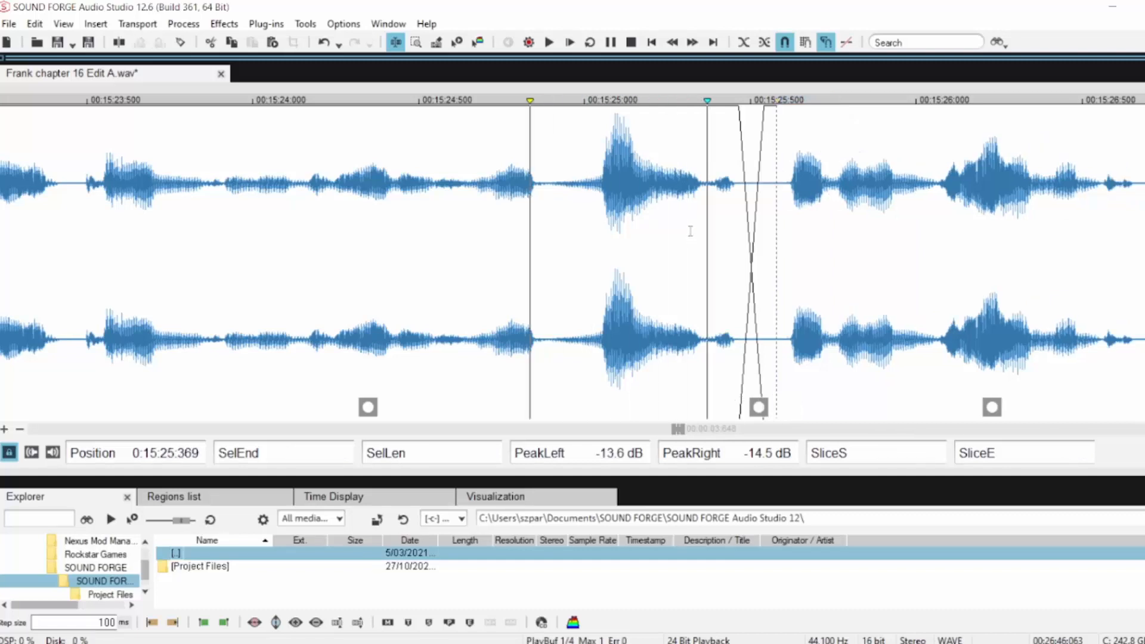
Replace the first part of the next pause, from 15:27.541 to 15:28.557, with silence and lengthen its starting crossfade
scroll(689, 231, down, 2)
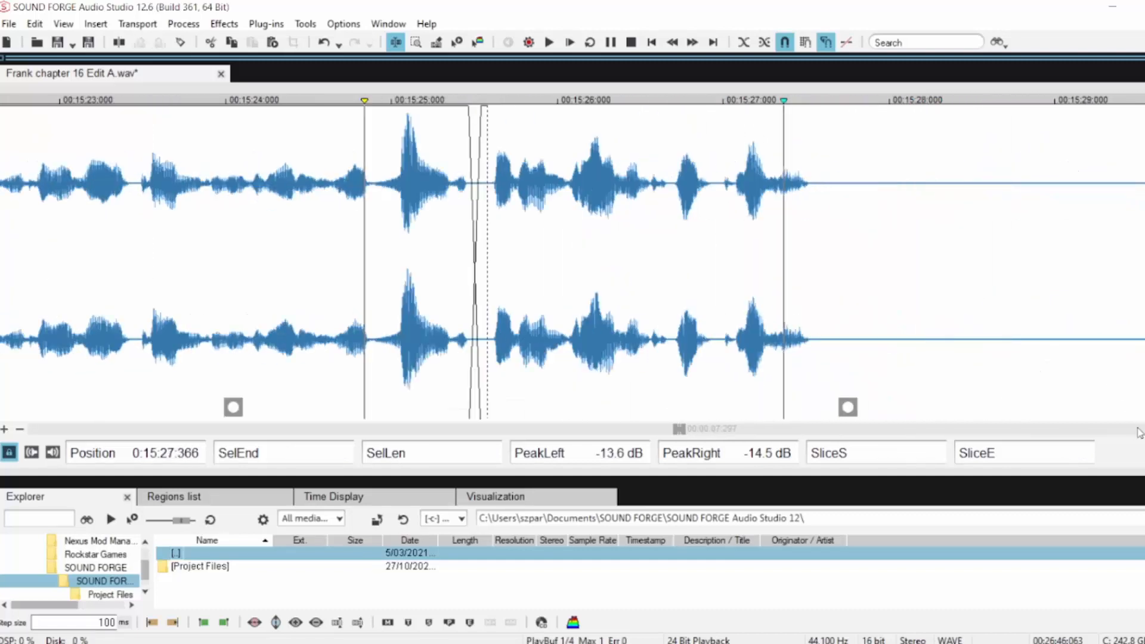
drag(610, 206, 779, 206)
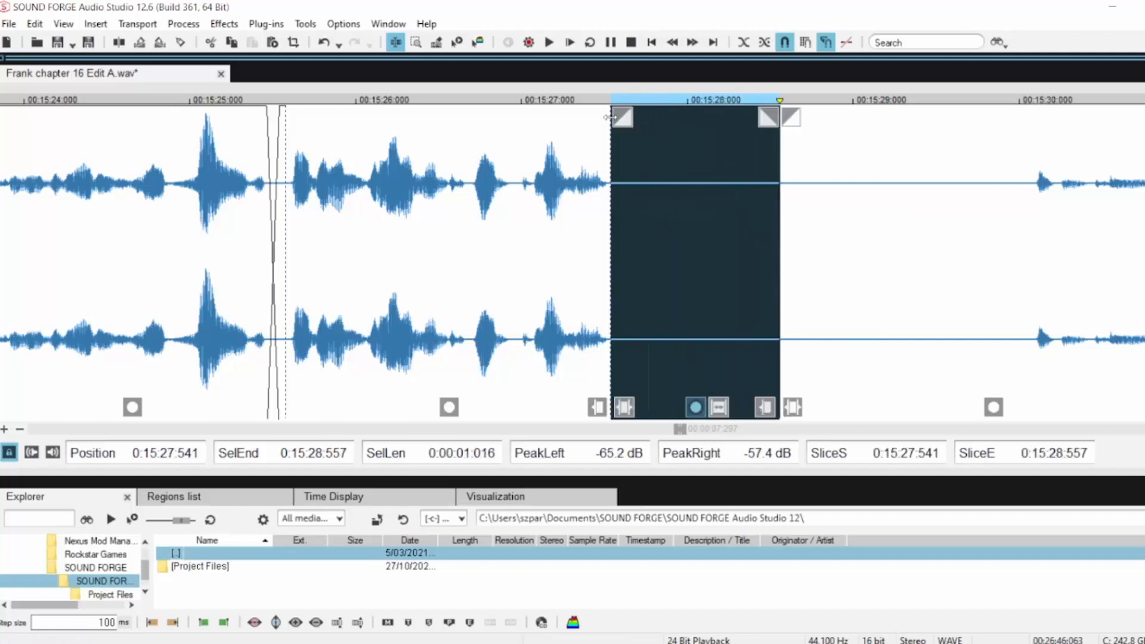
drag(612, 117, 663, 120)
click(636, 116)
Play from 15:26.918 through the crossfade and delete the leftover silence from 15:28.557 to 15:30.092
click(508, 170)
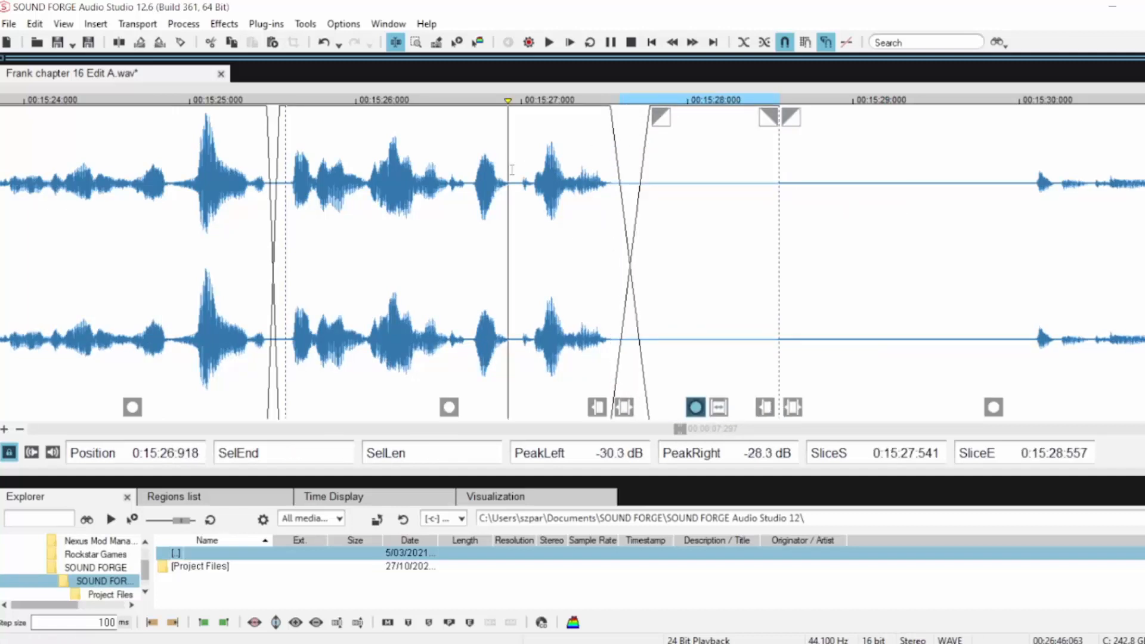
key(space)
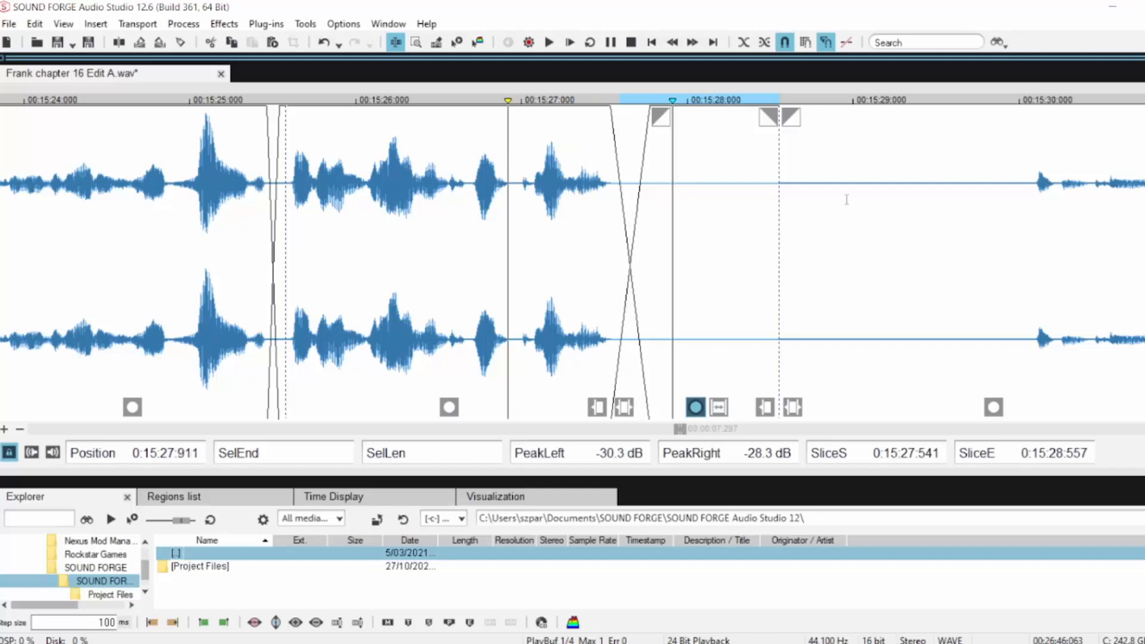
drag(1033, 183, 779, 184)
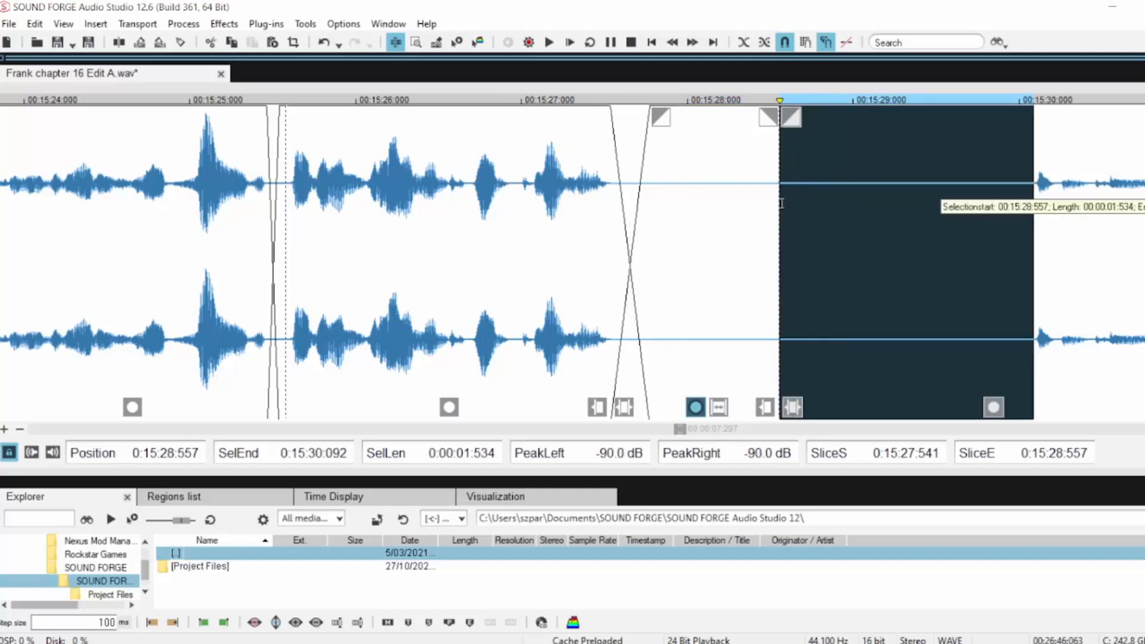
key(Delete)
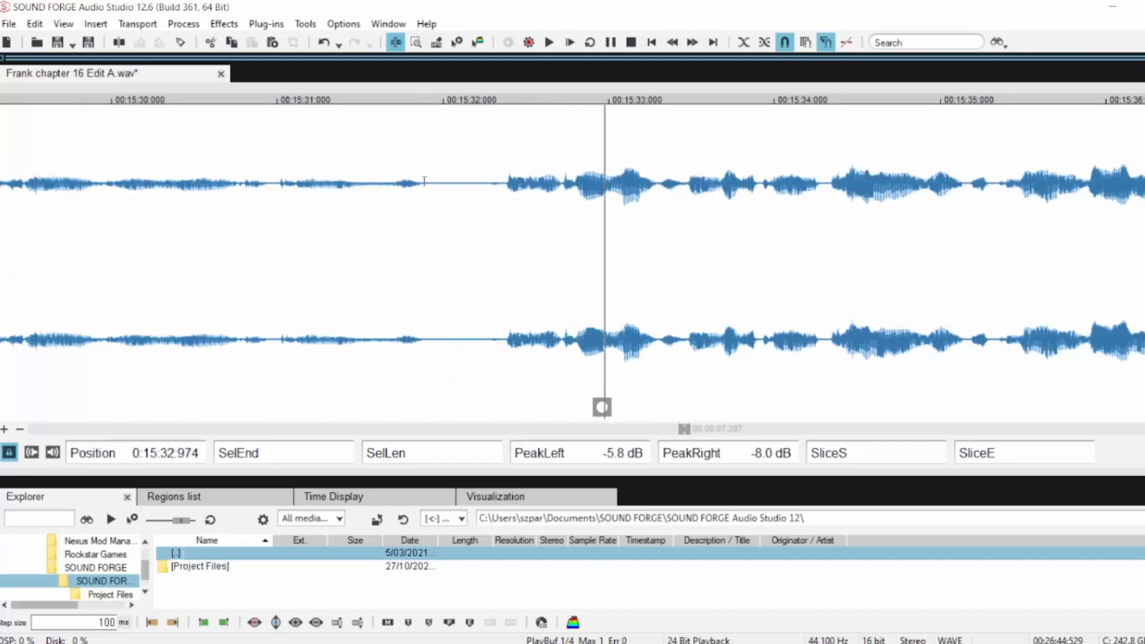
Replace the pause from 15:31.888 to 15:32.372 with silence, lengthen the crossfade at its start, and audition it
drag(424, 197, 500, 225)
key(ctrl+y)
drag(435, 121, 452, 122)
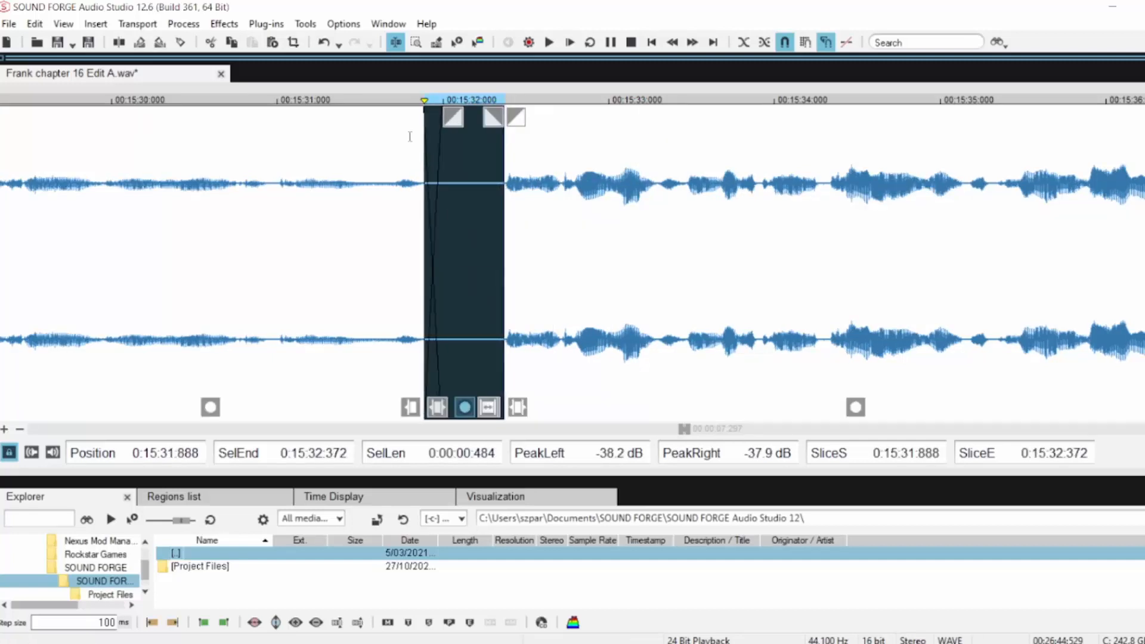
click(370, 179)
key(space)
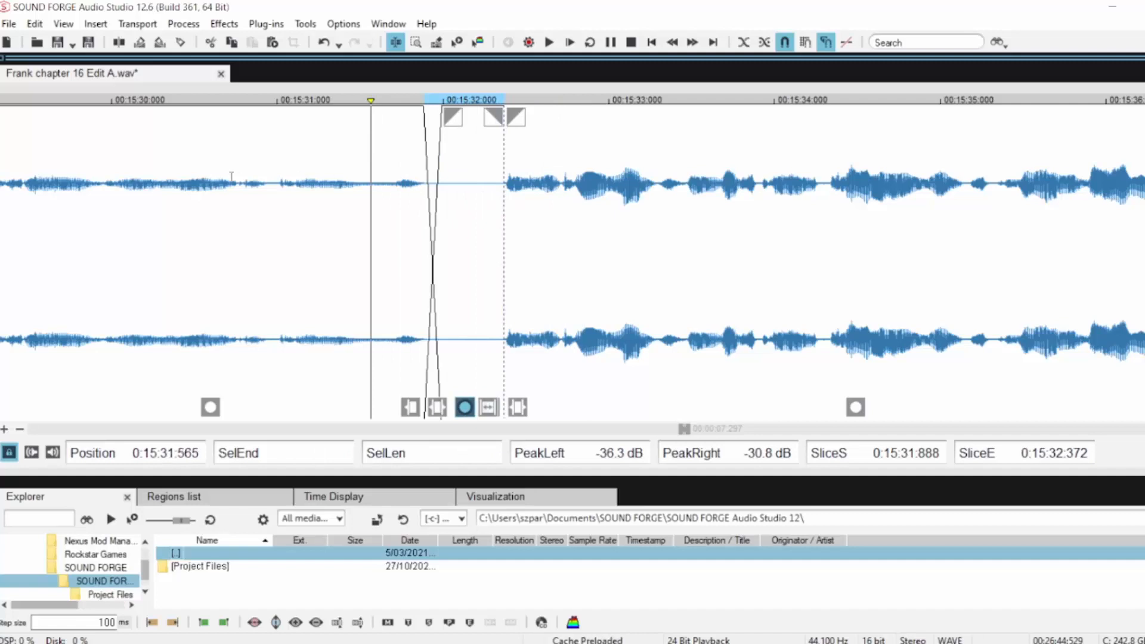
Audition the crossfade before 15:32, delete the silence from 15:32.192 to 15:32.372, and play through the shortened gap
click(231, 176)
key(space)
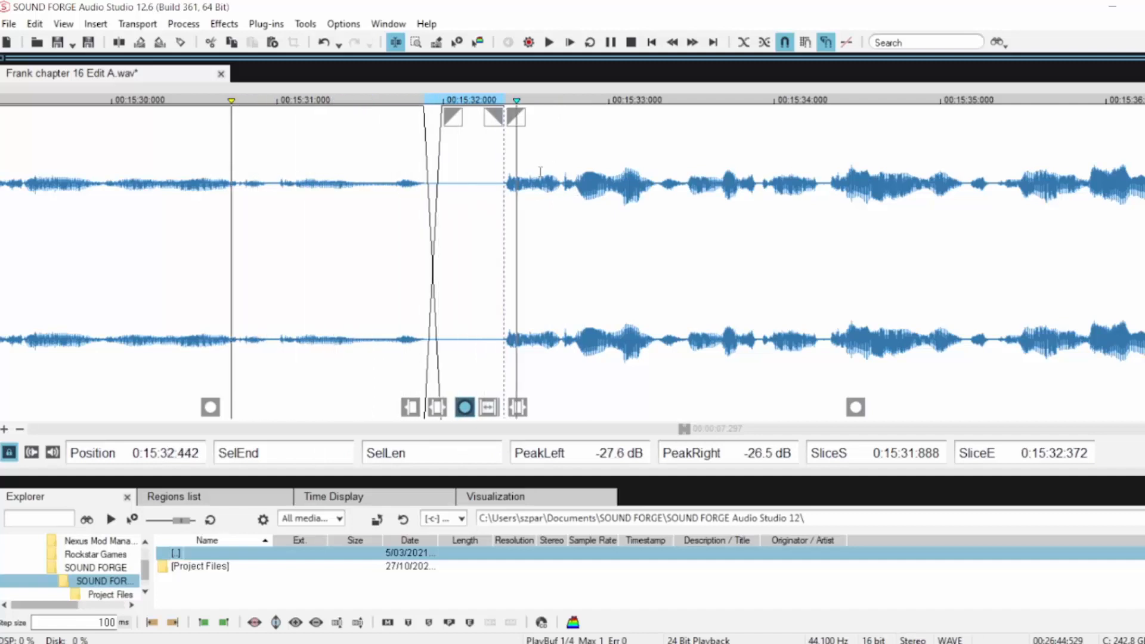
double_click(490, 195)
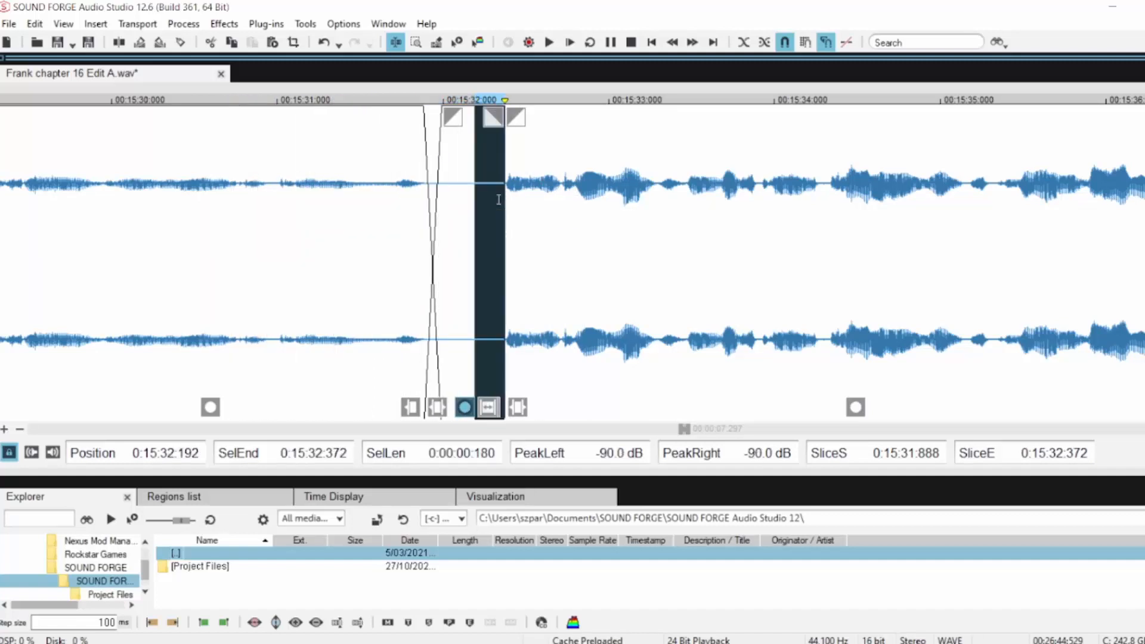
key(Delete)
click(265, 166)
key(space)
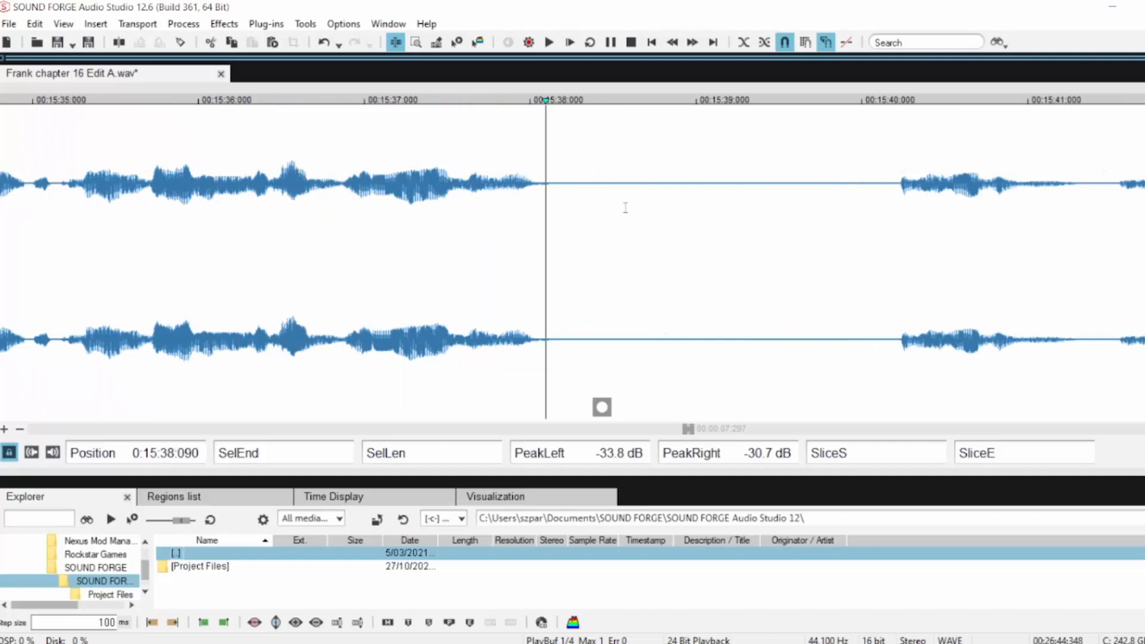
Replace the pause from 15:38.151 to 15:39.192 with silence crossfaded at its start, removing the rest of the pause up to the next word
click(895, 181)
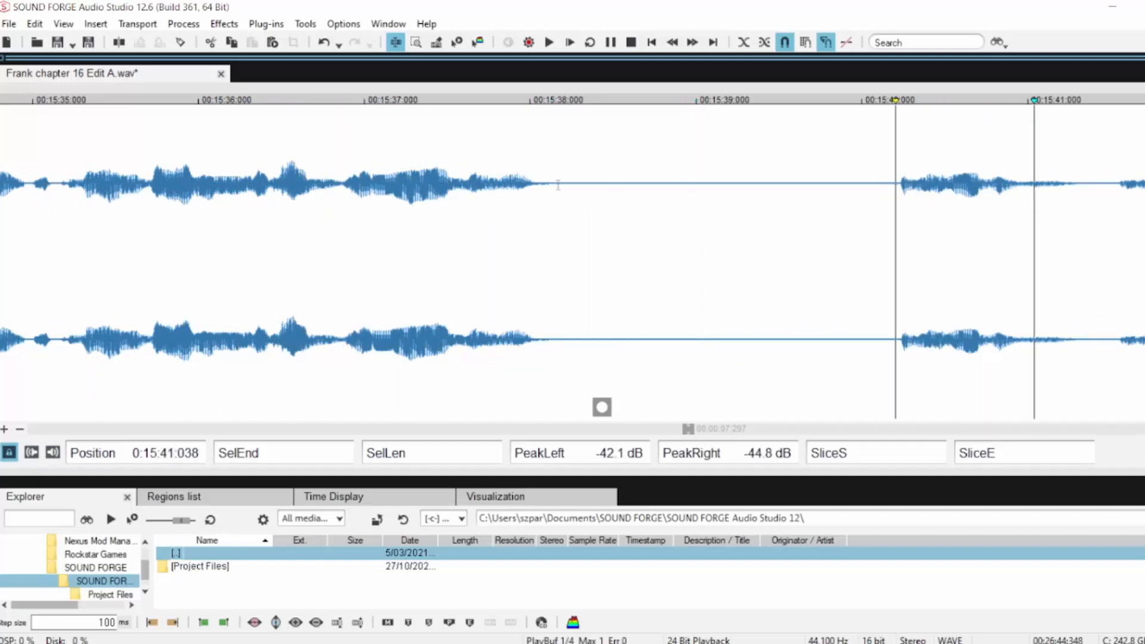
click(556, 184)
drag(560, 185, 723, 197)
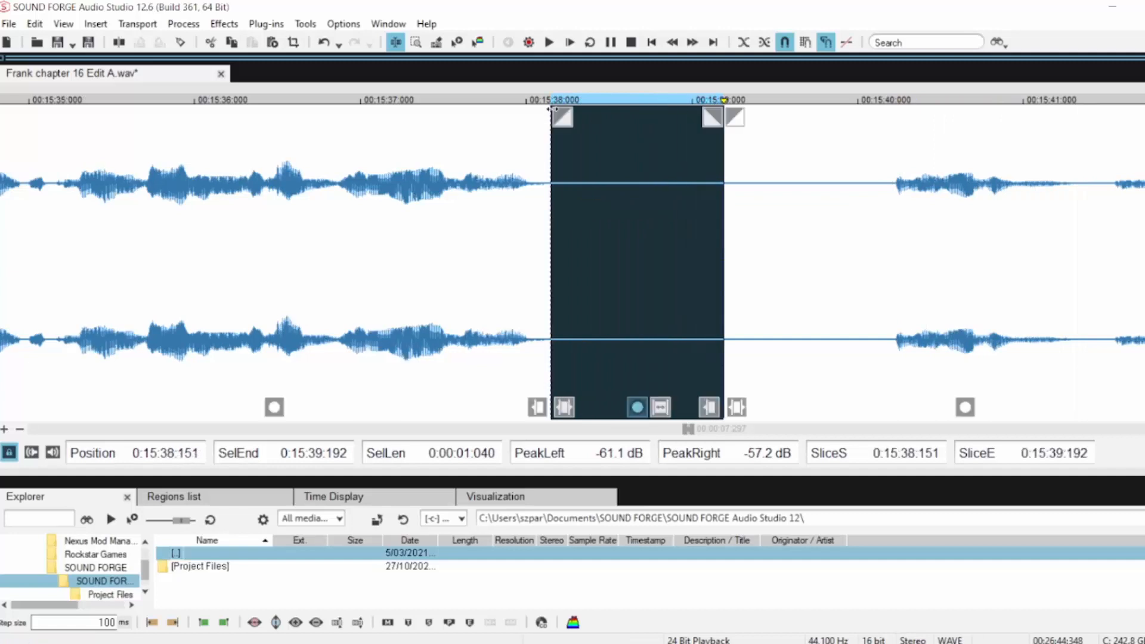
drag(563, 119, 606, 118)
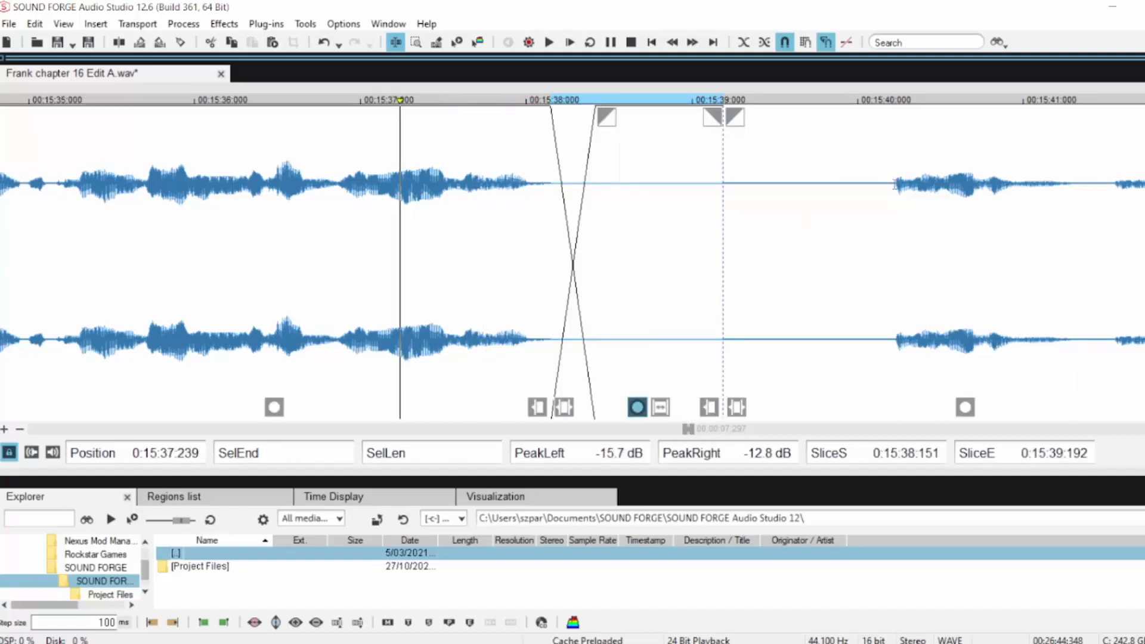
drag(897, 184, 724, 210)
key(Delete)
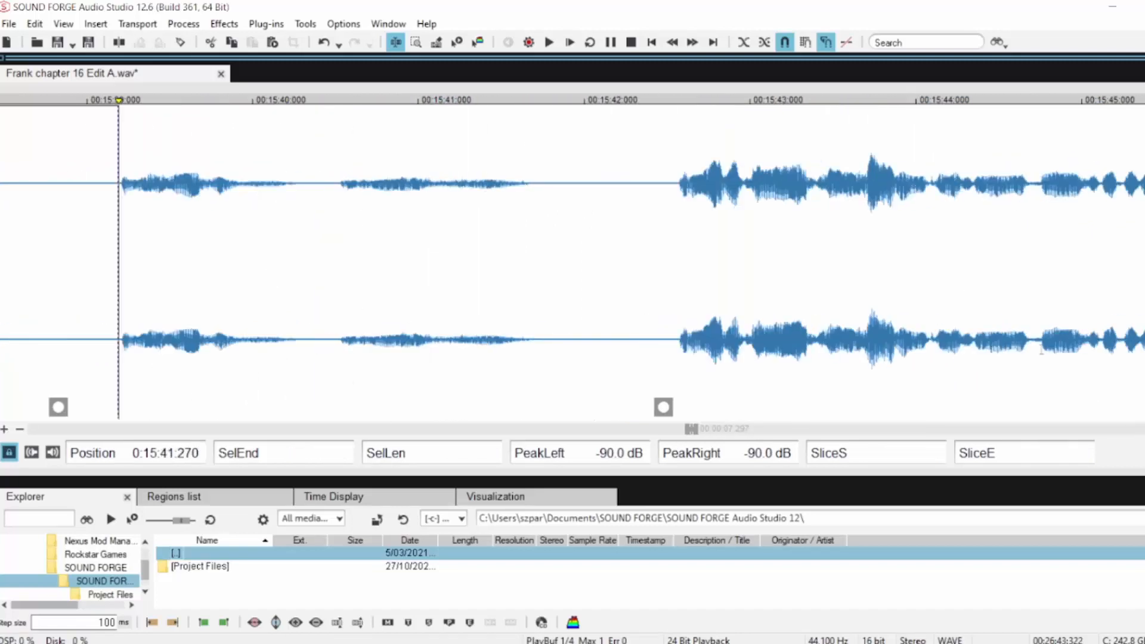
Replace the pause from 15:41.710 to 15:42.218 with silence crossfaded at its start, removing the leftover gap before the next word
drag(536, 182, 592, 200)
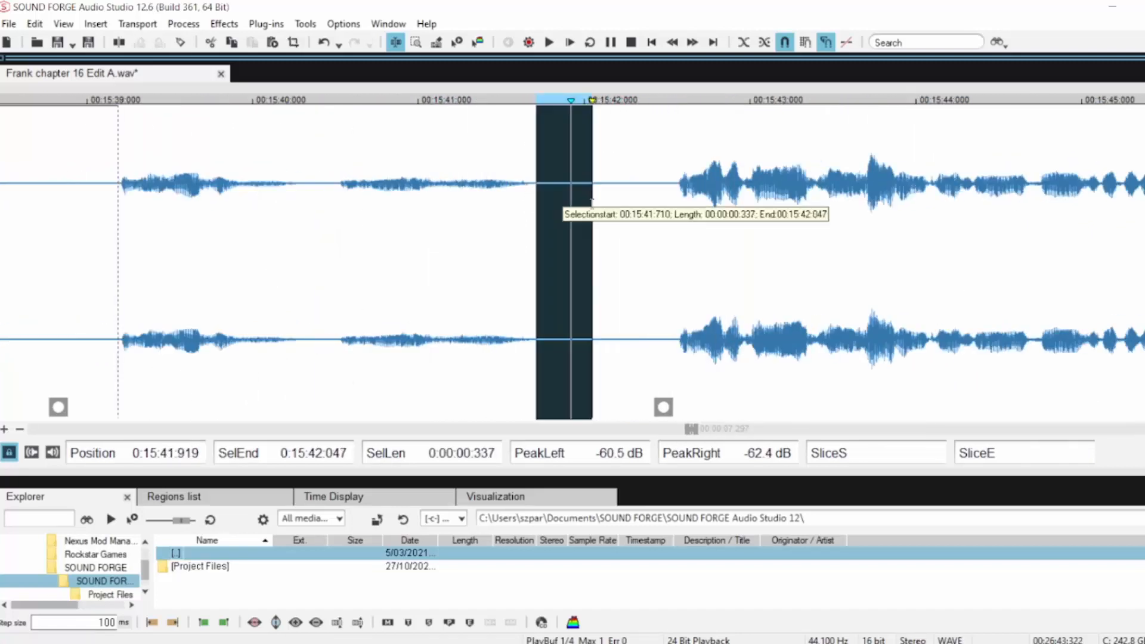
scroll(590, 199, up, 1)
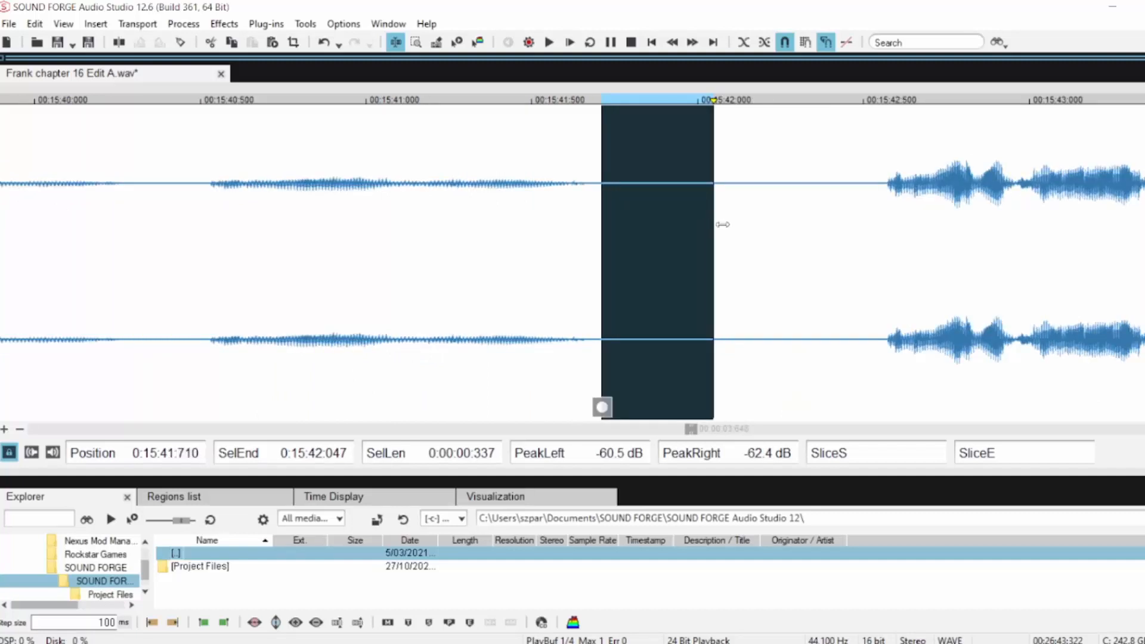
drag(723, 224, 770, 224)
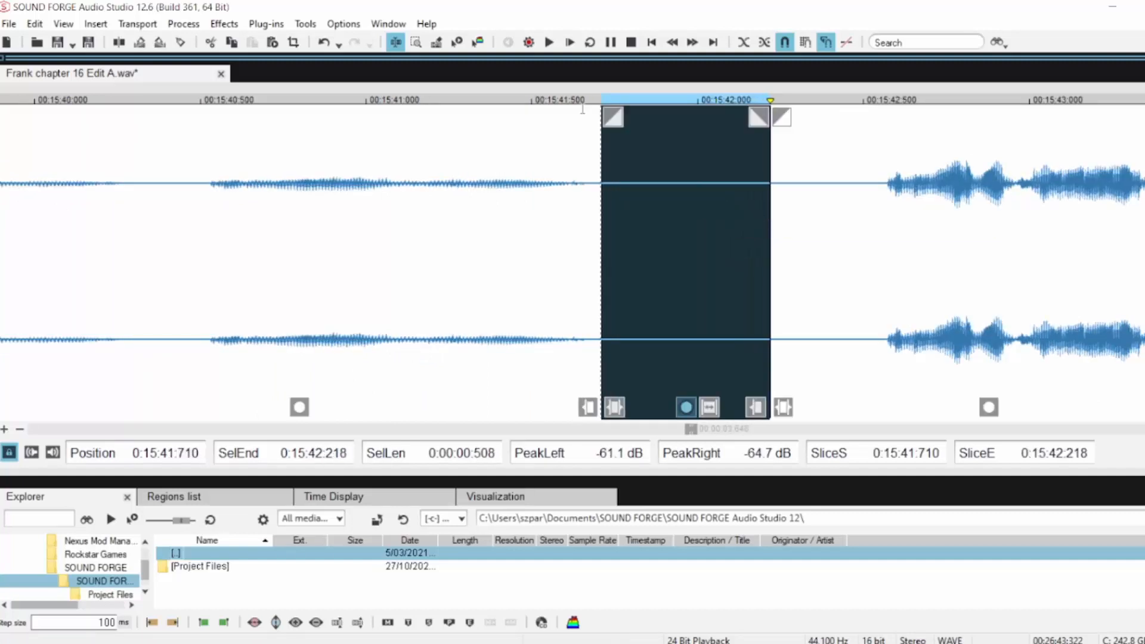
drag(608, 117, 667, 118)
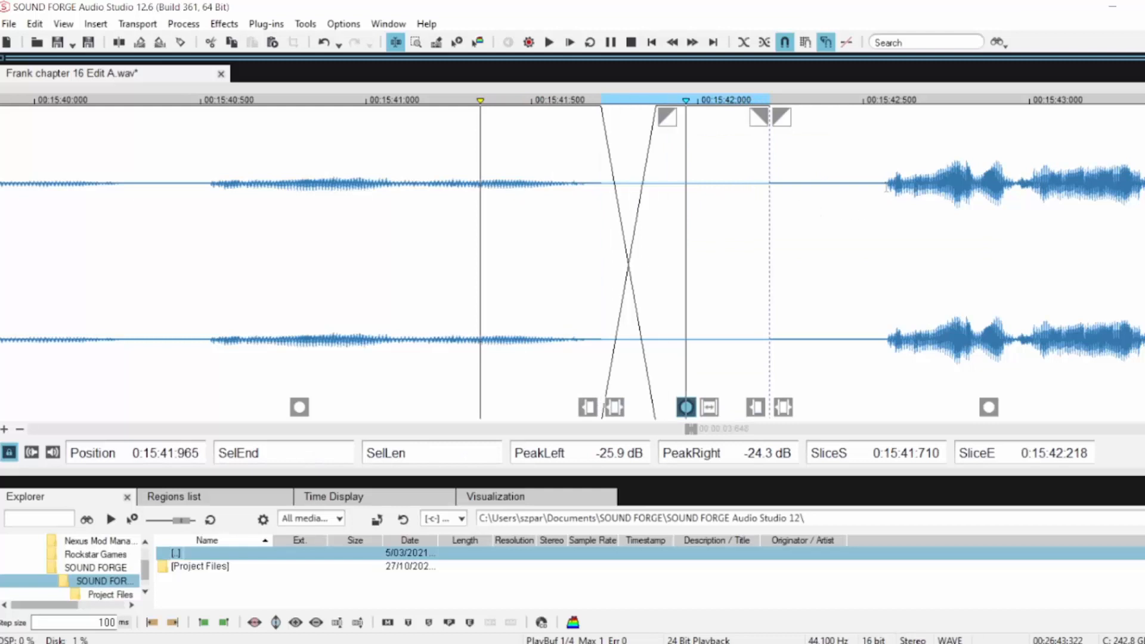
drag(883, 224, 769, 224)
key(Delete)
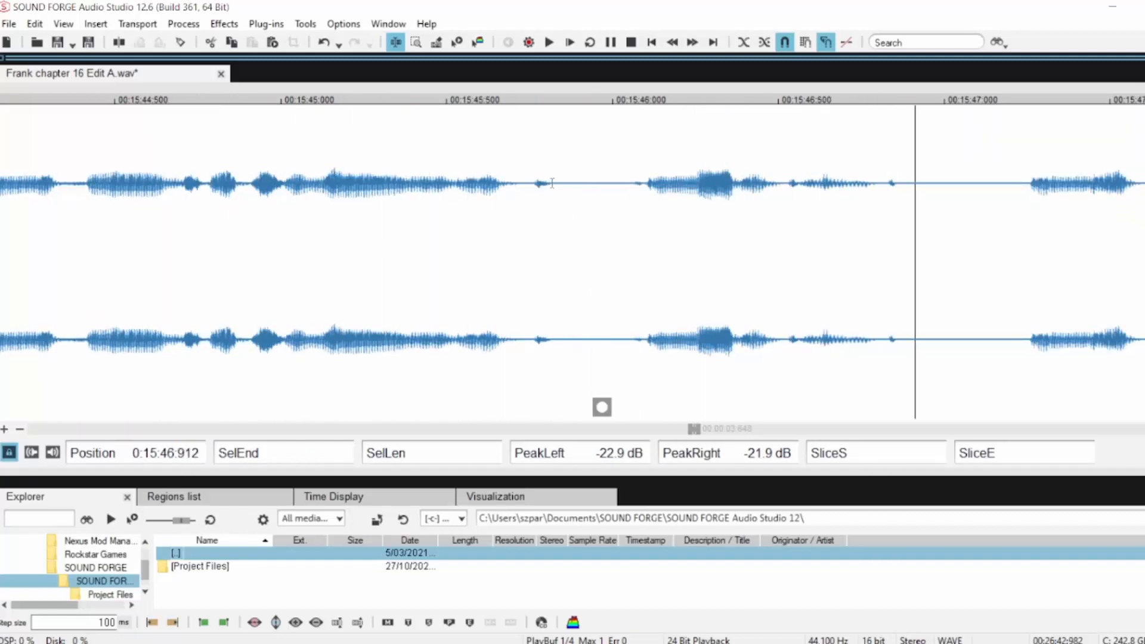
Replace the short pause from 15:45.817 to 15:46.057 with silence, give its start a 40 ms crossfade, and audition it
drag(552, 209, 630, 208)
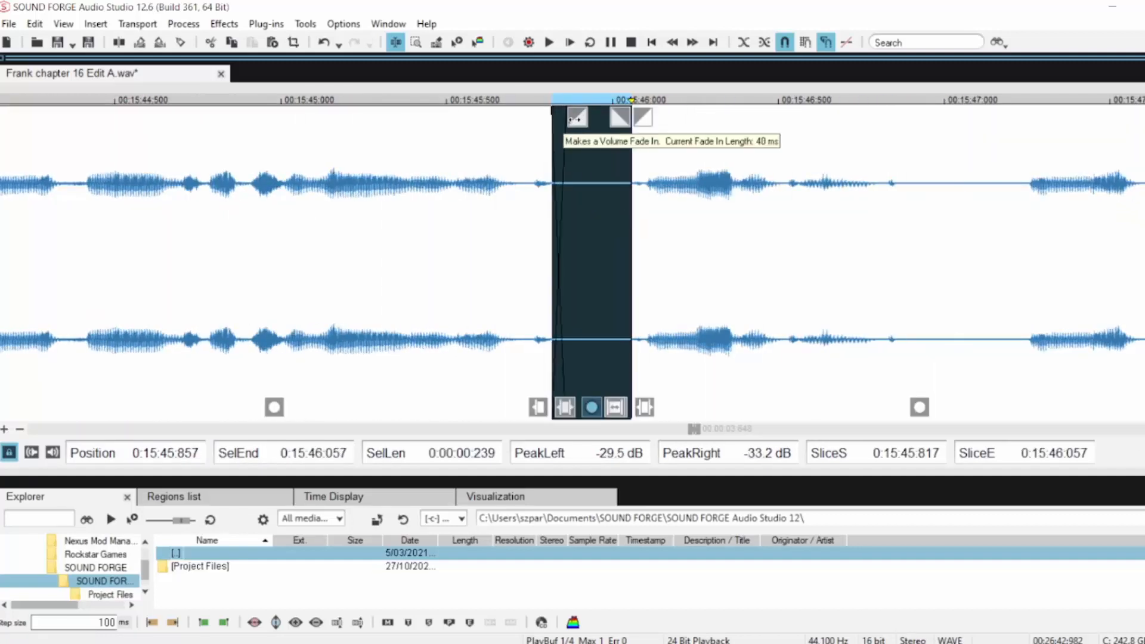
key(space)
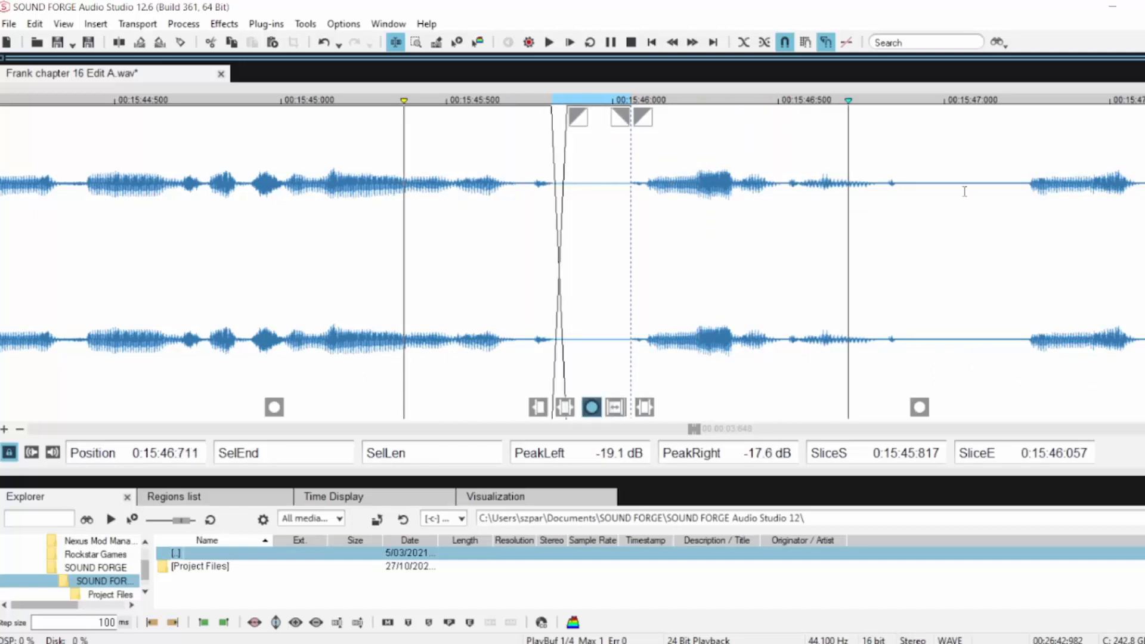
key(space)
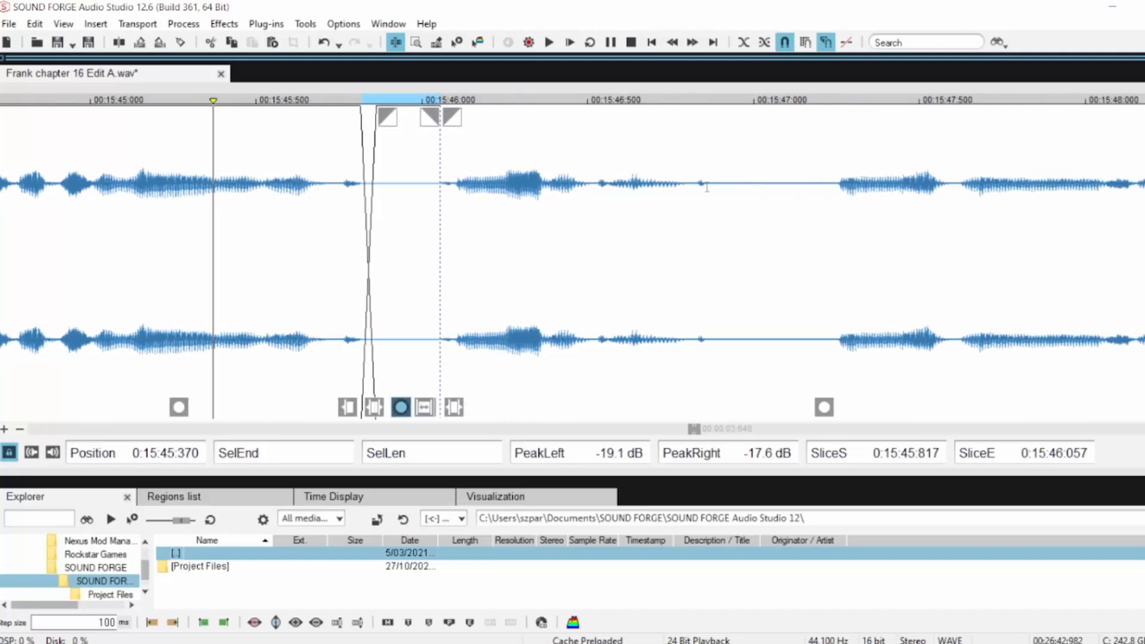
Replace the pause from 15:46.857 to 15:47.247 with silence, lengthen its starting crossfade, and play from the preceding word
drag(706, 187, 835, 190)
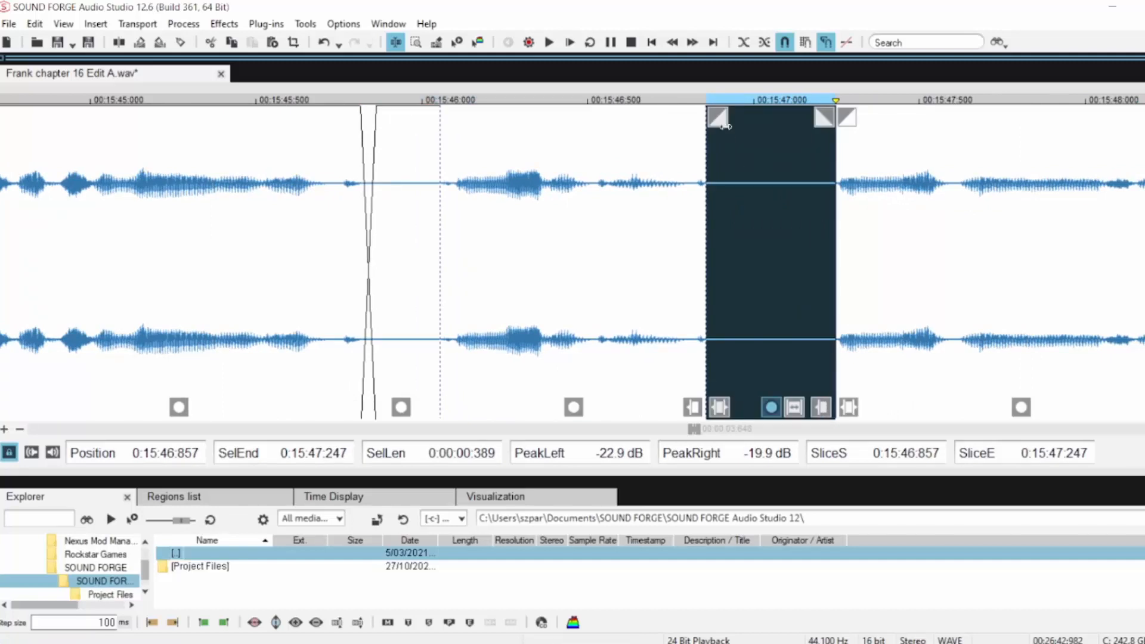
drag(724, 125, 767, 124)
click(543, 158)
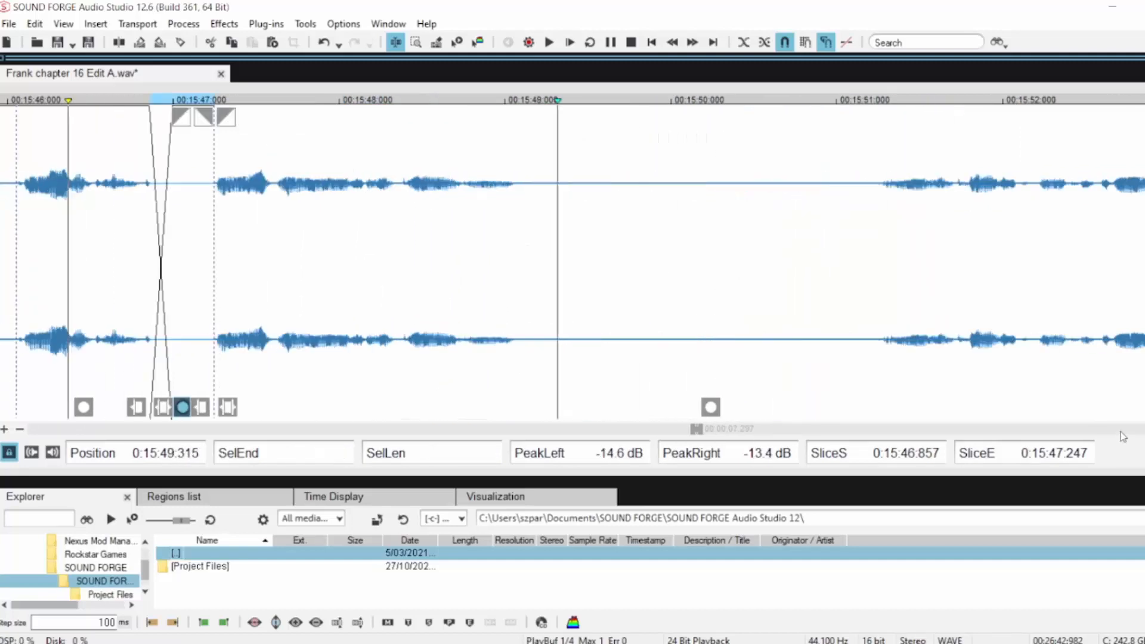
Replace the pause from 15:49.074 to 15:50.124 with silence crossfaded at its start, removing the remaining gap before the next phrase
drag(517, 203, 690, 192)
key(t)
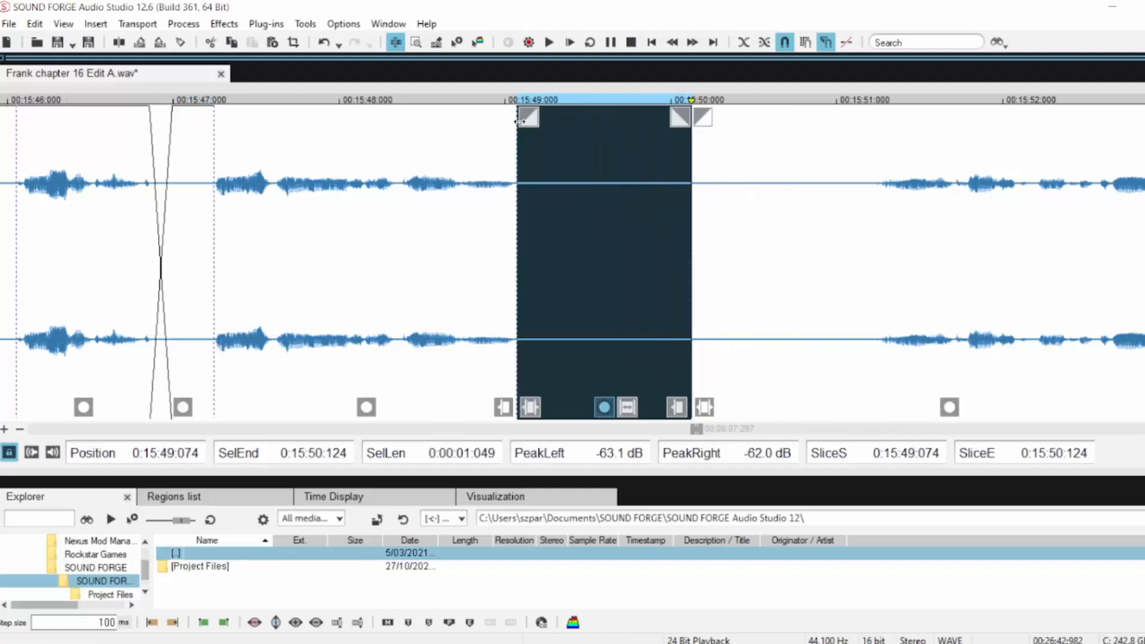
drag(519, 121, 565, 122)
click(401, 166)
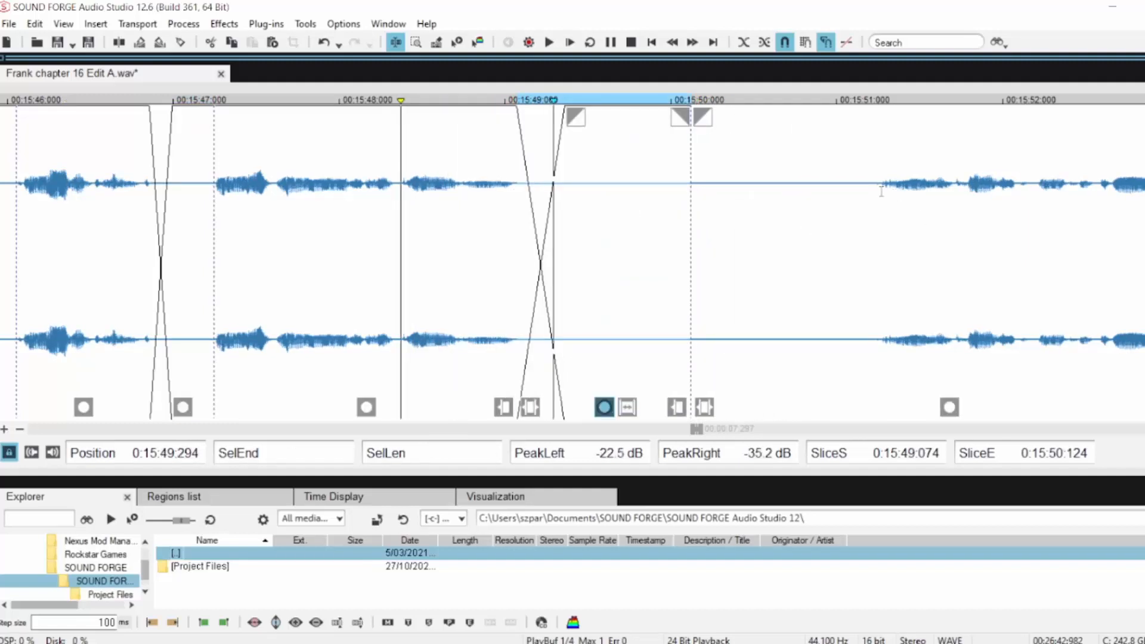
drag(872, 209, 690, 210)
key(Delete)
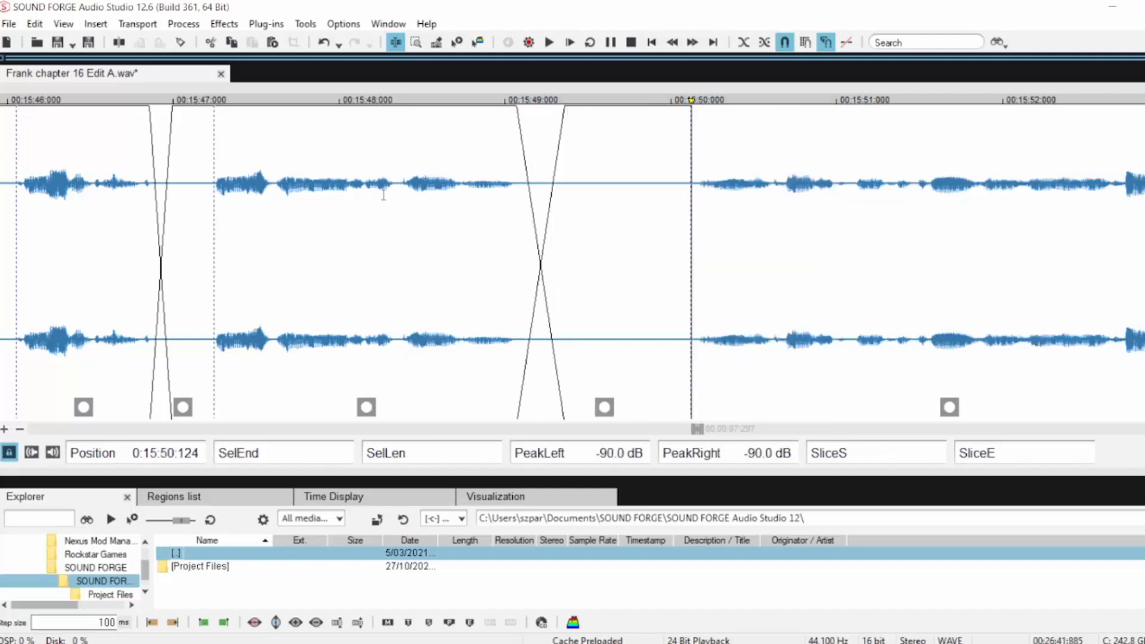
Replace the pause from 15:55.563 to 15:56.050 with silence crossfaded at its start, removing the leftover gap up to 15:56.217
key(space)
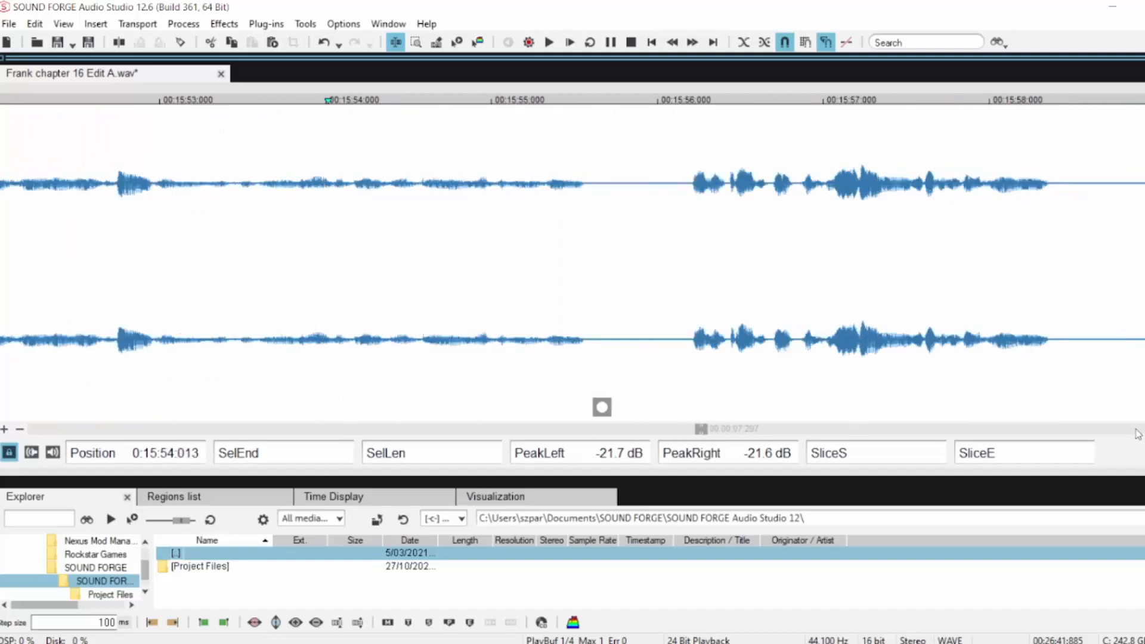
click(484, 180)
scroll(642, 230, up, 1)
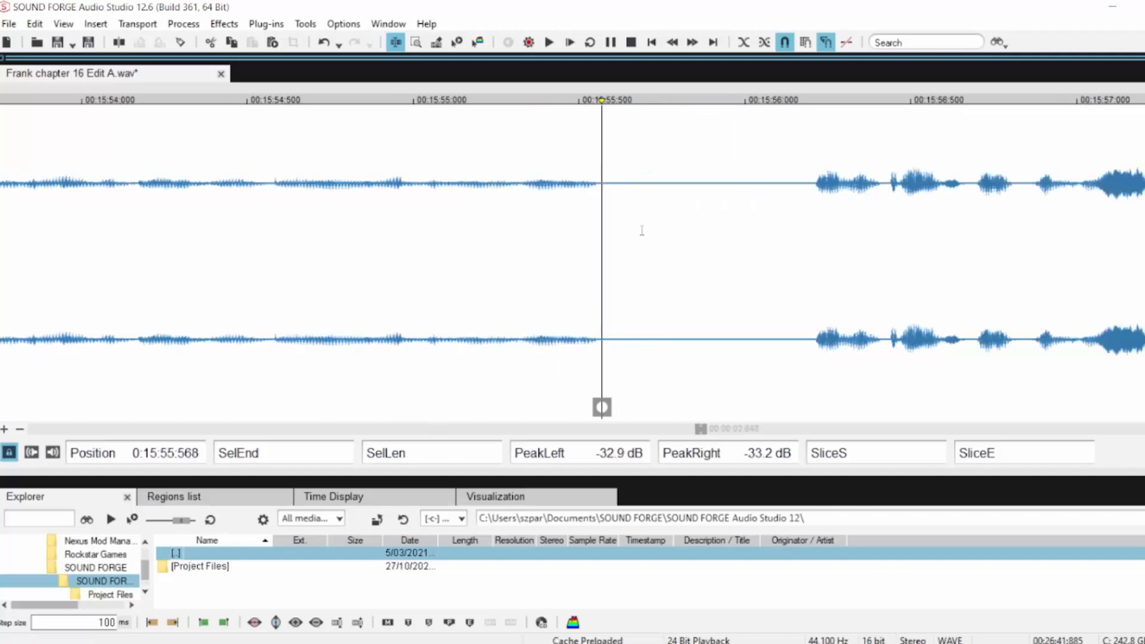
drag(600, 177, 761, 196)
drag(648, 118, 697, 138)
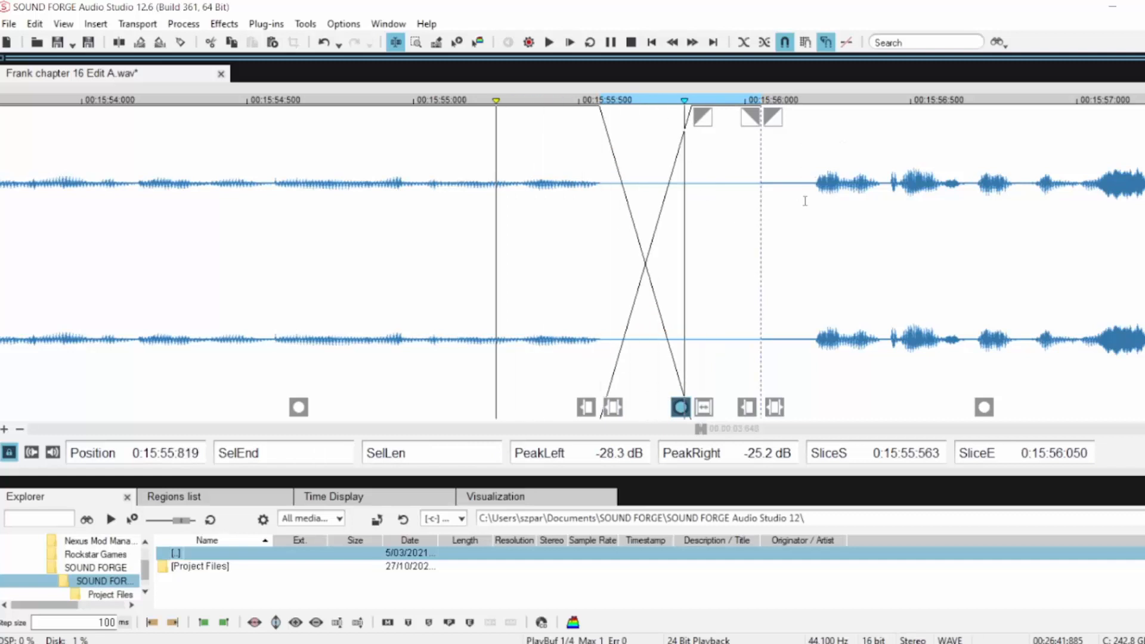
drag(812, 184, 758, 188)
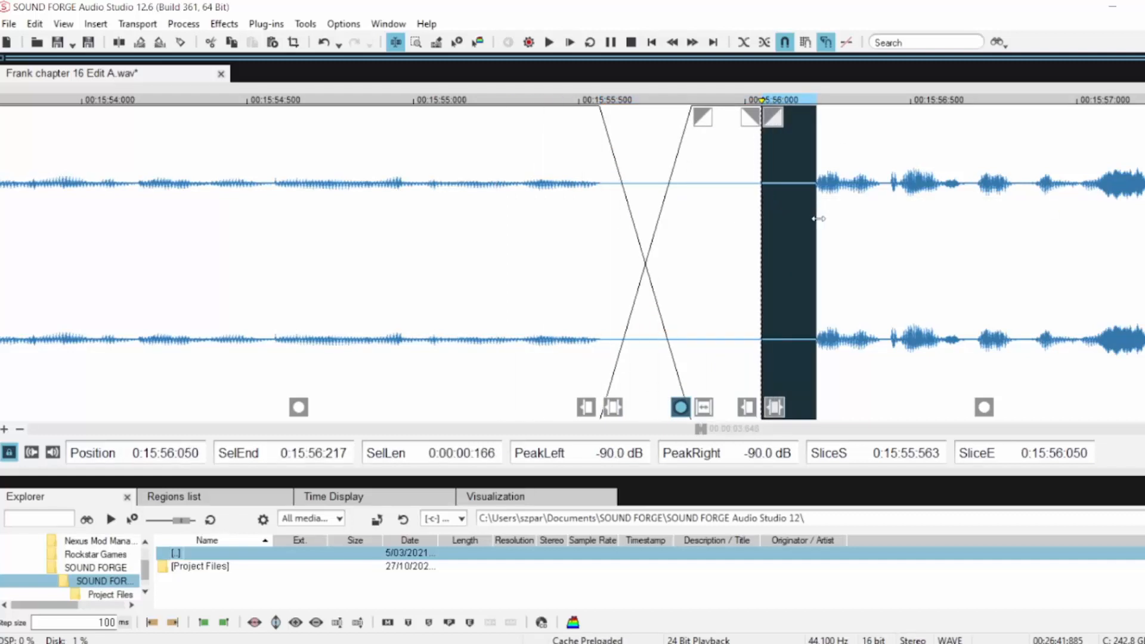
drag(817, 218, 818, 219)
key(Delete)
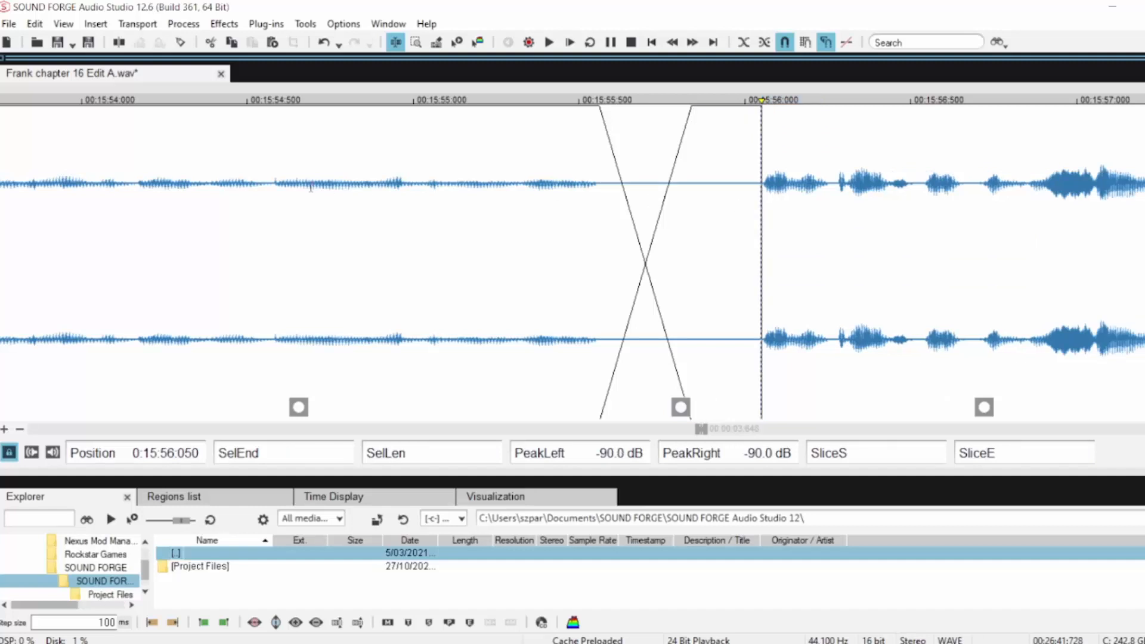
Audition the crossfade, delete the silence from 15:55.875 to 15:56.050, and play through the tightened gap
click(311, 203)
key(space)
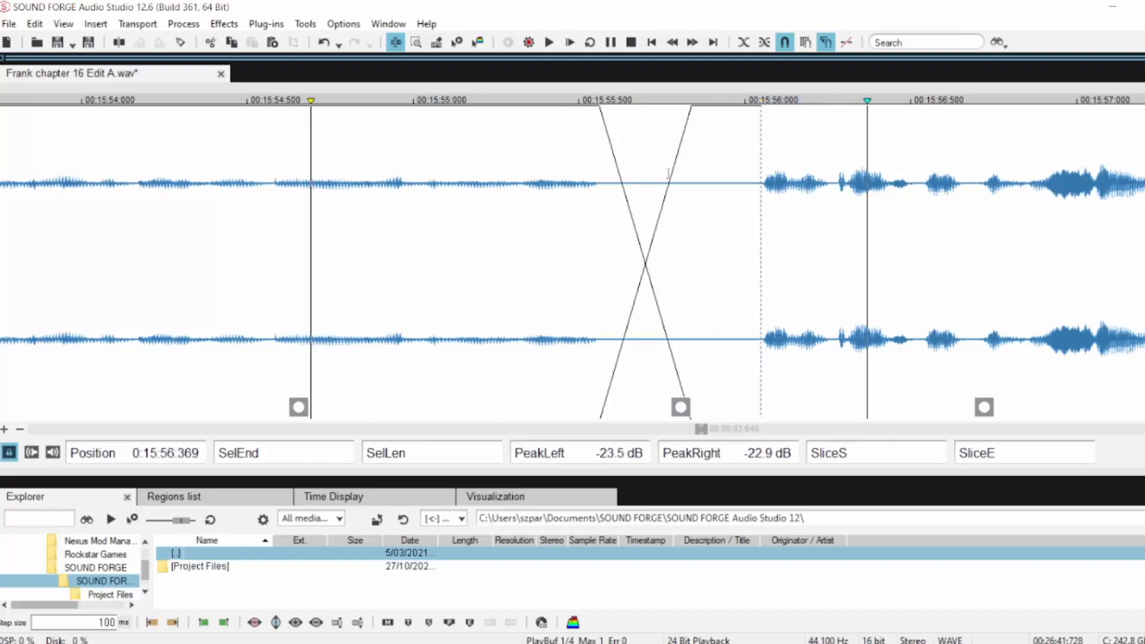
drag(704, 178, 759, 197)
key(Delete)
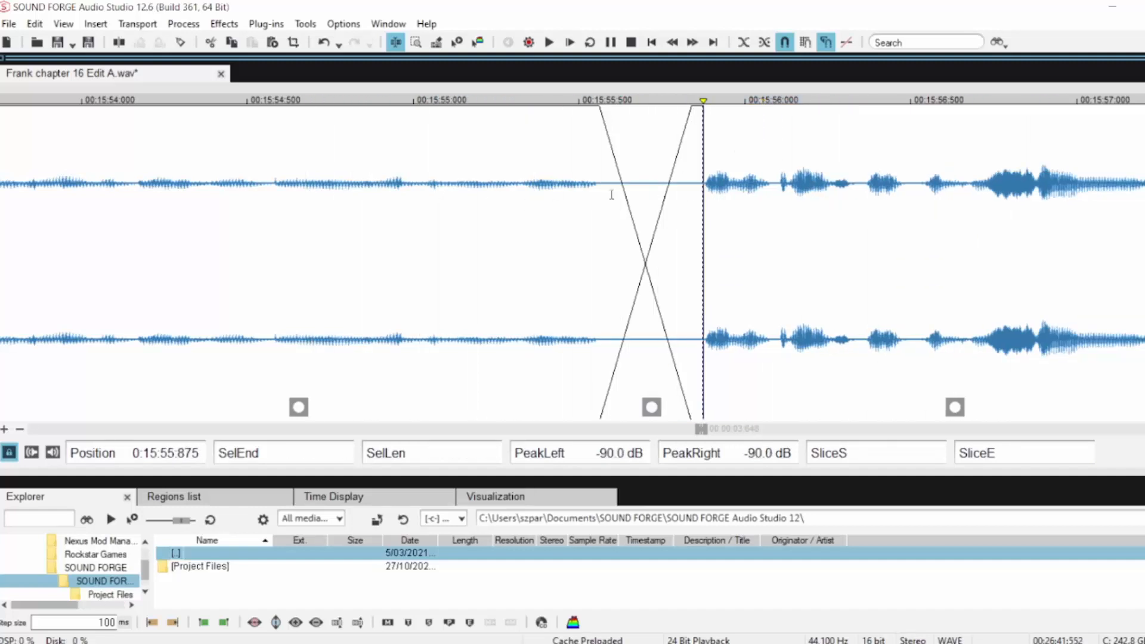
click(266, 190)
key(space)
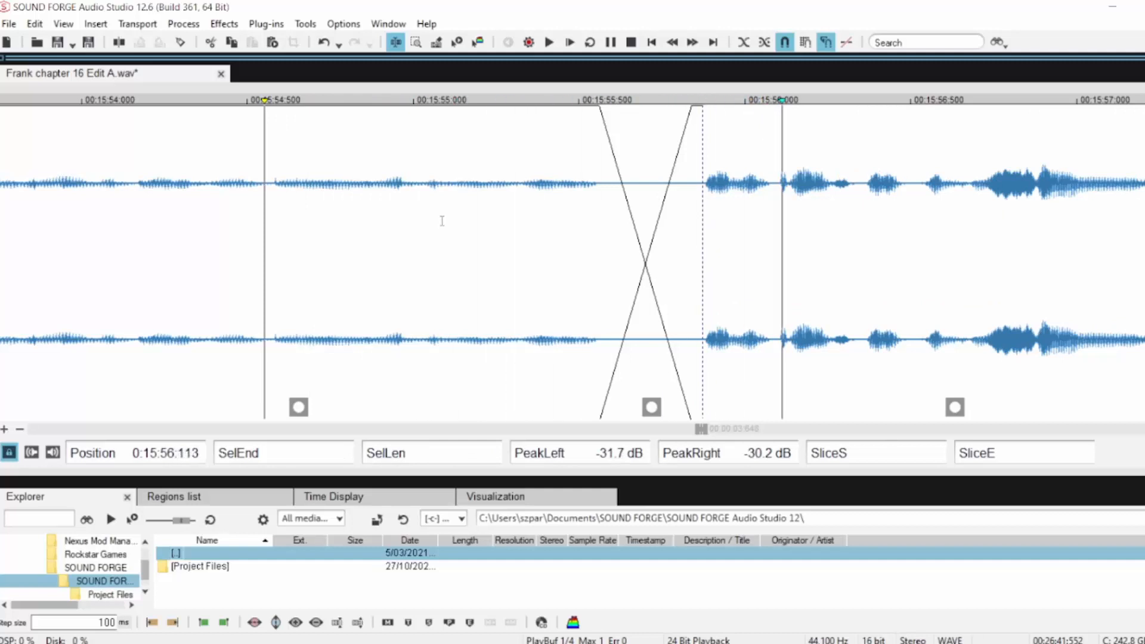
Compare the takes starting at 15:50.124 and 16:01.147, and delete the earlier one together with the pause after it
scroll(856, 327, down, 1)
scroll(963, 156, right, 5)
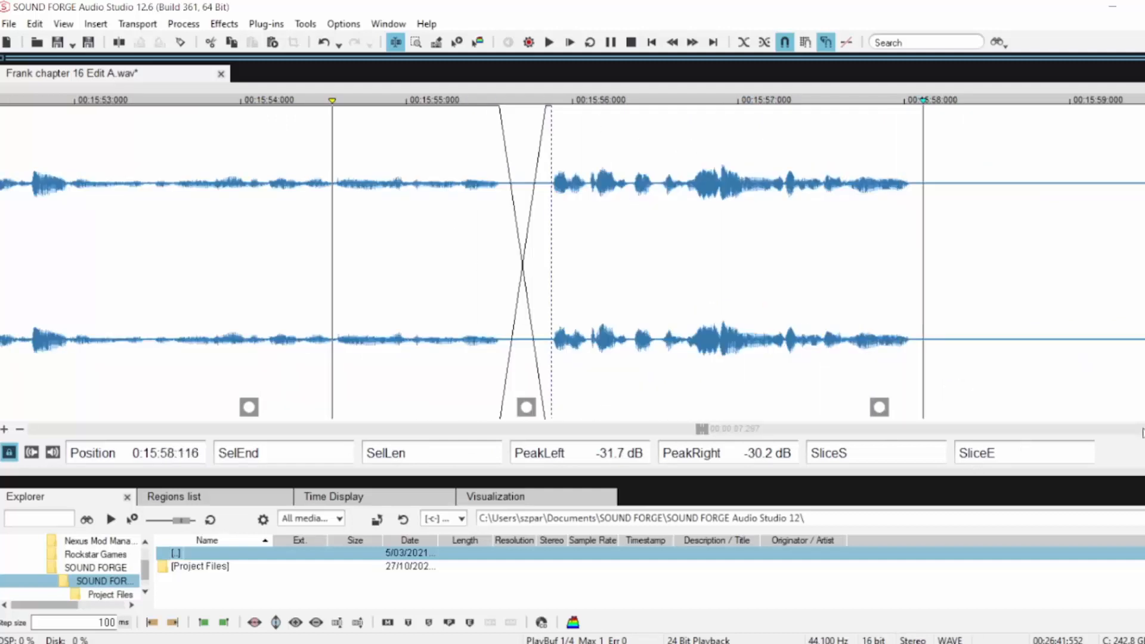
click(1019, 205)
scroll(1014, 205, right, 4)
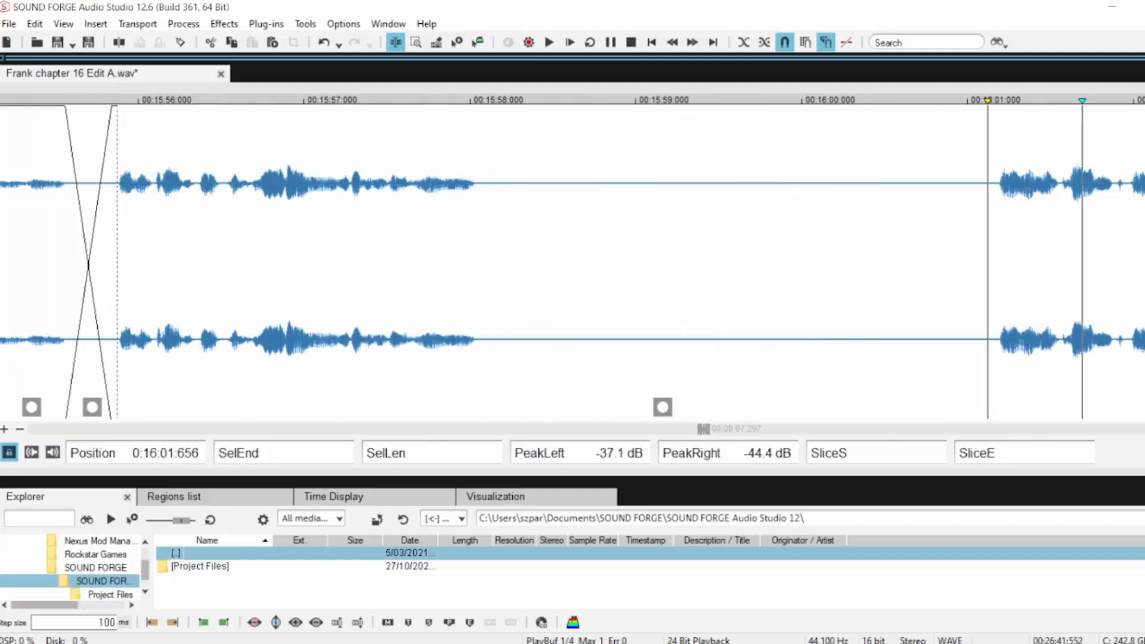
scroll(646, 202, down, 2)
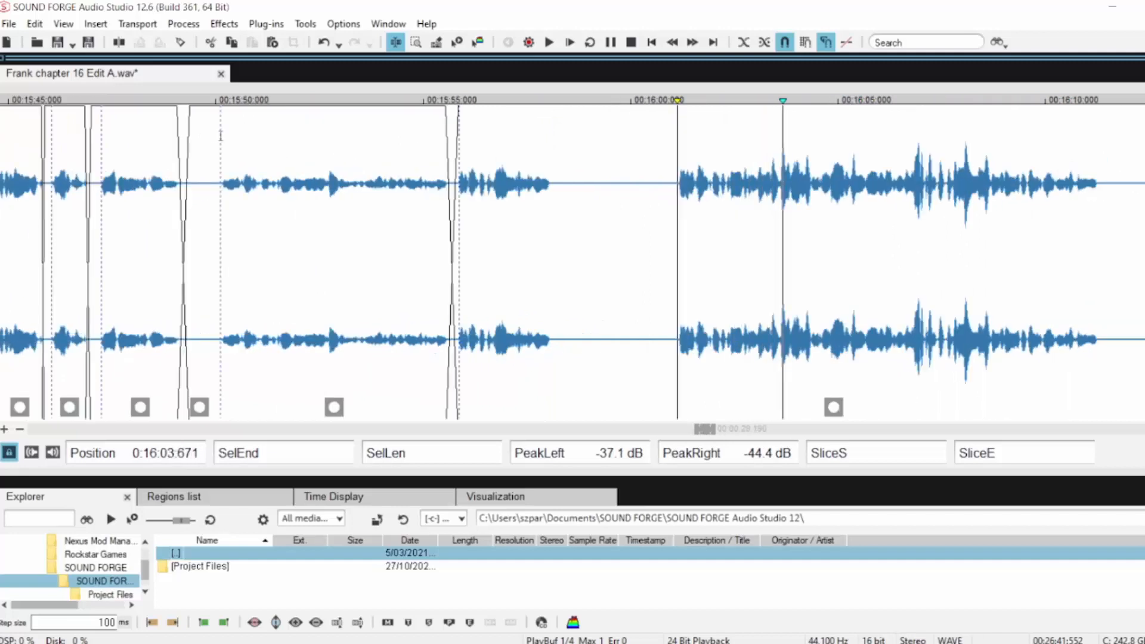
click(221, 136)
click(676, 184)
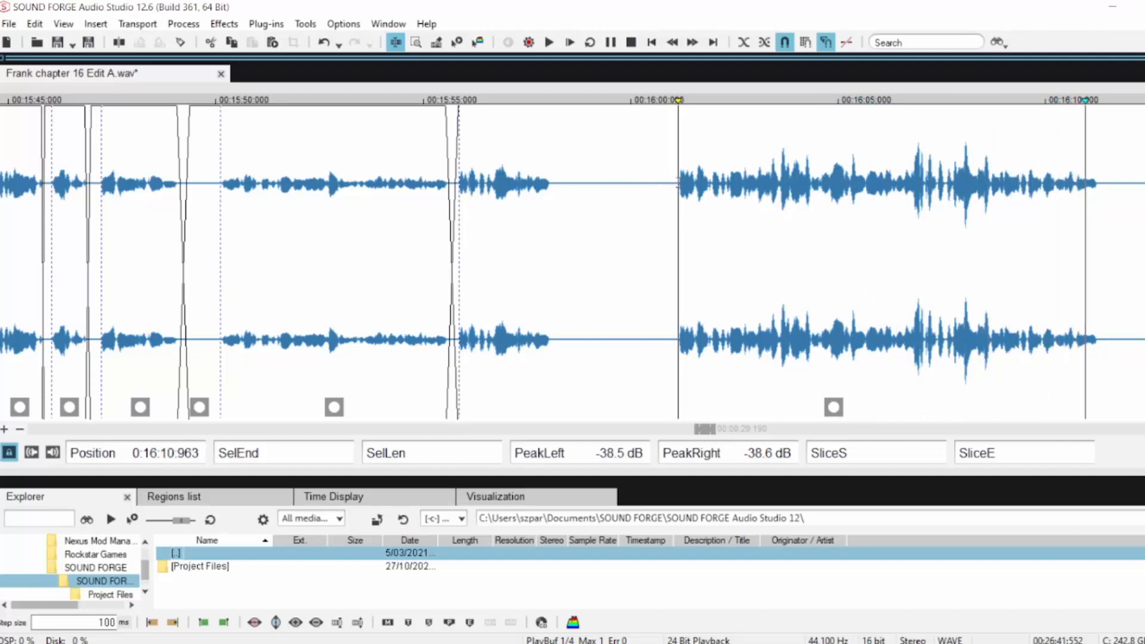
key(space)
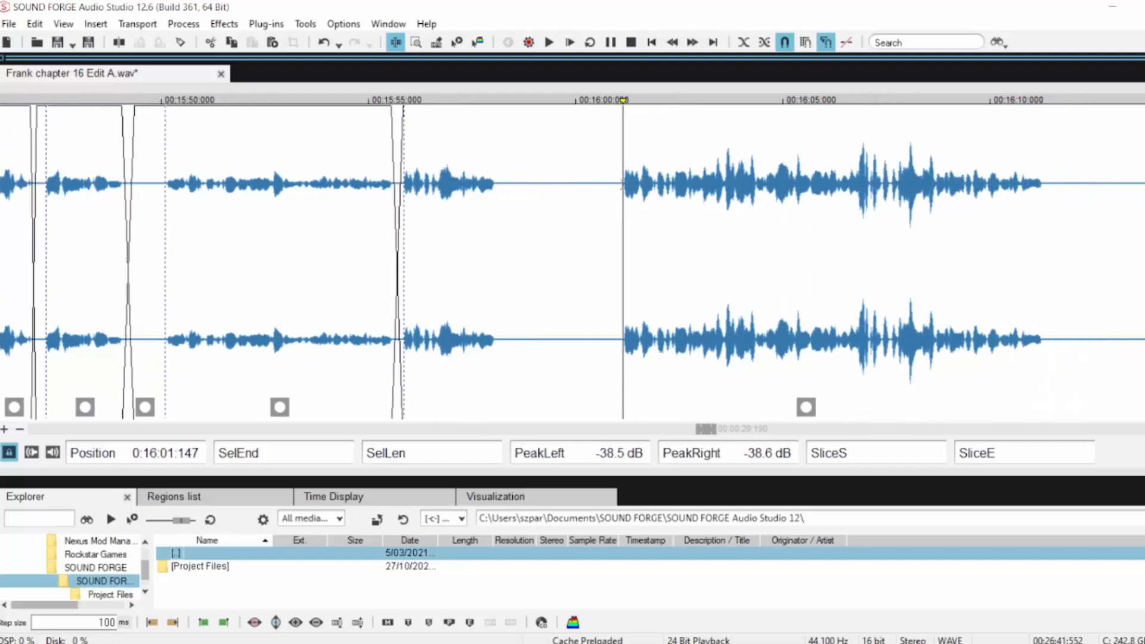
drag(623, 183, 167, 185)
key(Delete)
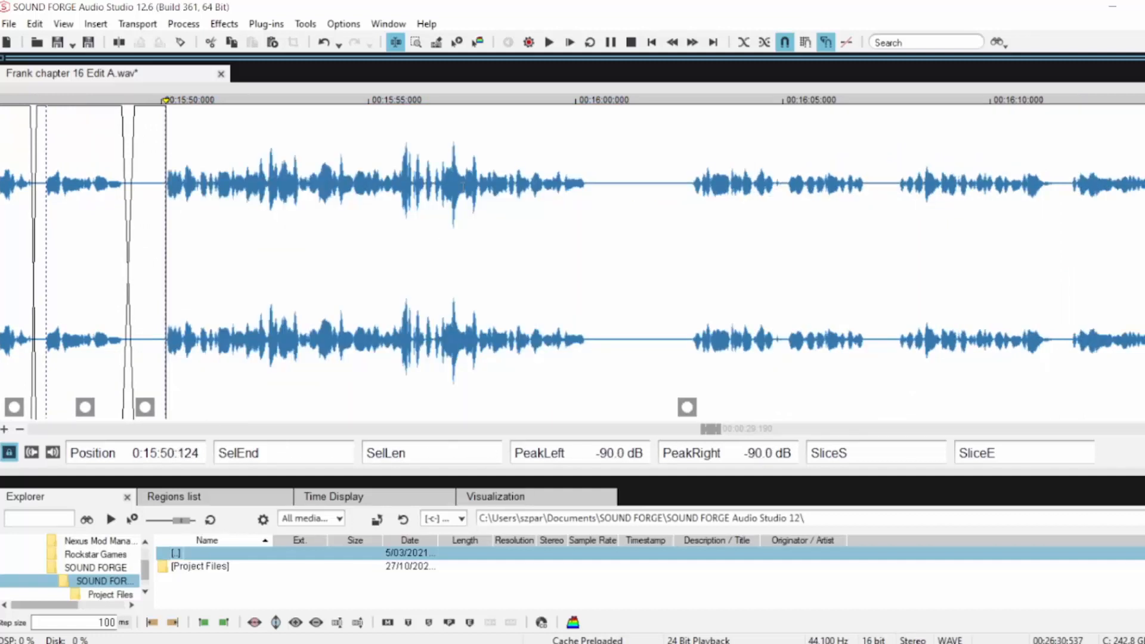
Replace the pause from 16:00.236 to 16:01.243 with silence crossfaded at its start, and audition the crossfade
click(584, 183)
scroll(625, 233, up, 1)
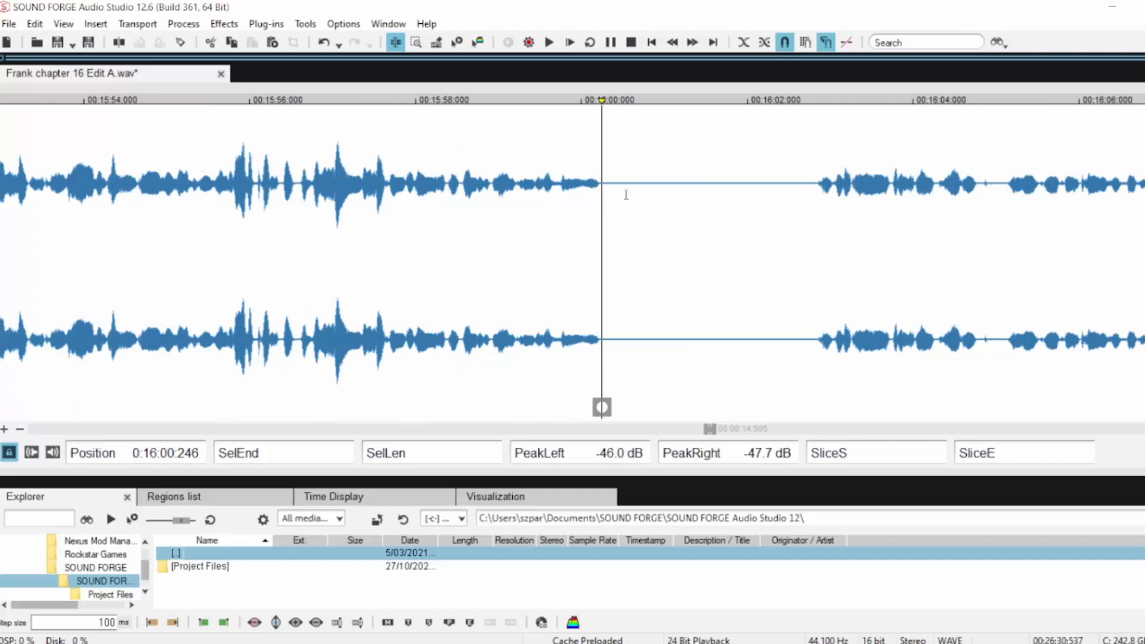
scroll(626, 194, up, 1)
drag(599, 183, 766, 189)
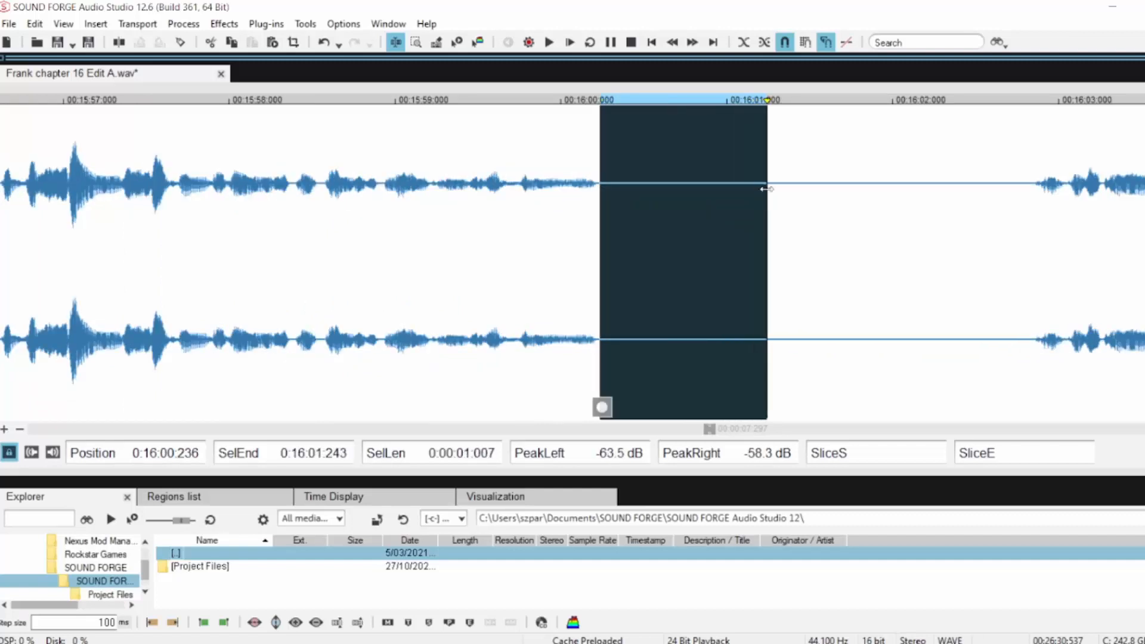
key(s)
drag(611, 118, 658, 118)
click(471, 171)
key(space)
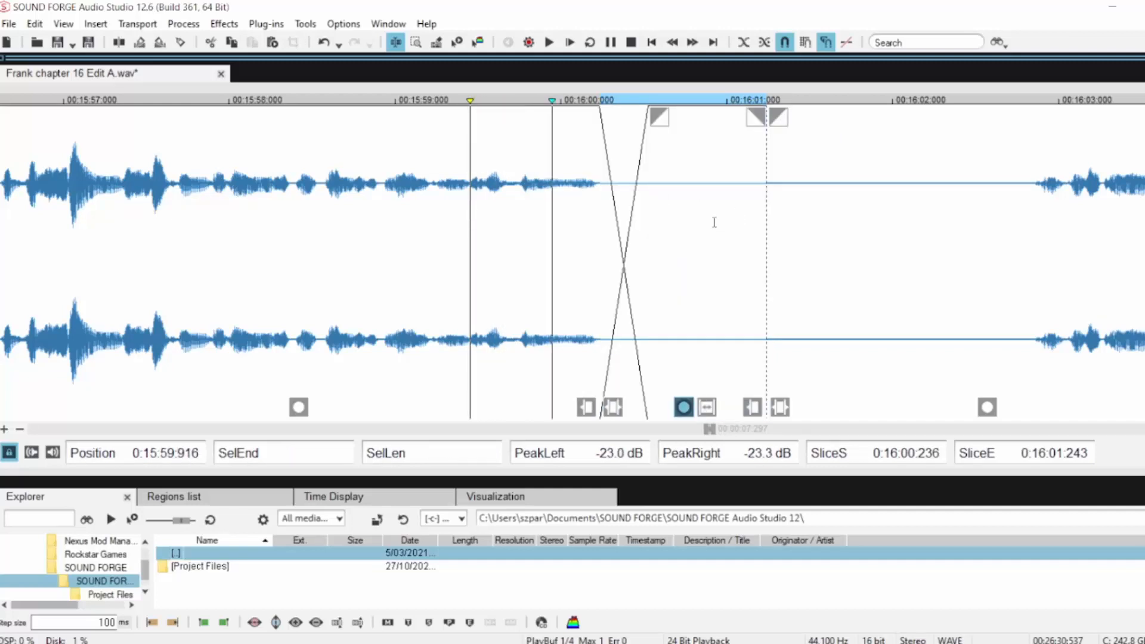
Delete the leftover gap from 16:01.243 up to the next phrase and play through the tightened passage
key(space)
drag(1032, 183, 765, 209)
key(Delete)
key(space)
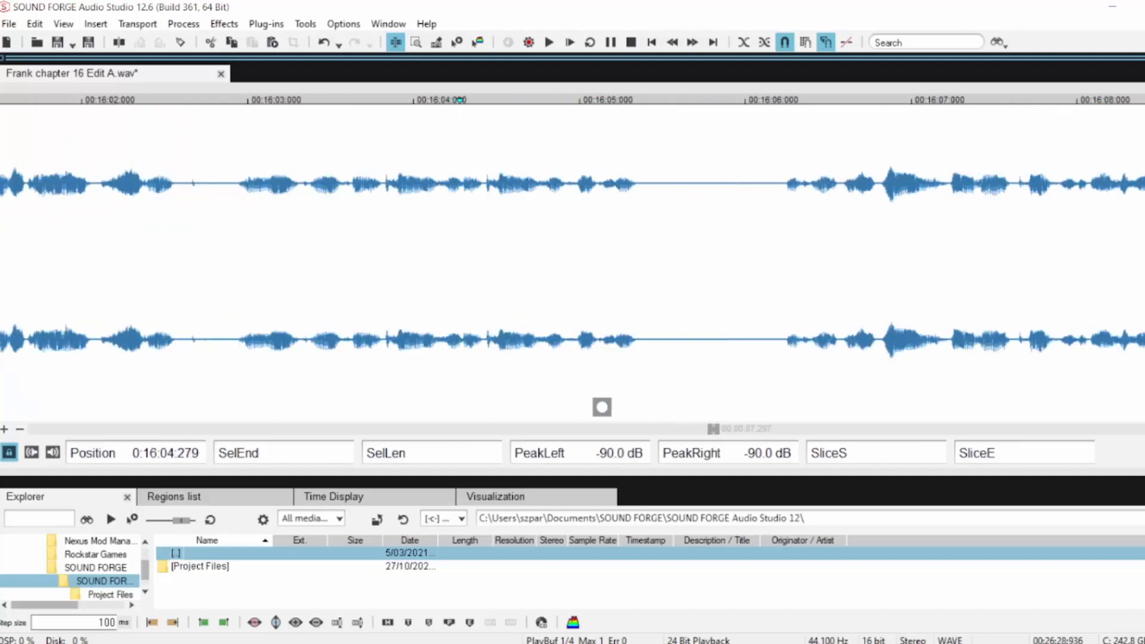
click(579, 178)
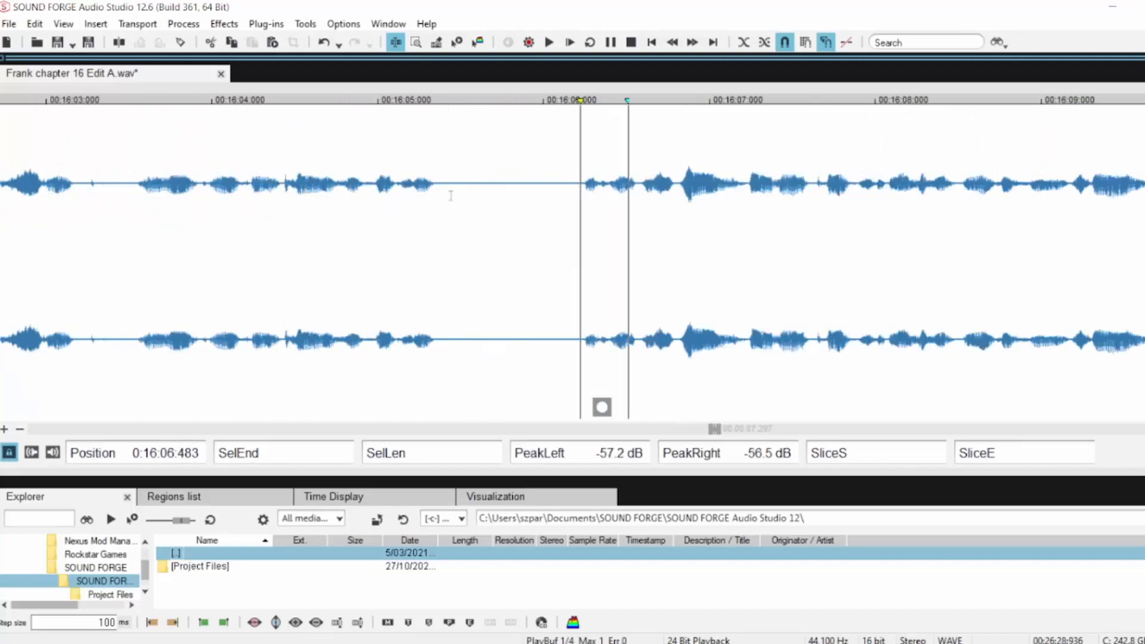
key(space)
Replace the pause from 16:05.343 to 16:05.825 with silence crossfaded at its start, and audition the crossfade
click(438, 191)
scroll(582, 185, up, 1)
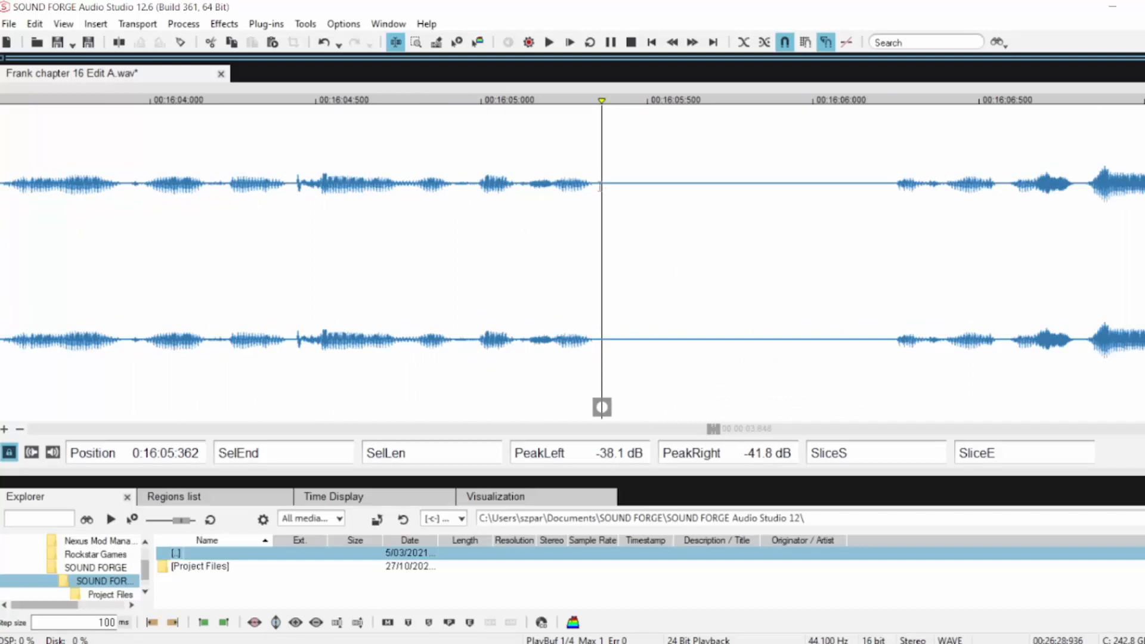
drag(596, 187, 755, 189)
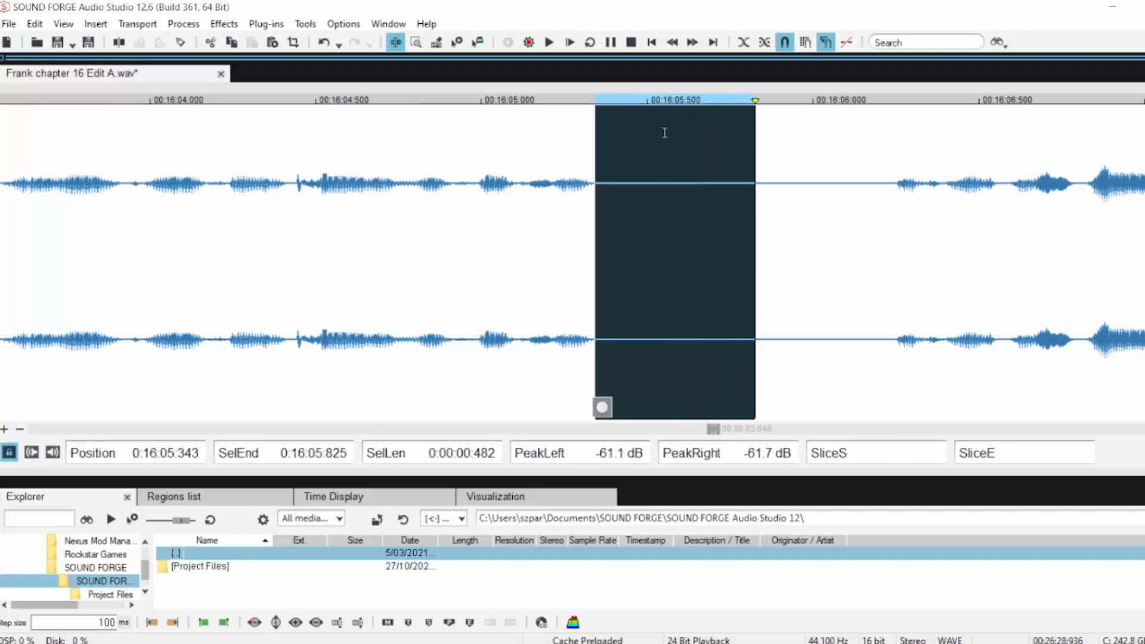
key(s)
drag(606, 118, 657, 118)
click(435, 173)
key(space)
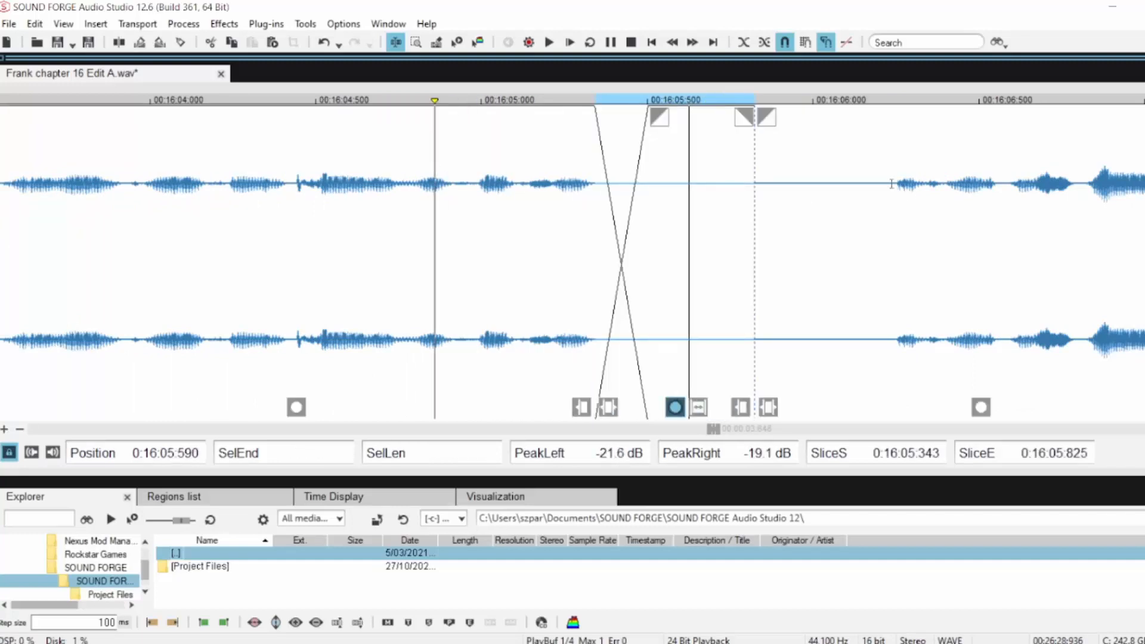
Delete the leftover gap from 16:05.825 up to the next phrase and play on through the following narration
drag(891, 186, 756, 199)
key(Delete)
click(327, 203)
key(space)
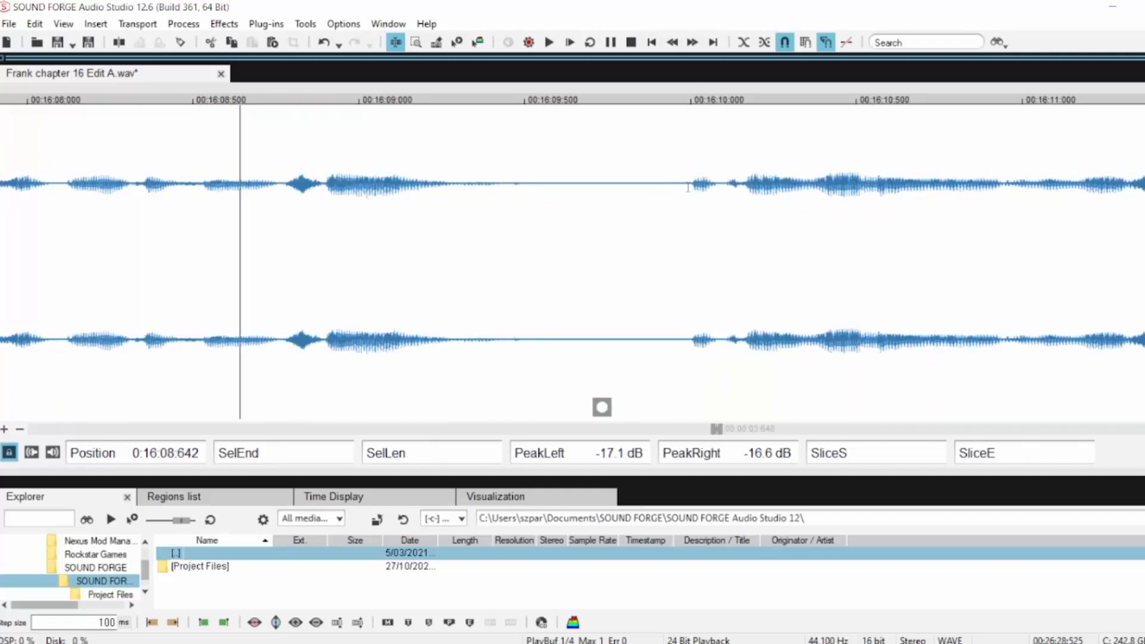
Replace the pause from 16:09.496 to 16:09.998 with silence crossfaded at its start, and cut part of that silence
click(521, 179)
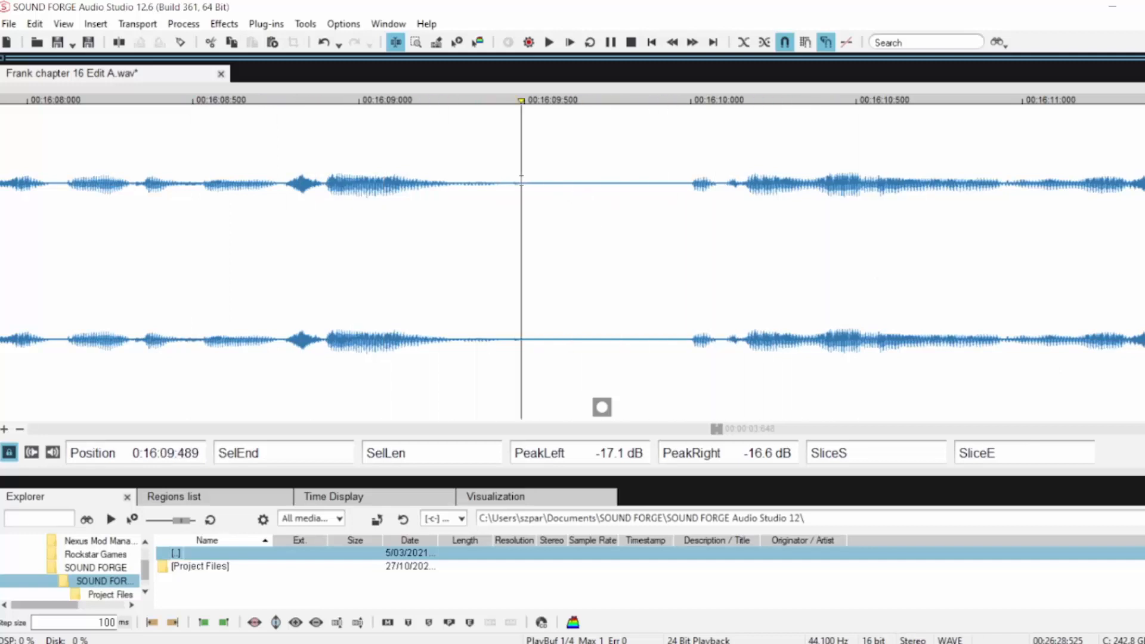
drag(522, 182, 690, 179)
drag(537, 112, 605, 114)
scroll(651, 231, down, 1)
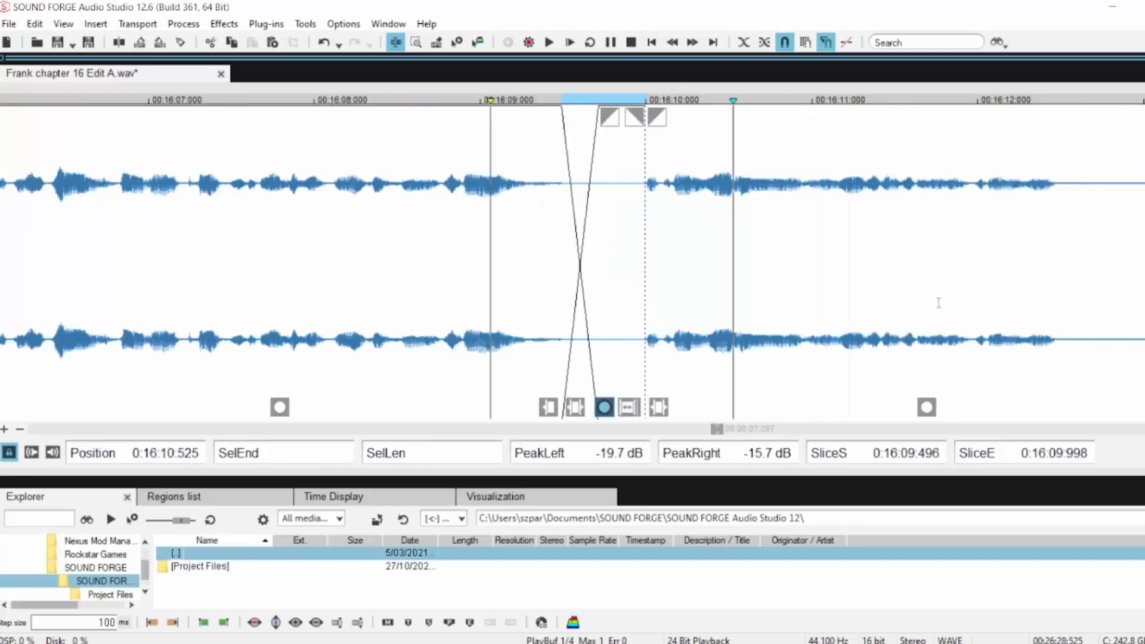
drag(612, 173, 635, 194)
key(Delete)
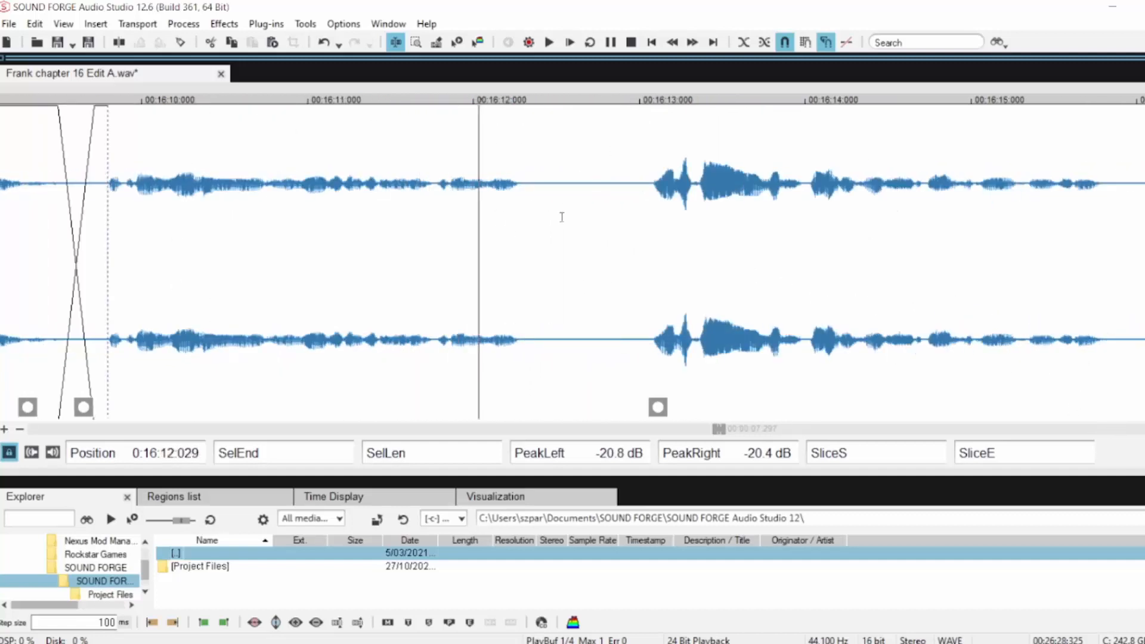
Replace the pause from 16:12.278 to 16:12.710 with silence crossfaded at its start, removing the leftover gap before the next phrase
drag(519, 183, 591, 197)
drag(531, 119, 557, 121)
click(400, 173)
key(space)
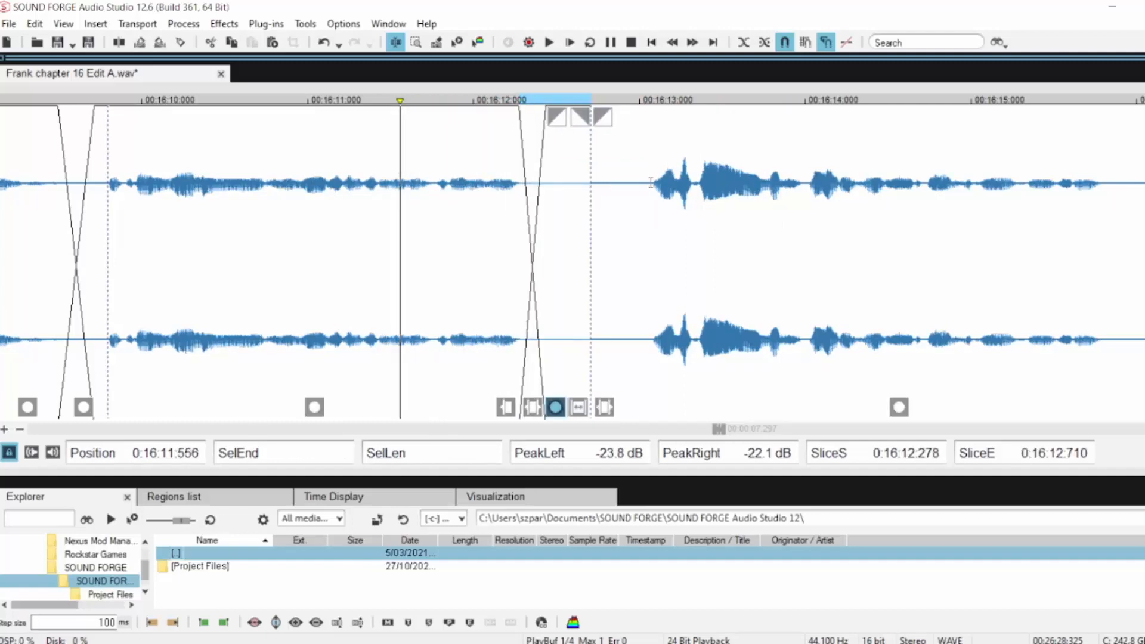
drag(650, 183, 590, 195)
key(Delete)
click(365, 191)
key(space)
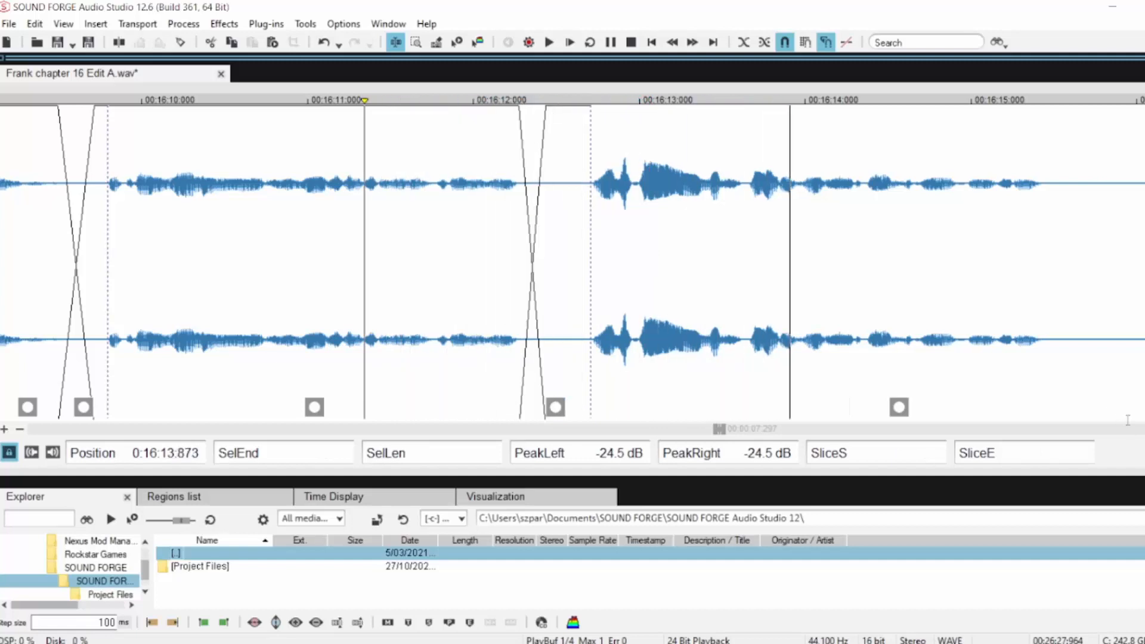
Delete the last 0.133 s of silence before 16:12.710 and play through the tightened gap
drag(568, 179, 590, 179)
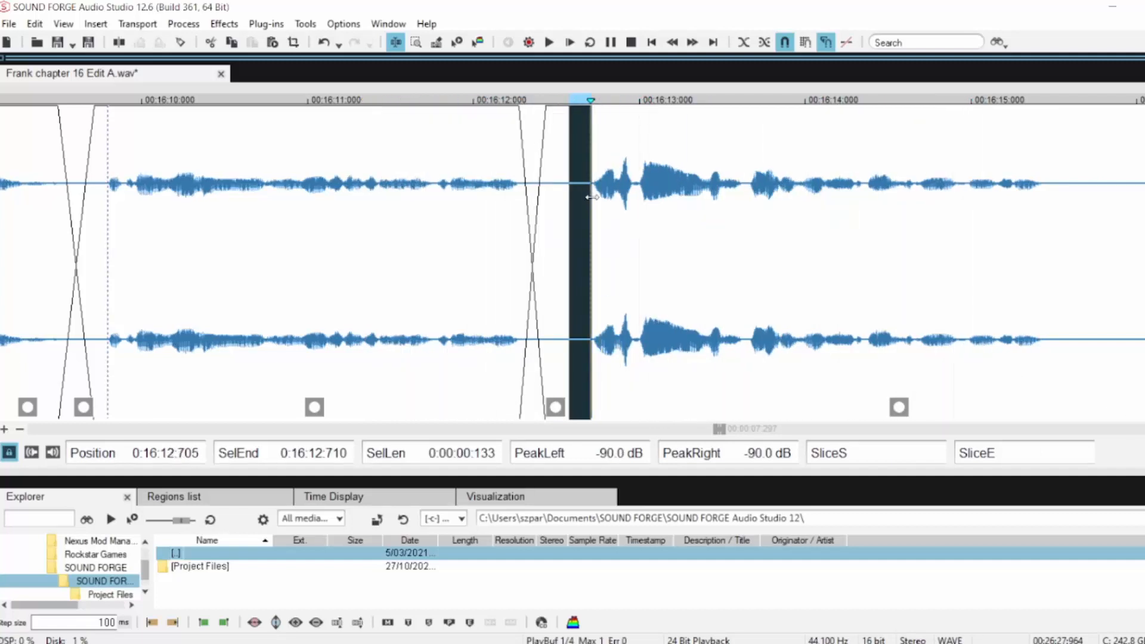
key(Delete)
click(393, 157)
key(space)
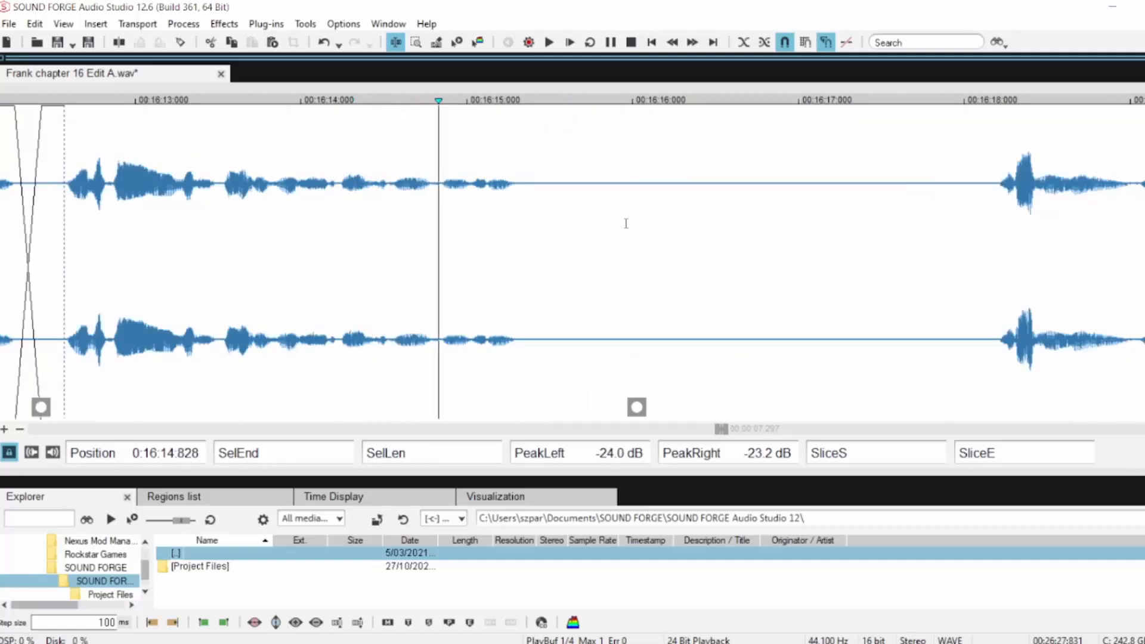
Replace the pause from 16:15.314 to 16:16.335 with silence crossfaded at its start, and audition the crossfade
drag(518, 179, 687, 202)
key(s)
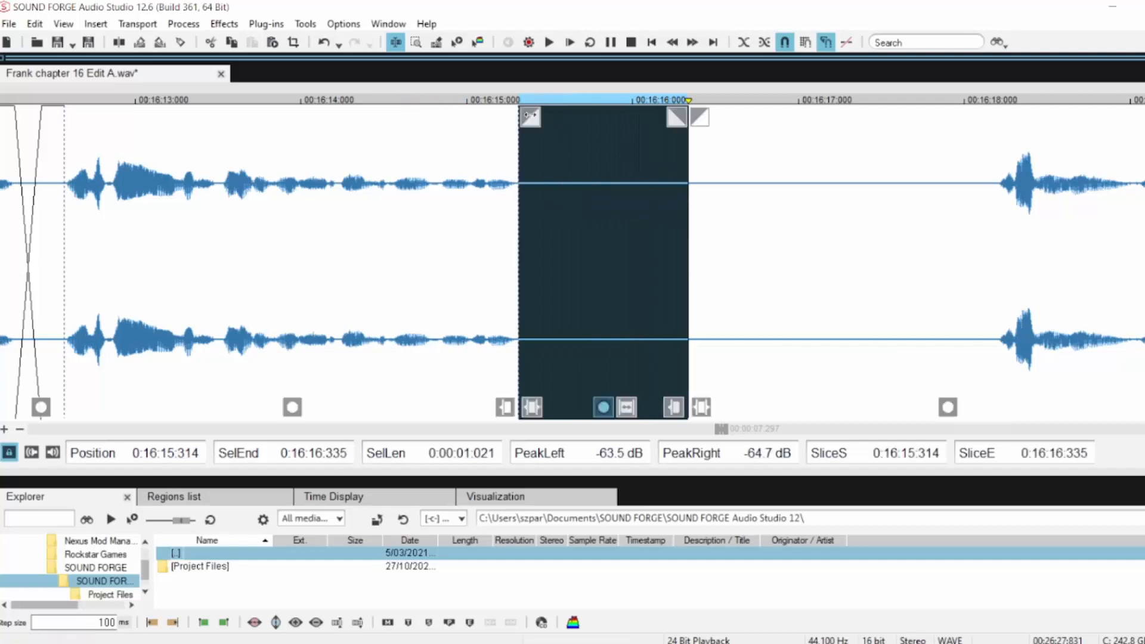
drag(531, 118, 578, 120)
click(398, 178)
key(space)
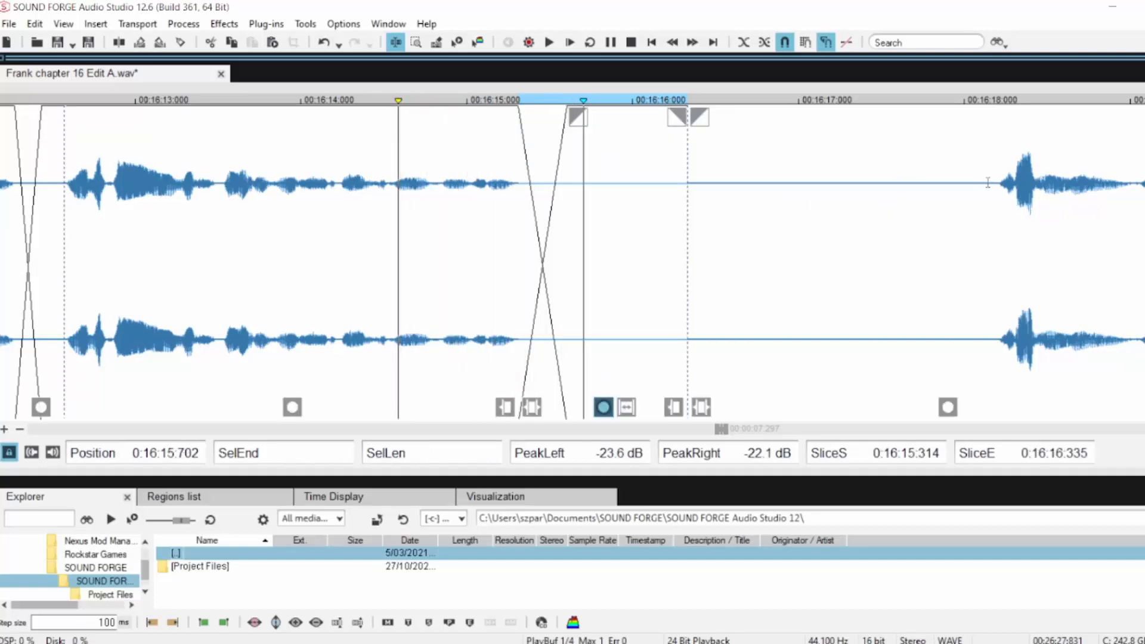
Delete the leftover gap from 16:16.335 to 16:18.212 and play the phrase that follows
key(space)
drag(998, 182, 686, 203)
key(Delete)
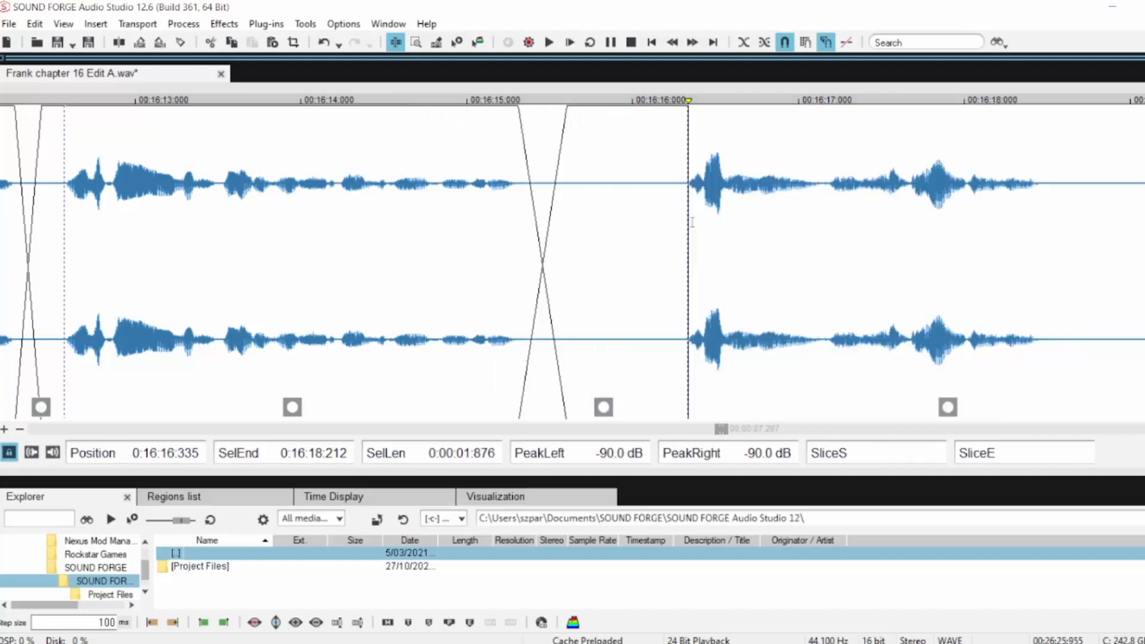
key(space)
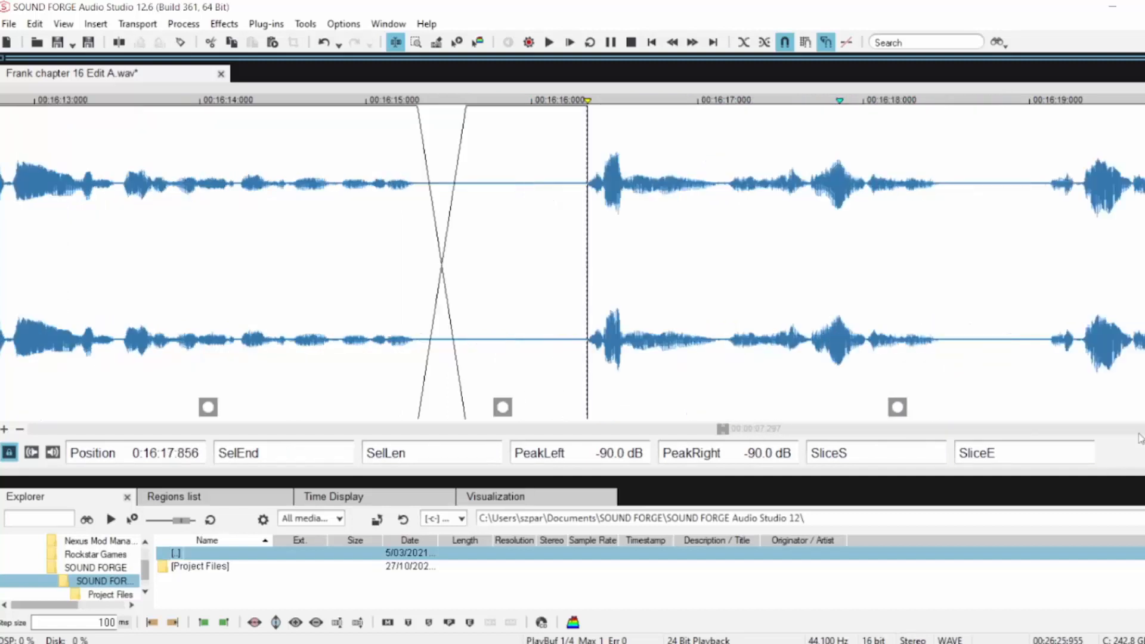
key(space)
Replace the pause from 16:18.454 to 16:18.946 with silence crossfaded at its start, removing the leftover gap before the next phrase
click(637, 198)
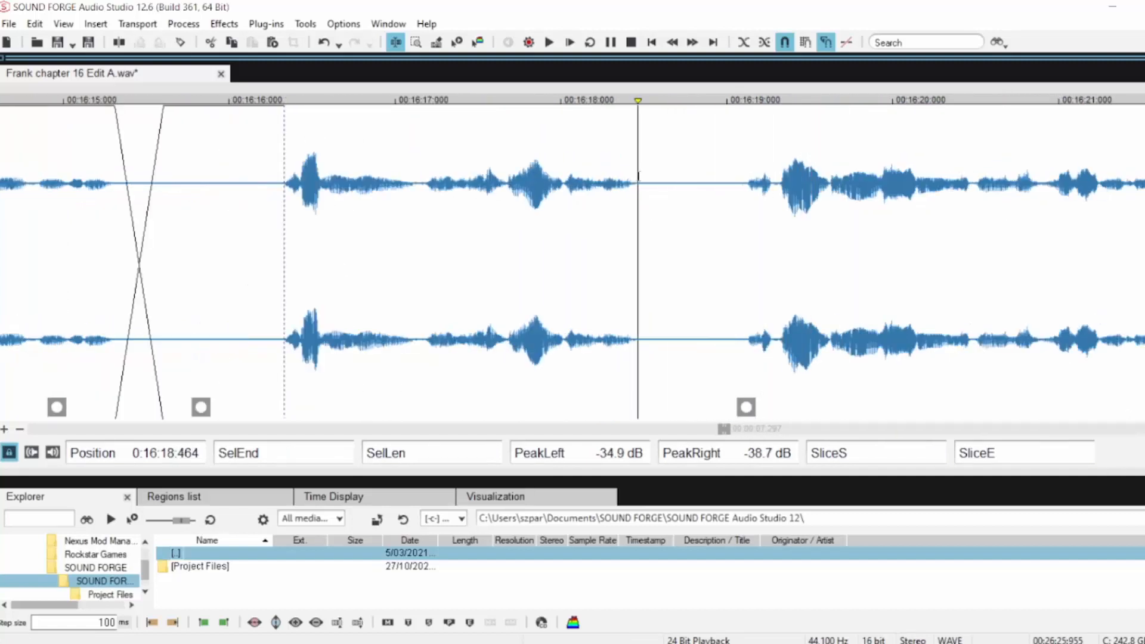
scroll(668, 205, up, 1)
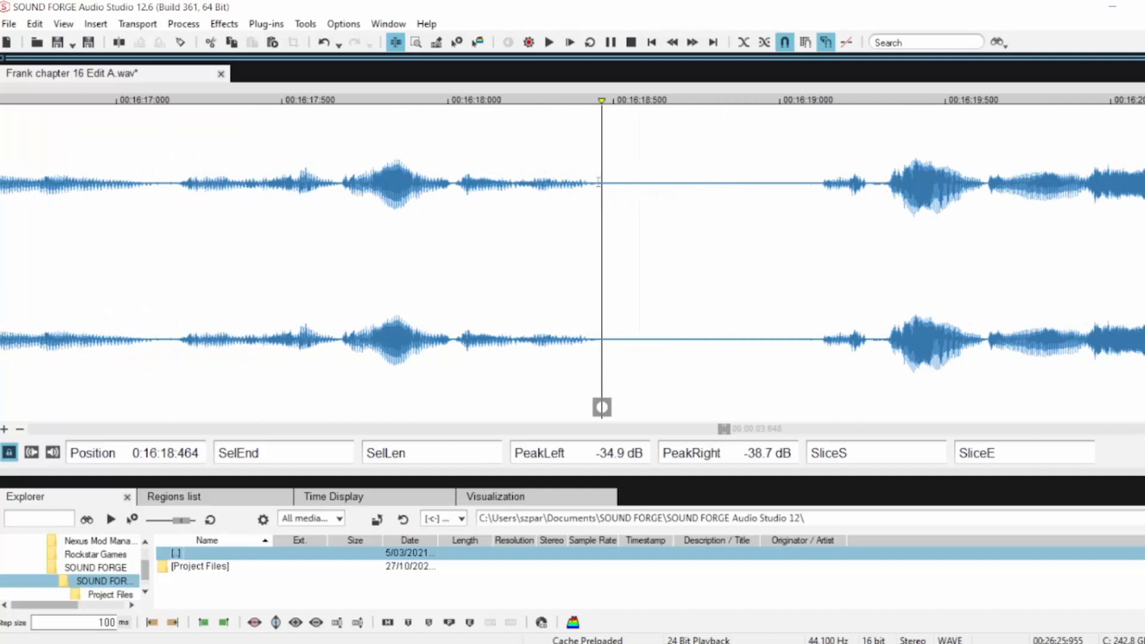
drag(596, 179, 762, 206)
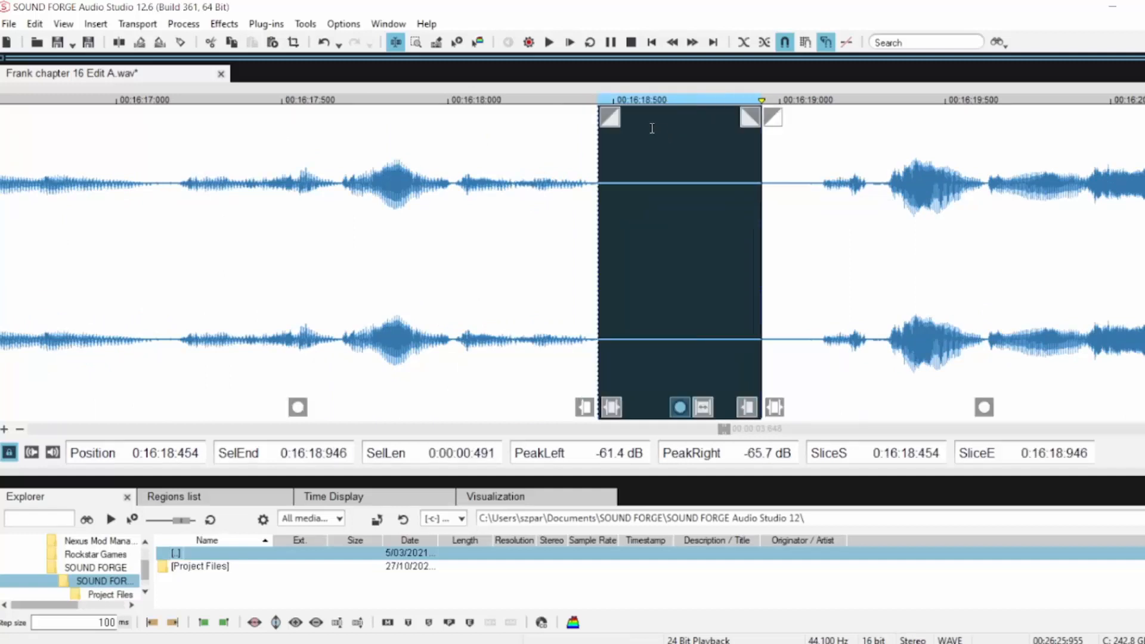
drag(630, 118, 669, 118)
click(492, 164)
key(space)
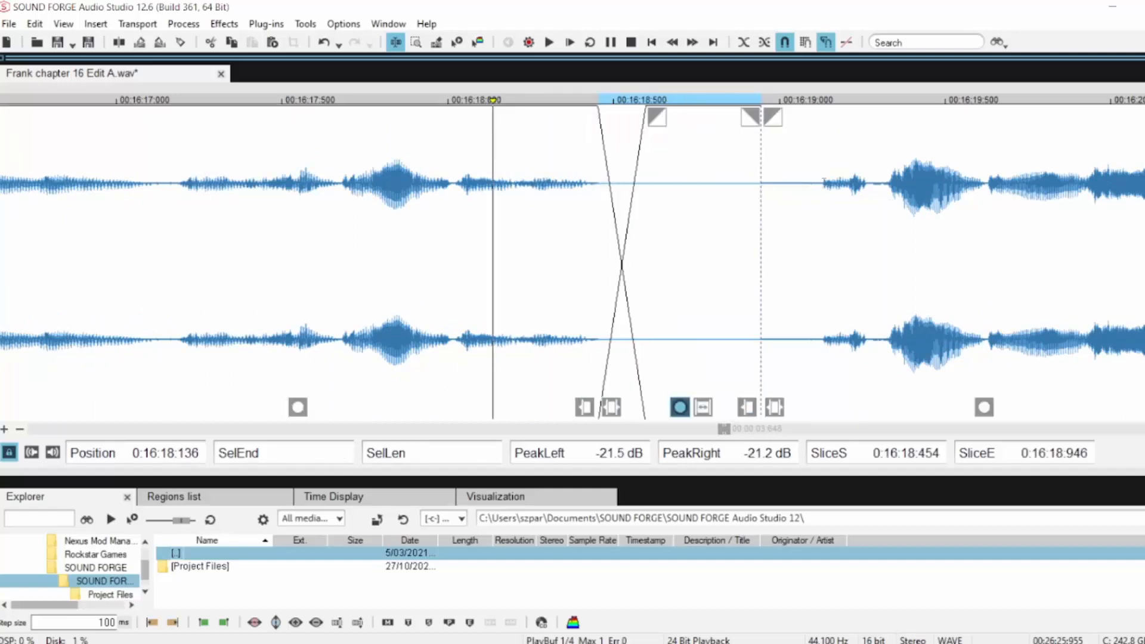
drag(821, 181, 761, 204)
key(Delete)
key(ctrl+k)
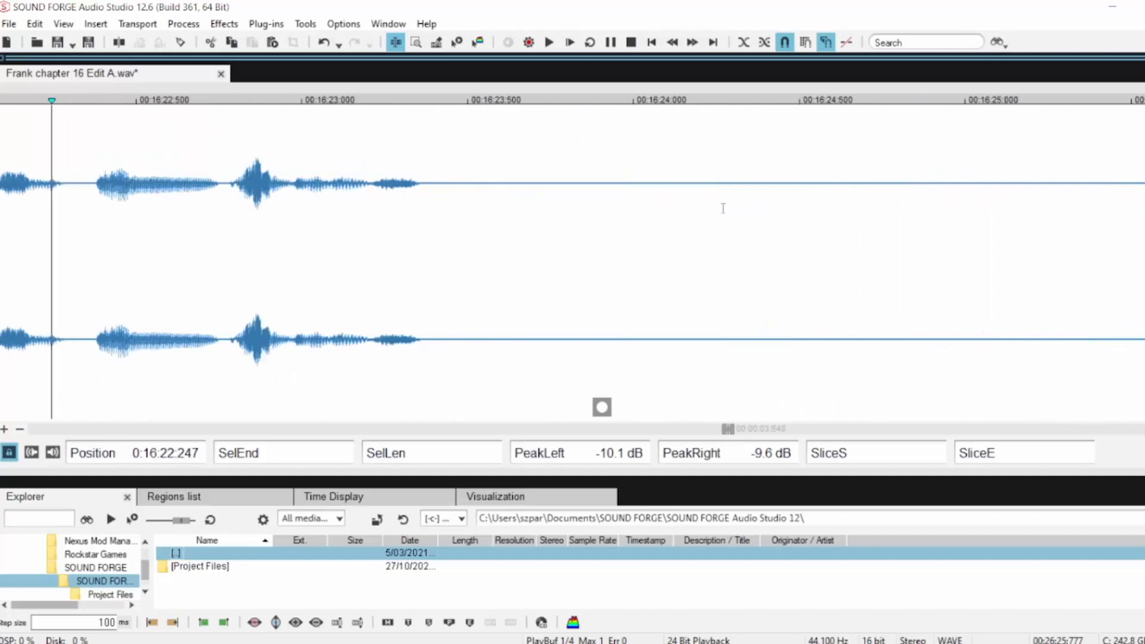
Replace the pause from 16:23.360 to 16:24.337 with silence crossfaded at its start, and audition the crossfade
click(421, 185)
key(space)
drag(477, 188, 587, 204)
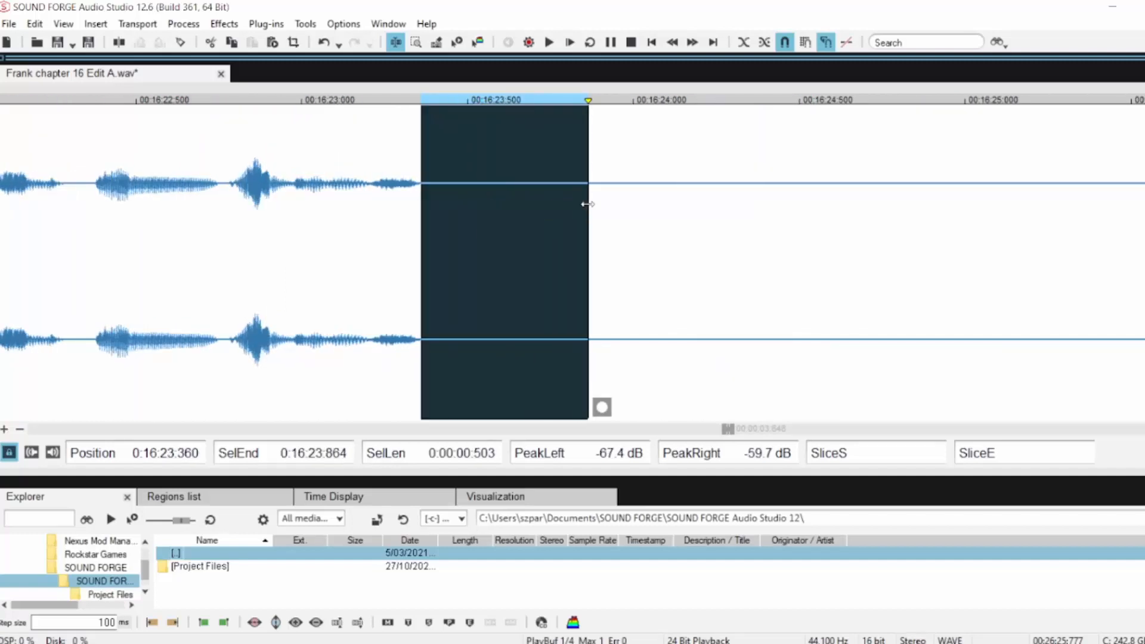
scroll(587, 204, down, 1)
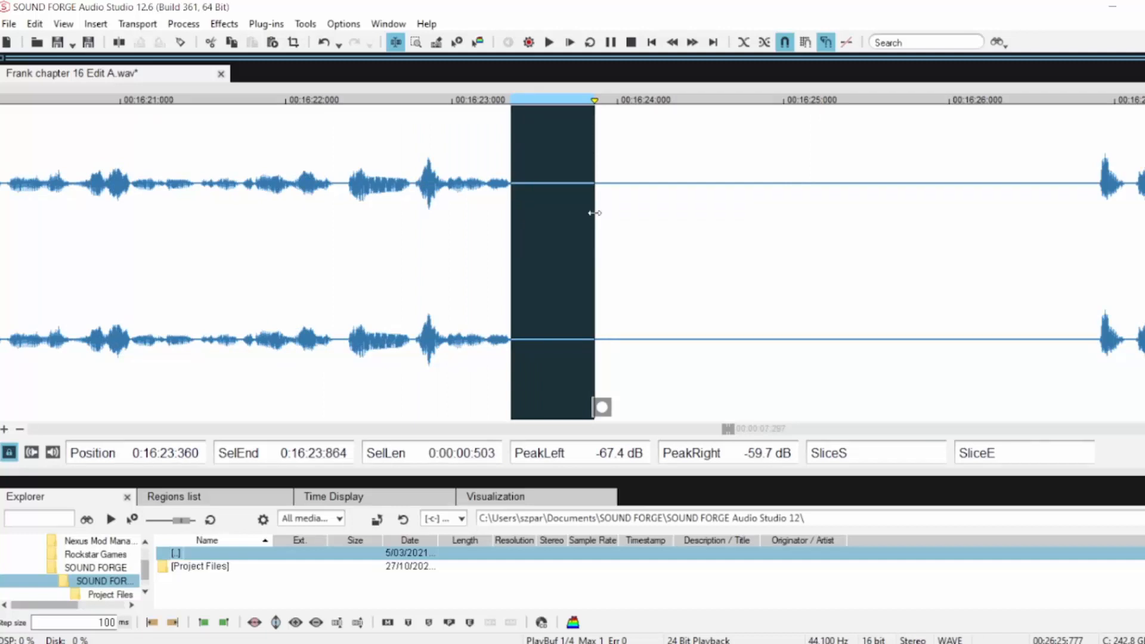
drag(595, 213, 673, 214)
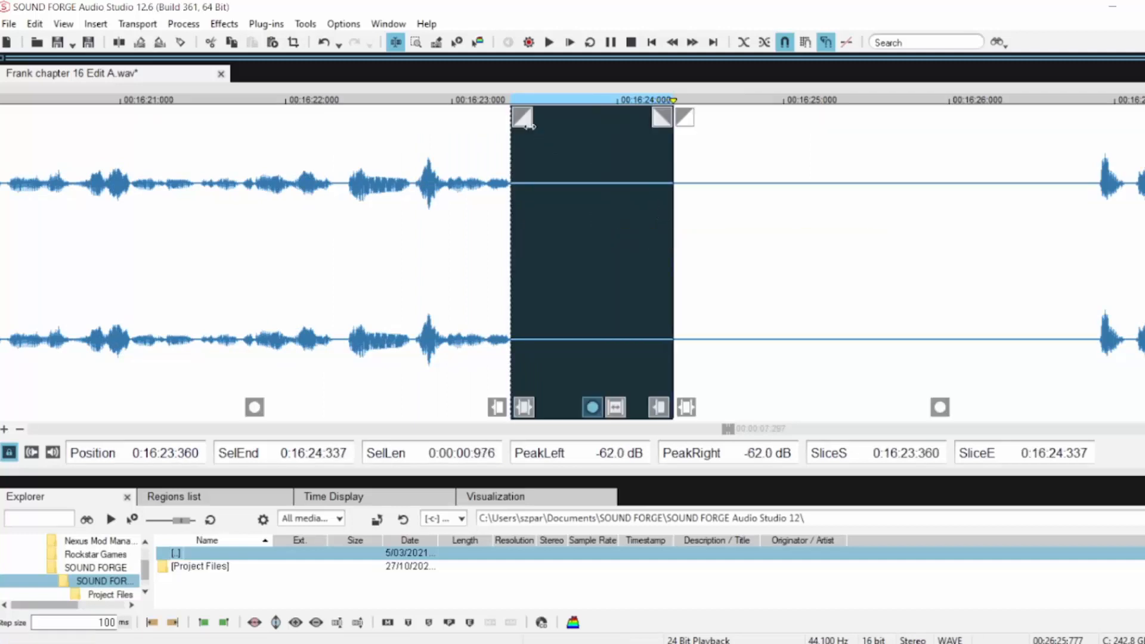
drag(530, 126, 559, 120)
click(423, 147)
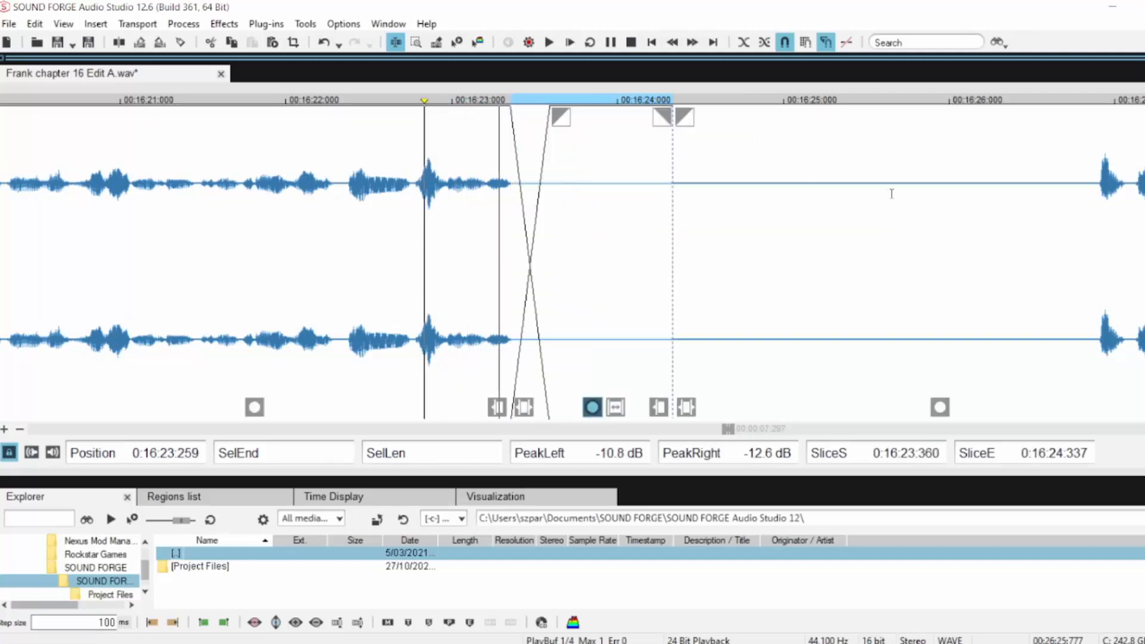
key(space)
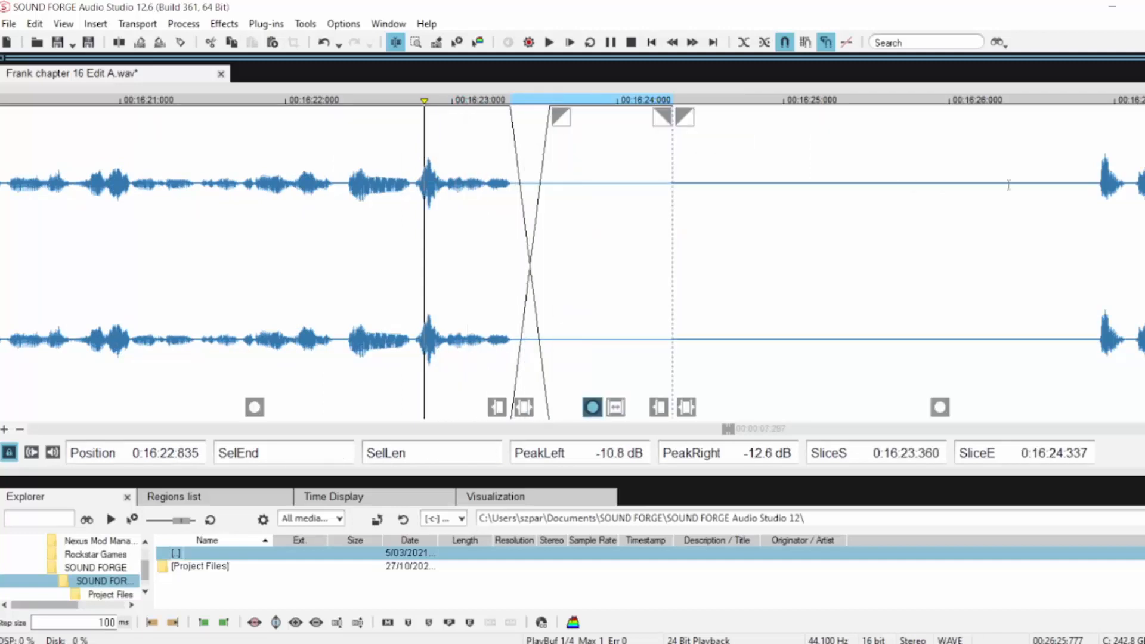
Play the phrases starting near 16:18.9 and 16:26.9 to compare the two takes
click(1059, 183)
key(space)
key(space)
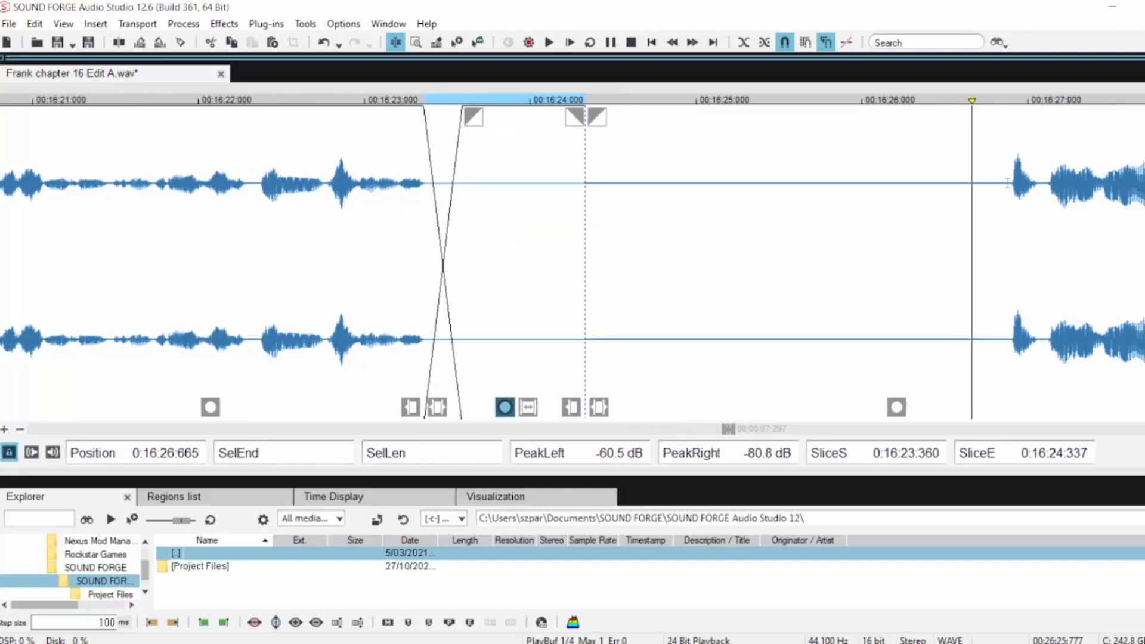
key(space)
scroll(745, 213, down, 1)
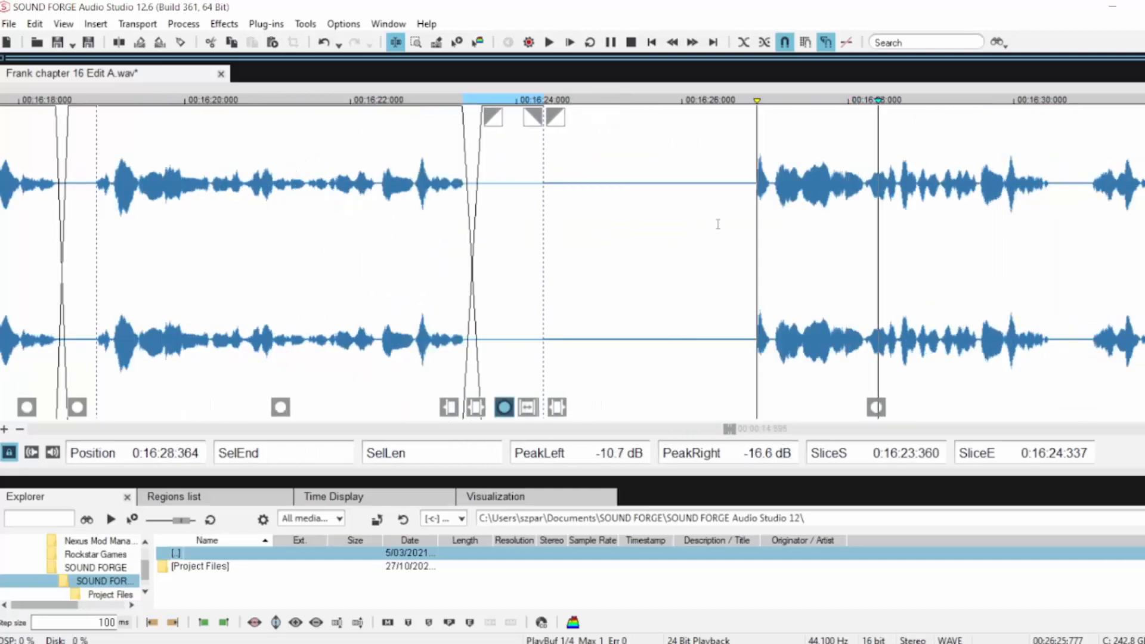
click(98, 147)
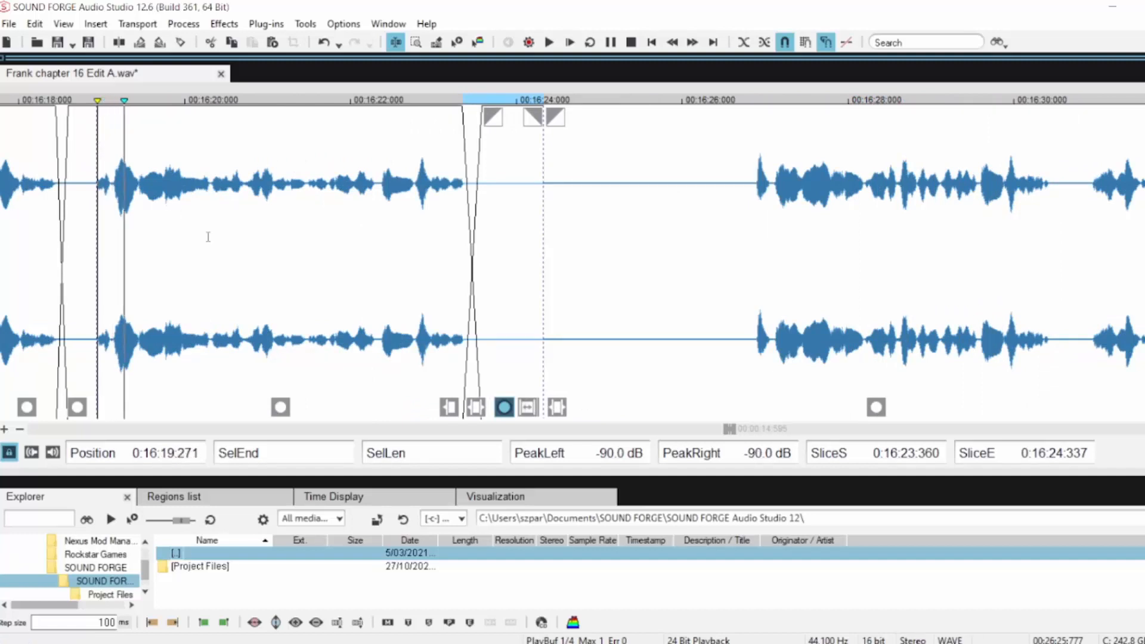
click(756, 196)
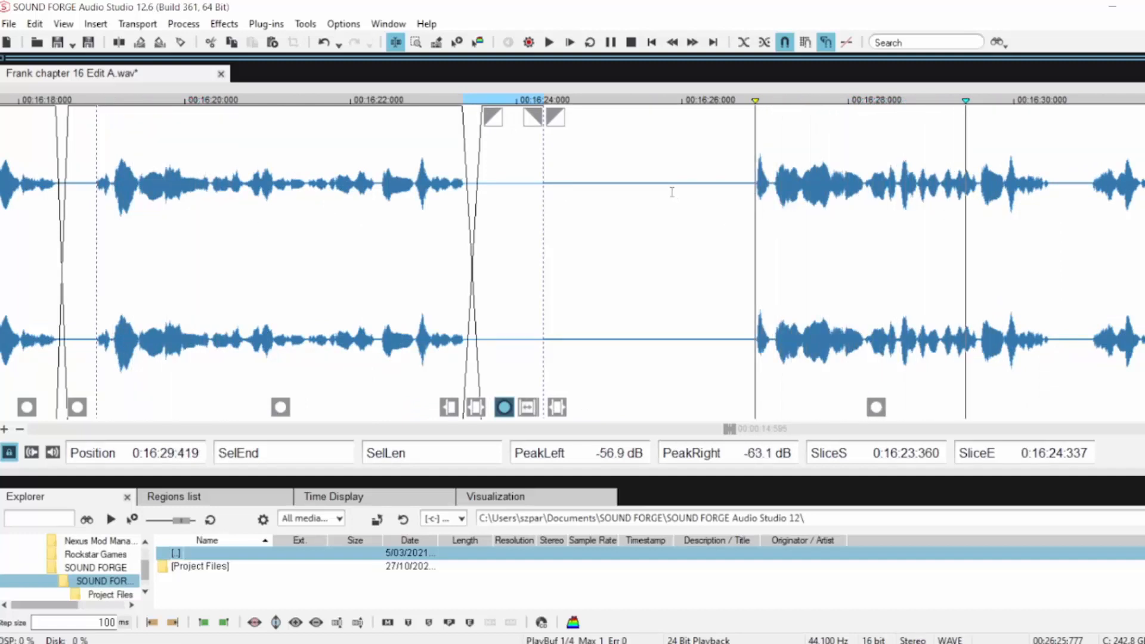
key(space)
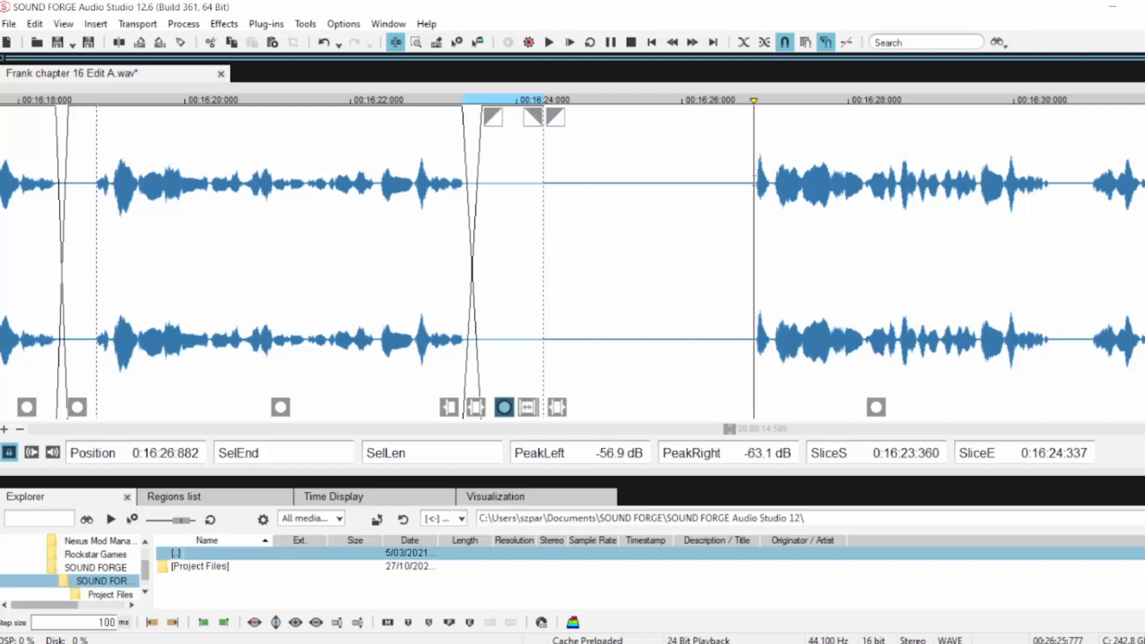
Delete the take and its trailing pause from 16:18.946 to just before the phrase near 16:27, and play across the join
drag(754, 181, 97, 182)
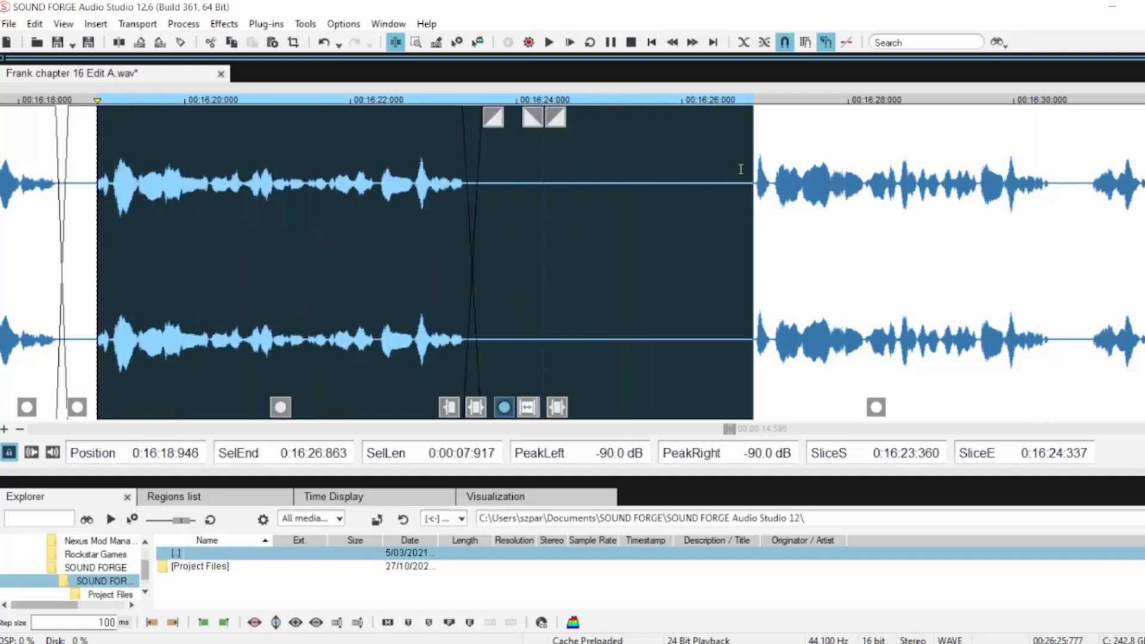
scroll(740, 169, down, 3)
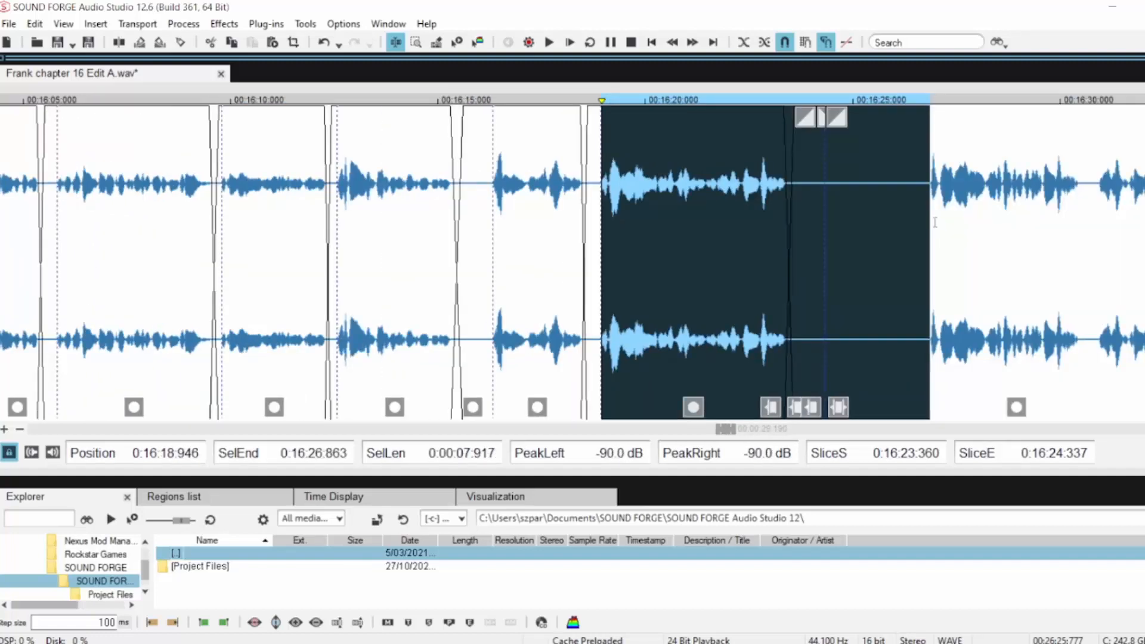
drag(929, 222, 924, 222)
scroll(923, 223, up, 3)
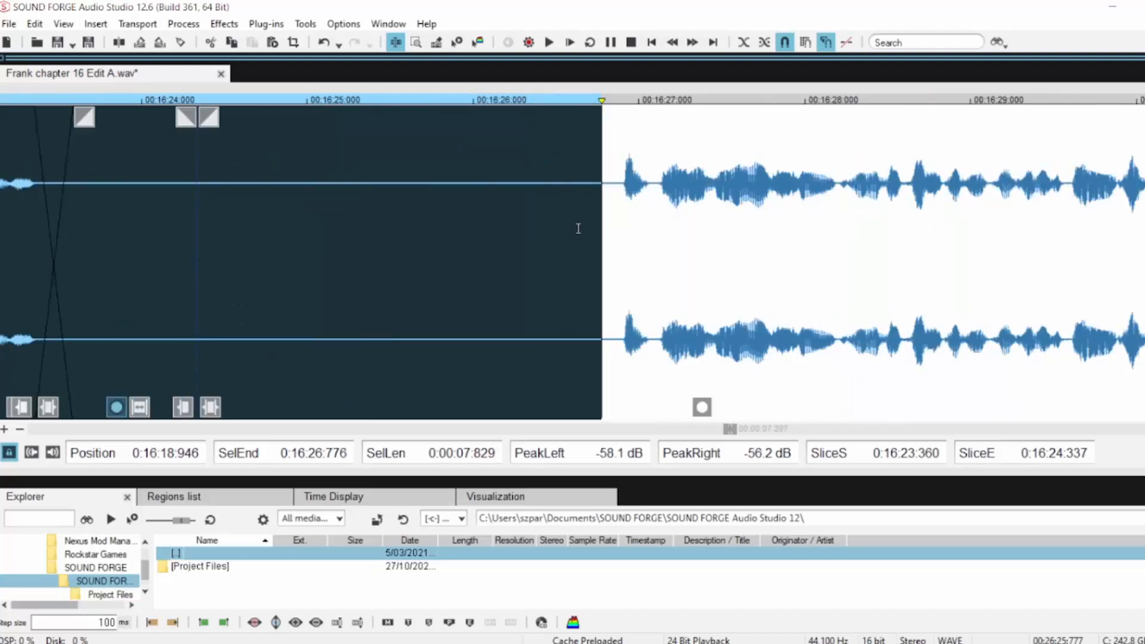
drag(603, 244, 620, 245)
scroll(610, 245, down, 4)
key(Delete)
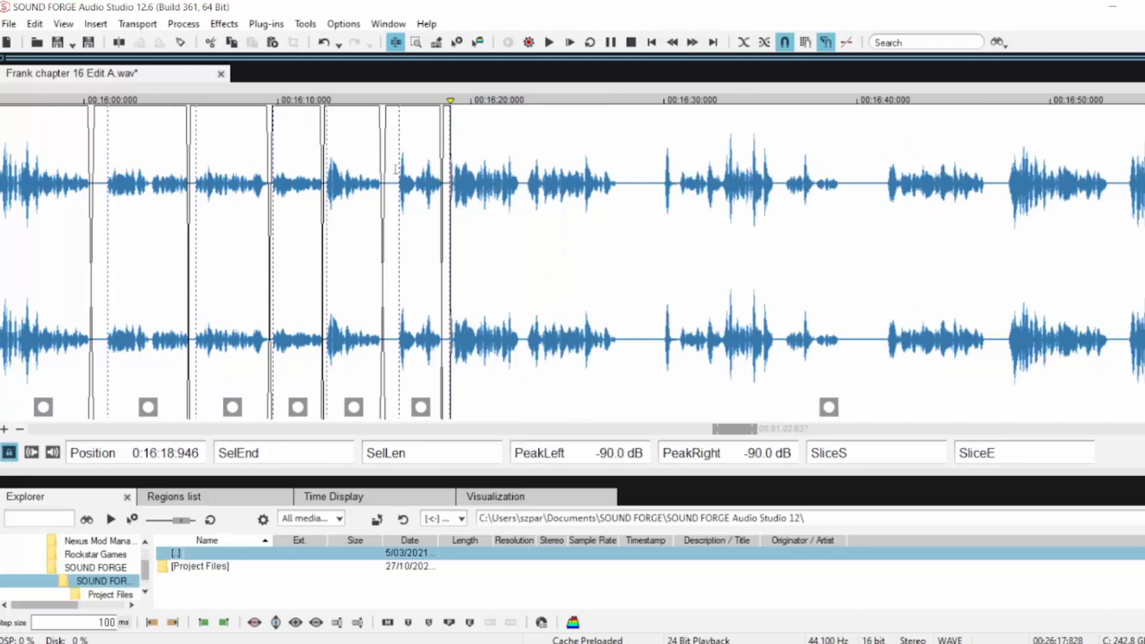
key(space)
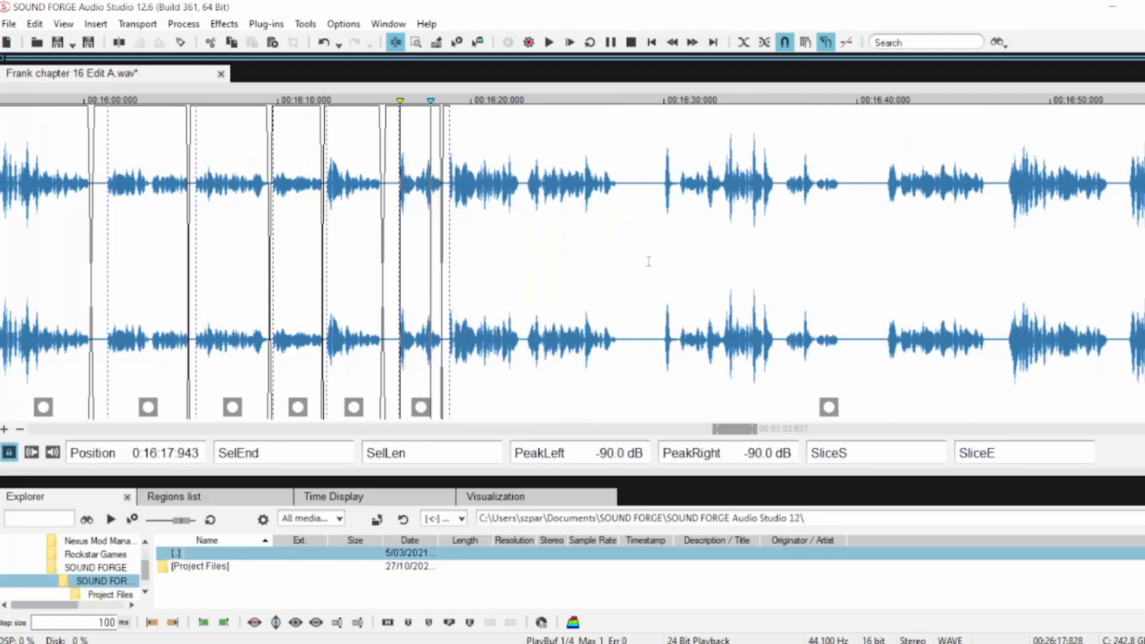
scroll(655, 281, up, 2)
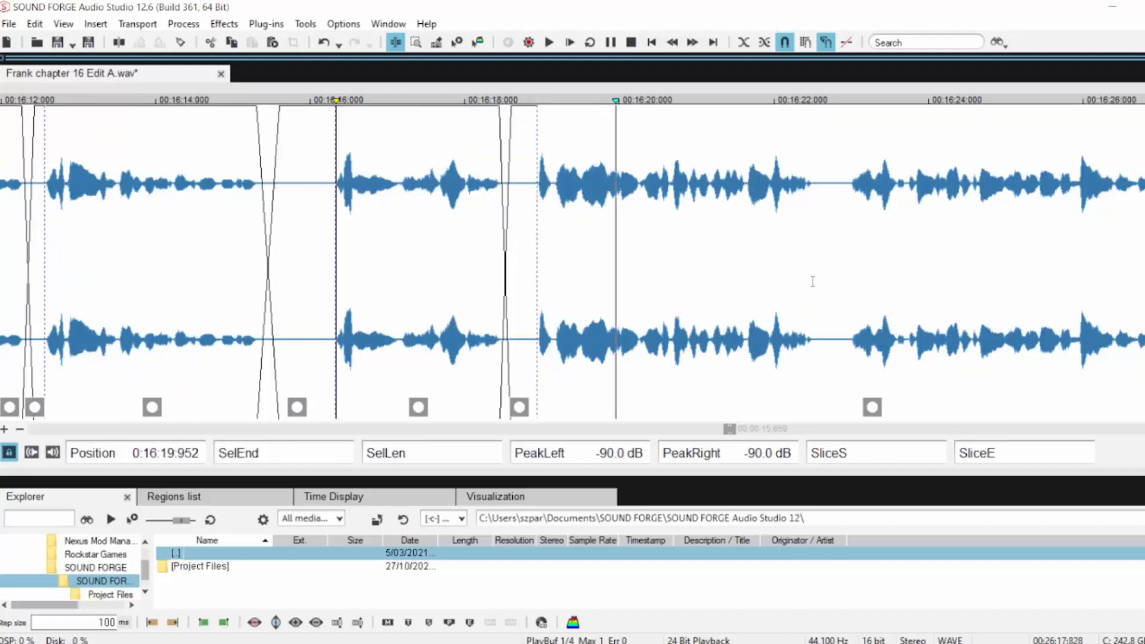
scroll(992, 265, up, 1)
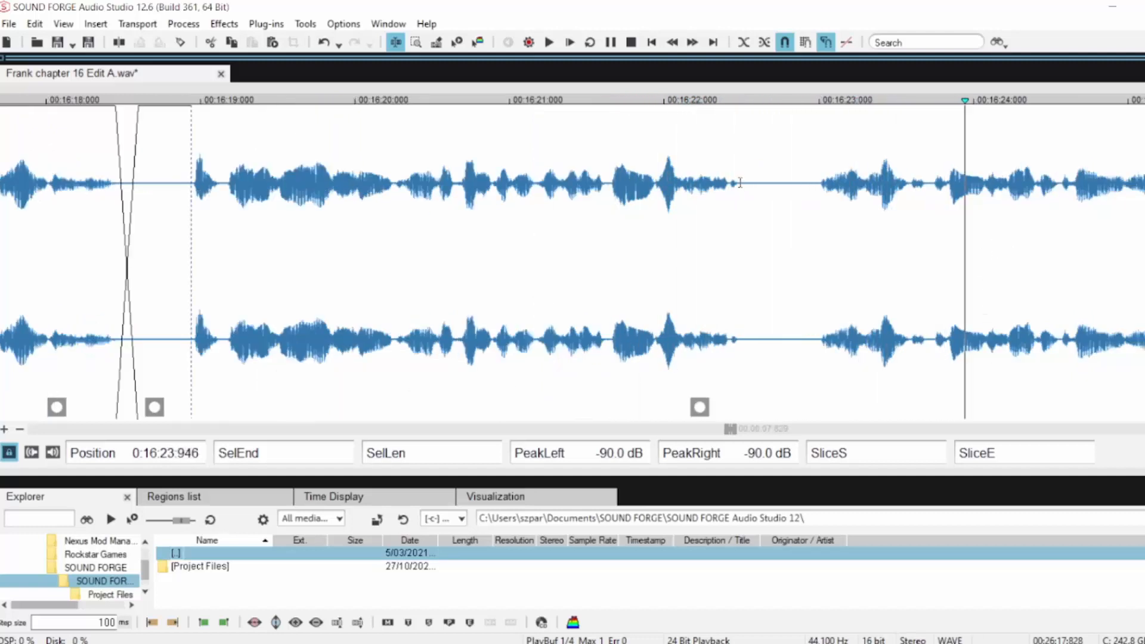
Replace the pause from 16:22.492 to 16:22.991 with silence crossfaded at its start, and audition the crossfade
drag(740, 179, 817, 213)
key(t)
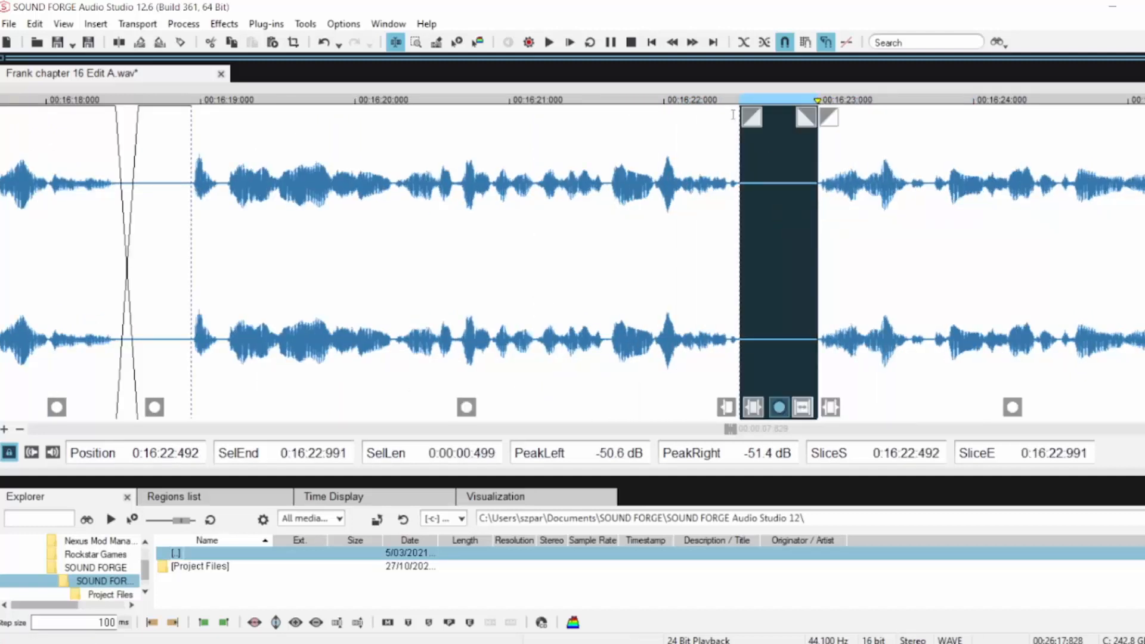
drag(751, 116, 784, 117)
click(636, 149)
key(space)
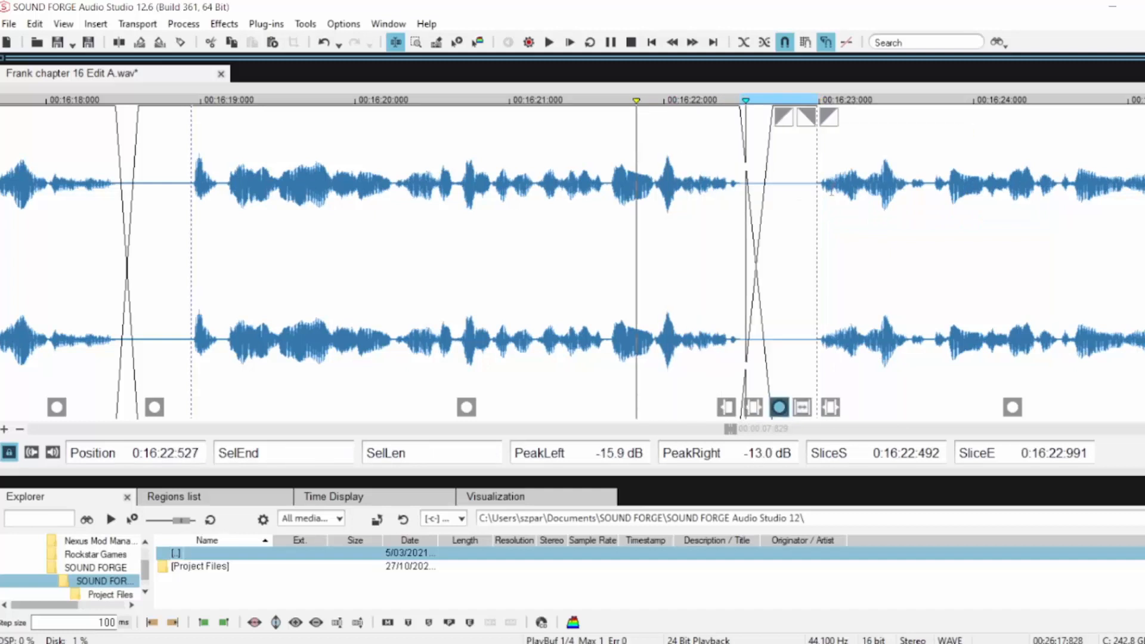
Delete a short stretch of silence just before 16:22.991 and play the tightened passage
drag(794, 184, 814, 192)
key(Delete)
click(632, 199)
key(space)
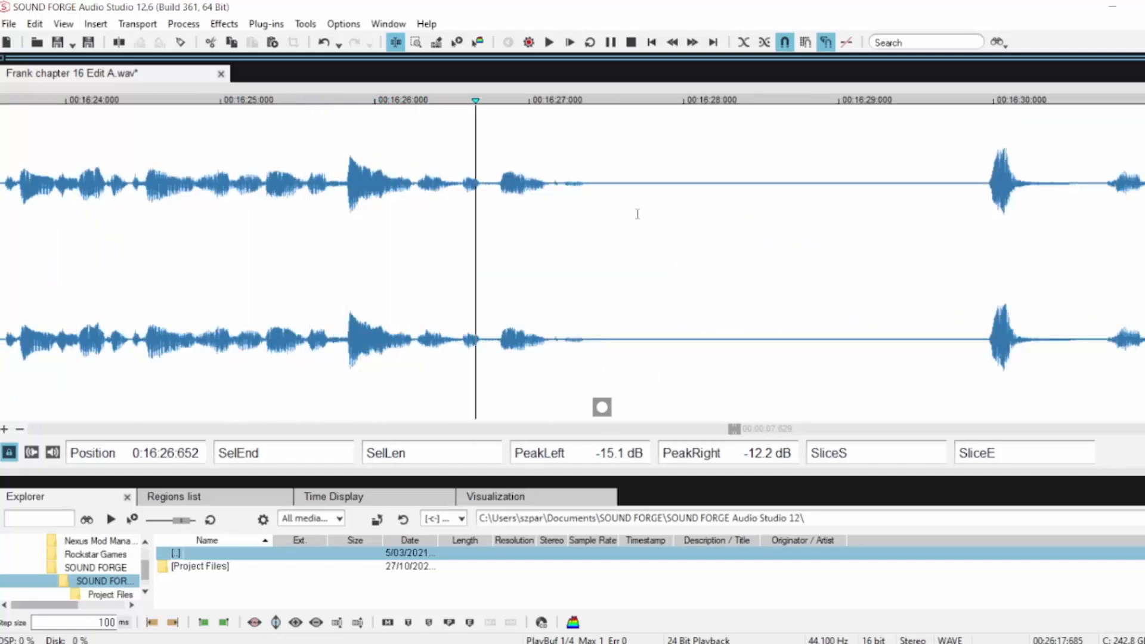
Replace the pause from 16:27.253 to 16:28.303 with silence crossfaded at its start, and audition the crossfade
click(586, 182)
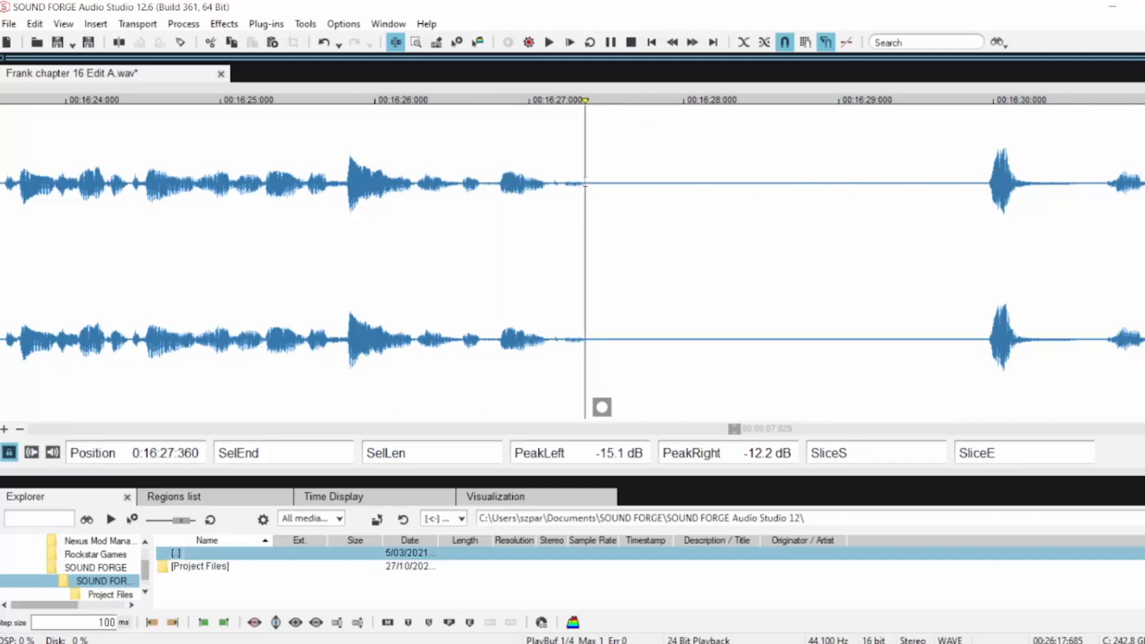
key(space)
click(563, 182)
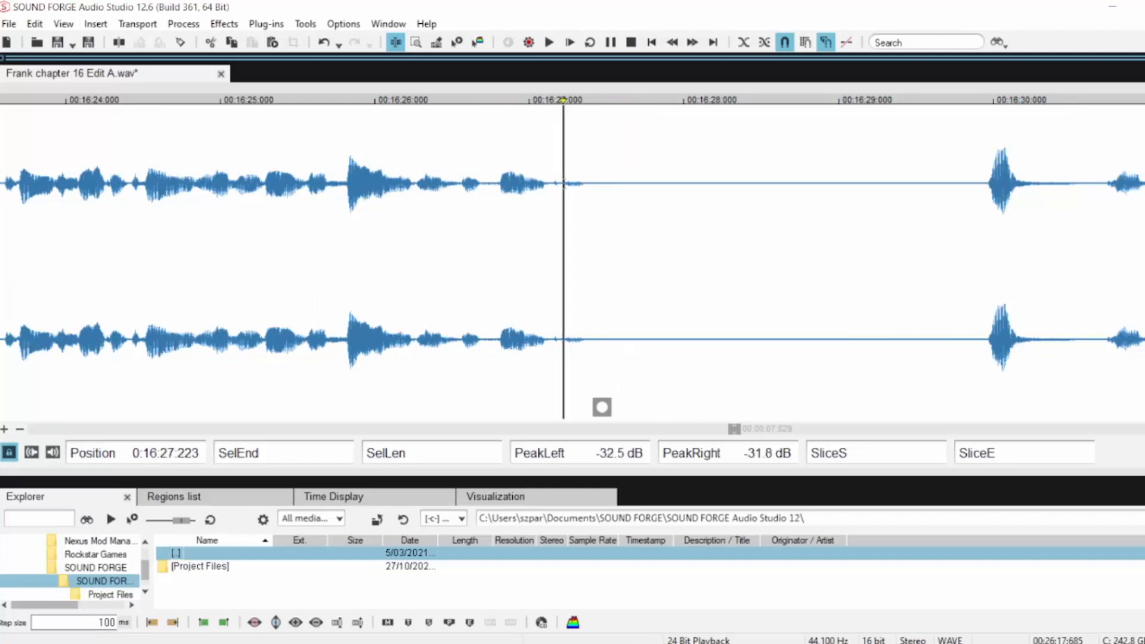
drag(569, 182, 731, 190)
key(t)
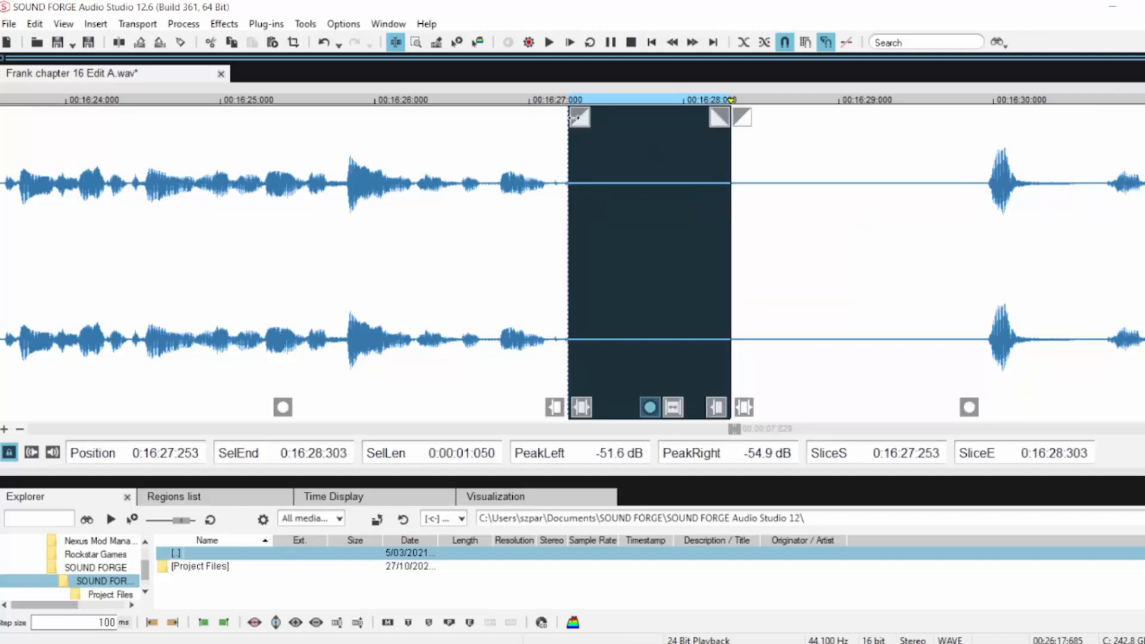
drag(578, 117, 617, 120)
click(501, 139)
key(space)
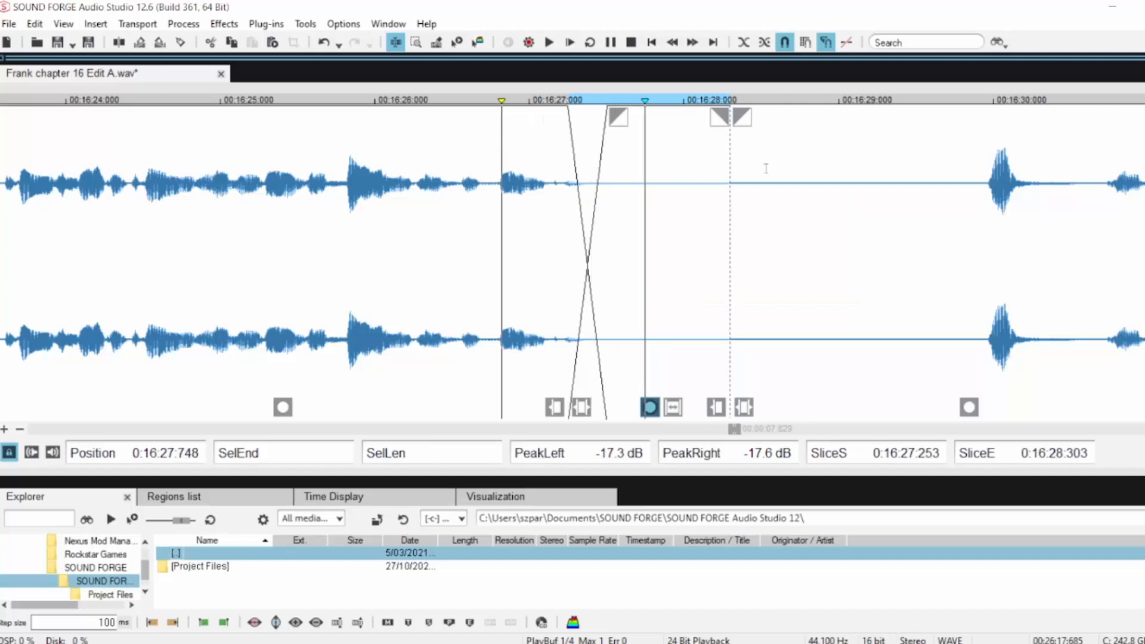
Delete the leftover gap from 16:28.303 to the next phrase and play the joined passage
drag(987, 183, 732, 199)
key(Delete)
click(361, 188)
key(space)
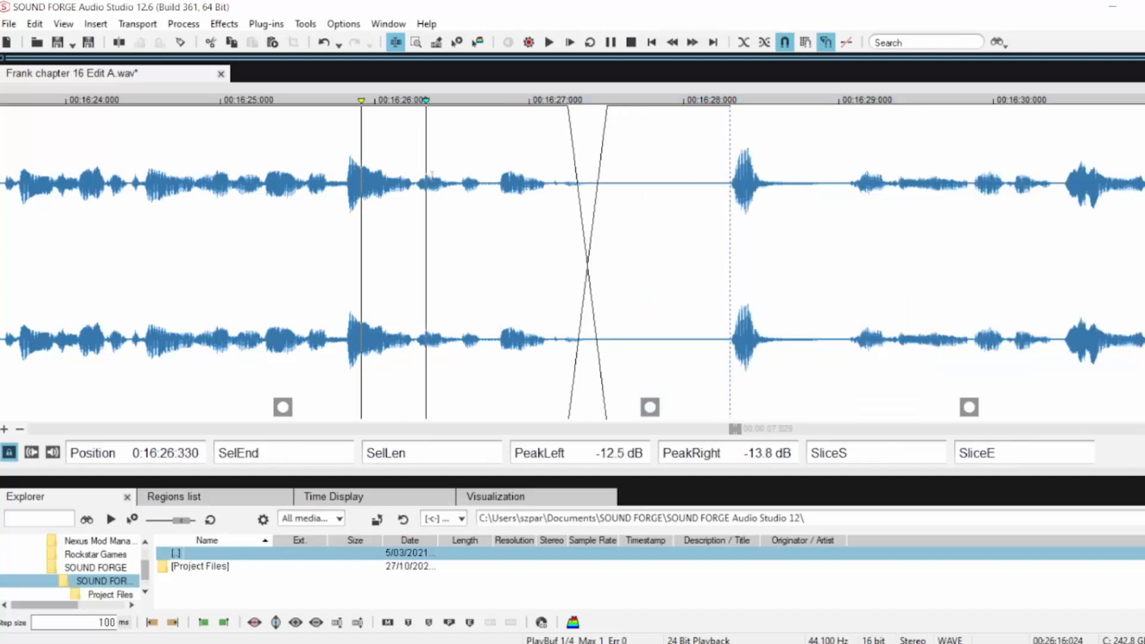
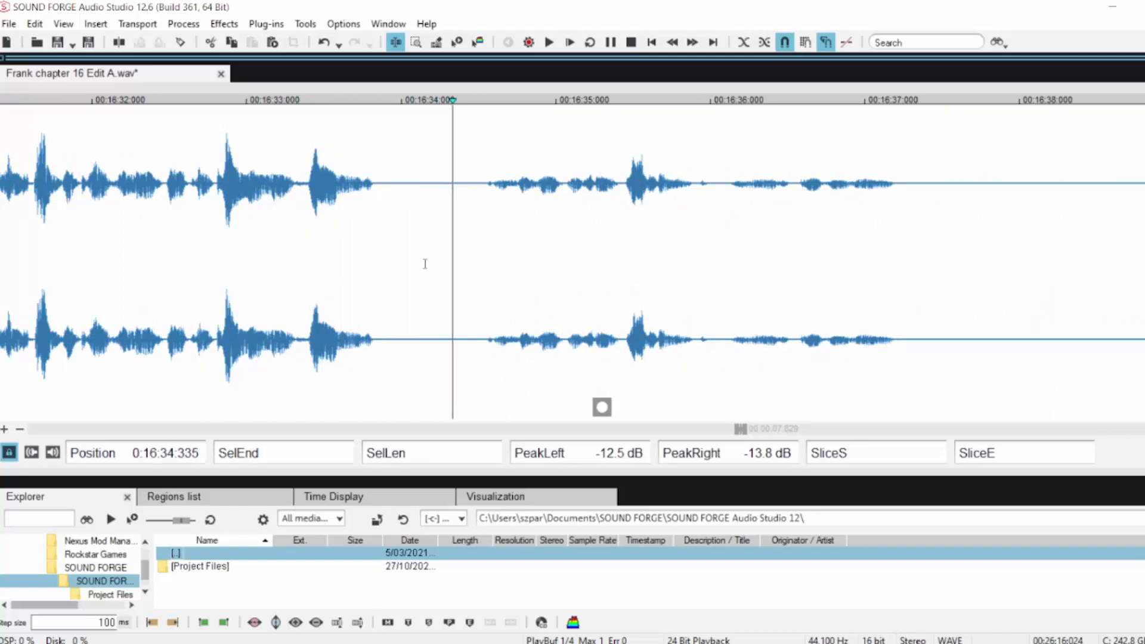
Replace the pause from 16:33.823 to 16:34.313 with silence crossfaded at its start, removing the leftover gap before the next phrase
click(373, 189)
key(Up)
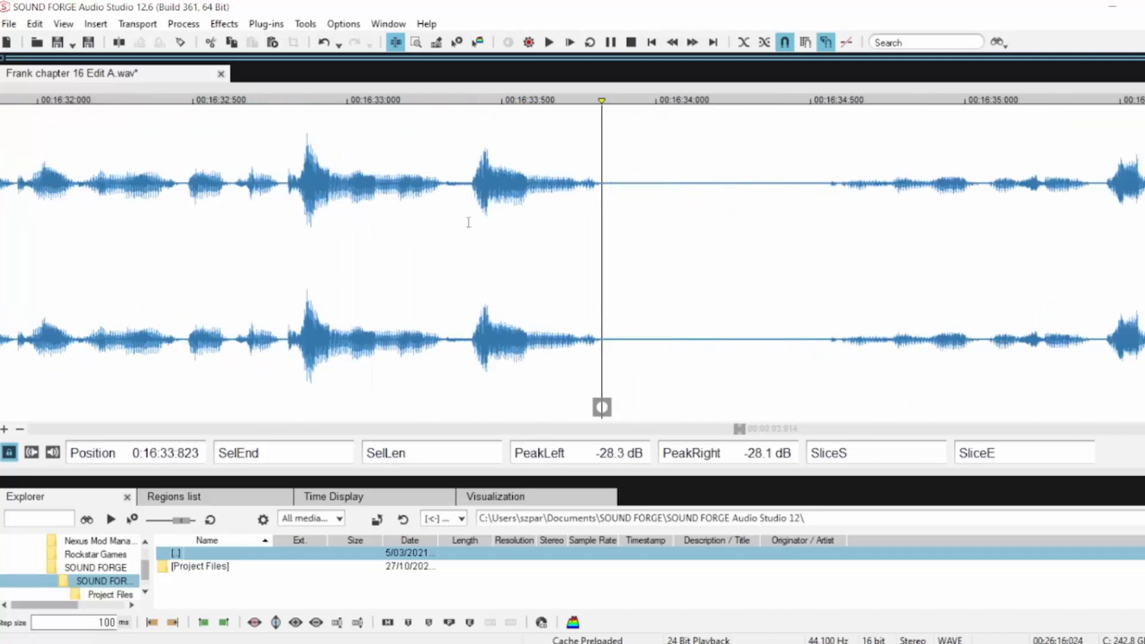
drag(602, 184, 755, 195)
key(s)
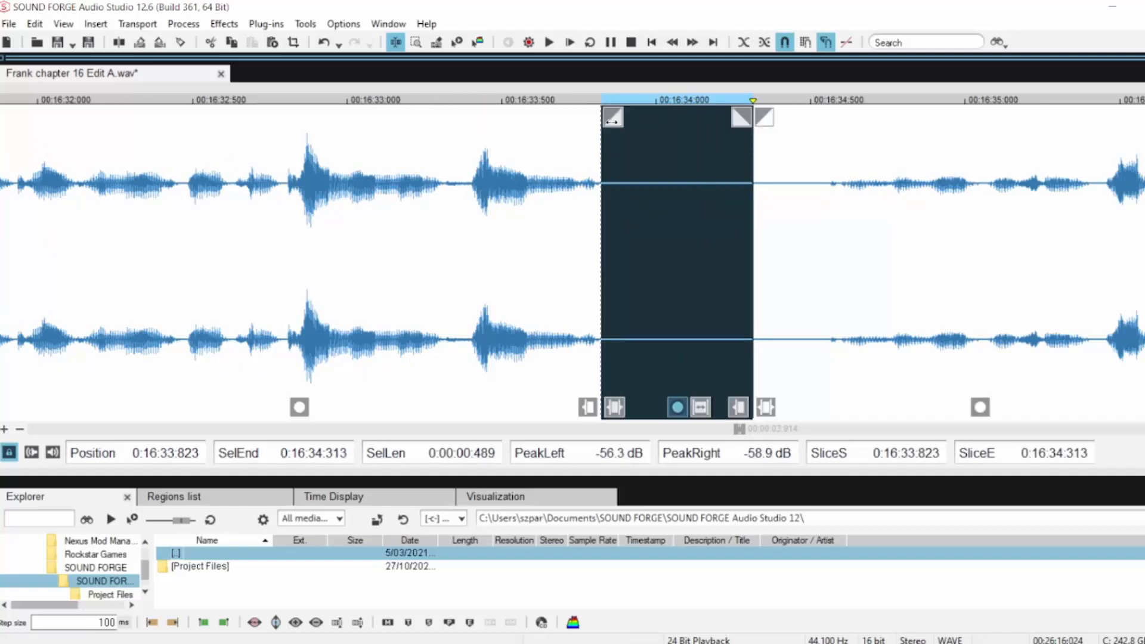
drag(609, 122, 657, 122)
drag(754, 238, 829, 242)
key(Delete)
click(452, 202)
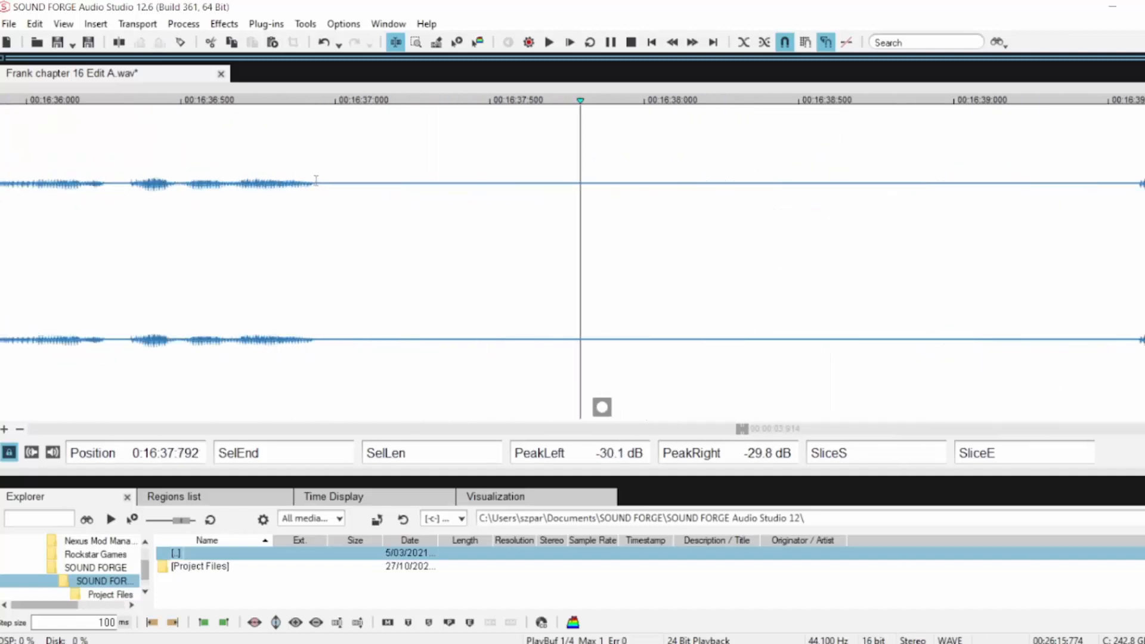
Replace the pause from 16:36.944 to 16:37.927 with silence crossfaded at its start, and audition the crossfade
drag(317, 180, 622, 202)
drag(331, 123, 407, 125)
click(96, 226)
key(space)
scroll(684, 244, down, 1)
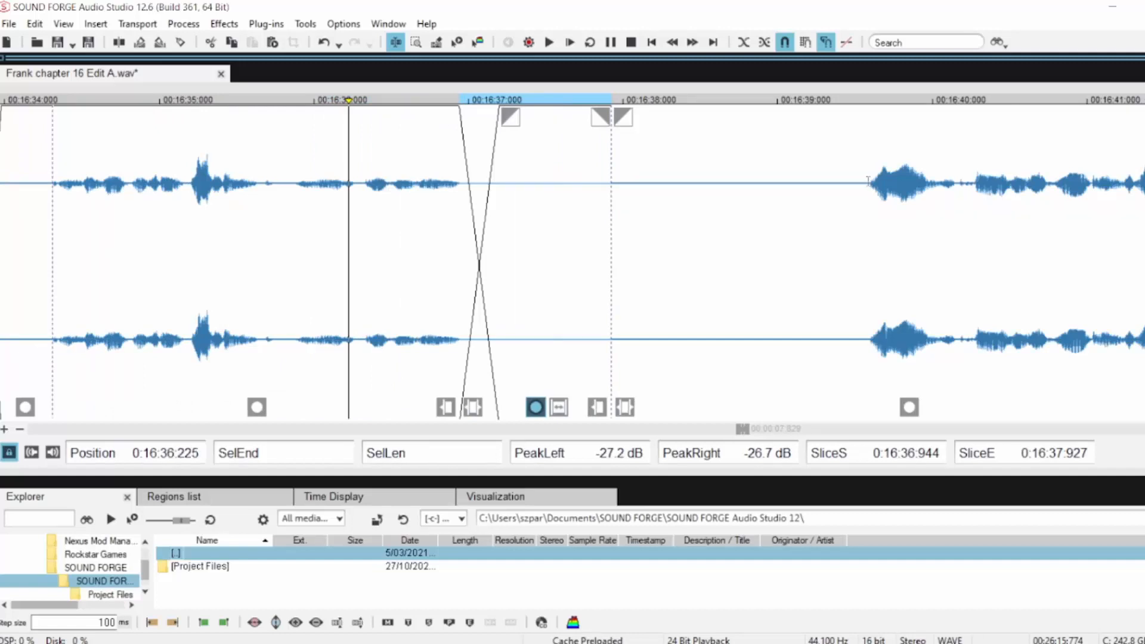
Delete the leftover gap from 16:37.927 to the next phrase
drag(862, 194, 612, 201)
key(Delete)
key(ctrl+k)
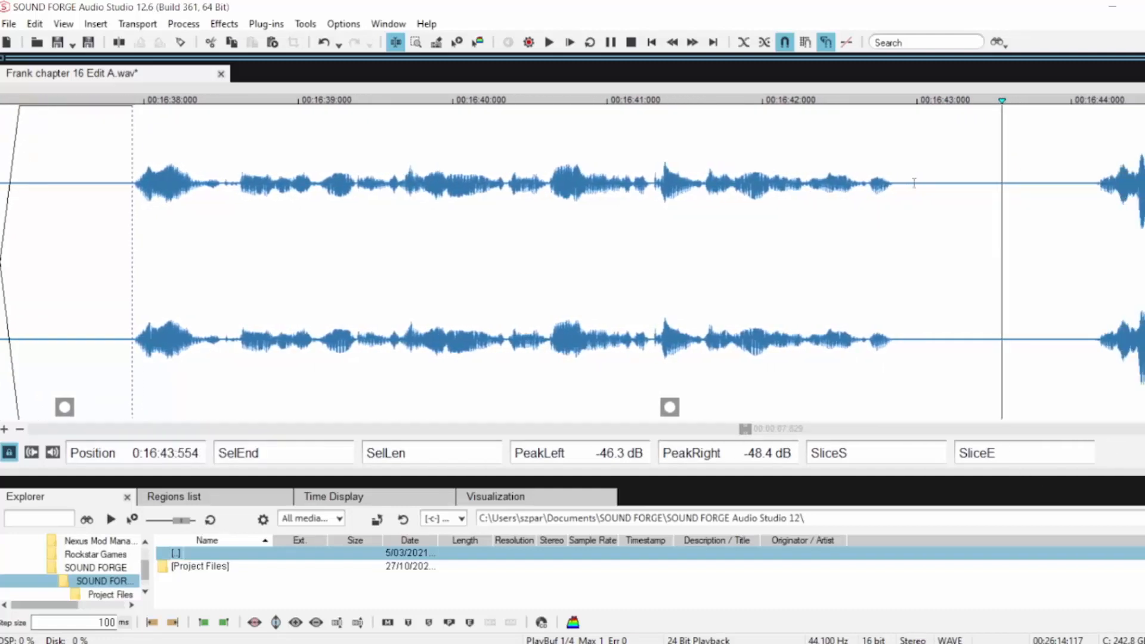
Replace the pause from 16:42.859 to 16:43.843 with silence, crossfade its start over 331 ms, and audition it
click(623, 190)
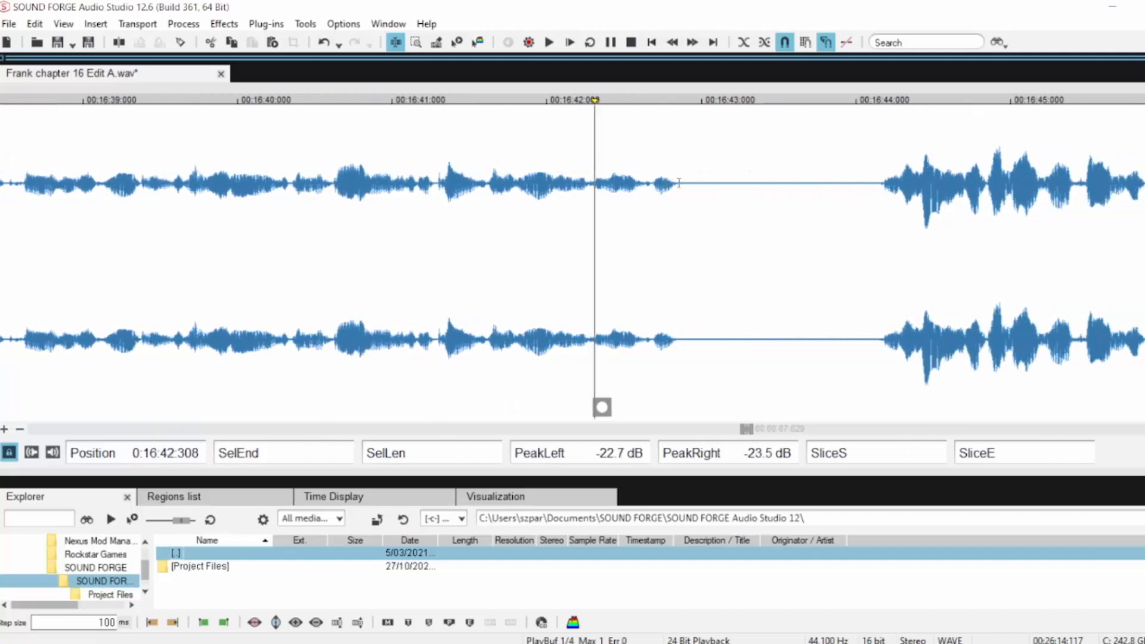
drag(679, 183, 831, 189)
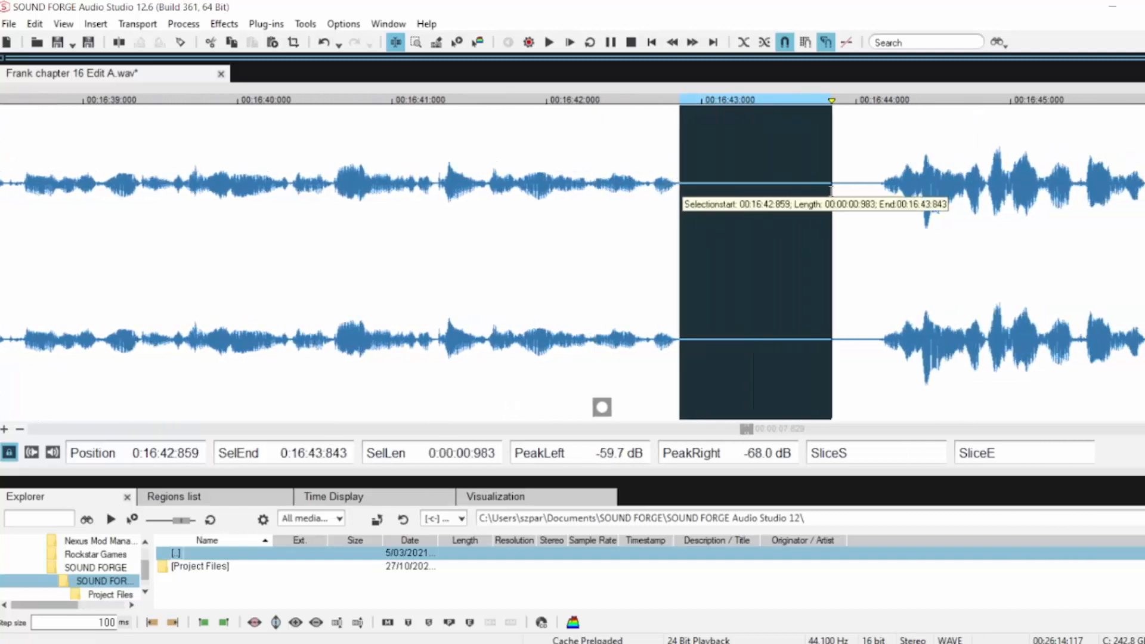
key(t)
drag(689, 118, 741, 119)
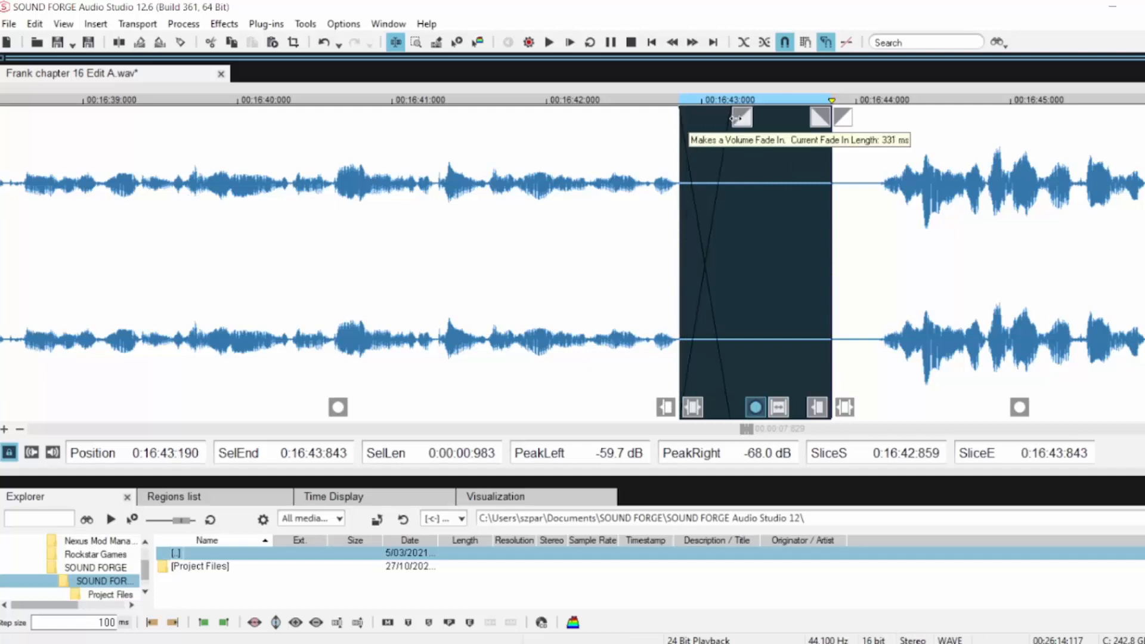
click(565, 176)
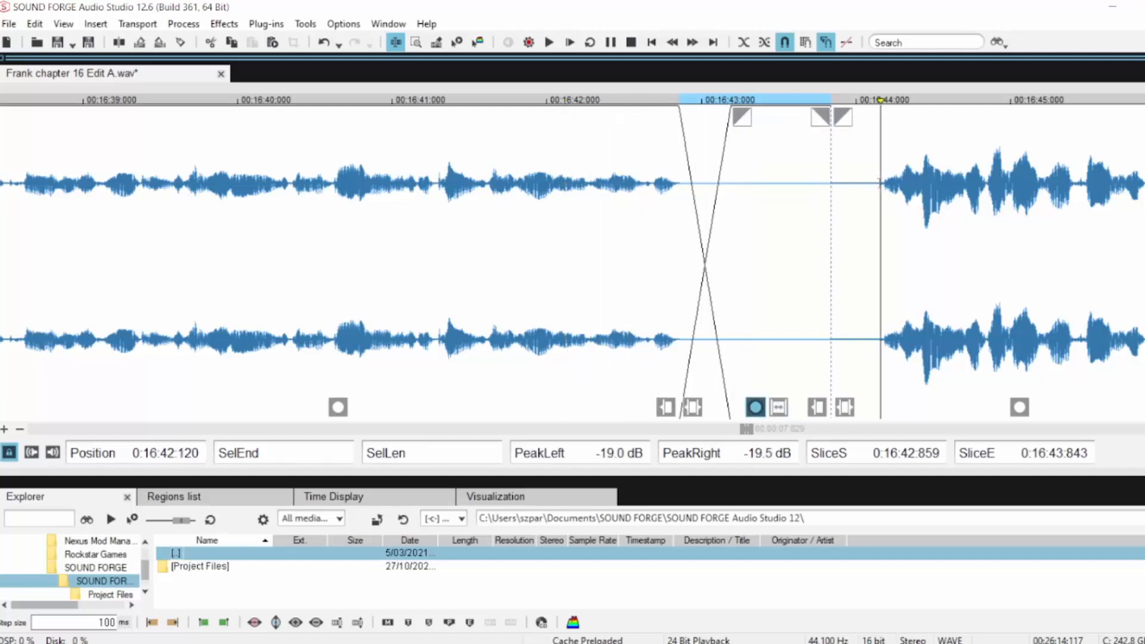
Shorten and audition the crossfade at 16:42.859, and delete the leftover gap from 16:43.843 to 16:44.159
drag(879, 190, 835, 191)
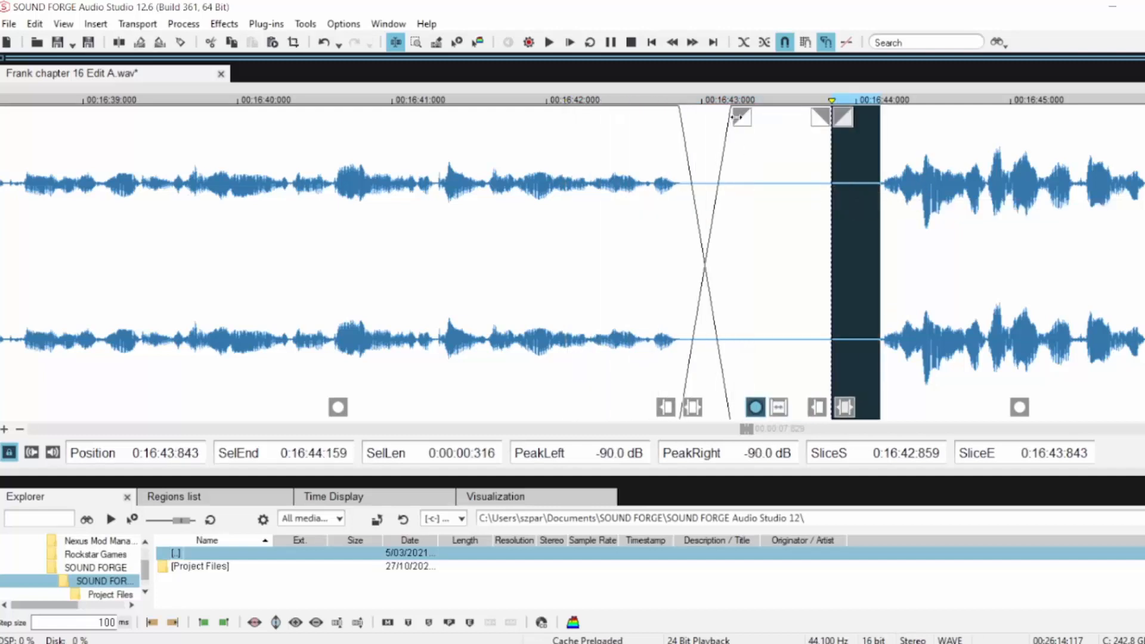
drag(734, 117, 718, 119)
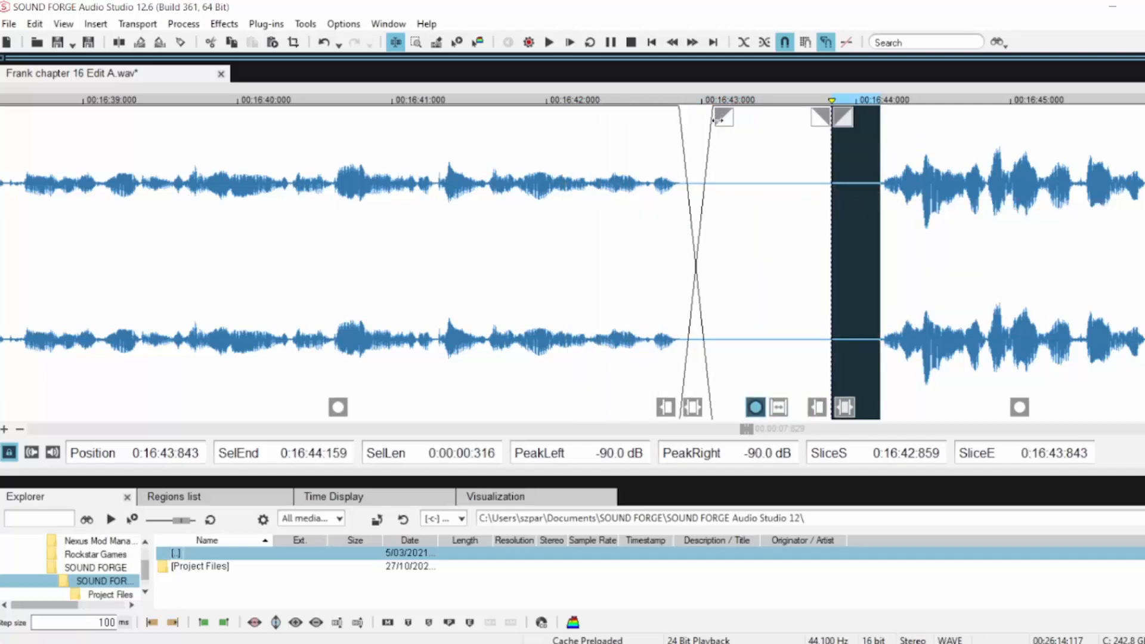
click(606, 174)
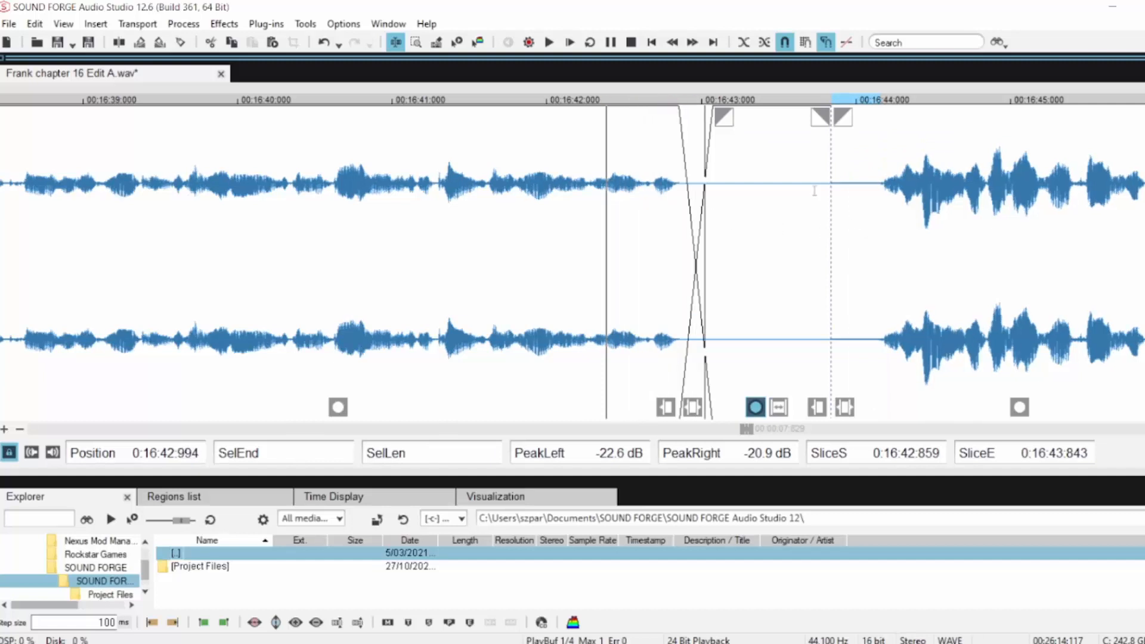
key(space)
drag(879, 183, 832, 190)
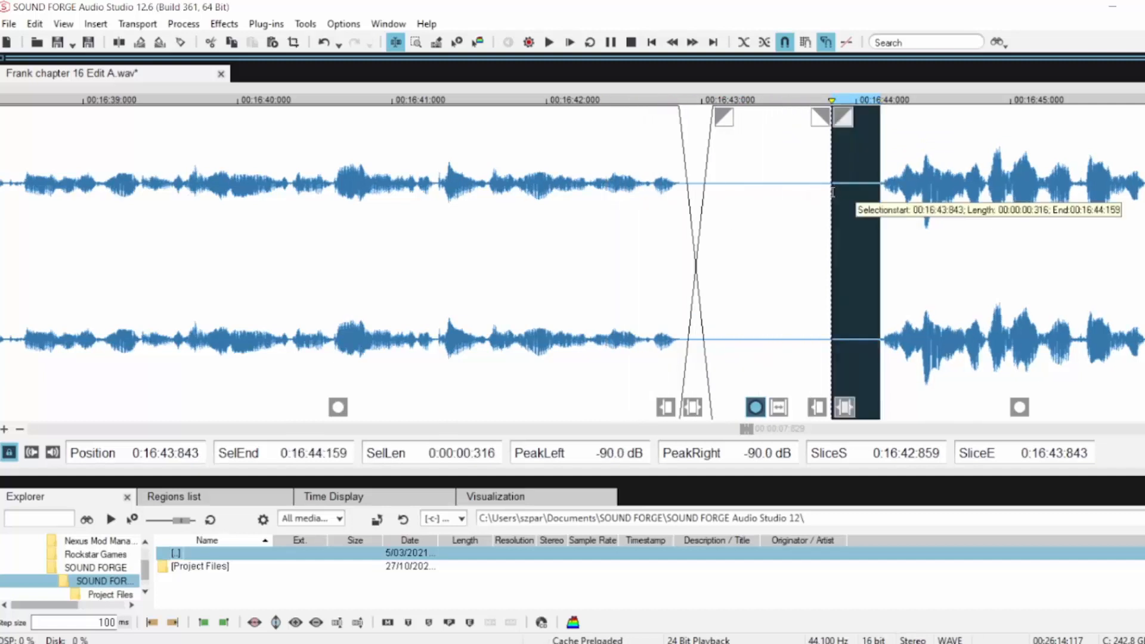
key(Delete)
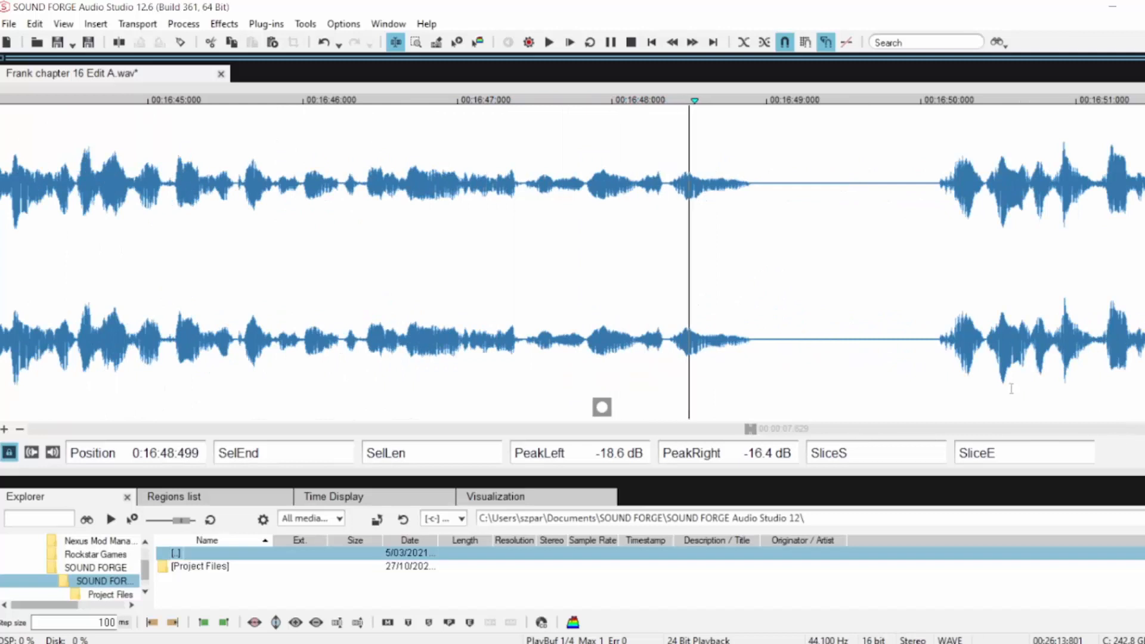
Replace the pause from 16:48.904 to 16:49.432 with silence, crossfade its start, and audition the transition
click(753, 185)
scroll(704, 227, down, 1)
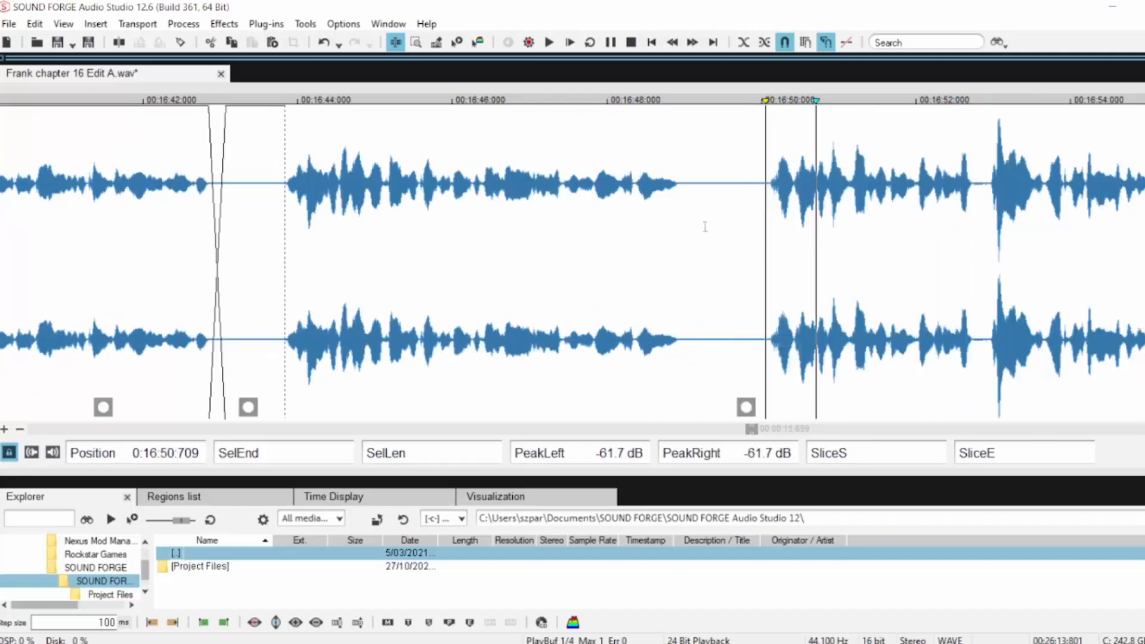
click(684, 200)
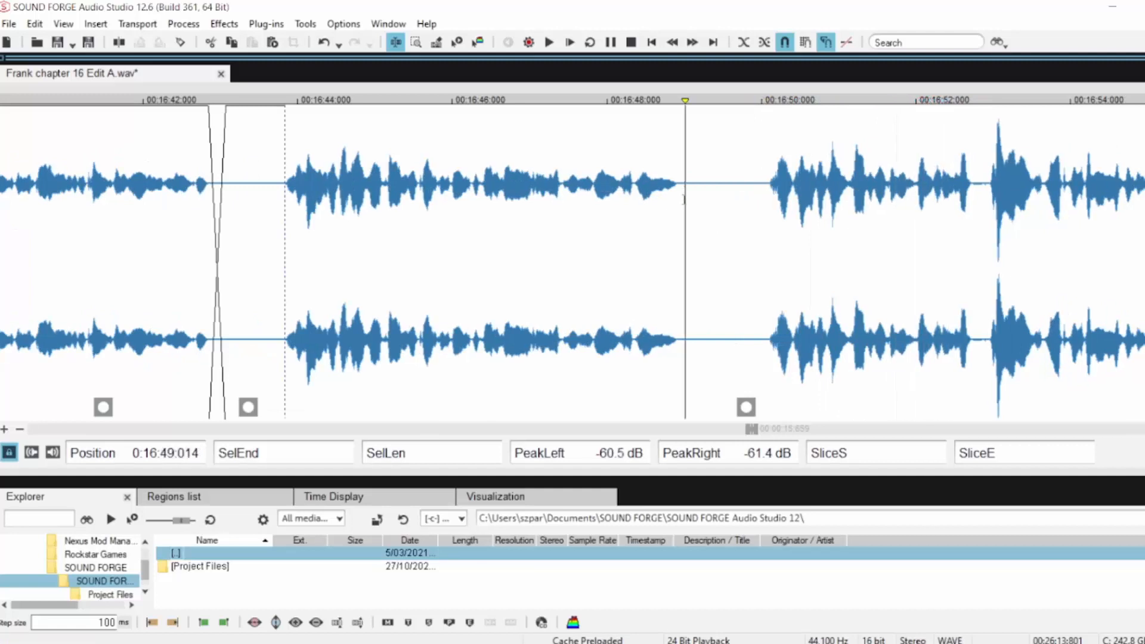
scroll(684, 200, up, 2)
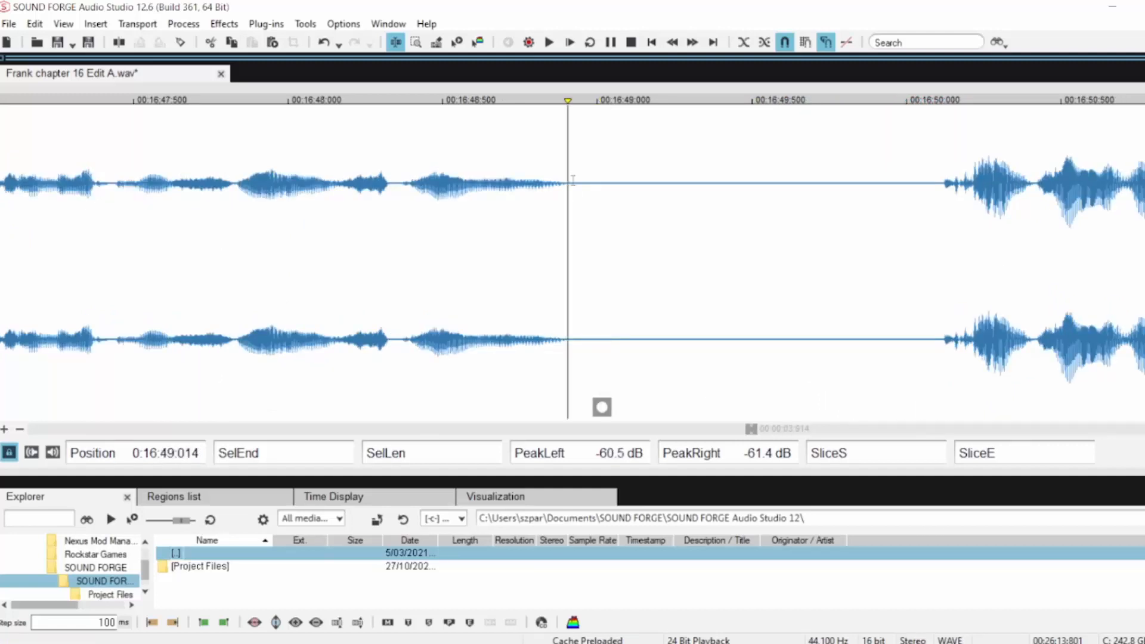
drag(572, 180, 729, 183)
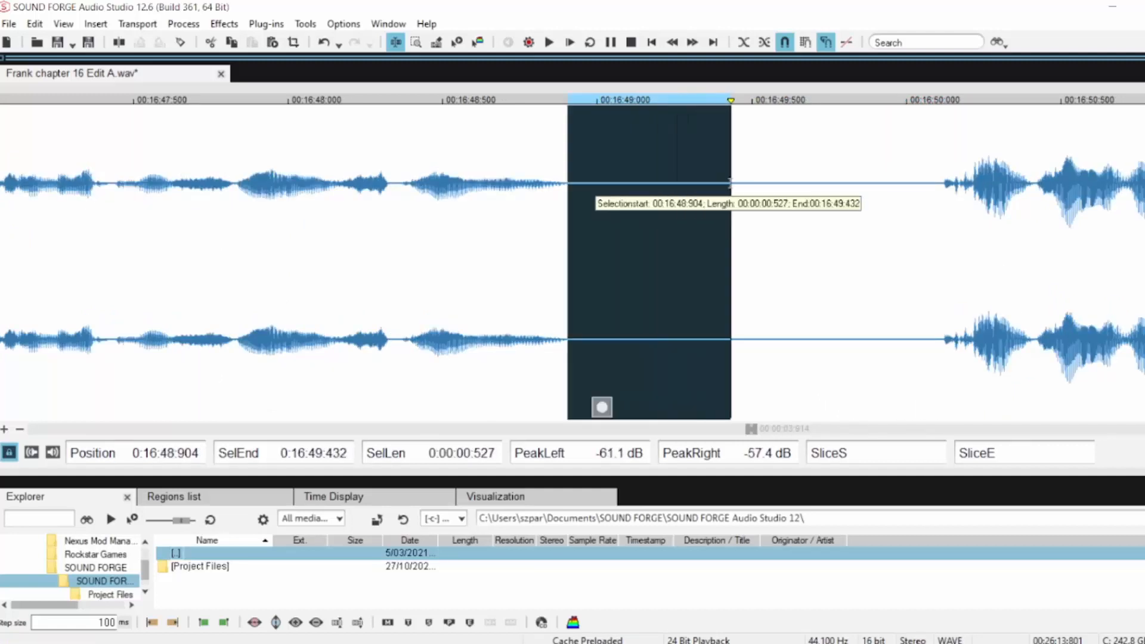
key(t)
drag(580, 123, 656, 124)
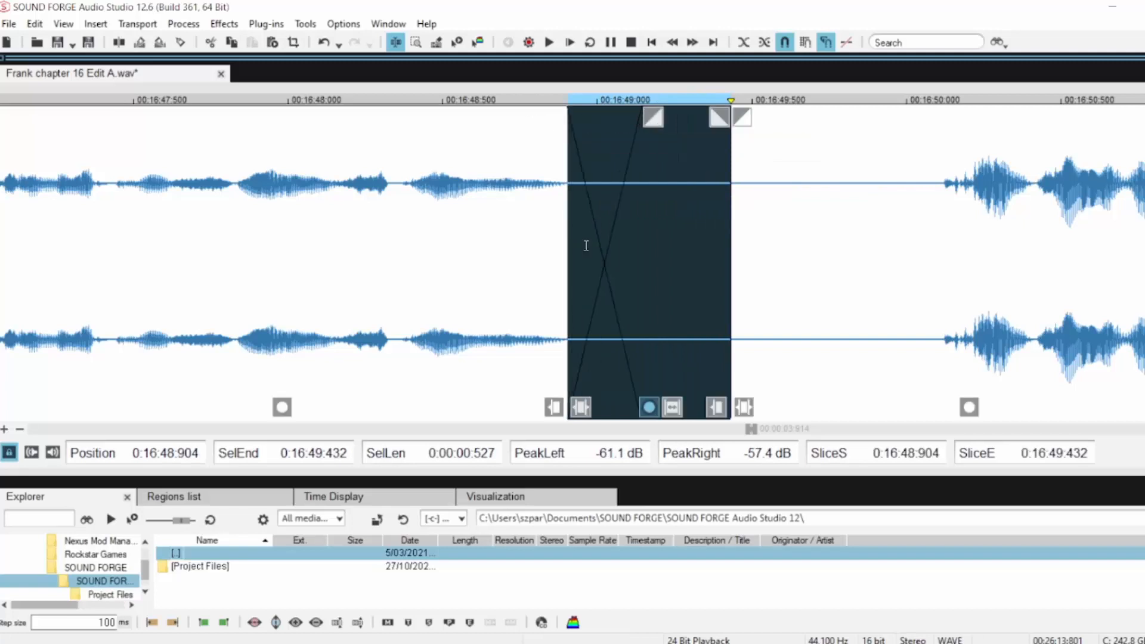
click(455, 236)
key(space)
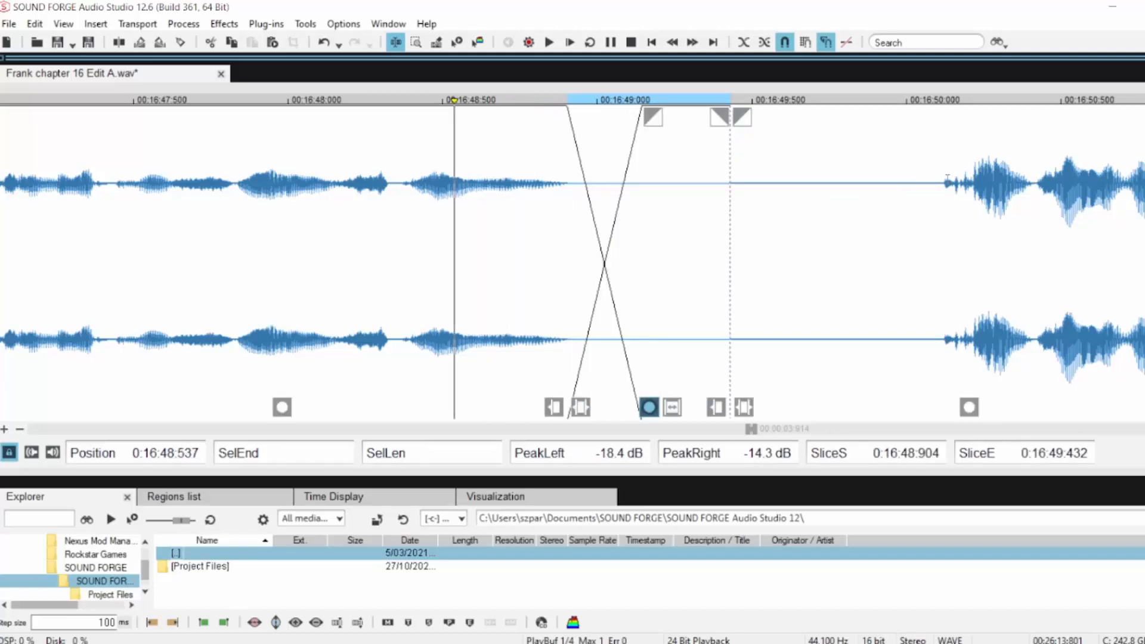
Delete the leftover gap from 16:49.432 to the next phrase and play back the tightened transition
drag(941, 179, 734, 202)
key(Delete)
click(291, 209)
key(space)
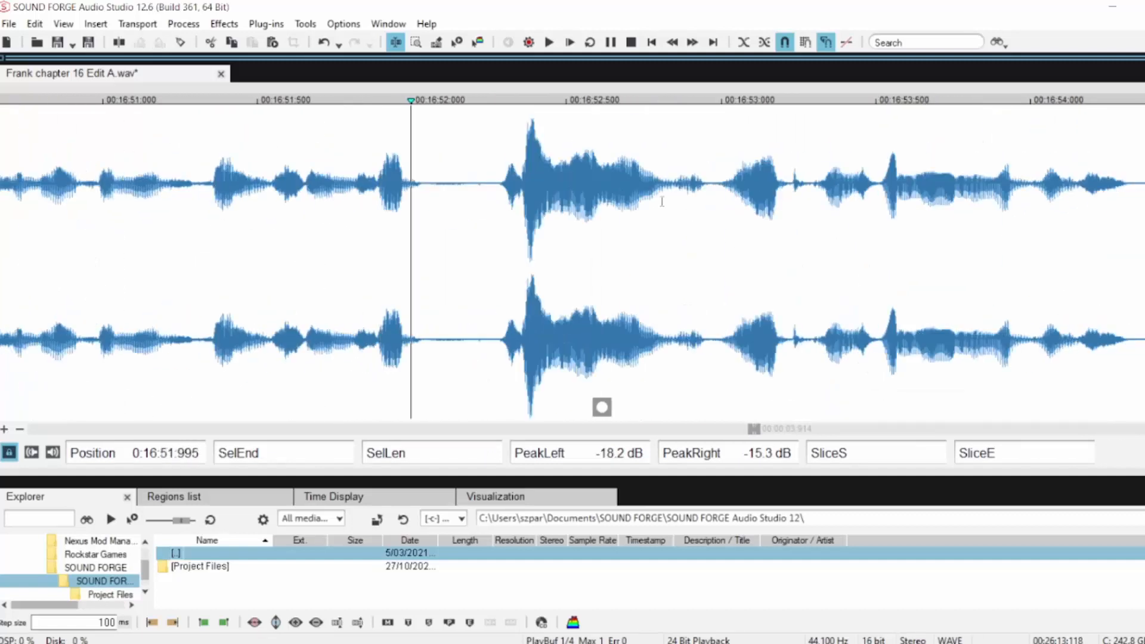
Replace the short pause from 16:52.032 to 16:52.279 with silence, give its start a brief crossfade, and audition it
drag(421, 188, 498, 190)
drag(429, 115, 443, 117)
click(307, 194)
key(space)
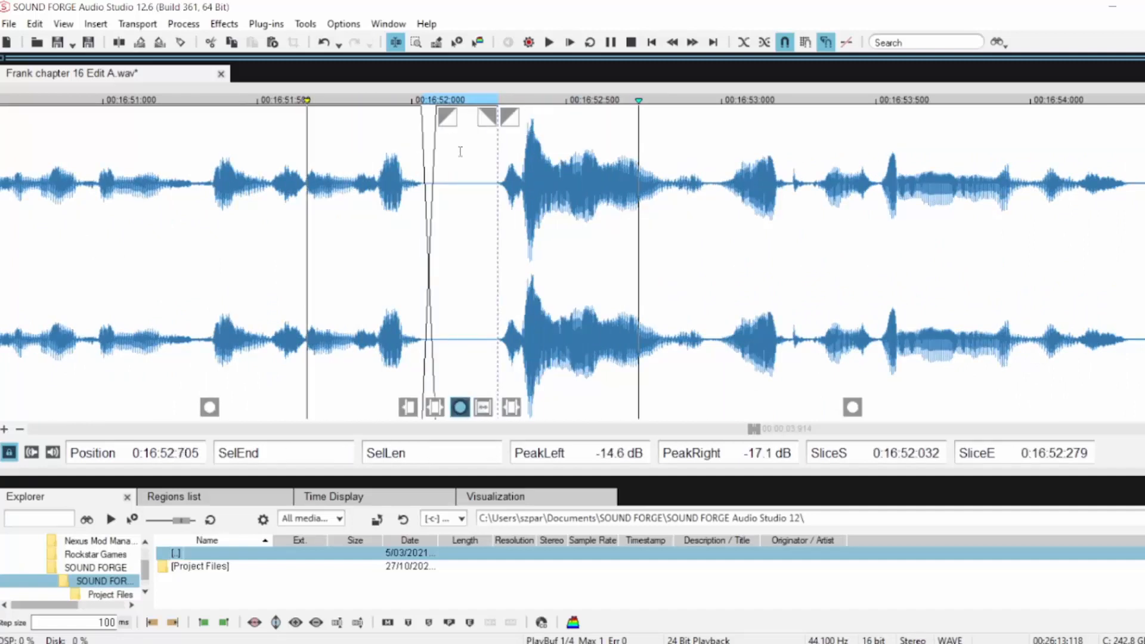
scroll(1016, 372, down, 1)
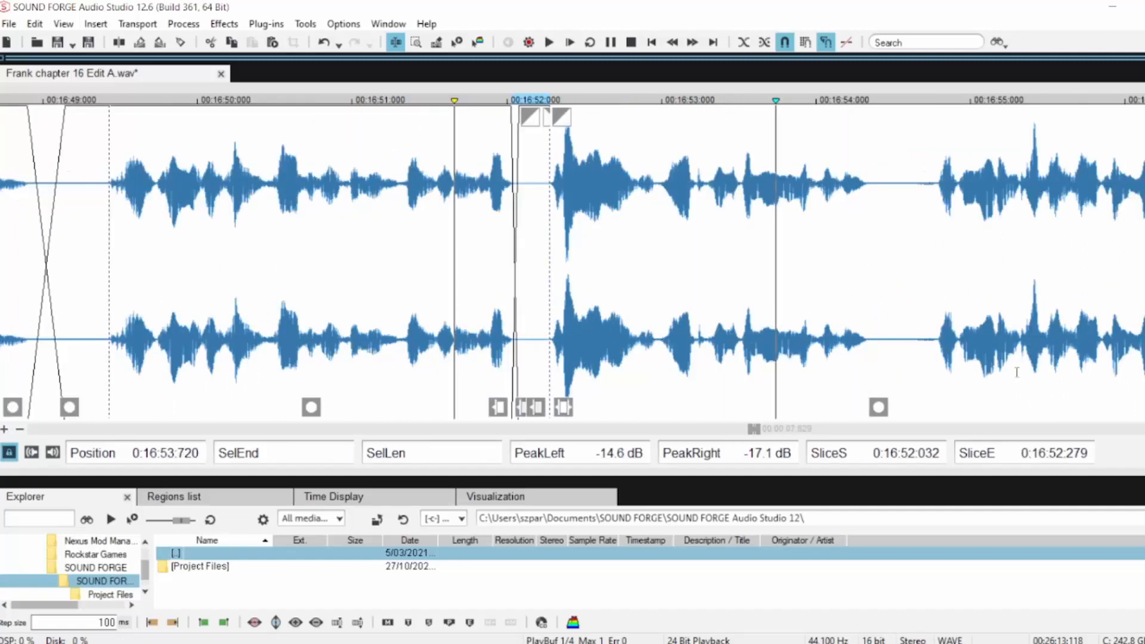
Replace the pause from 16:54.336 to 16:54.784 with silence, crossfade its start, and audition the result
drag(868, 179, 937, 215)
key(ctrl+m)
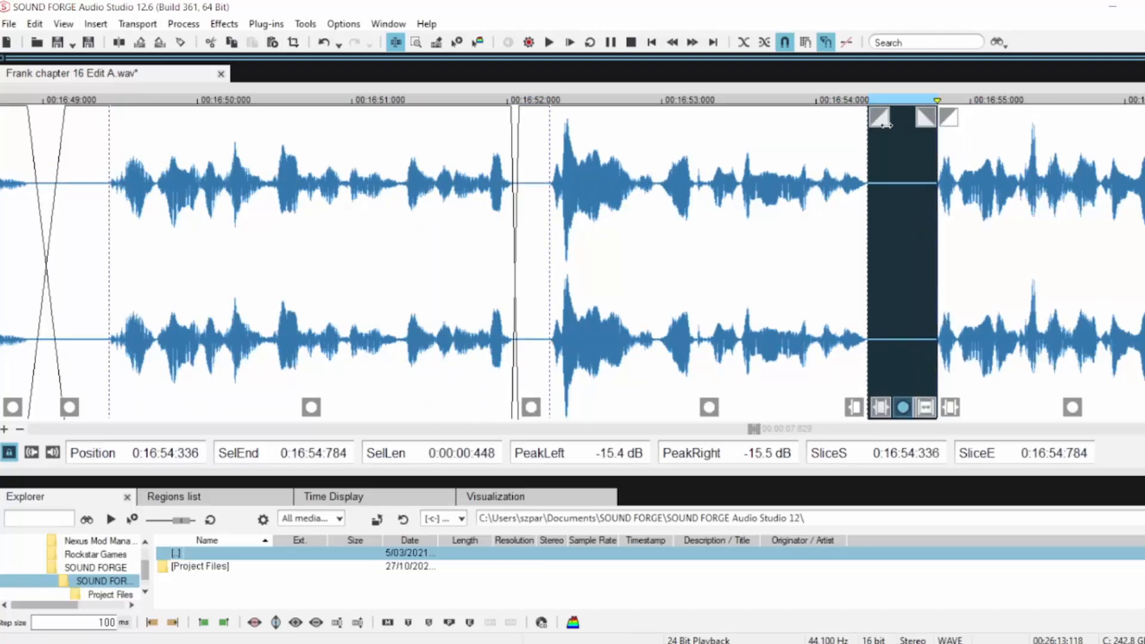
drag(886, 124, 894, 119)
key(space)
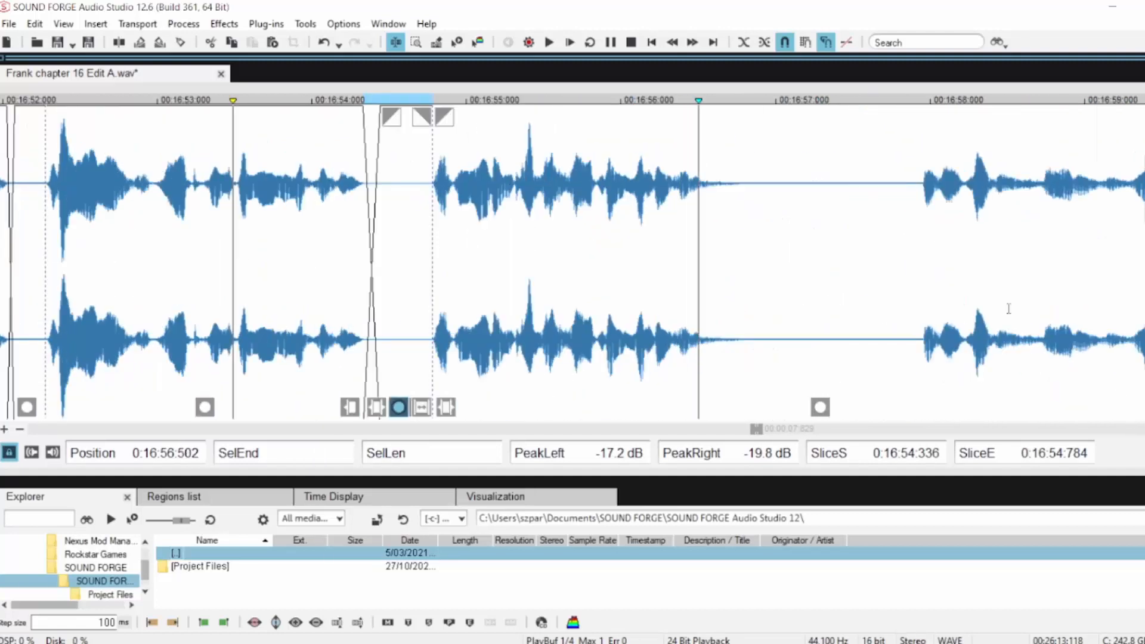
Replace the pause from 16:56.778 to 16:57.766 with silence, crossfade its start, and audition the phrase ending
drag(741, 197, 893, 217)
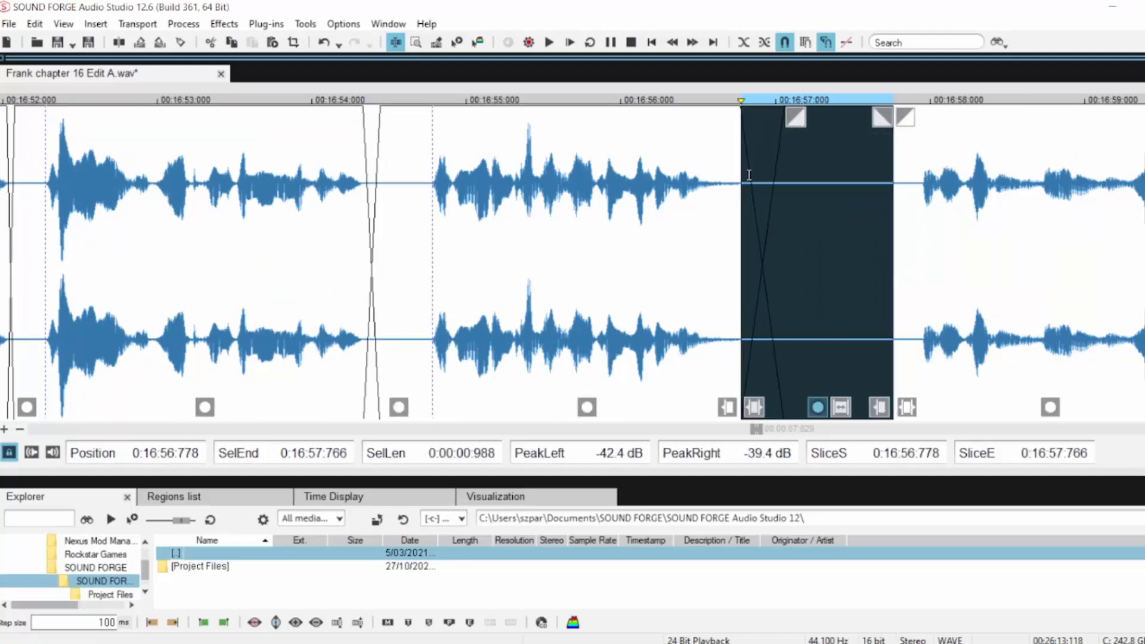
click(607, 173)
key(space)
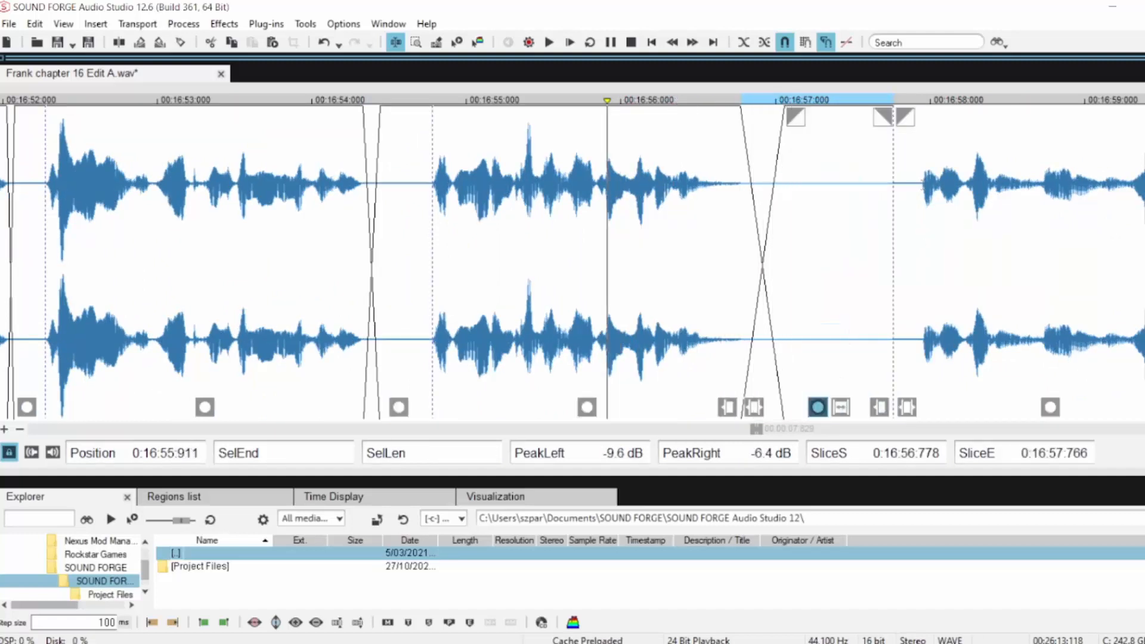
Delete the leftover gap from 16:57.766 to the next phrase and play on through the following narration
drag(921, 184, 893, 181)
key(Delete)
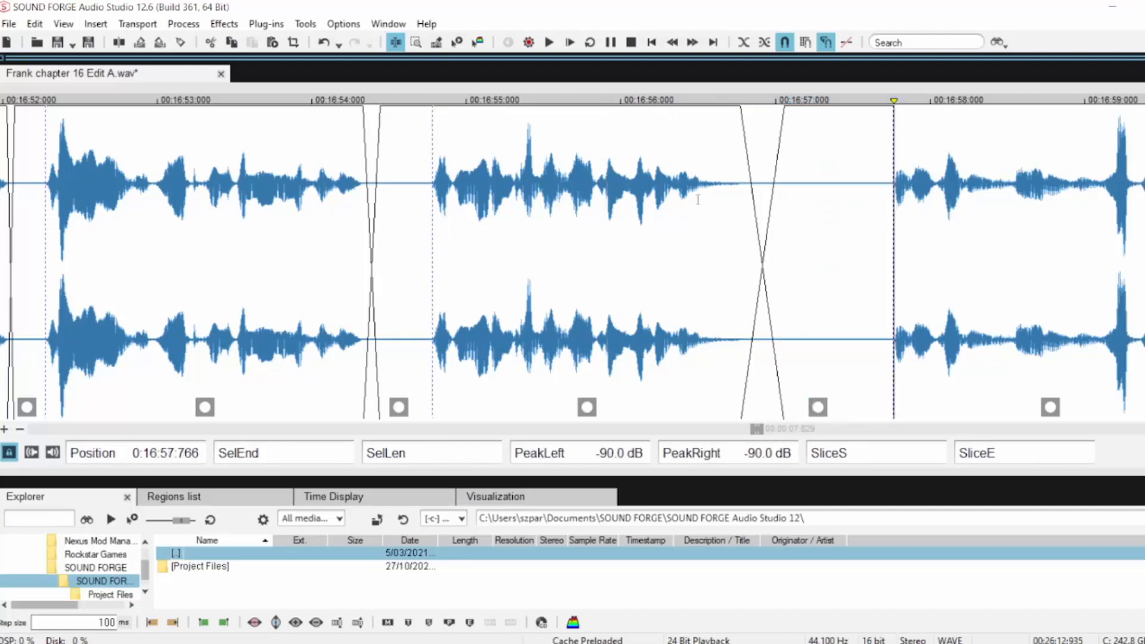
key(space)
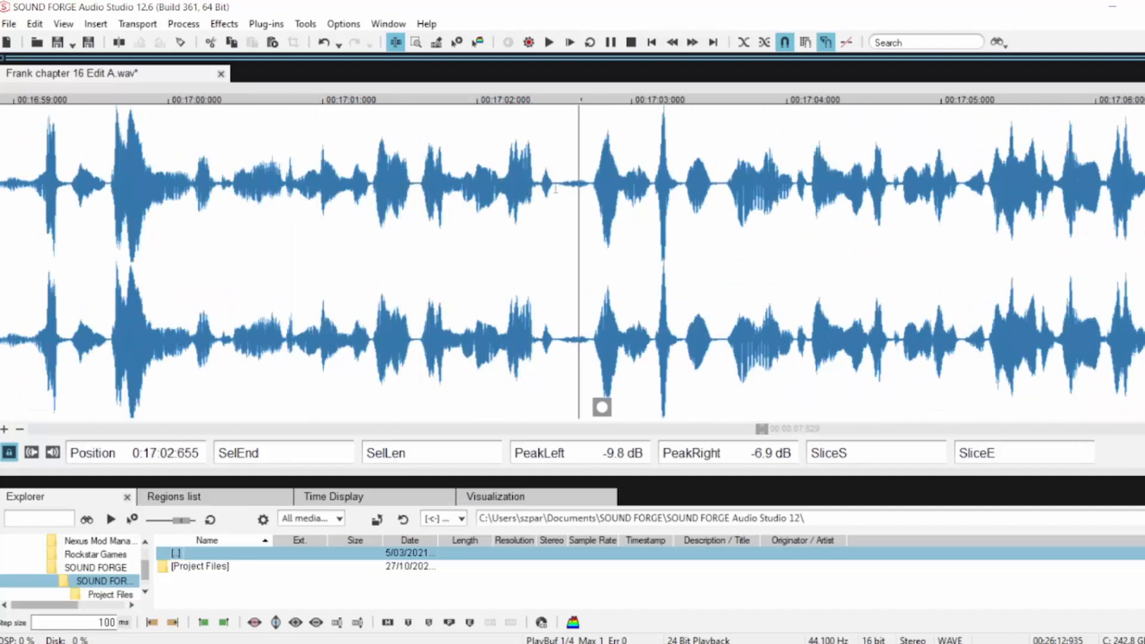
Replace the short pause from 17:02.498 to 17:02.727 with silence, crossfade its start briefly, and audition it
drag(555, 179, 589, 216)
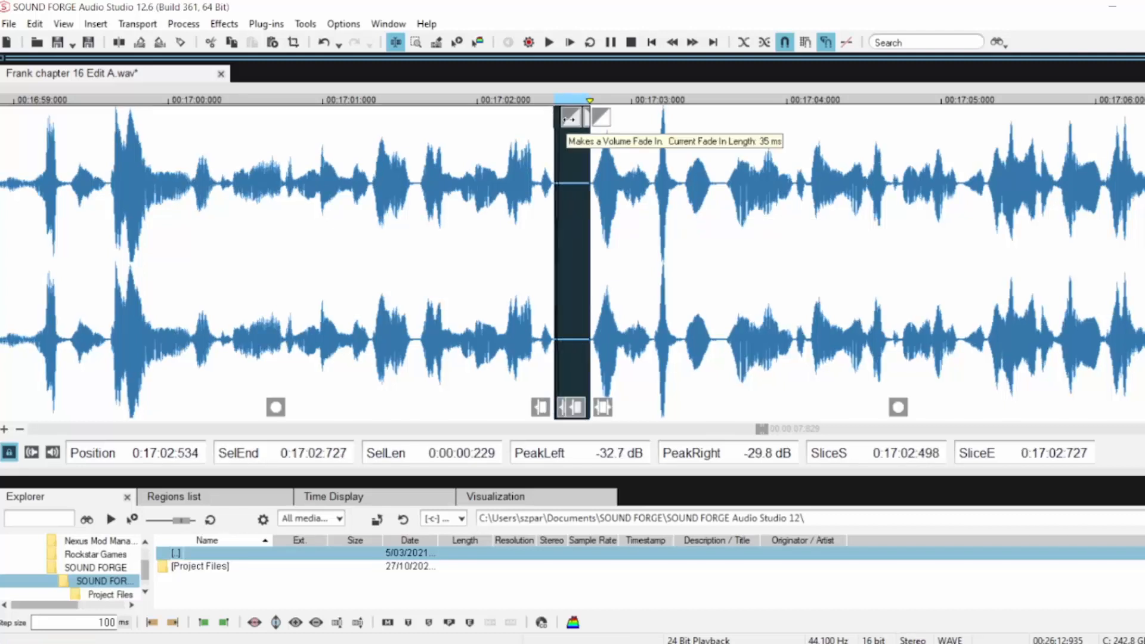
click(504, 148)
key(space)
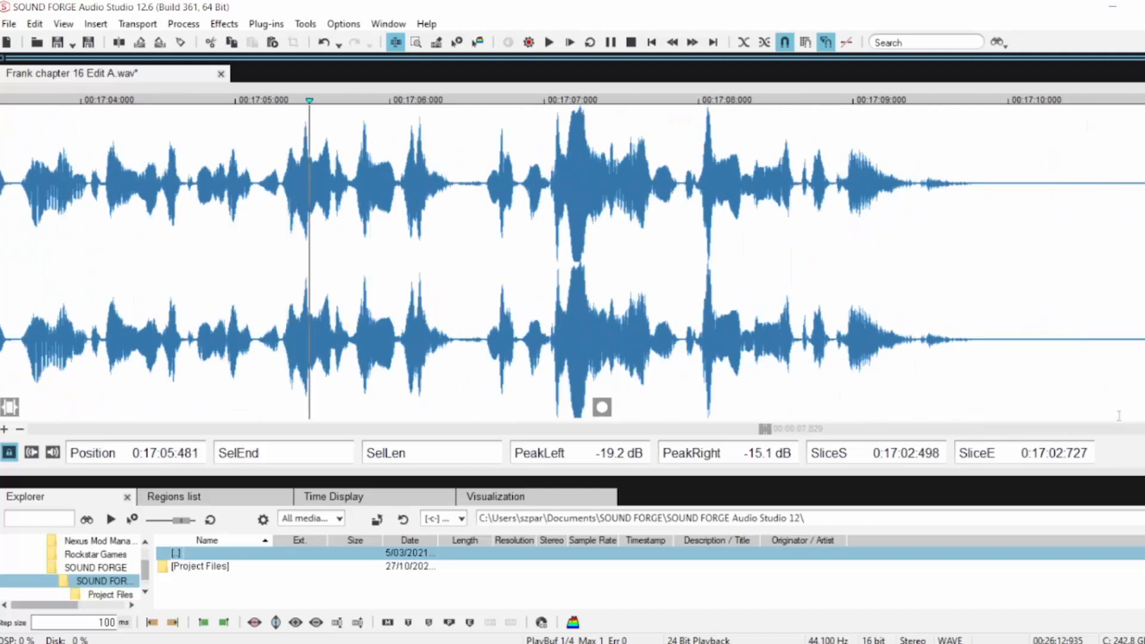
key(space)
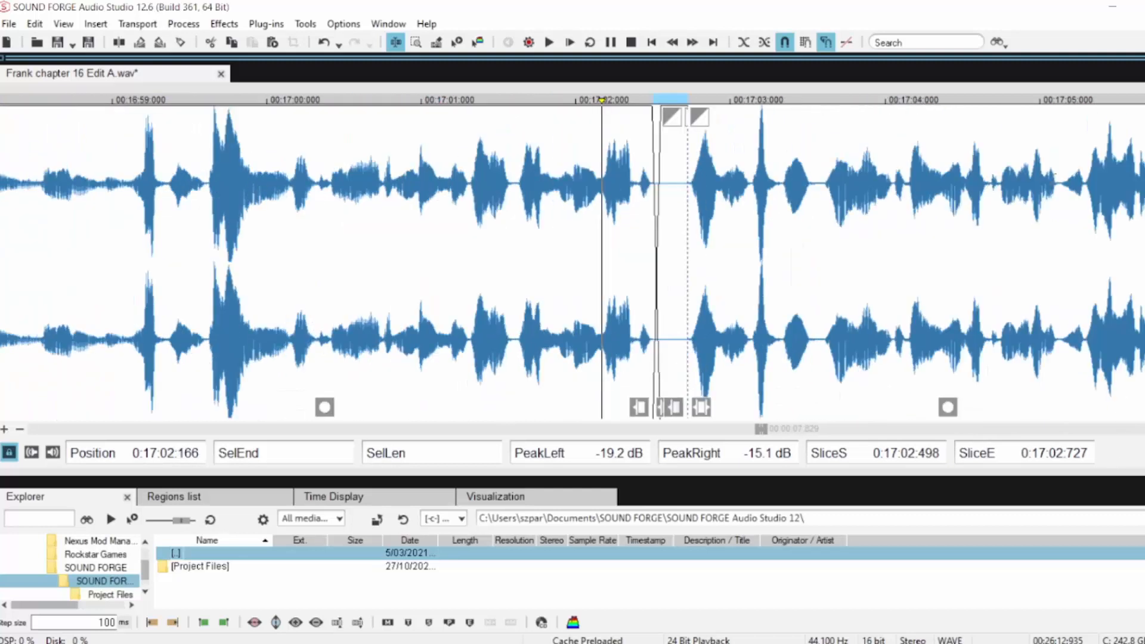
key(space)
Replace the breath from 17:05.118 to 17:05.300 with silence, crossfade its start over 38 ms, and audition it
scroll(1062, 200, up, 2)
key(space)
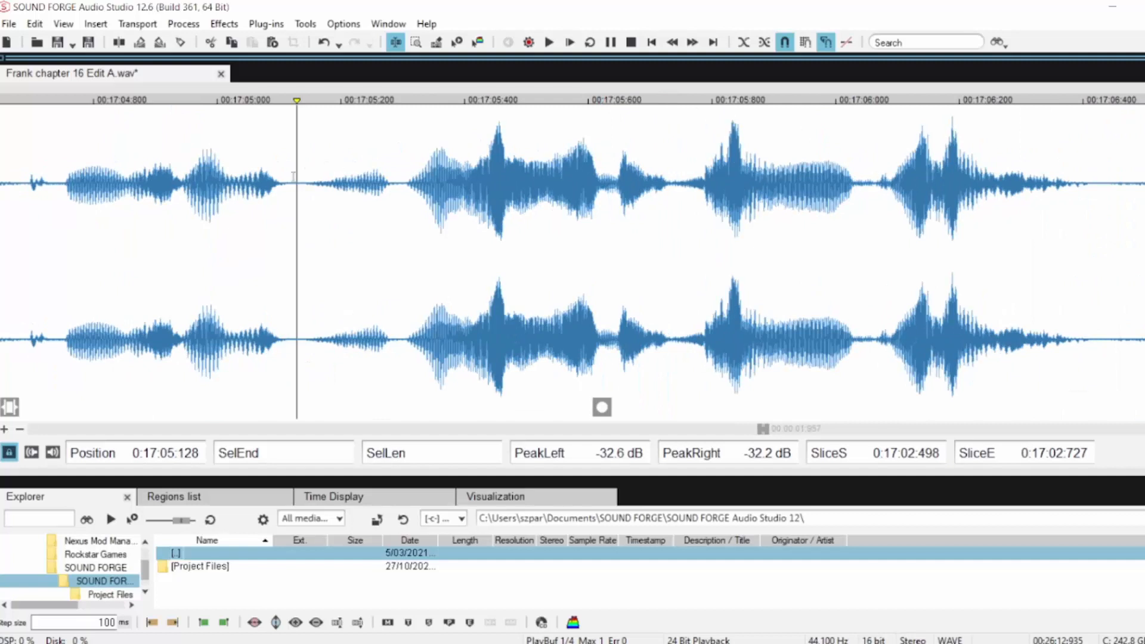
drag(291, 177, 403, 179)
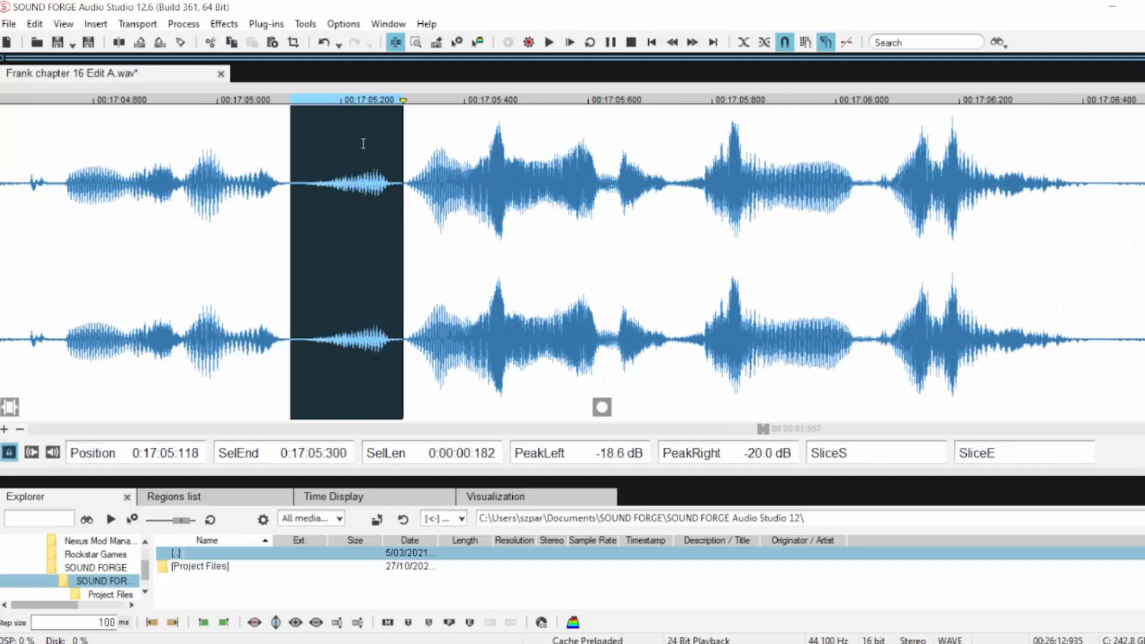
drag(305, 120, 326, 119)
click(163, 193)
key(space)
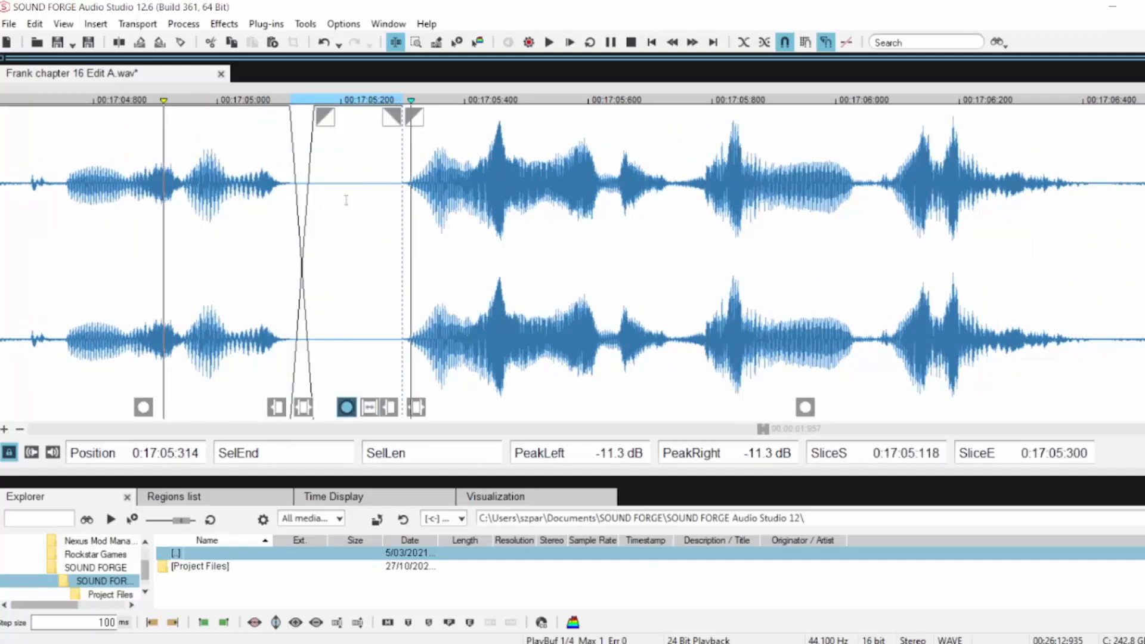
scroll(608, 219, down, 1)
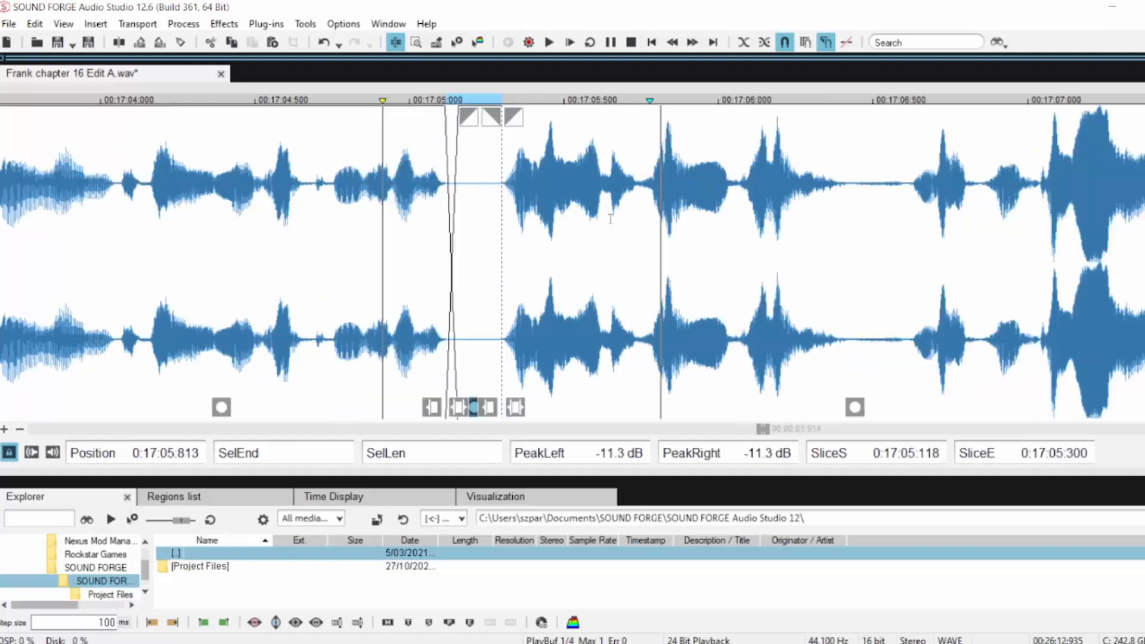
scroll(610, 219, down, 1)
key(space)
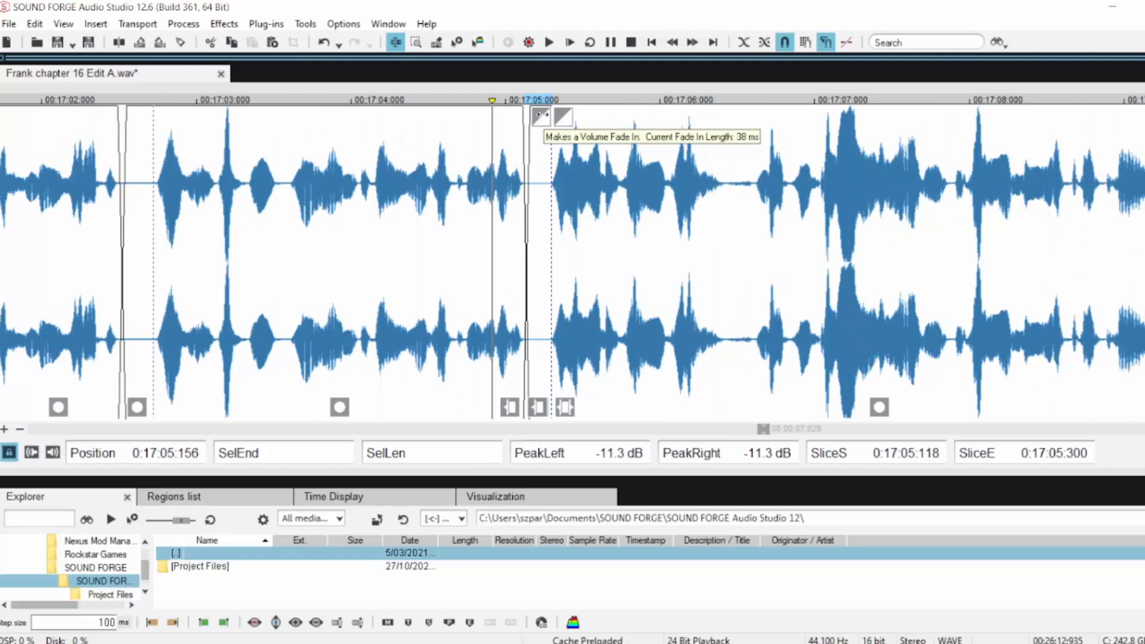
Lengthen the crossfade at 17:05.118, shorten it again, and audition the transition
key(space)
key(space)
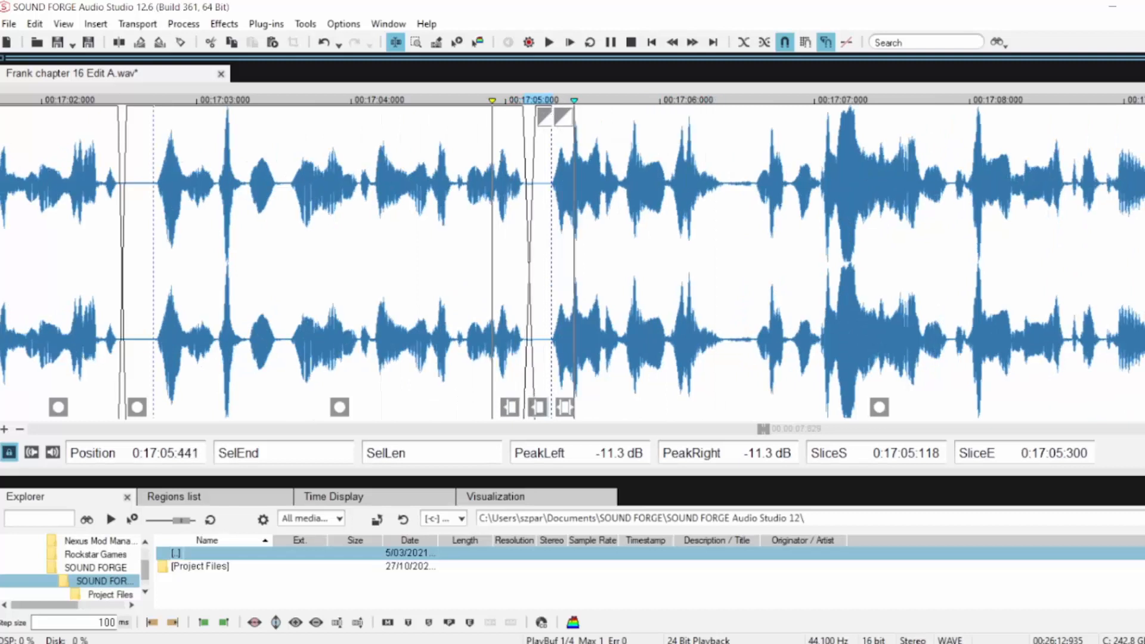
click(442, 183)
drag(545, 120, 534, 115)
key(space)
key(space)
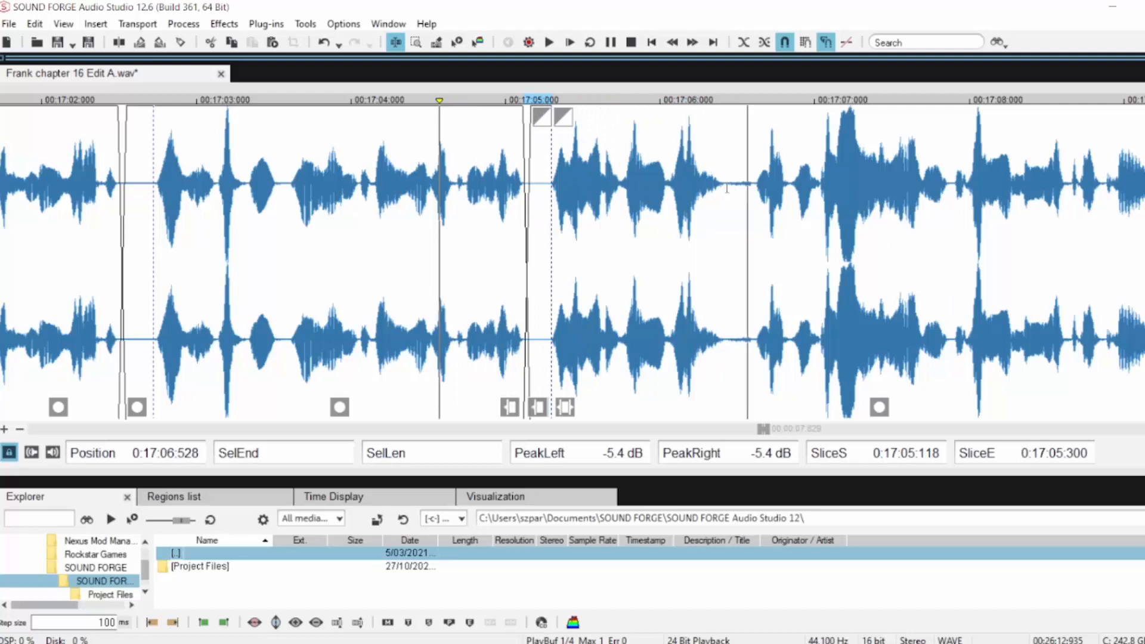
key(space)
Try replacing the pause from 17:06.406 to 17:06.615 with silence and a short fade-in, and undo the replacement
drag(722, 188, 755, 201)
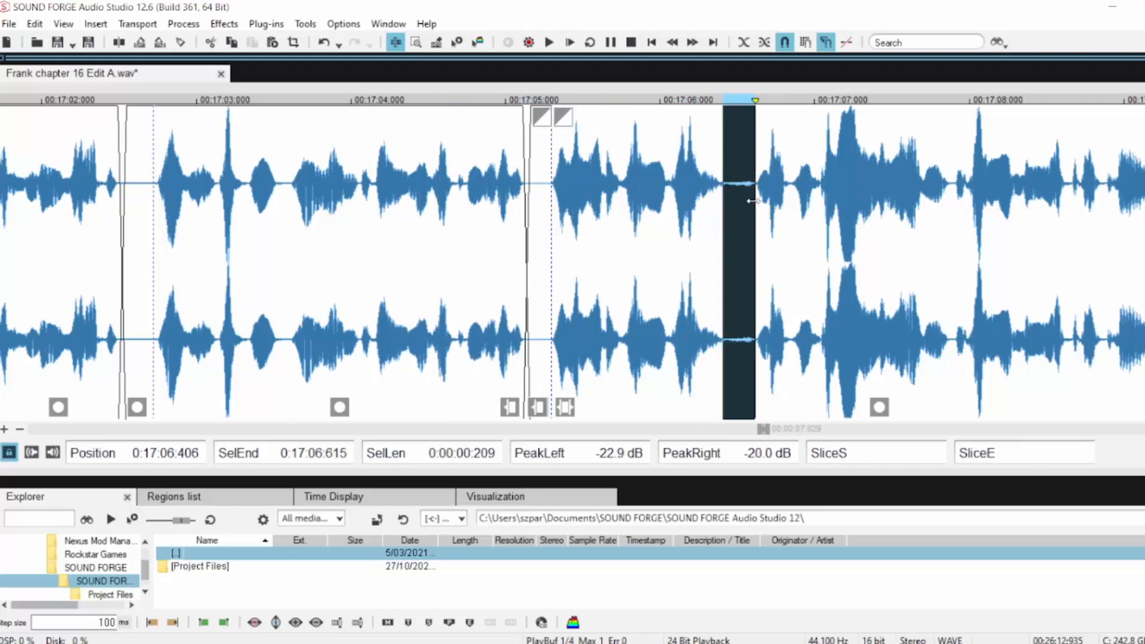
key(ctrl+v)
drag(727, 115, 735, 115)
click(690, 135)
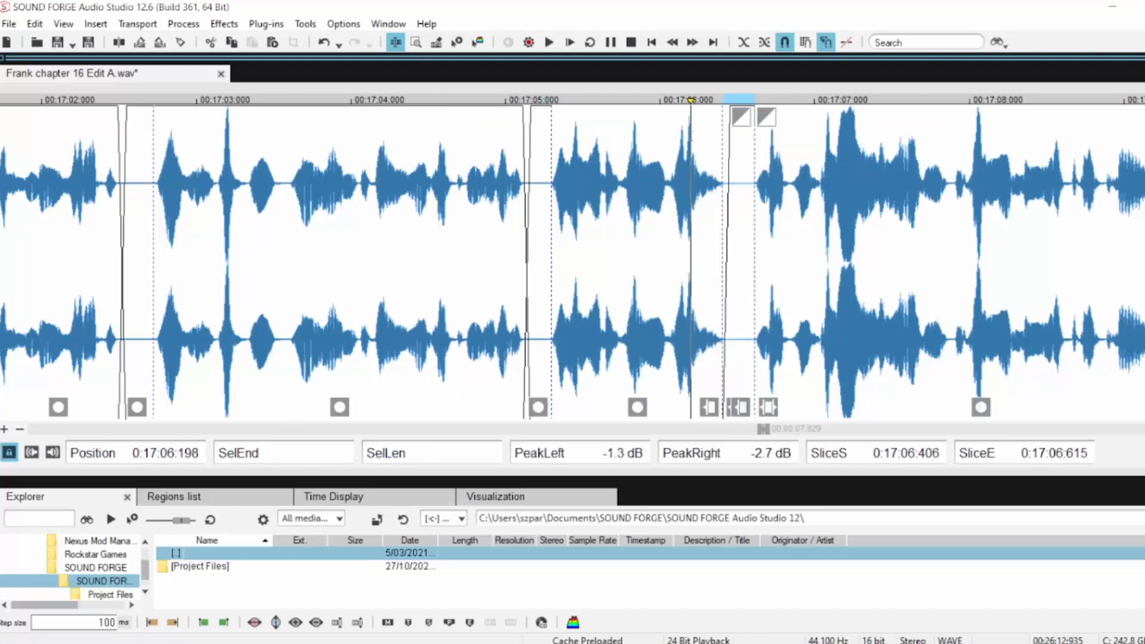
key(ctrl+z)
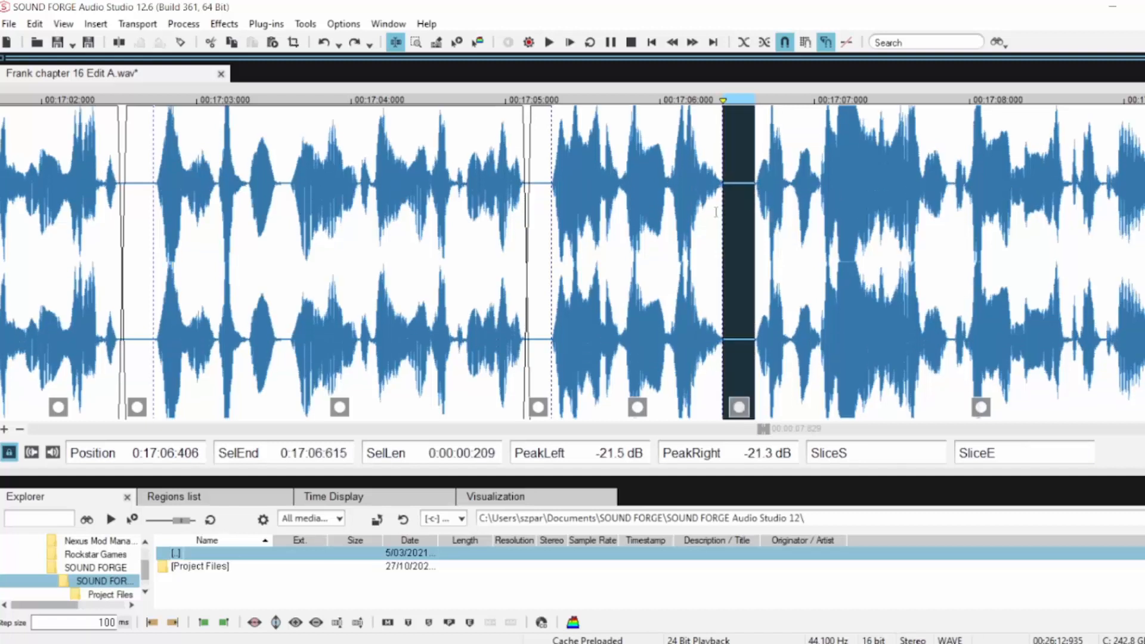
Replace the selected pause from 17:06.406 to 17:06.615 with silence, crossfade its start, and audition the following phrase
scroll(706, 241, down, 1)
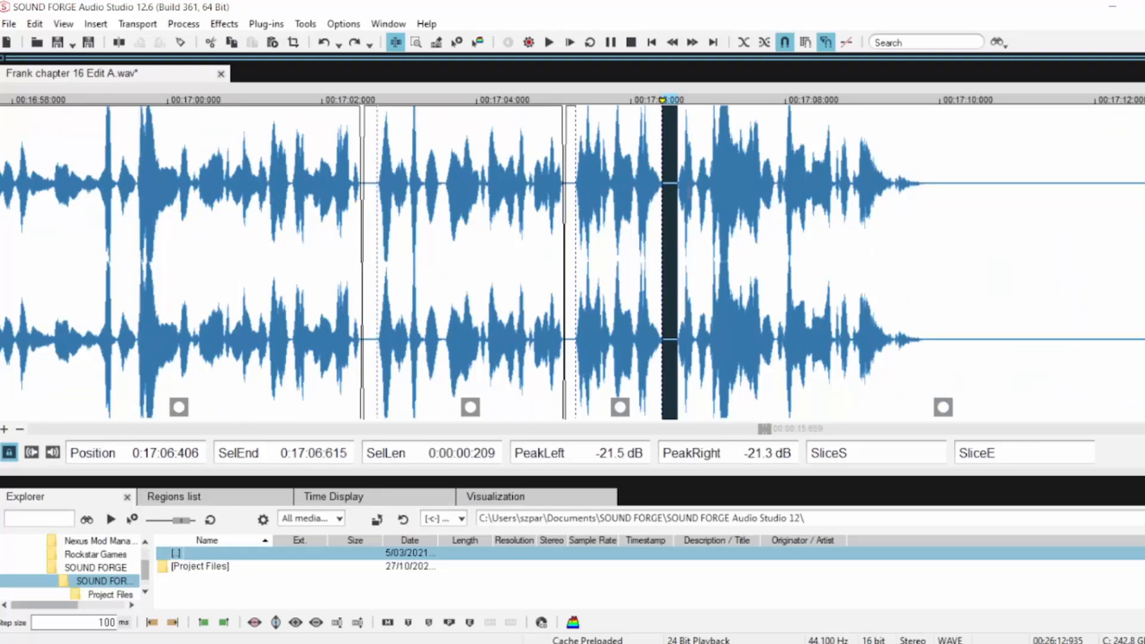
scroll(674, 154, up, 4)
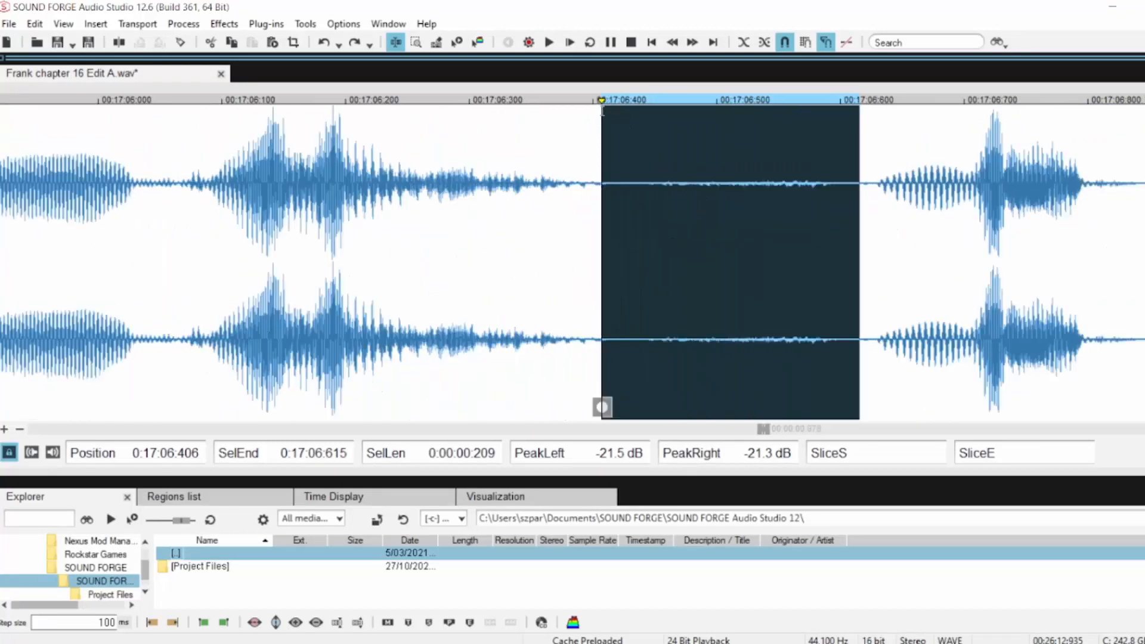
mouse_move(631, 135)
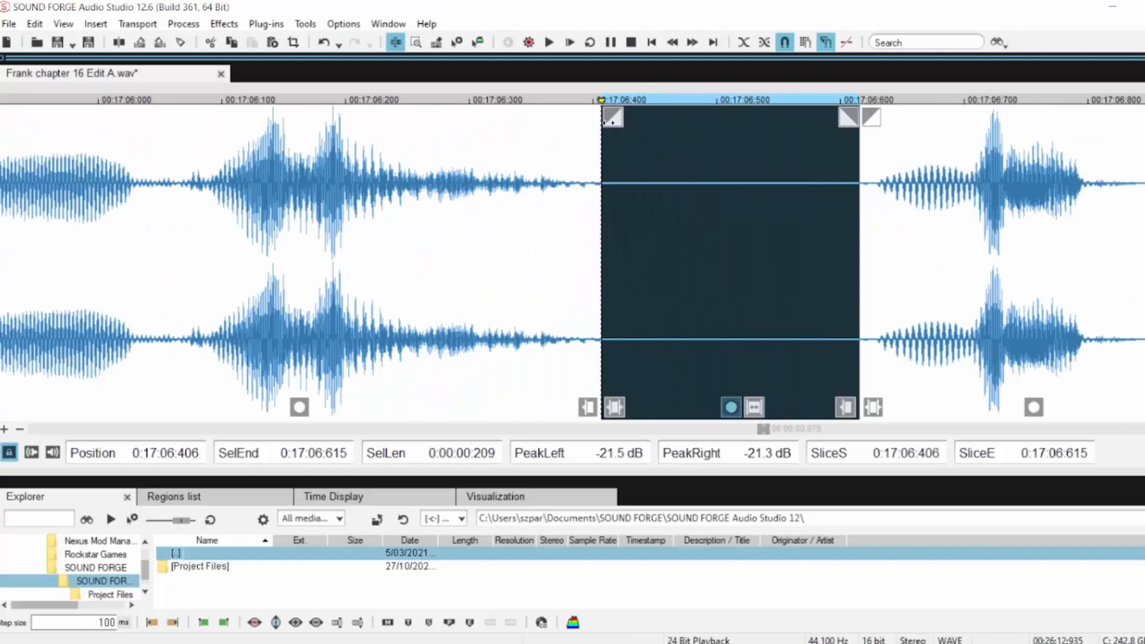
drag(608, 122, 674, 123)
click(324, 185)
key(space)
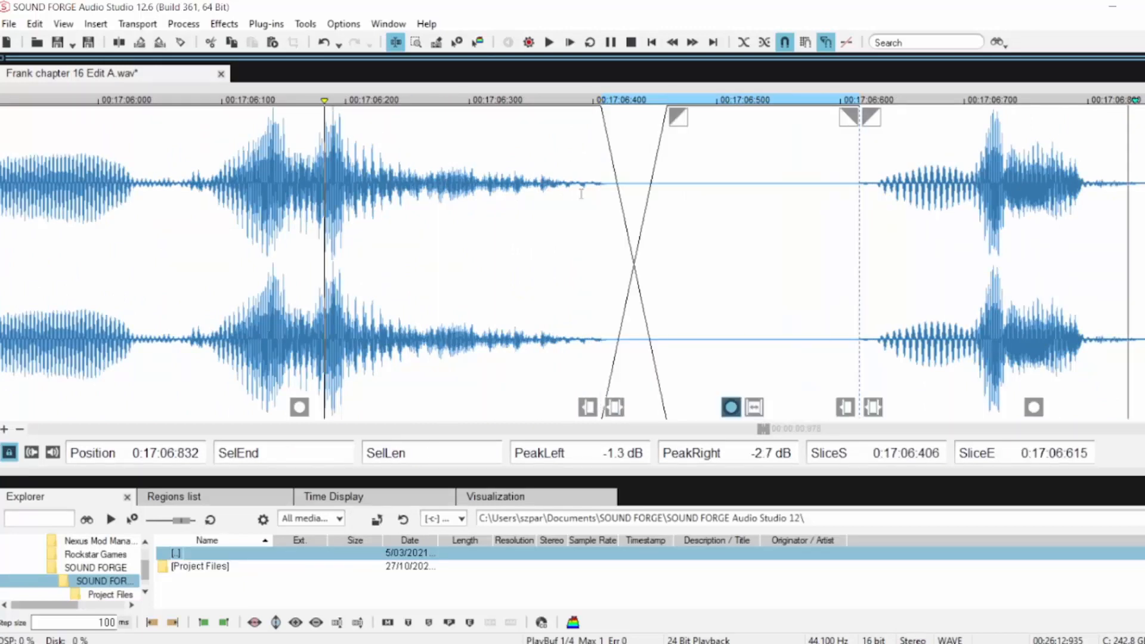
scroll(581, 193, down, 4)
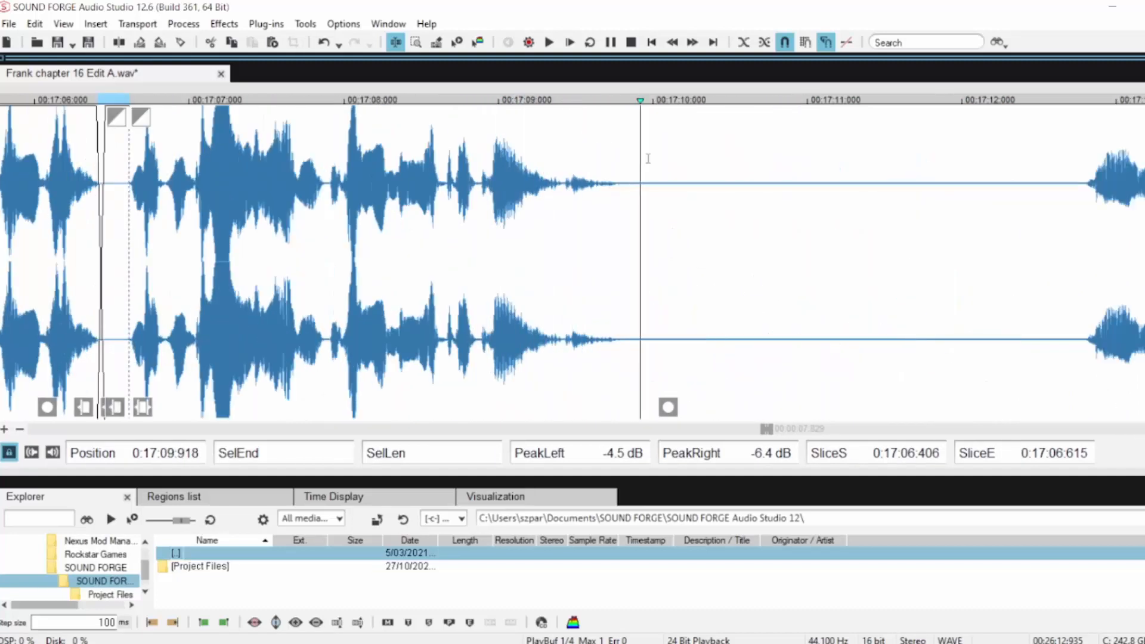
Replace the pause from 17:09.786 to 17:10.826 with silence, crossfade its start, and audition the phrase ending
drag(621, 191, 779, 196)
key(t)
drag(631, 117, 689, 116)
click(467, 179)
key(space)
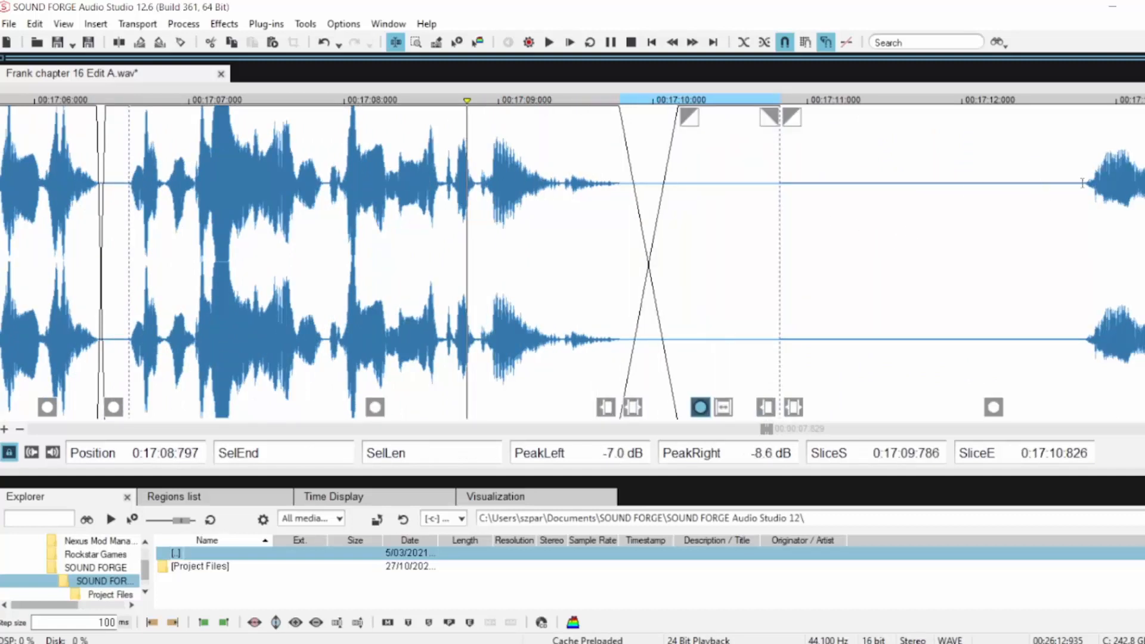
Delete the excess silence from 17:10.826 to 17:12.794 and audition the tightened gap
drag(1082, 183, 786, 205)
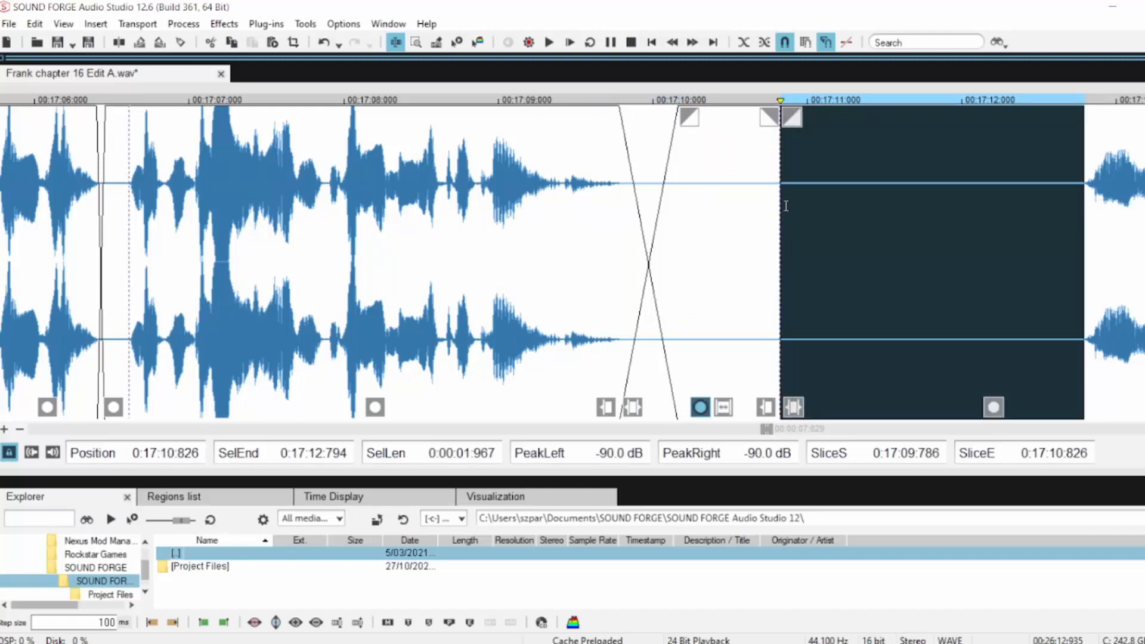
key(Delete)
key(space)
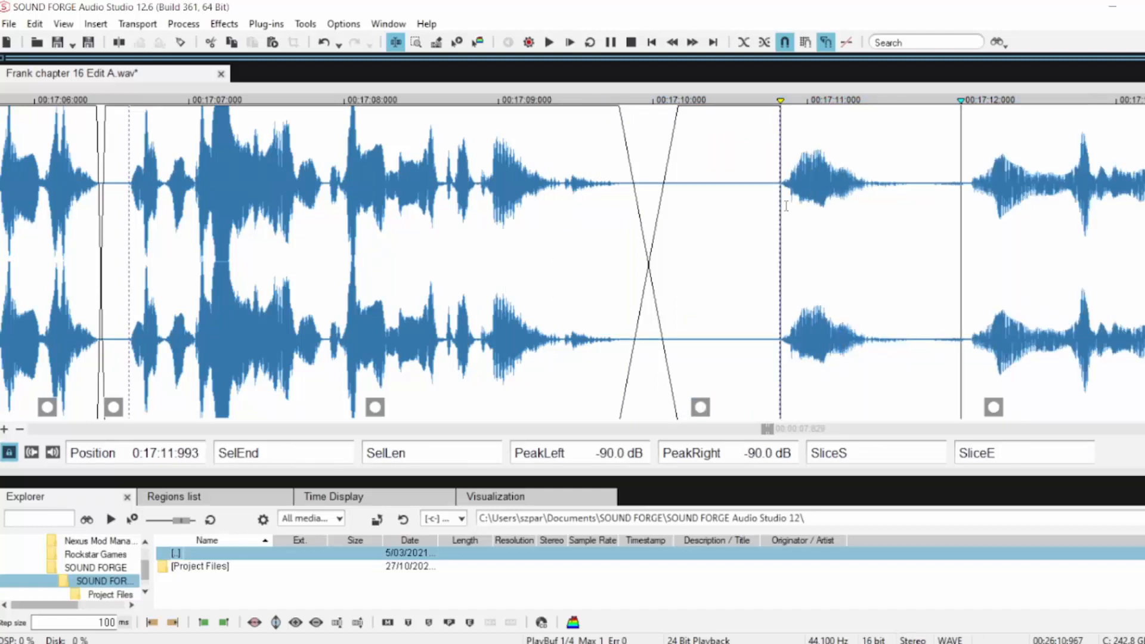
key(space)
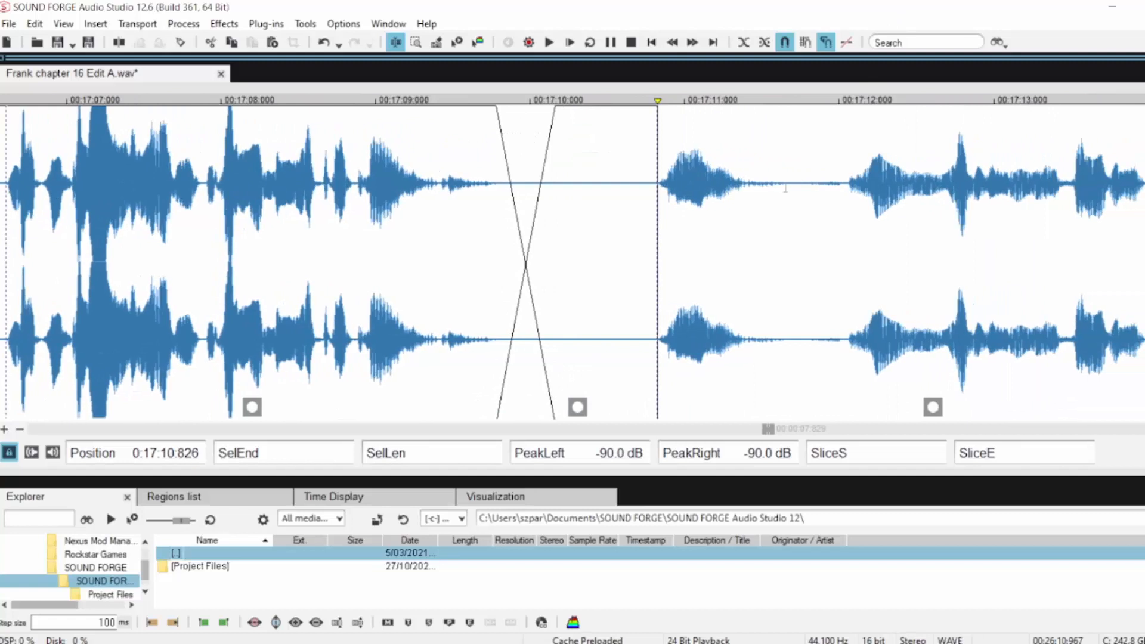
Replace the pause from 17:11.645 to 17:12.053 with silence crossfaded at its start, and delete about 0.2 s from the silence's end
drag(799, 189, 848, 211)
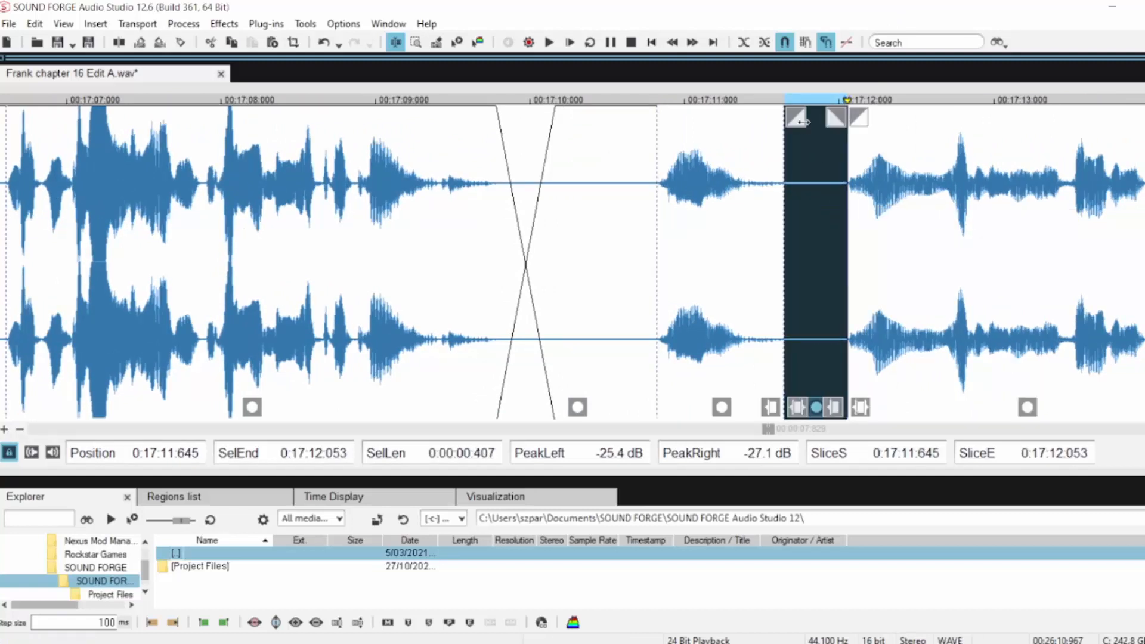
drag(795, 117, 812, 117)
key(space)
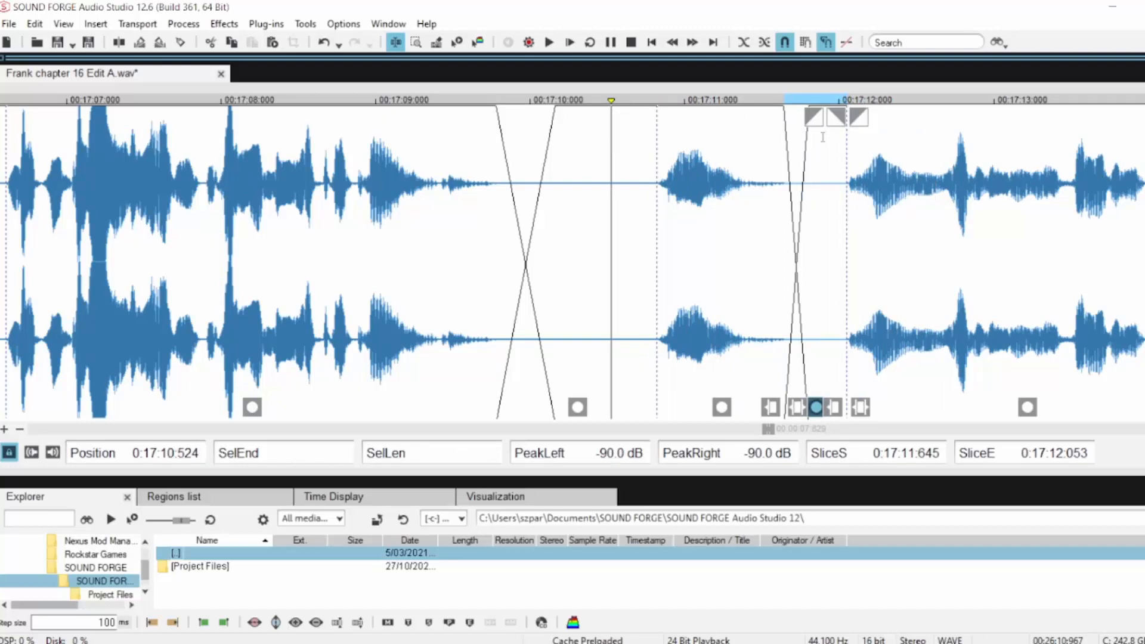
drag(815, 179, 844, 196)
key(Delete)
key(space)
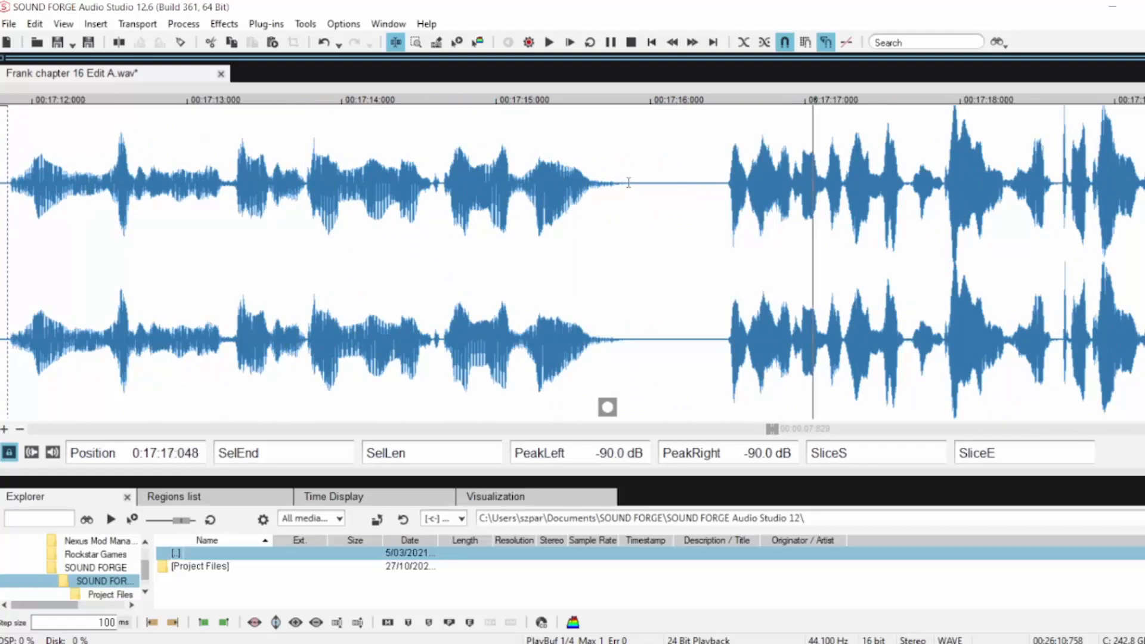
Replace the pause from 17:15.830 to 17:16.493 with silence crossfaded at its start, and delete its last part from 17:16.279
drag(625, 183, 726, 216)
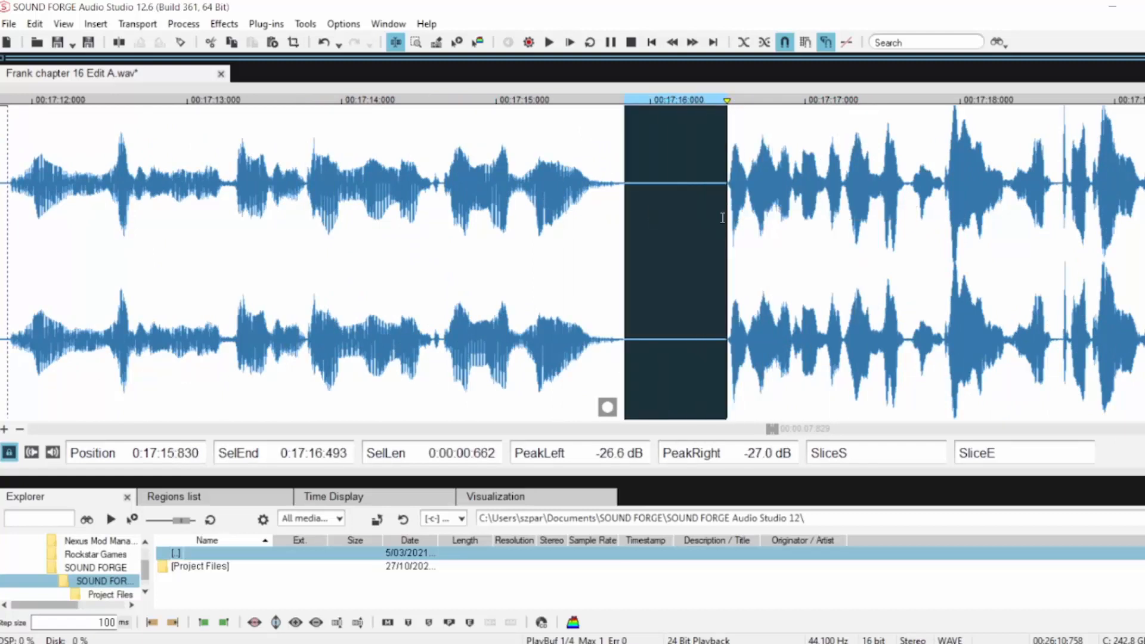
key(Delete)
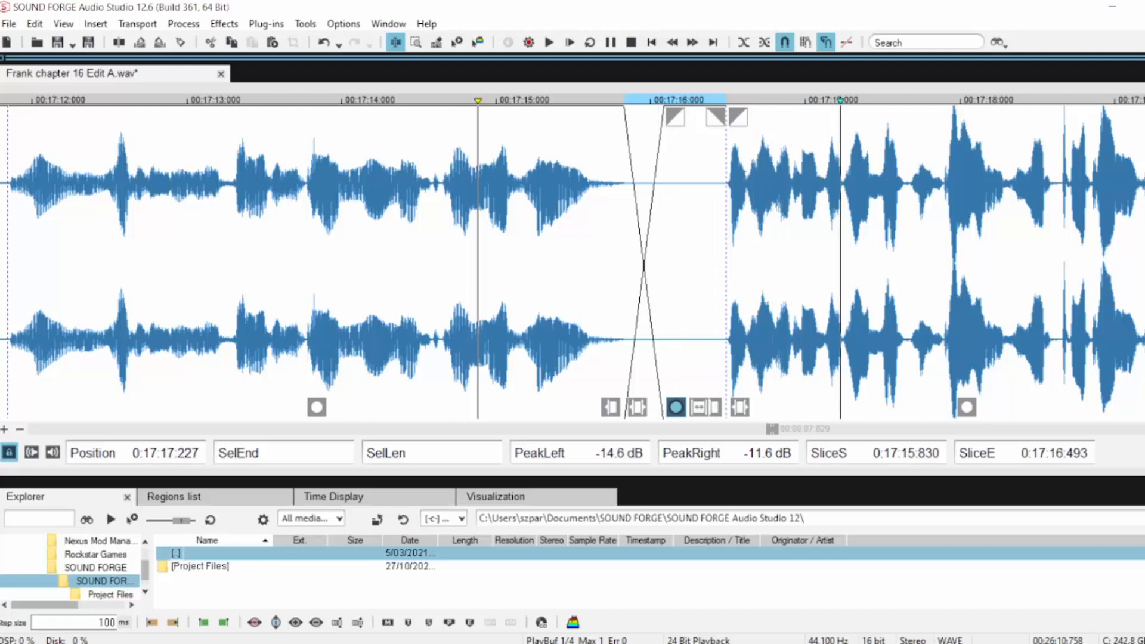
drag(694, 179, 726, 182)
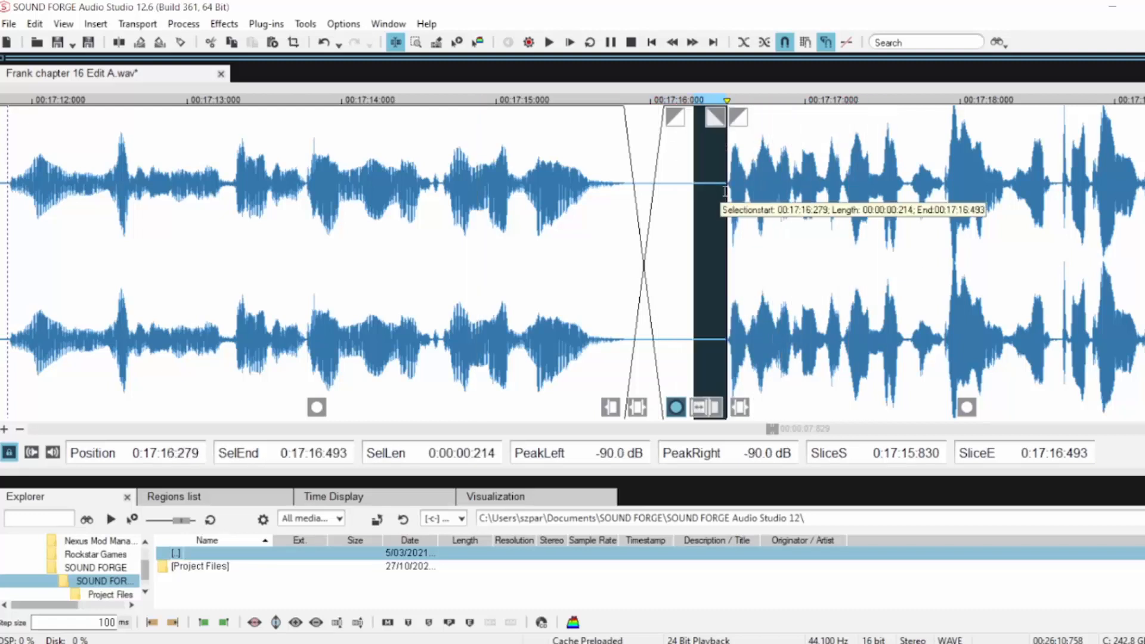
key(Delete)
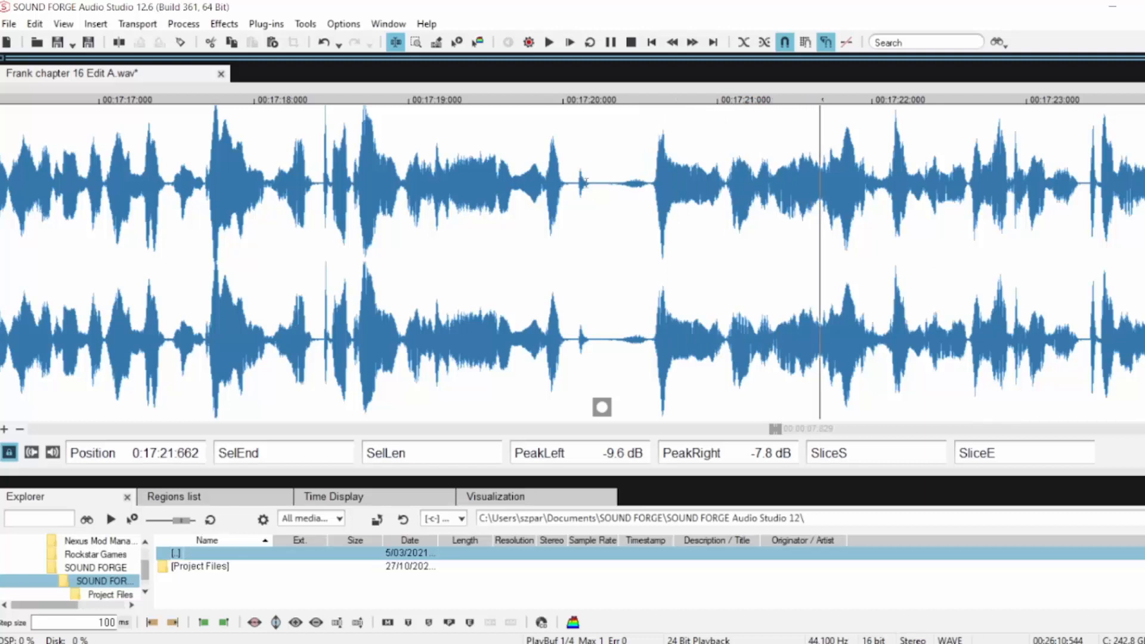
Replace the breath from 17:20.173 to 17:20.571 with silence crossfaded at its start, and audition the transition
drag(588, 181, 650, 203)
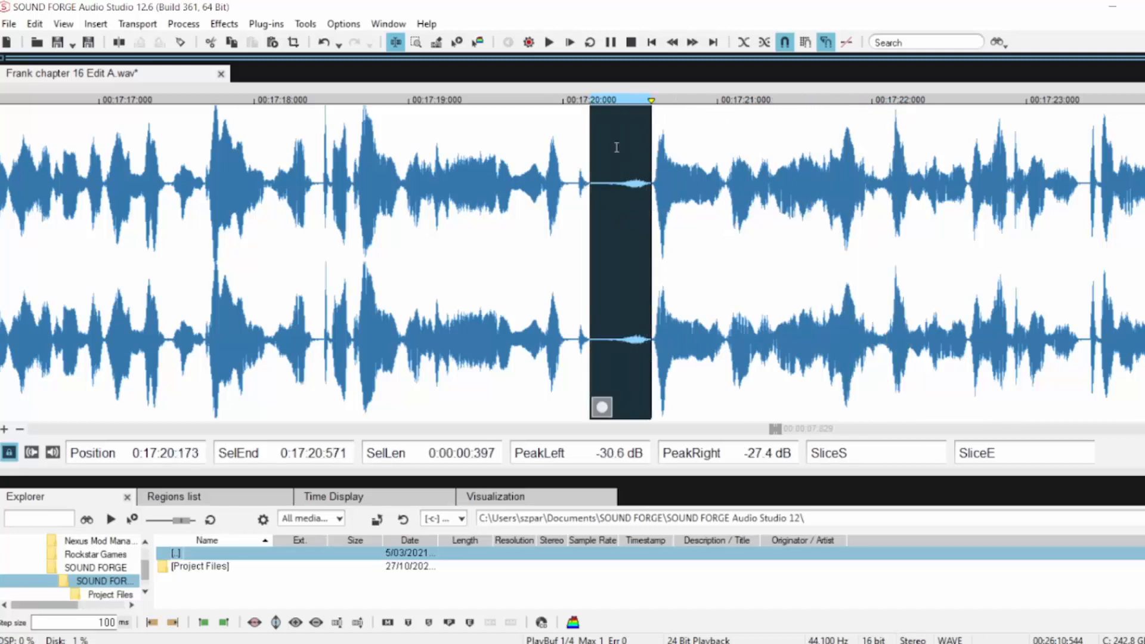
drag(597, 112, 616, 113)
click(501, 179)
key(space)
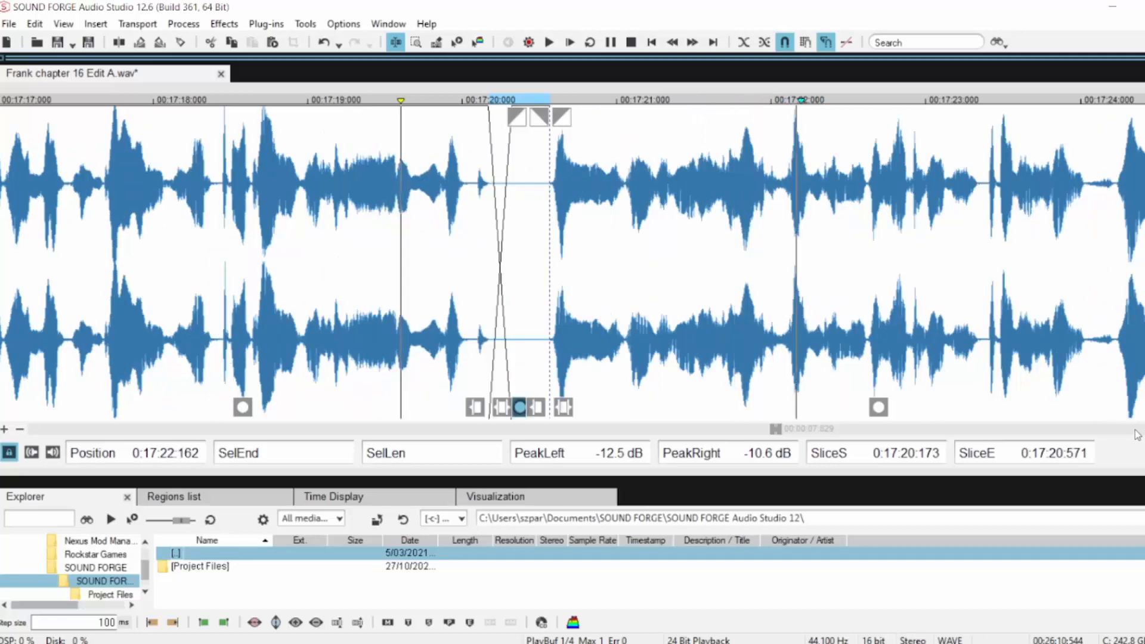
Replace the breath from 17:24.017 to 17:24.236 with silence, add a short crossfade at its start, and audition it
click(480, 181)
scroll(480, 181, up, 2)
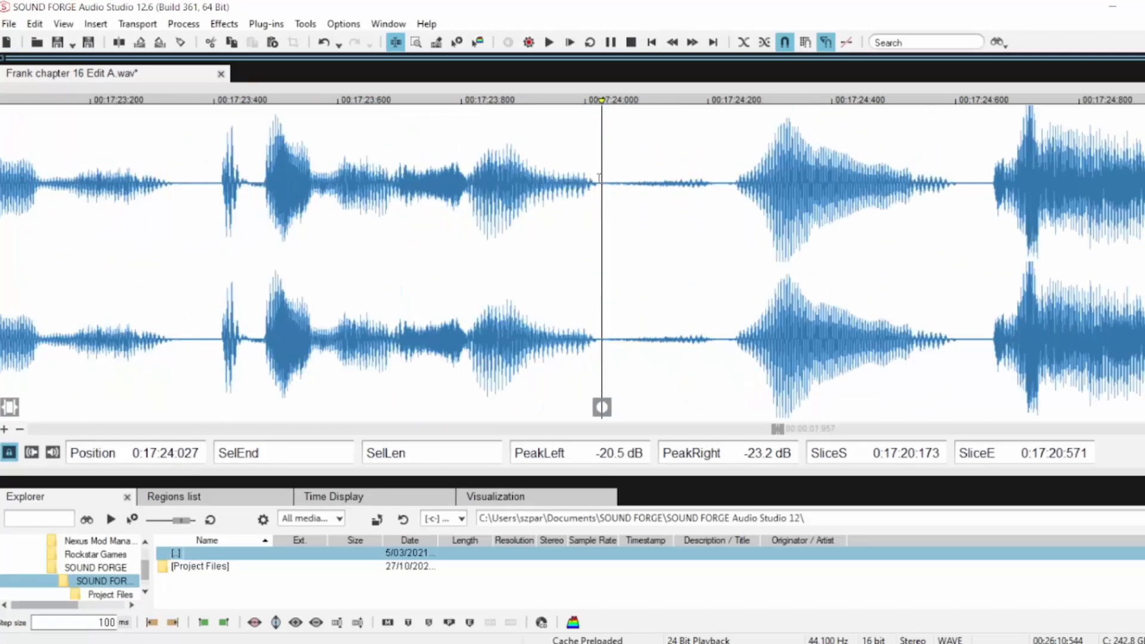
drag(595, 182, 730, 200)
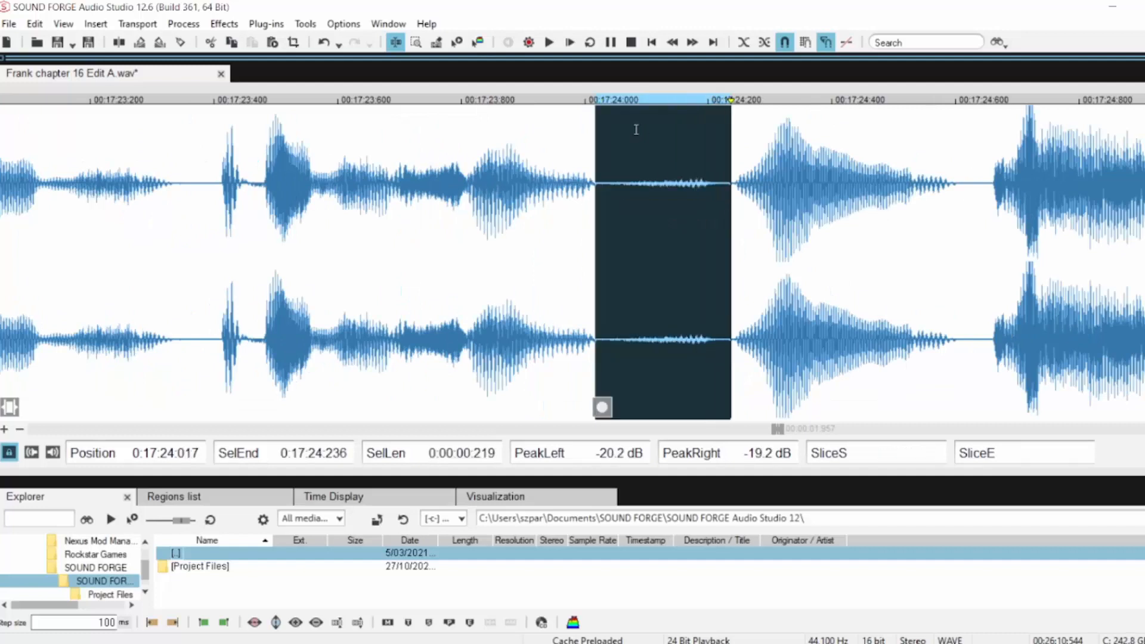
drag(606, 118, 640, 119)
click(455, 173)
key(space)
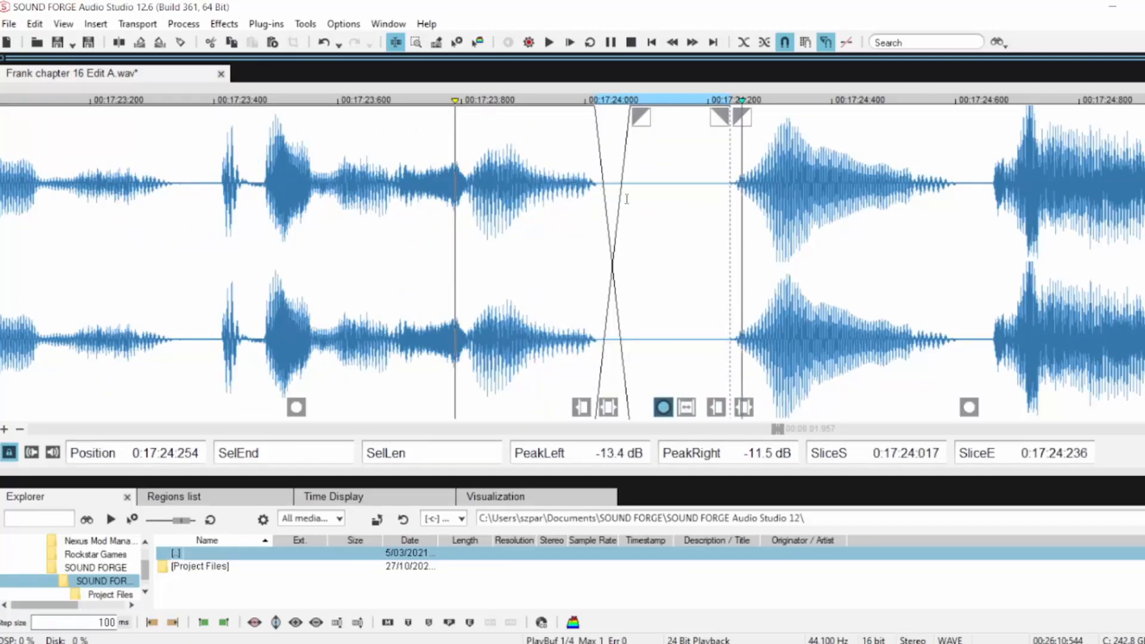
Replace the pause from 17:26.244 to 17:27.254 with silence crossfaded at its start, and delete the leftover gap before the next phrase
scroll(758, 218, down, 2)
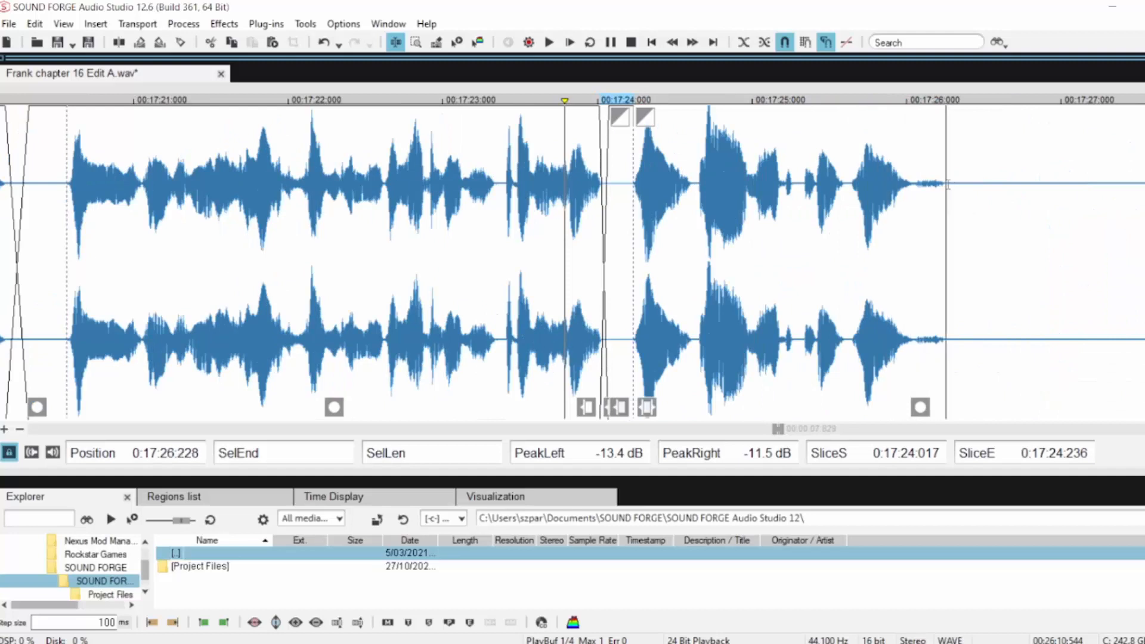
drag(943, 203, 1100, 193)
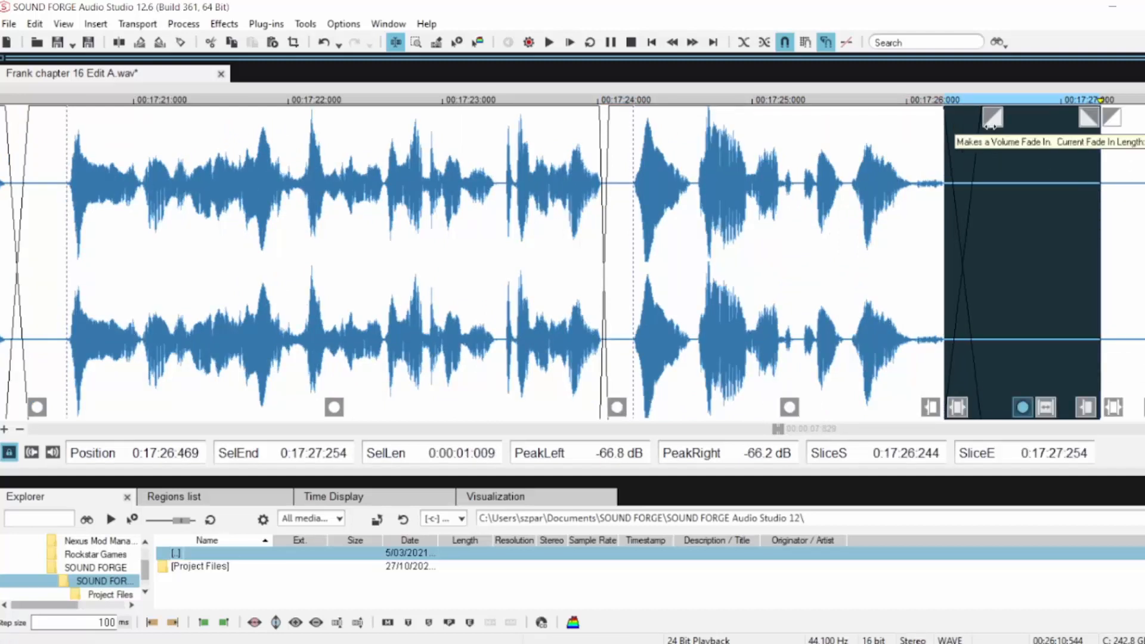
drag(952, 120, 994, 117)
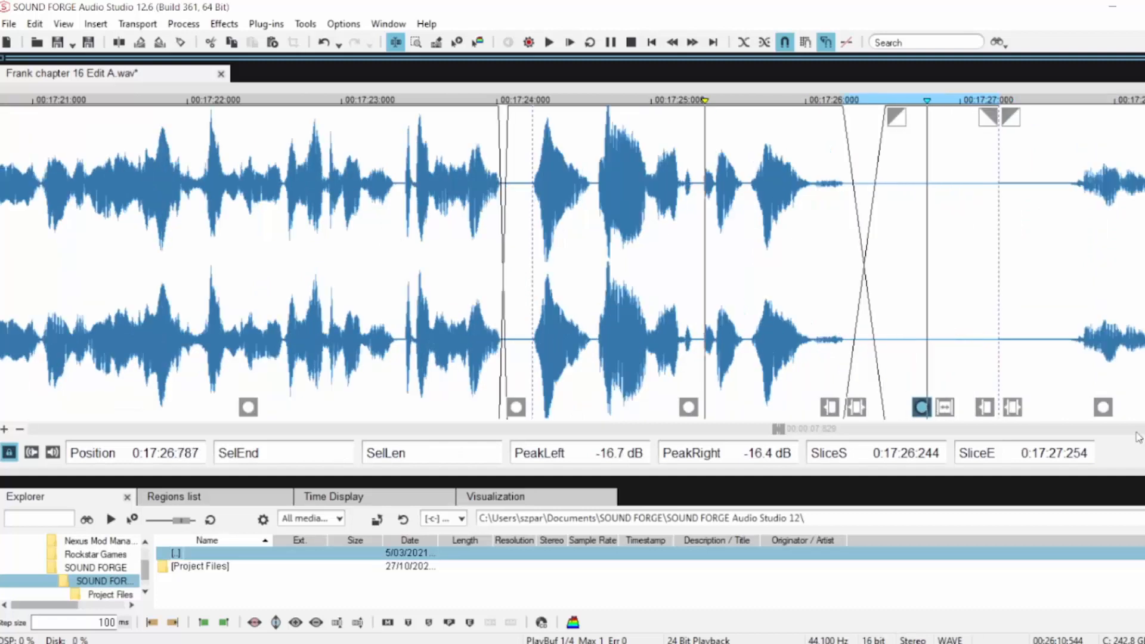
drag(665, 182, 598, 191)
key(Delete)
key(space)
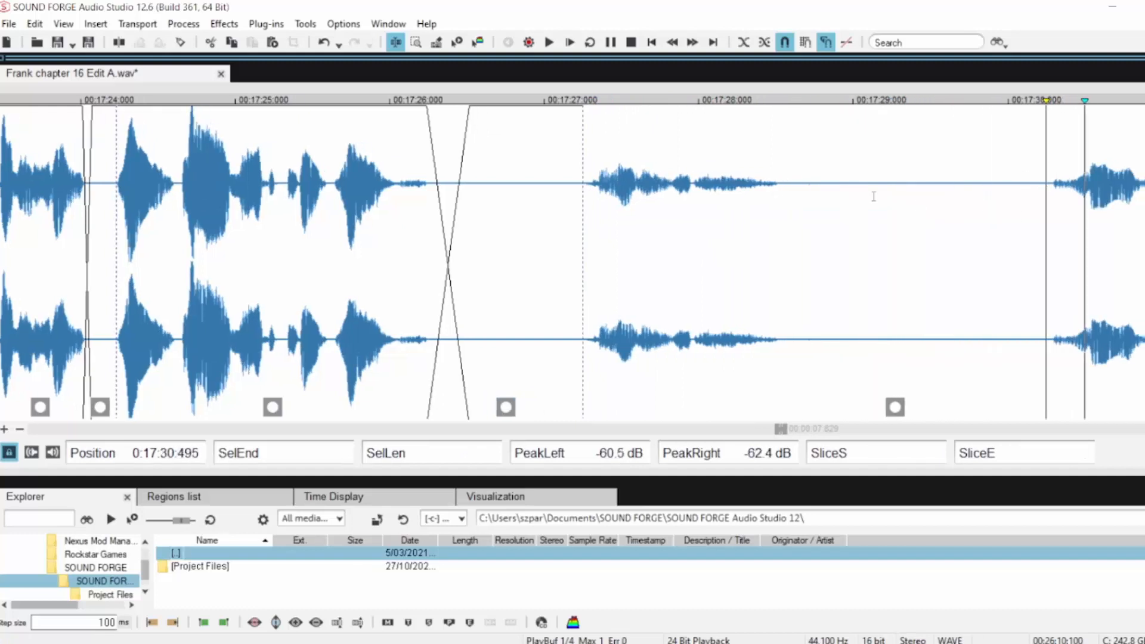
Replace the pause from 17:28.520 to 17:29.468 with silence crossfaded at its start, and delete the leftover gap up to 17:30.289
drag(677, 184, 823, 196)
key(t)
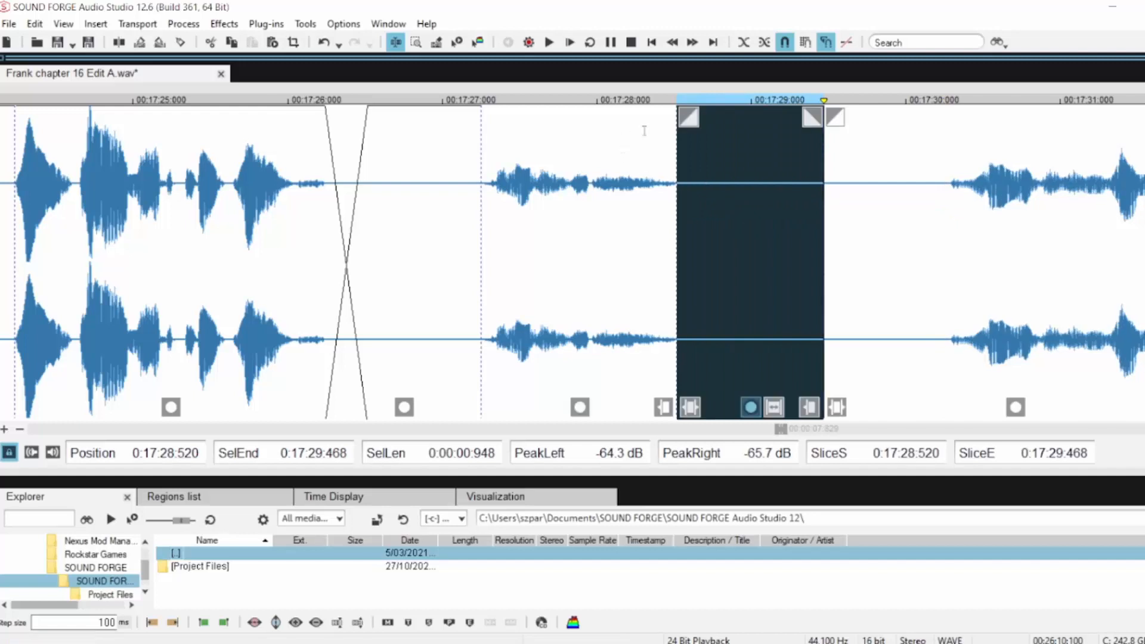
drag(689, 118, 735, 119)
click(522, 185)
key(space)
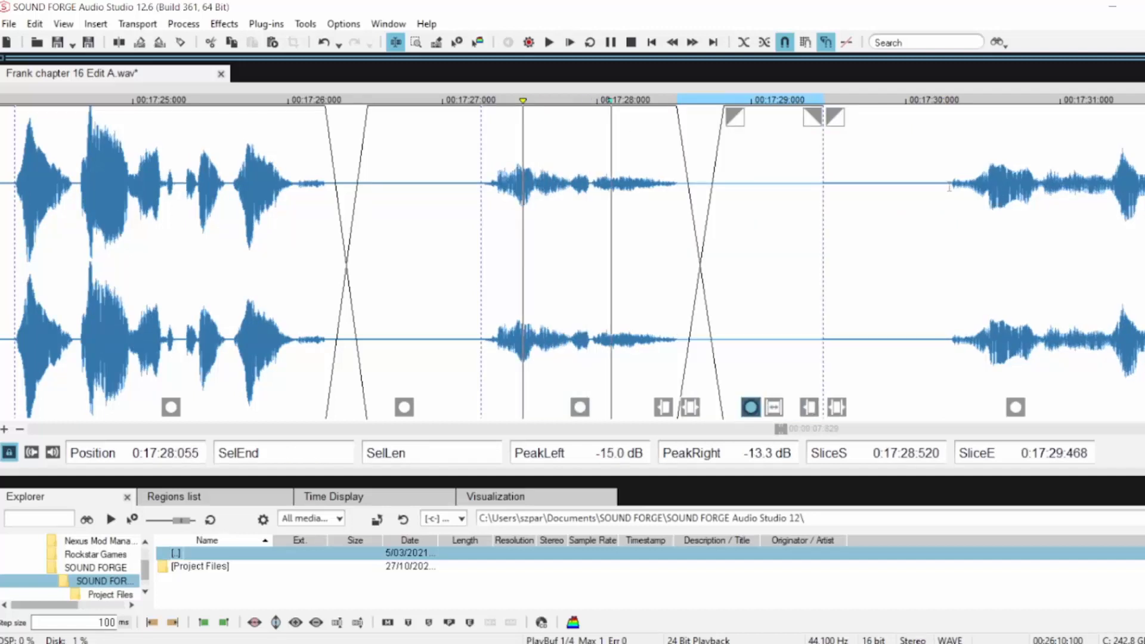
drag(946, 181, 823, 186)
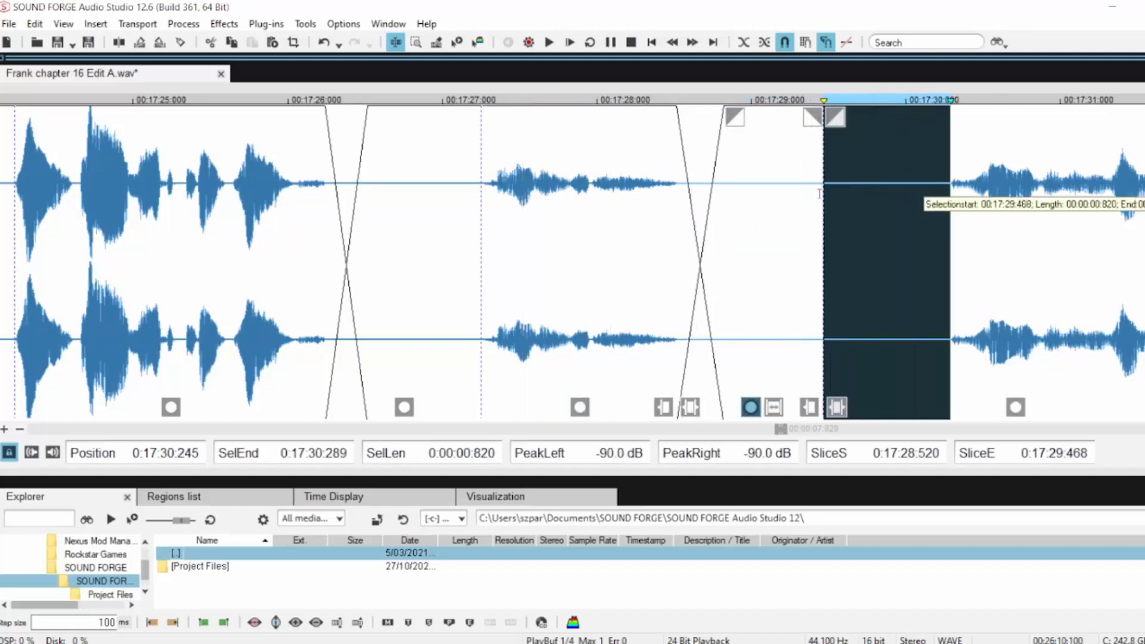
key(Delete)
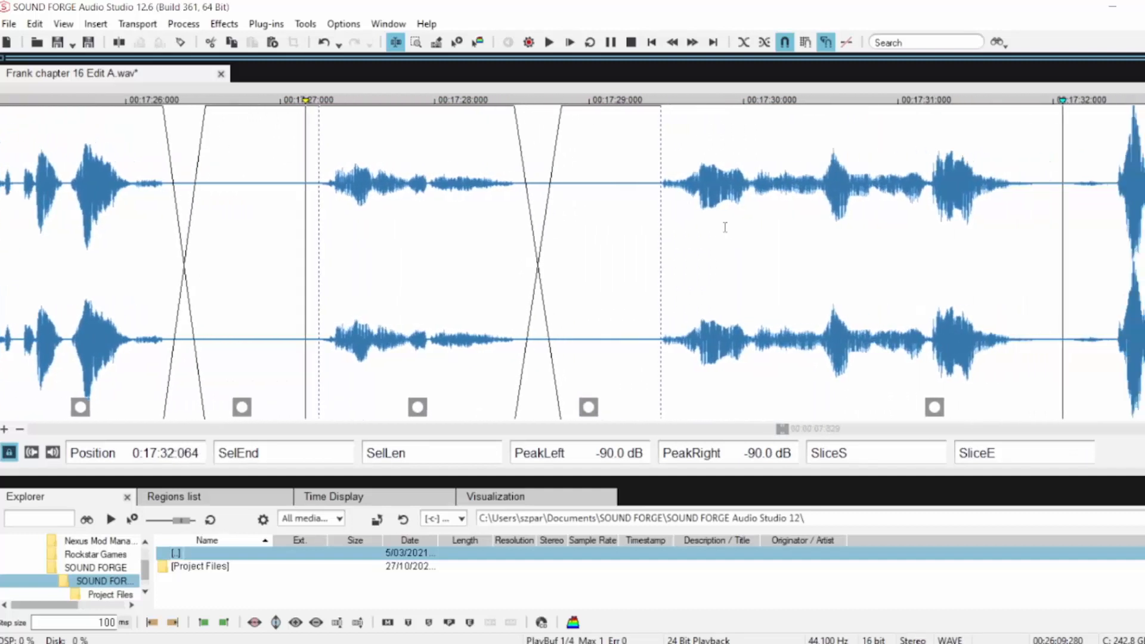
Replace the breath from 17:31.892 to 17:32.407 with silence and crossfade its start
click(819, 163)
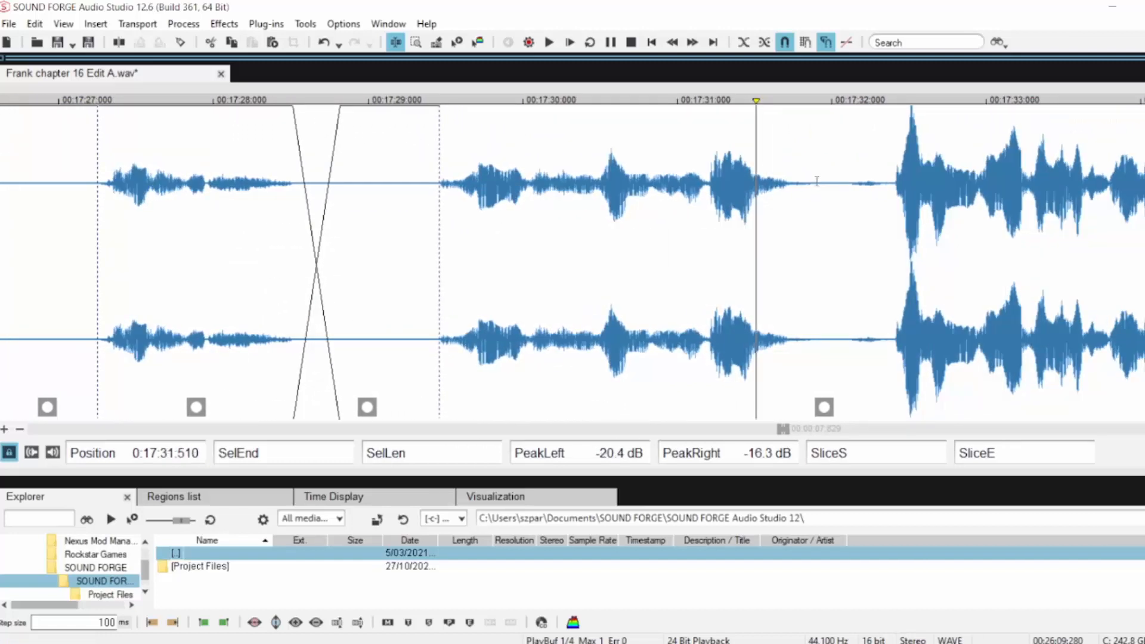
drag(815, 183, 894, 185)
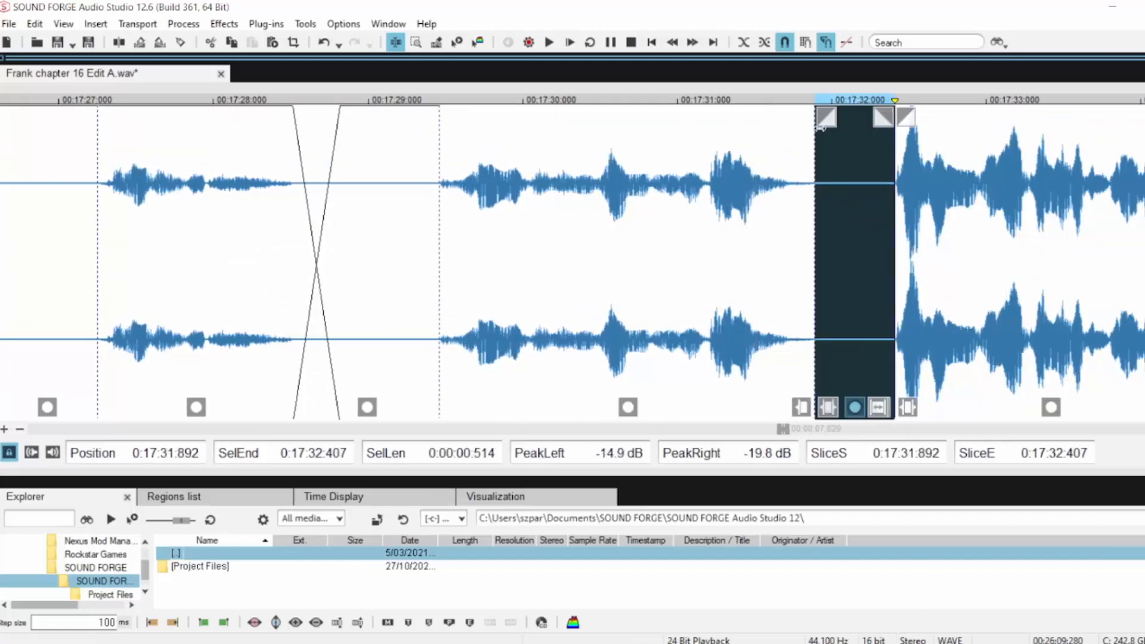
click(838, 118)
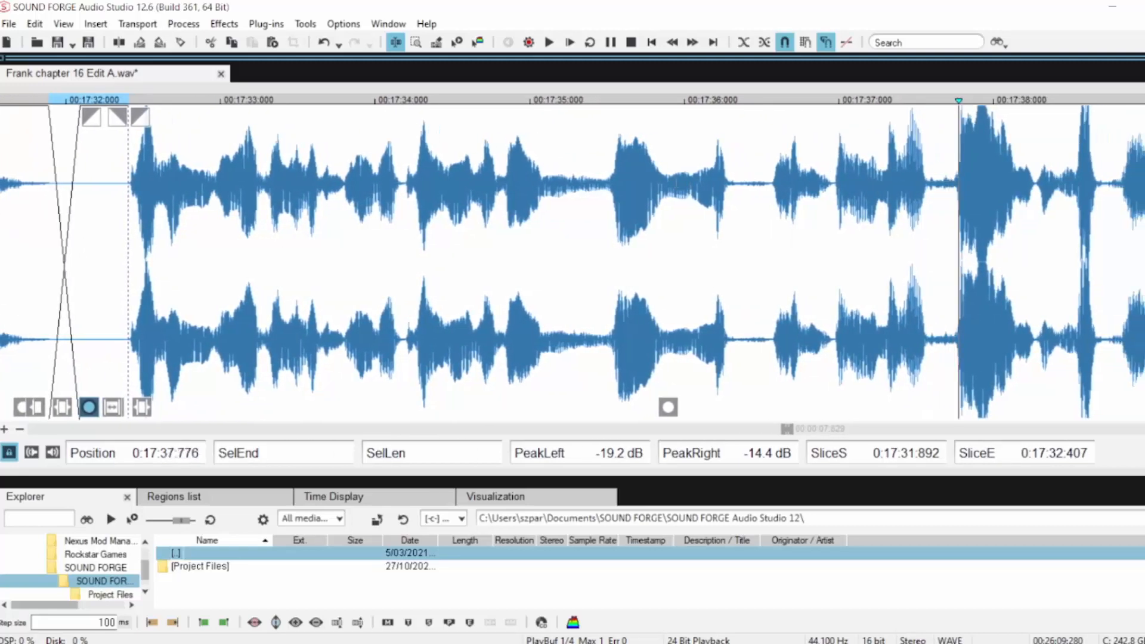
Replace the pause from 17:36.277 to 17:36.572 with silence, crossfade its start, and audition the transition
click(691, 200)
key(space)
scroll(699, 199, up, 2)
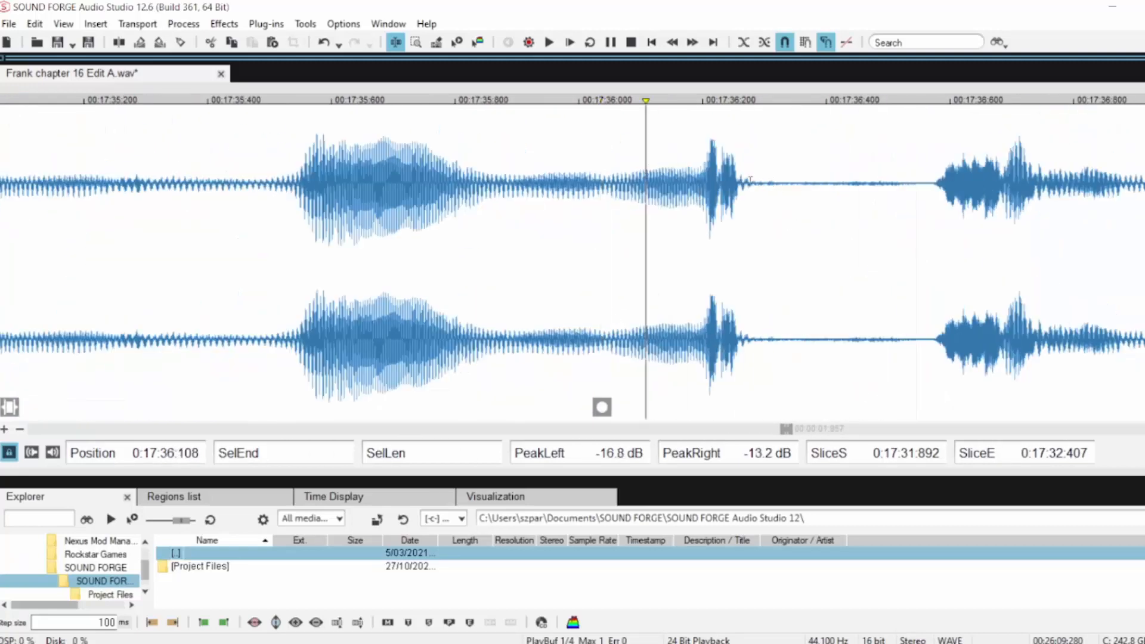
drag(750, 179, 933, 178)
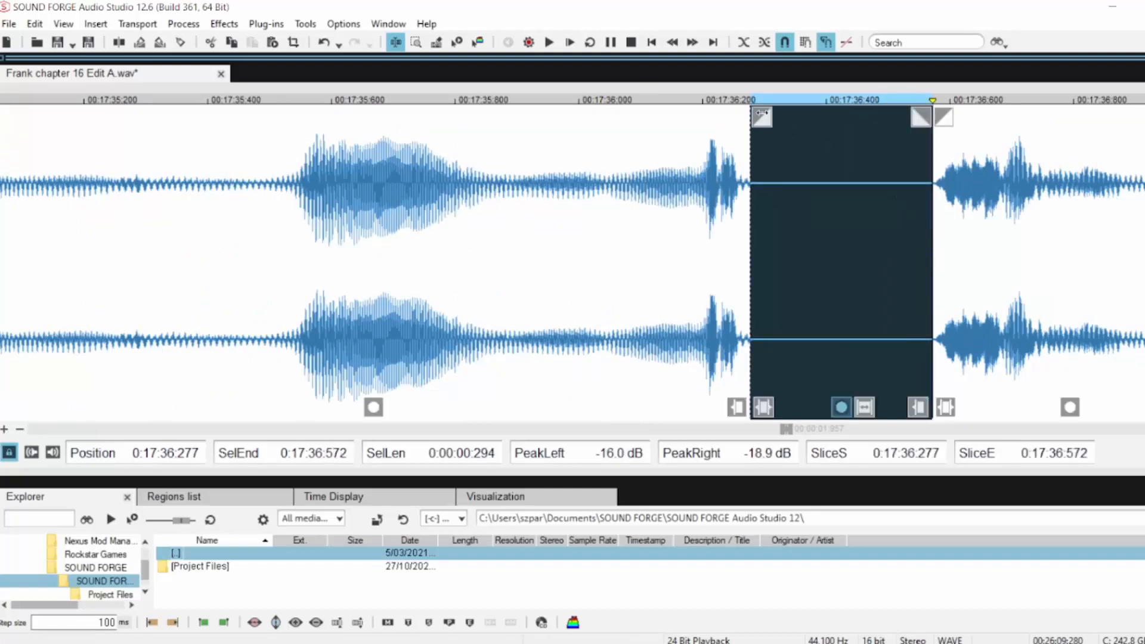
drag(762, 113, 824, 117)
key(space)
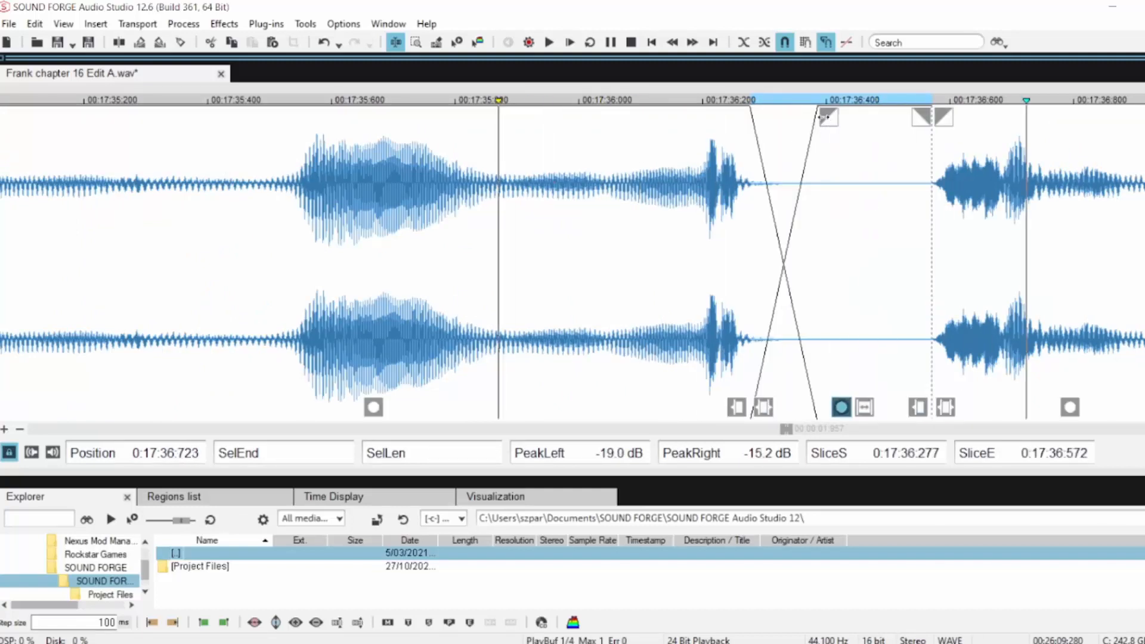
key(space)
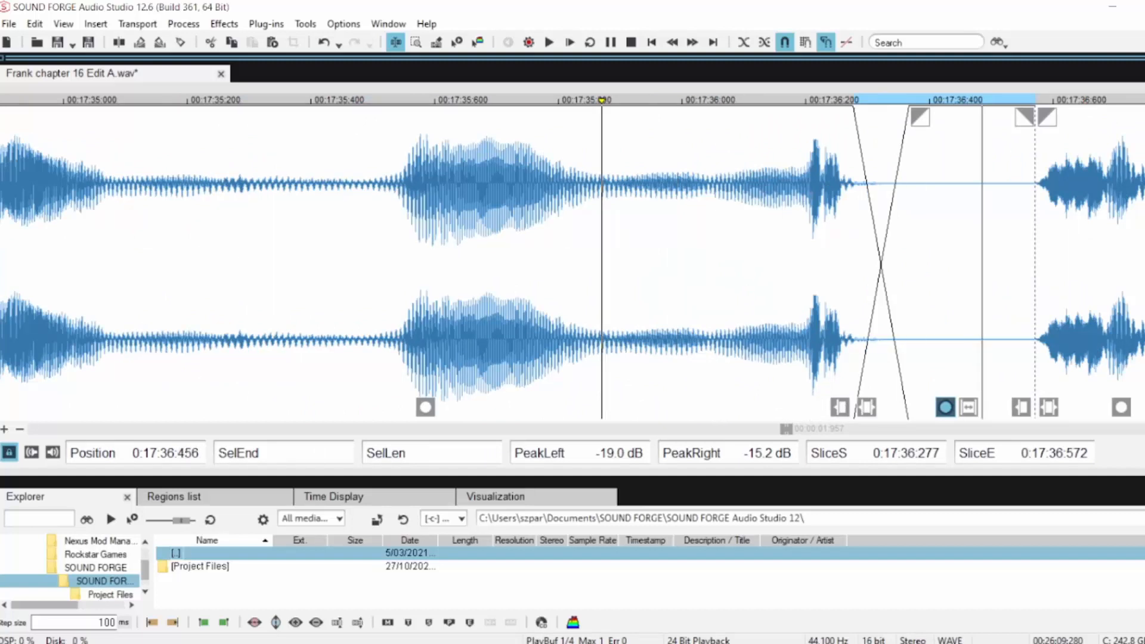
Replace the pause from 17:39.453 to 17:40.452 with silence crossfaded at its start, and delete the leftover gap before the next phrase
scroll(887, 248, down, 4)
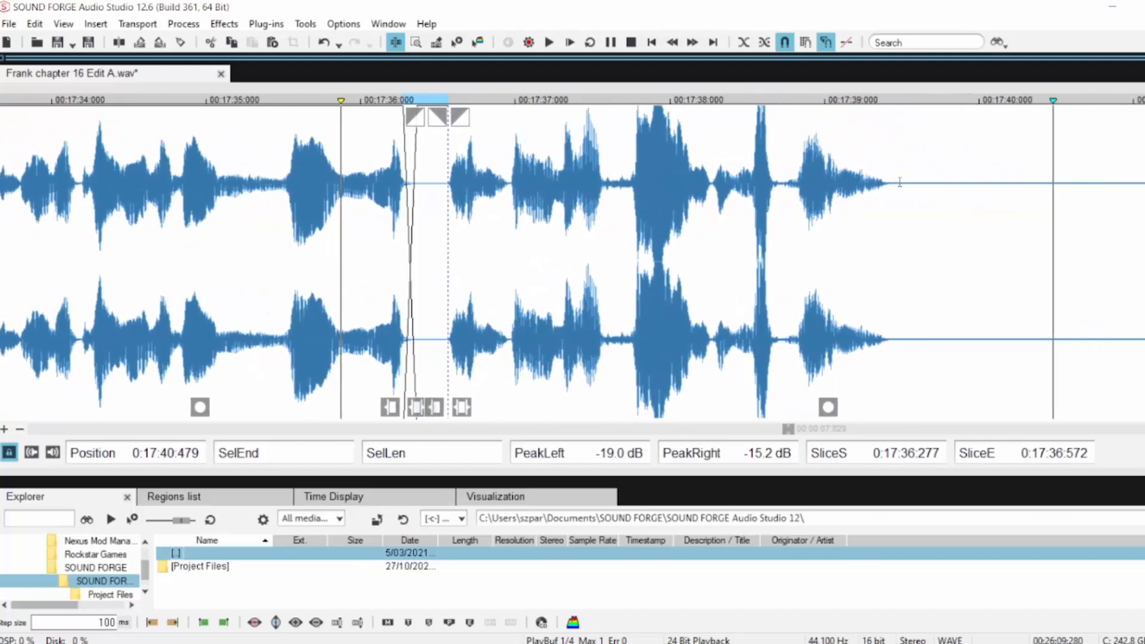
click(766, 193)
key(space)
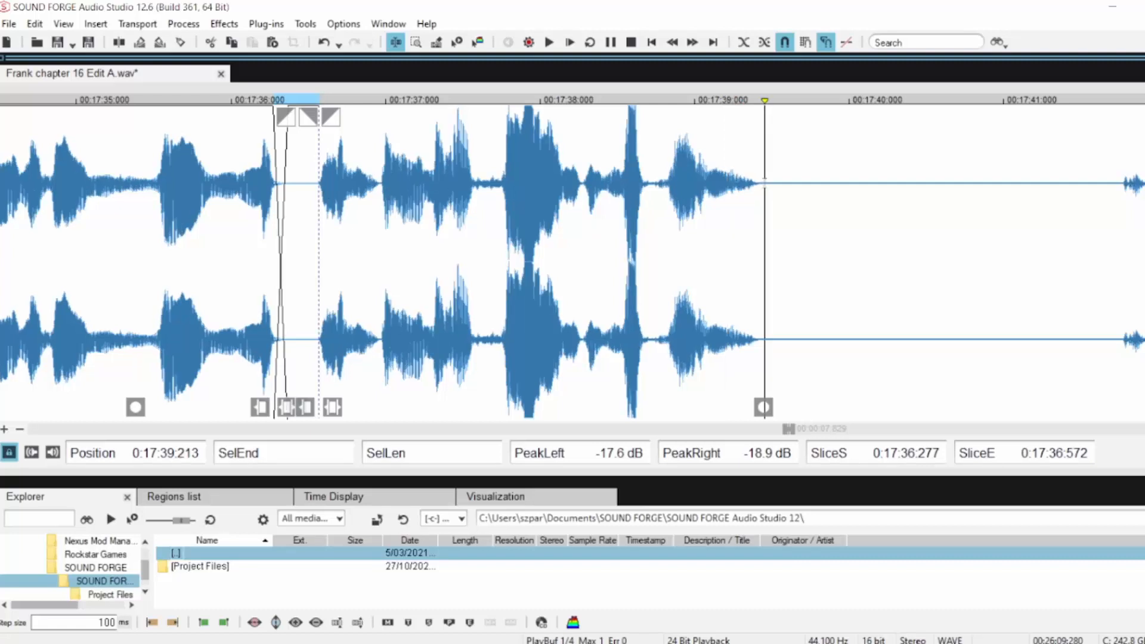
drag(765, 191, 919, 197)
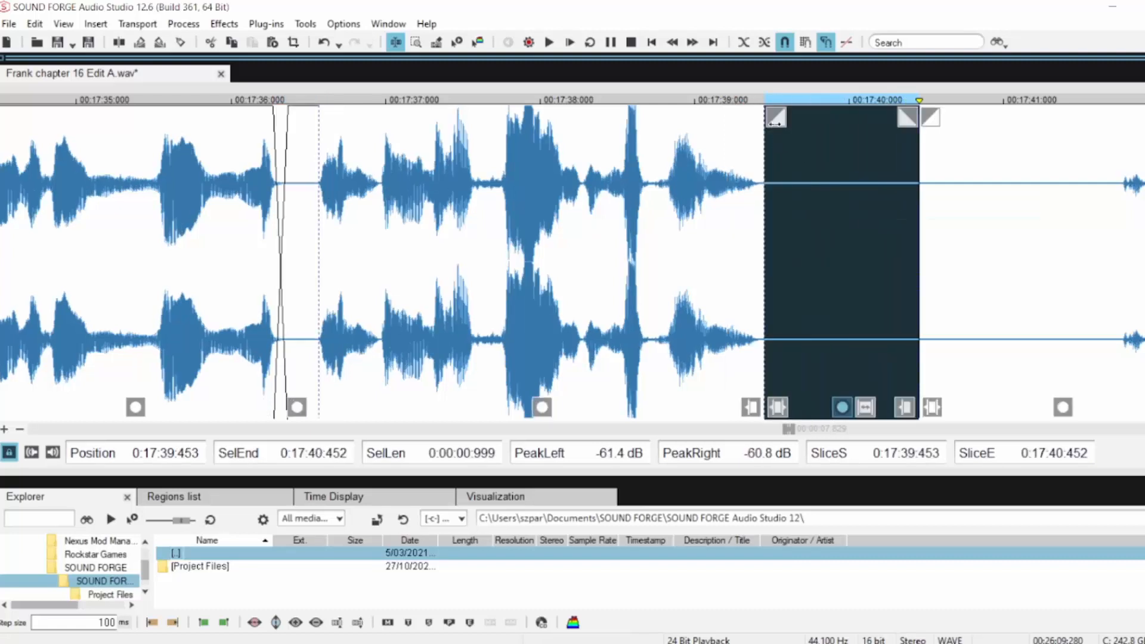
drag(775, 118, 825, 117)
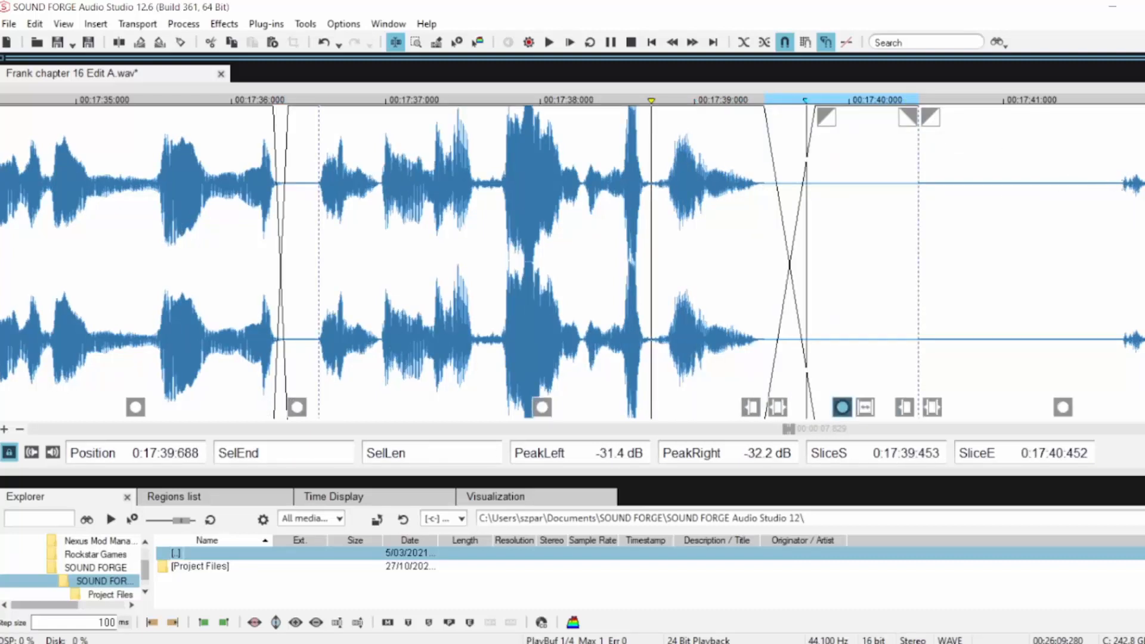
drag(1123, 184, 918, 204)
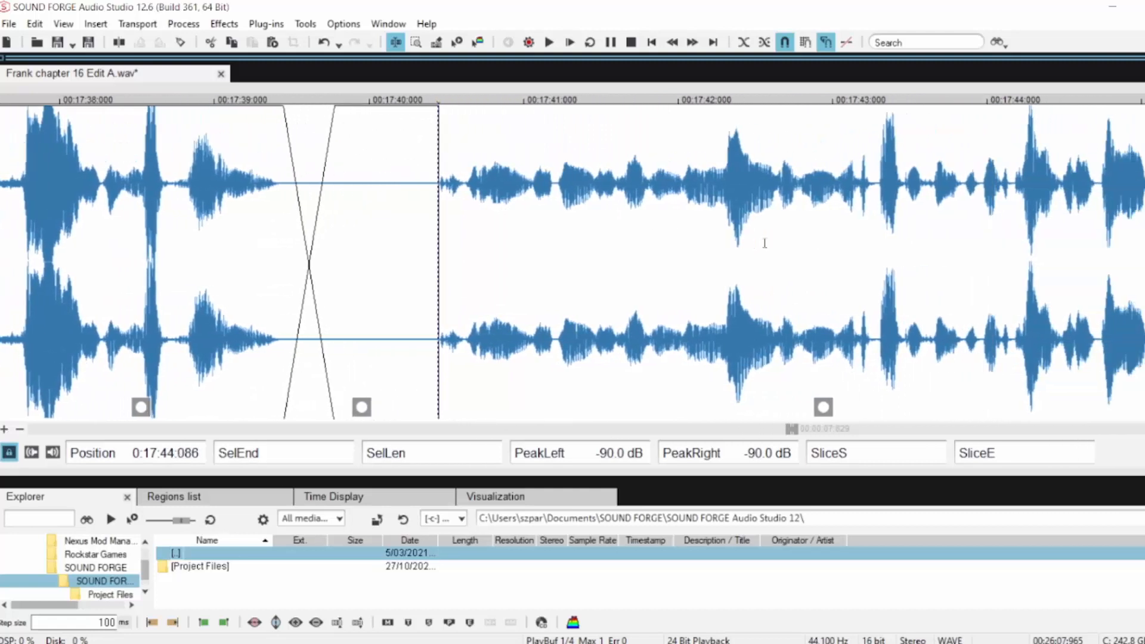
Replace the pause from 17:45.690 to 17:46.587 with silence, crossfade its start, and audition the transition
scroll(911, 393, down, 1)
scroll(626, 126, up, 2)
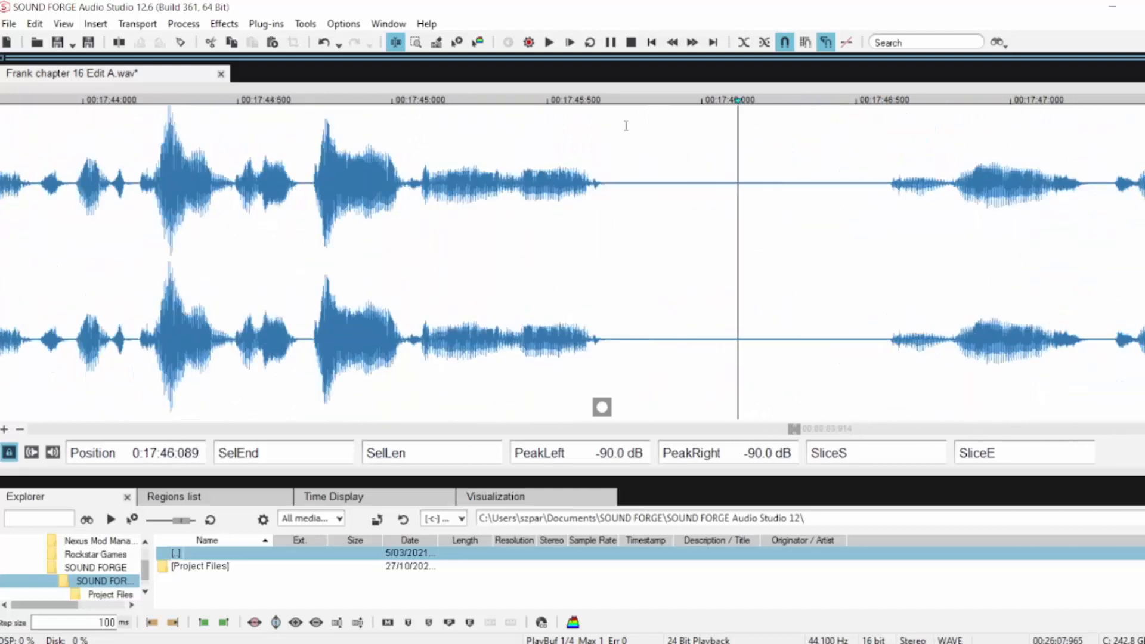
click(607, 183)
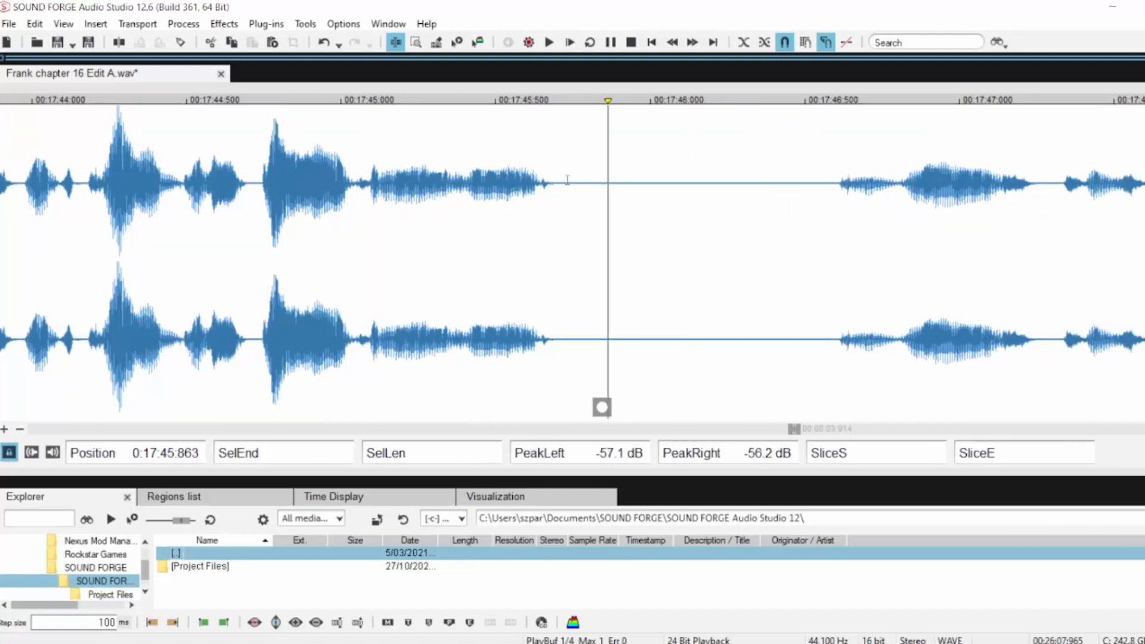
scroll(554, 183, down, 1)
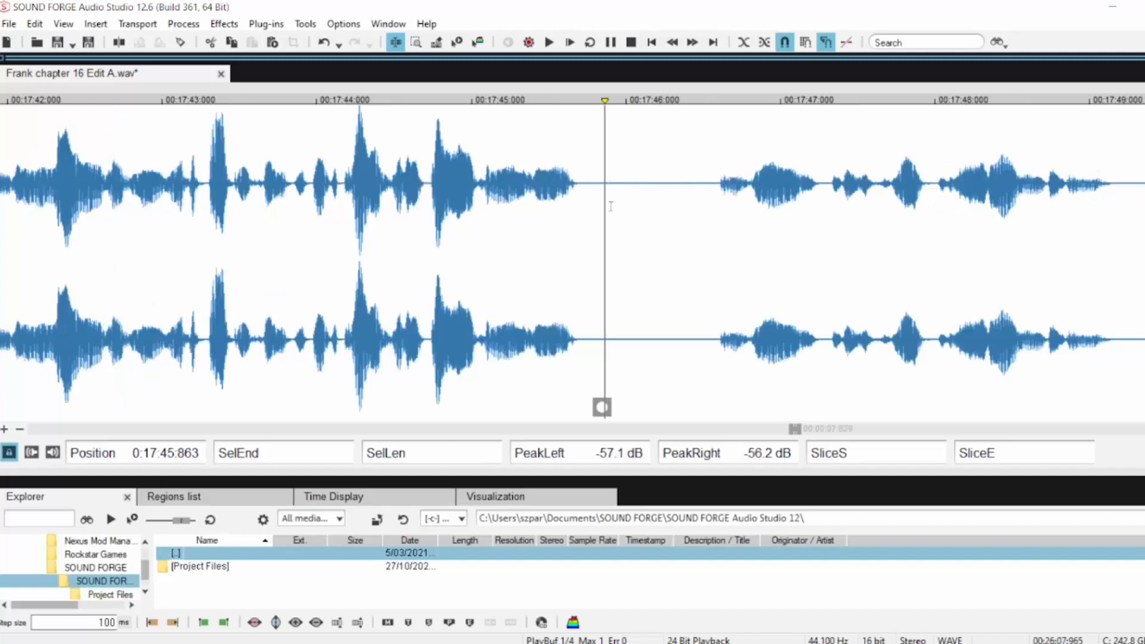
drag(578, 184, 715, 207)
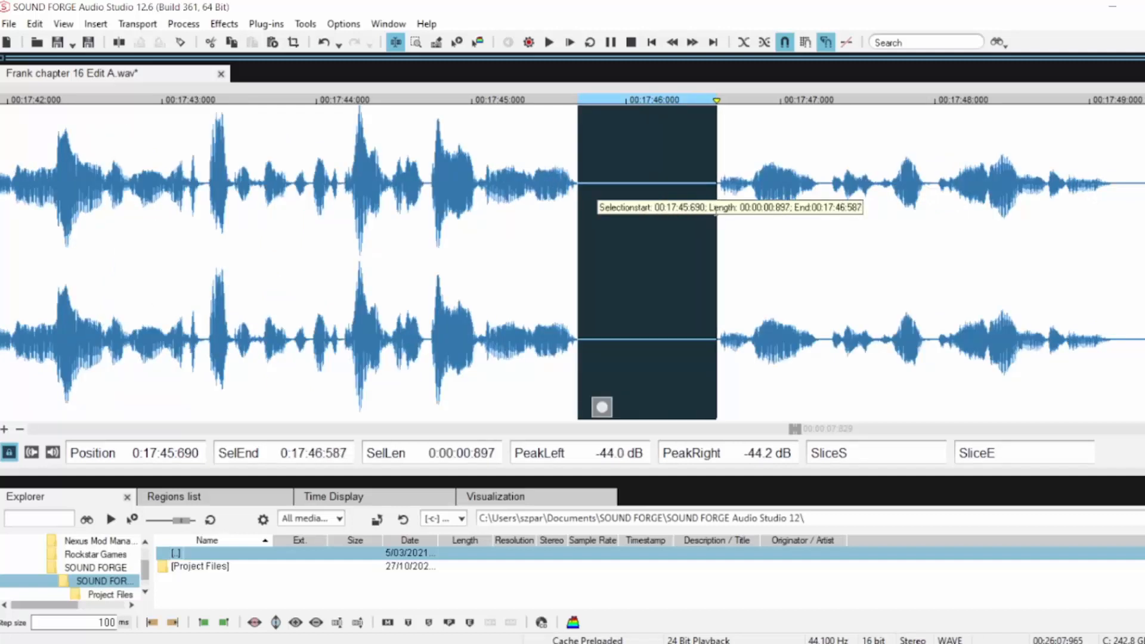
key(t)
drag(584, 117, 609, 118)
click(477, 156)
key(space)
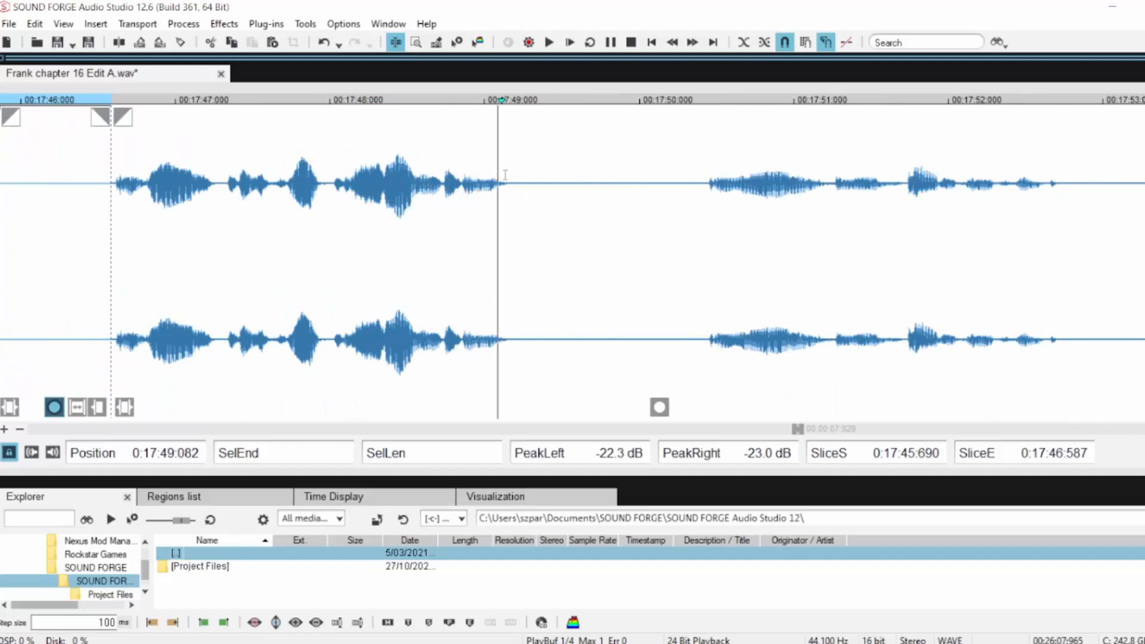
Replace the pause from about 17:49.2 to 17:50.1 with silence crossfaded at its start, and delete the leftover gap before the next phrase
drag(511, 179, 661, 196)
drag(523, 118, 560, 117)
drag(703, 182, 659, 197)
key(Delete)
click(217, 198)
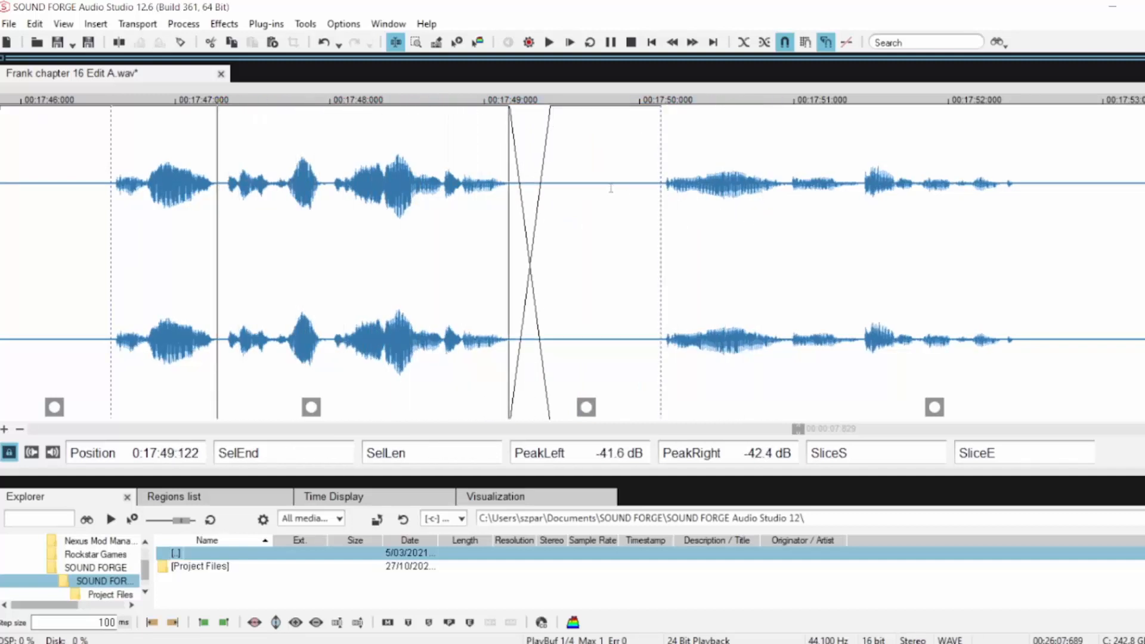
Tighten the silence before the next phrase by deleting the 0.397-second stretch ending at 17:50.145, and audition the shortened pause
drag(600, 196, 656, 207)
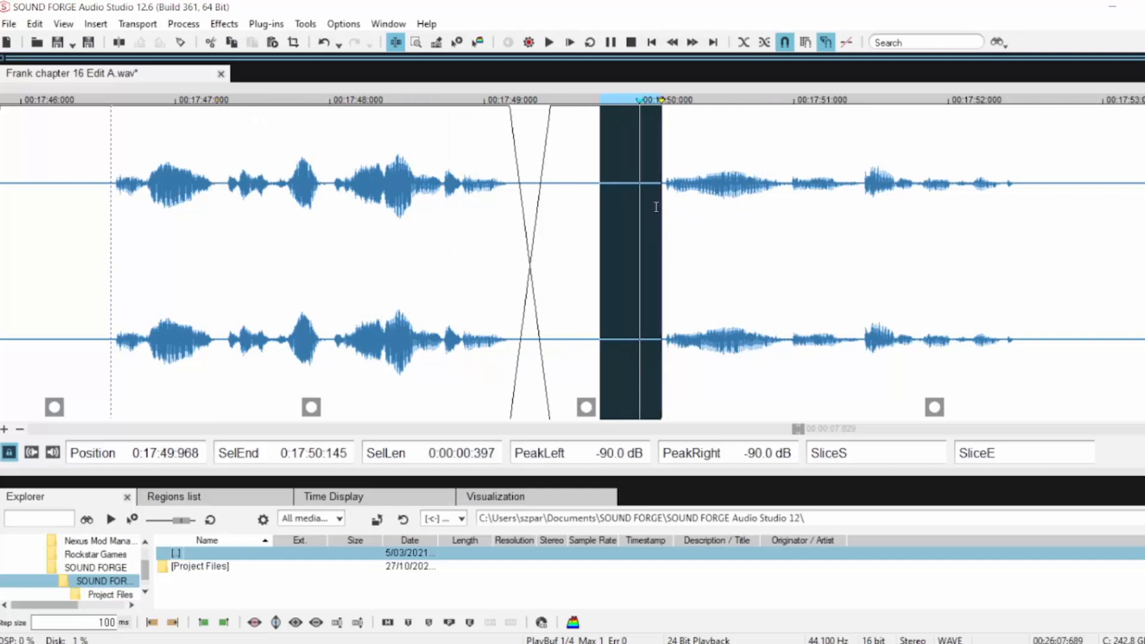
key(Delete)
click(358, 203)
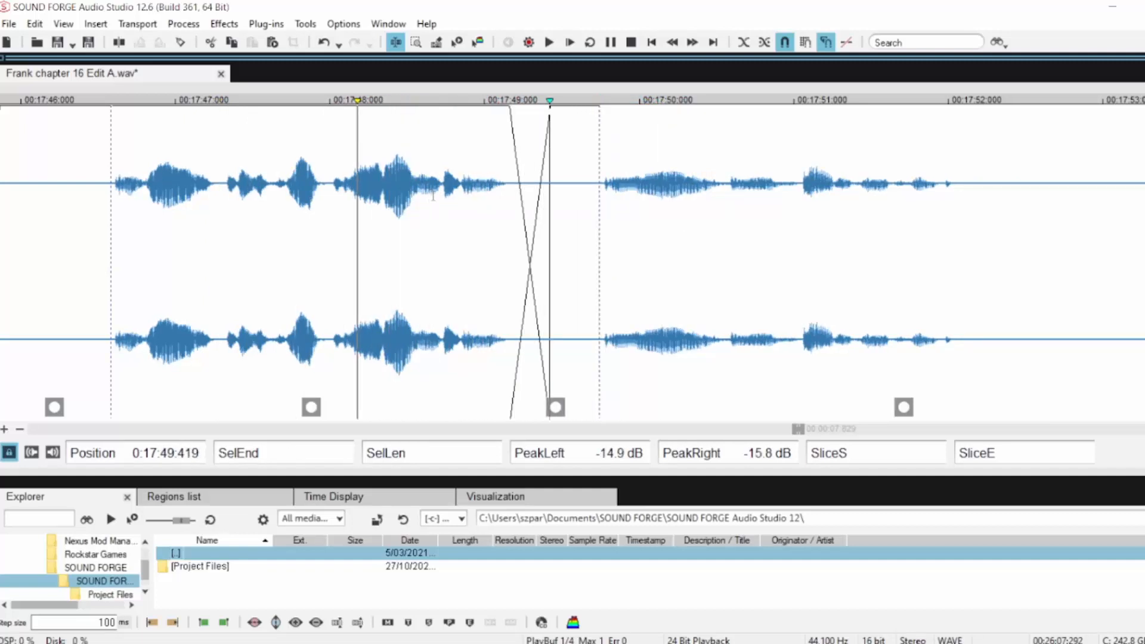